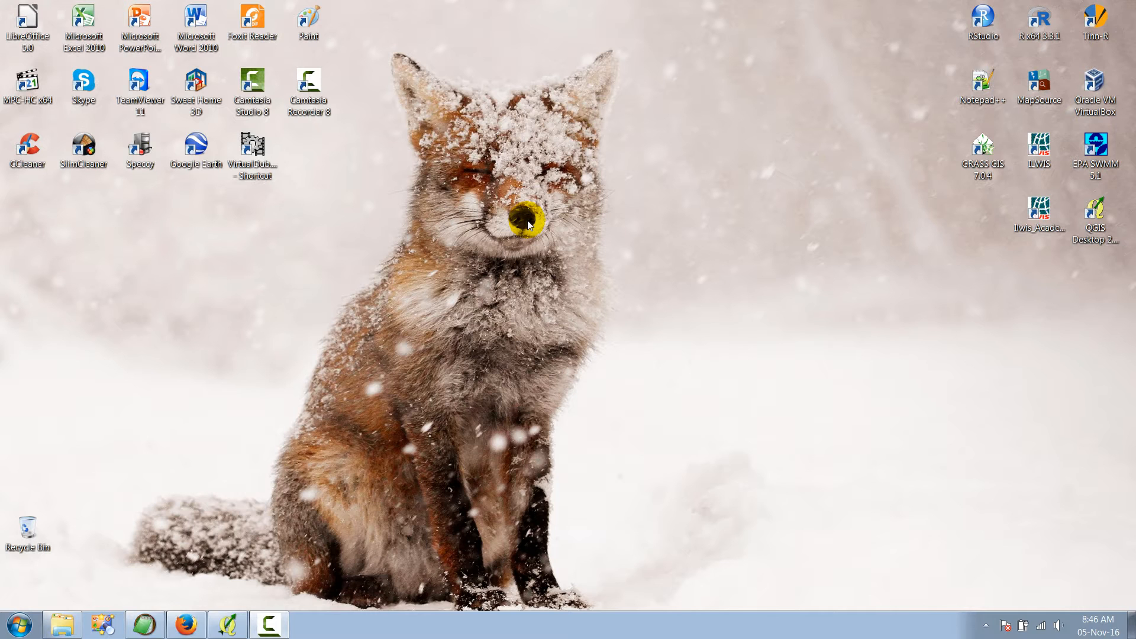
Step: Switch to Firefox to view the QGIS website's home page, and minimize the browser
{"action": "left_click", "coordinate": [186, 625]}
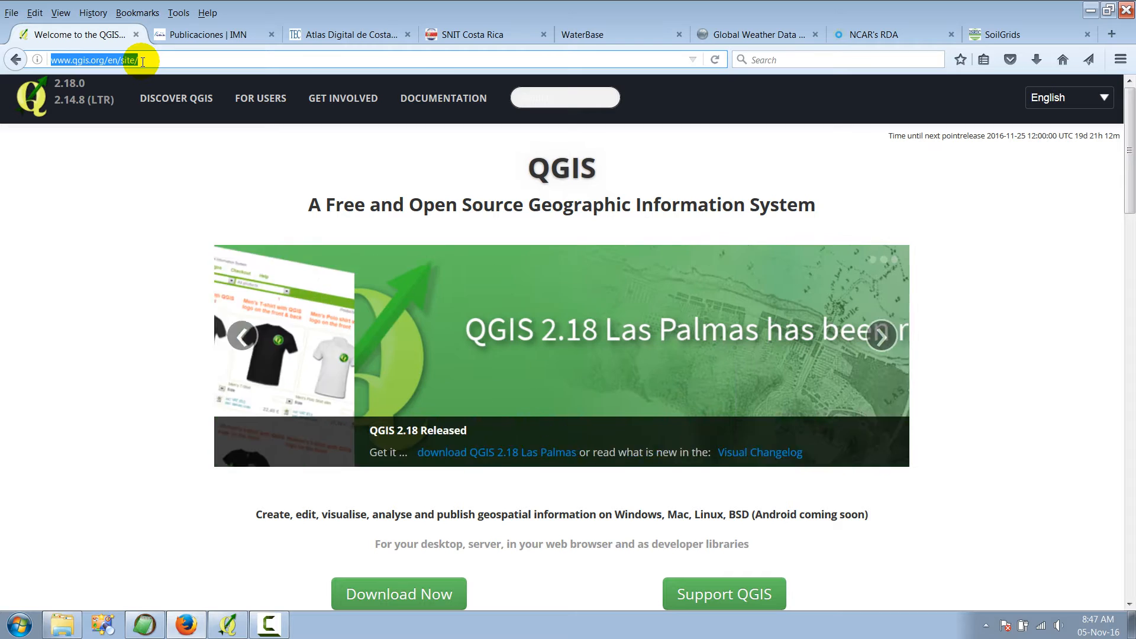
{"action": "left_click", "coordinate": [1091, 10]}
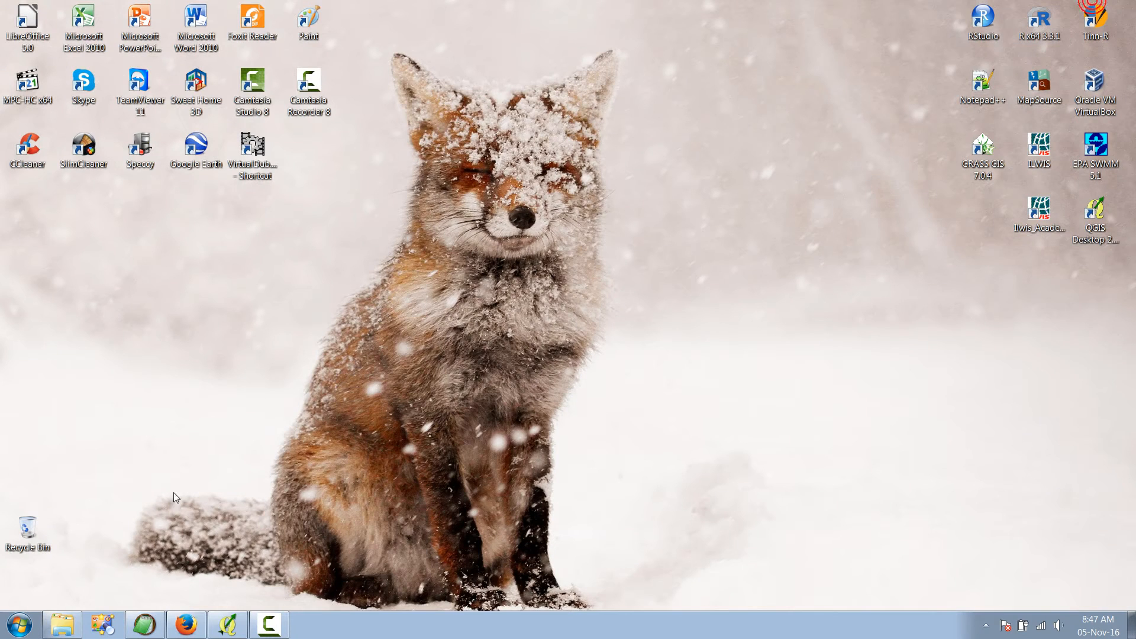
Step: In Windows Explorer, browse HYDROLOGY > TOPIC01 > GIS and select the TOPIC01.qgs project file
{"action": "left_click", "coordinate": [63, 625]}
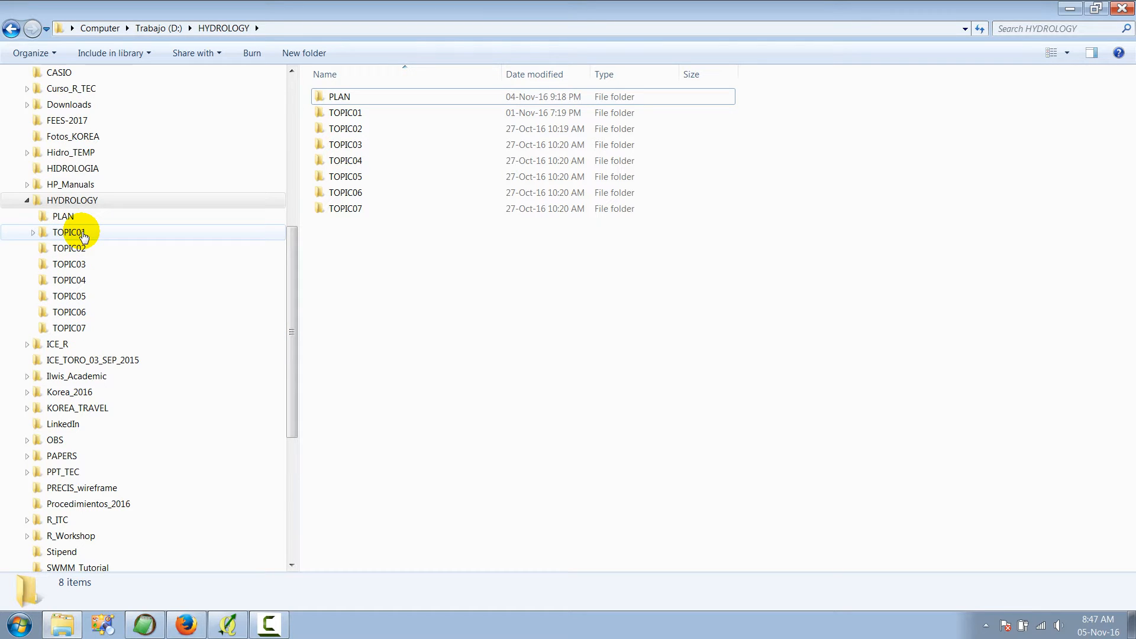
{"action": "left_click", "coordinate": [32, 233]}
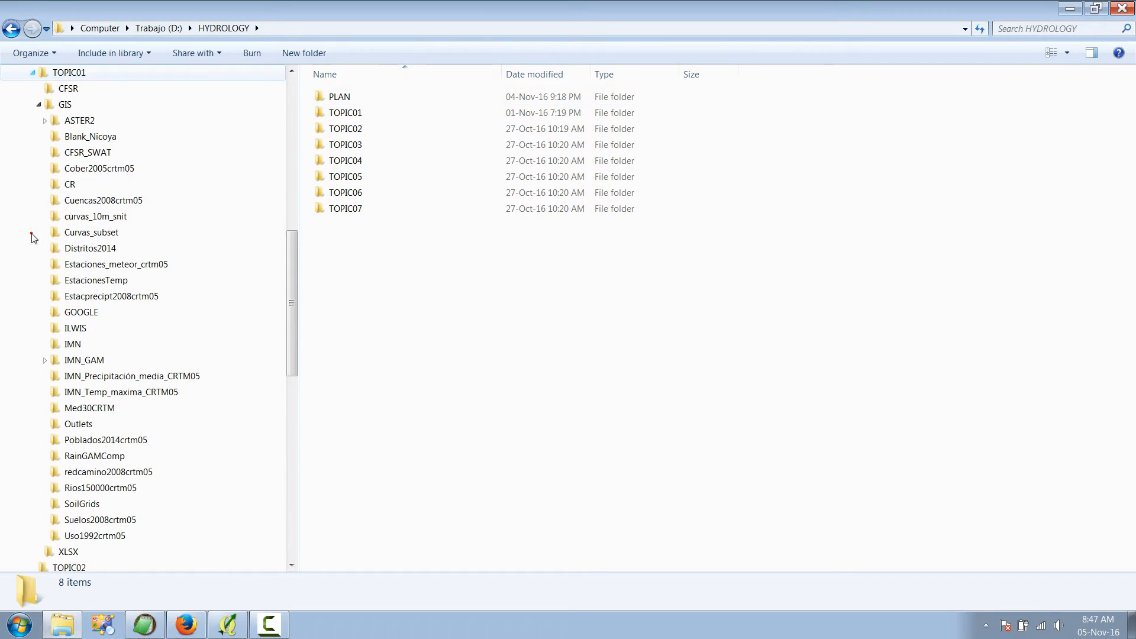
{"action": "left_click", "coordinate": [39, 105]}
{"action": "left_click", "coordinate": [69, 72]}
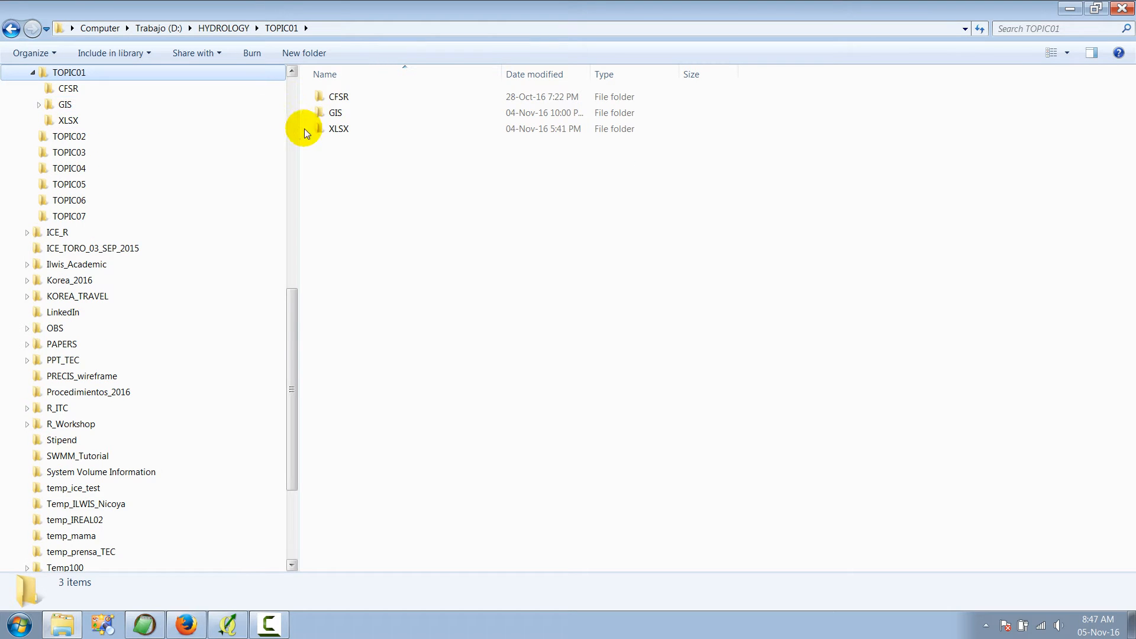
{"action": "left_click", "coordinate": [333, 114]}
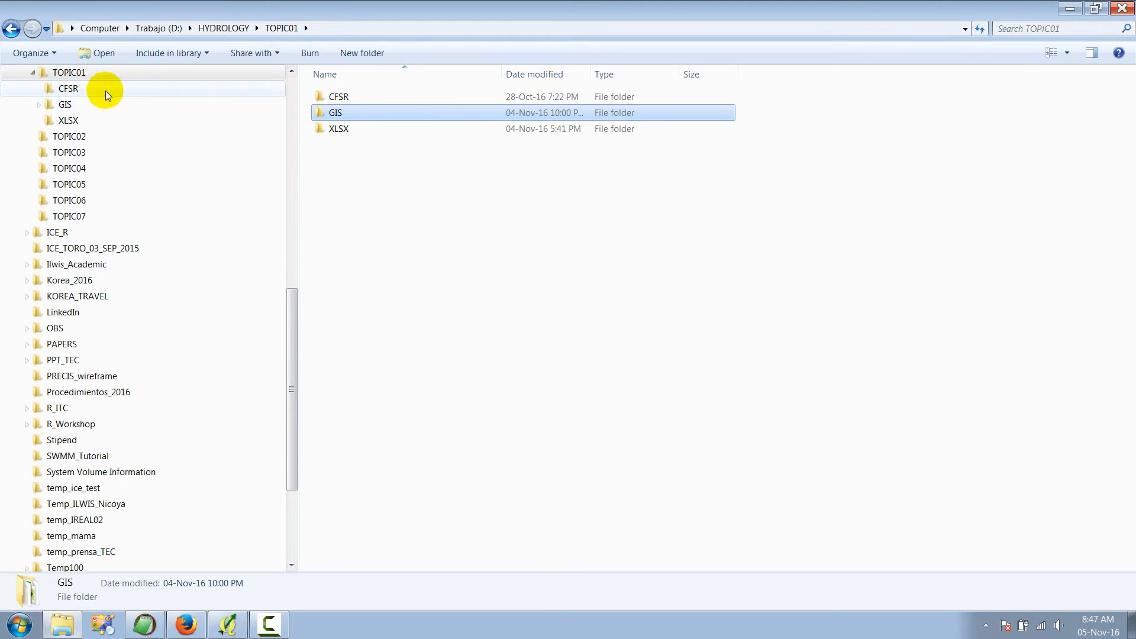
{"action": "left_click", "coordinate": [64, 105]}
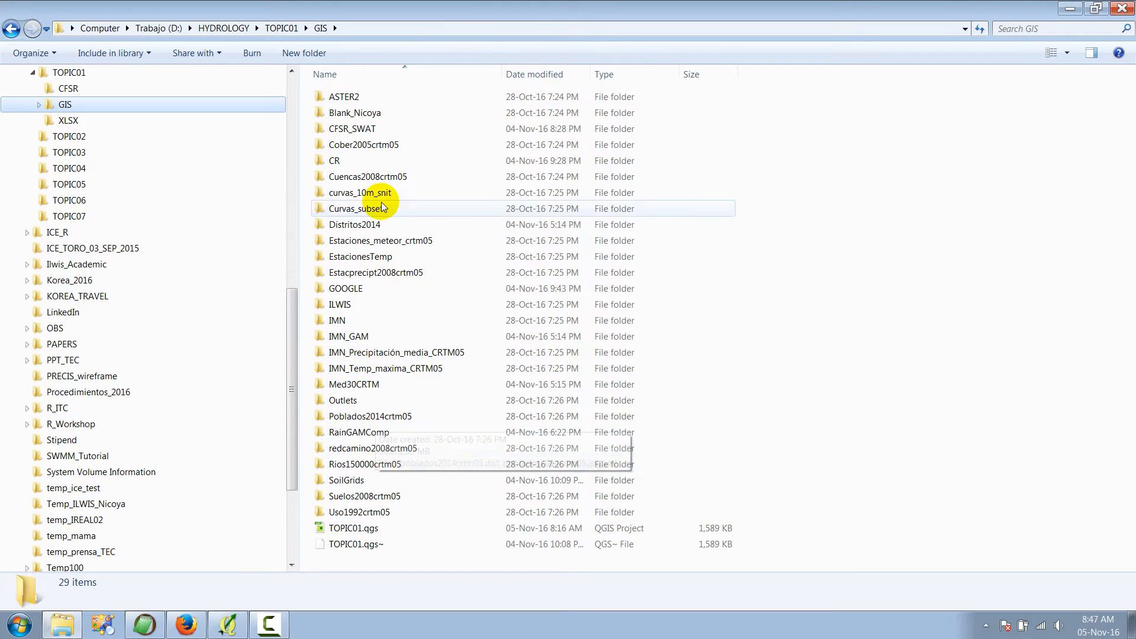
{"action": "left_click", "coordinate": [371, 531]}
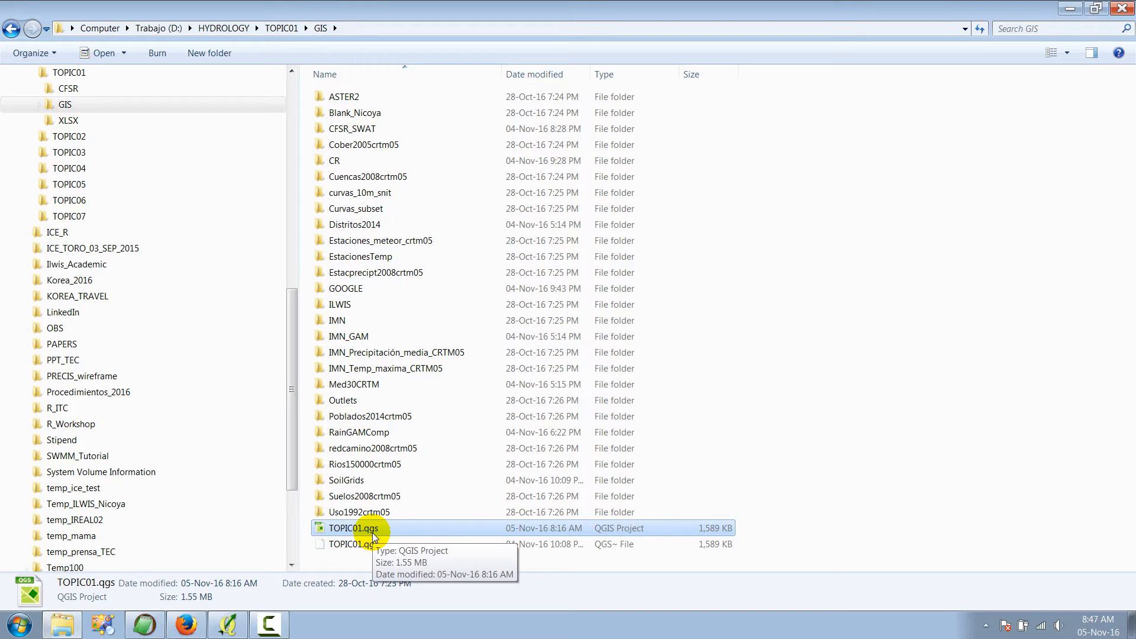
Step: Switch to QGIS with the TOPIC01 project and activate the Pan Map tool
{"action": "left_click", "coordinate": [228, 632]}
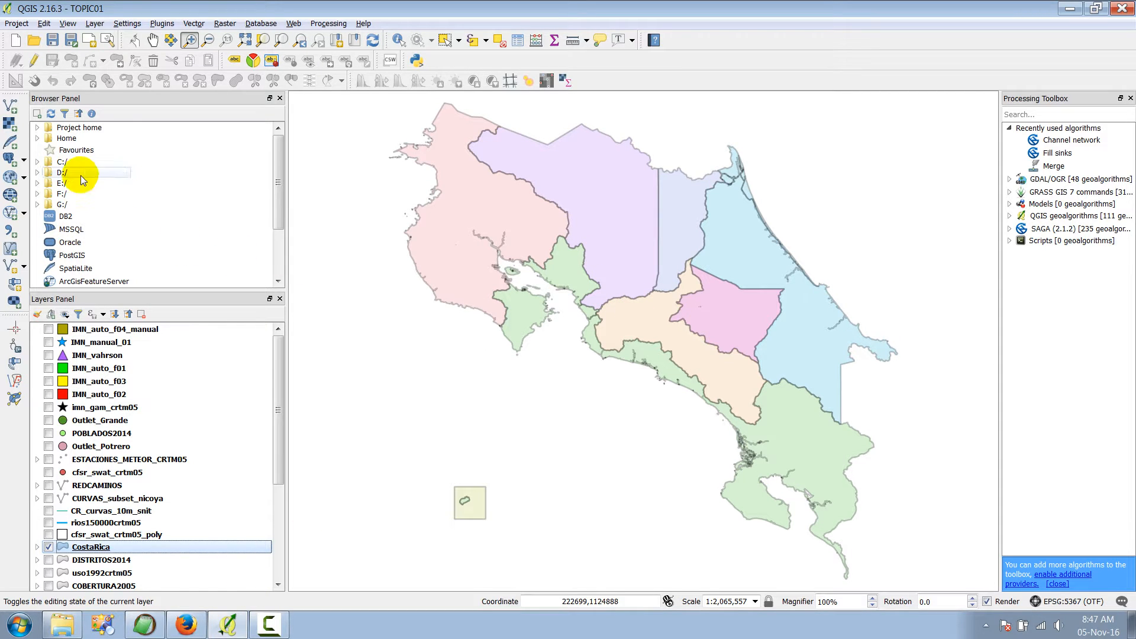
{"action": "key", "text": "ctrl"}
{"action": "key", "text": "ctrl"}
{"action": "key", "text": "ctrl"}
{"action": "key", "text": "ctrl"}
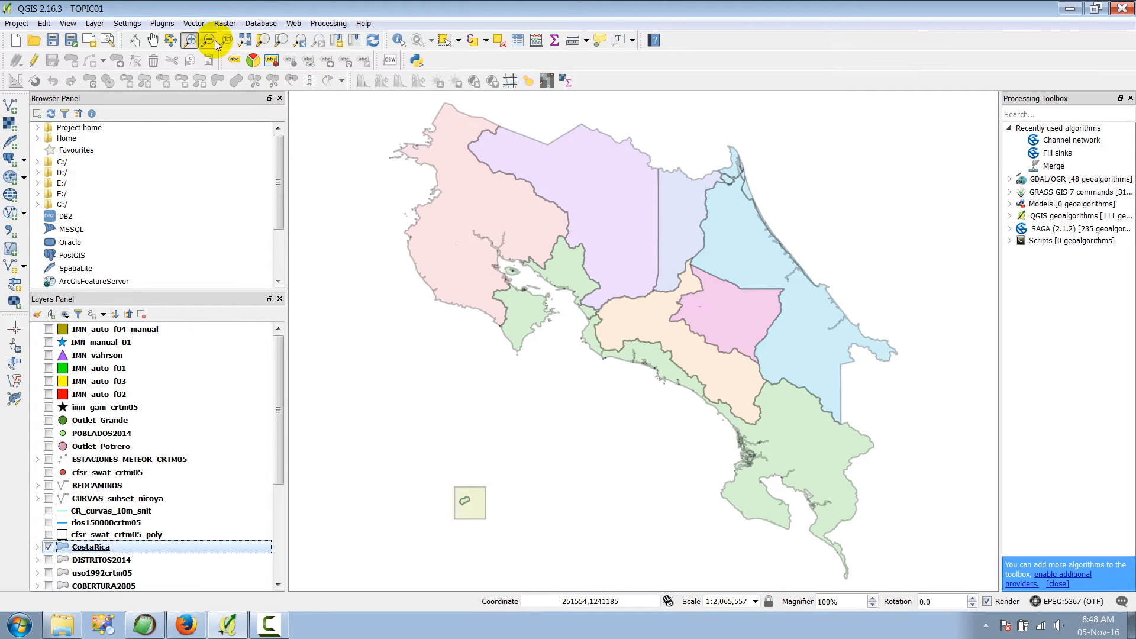
{"action": "left_click", "coordinate": [152, 40]}
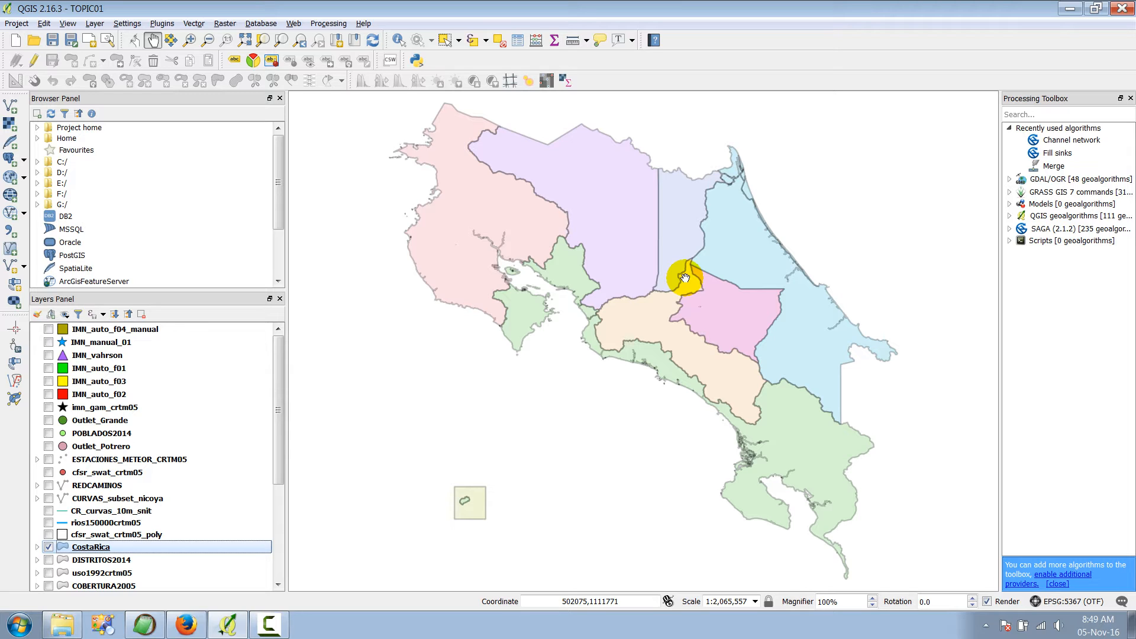
Step: Select the CostaRica layer and check its source information in the tooltip
{"action": "left_click", "coordinate": [86, 551]}
{"action": "left_click_drag", "start_coordinate": [280, 366], "coordinate": [176, 140]}
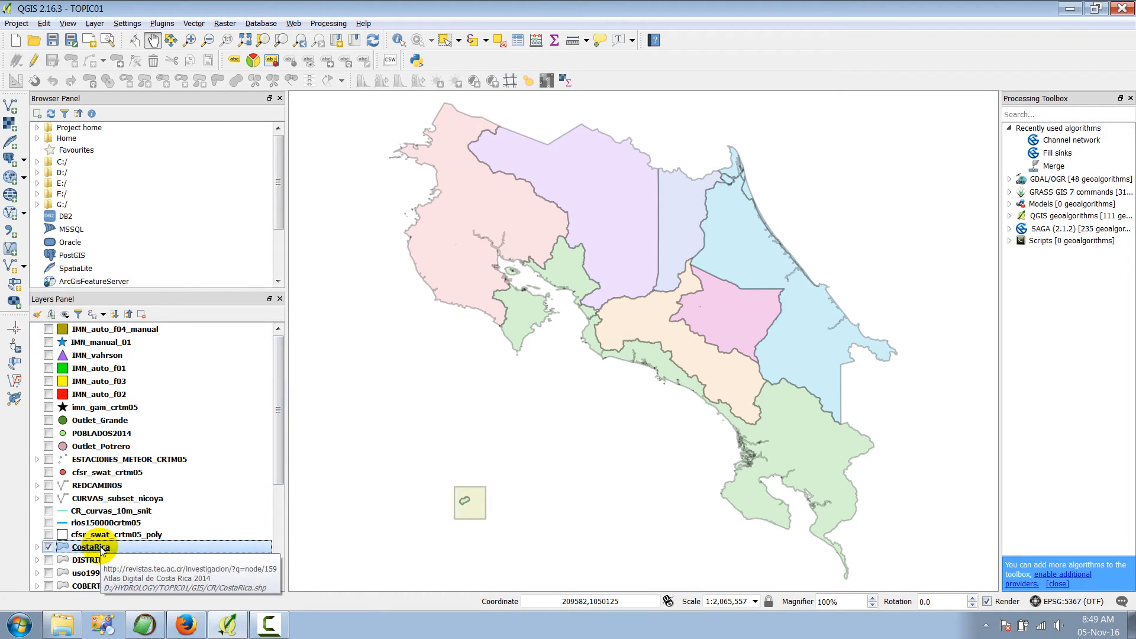
{"action": "left_click", "coordinate": [67, 553]}
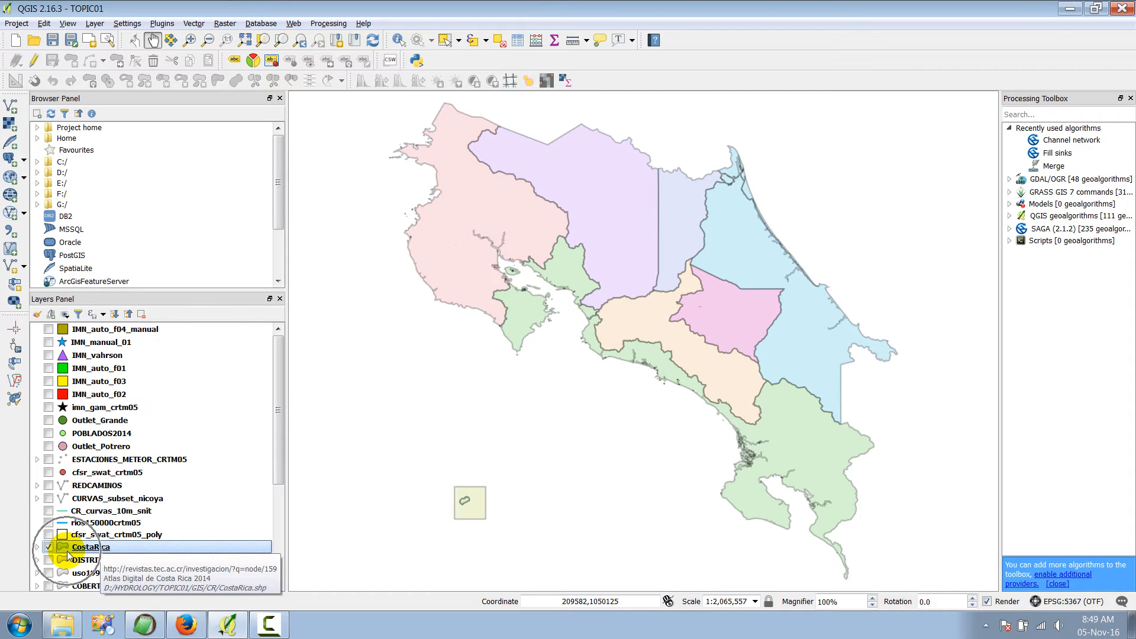
Step: Preview the POBLADOS2014 points layer and the CR_curvas_10m_snit contour layer on the map, hiding each again
{"action": "left_click", "coordinate": [50, 435]}
{"action": "left_click", "coordinate": [50, 434]}
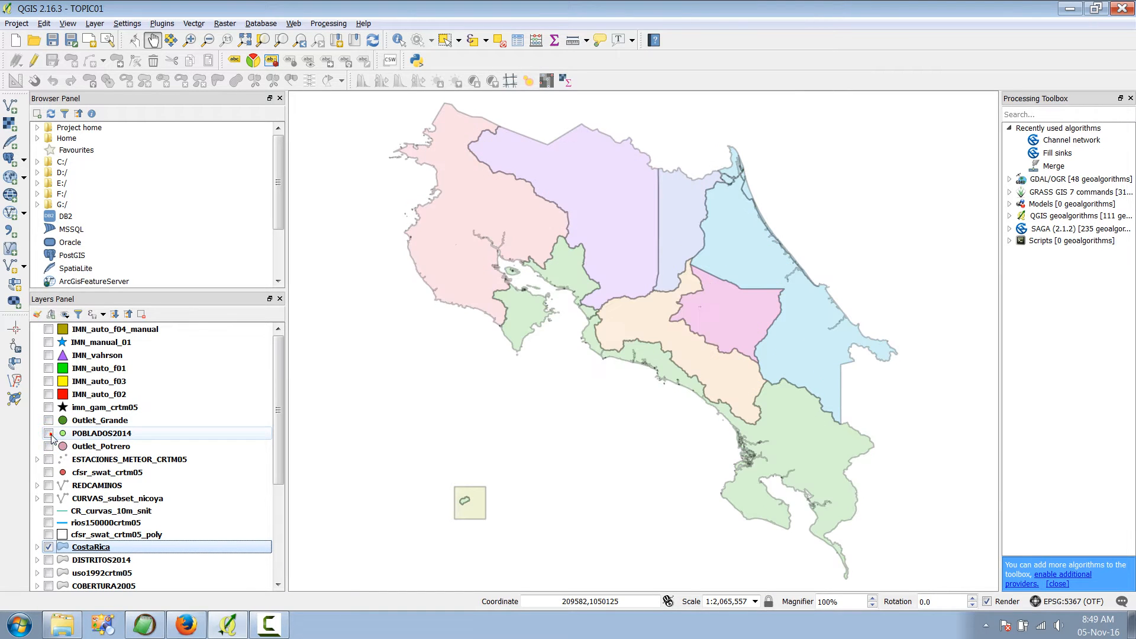
{"action": "left_click", "coordinate": [49, 435]}
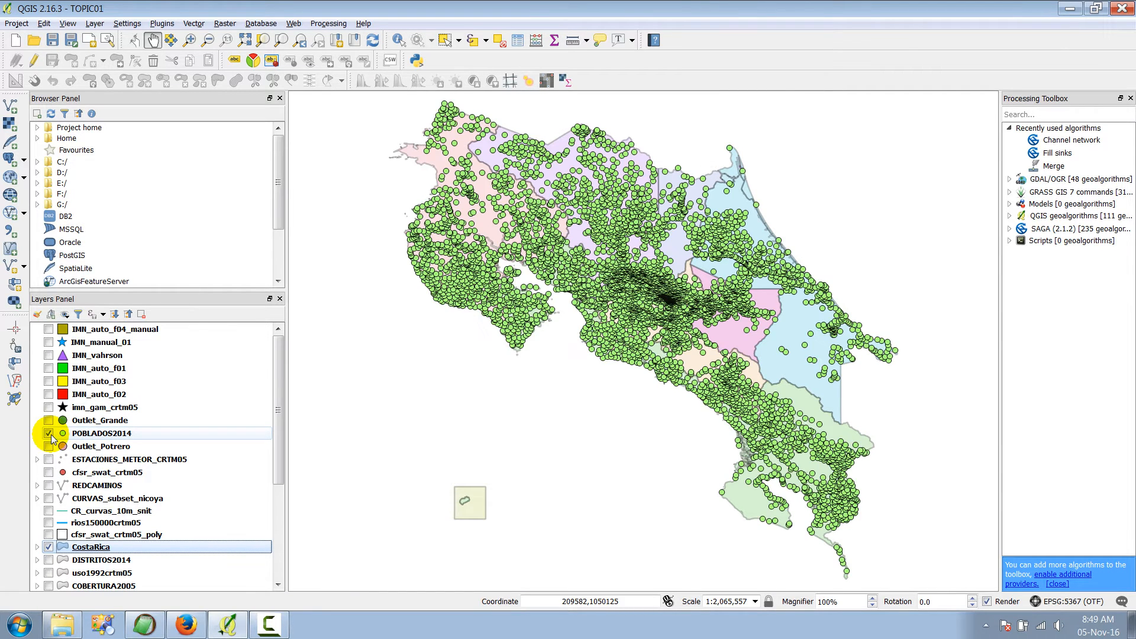
{"action": "left_click", "coordinate": [49, 434]}
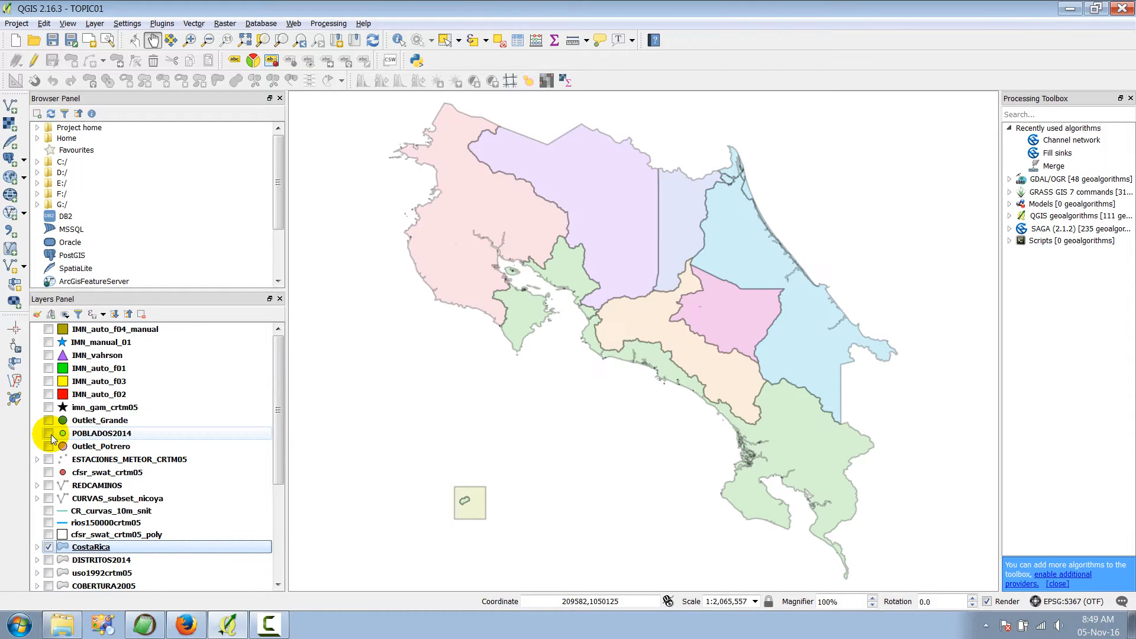
{"action": "left_click", "coordinate": [48, 511]}
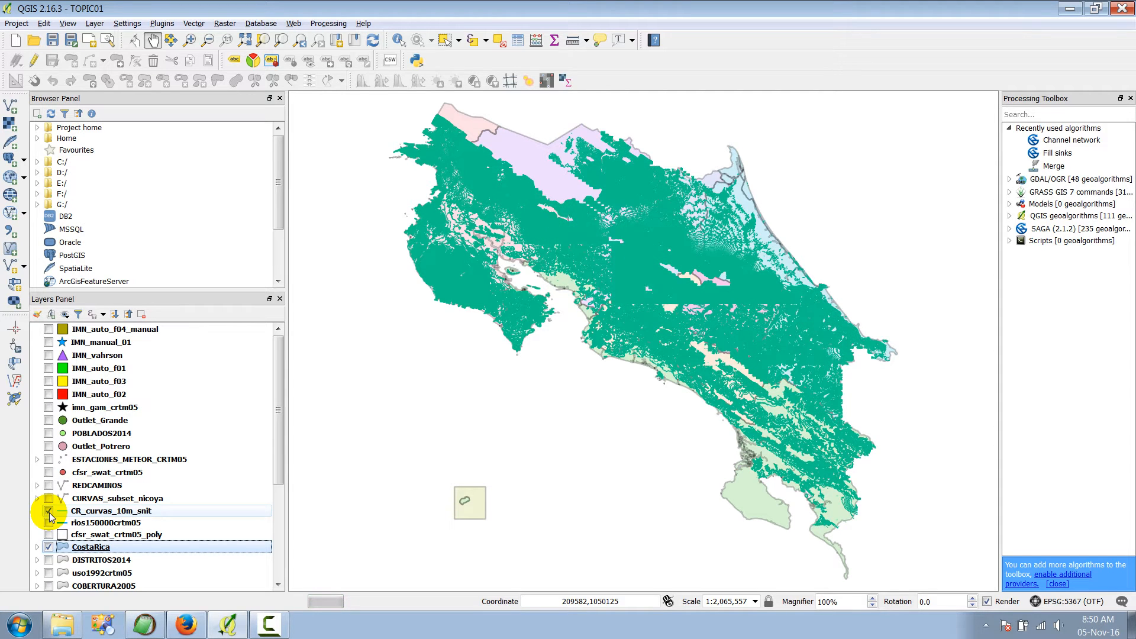
{"action": "left_click", "coordinate": [48, 511]}
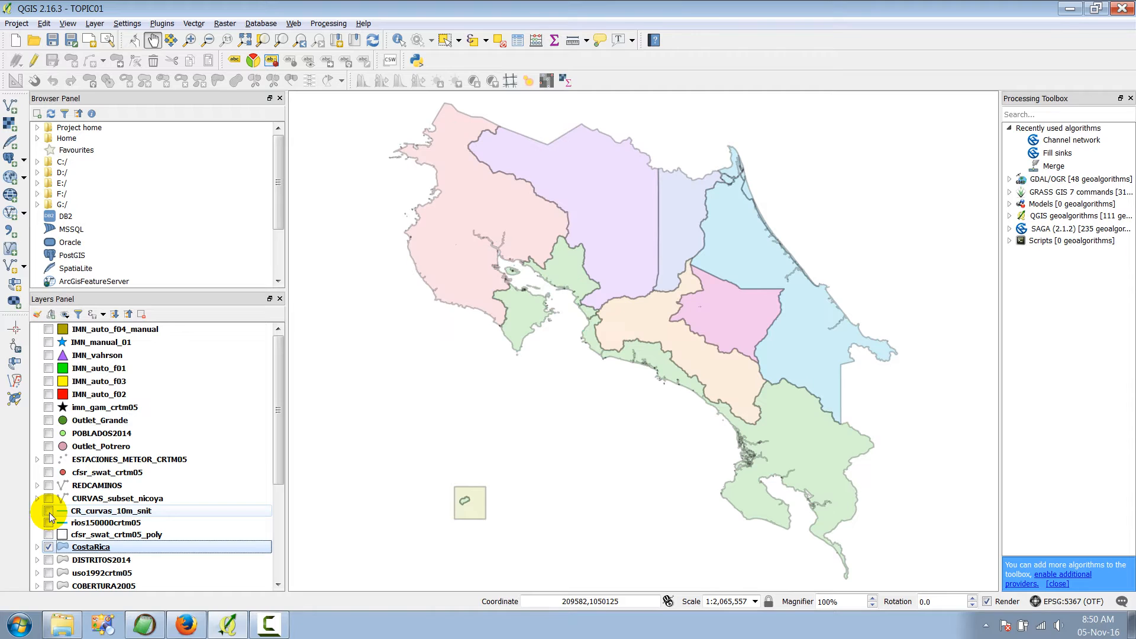
Step: Preview the hillshade raster beneath the CostaRica layer and hide it again
{"action": "left_click_drag", "start_coordinate": [278, 416], "coordinate": [281, 520]}
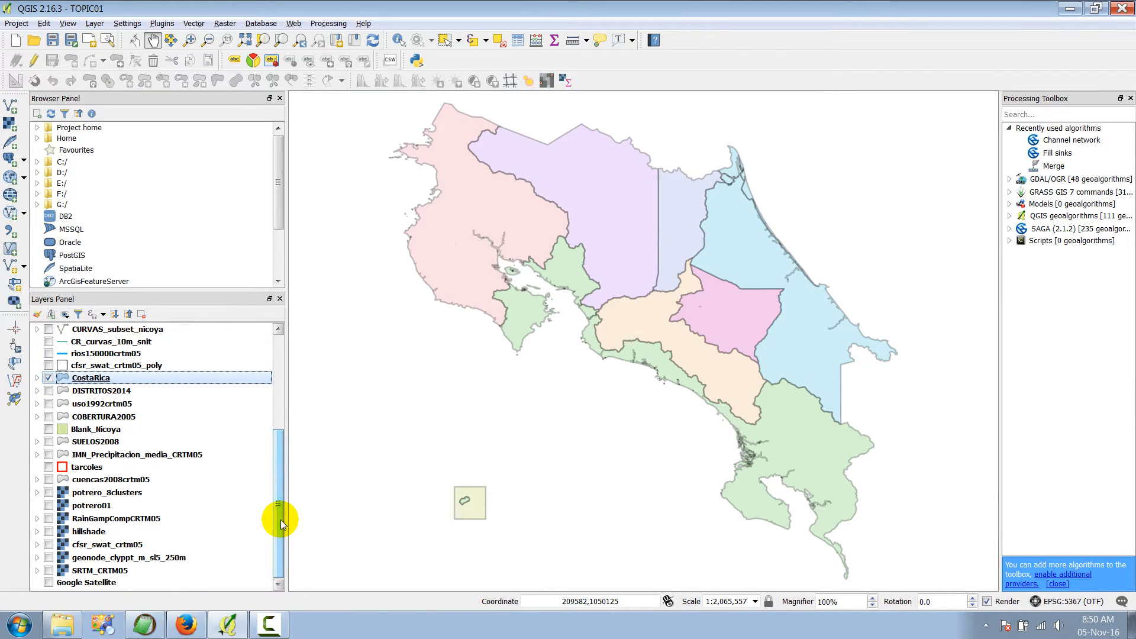
{"action": "left_click", "coordinate": [48, 531]}
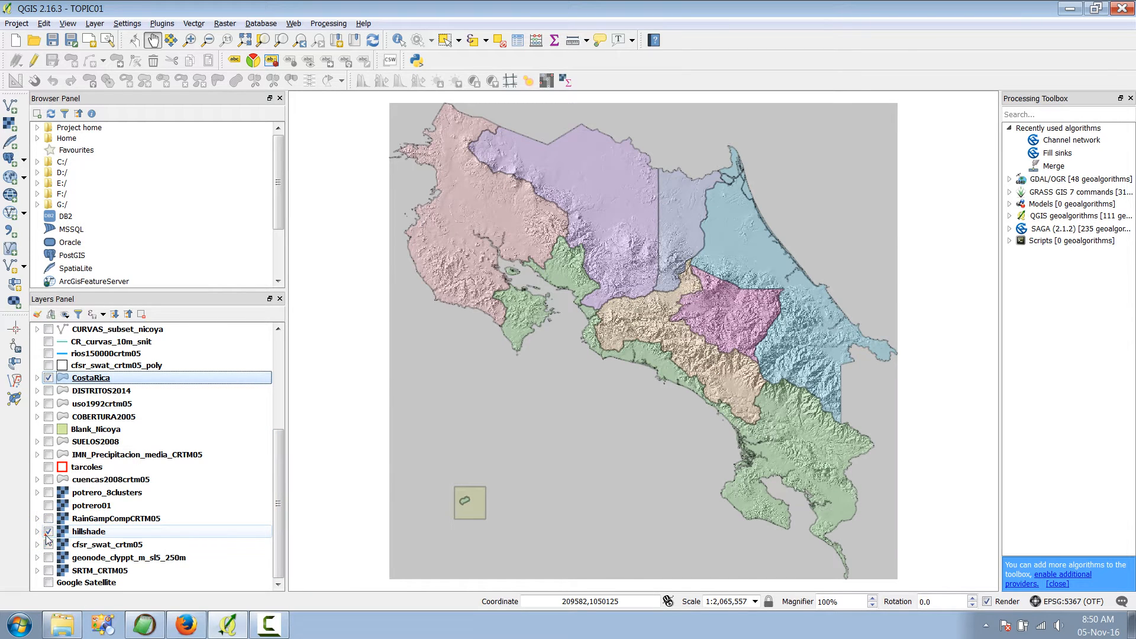
{"action": "left_click", "coordinate": [49, 532]}
Step: Open the CostaRica layer's properties and review its Style, Labels and Fields settings
{"action": "mouse_move", "coordinate": [275, 468]}
{"action": "left_mouse_down"}
{"action": "mouse_move", "coordinate": [288, 381]}
{"action": "mouse_move", "coordinate": [288, 393]}
{"action": "left_mouse_up"}
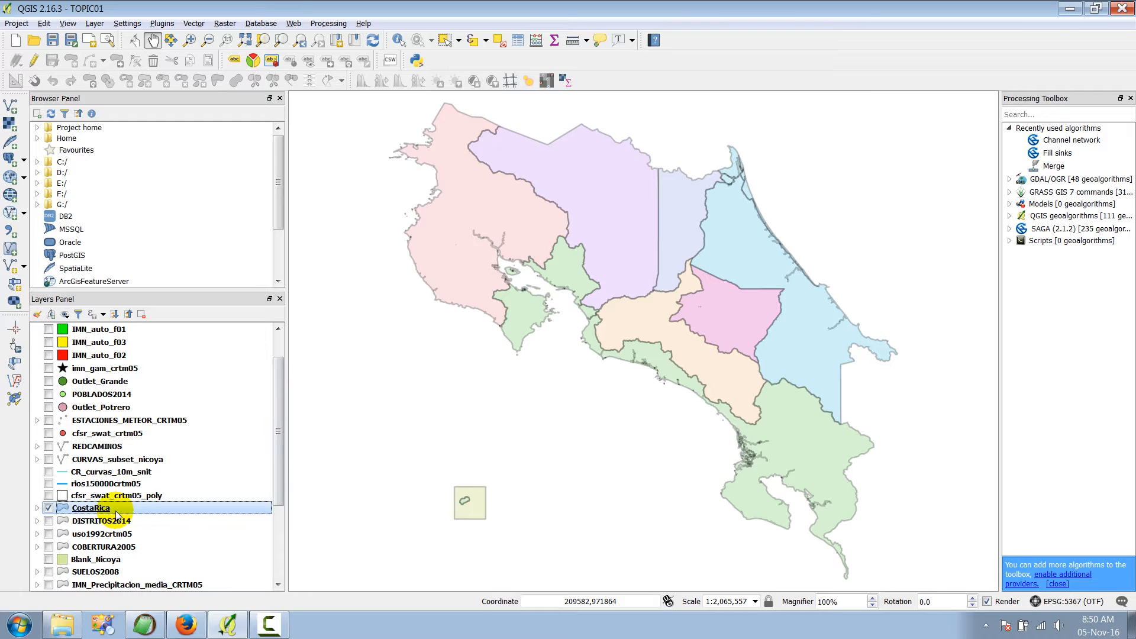
{"action": "mouse_move", "coordinate": [115, 510]}
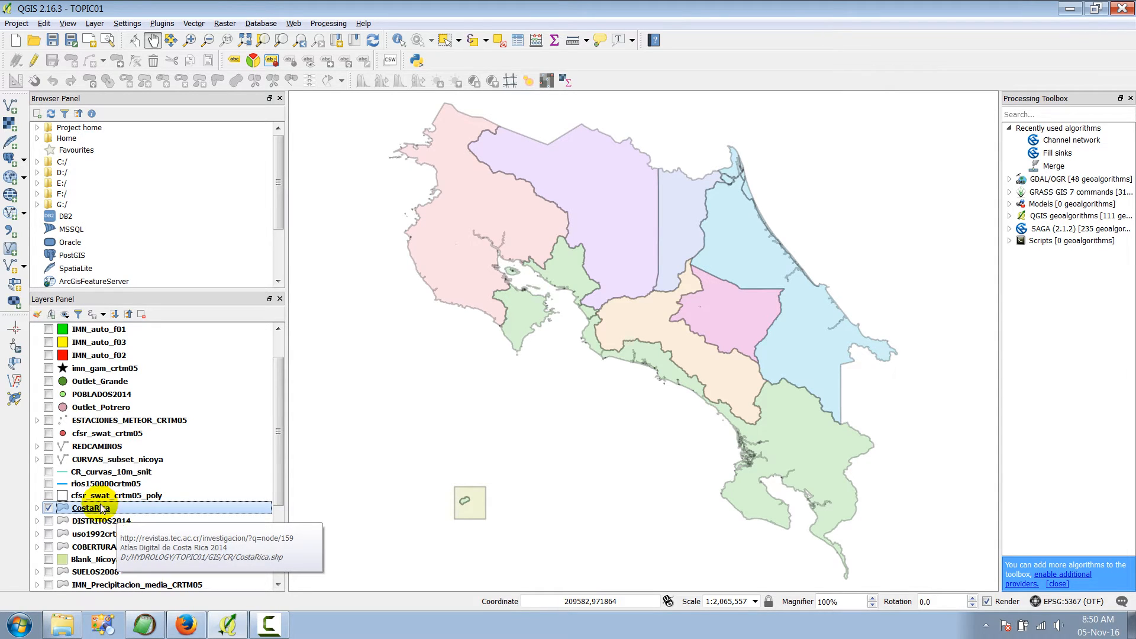
{"action": "right_click", "coordinate": [104, 508]}
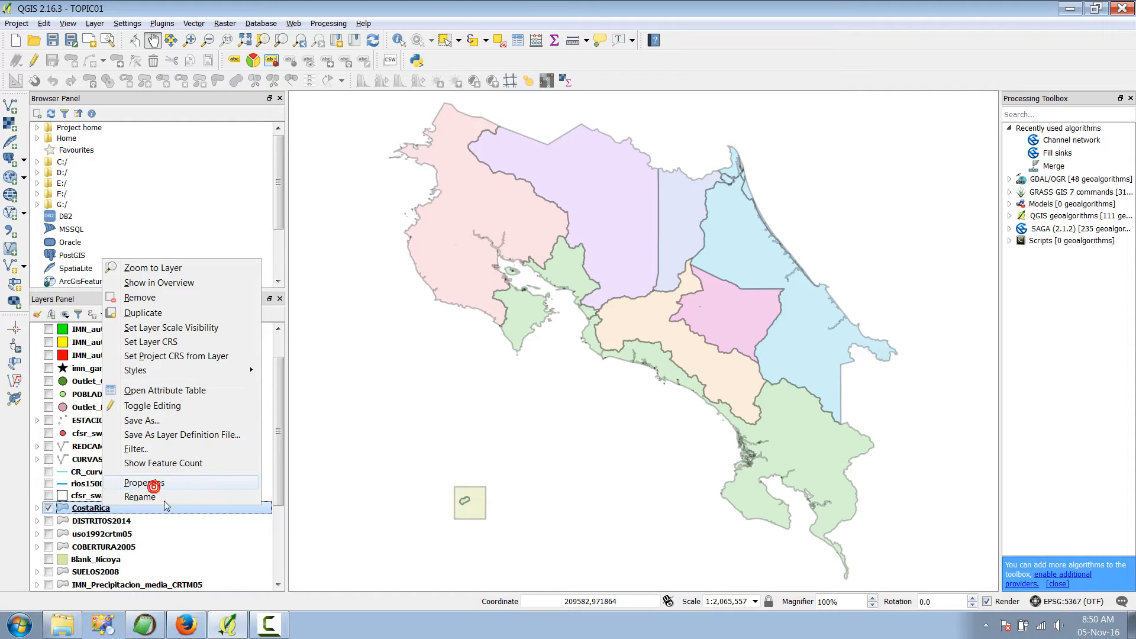
{"action": "key", "text": "Return"}
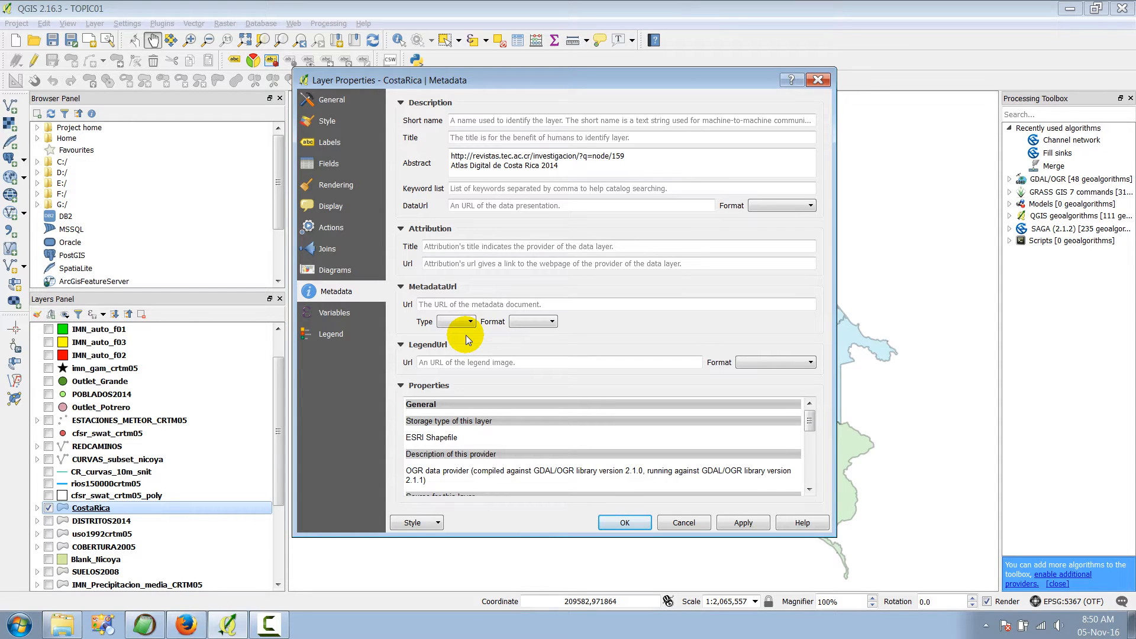
{"action": "left_click", "coordinate": [355, 120]}
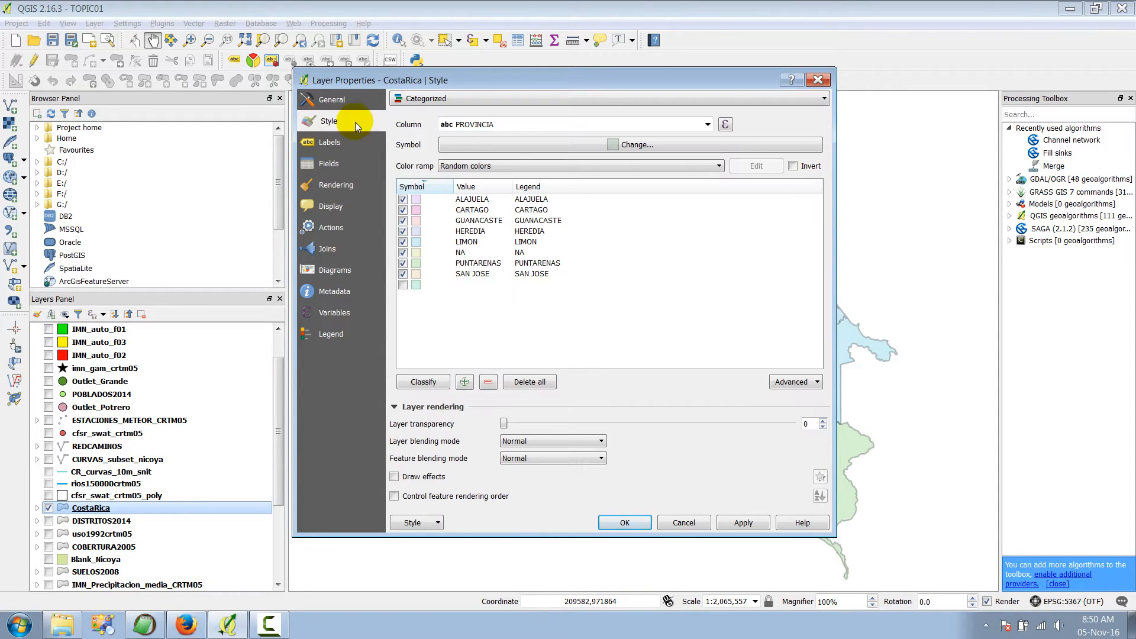
{"action": "left_click", "coordinate": [354, 148]}
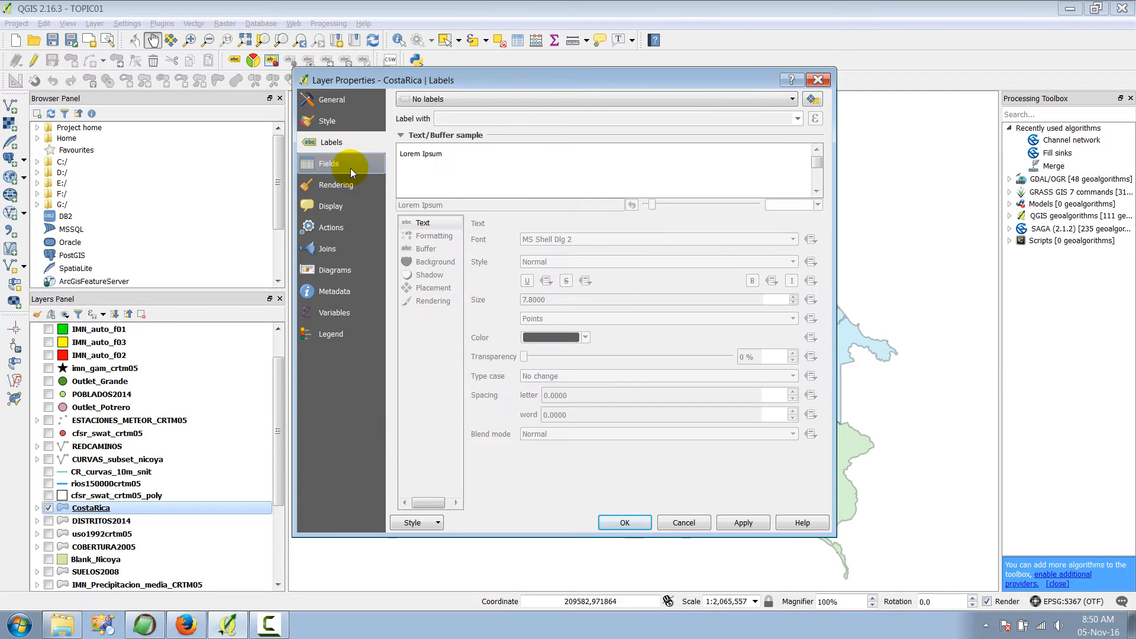
{"action": "left_click", "coordinate": [351, 168]}
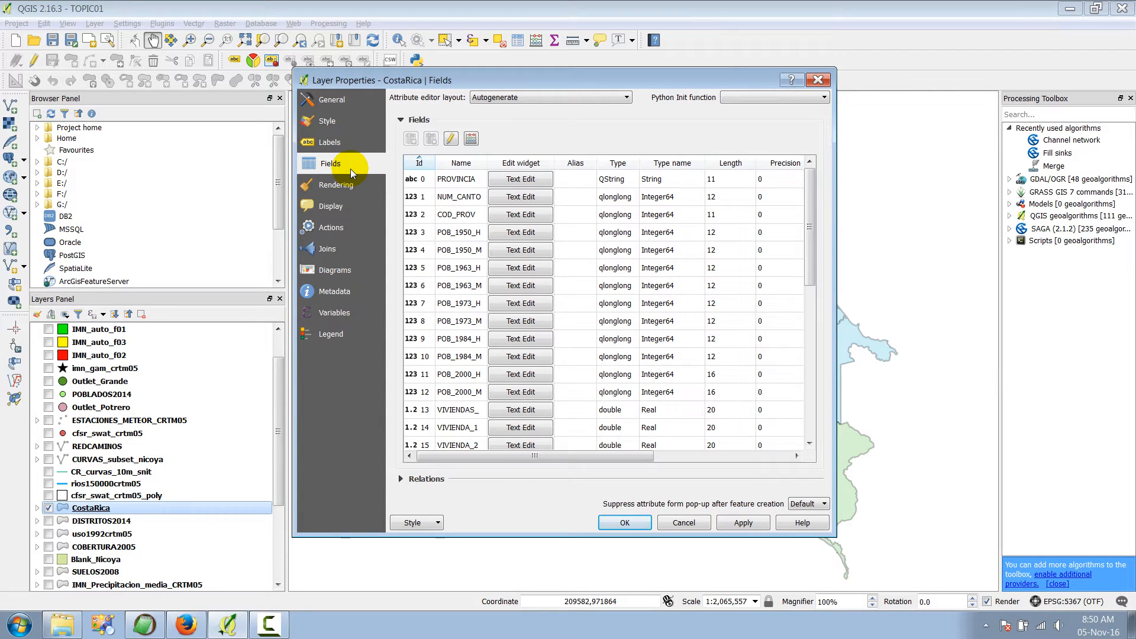
Step: Examine the source title and URL in the CostaRica layer's metadata abstract, and close the layer properties
{"action": "left_click", "coordinate": [341, 292]}
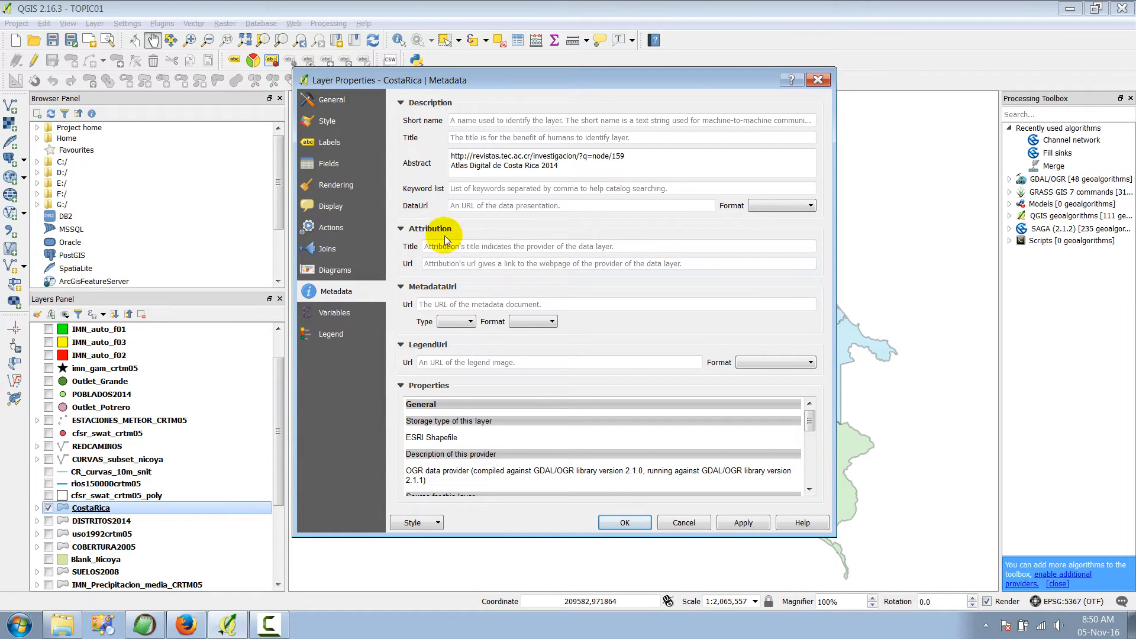
{"action": "left_click", "coordinate": [561, 157]}
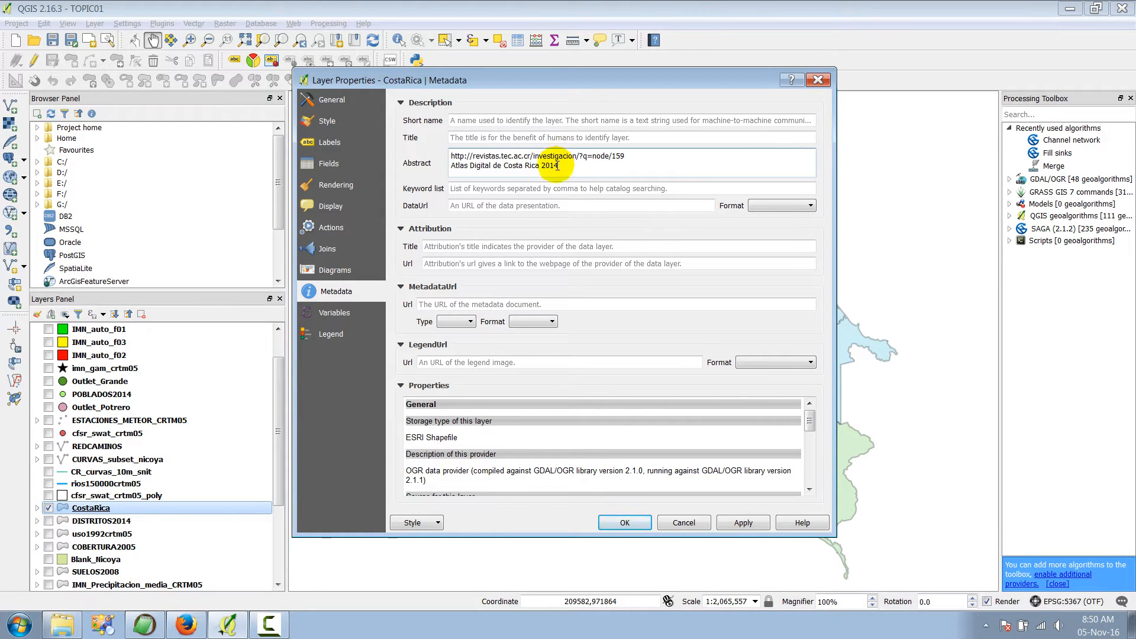
{"action": "left_click_drag", "start_coordinate": [559, 167], "coordinate": [442, 167]}
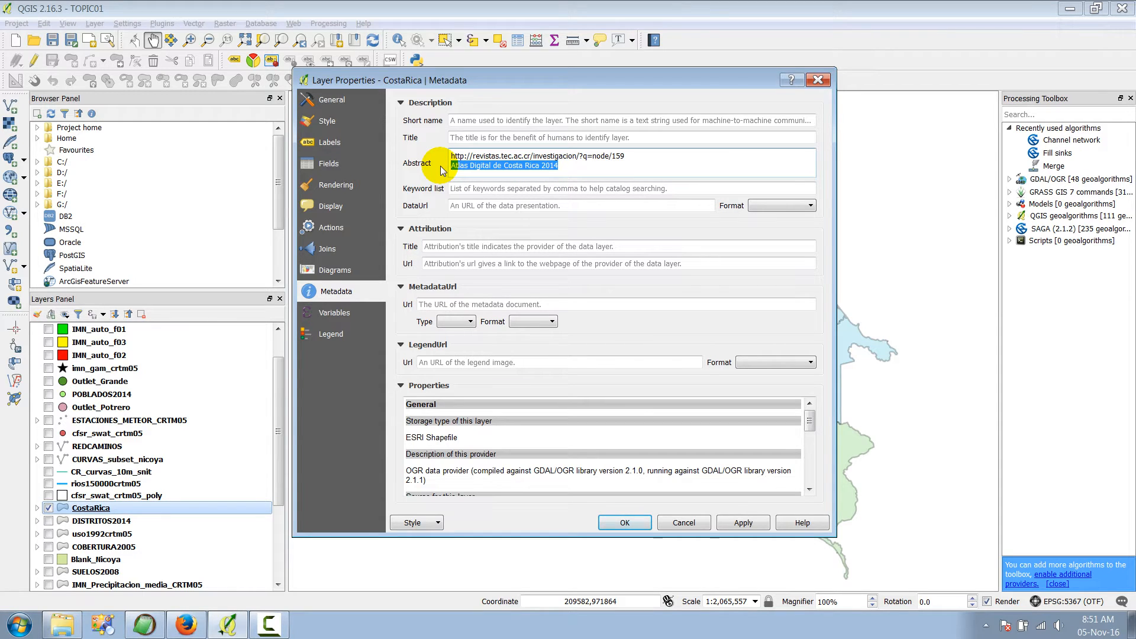
{"action": "left_click_drag", "start_coordinate": [451, 156], "coordinate": [626, 156]}
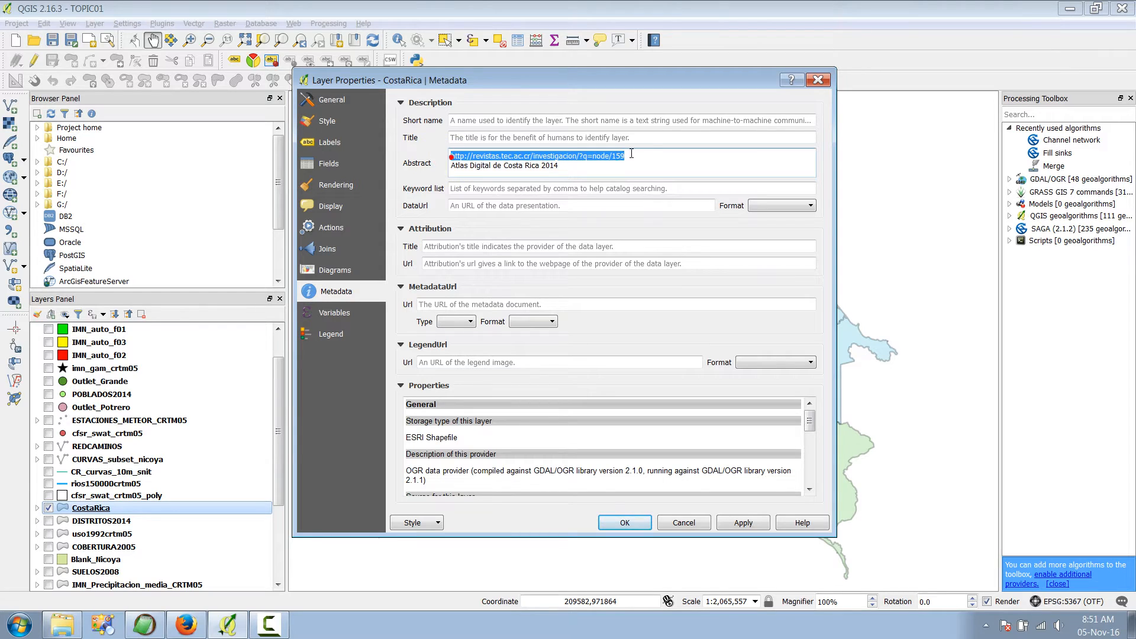
{"action": "left_click", "coordinate": [817, 79]}
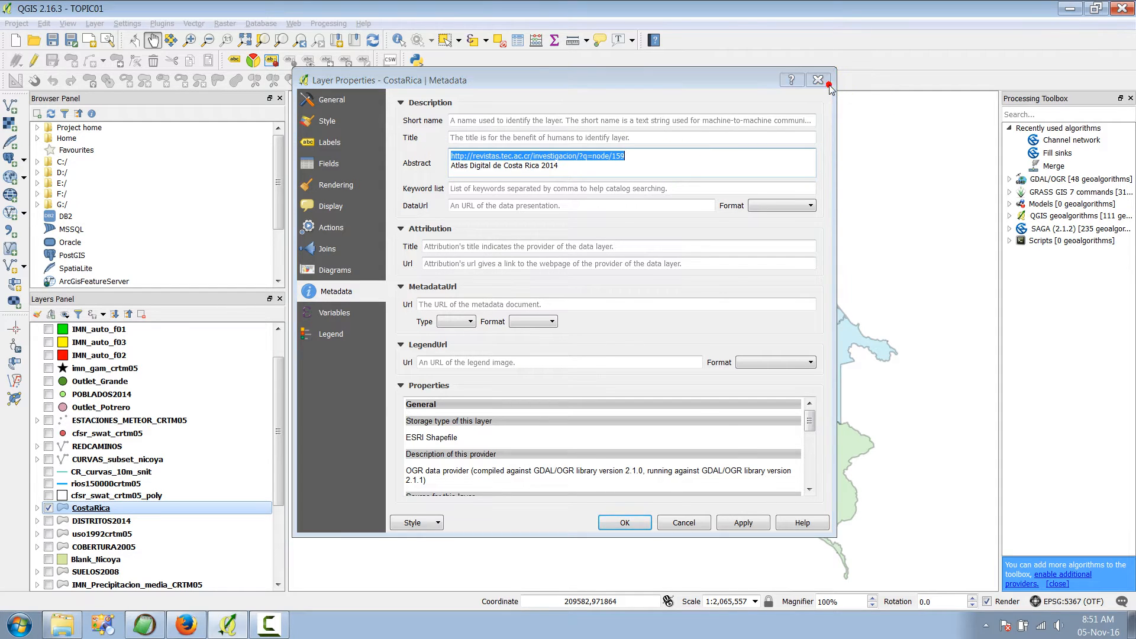
Step: Switch to Firefox and examine the researchers listed on the Atlas Digital de Costa Rica page
{"action": "left_click", "coordinate": [200, 627]}
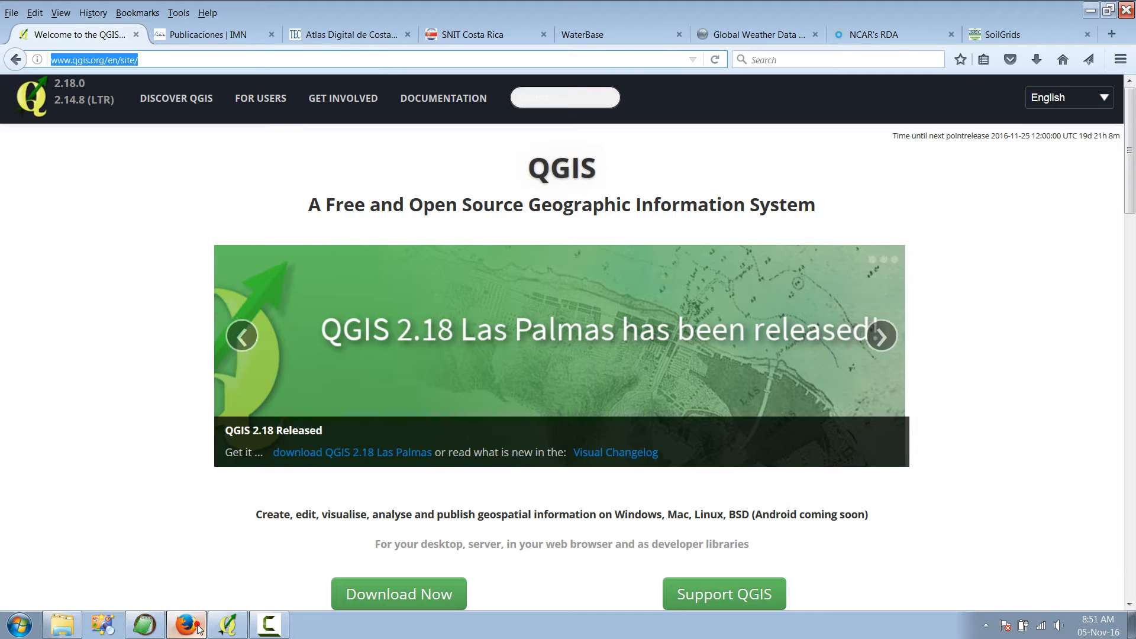
{"action": "left_click", "coordinate": [385, 43]}
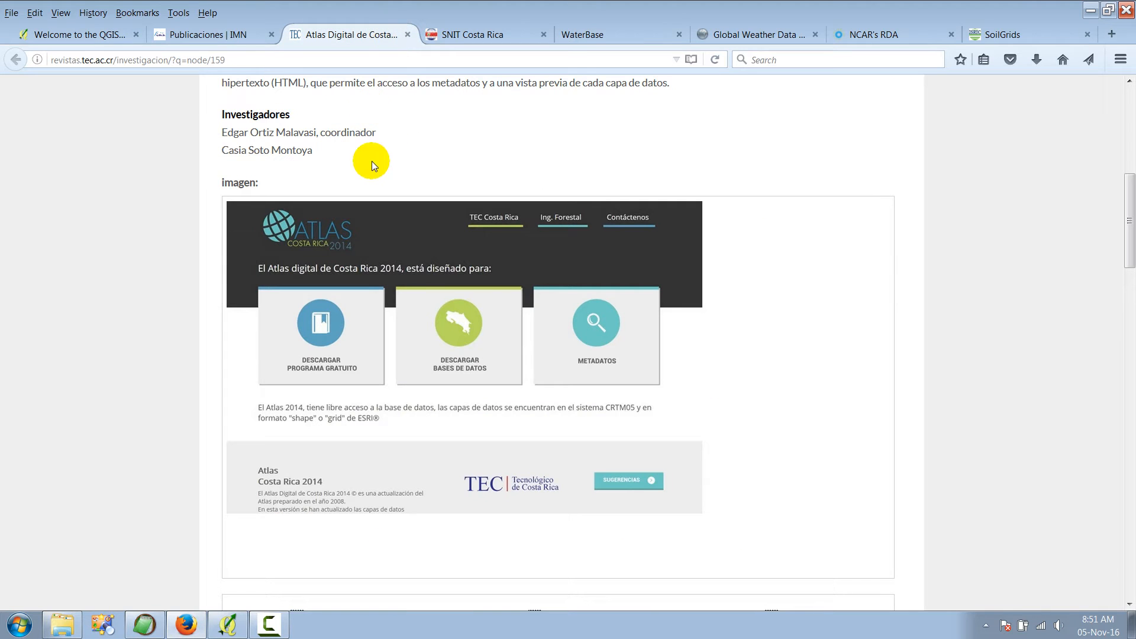
{"action": "left_click", "coordinate": [263, 136]}
{"action": "left_click", "coordinate": [262, 135]}
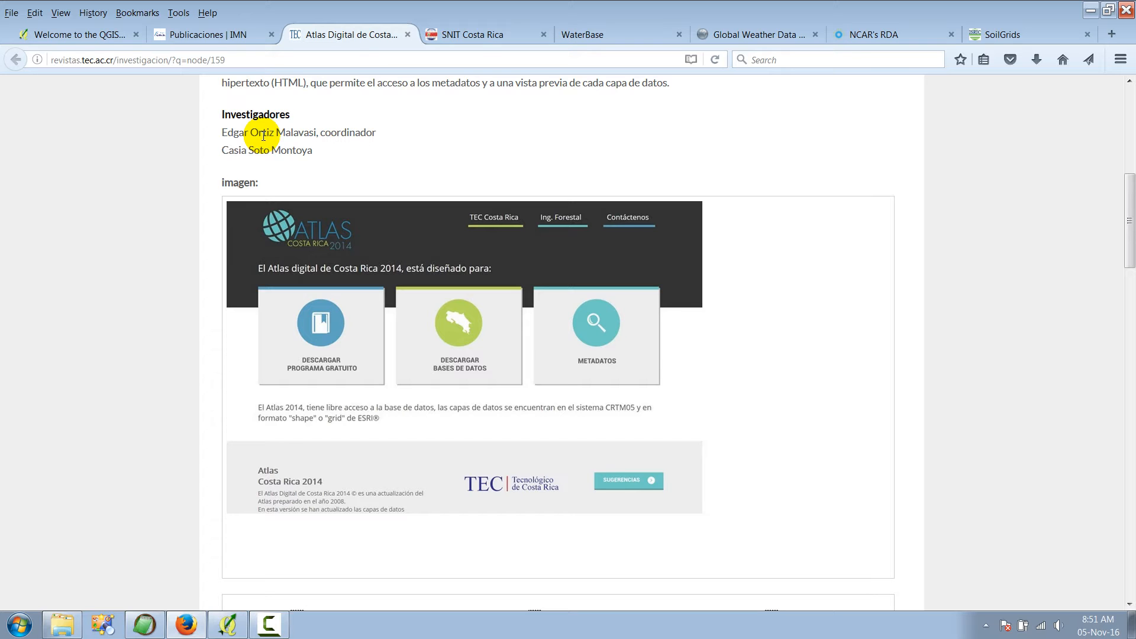
Step: Switch to QGIS, examine the province and population fields in the CostaRica layer's attribute table, and close the table
{"action": "left_click", "coordinate": [227, 625]}
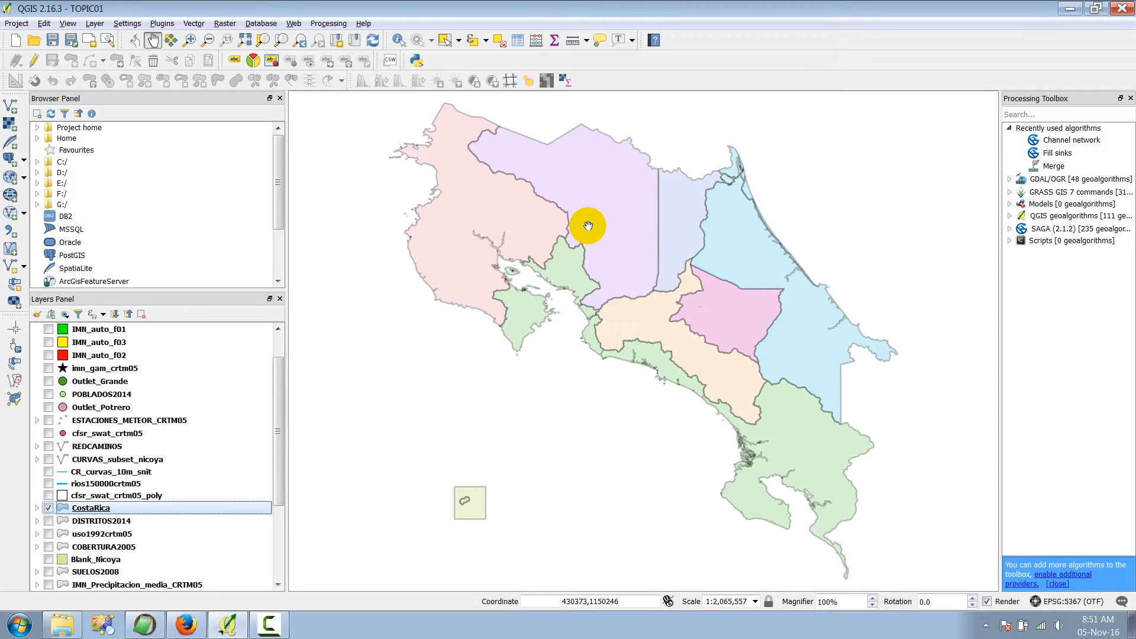
{"action": "left_click", "coordinate": [517, 43]}
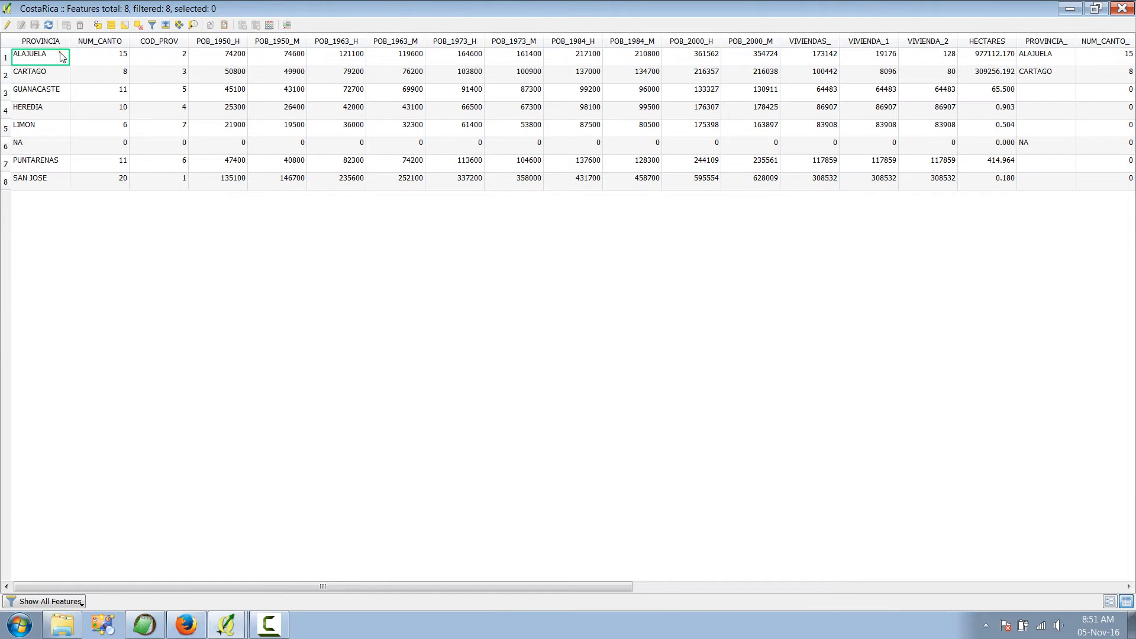
{"action": "left_click", "coordinate": [58, 71]}
{"action": "left_click", "coordinate": [46, 122]}
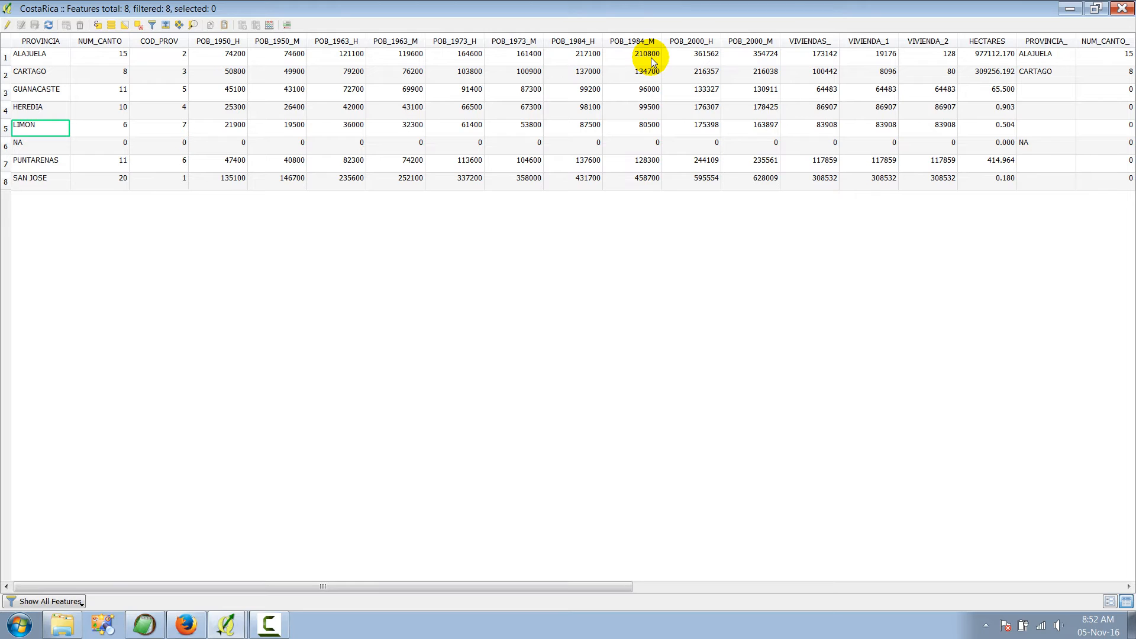
{"action": "left_click_drag", "start_coordinate": [606, 587], "coordinate": [537, 595]}
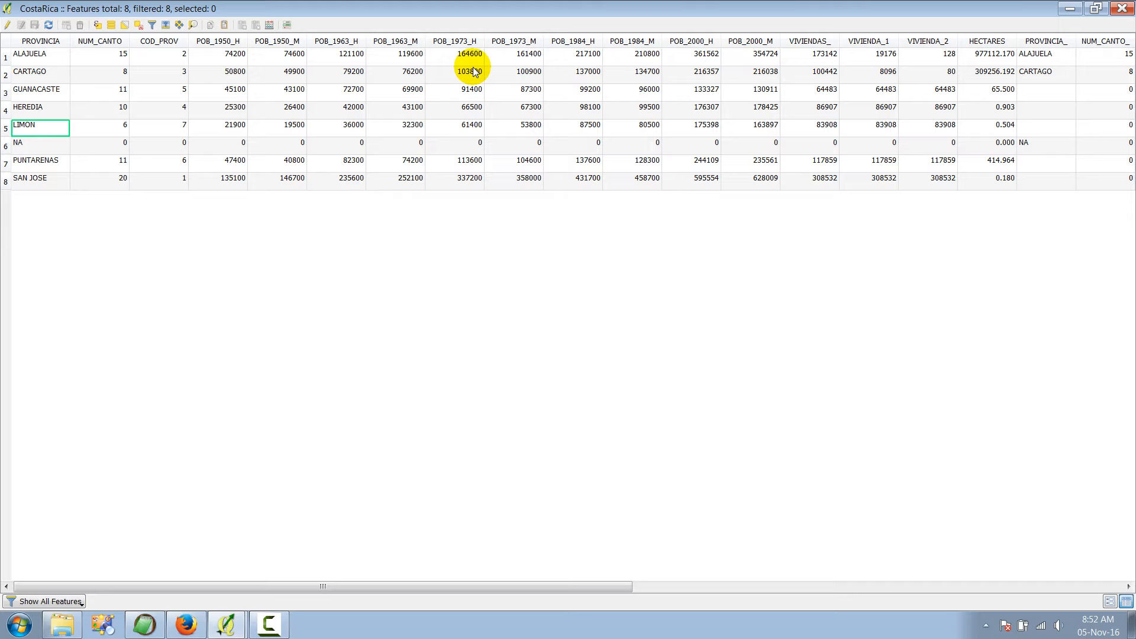
{"action": "left_click", "coordinate": [1123, 13]}
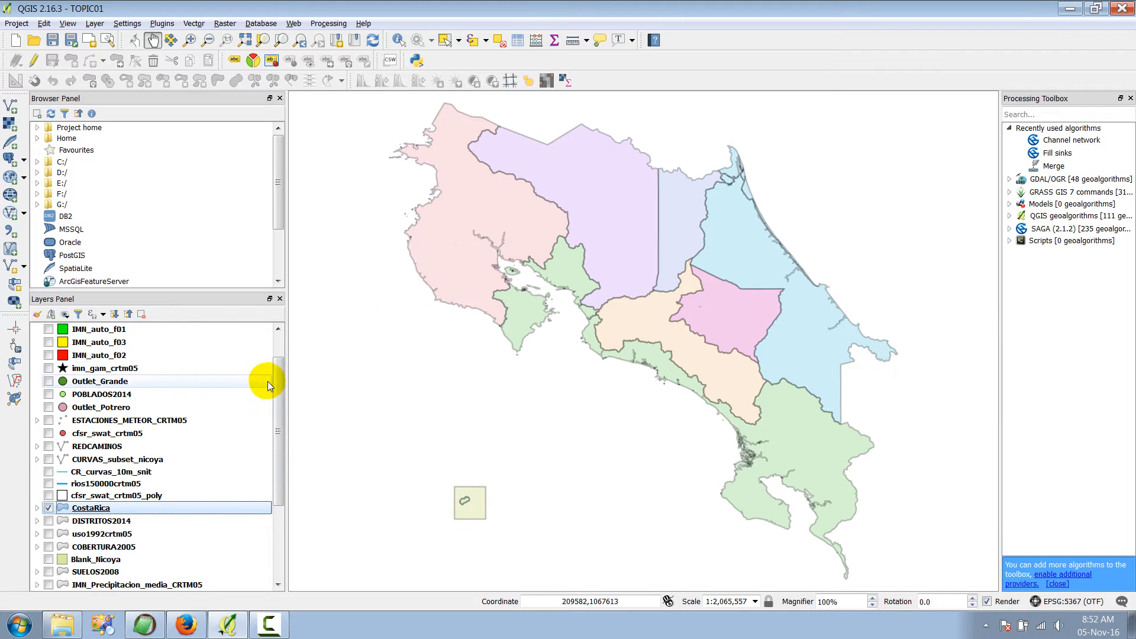
Step: Reopen the CostaRica layer's metadata, highlight the source file path in its properties list, and close the layer properties
{"action": "left_click_drag", "start_coordinate": [280, 376], "coordinate": [281, 351]}
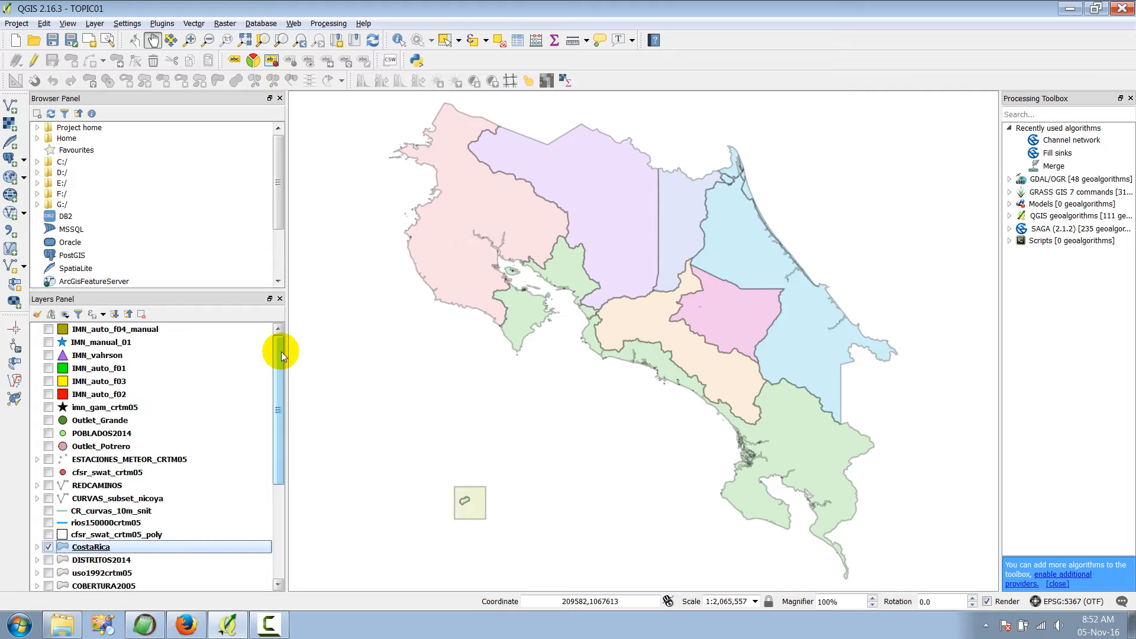
{"action": "left_click_drag", "start_coordinate": [281, 353], "coordinate": [279, 385]}
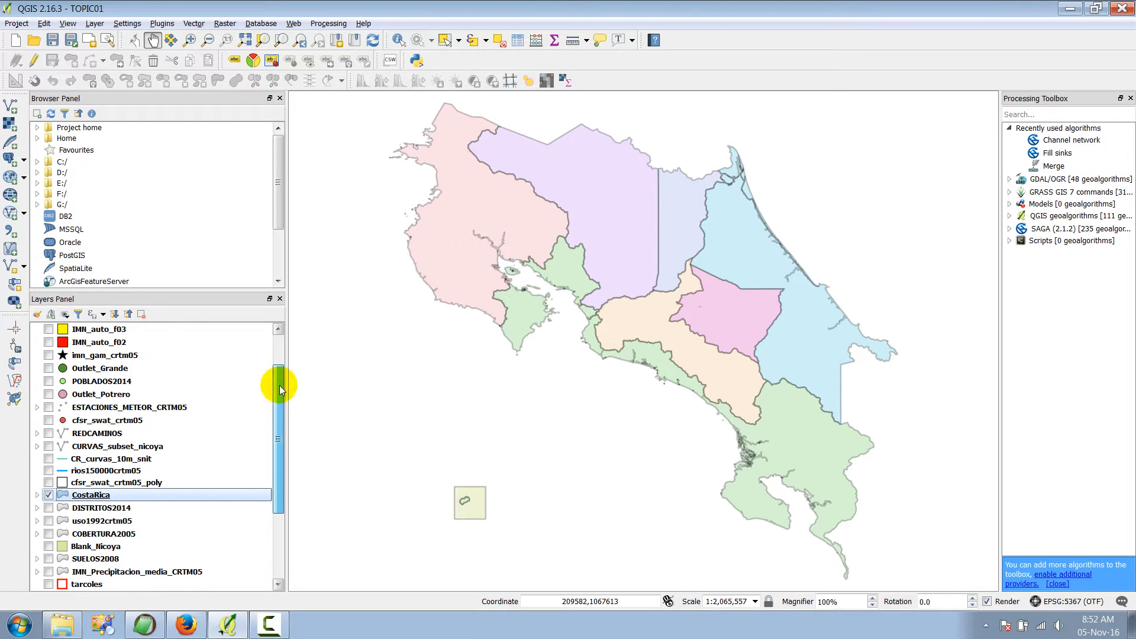
{"action": "right_click", "coordinate": [100, 498]}
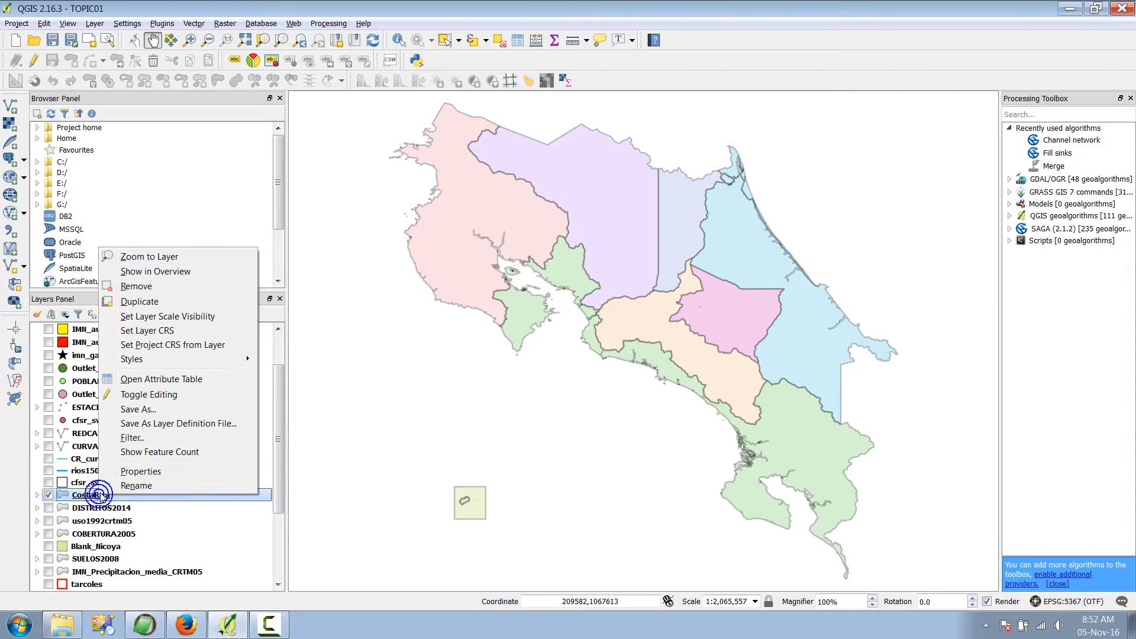
{"action": "left_click", "coordinate": [136, 477]}
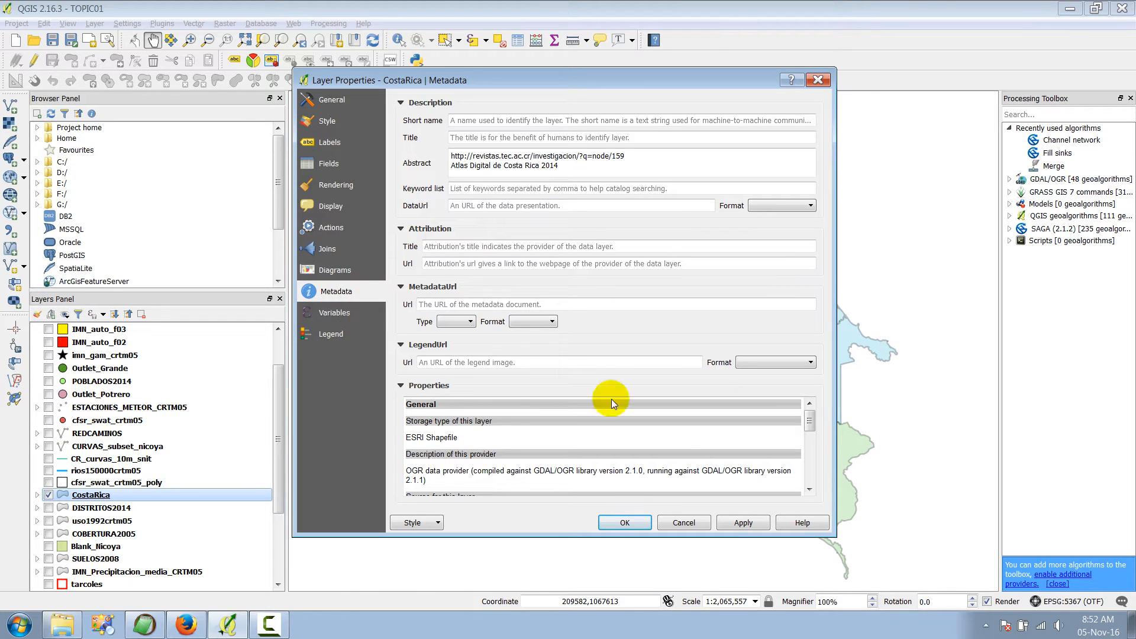
{"action": "left_click_drag", "start_coordinate": [811, 422], "coordinate": [813, 438]}
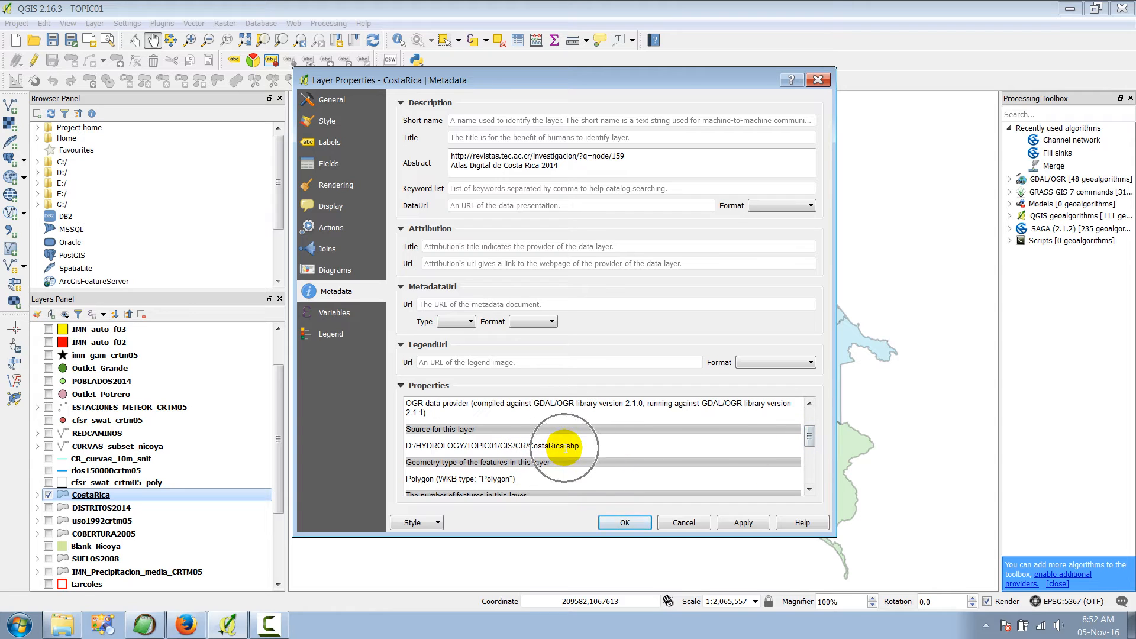
{"action": "left_click_drag", "start_coordinate": [405, 446], "coordinate": [622, 452]}
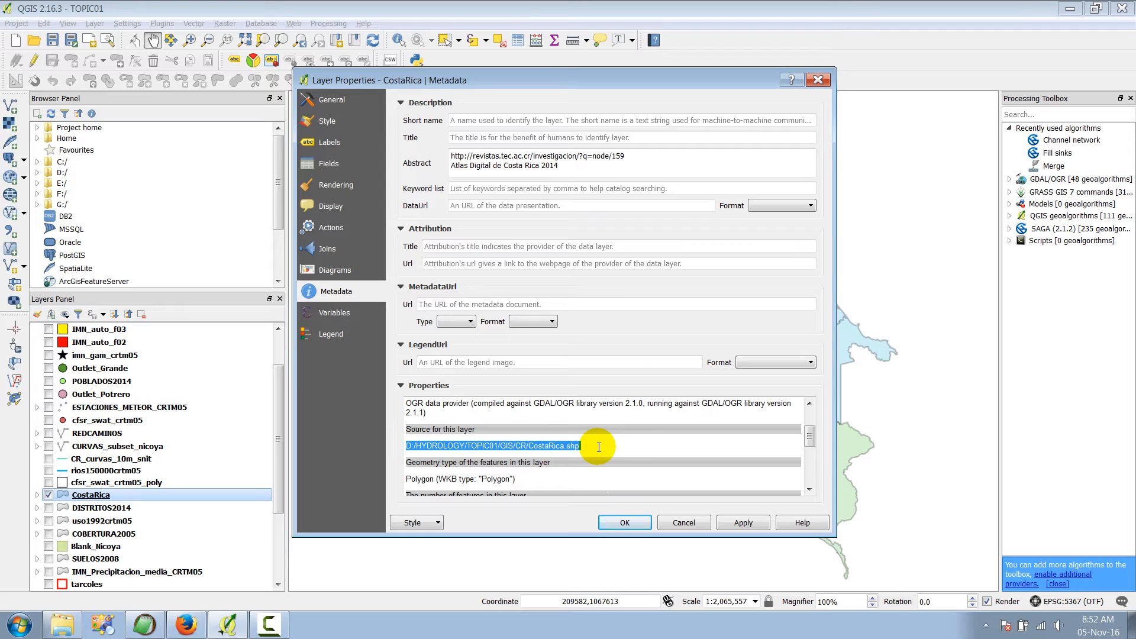
{"action": "key", "text": "ctrl"}
{"action": "key", "text": "ctrl"}
{"action": "key", "text": "ctrl"}
{"action": "key", "text": "ctrl"}
{"action": "left_click", "coordinate": [744, 524]}
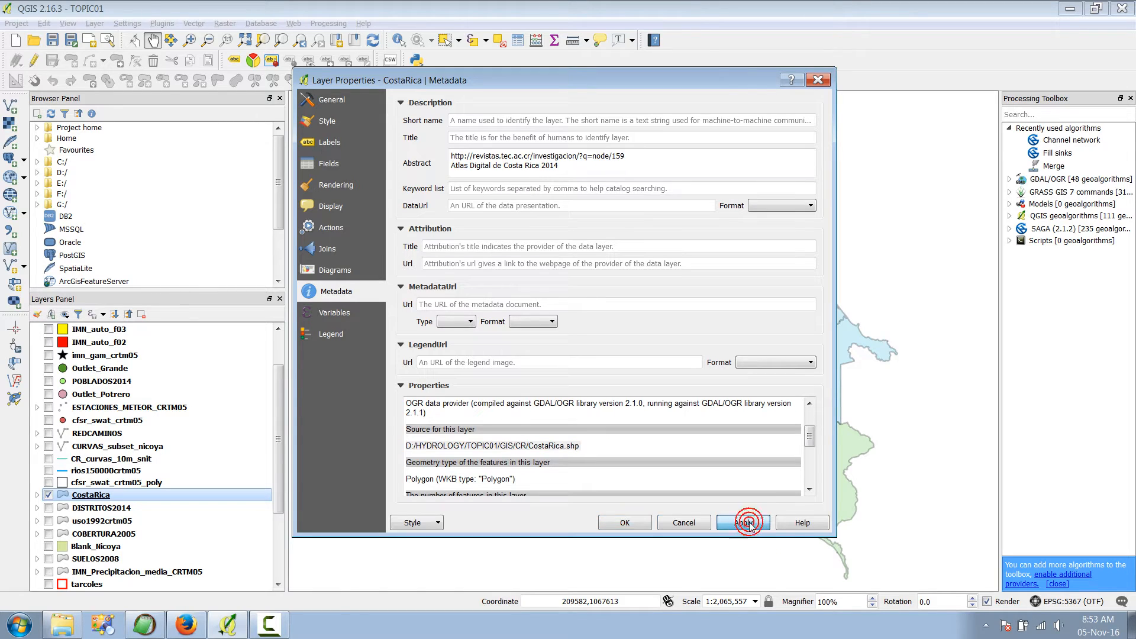
{"action": "left_click", "coordinate": [818, 80]}
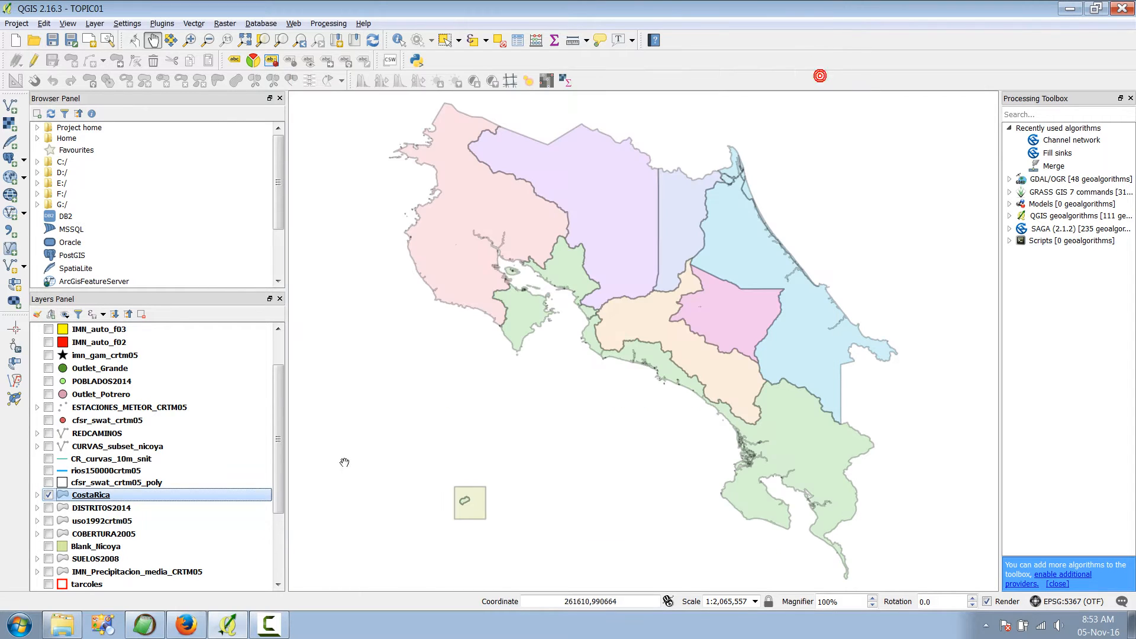
Step: Switch to Windows Explorer, locate CostaRica.shp in the GIS project's CR folder, and compare it with the map in QGIS
{"action": "left_click", "coordinate": [62, 625]}
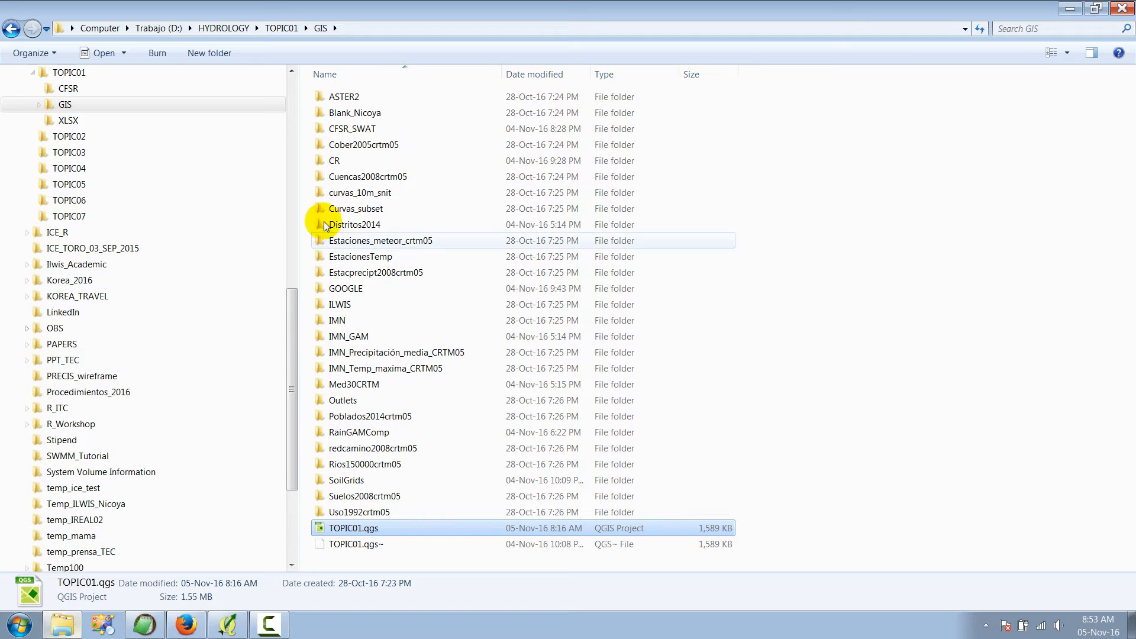
{"action": "double_click", "coordinate": [341, 161]}
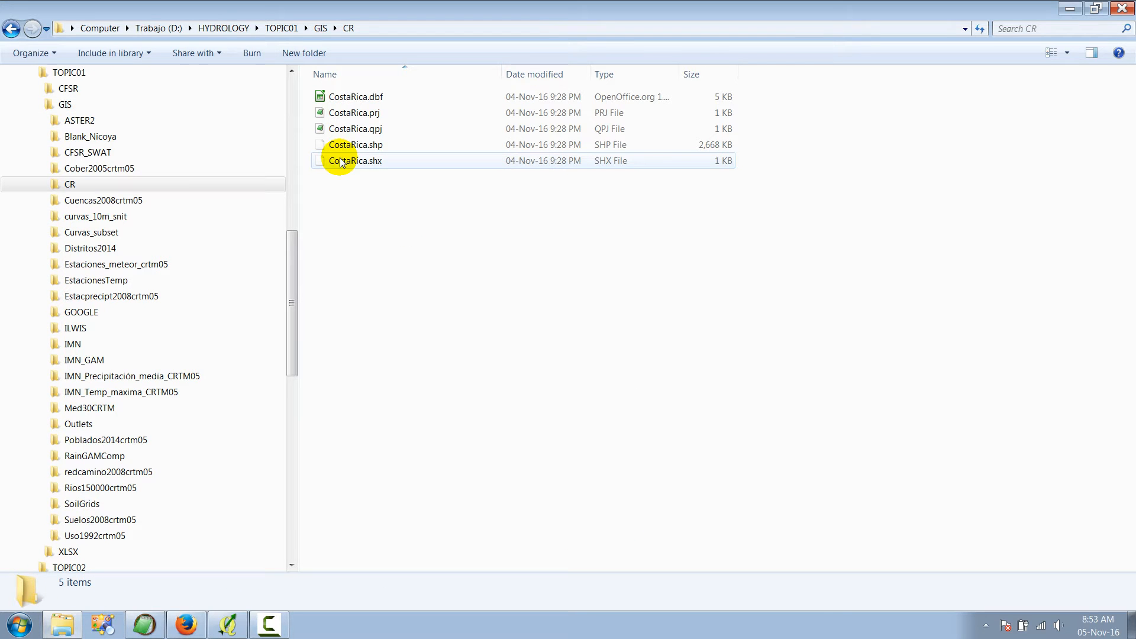
{"action": "left_click", "coordinate": [373, 145]}
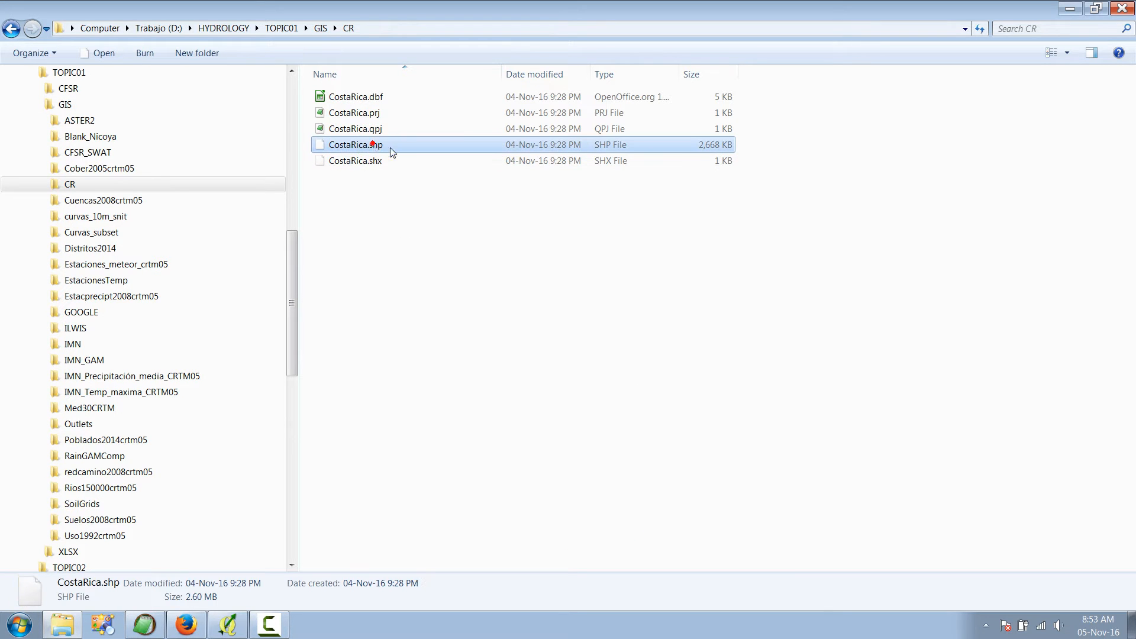
{"action": "left_click", "coordinate": [390, 147]}
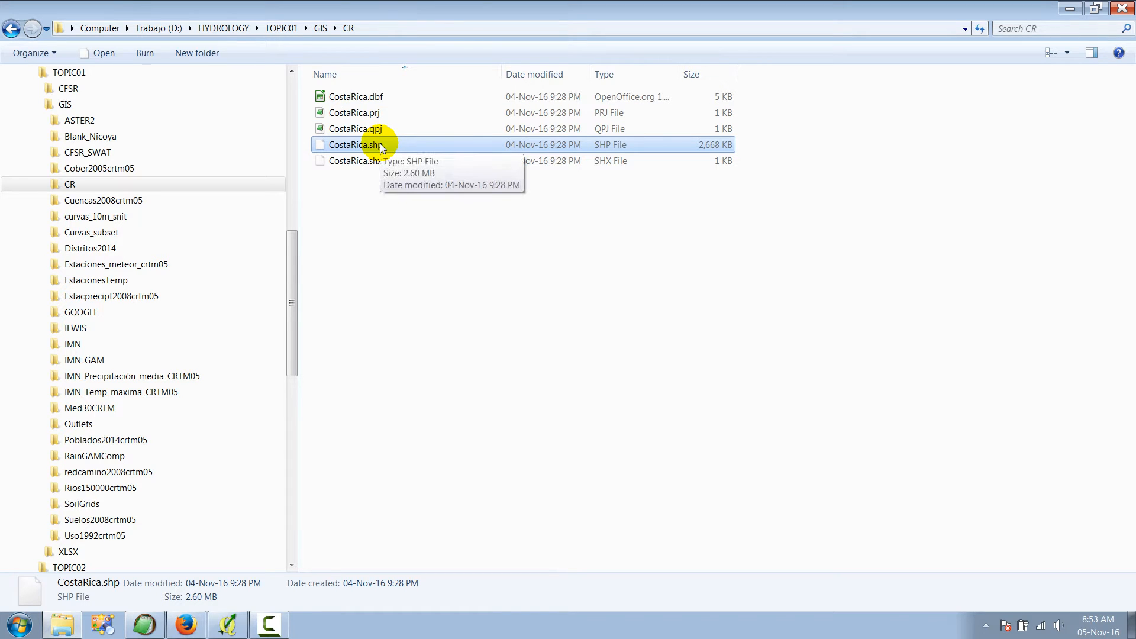
{"action": "left_click", "coordinate": [231, 625]}
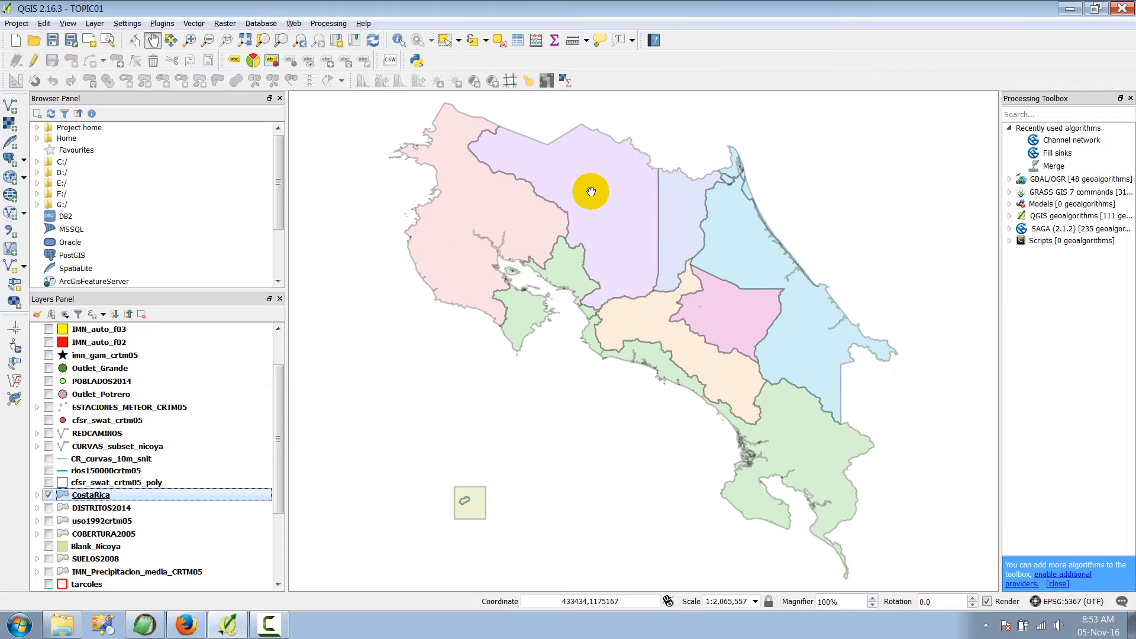
{"action": "left_click", "coordinate": [1069, 10]}
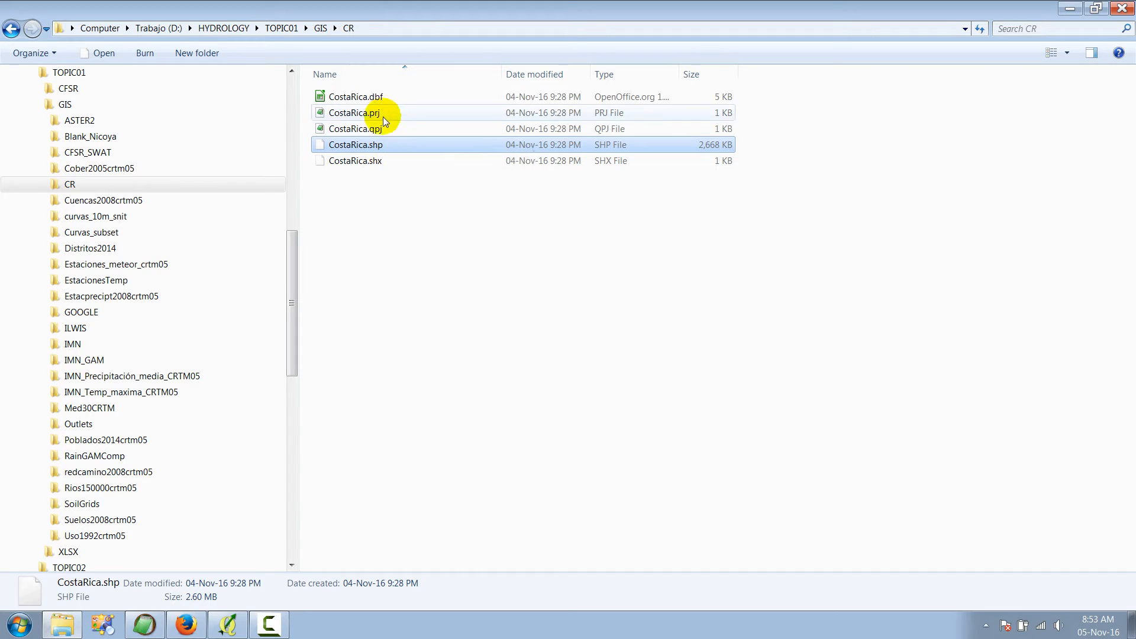
Step: Examine the shapefile's component files CostaRica.dbf, CostaRica.shx and CostaRica.shp in the CR folder
{"action": "left_click", "coordinate": [385, 98]}
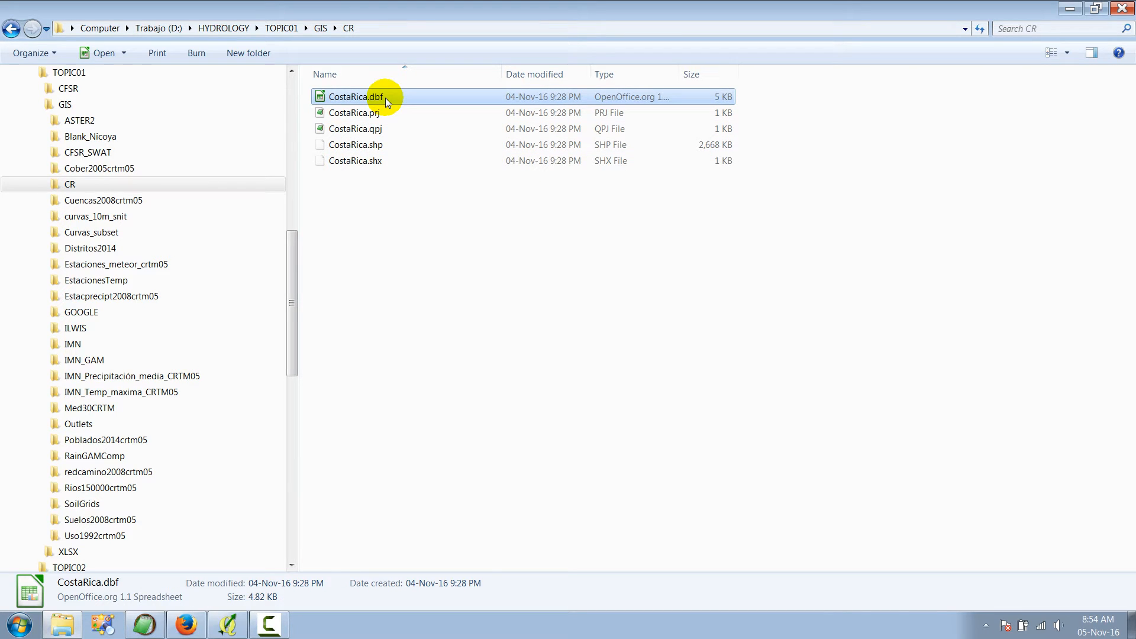
{"action": "left_click", "coordinate": [385, 98]}
{"action": "left_click", "coordinate": [324, 101]}
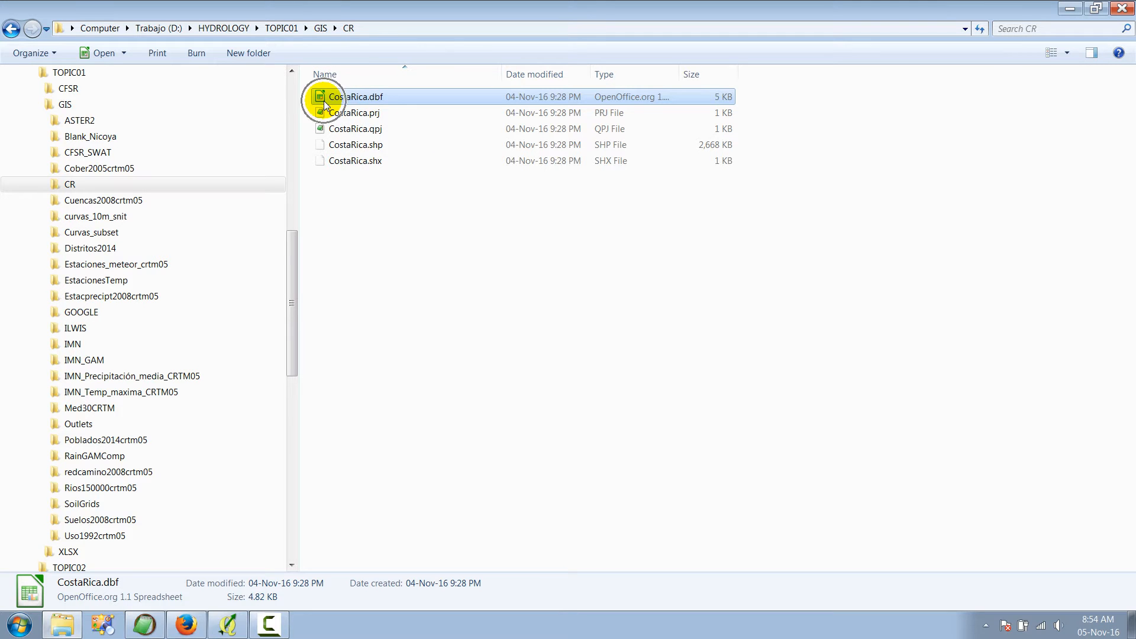
{"action": "left_click", "coordinate": [324, 102]}
{"action": "left_click", "coordinate": [324, 104]}
{"action": "left_click", "coordinate": [325, 104]}
{"action": "left_click", "coordinate": [368, 169]}
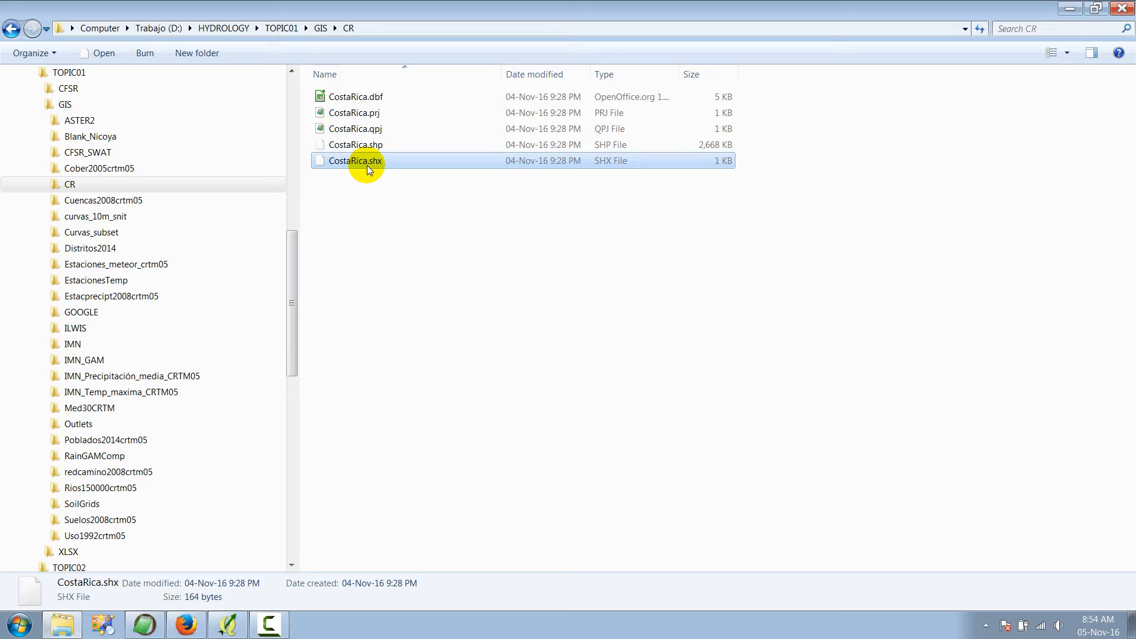
{"action": "left_click", "coordinate": [383, 144]}
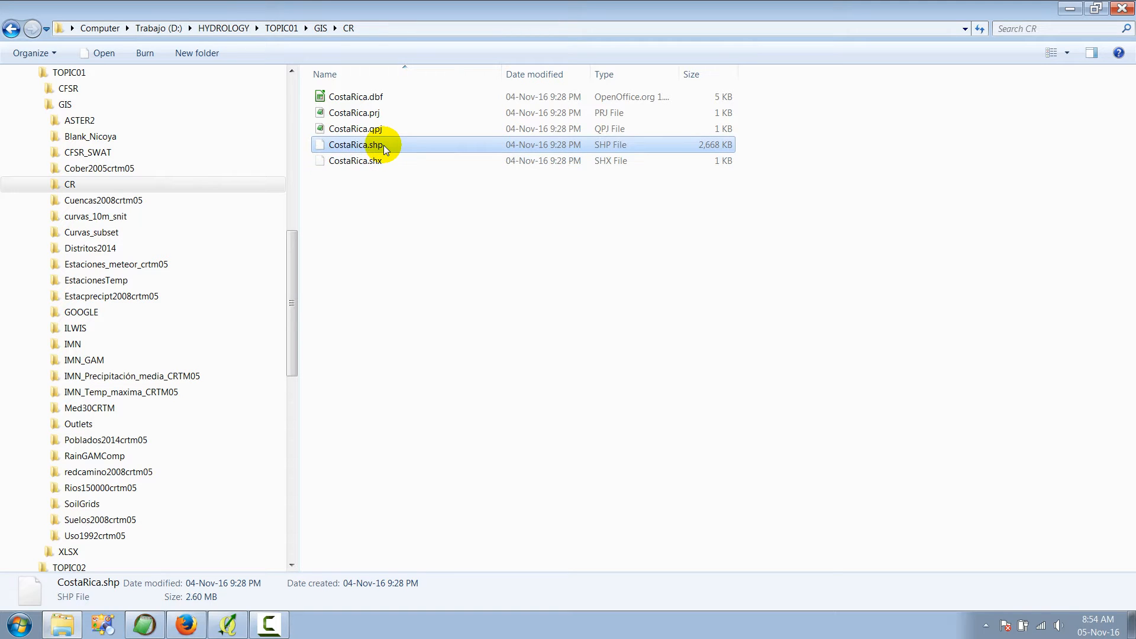
{"action": "left_click", "coordinate": [393, 96]}
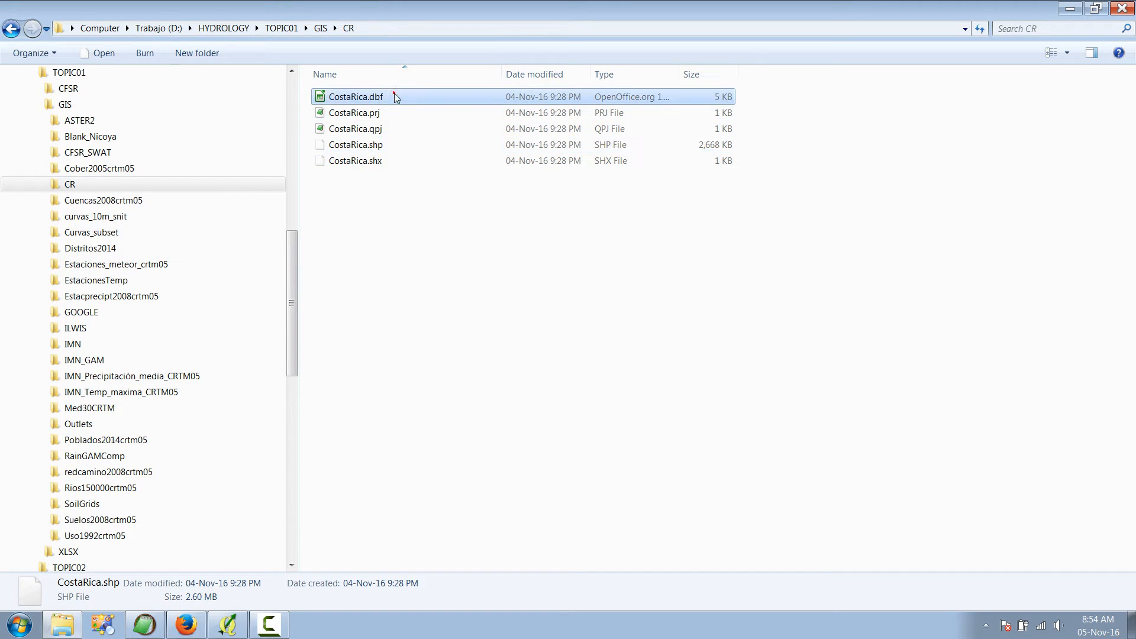
{"action": "left_click", "coordinate": [377, 162]}
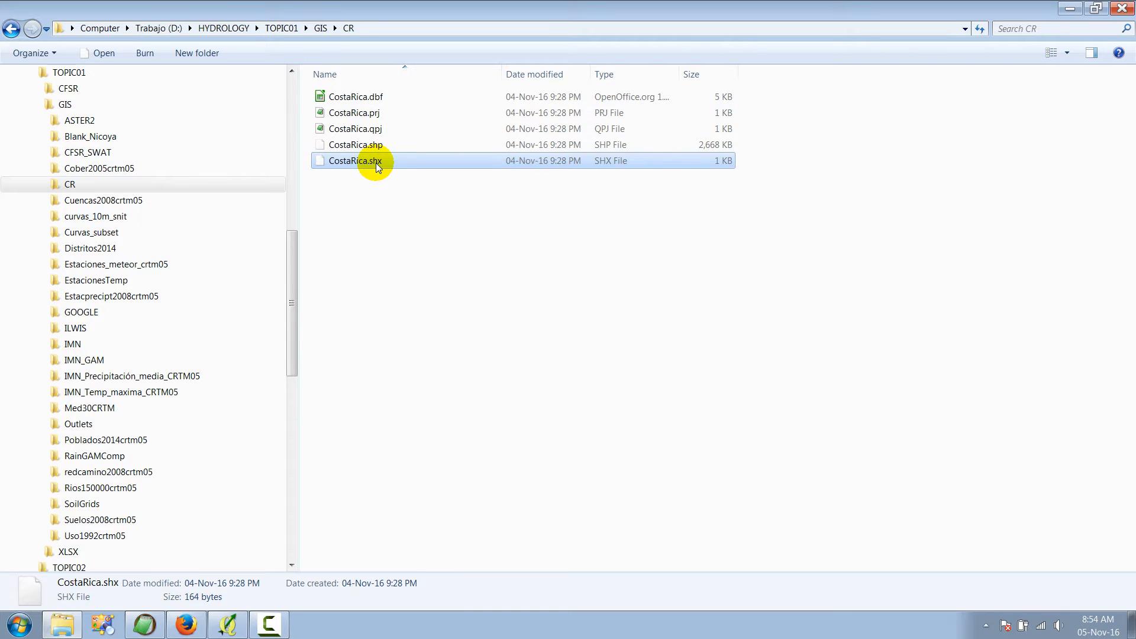
Step: Open CostaRica.prj in EditPad Lite and examine the projected coordinate system name in its text
{"action": "left_click", "coordinate": [385, 114]}
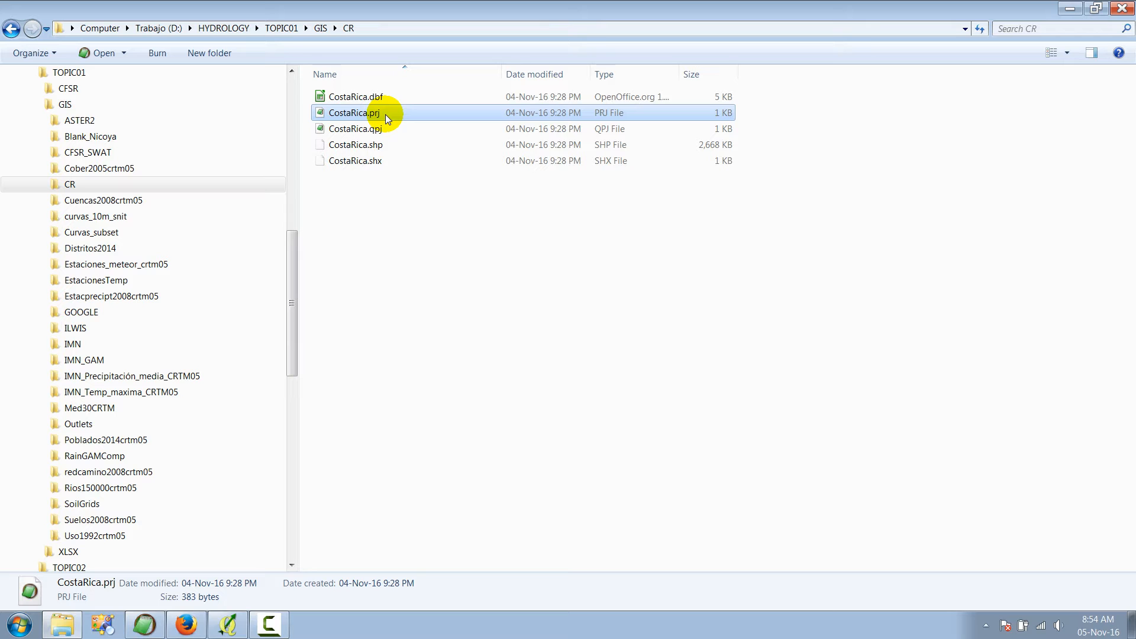
{"action": "double_click", "coordinate": [385, 115]}
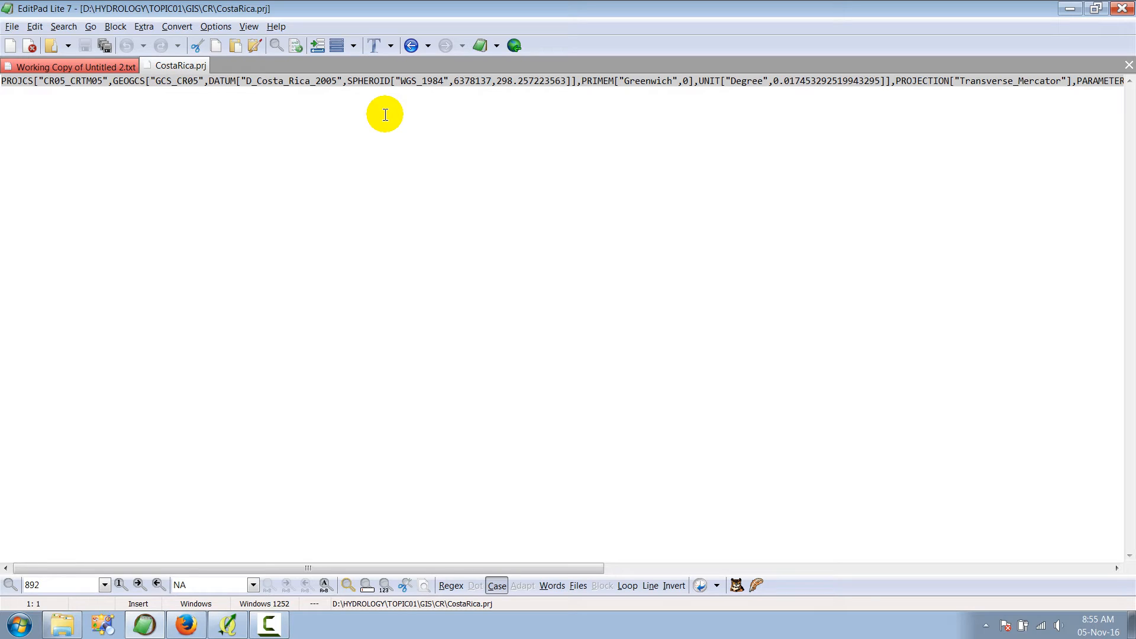
{"action": "left_click", "coordinate": [96, 84]}
{"action": "left_click", "coordinate": [98, 83]}
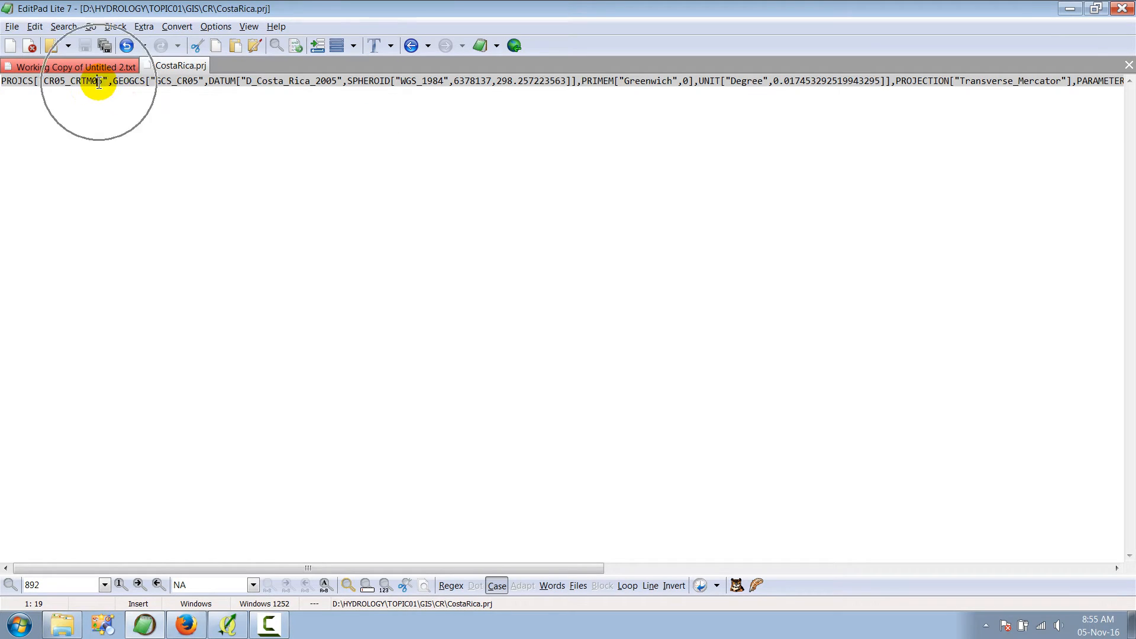
{"action": "left_click", "coordinate": [98, 83]}
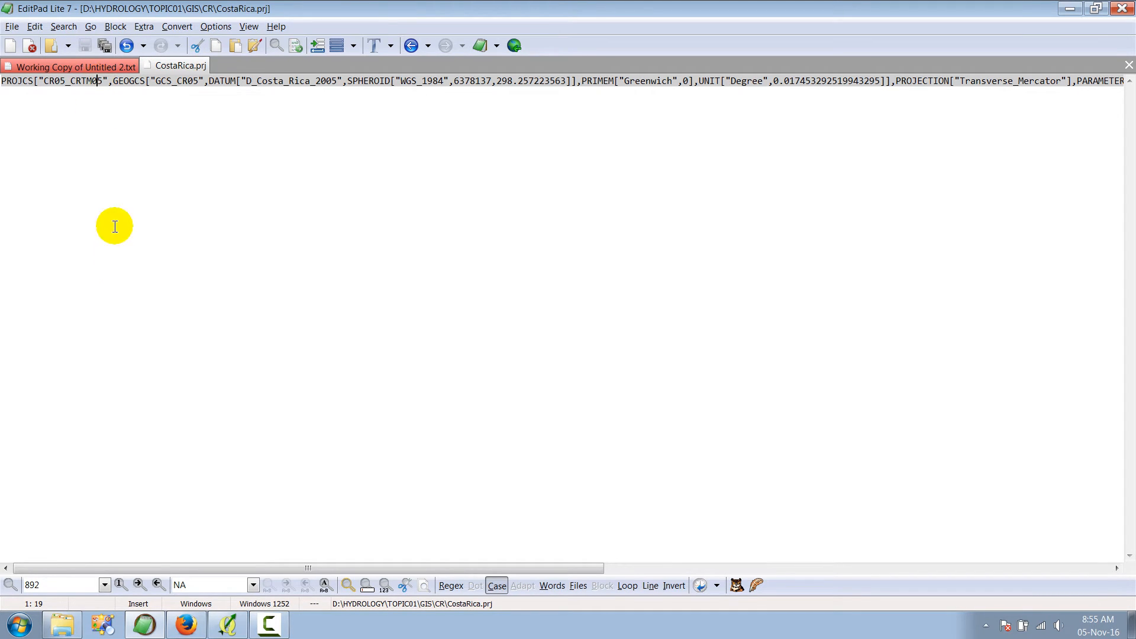
Step: Switch to Firefox, examine the SNIT Costa Rica page's address and Documentos y Manuales link, and return to the CR folder
{"action": "left_click", "coordinate": [188, 626]}
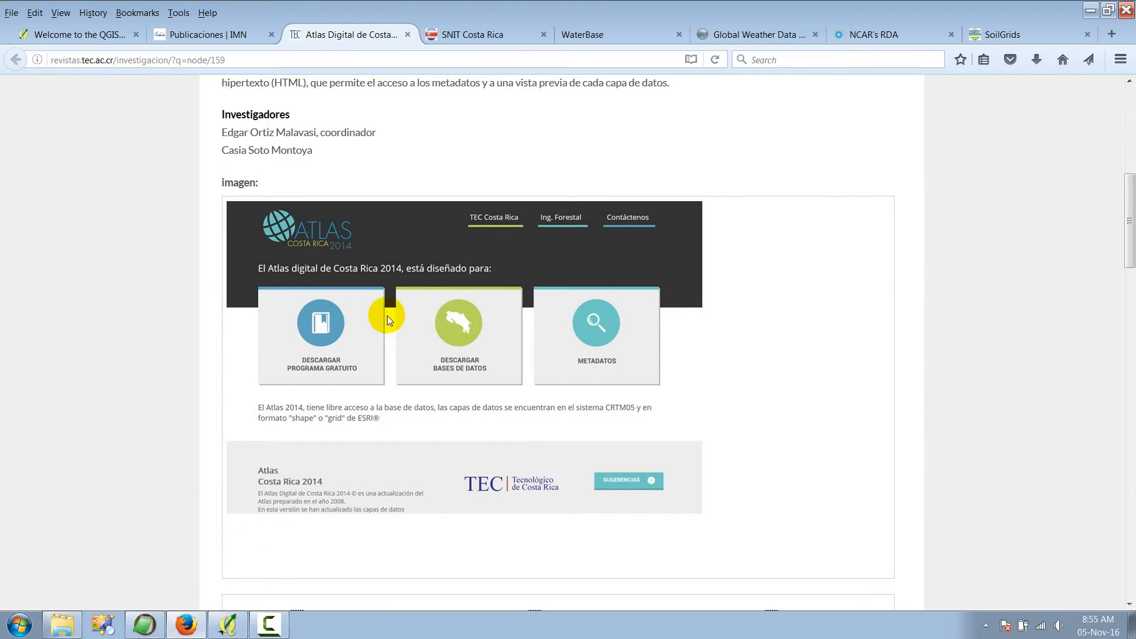
{"action": "left_click", "coordinate": [500, 38]}
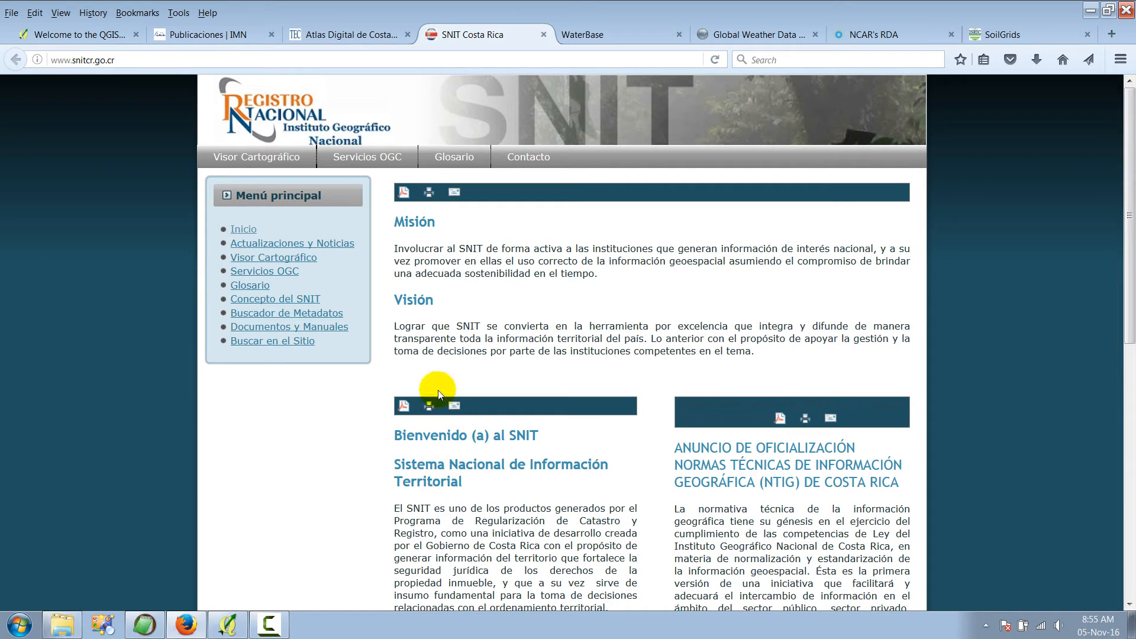
{"action": "left_click", "coordinate": [152, 60]}
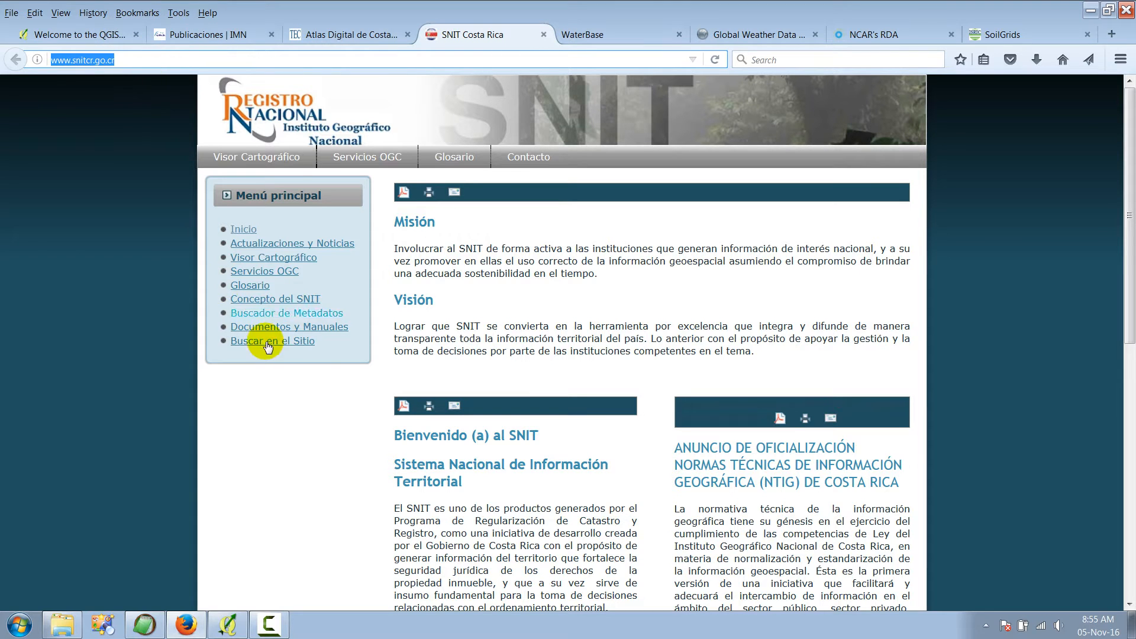
{"action": "left_click", "coordinate": [290, 334]}
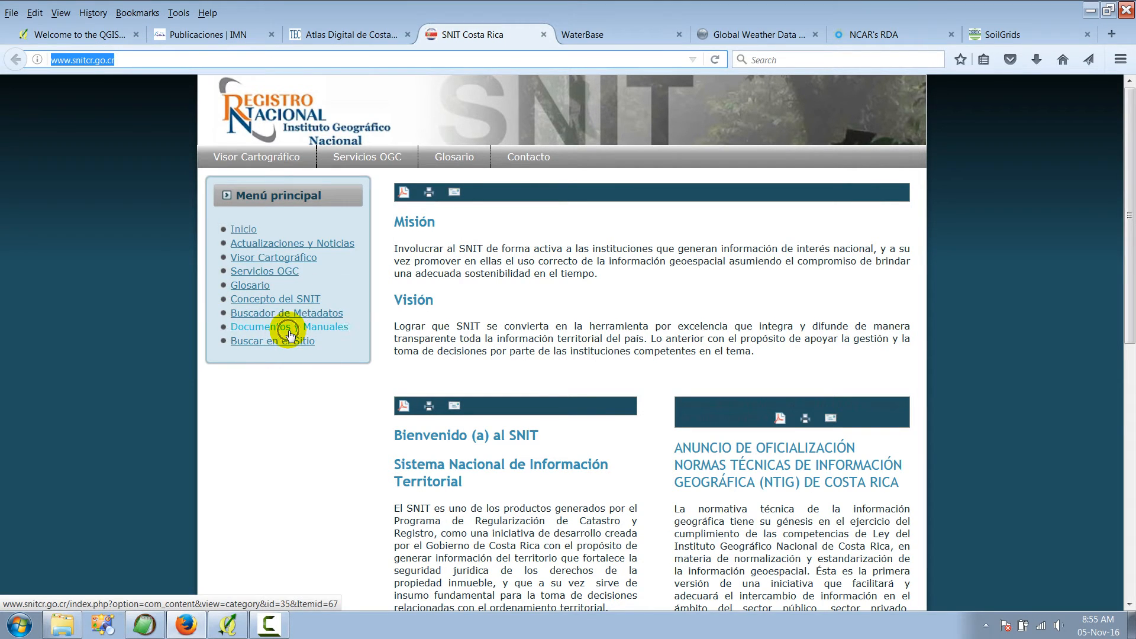
{"action": "left_click", "coordinate": [1092, 11]}
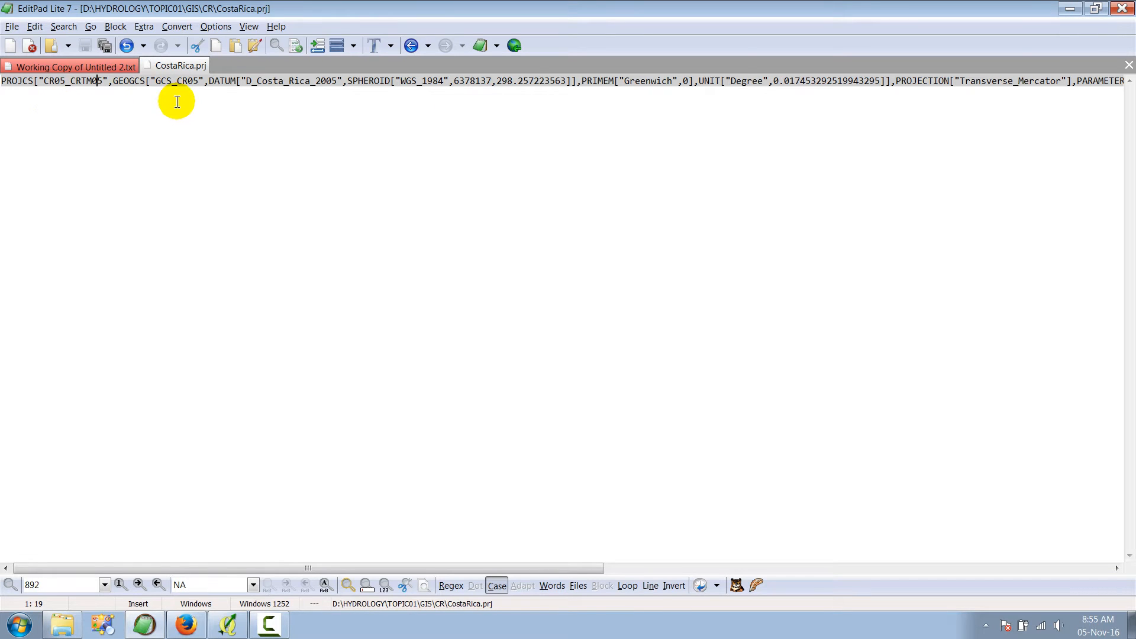
{"action": "left_click", "coordinate": [1070, 9]}
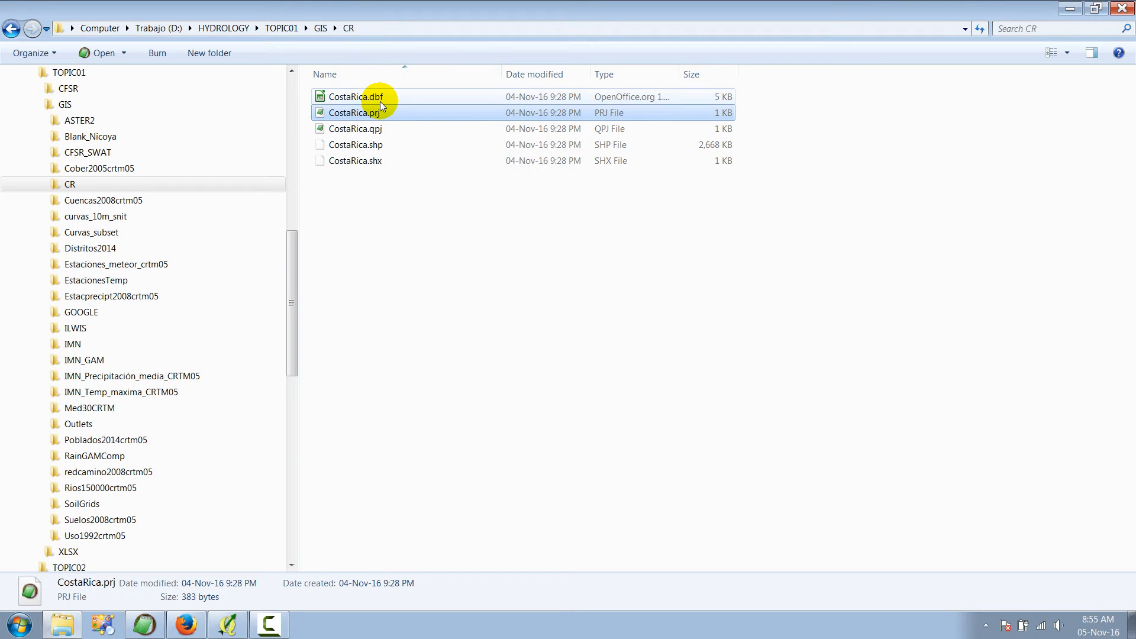
Step: Review the CostaRica shapefile's component files in the CR folder, including the .dbf, .prj, .shp, .shx and .qpj files
{"action": "left_click", "coordinate": [383, 97]}
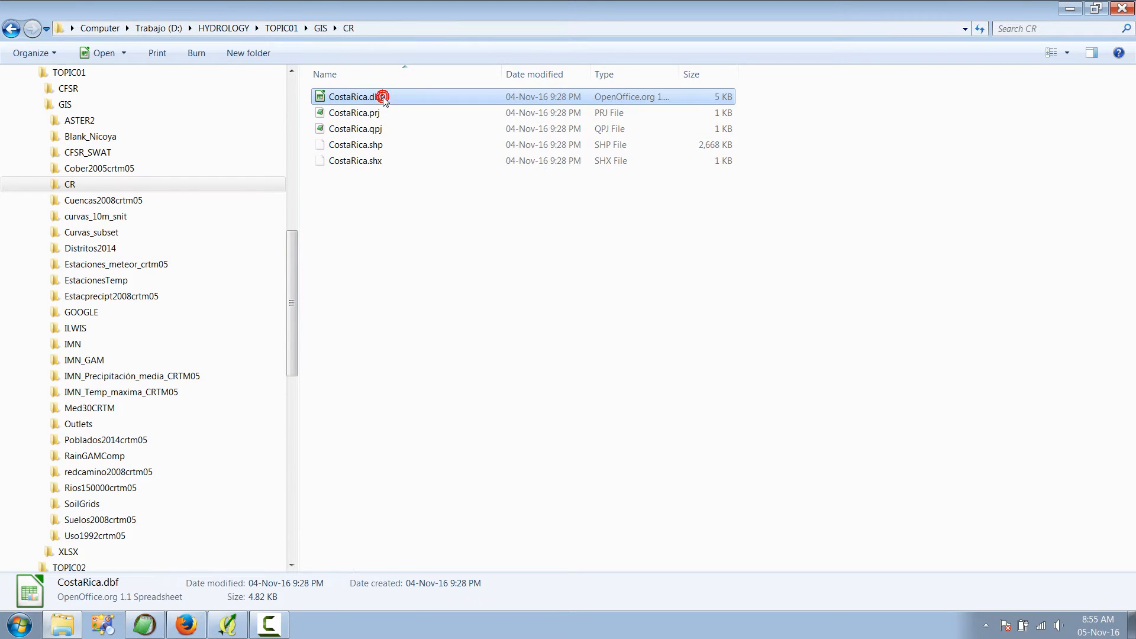
{"action": "left_click", "coordinate": [375, 112]}
{"action": "left_click", "coordinate": [380, 147]}
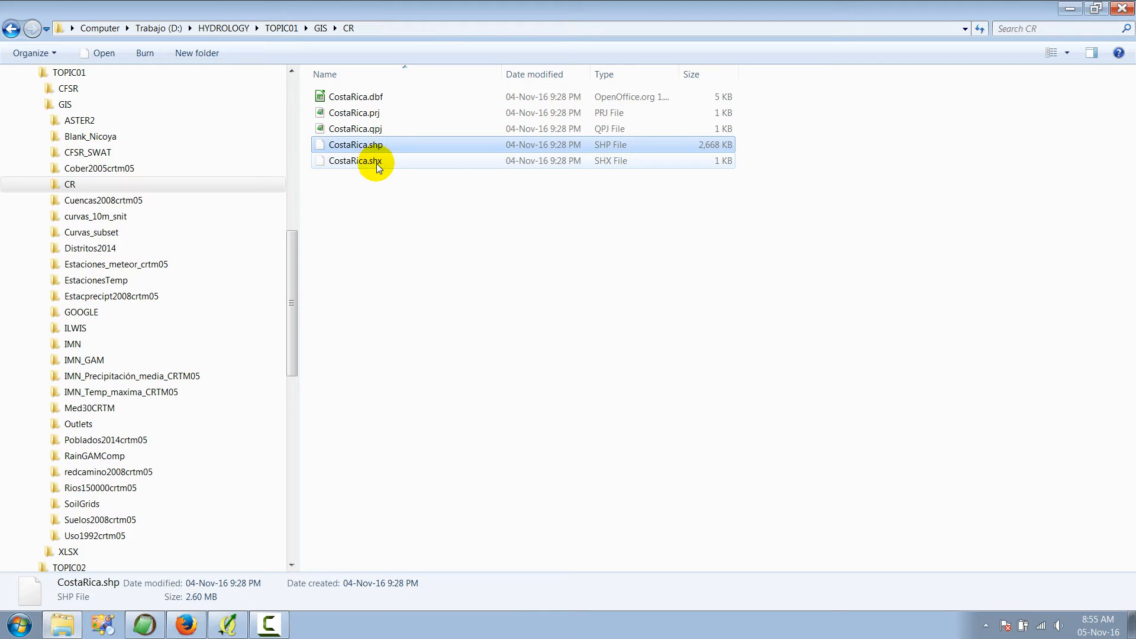
{"action": "left_click", "coordinate": [376, 164]}
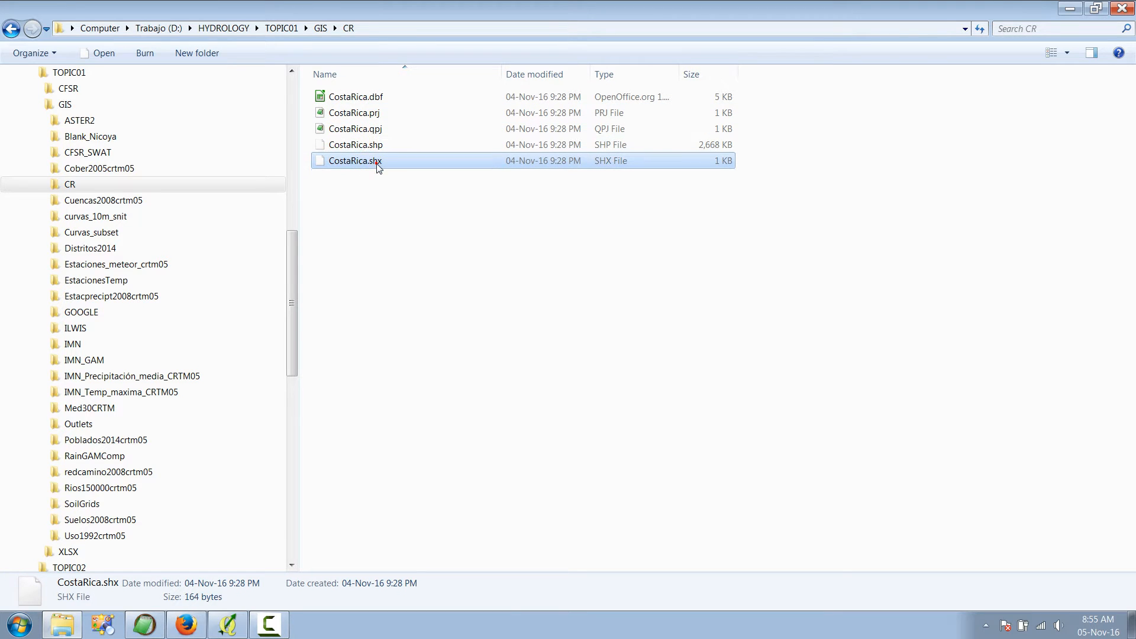
{"action": "left_click", "coordinate": [378, 130]}
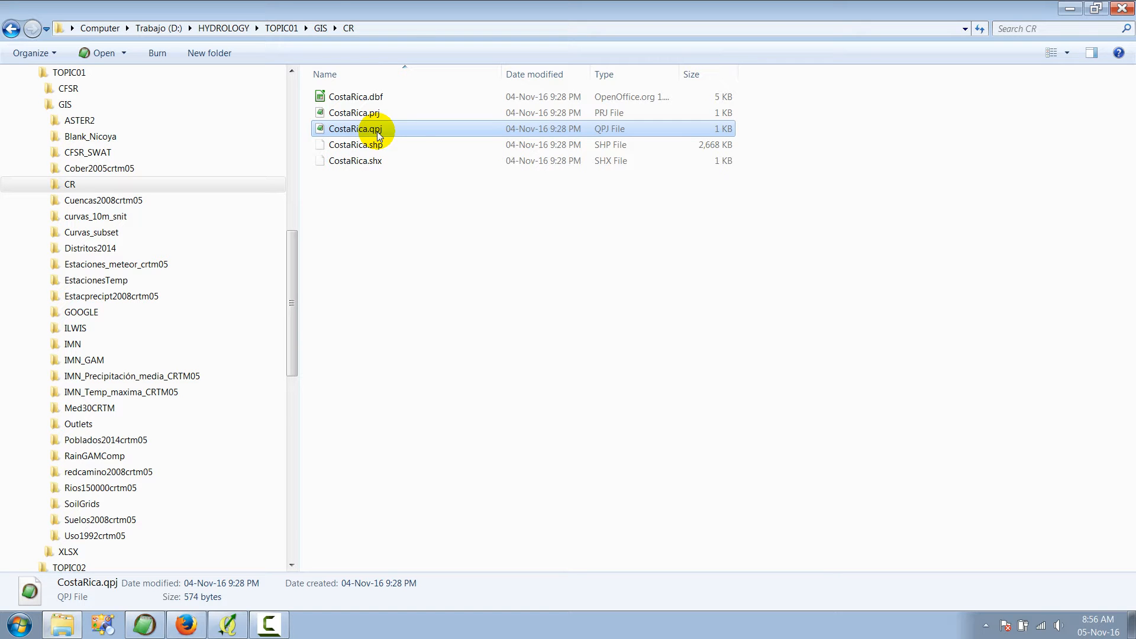
Step: Switch to QGIS and locate the CostaRica layer among the project's layers
{"action": "left_click", "coordinate": [1076, 10]}
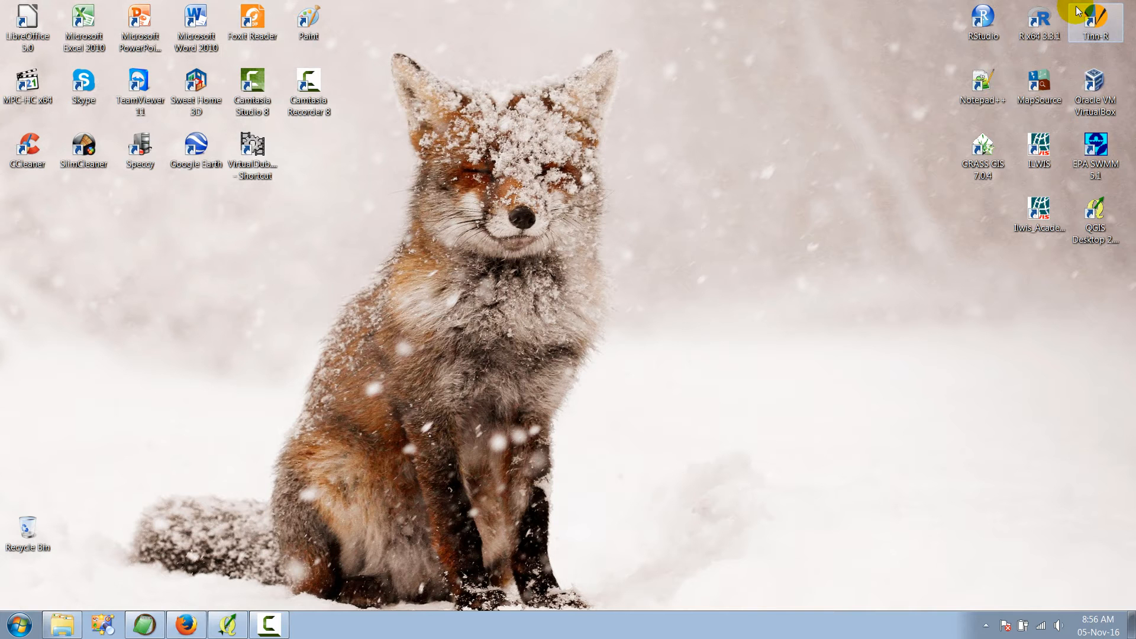
{"action": "left_click", "coordinate": [219, 629]}
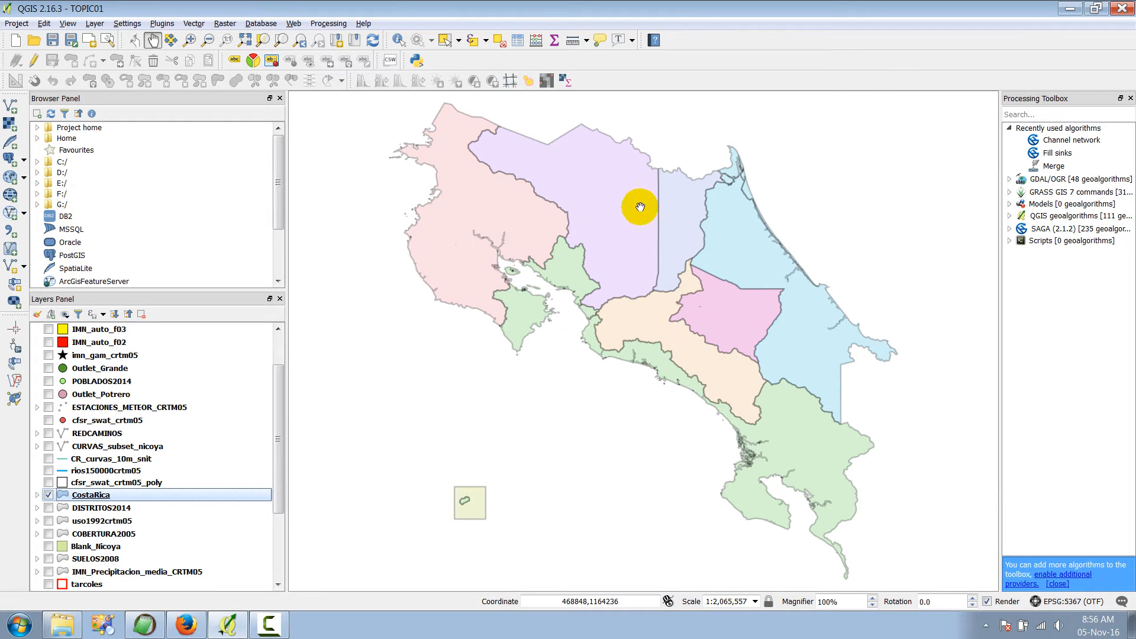
{"action": "double_click", "coordinate": [104, 495]}
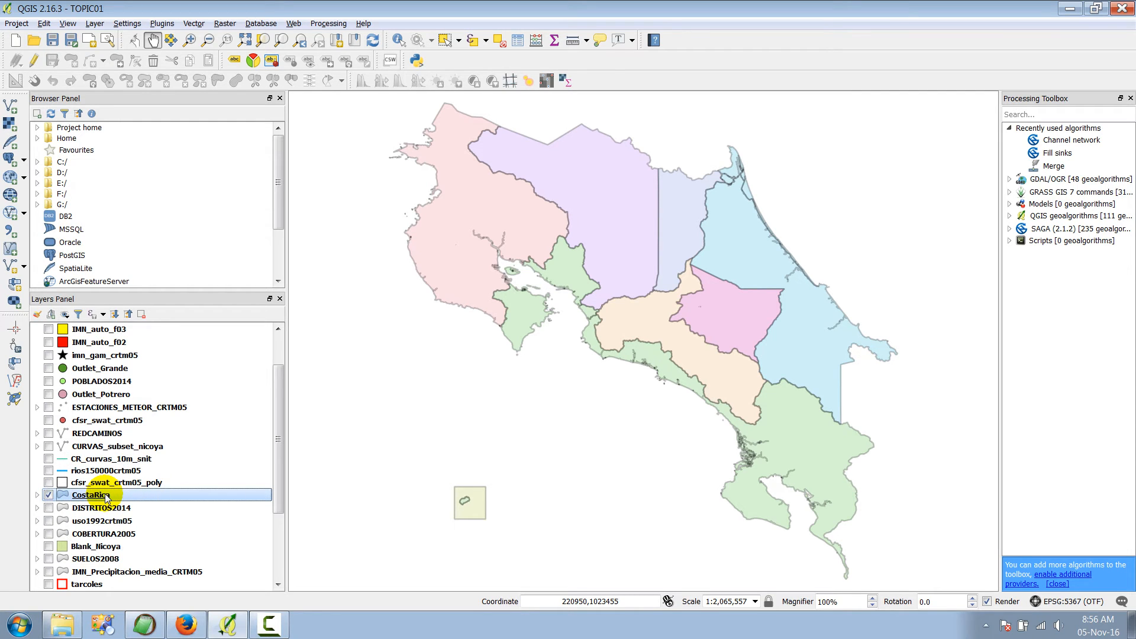
Step: Switch to Windows Explorer, compare the contents of the CR and Cuencas2008crtm05 folders, and return to the QGIS map
{"action": "left_click", "coordinate": [69, 628]}
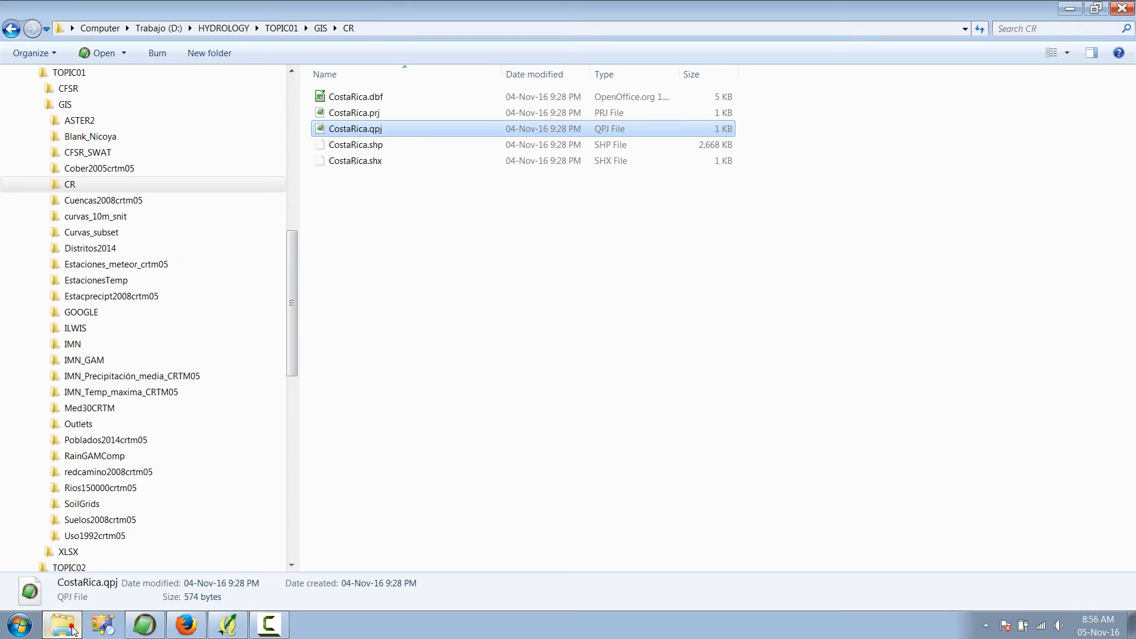
{"action": "left_click", "coordinate": [97, 189]}
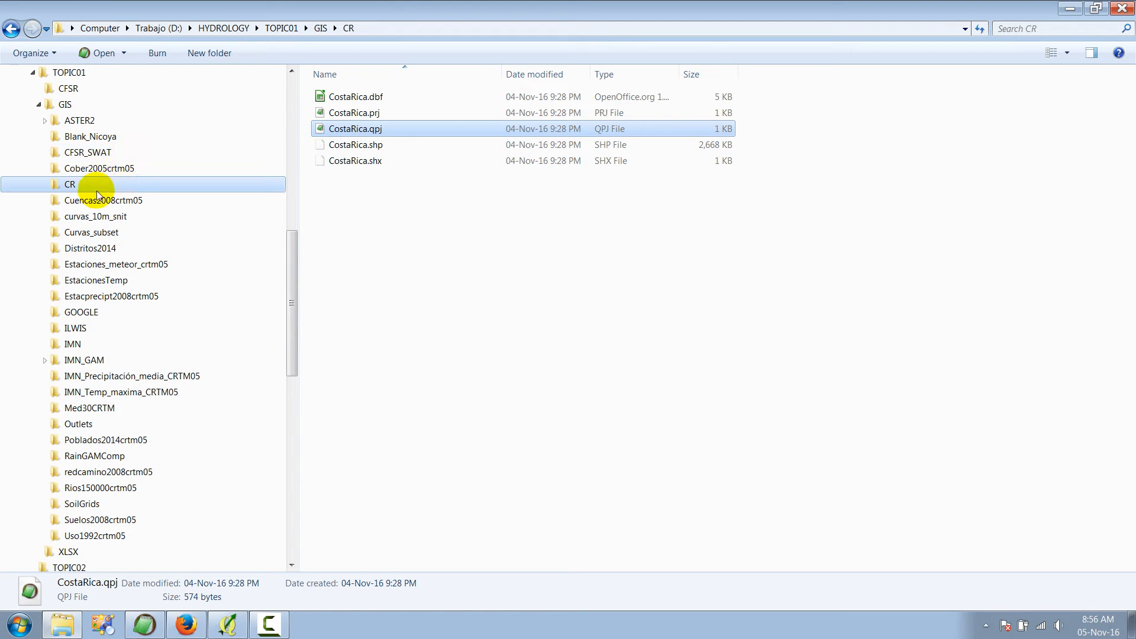
{"action": "left_click", "coordinate": [80, 201]}
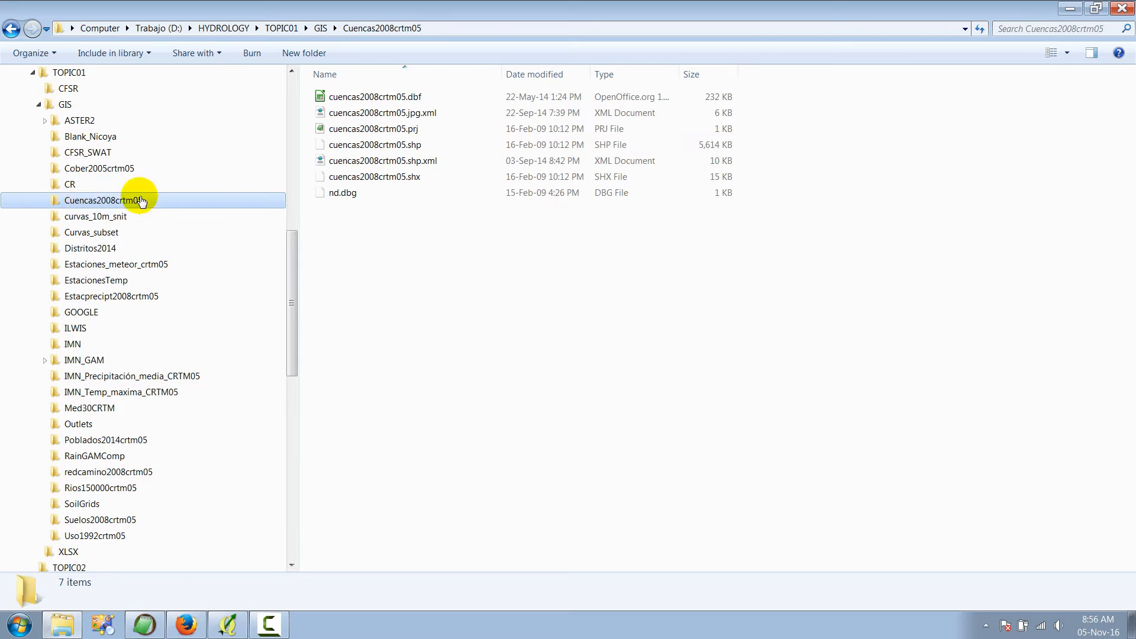
{"action": "left_click", "coordinate": [97, 184]}
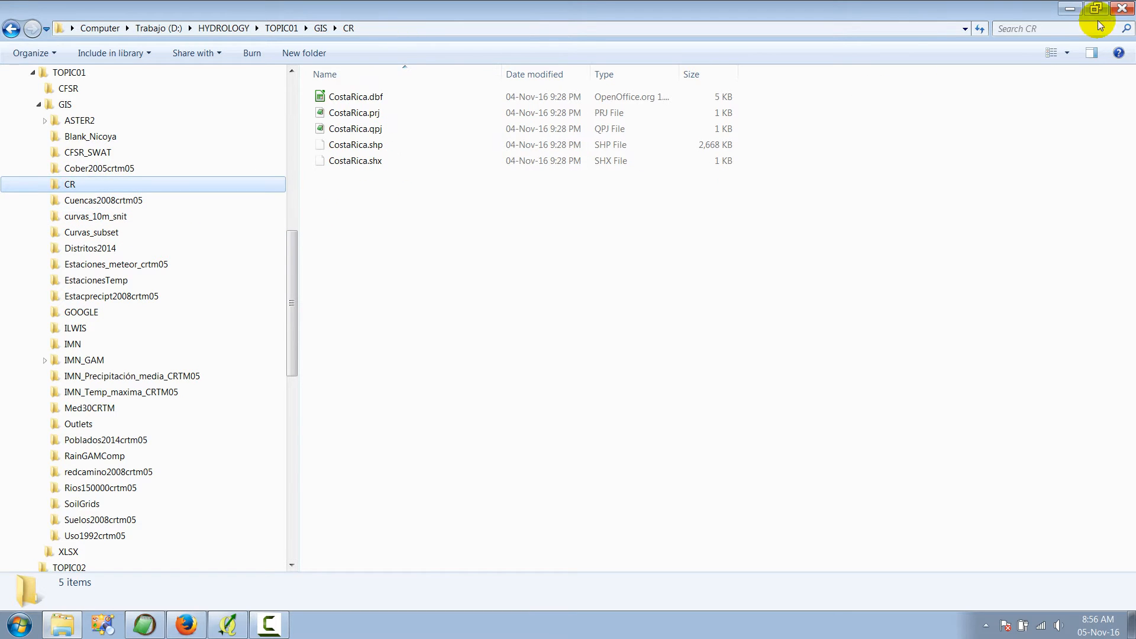
{"action": "left_click", "coordinate": [1070, 9]}
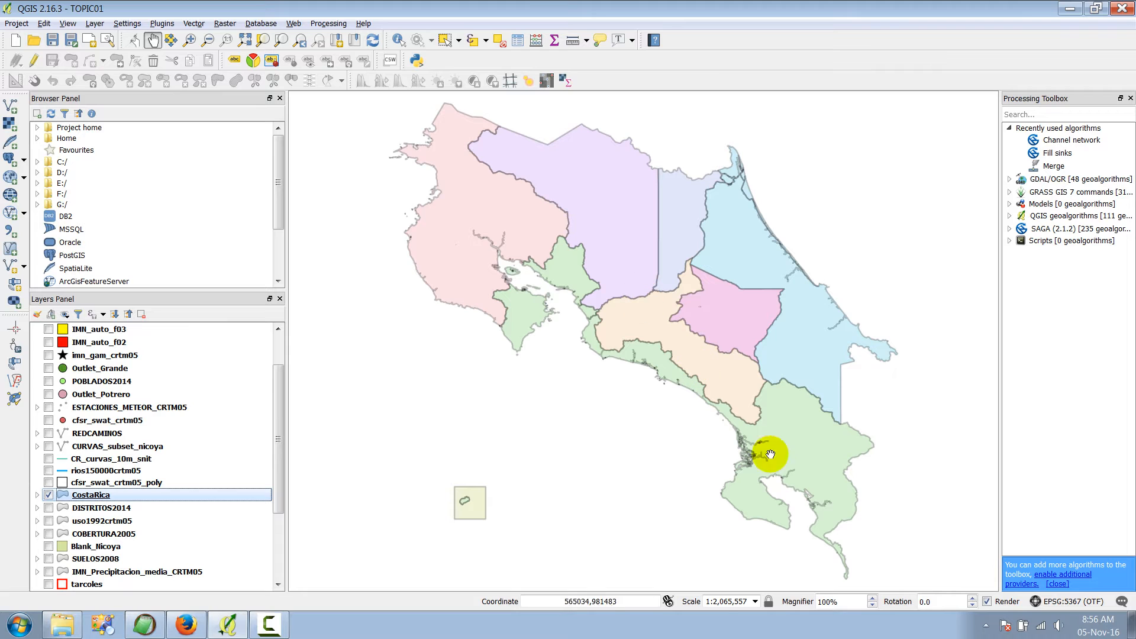
Step: Open the project's coordinate reference system settings and apply CR05 / CRTM05 (EPSG:5367)
{"action": "left_click", "coordinate": [1073, 601]}
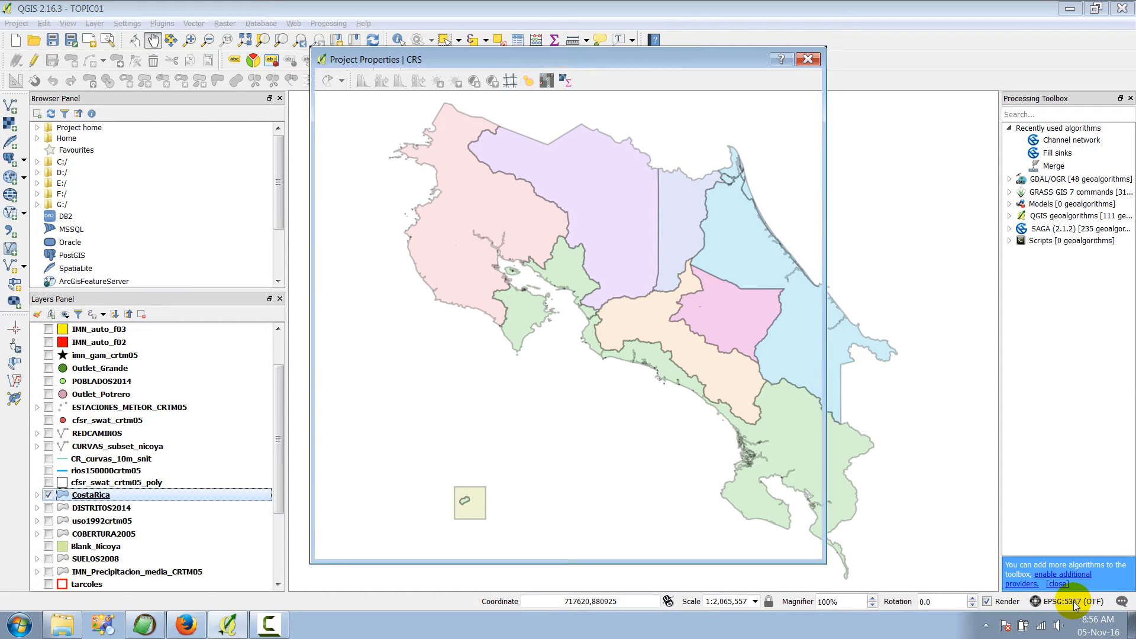
{"action": "left_click", "coordinate": [477, 195]}
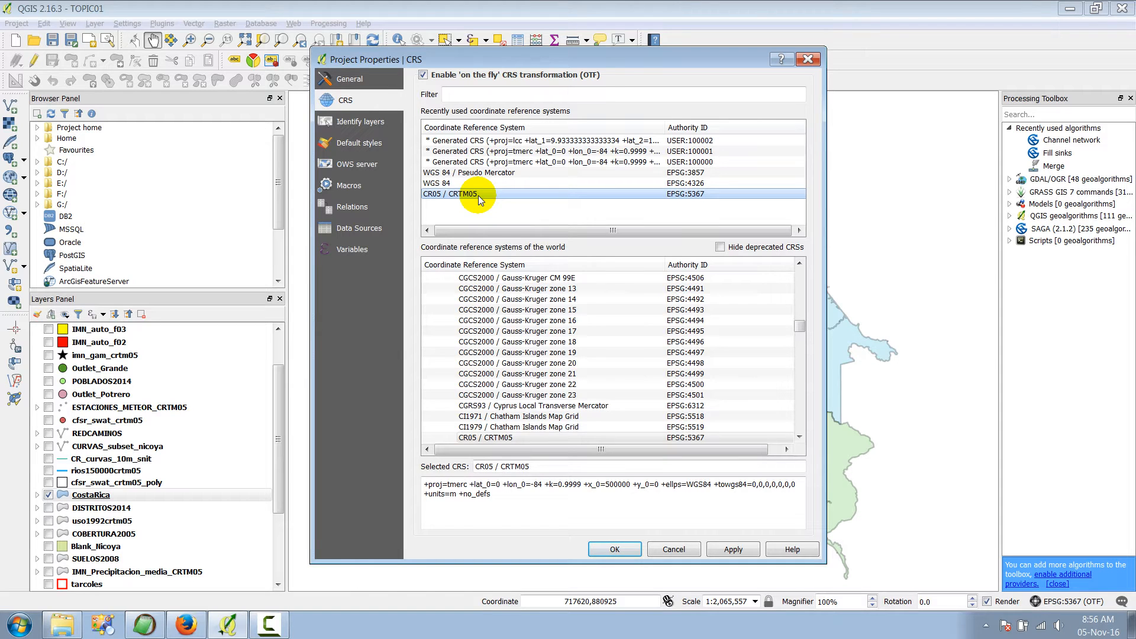
{"action": "left_click", "coordinate": [752, 550]}
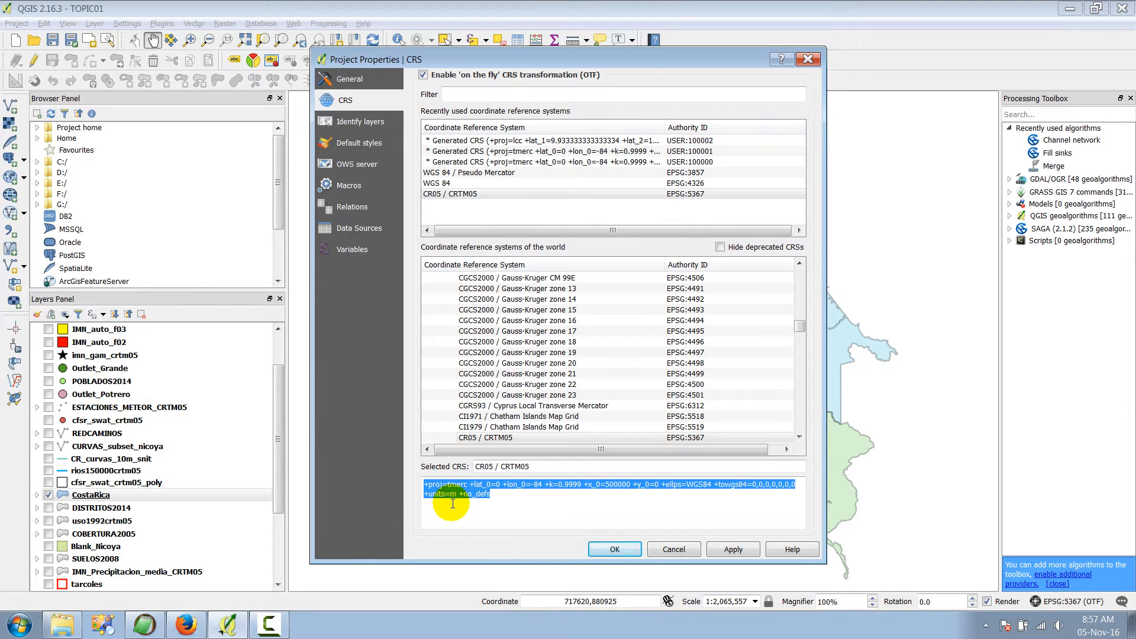
Step: Examine the CR05 / CRTM05 projection definition, including its latitude and longitude of origin, false easting and northing, and ellipsoid
{"action": "left_click", "coordinate": [512, 485]}
{"action": "left_click", "coordinate": [528, 489]}
{"action": "left_click", "coordinate": [497, 483]}
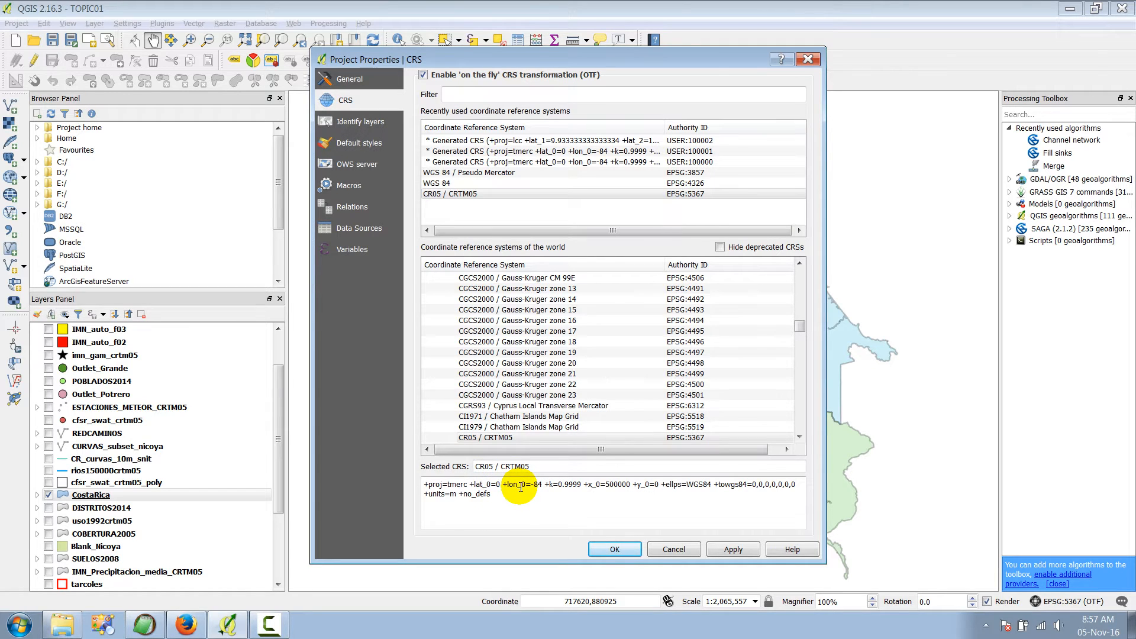
{"action": "left_click", "coordinate": [525, 487]}
{"action": "left_click", "coordinate": [625, 491]}
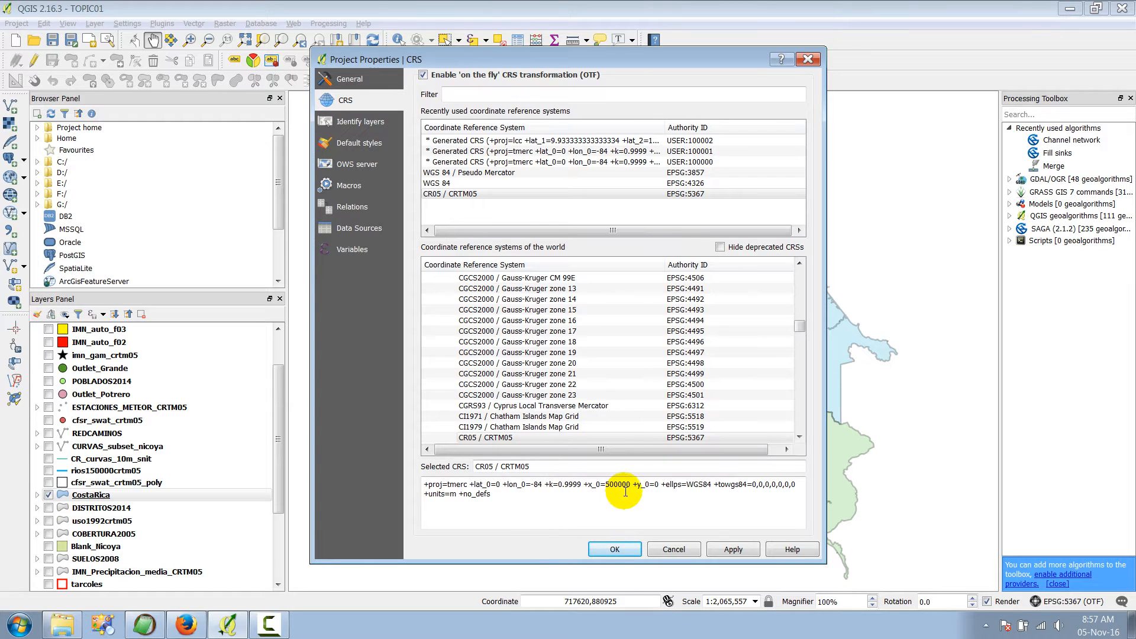
{"action": "left_click", "coordinate": [621, 485]}
{"action": "left_click", "coordinate": [644, 485]}
{"action": "left_click", "coordinate": [665, 485]}
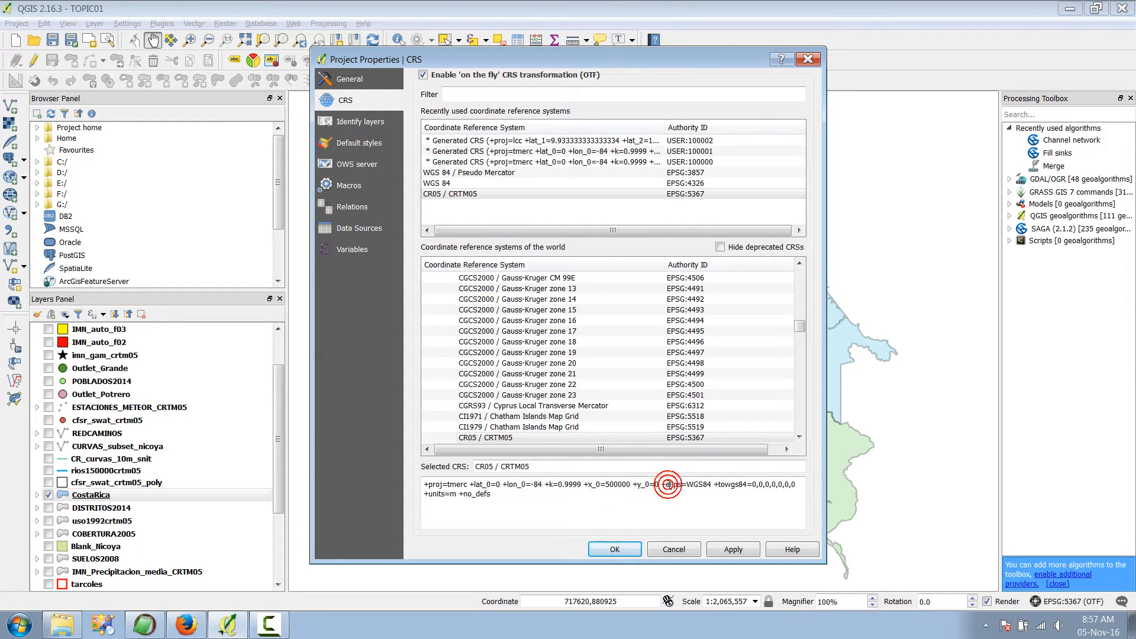
{"action": "double_click", "coordinate": [703, 484]}
Step: Browse the world coordinate systems, confirm CR05 / CRTM05 (EPSG:5367) for the project, and check the coordinates on the map
{"action": "left_click_drag", "start_coordinate": [803, 328], "coordinate": [815, 304]}
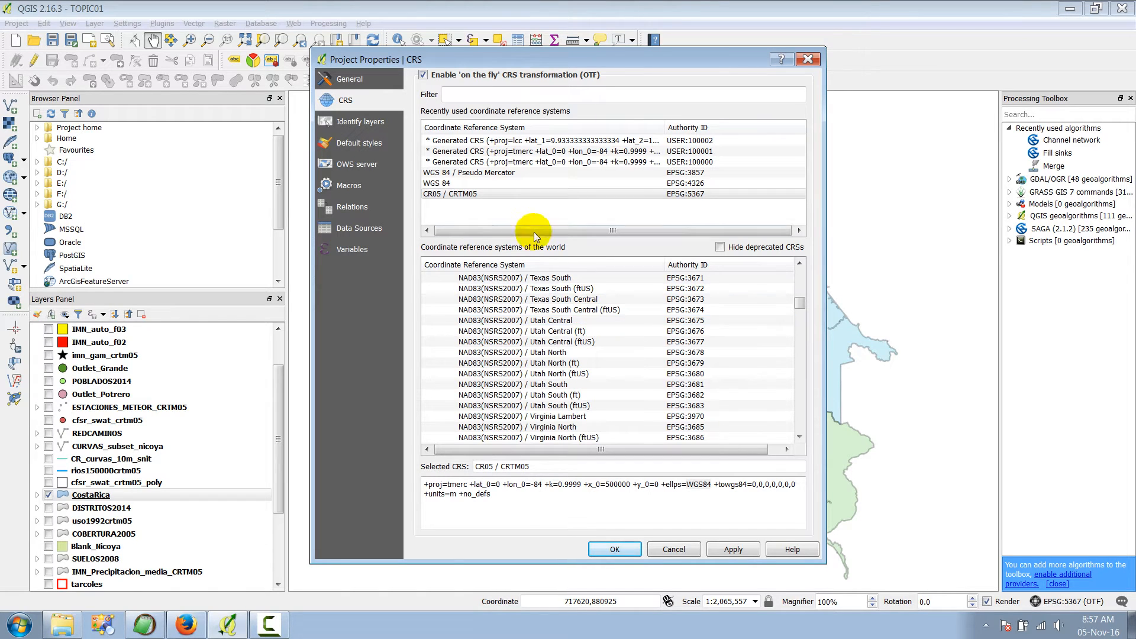
{"action": "left_click", "coordinate": [443, 193]}
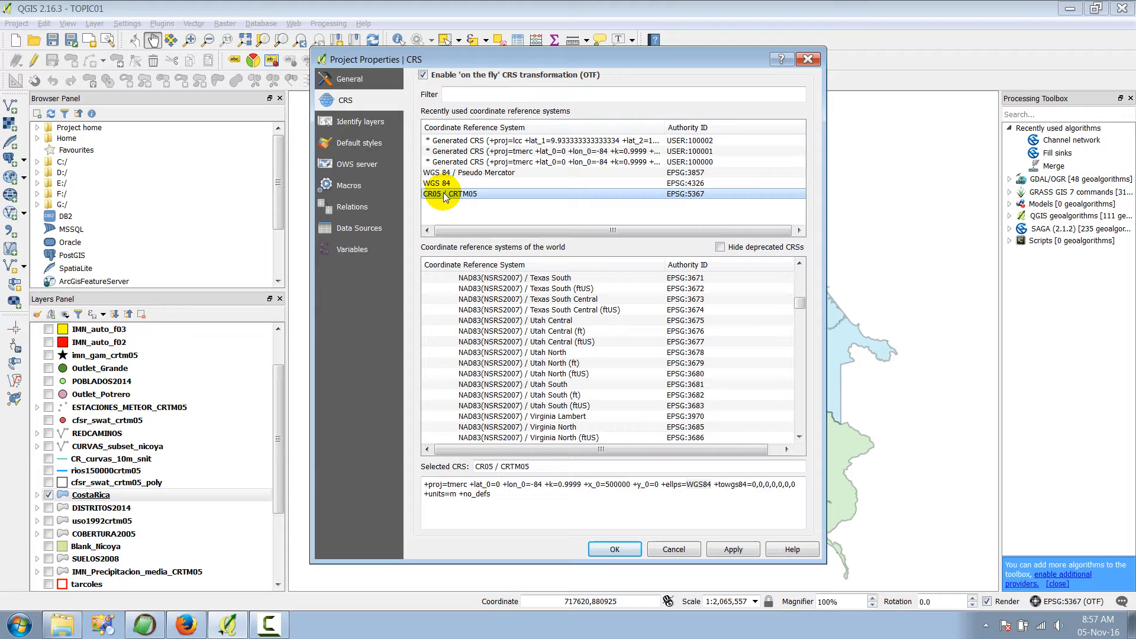
{"action": "left_click", "coordinate": [734, 549]}
{"action": "left_click", "coordinate": [616, 550]}
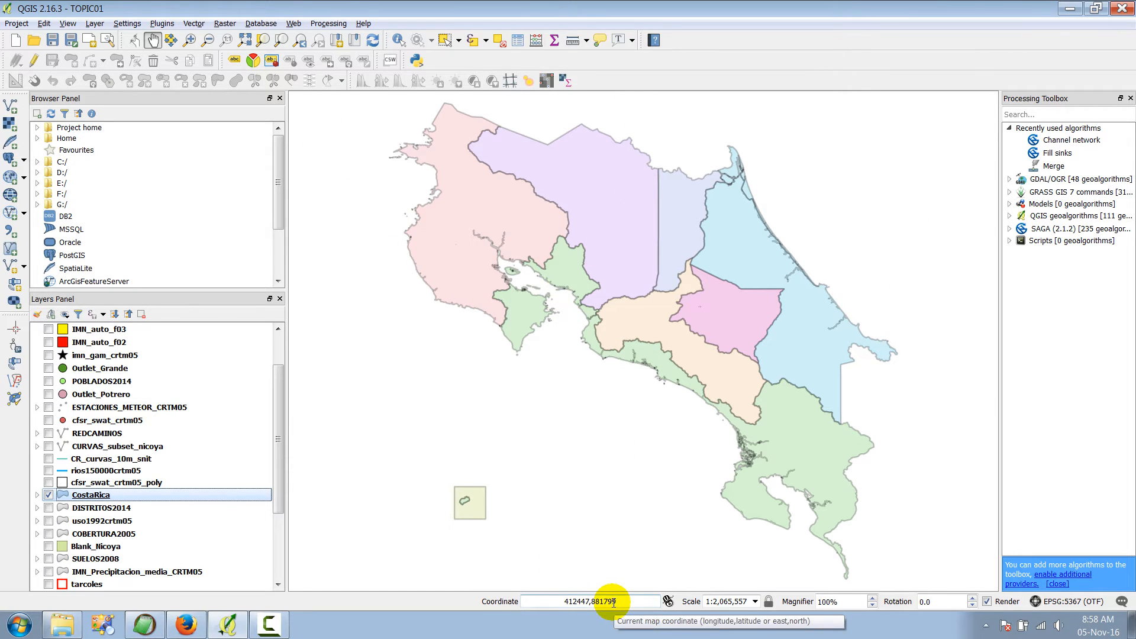
{"action": "left_click", "coordinate": [690, 342]}
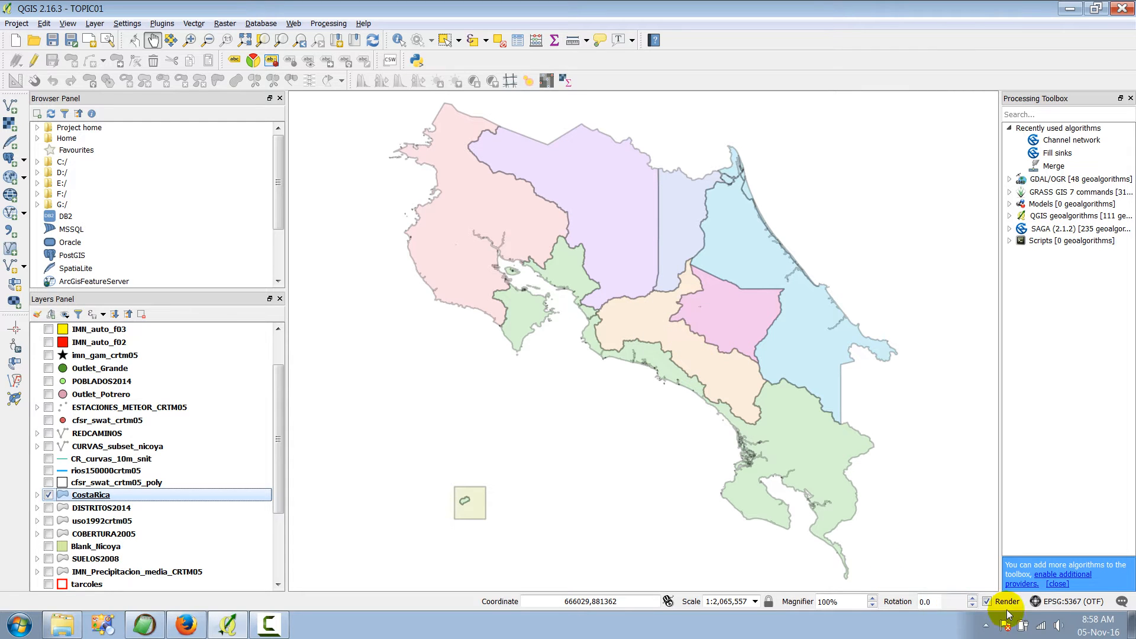
Step: Reopen the project's CRS settings, compare the WGS 84 and CR05 / CRTM05 definitions, and select WGS 84 (EPSG:4326)
{"action": "left_click", "coordinate": [1076, 599]}
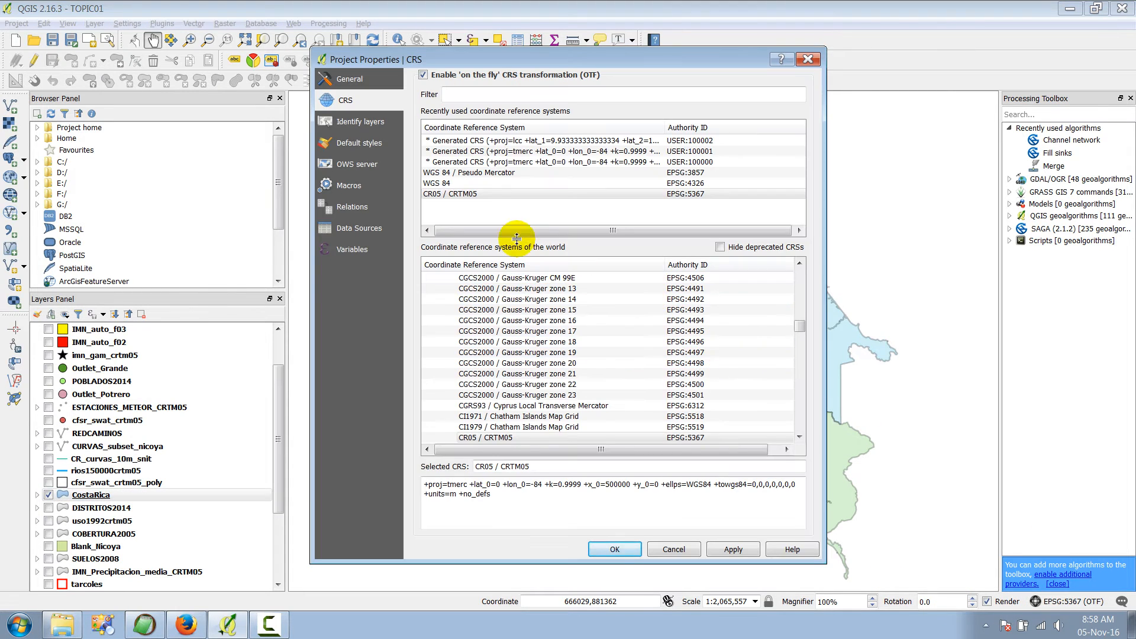
{"action": "left_click", "coordinate": [452, 184]}
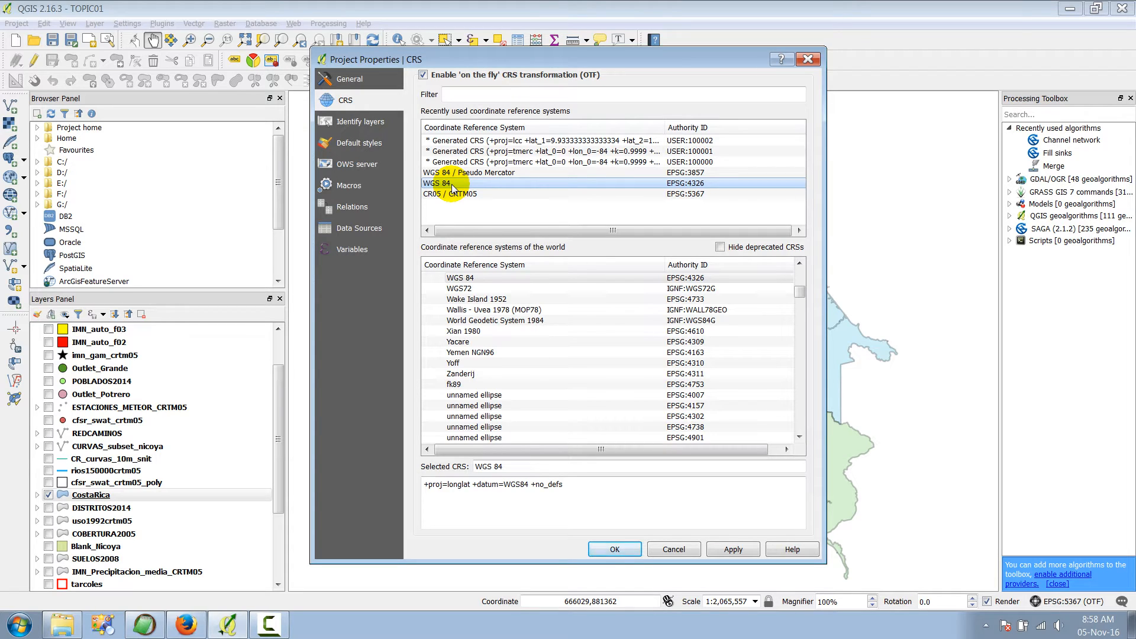
{"action": "left_click", "coordinate": [459, 195]}
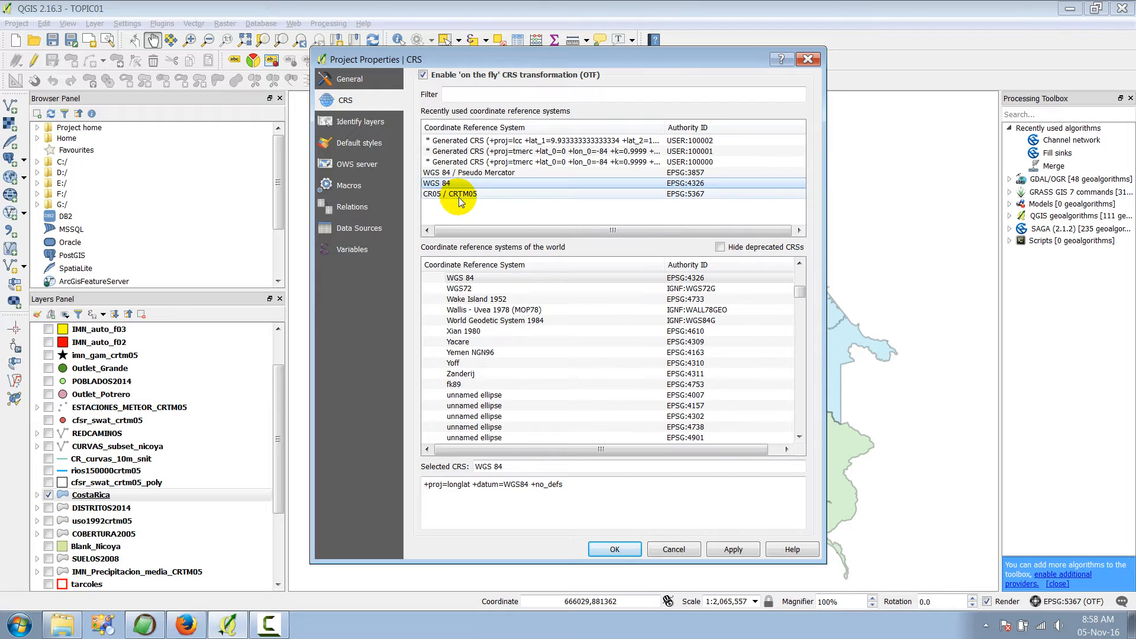
{"action": "left_click", "coordinate": [459, 198]}
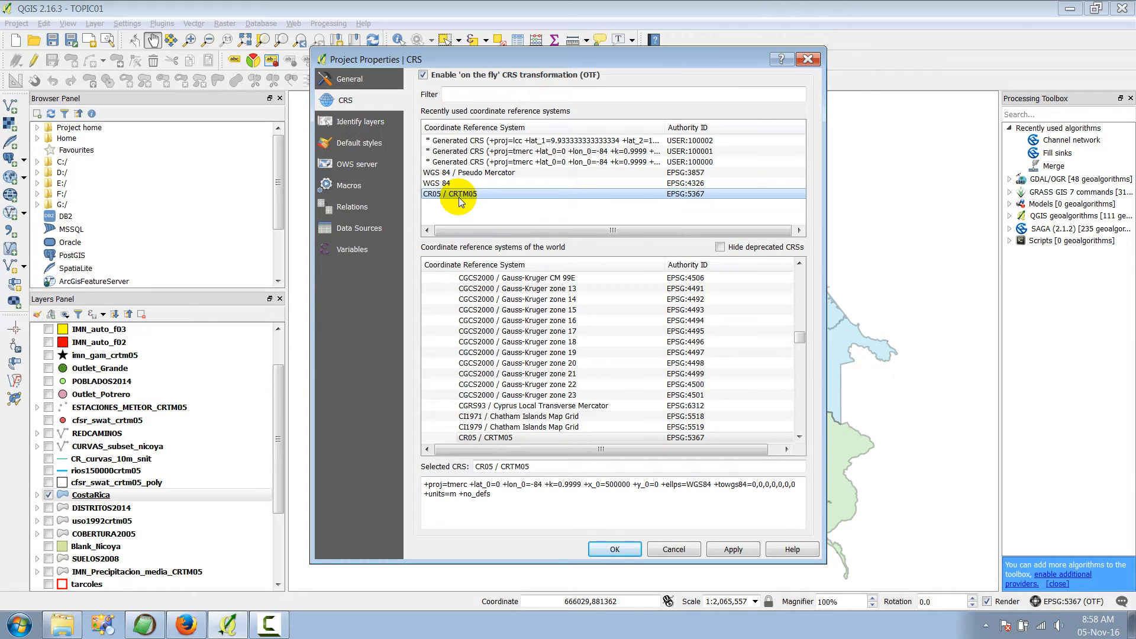
{"action": "left_click", "coordinate": [455, 185]}
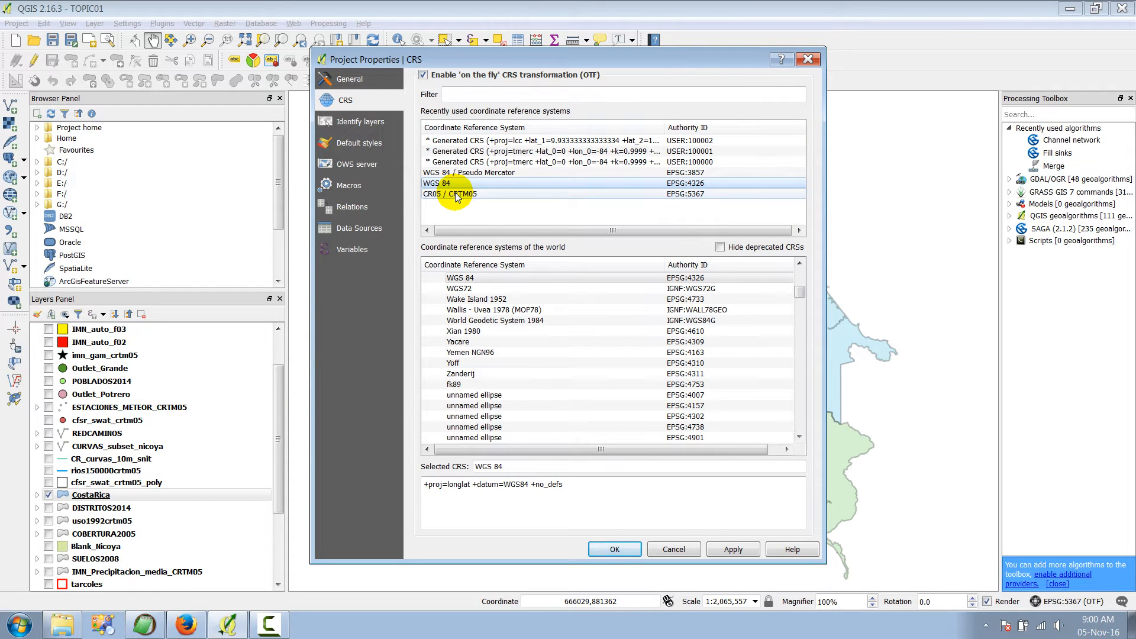
Step: Review the ellipsoid choices for distance calculations in the project's general settings
{"action": "left_click", "coordinate": [347, 84]}
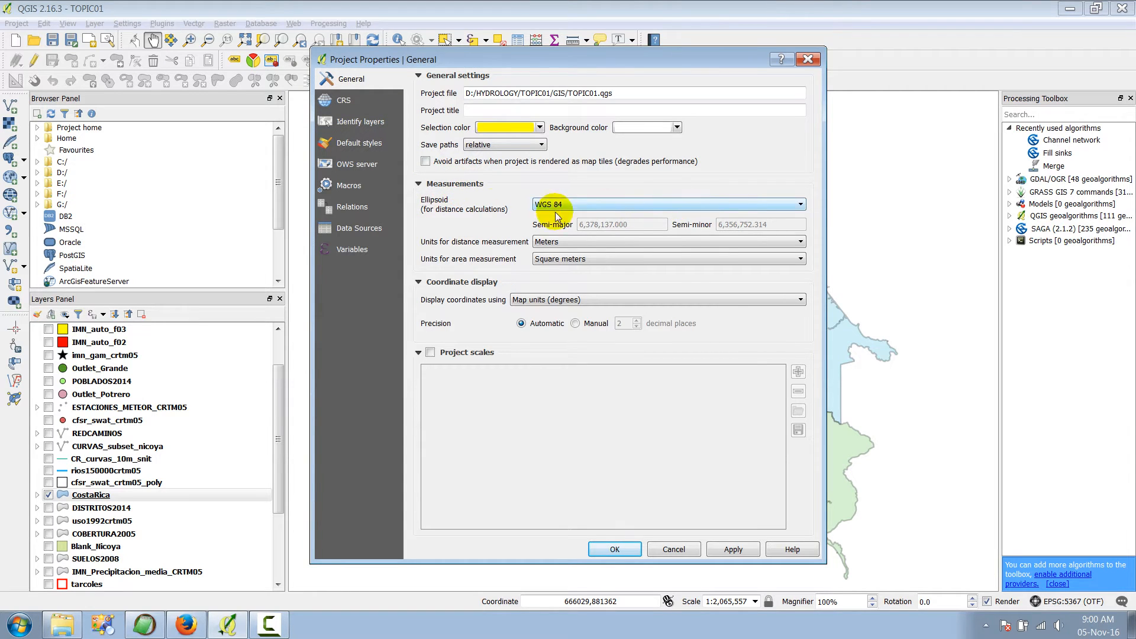
{"action": "left_click", "coordinate": [801, 205]}
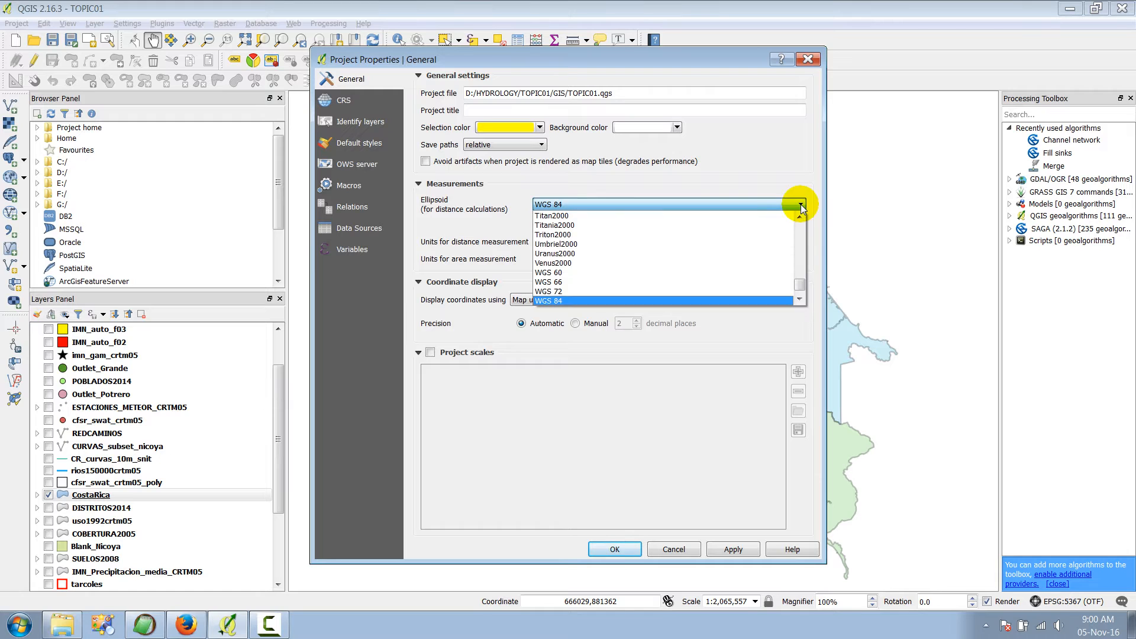
{"action": "left_click", "coordinate": [802, 206]}
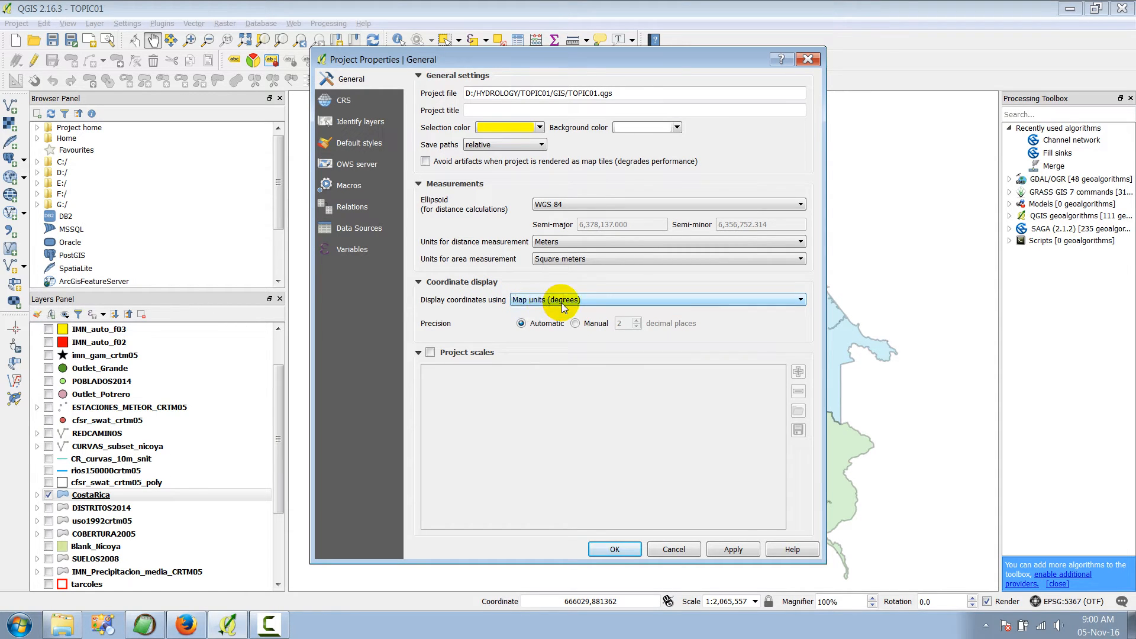
Step: Set the project's coordinate display to decimal degrees and apply the project settings
{"action": "left_click", "coordinate": [802, 300]}
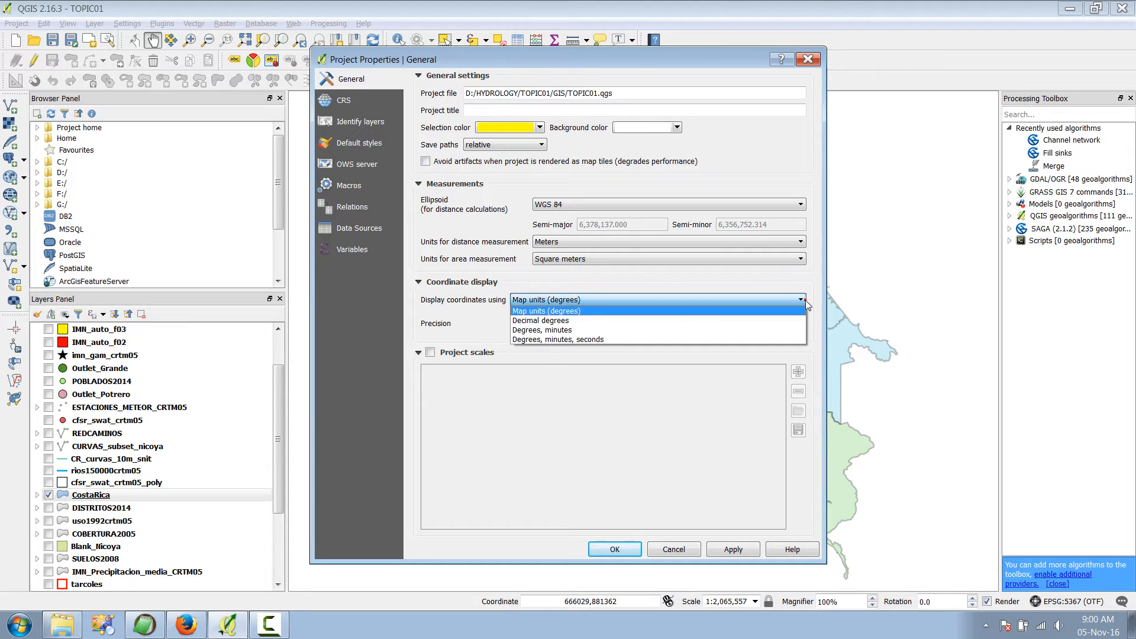
{"action": "left_click", "coordinate": [624, 320]}
{"action": "left_click", "coordinate": [734, 550]}
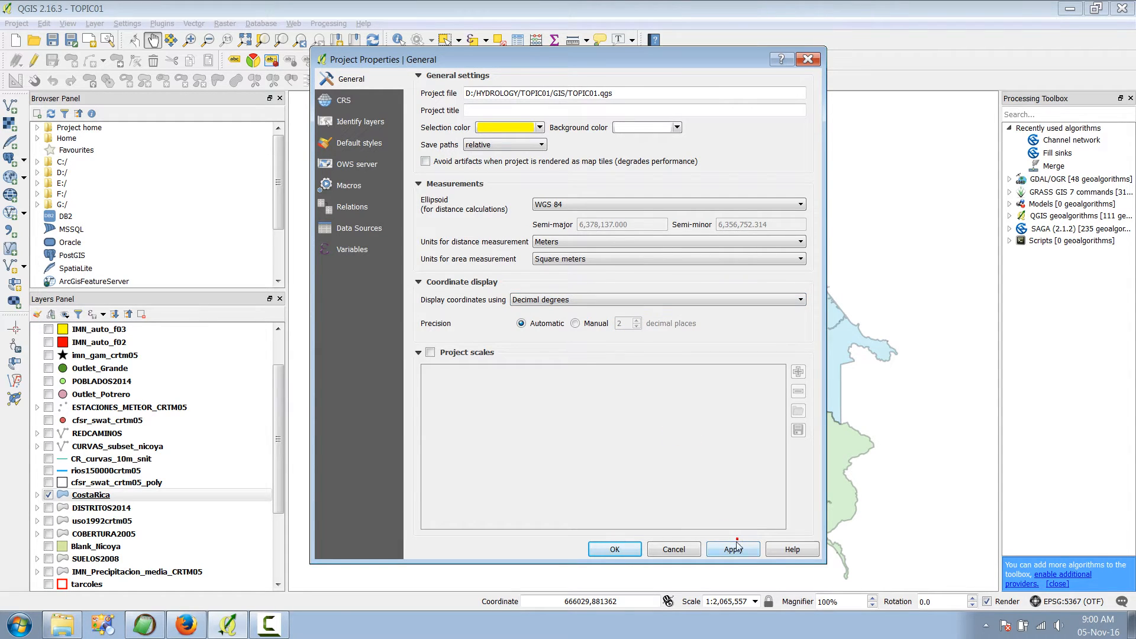
{"action": "left_click", "coordinate": [621, 546]}
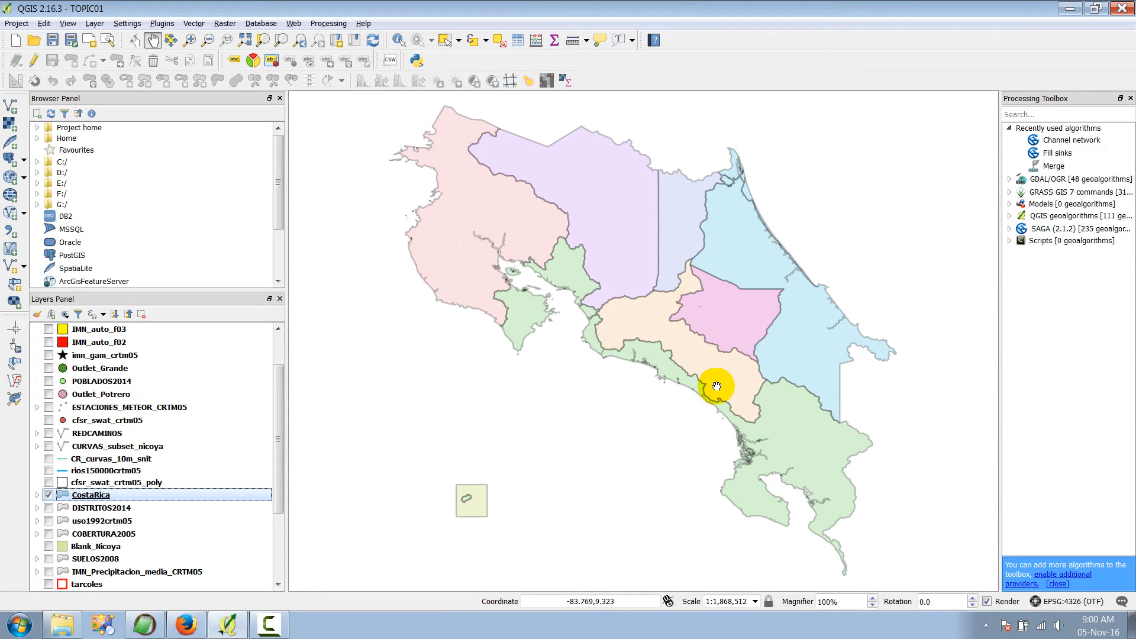
Step: Set the project's coordinate reference system to CR05 / CRTM05 (EPSG:5367) and apply the change
{"action": "left_click", "coordinate": [1059, 602]}
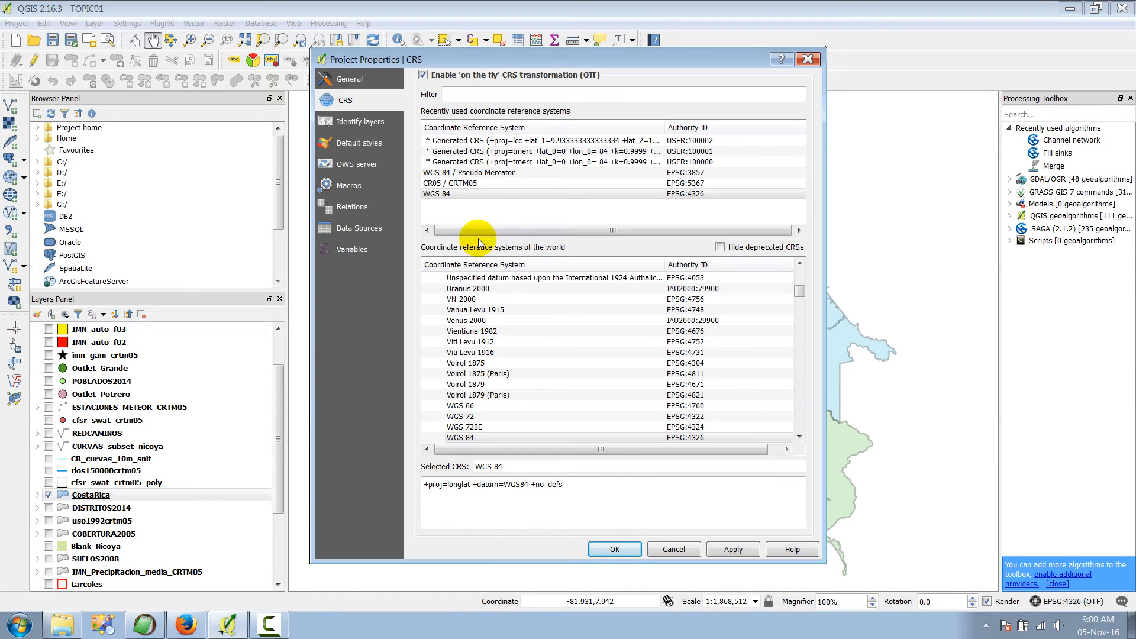
{"action": "left_click", "coordinate": [461, 185]}
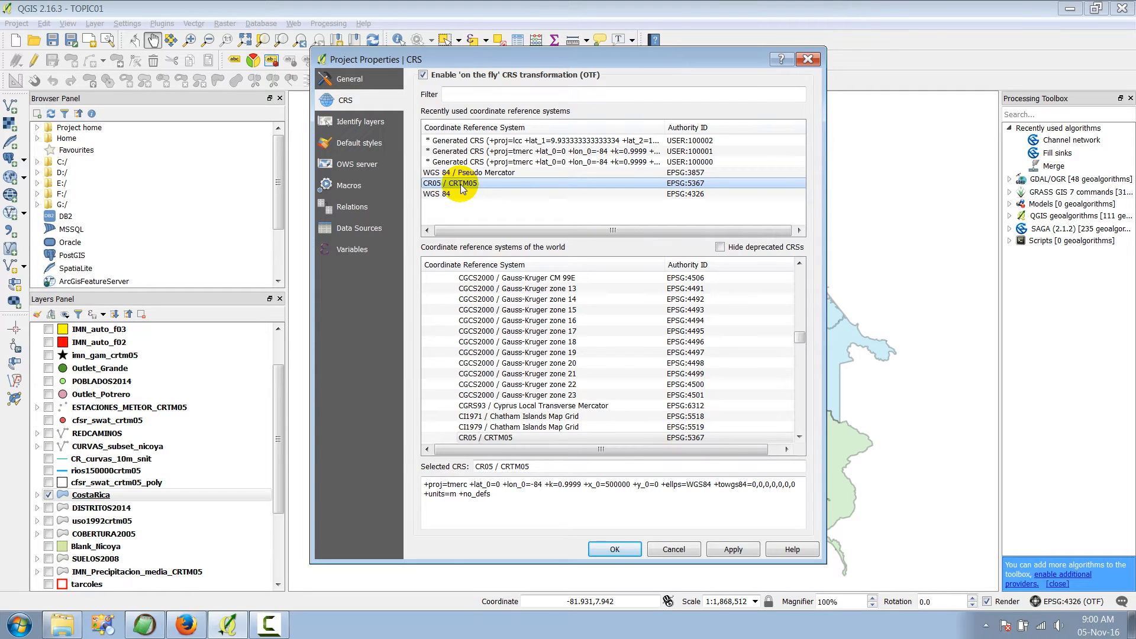
{"action": "left_click", "coordinate": [465, 173]}
{"action": "left_click", "coordinate": [469, 184]}
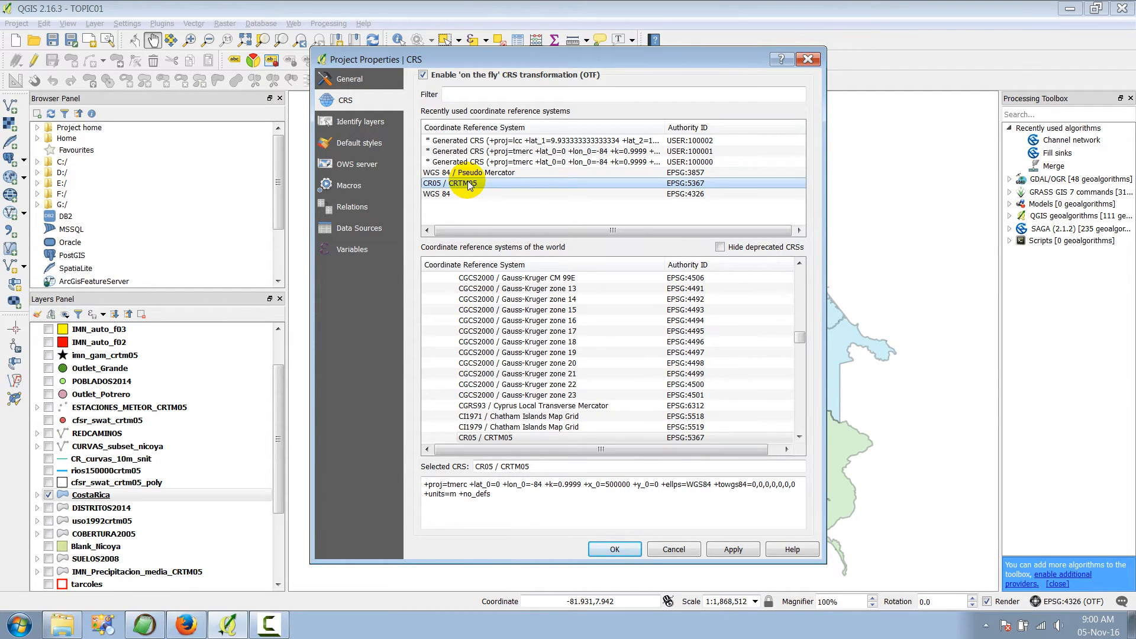
{"action": "left_click", "coordinate": [733, 549]}
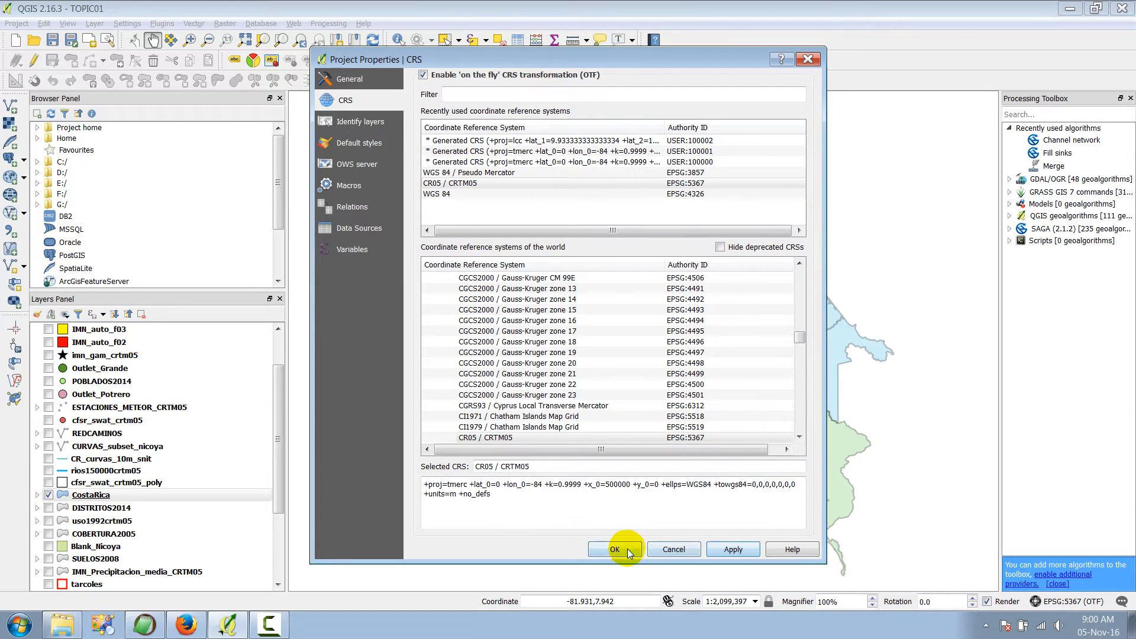
{"action": "left_click", "coordinate": [616, 549]}
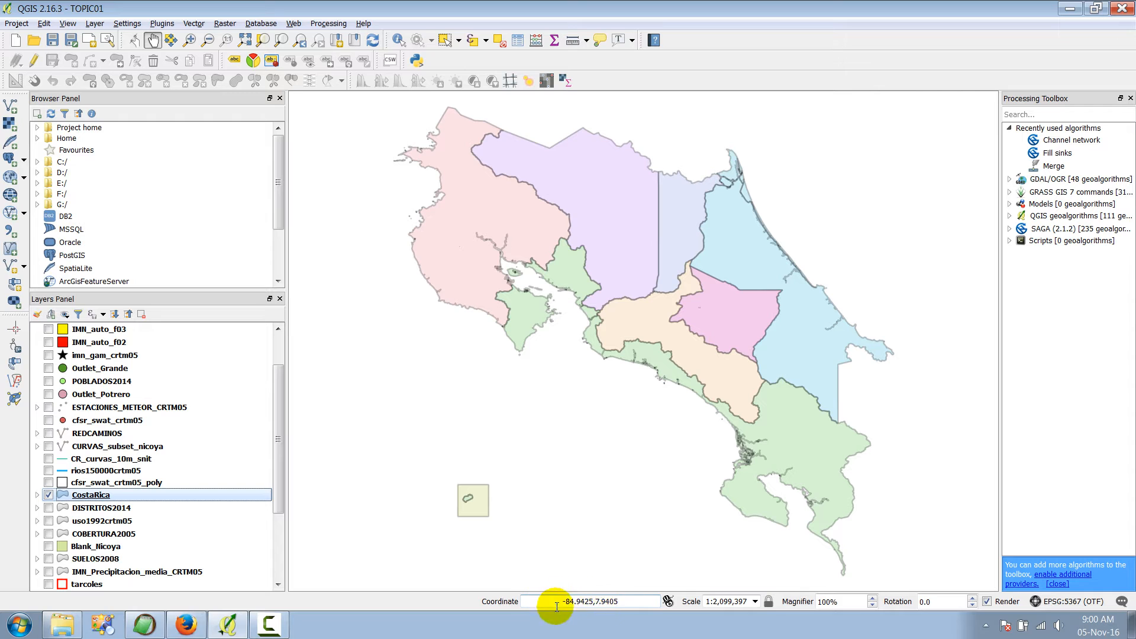
Step: Set the project's coordinate display to map units (meters) in the general settings and apply it
{"action": "left_click", "coordinate": [1071, 603]}
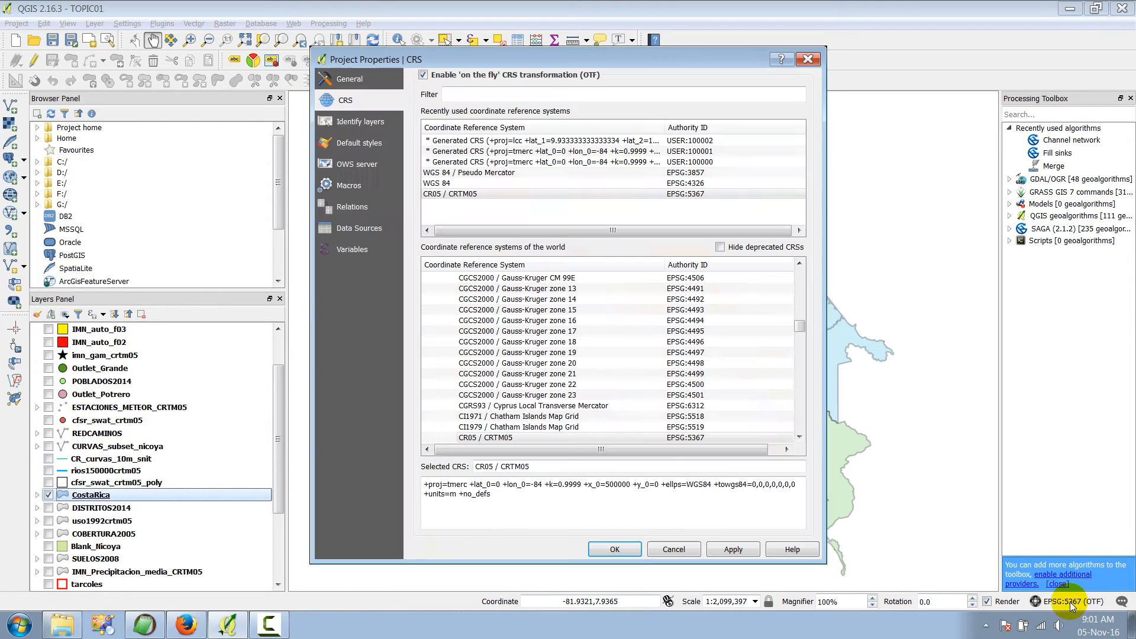
{"action": "left_click", "coordinate": [367, 84]}
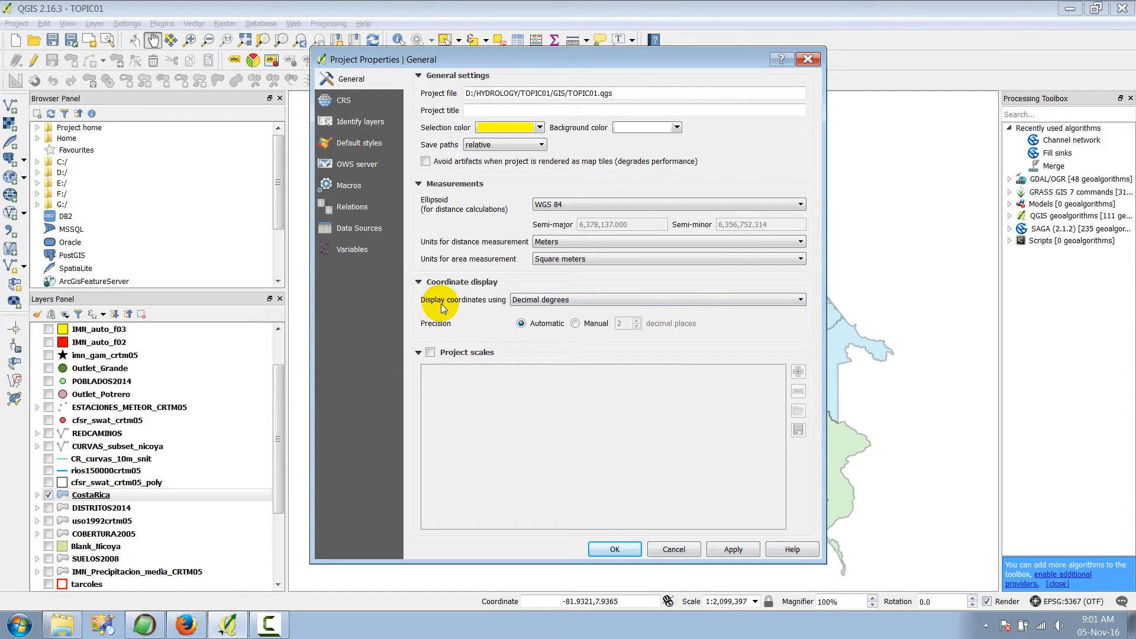
{"action": "left_click", "coordinate": [796, 300]}
{"action": "left_click", "coordinate": [591, 310]}
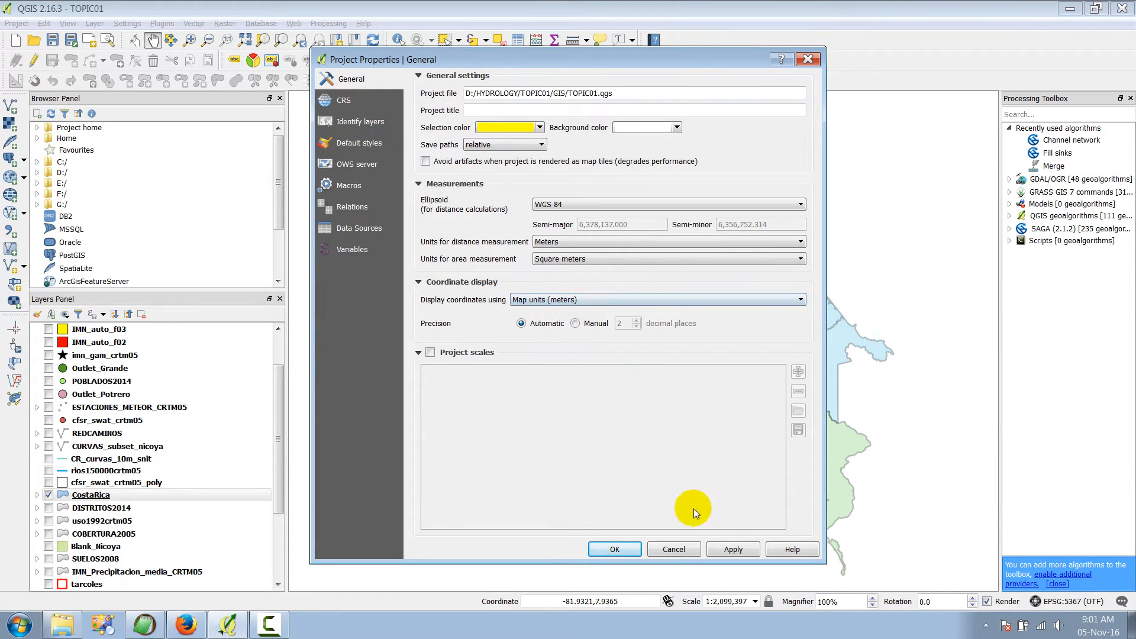
{"action": "left_click", "coordinate": [732, 547]}
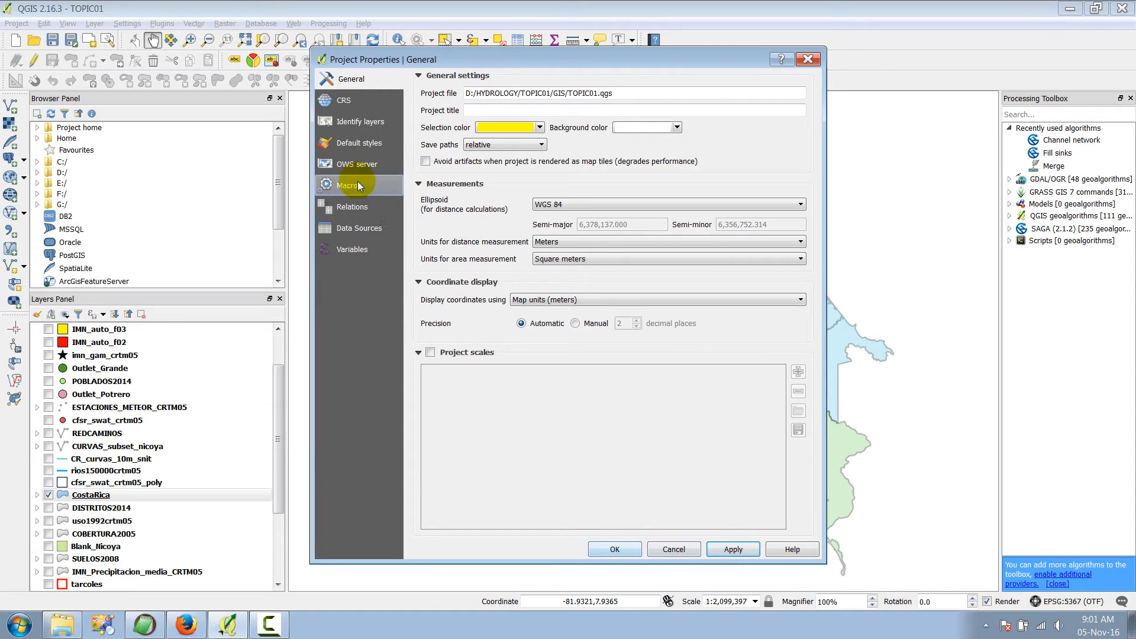
Step: Reselect CR05 / CRTM05 as the project's coordinate system and confirm the project properties
{"action": "left_click", "coordinate": [355, 104]}
{"action": "left_click", "coordinate": [456, 194]}
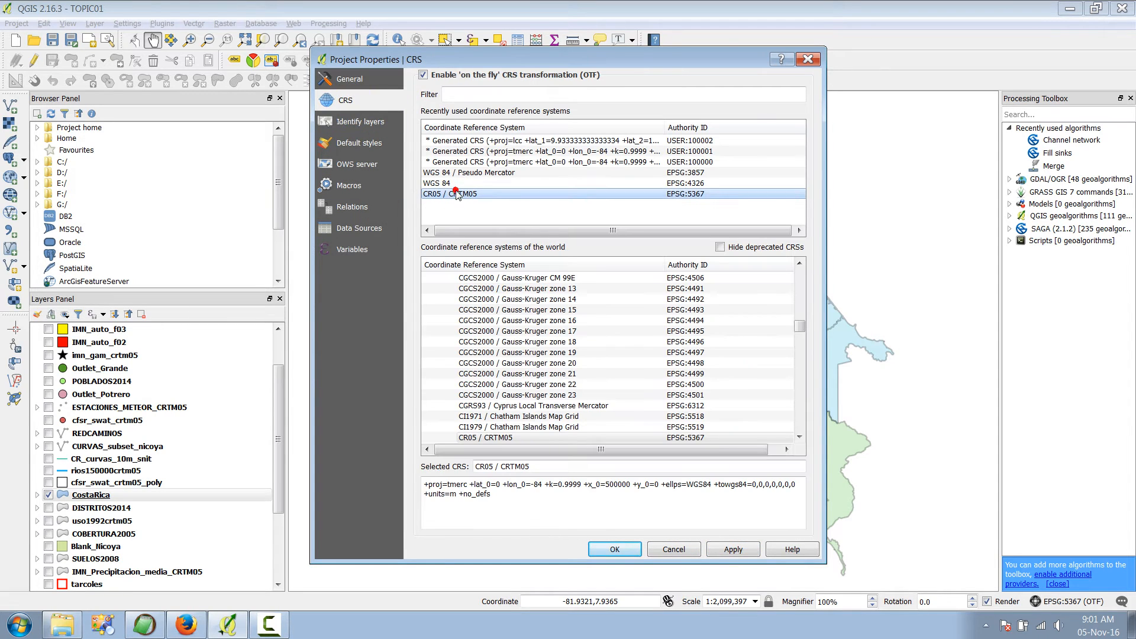
{"action": "left_click", "coordinate": [734, 549]}
{"action": "left_click", "coordinate": [628, 551]}
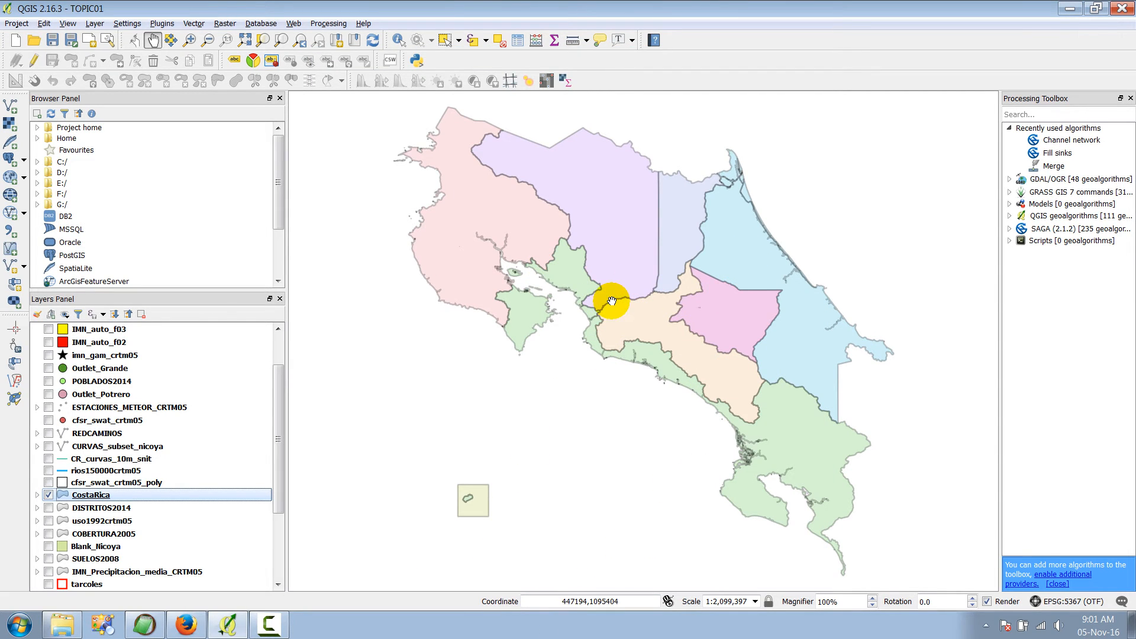
Step: Review the source link and description in the CostaRica layer's metadata abstract, and close its properties
{"action": "right_click", "coordinate": [92, 499]}
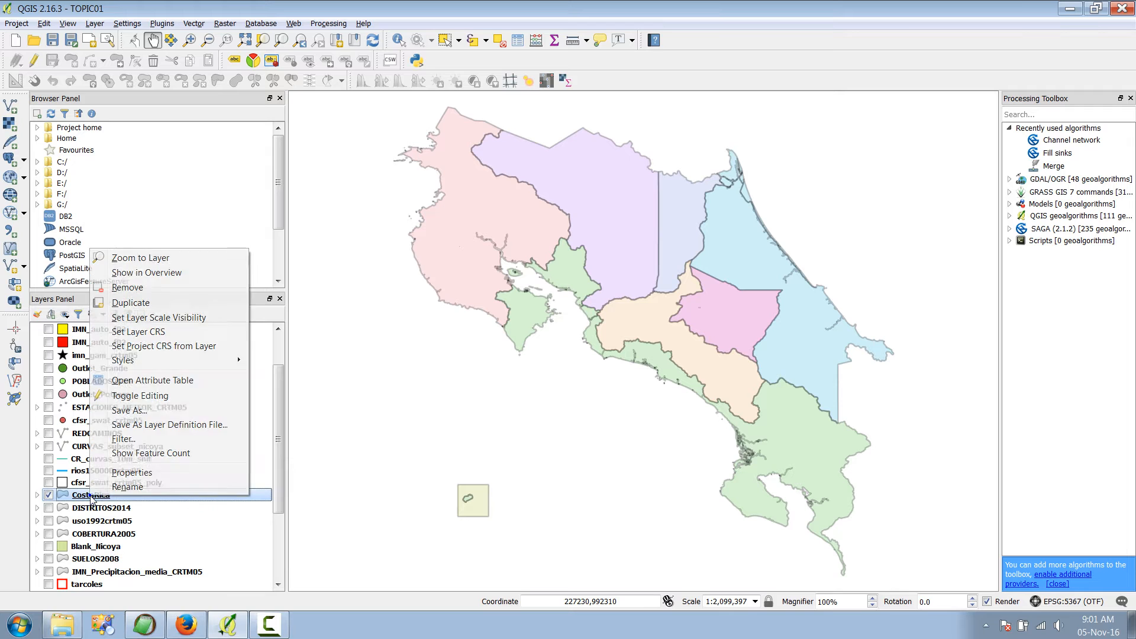
{"action": "left_click", "coordinate": [136, 474]}
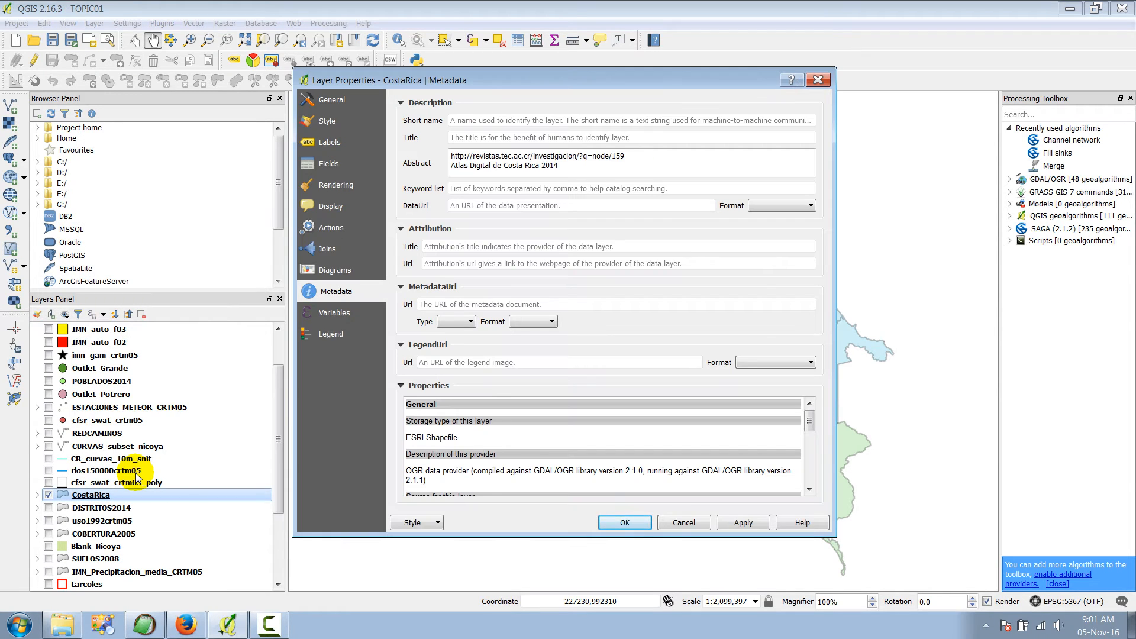
{"action": "left_click", "coordinate": [588, 165]}
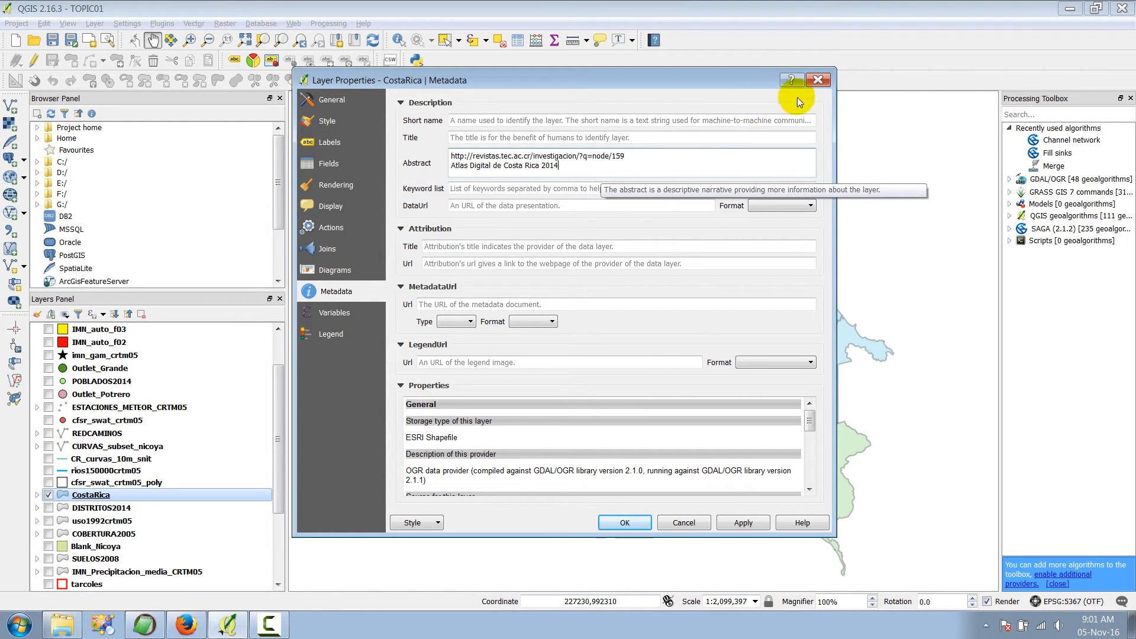
{"action": "left_click", "coordinate": [819, 79]}
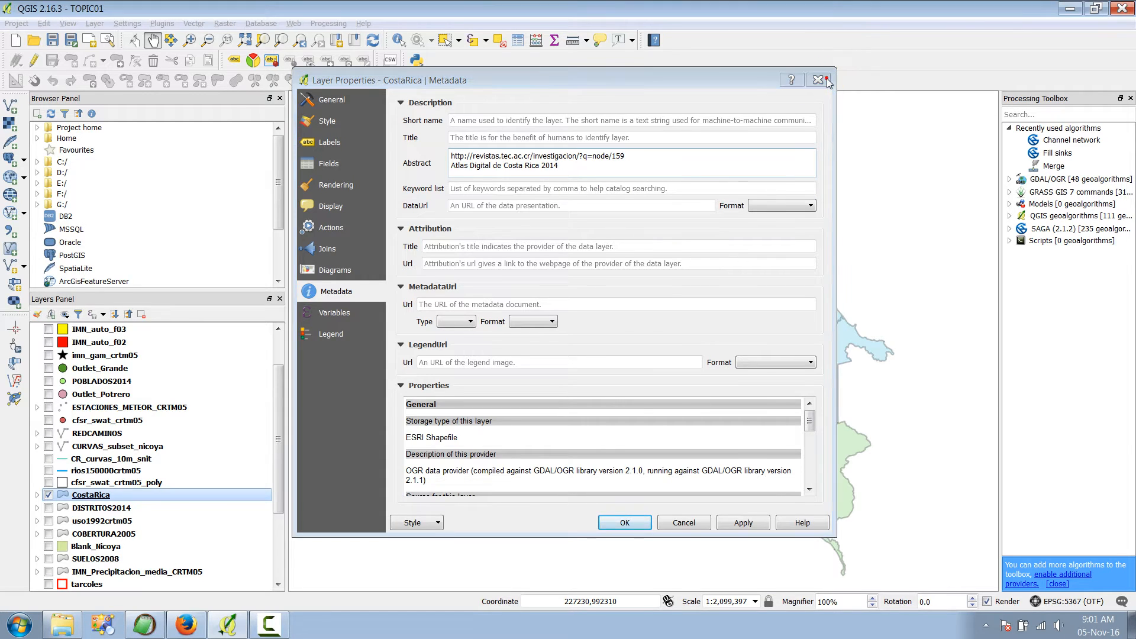
Step: Make the IMN_auto_f04_manual layer visible and move it directly above IMN_auto_f01 in the layer order
{"action": "left_click_drag", "start_coordinate": [278, 395], "coordinate": [282, 347]}
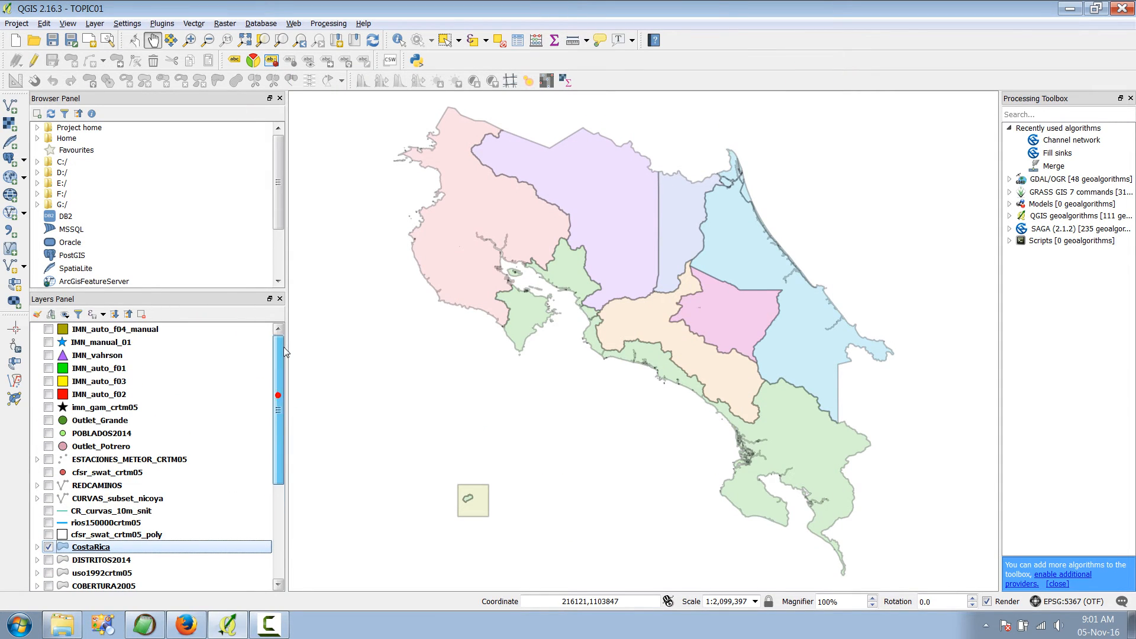
{"action": "left_click", "coordinate": [47, 331]}
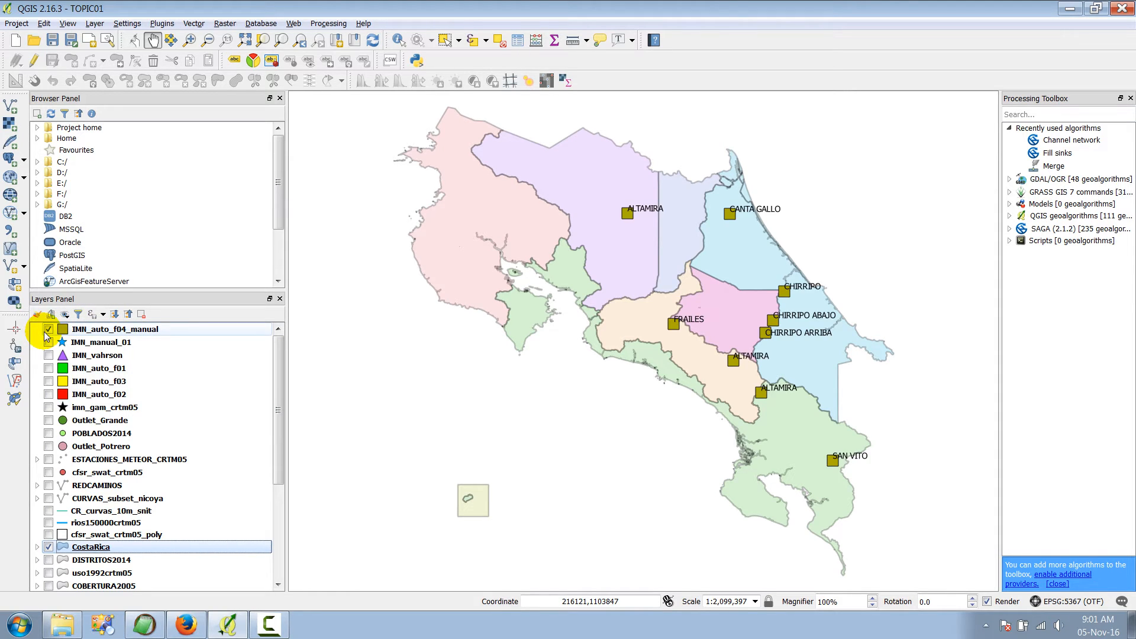
{"action": "left_click_drag", "start_coordinate": [98, 332], "coordinate": [140, 365]}
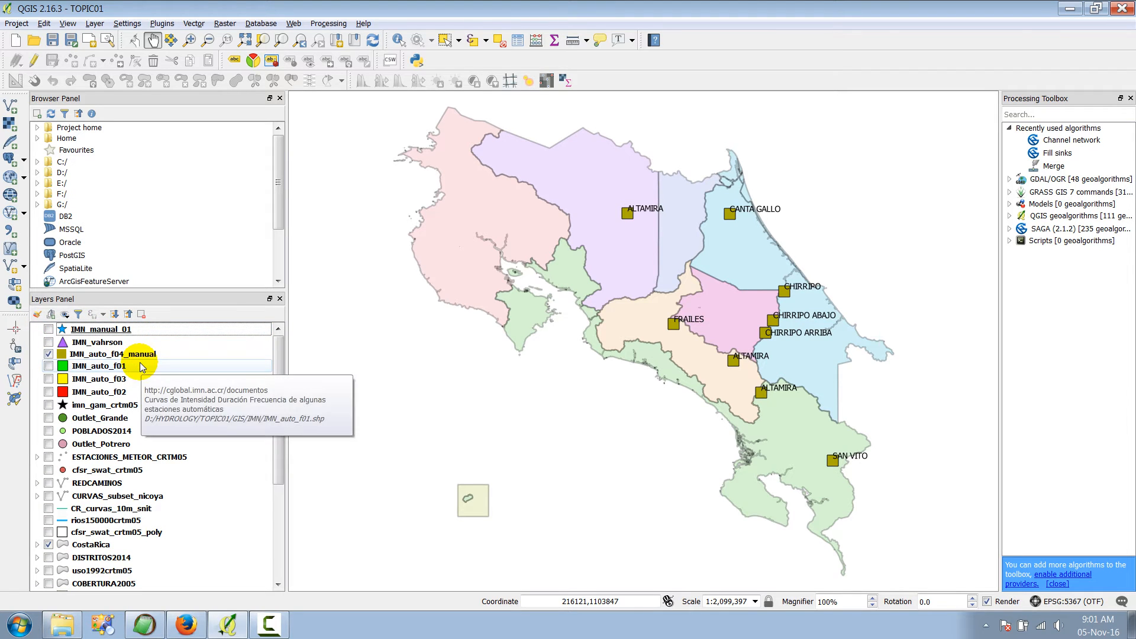
Step: Make the station layers IMN_auto_f01, IMN_auto_f03 and IMN_auto_f02 visible on the map
{"action": "left_click", "coordinate": [48, 366]}
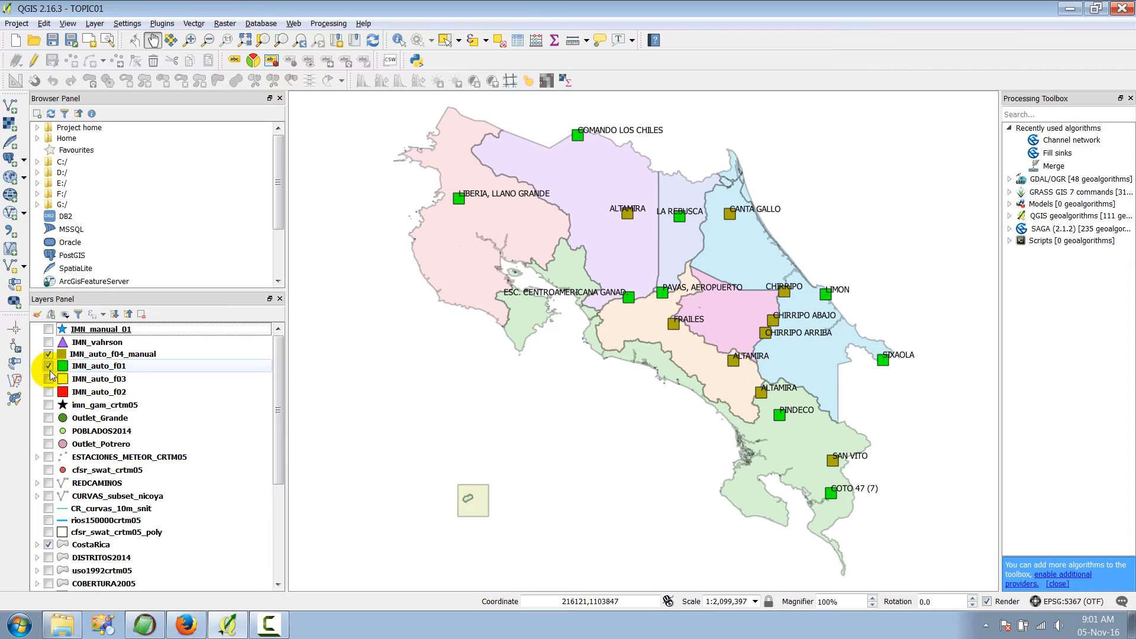
{"action": "left_click", "coordinate": [48, 379]}
{"action": "left_click", "coordinate": [49, 391]}
{"action": "left_click", "coordinate": [114, 367]}
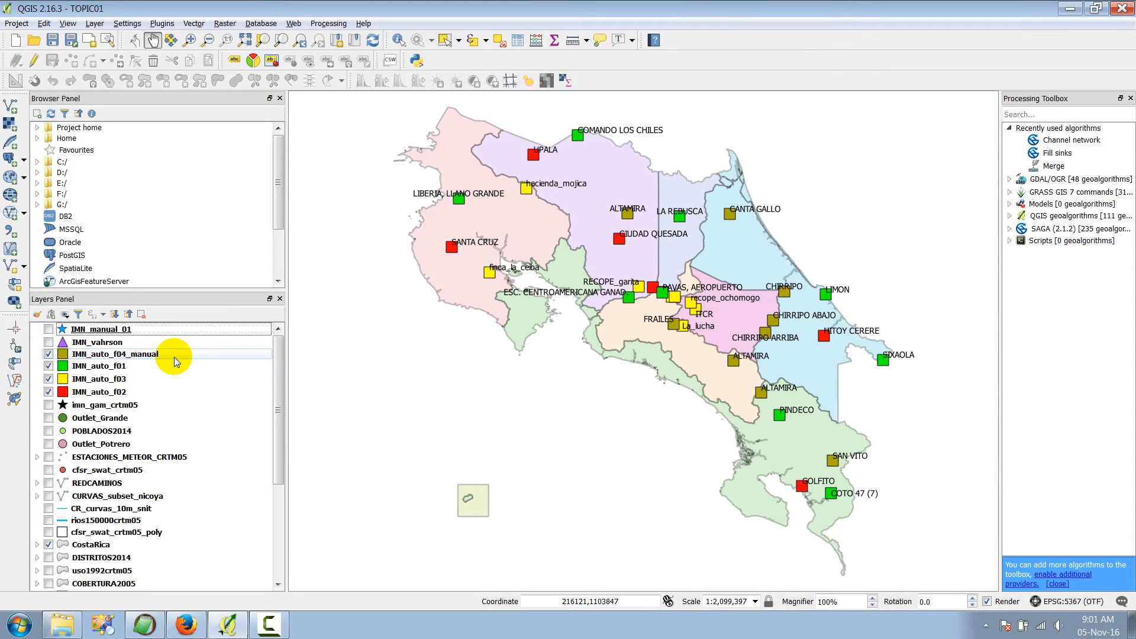
Step: Review the source link and description in the IMN_auto_f04_manual layer's metadata abstract, and close without saving changes
{"action": "left_click", "coordinate": [155, 355]}
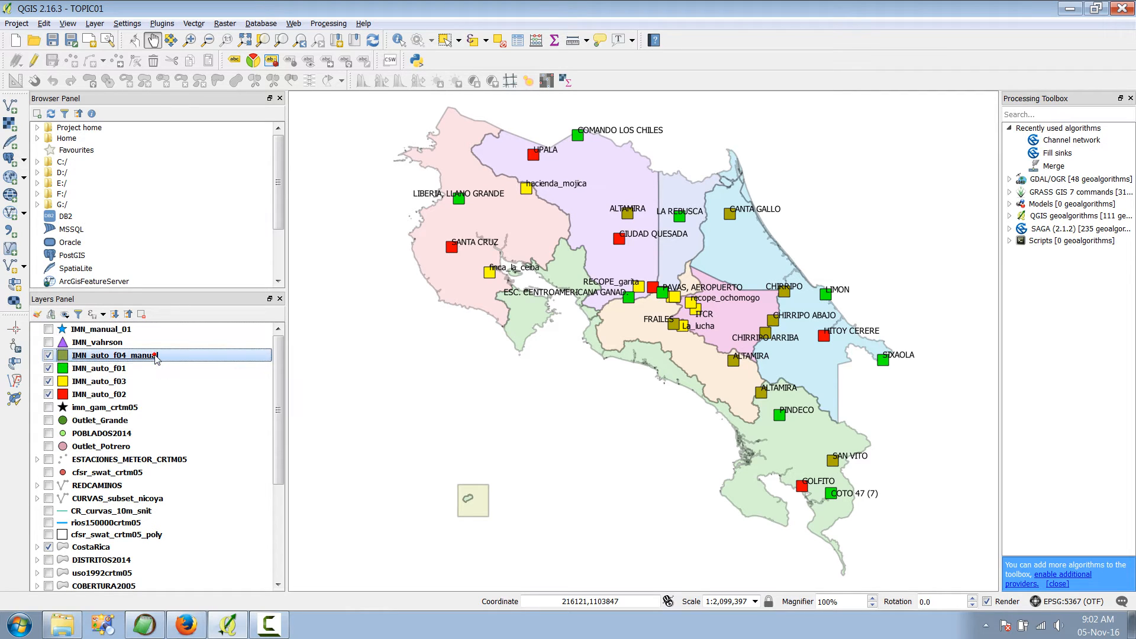
{"action": "right_click", "coordinate": [152, 356]}
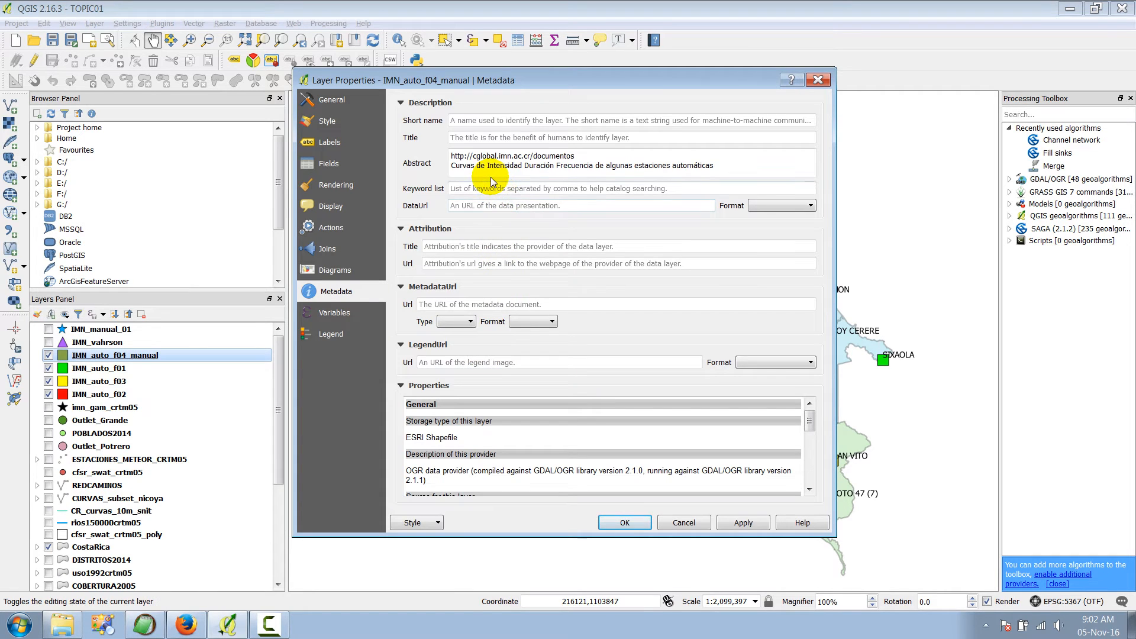
{"action": "left_click", "coordinate": [474, 168]}
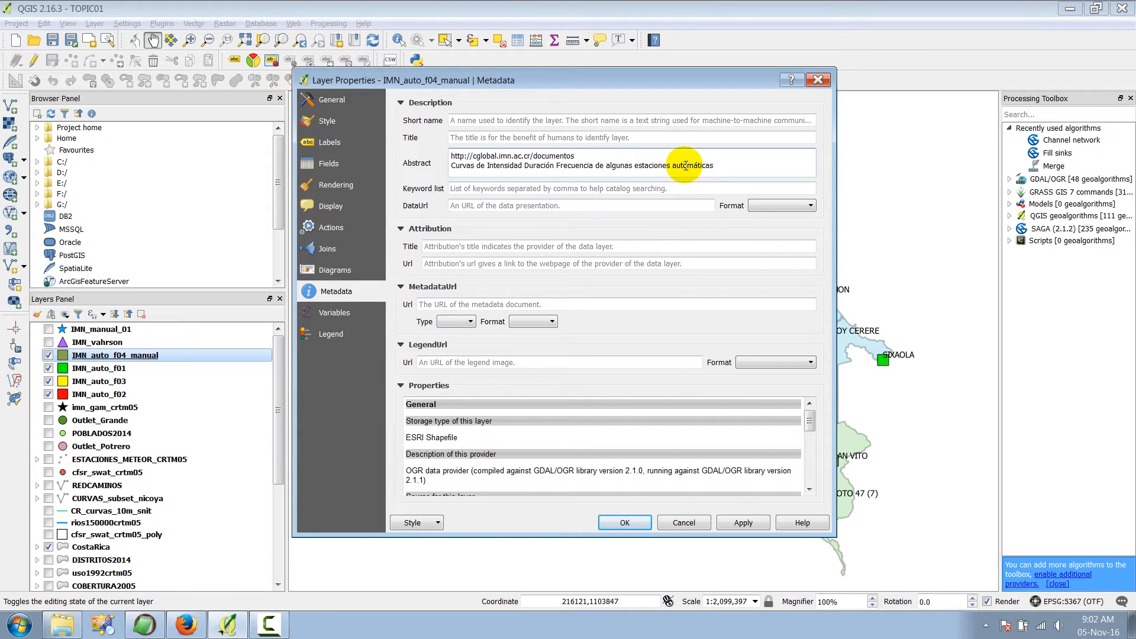
{"action": "left_click_drag", "start_coordinate": [574, 156], "coordinate": [447, 158]}
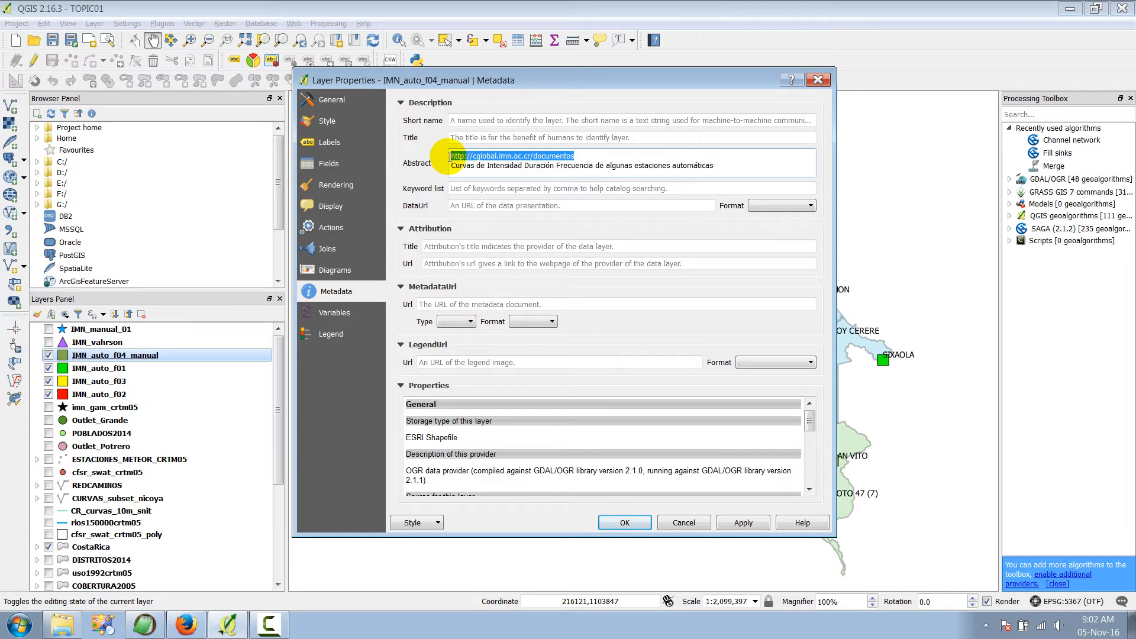
{"action": "key", "text": "BackSpace"}
{"action": "left_click", "coordinate": [818, 80]}
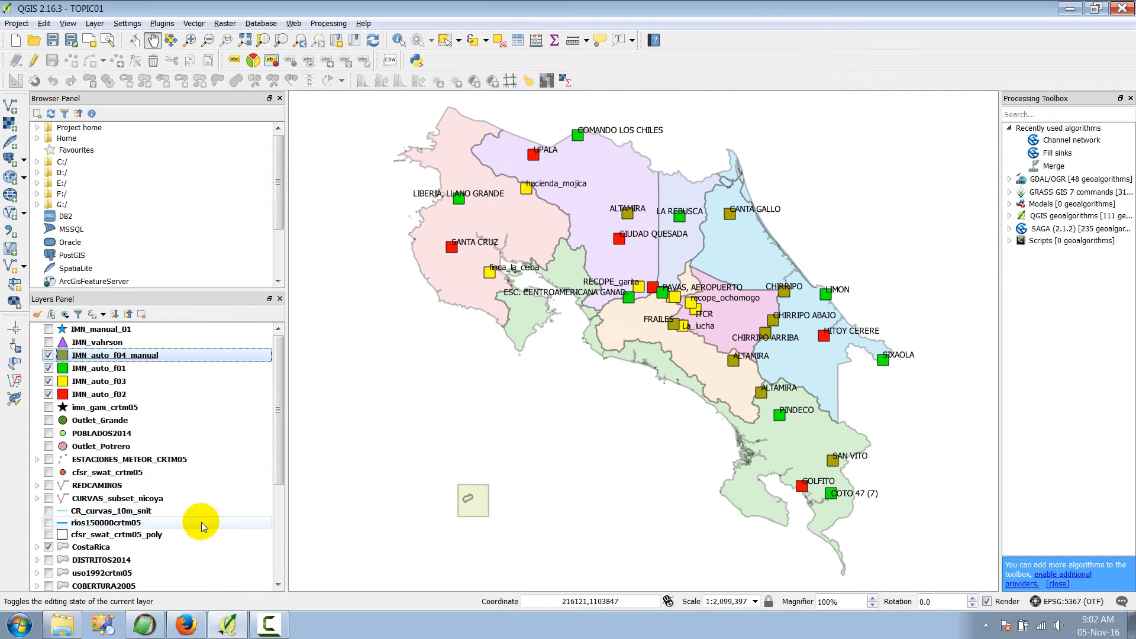
Step: Switch to Firefox, look through the IMN publications page that supplied the data, and return to QGIS
{"action": "left_click", "coordinate": [192, 625]}
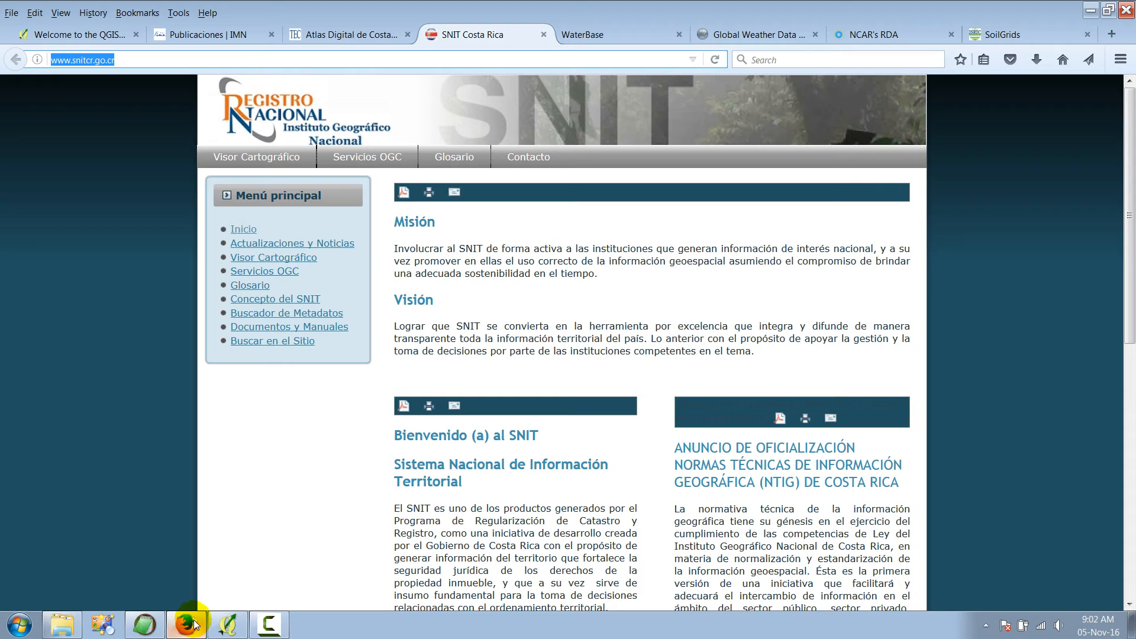
{"action": "left_click", "coordinate": [213, 36]}
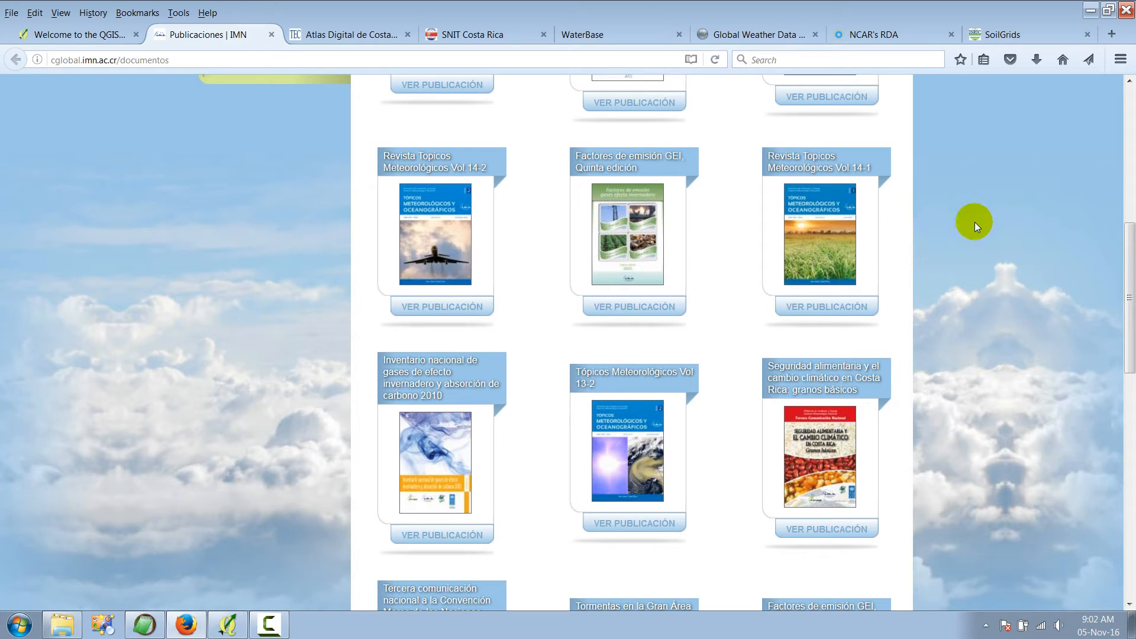
{"action": "left_click", "coordinate": [1090, 7]}
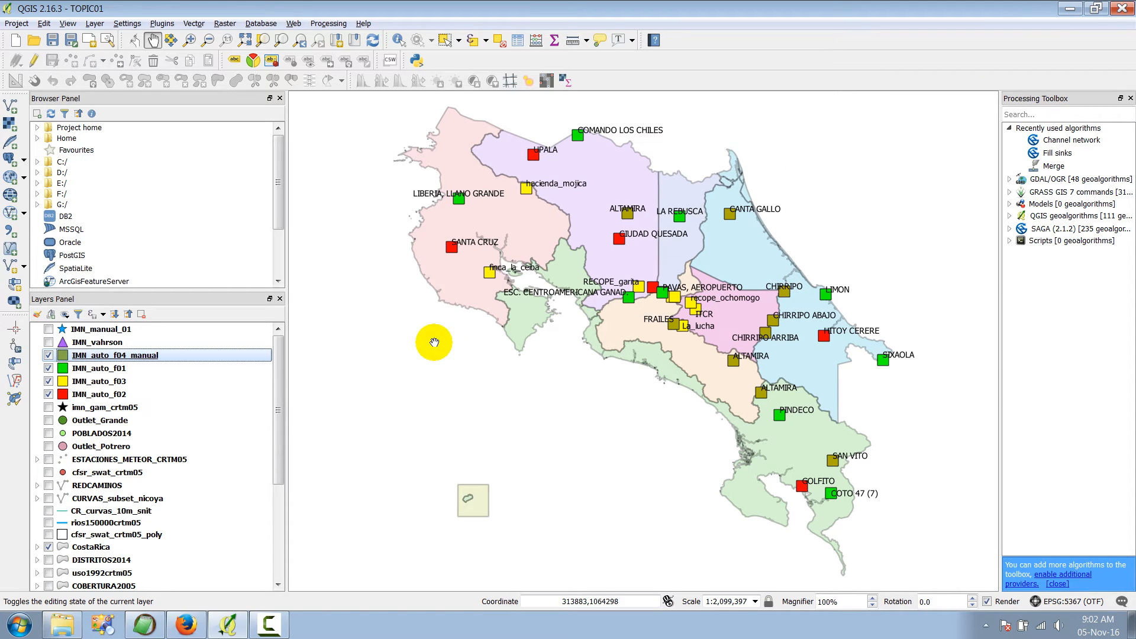
Step: Go through the IMN_auto station layers and open the attribute table of IMN_auto_f01 to examine its station records
{"action": "left_click", "coordinate": [133, 399]}
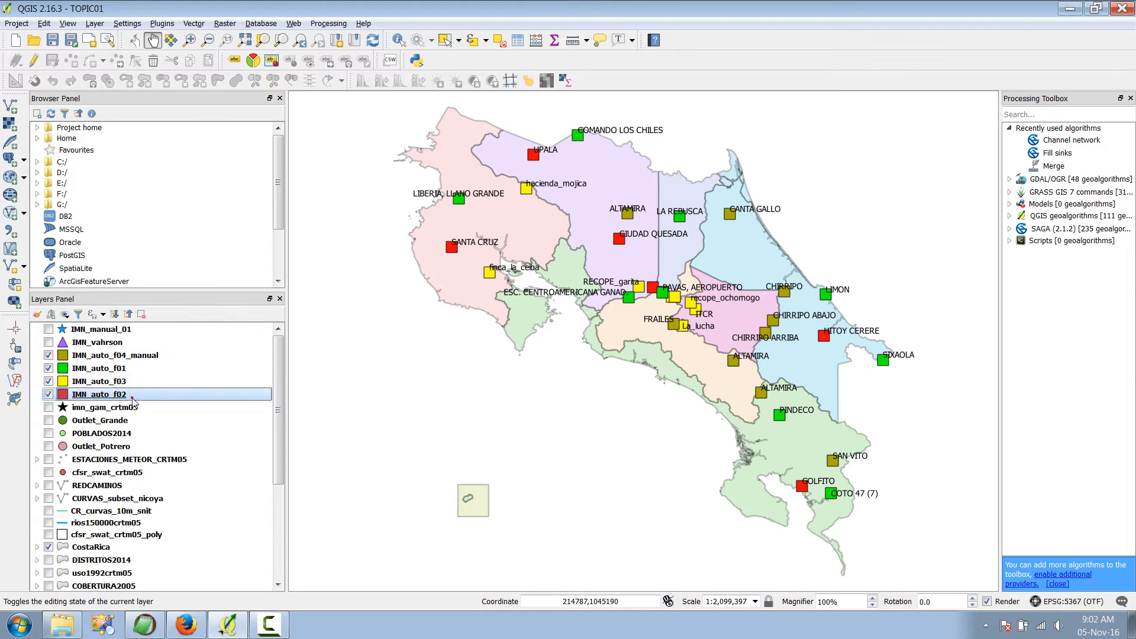
{"action": "left_click", "coordinate": [146, 358]}
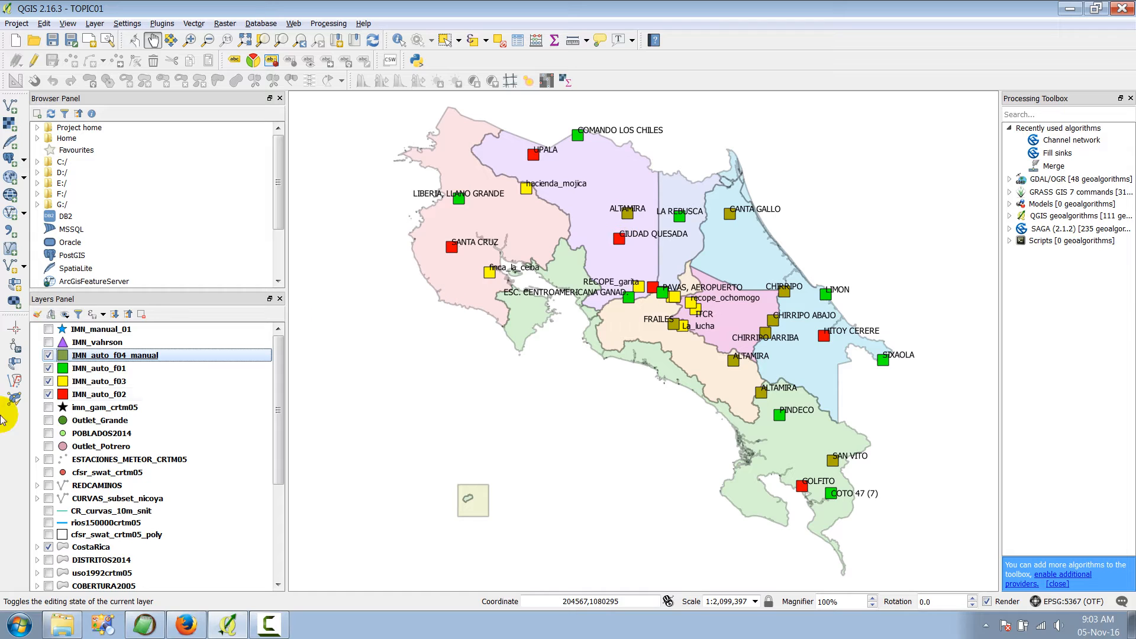
{"action": "left_click", "coordinate": [106, 369]}
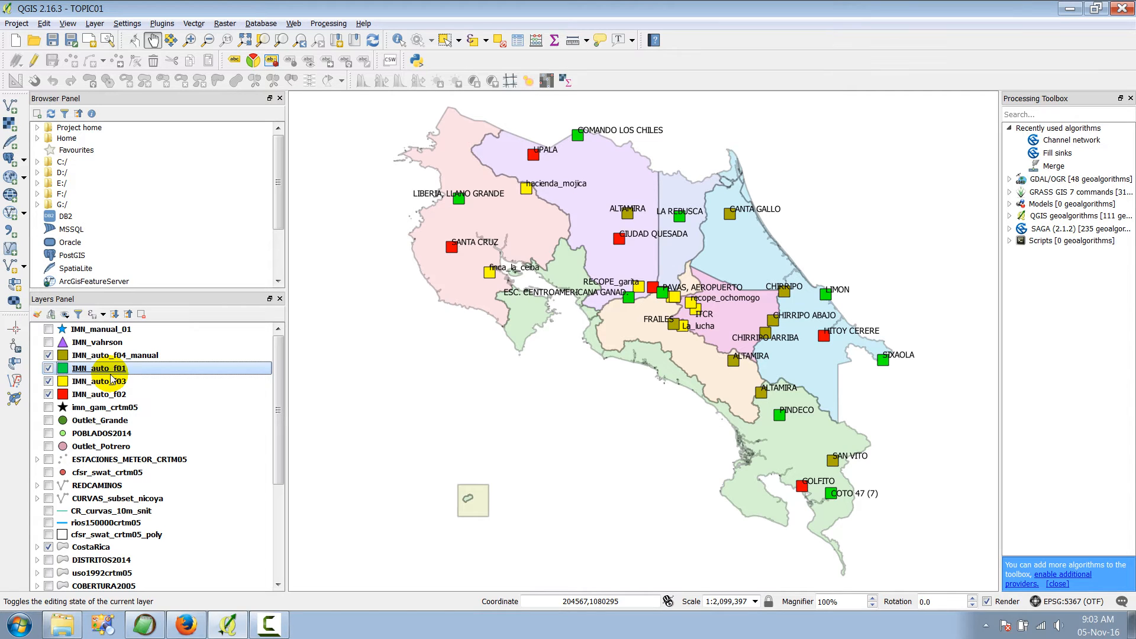
{"action": "left_click", "coordinate": [118, 394]}
{"action": "left_click", "coordinate": [113, 368]}
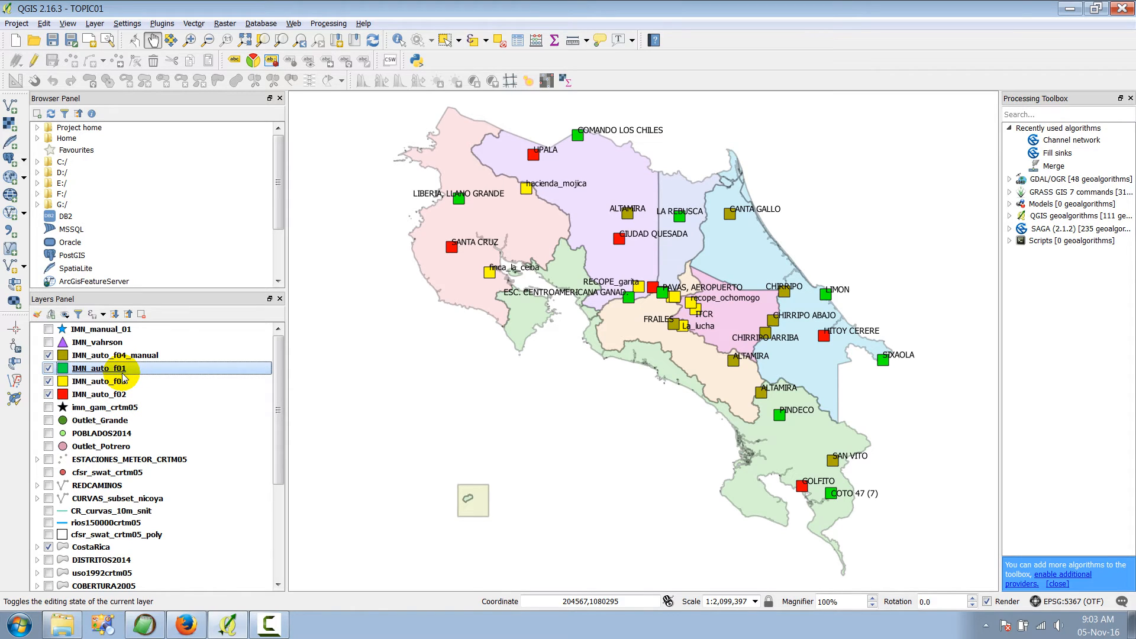
{"action": "right_click", "coordinate": [123, 378]}
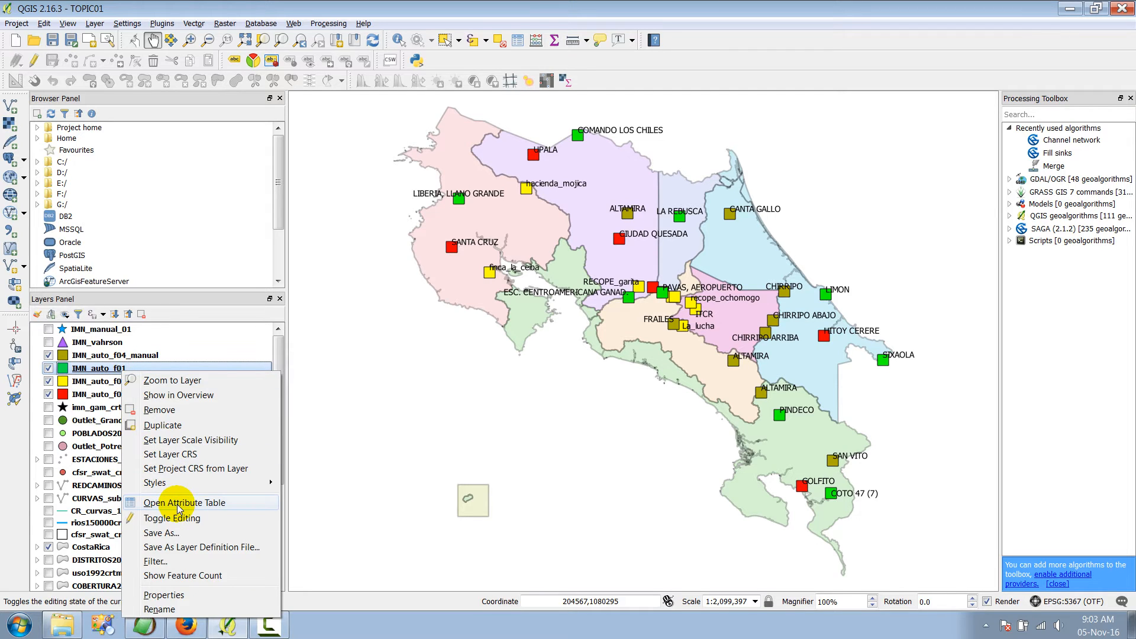
{"action": "left_click", "coordinate": [63, 361]}
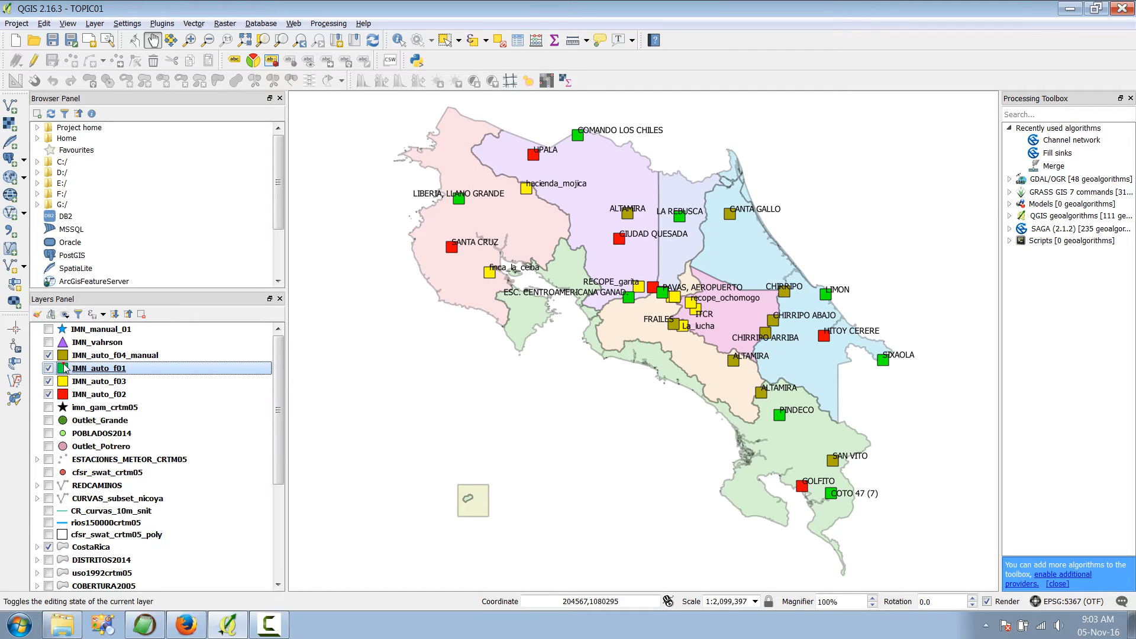
{"action": "left_click", "coordinate": [519, 41]}
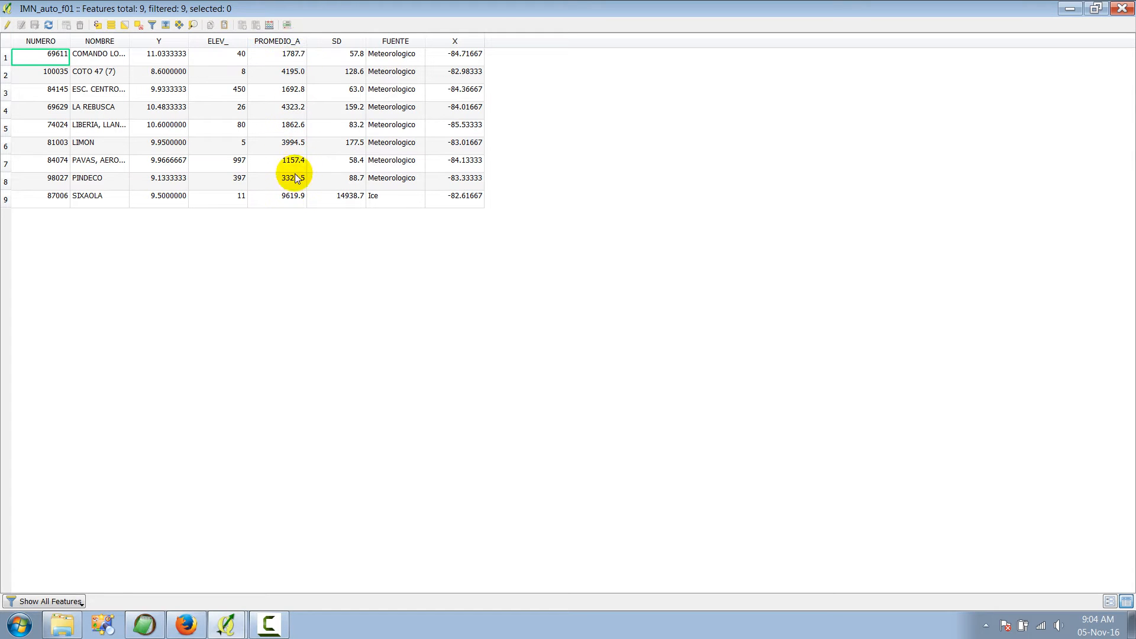
Step: Examine the average rainfall, standard deviation and elevation values for the Liberia station in the IMN_auto_f01 attribute table and close it
{"action": "left_click", "coordinate": [291, 130]}
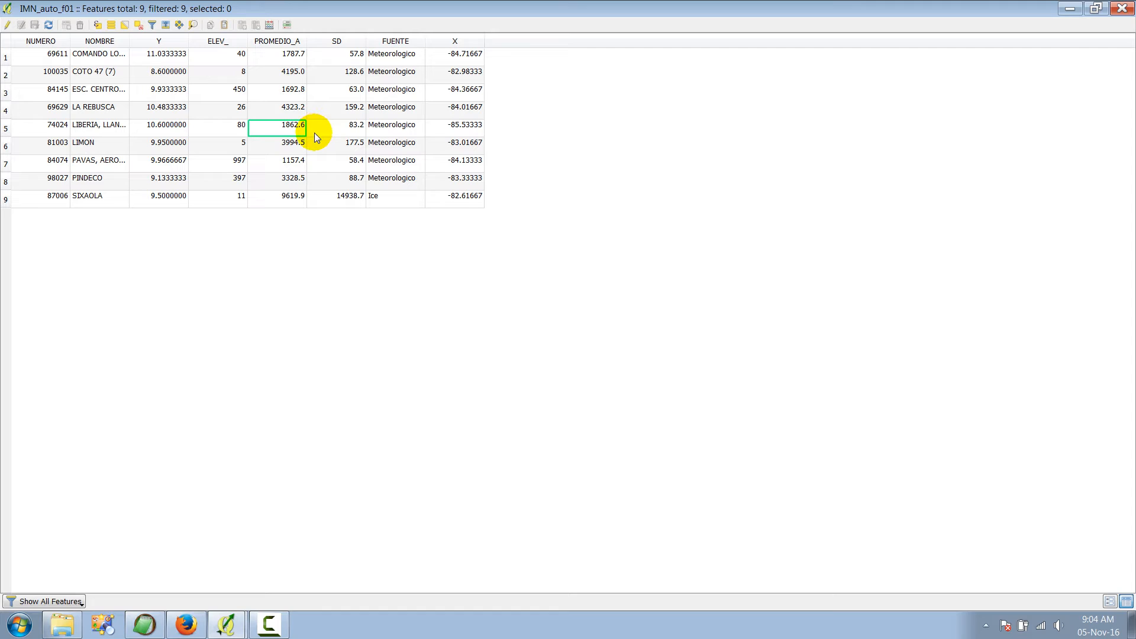
{"action": "left_click", "coordinate": [314, 133]}
{"action": "left_click", "coordinate": [228, 135]}
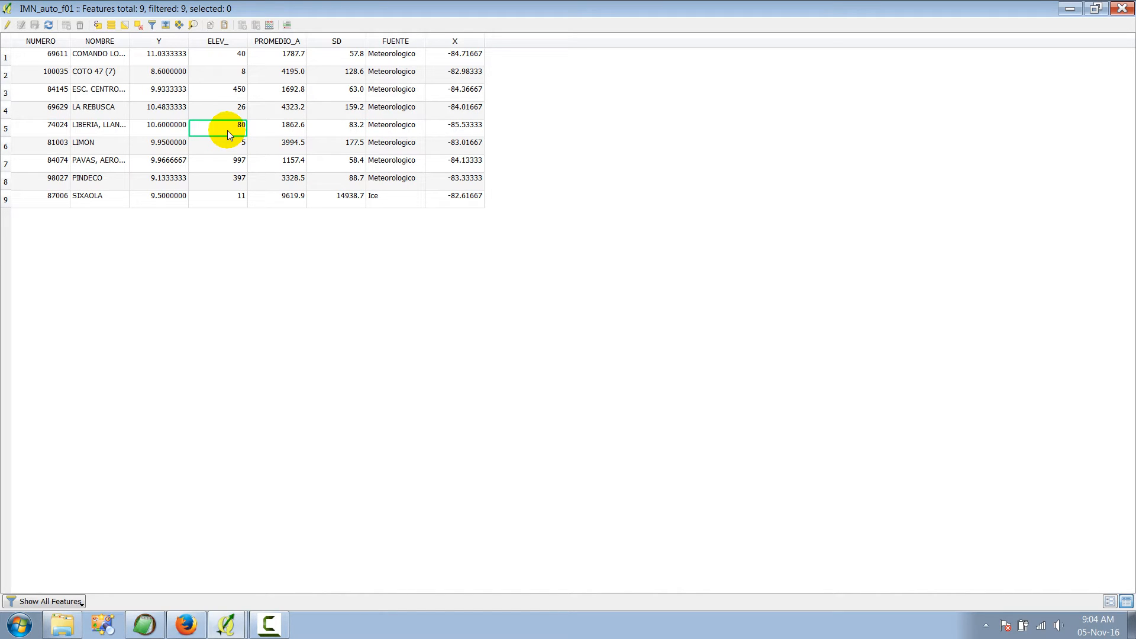
{"action": "left_click", "coordinate": [1122, 8]}
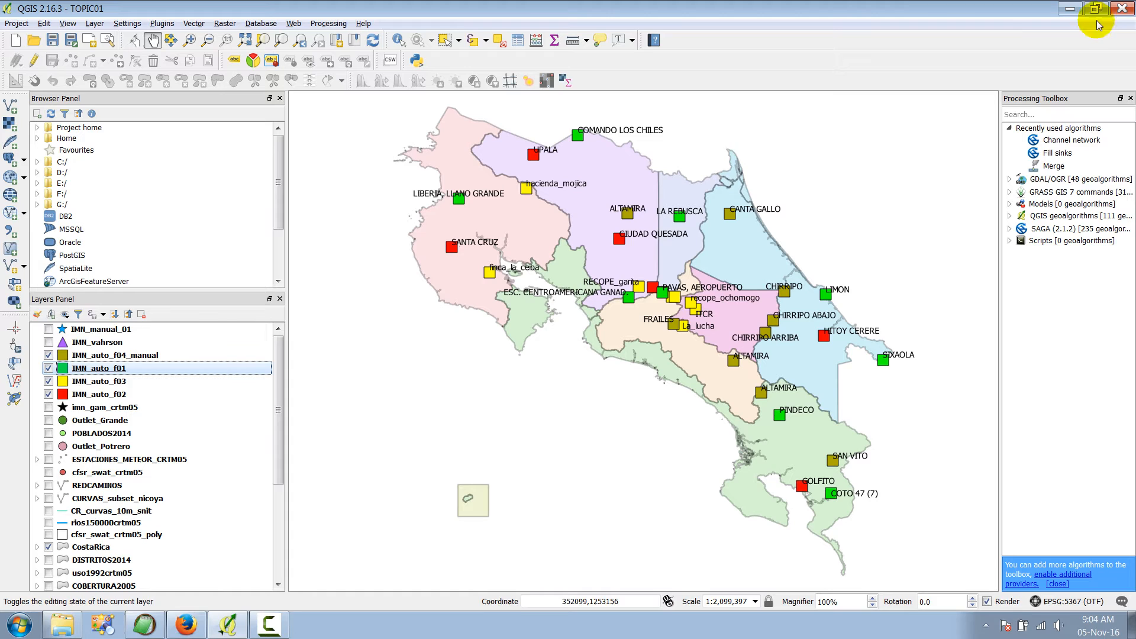
Step: Open the attribute table of IMN_auto_f02, review its station records and close it
{"action": "left_click", "coordinate": [130, 395]}
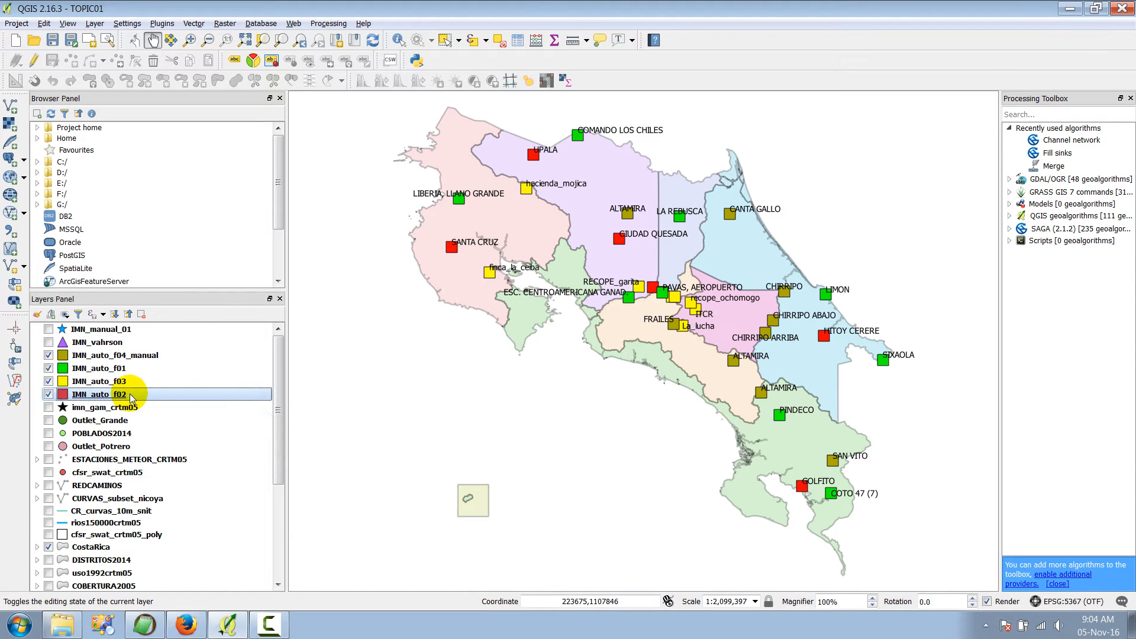
{"action": "left_click", "coordinate": [519, 40]}
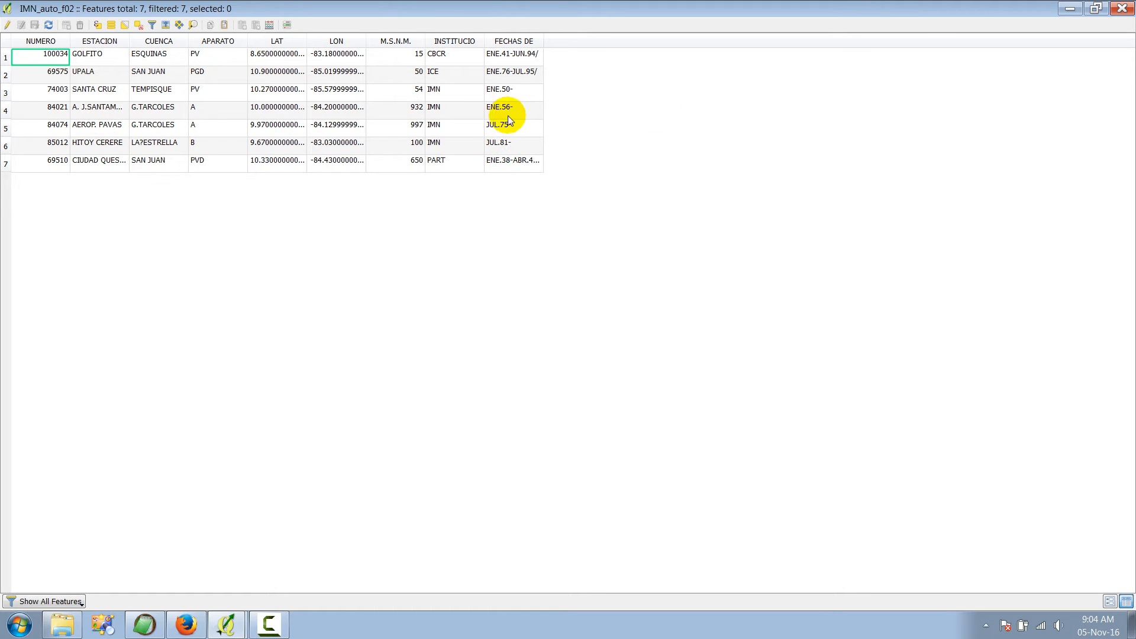
{"action": "left_click", "coordinate": [1124, 12]}
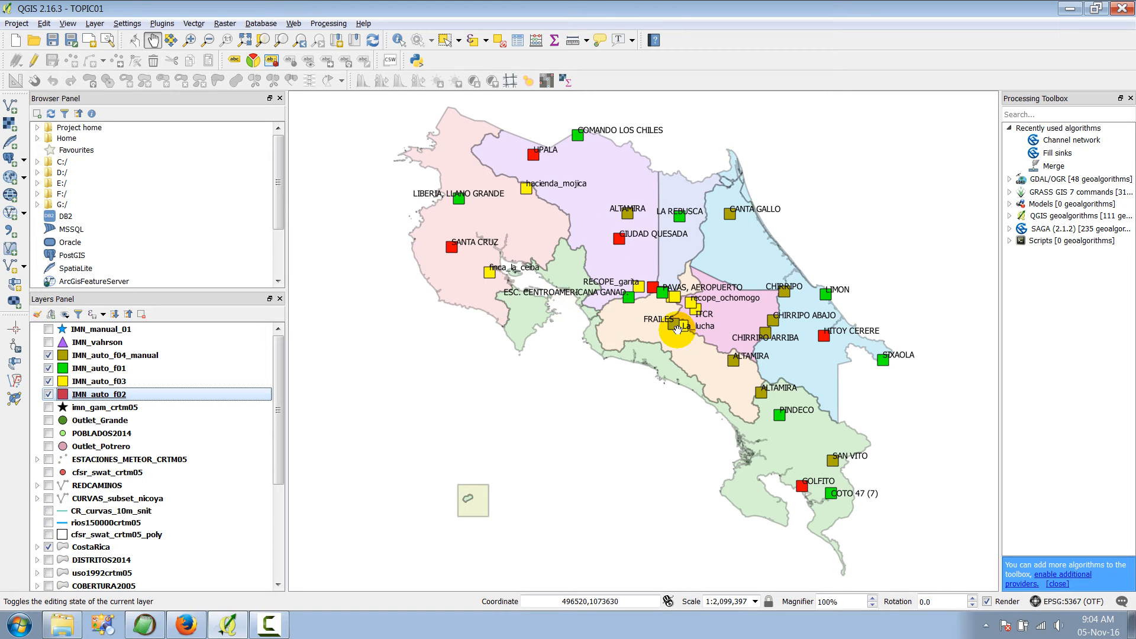
Step: Hide the four IMN_auto station layers and make the IMN_manual_01 stations visible on the map
{"action": "left_click", "coordinate": [49, 356]}
{"action": "left_click", "coordinate": [49, 369]}
{"action": "left_click", "coordinate": [48, 381]}
{"action": "left_click", "coordinate": [49, 394]}
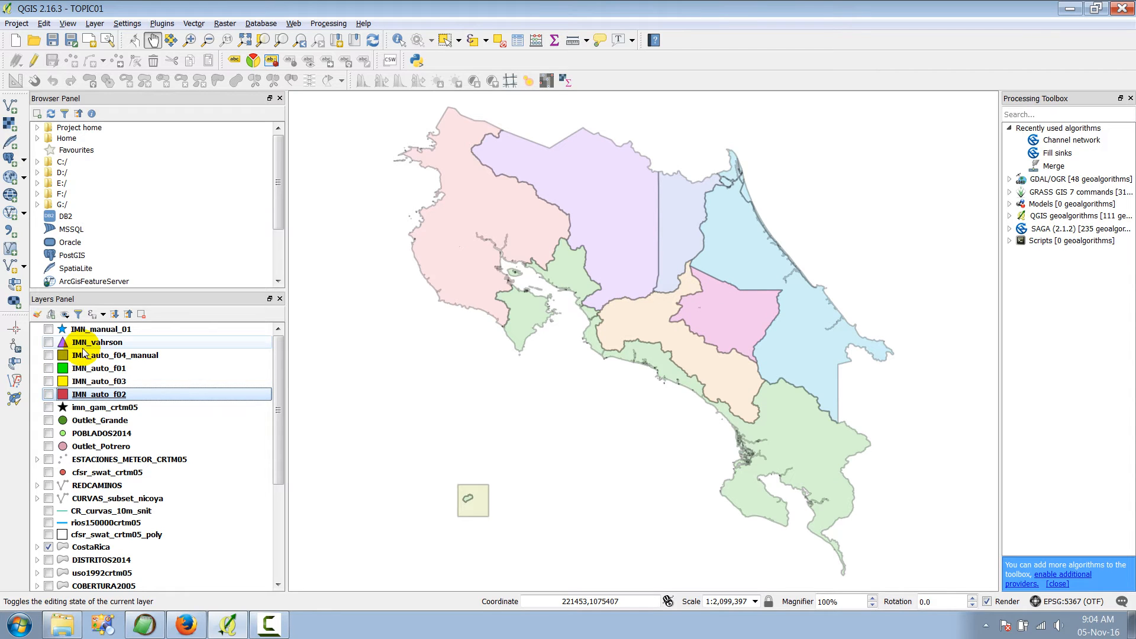
{"action": "left_click", "coordinate": [95, 346]}
{"action": "left_click", "coordinate": [57, 330]}
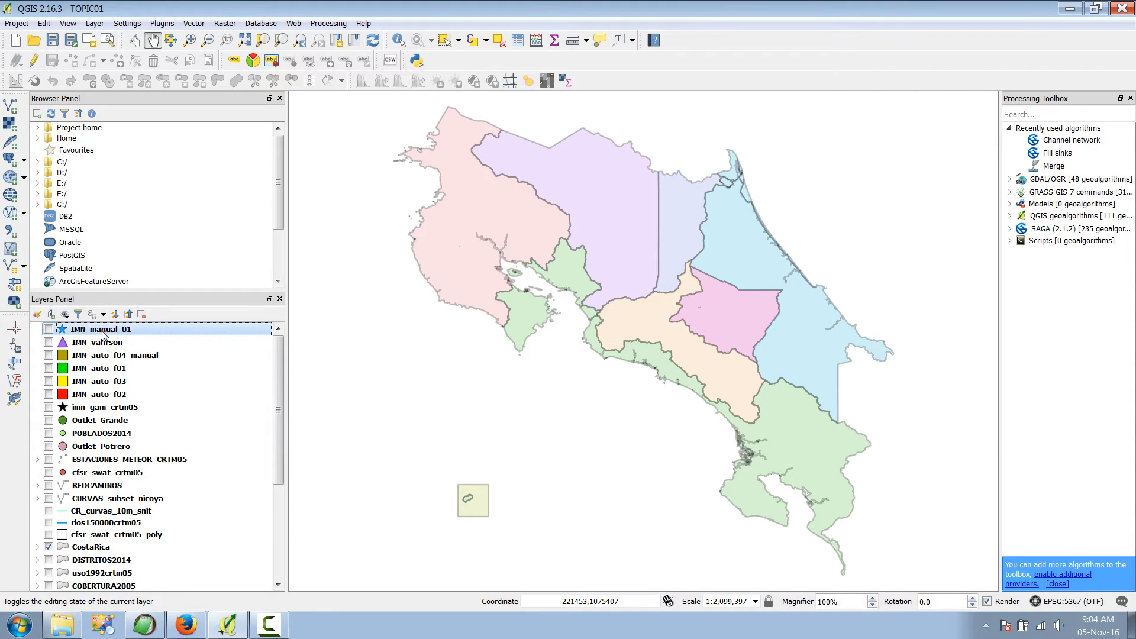
{"action": "left_click", "coordinate": [49, 329]}
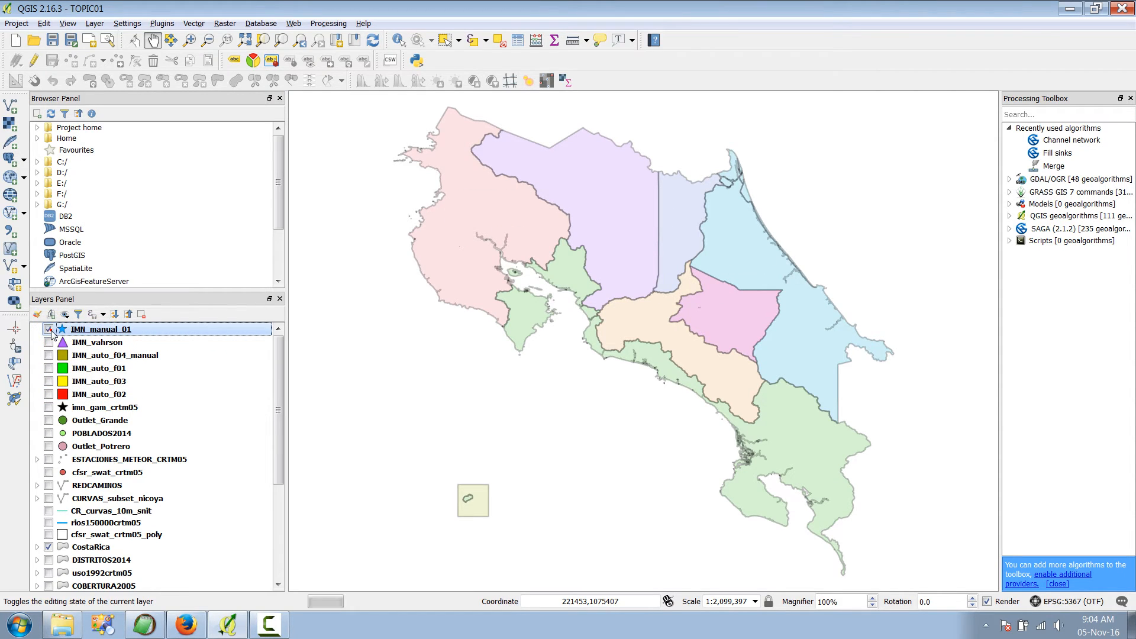
Step: Review the IMN_manual_01 layer's metadata abstract and source link, and its attribute table, closing both without changes
{"action": "right_click", "coordinate": [119, 333]}
{"action": "left_click", "coordinate": [173, 554]}
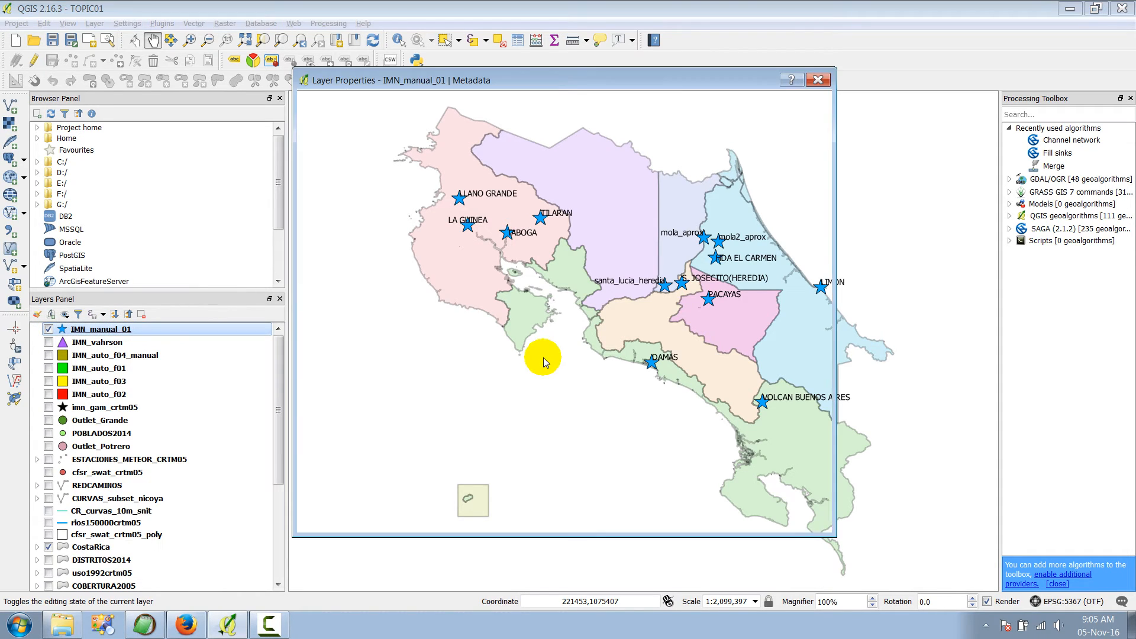
{"action": "left_click_drag", "start_coordinate": [452, 166], "coordinate": [751, 167]}
{"action": "left_click", "coordinate": [750, 166]}
{"action": "double_click", "coordinate": [751, 166]}
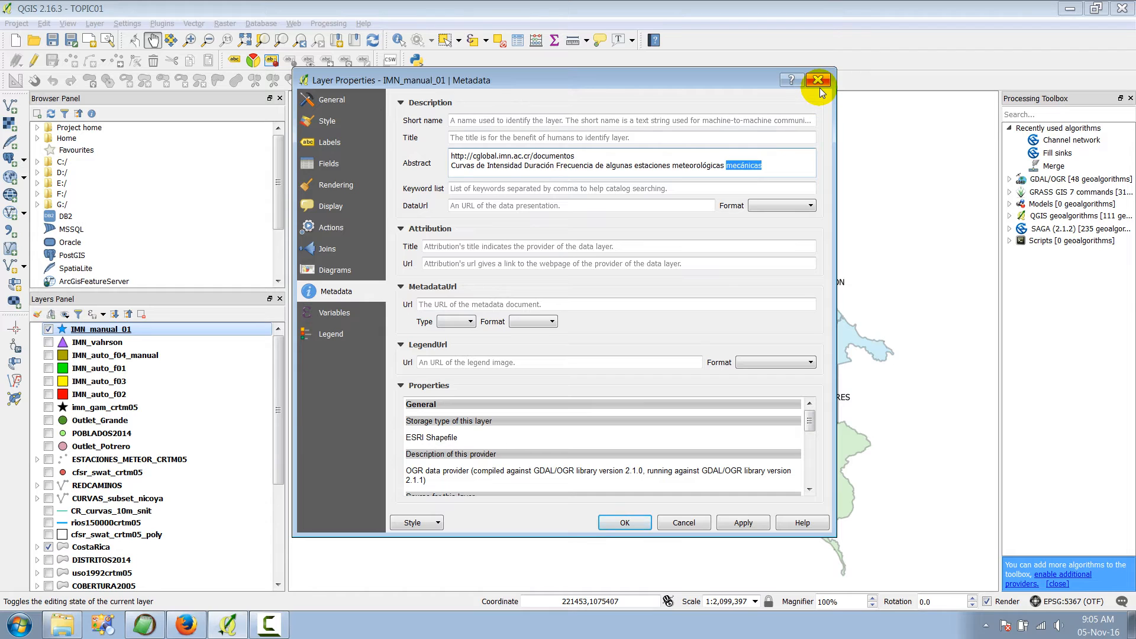
{"action": "left_click_drag", "start_coordinate": [598, 157], "coordinate": [445, 153]}
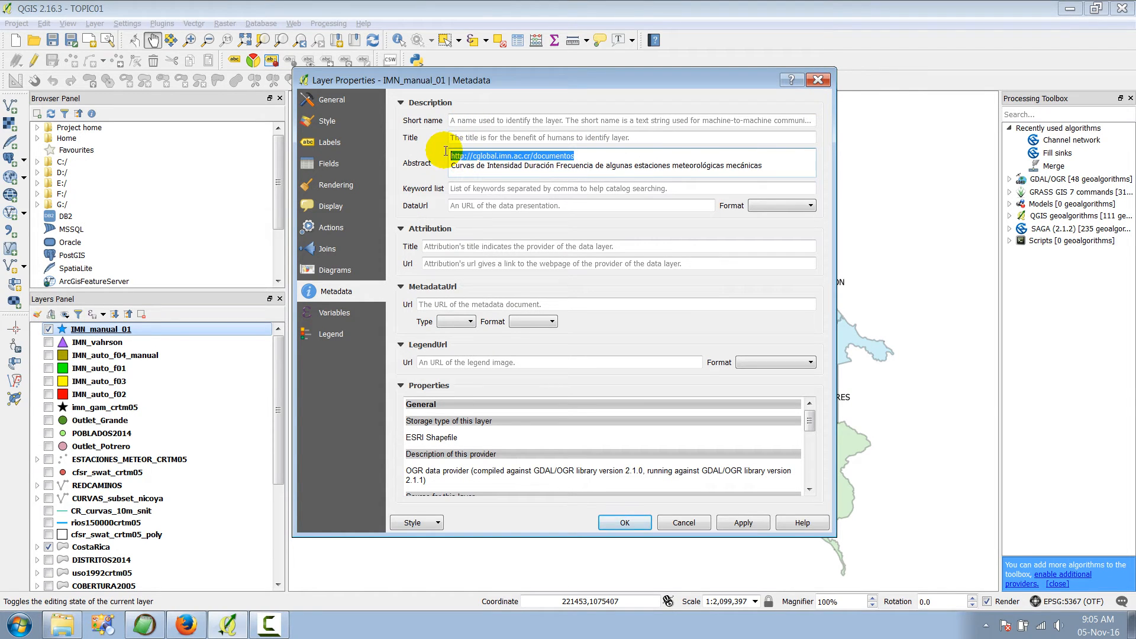
{"action": "left_click", "coordinate": [824, 81]}
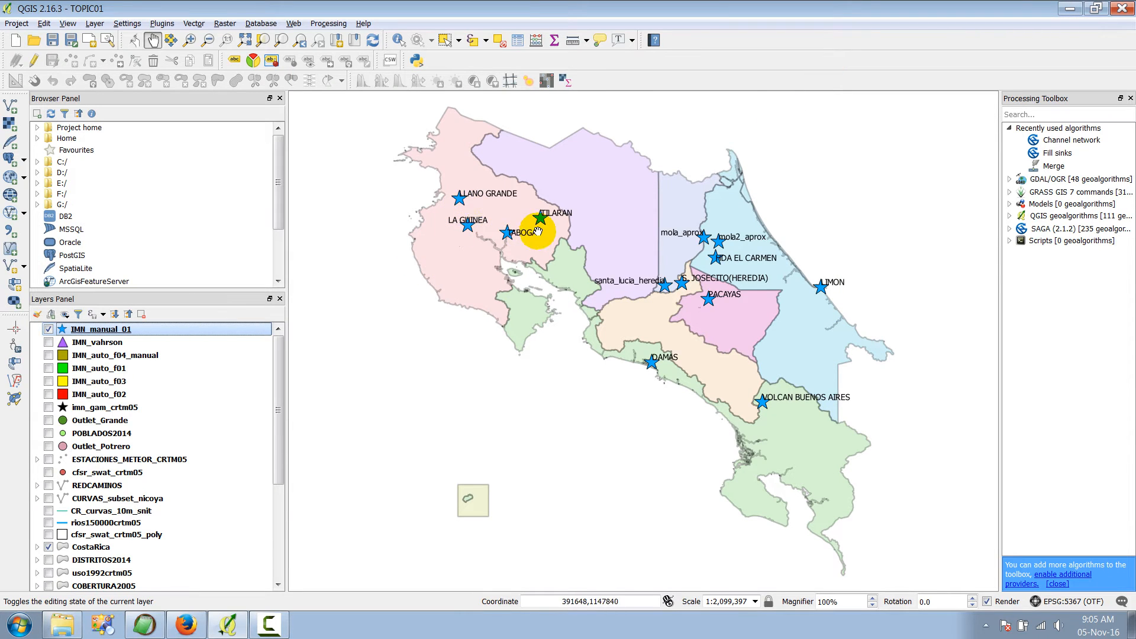
{"action": "left_click", "coordinate": [517, 40]}
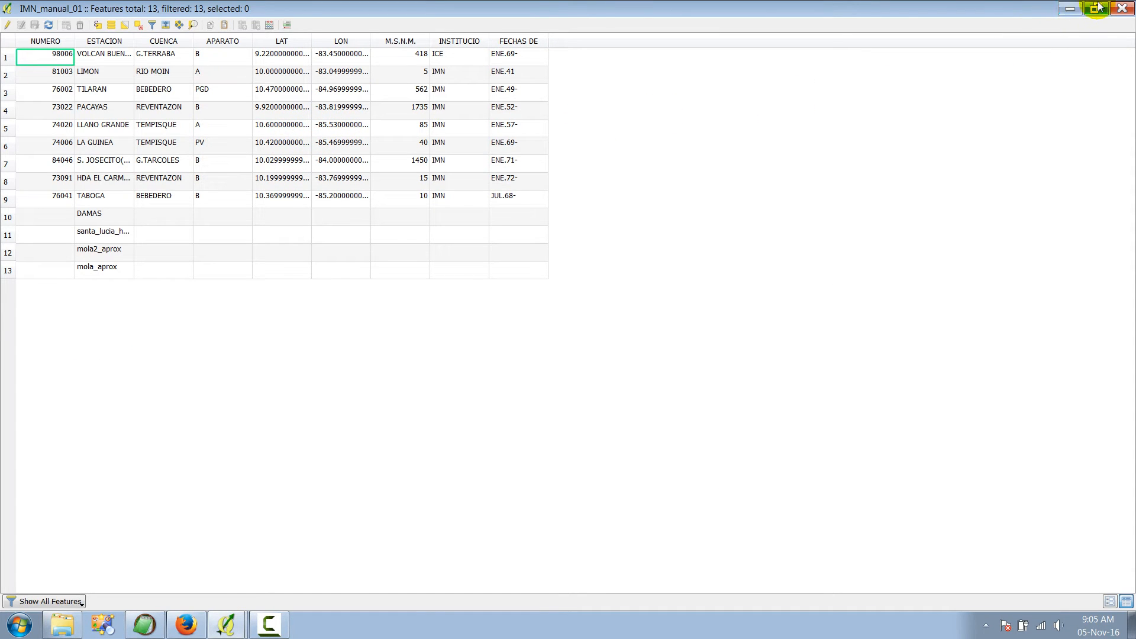
{"action": "left_click", "coordinate": [1120, 9]}
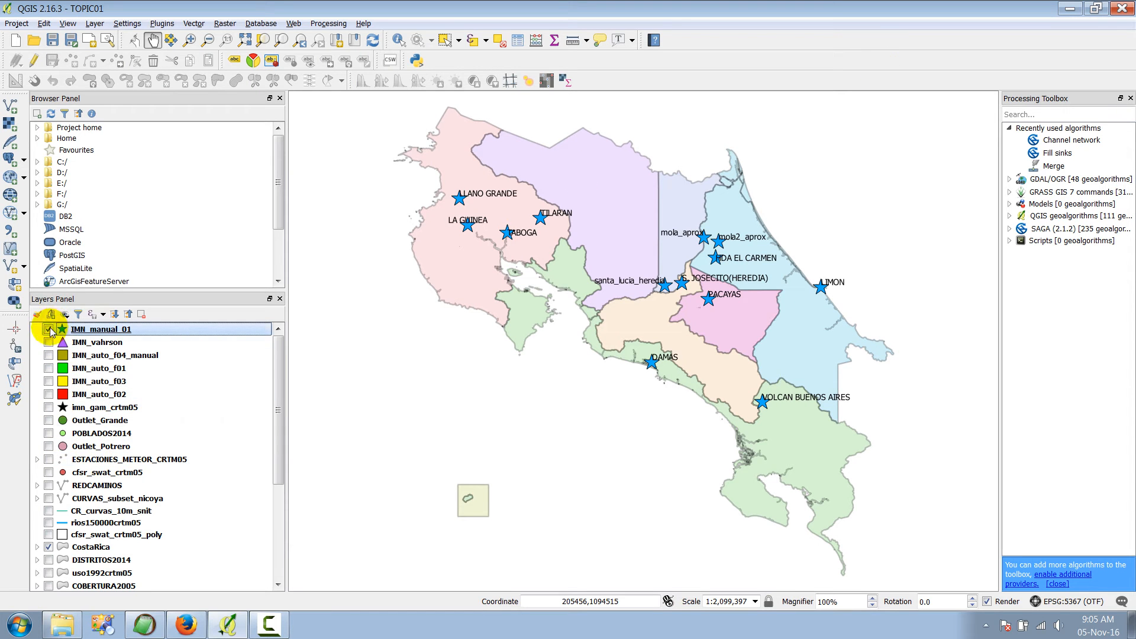
Step: Hide IMN_manual_01, then make the IMN_vahrson layer visible and active
{"action": "left_click", "coordinate": [49, 330]}
{"action": "left_click", "coordinate": [48, 342]}
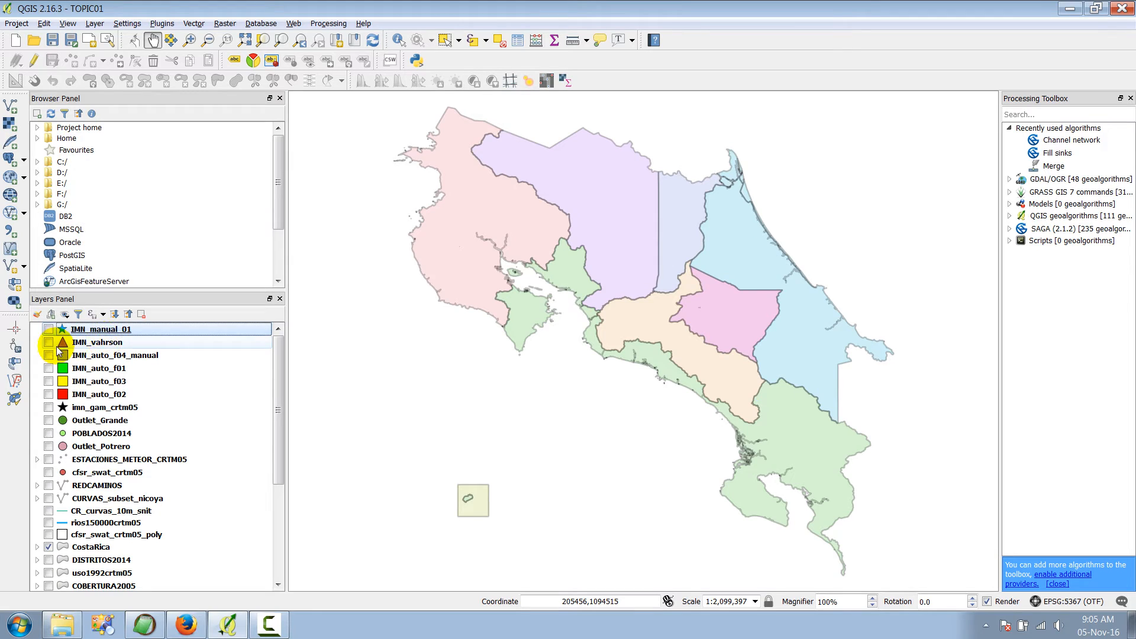
{"action": "left_click", "coordinate": [102, 345]}
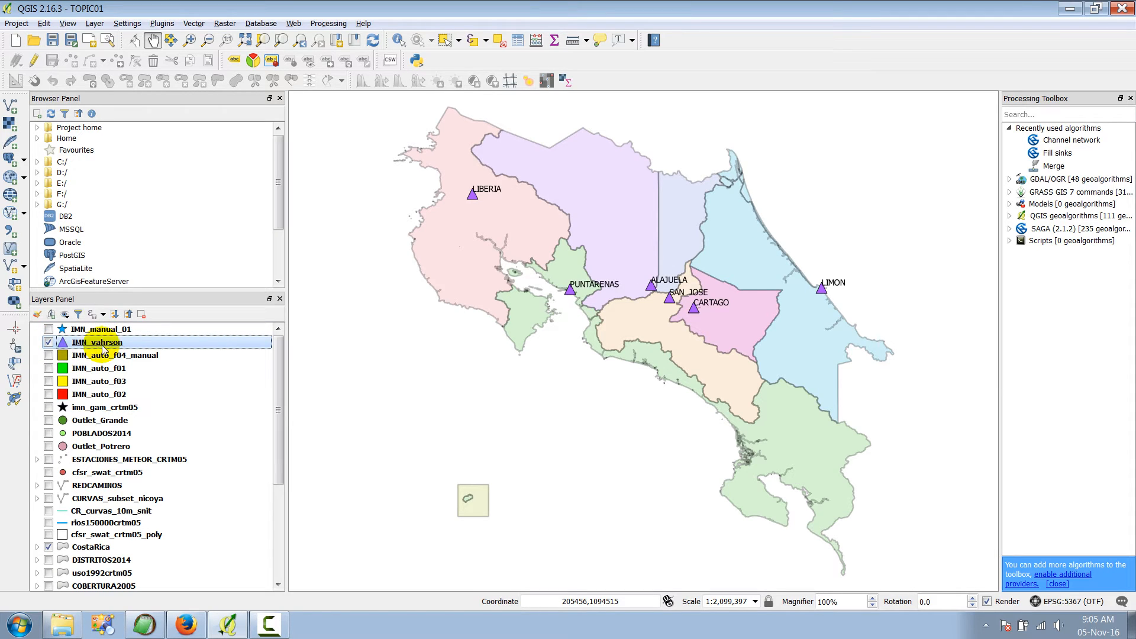
Step: Review the source noted in the IMN_vahrson layer's metadata abstract and close its properties without saving changes
{"action": "right_click", "coordinate": [103, 348]}
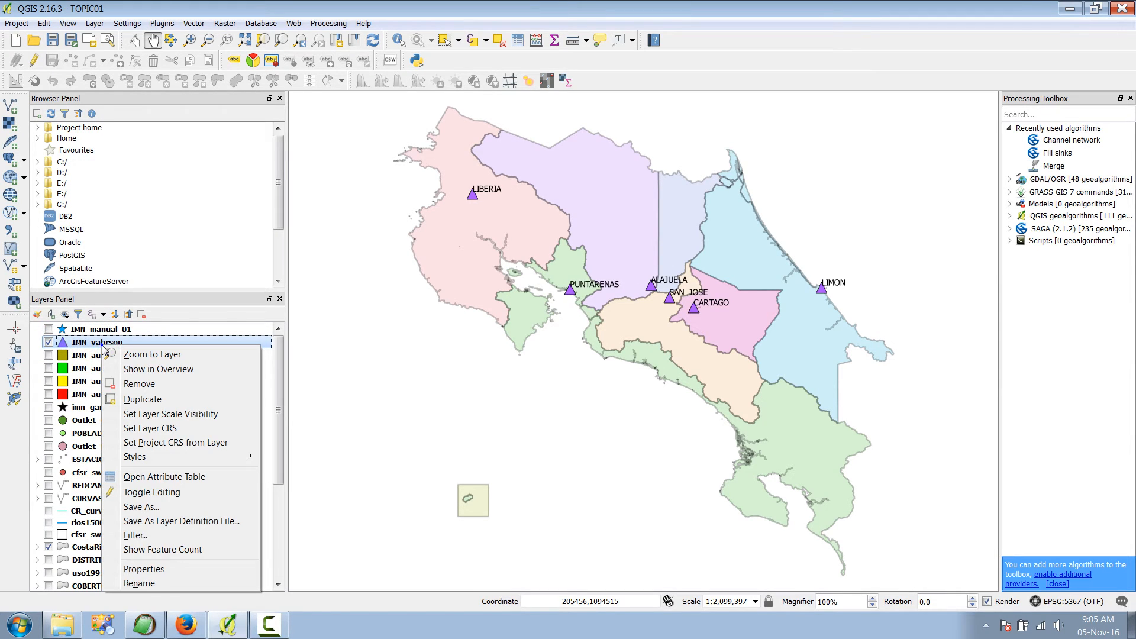
{"action": "left_click", "coordinate": [158, 568]}
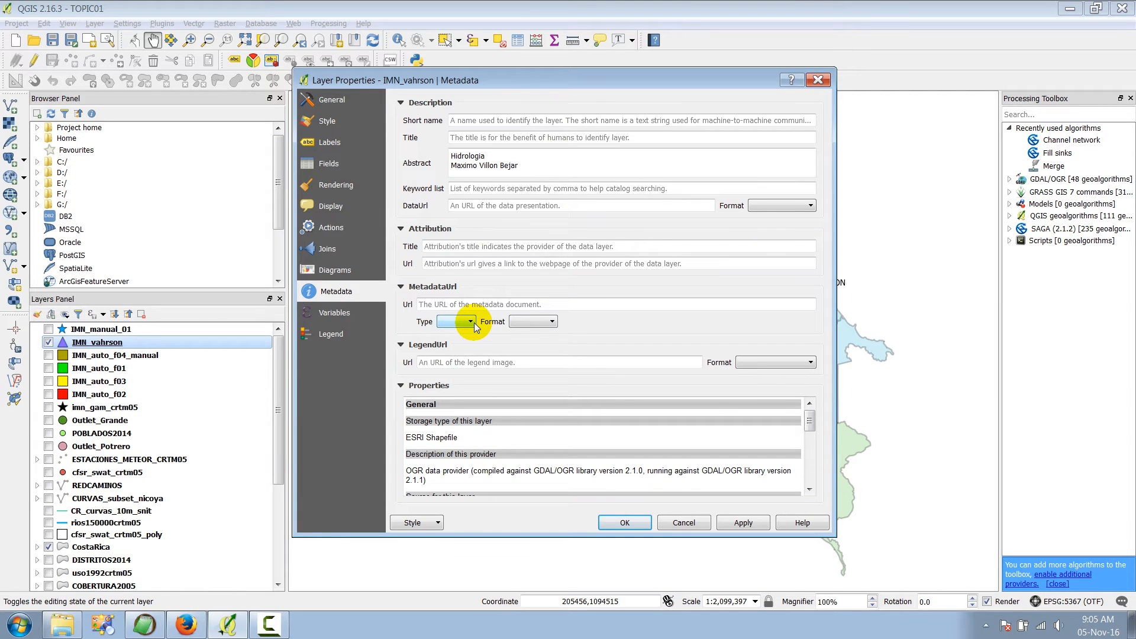
{"action": "left_click_drag", "start_coordinate": [497, 79], "coordinate": [561, 96]}
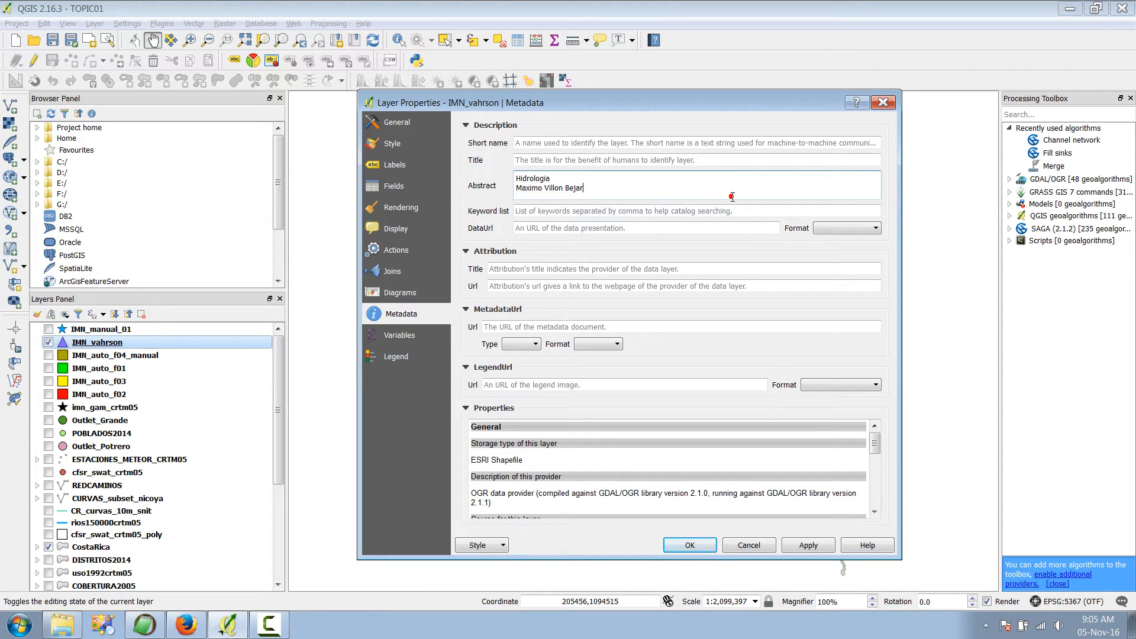
{"action": "left_click", "coordinate": [883, 105]}
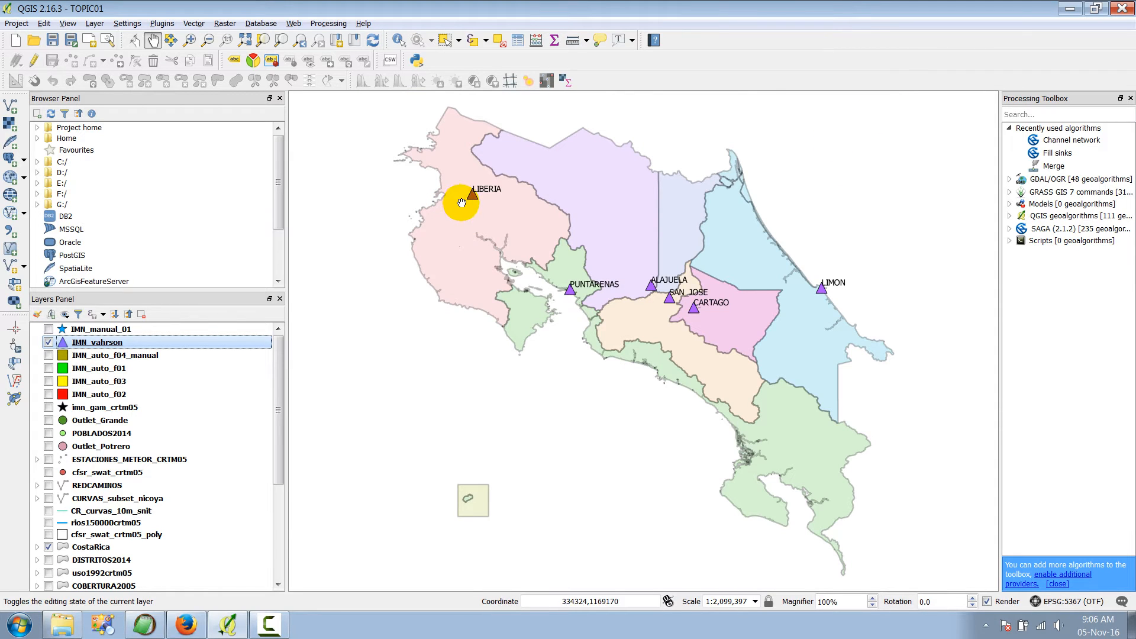
Step: Hide IMN_vahrson and make the imn_gam_crtm05 stations visible on the map
{"action": "left_click", "coordinate": [49, 343]}
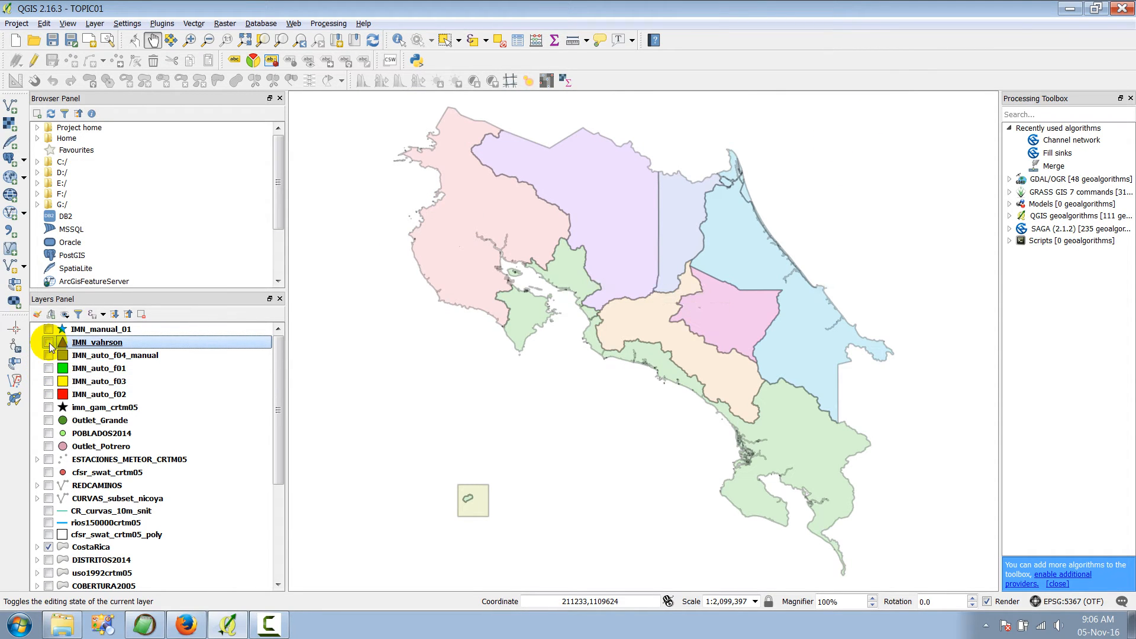
{"action": "left_click", "coordinate": [48, 407]}
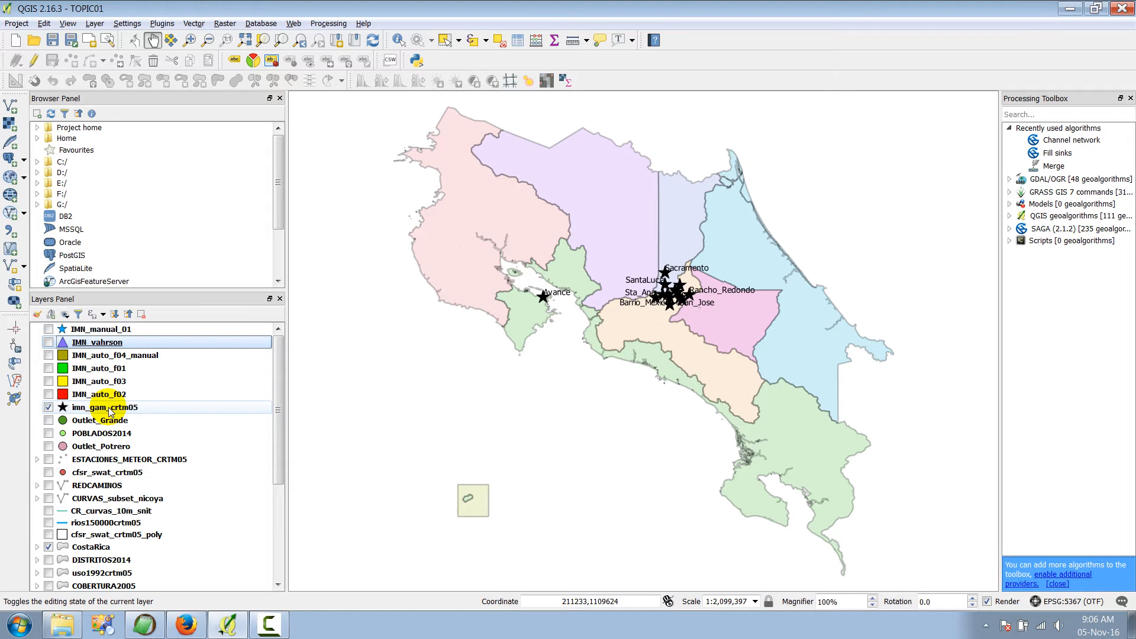
Step: Review the source link and description in the imn_gam_crtm05 layer's metadata abstract, and close without saving changes
{"action": "mouse_move", "coordinate": [108, 407]}
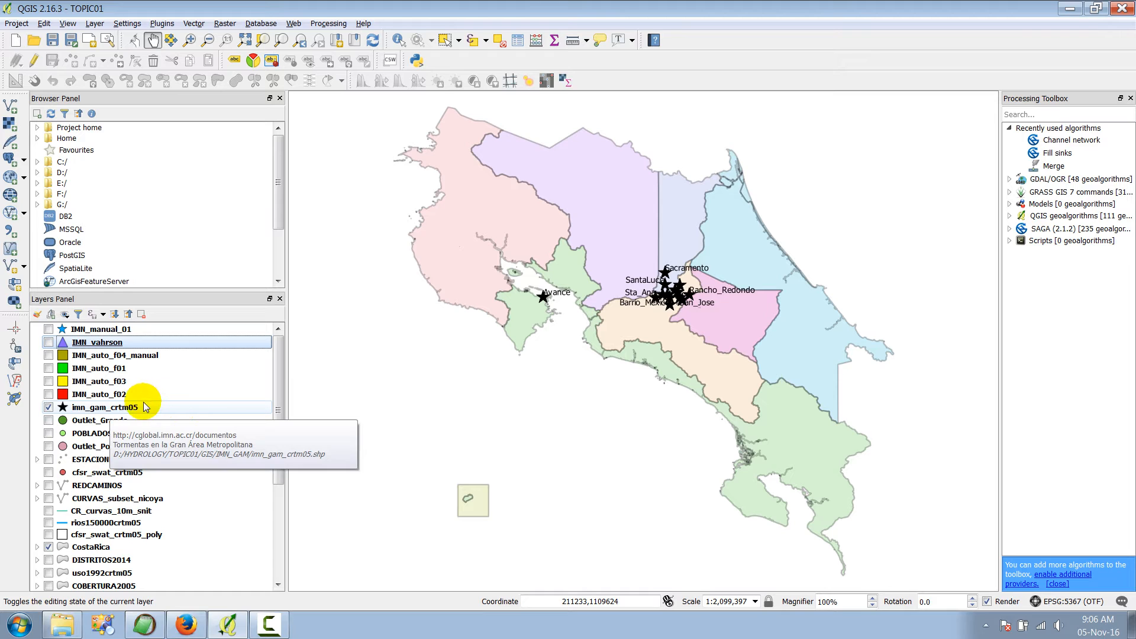
{"action": "right_click", "coordinate": [144, 407]}
{"action": "left_click", "coordinate": [187, 384]}
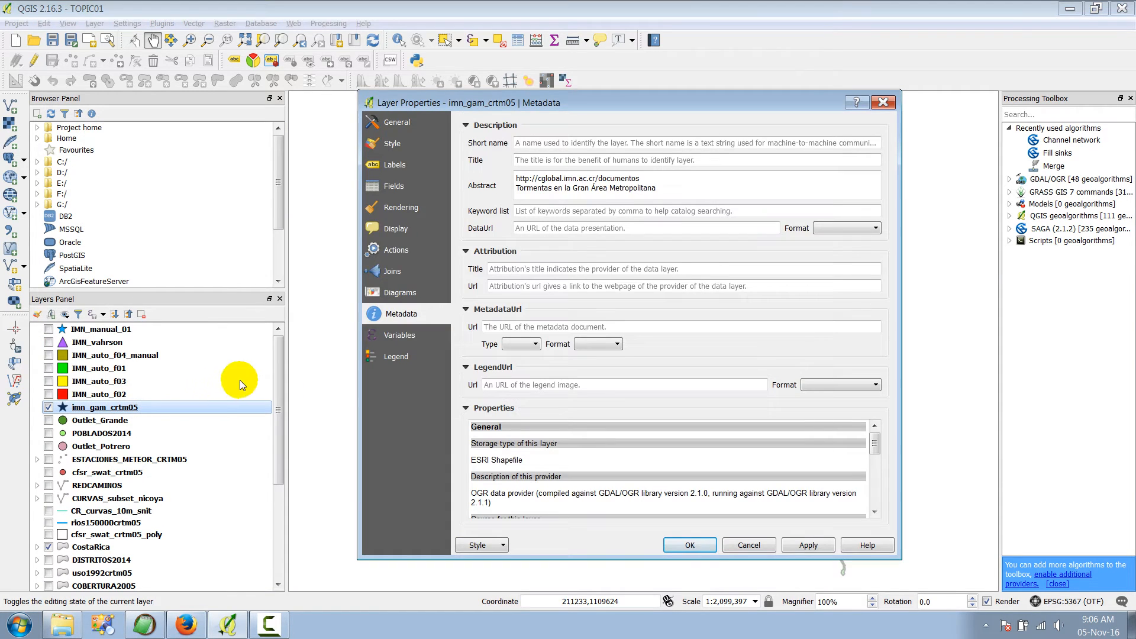
{"action": "left_click_drag", "start_coordinate": [520, 190], "coordinate": [666, 187]}
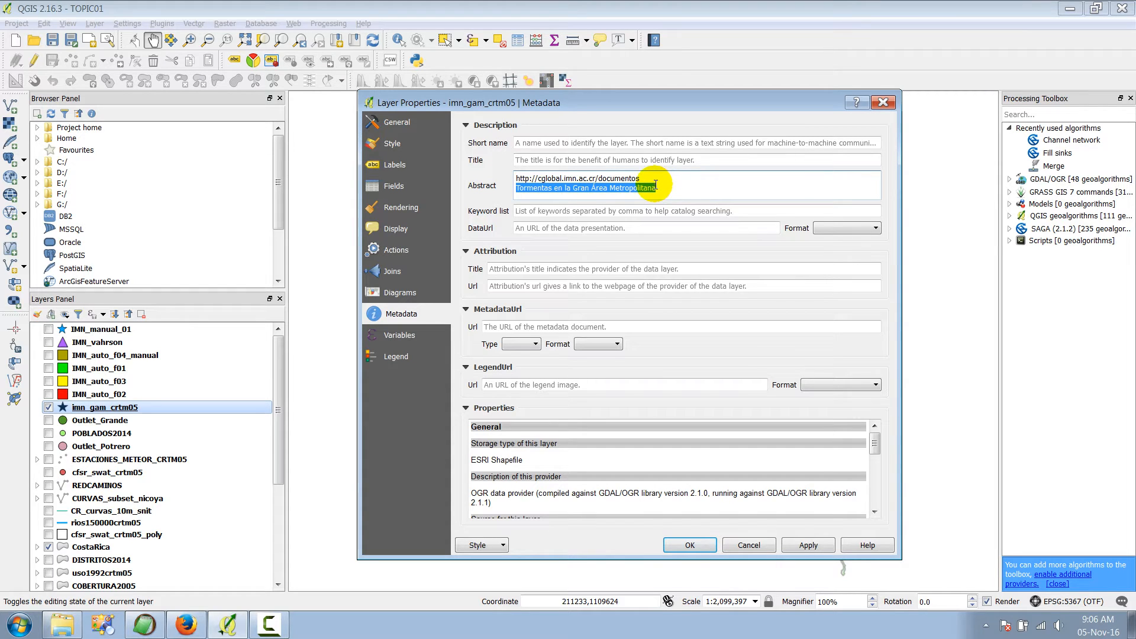
{"action": "left_click", "coordinate": [664, 187]}
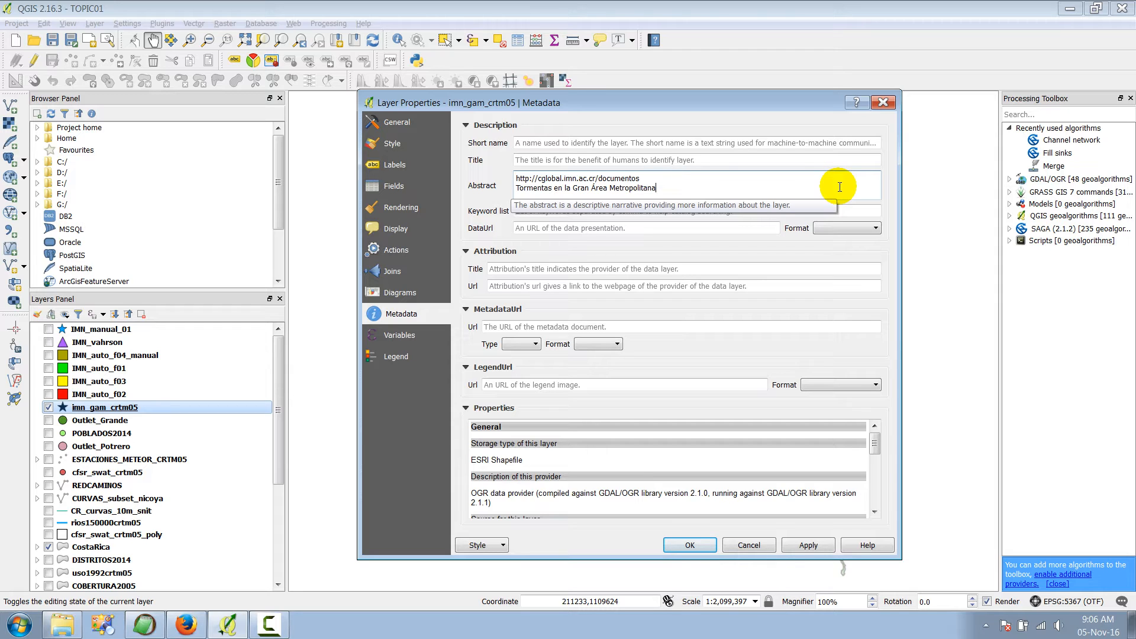
{"action": "left_click", "coordinate": [878, 106]}
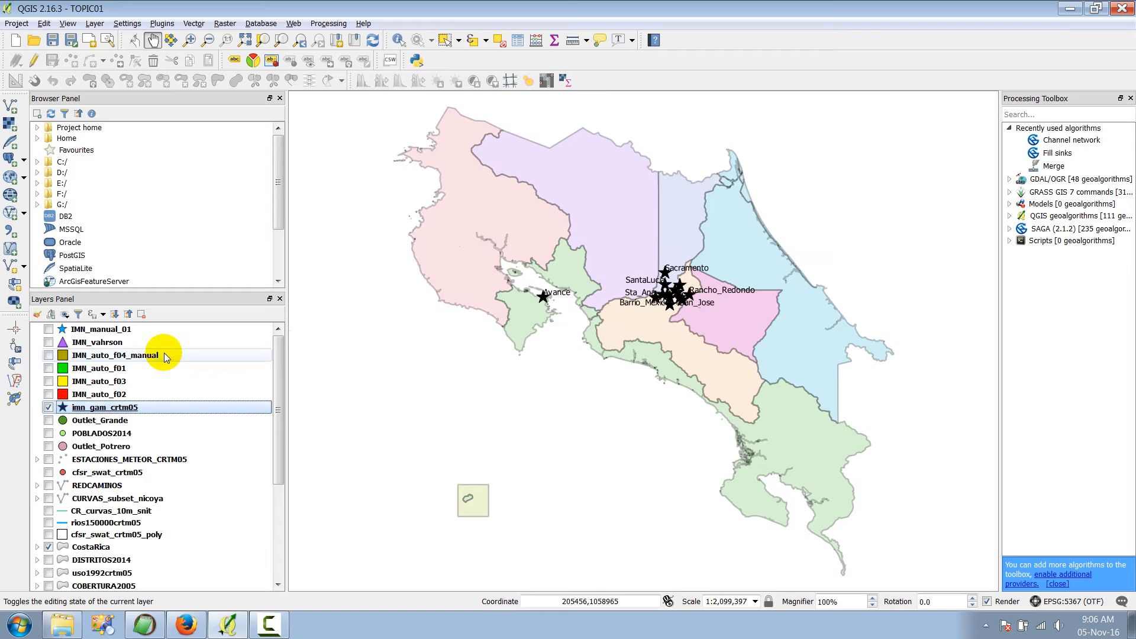
Step: Hide imn_gam_crtm05 and make the Outlet_Grande and Outlet_Potrero layers visible
{"action": "left_click", "coordinate": [48, 408]}
{"action": "left_click", "coordinate": [49, 421]}
{"action": "left_click", "coordinate": [49, 446]}
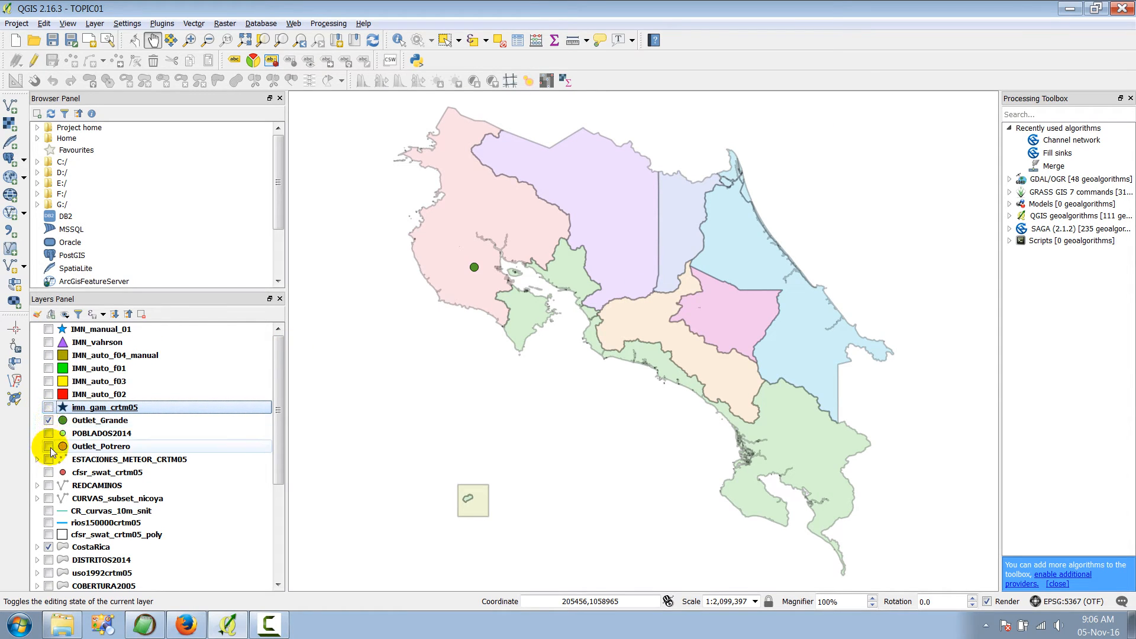
Step: Move the Outlet_Potrero layer directly beneath Outlet_Grande in the layer order and save the project
{"action": "left_click", "coordinate": [89, 450]}
{"action": "left_click_drag", "start_coordinate": [90, 452], "coordinate": [77, 427]}
{"action": "left_click", "coordinate": [52, 39]}
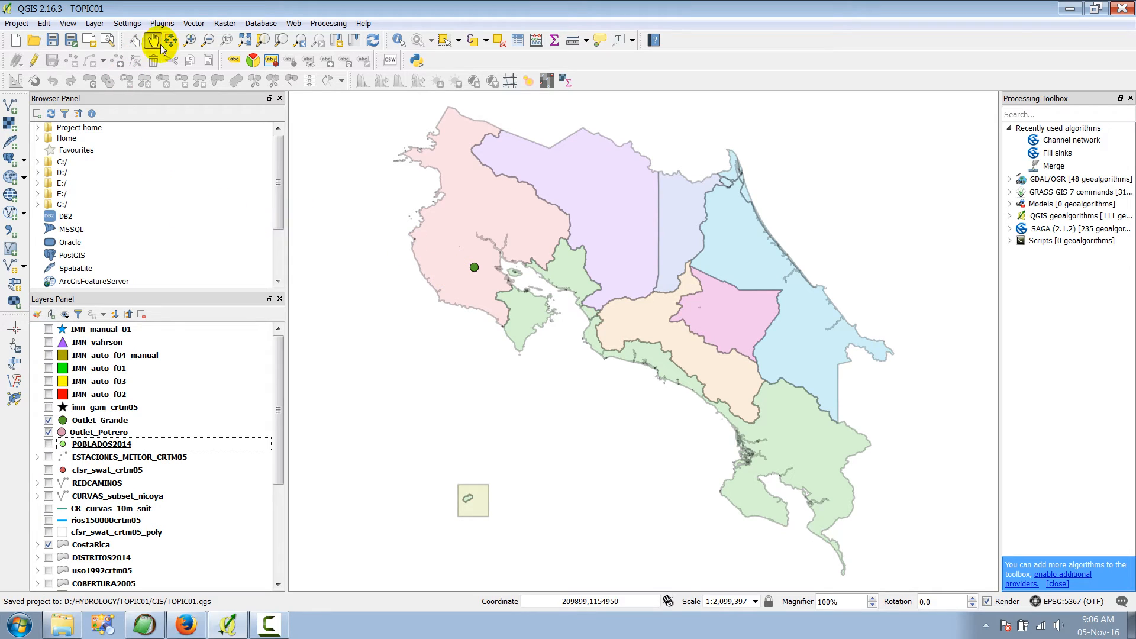
Step: Zoom in on the Outlet_Grande and Outlet_Potrero points and check the source details of the Outlet_Grande layer
{"action": "left_click", "coordinate": [190, 40]}
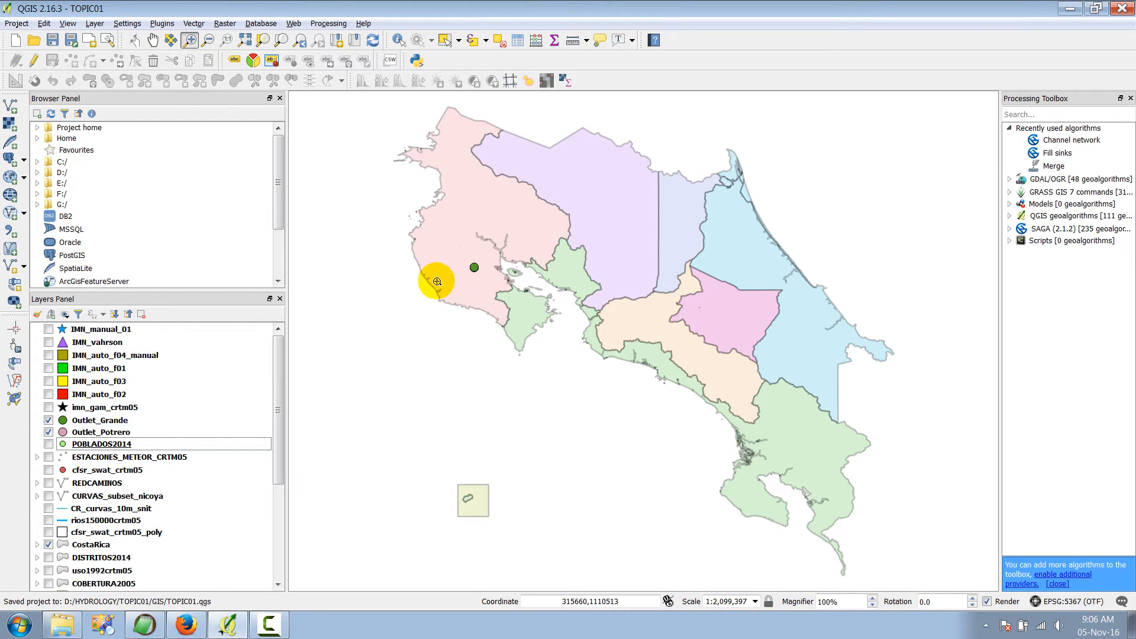
{"action": "left_click_drag", "start_coordinate": [456, 253], "coordinate": [498, 289]}
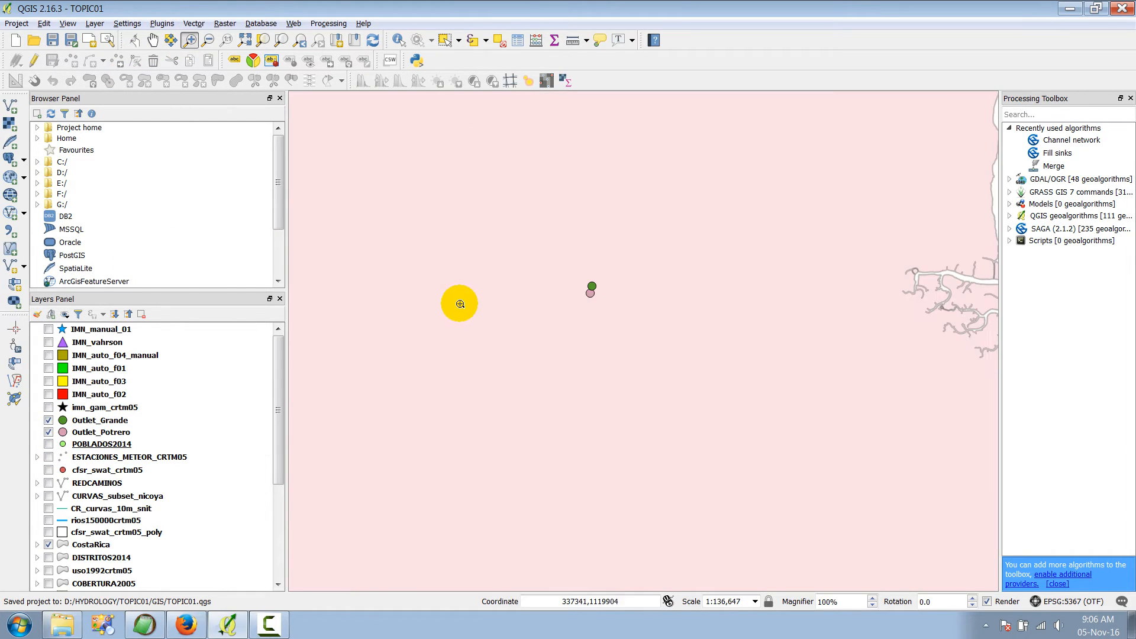
{"action": "left_click_drag", "start_coordinate": [557, 264], "coordinate": [644, 329]}
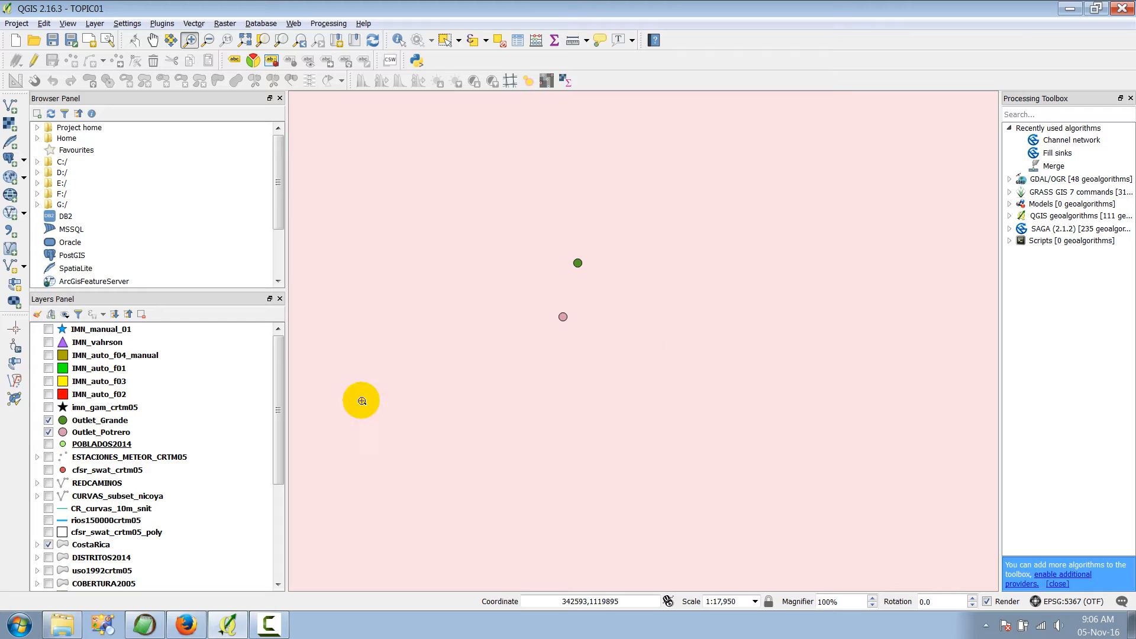
{"action": "left_click", "coordinate": [152, 420]}
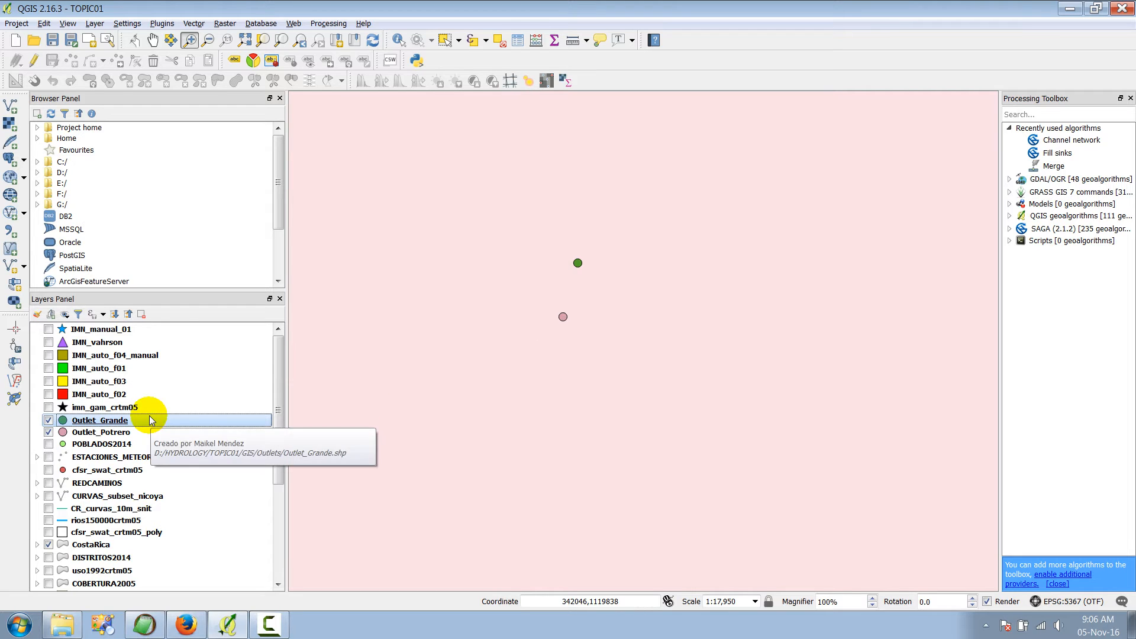
{"action": "left_click", "coordinate": [147, 432]}
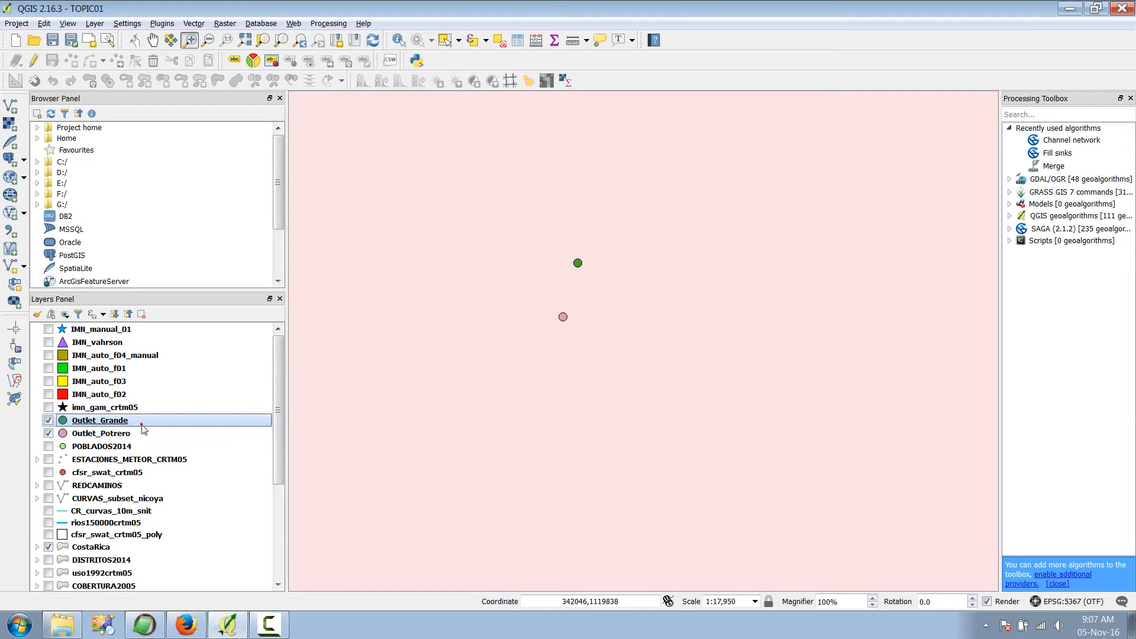
Step: Zoom the map to the full extent of the CostaRica layer
{"action": "left_click", "coordinate": [140, 421]}
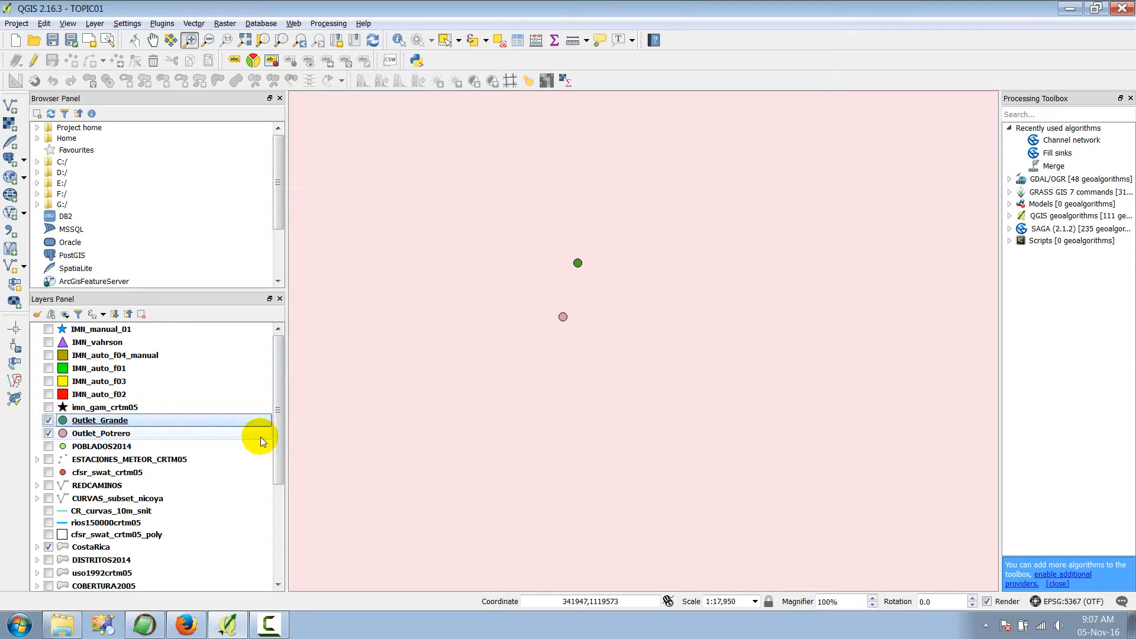
{"action": "scroll", "coordinate": [276, 444], "scroll_direction": "down", "scroll_amount": 2}
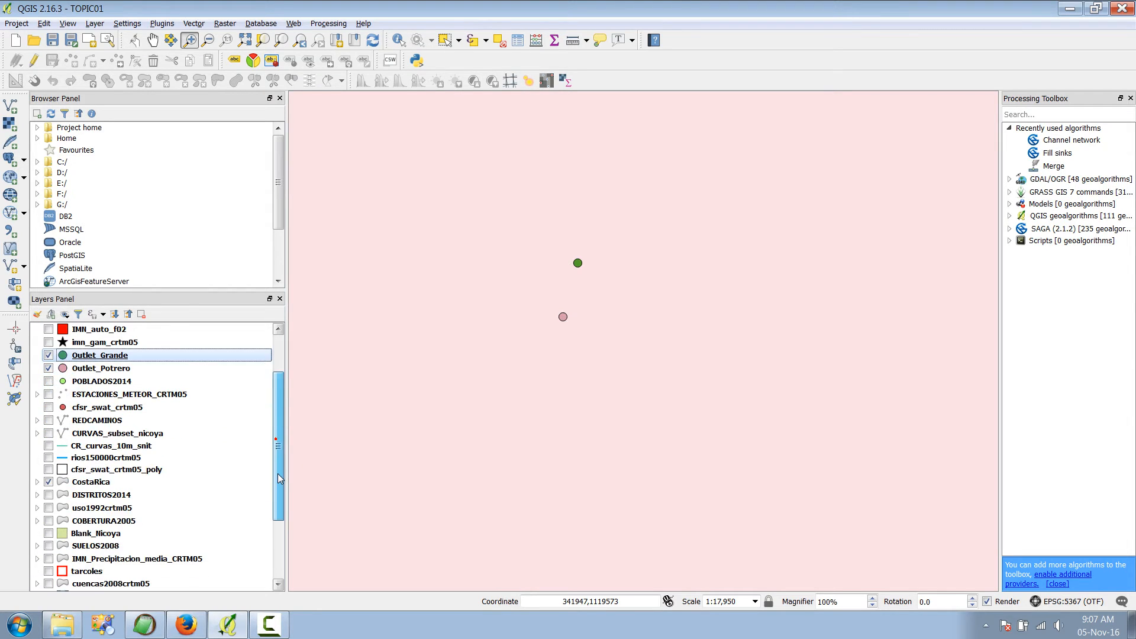
{"action": "right_click", "coordinate": [97, 483]}
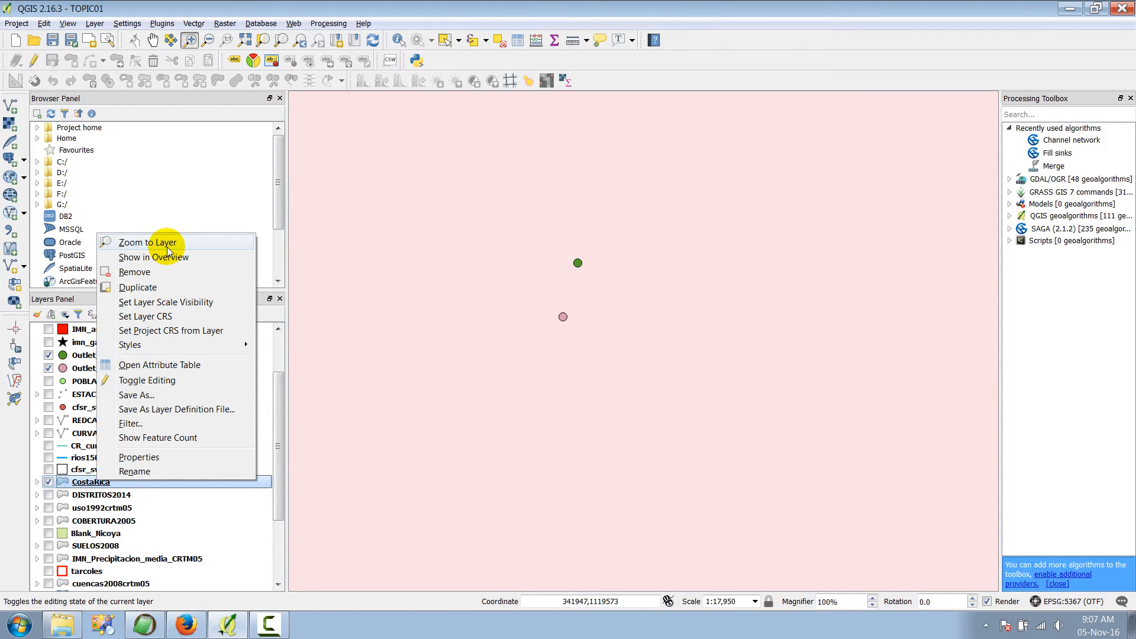
{"action": "left_click", "coordinate": [147, 242]}
Step: Hide the Outlet_Potrero and Outlet_Grande layers and make the POBLADOS2014 layer visible
{"action": "left_click", "coordinate": [49, 368]}
{"action": "left_click", "coordinate": [49, 355]}
{"action": "left_click", "coordinate": [49, 381]}
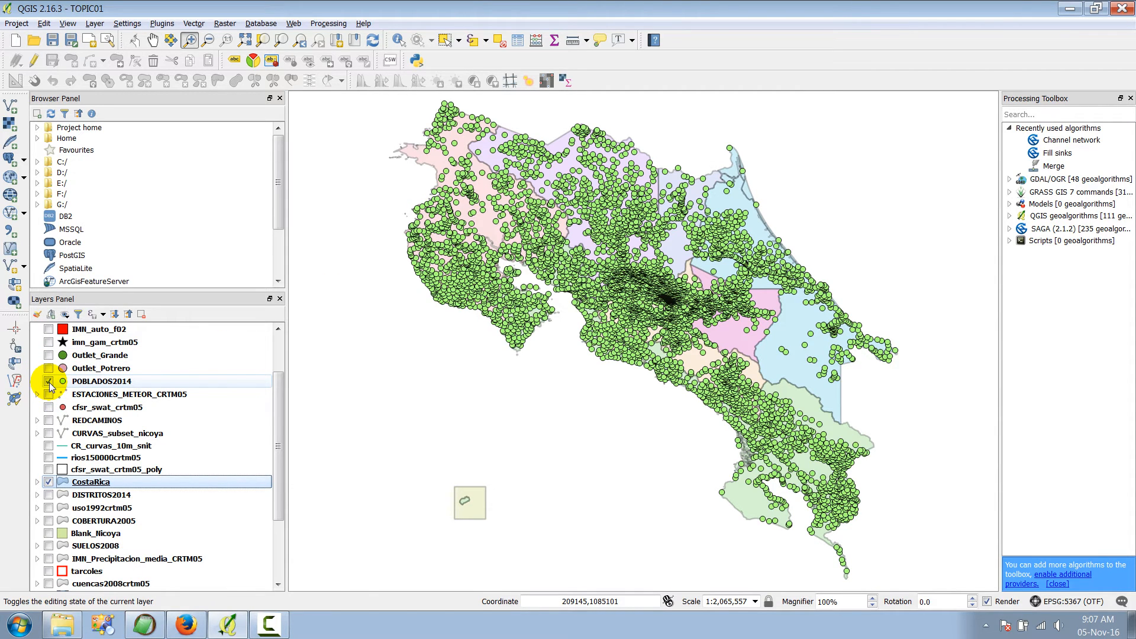
Step: Review the source in the POBLADOS2014 layer's metadata abstract and inspect its attribute table, closing both without changes
{"action": "right_click", "coordinate": [109, 382]}
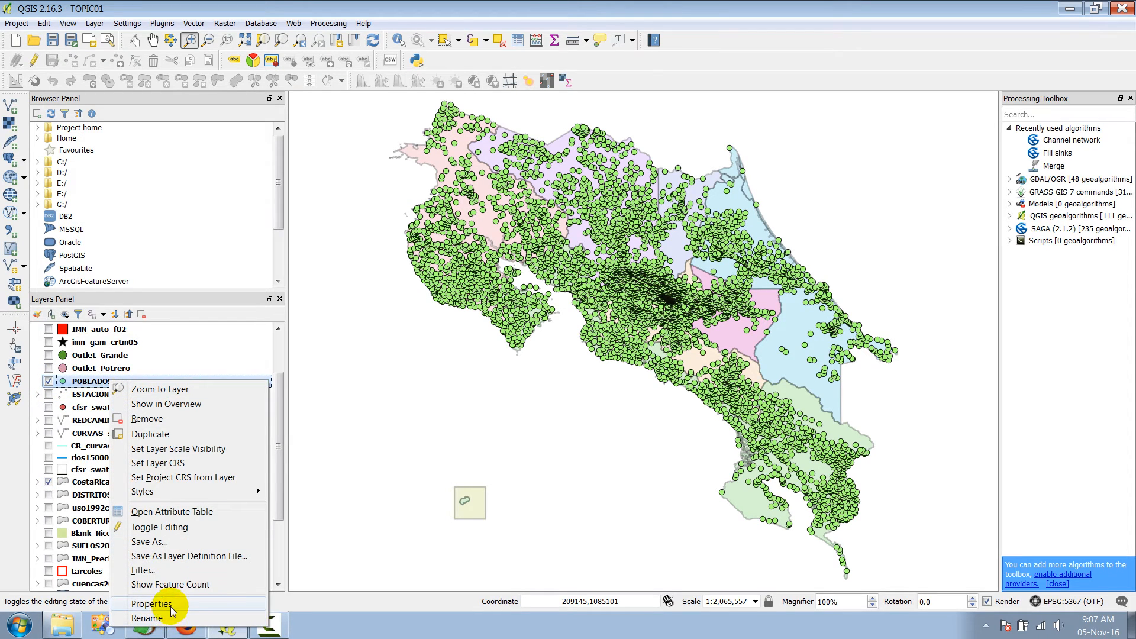
{"action": "left_click", "coordinate": [171, 607]}
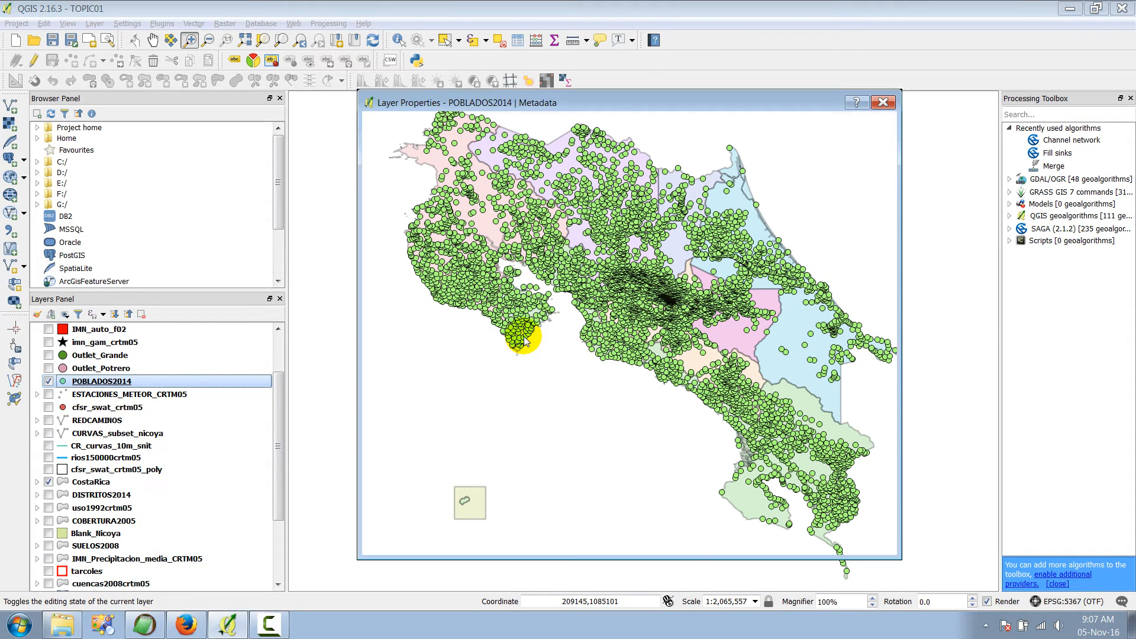
{"action": "left_click_drag", "start_coordinate": [513, 188], "coordinate": [624, 188]}
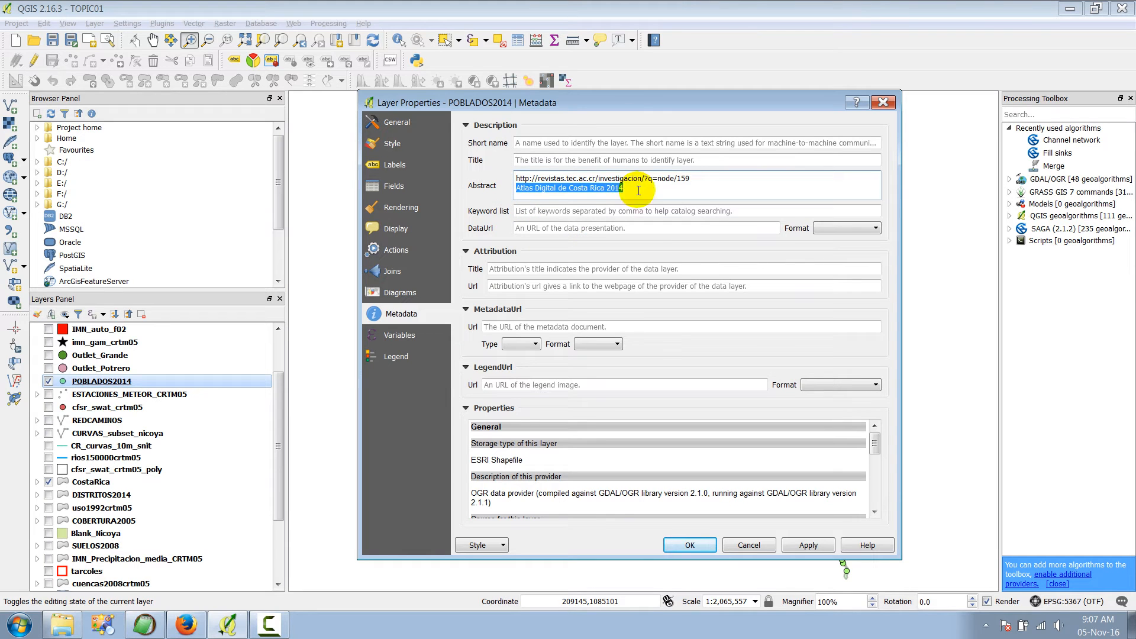
{"action": "left_click", "coordinate": [884, 103]}
{"action": "left_click", "coordinate": [517, 38]}
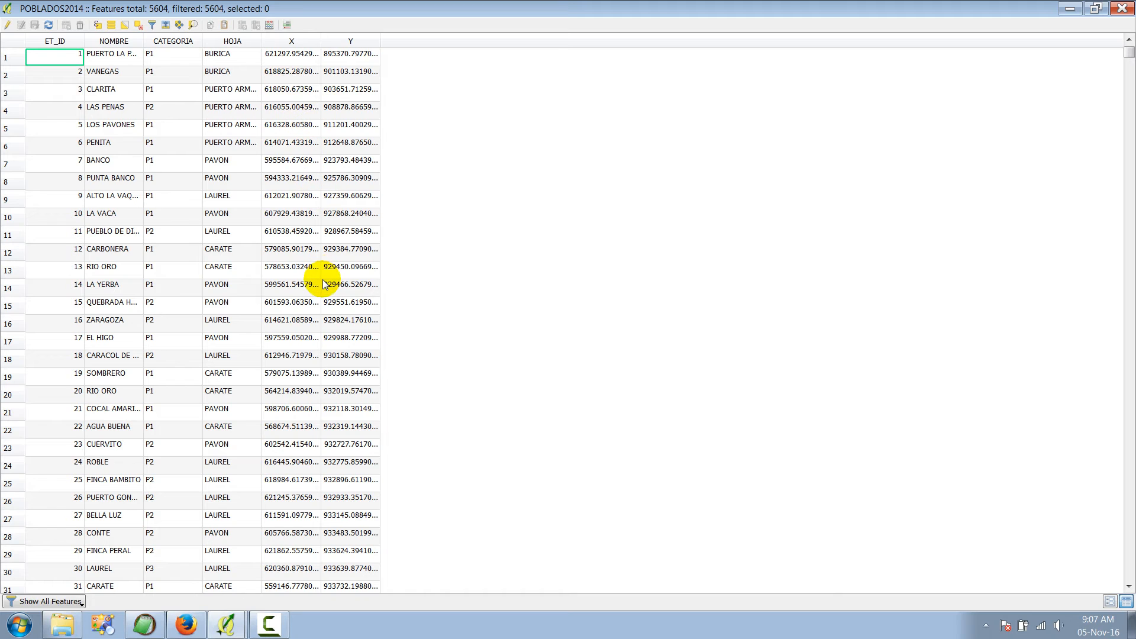
{"action": "left_click", "coordinate": [1123, 7]}
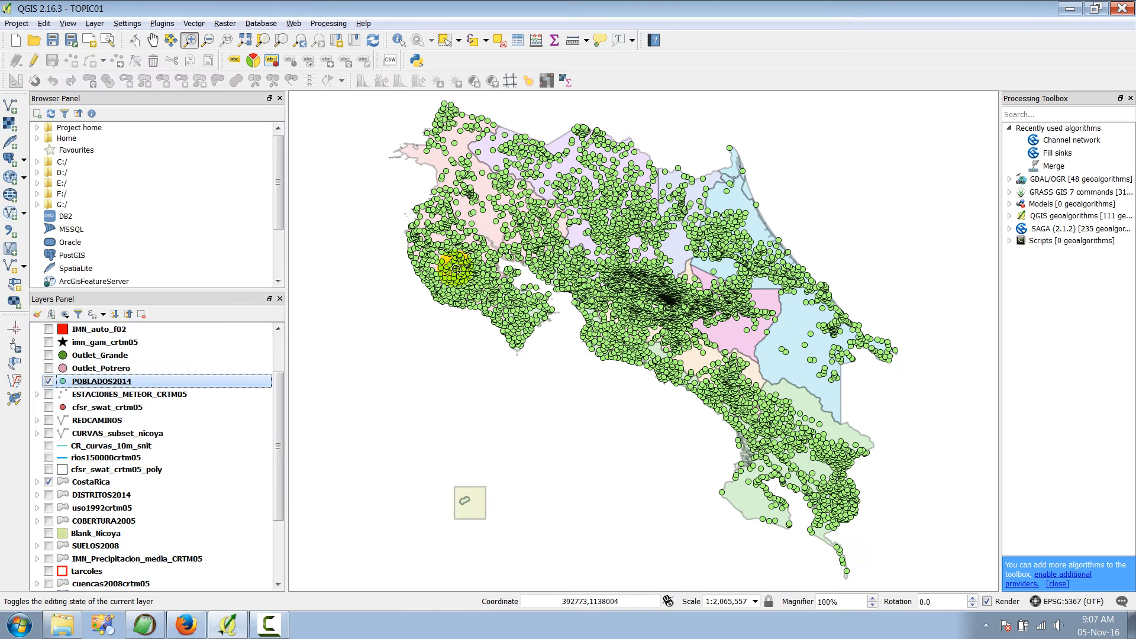
Step: Hide POBLADOS2014, make ESTACIONES_METEOR_CRTM05 visible and expand its legend to list the institution categories
{"action": "left_click", "coordinate": [48, 382]}
{"action": "left_click", "coordinate": [48, 394]}
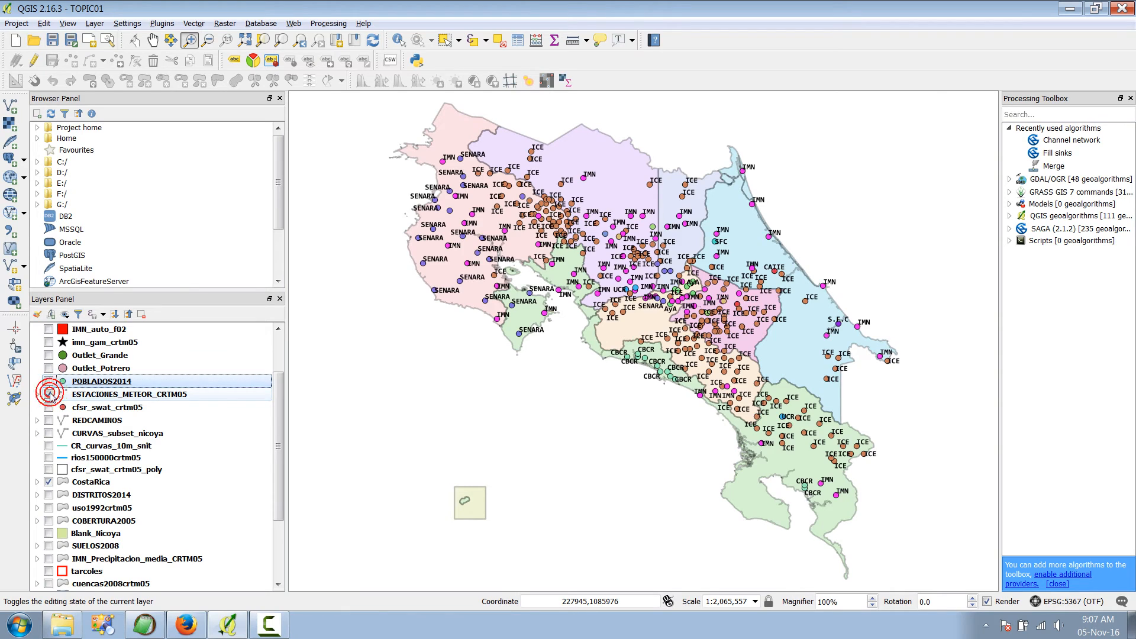
{"action": "left_click", "coordinate": [135, 395]}
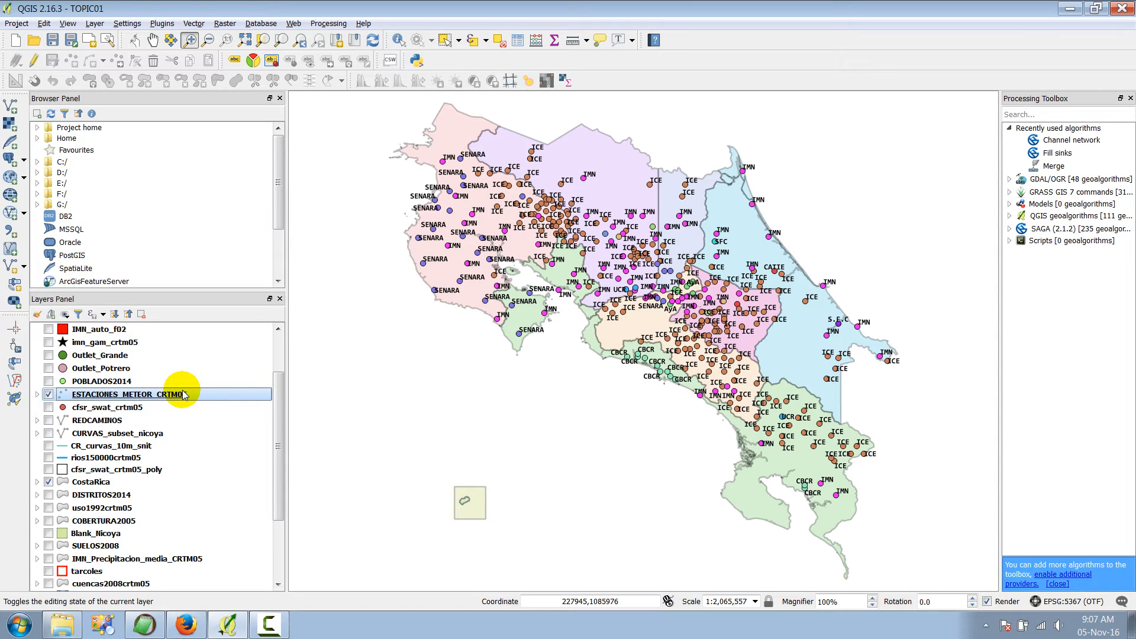
{"action": "left_click", "coordinate": [38, 395]}
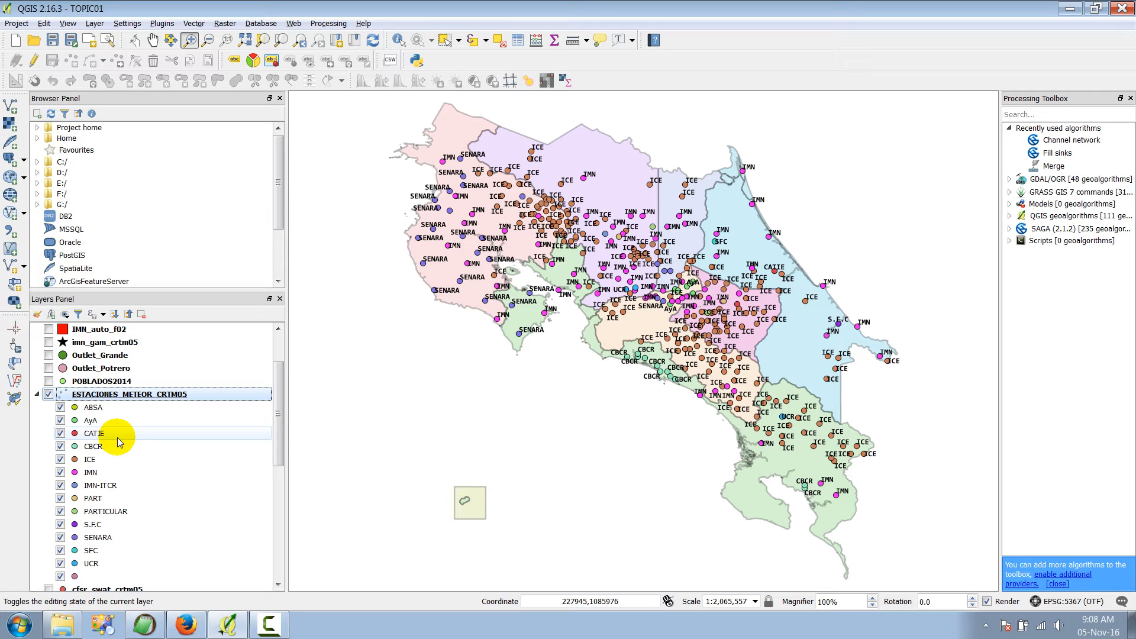
Step: Check the style categories and label settings of the ESTACIONES_METEOR_CRTM05 layer and close its properties without changes
{"action": "double_click", "coordinate": [154, 395]}
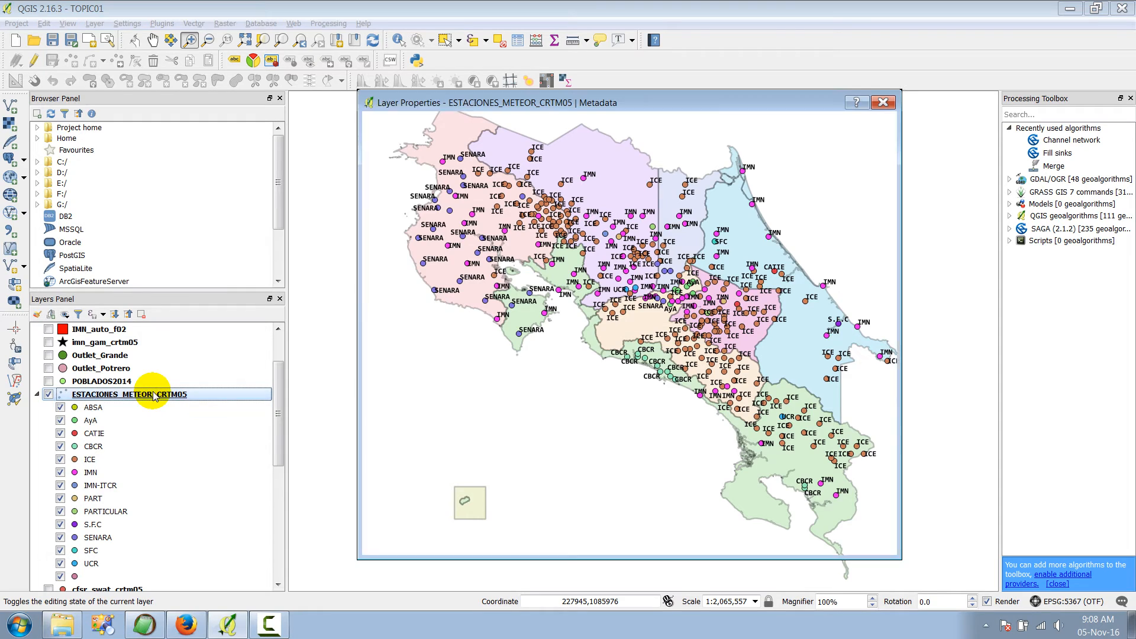
{"action": "left_click", "coordinate": [400, 147]}
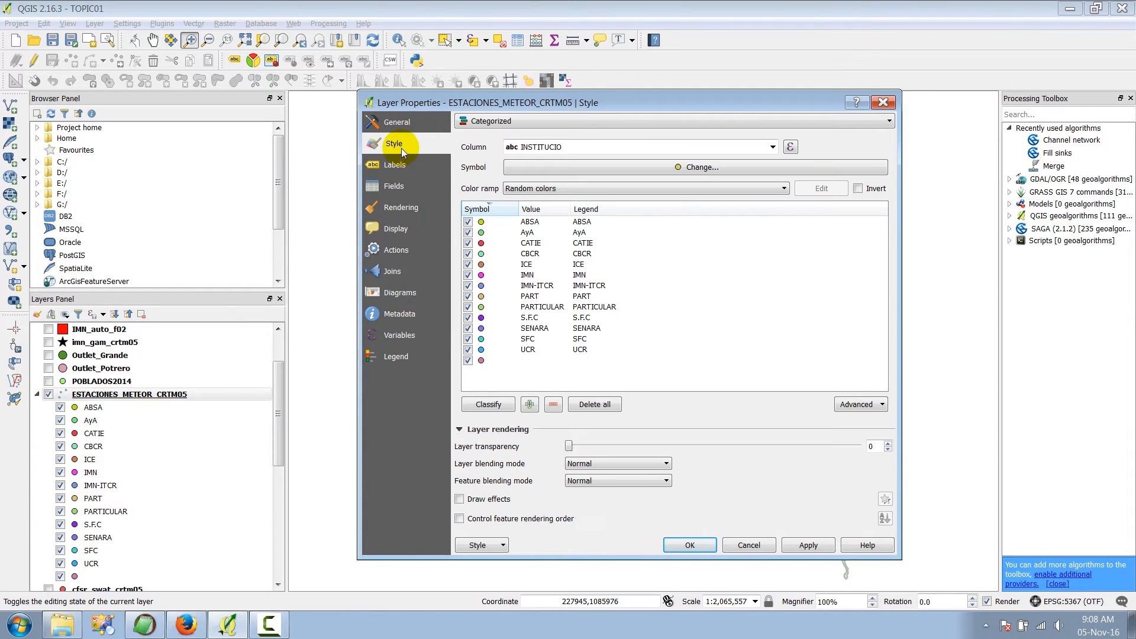
{"action": "left_click", "coordinate": [402, 167]}
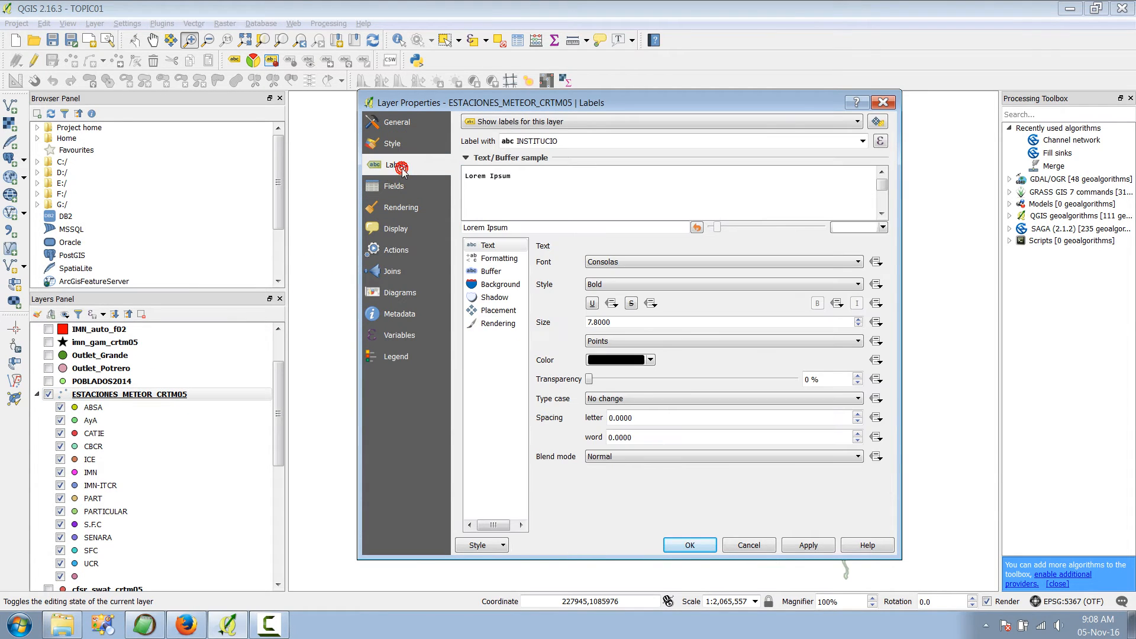
{"action": "left_click", "coordinate": [883, 103]}
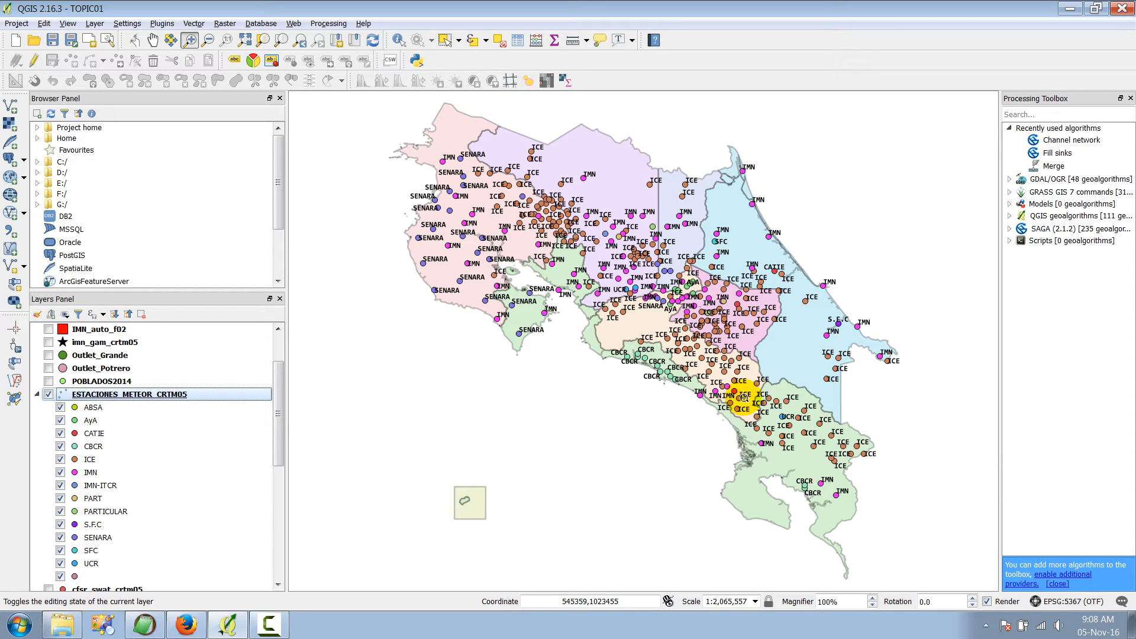
{"action": "left_click", "coordinate": [555, 219]}
{"action": "key", "text": "ctrl"}
{"action": "key", "text": "ctrl"}
{"action": "key", "text": "ctrl"}
{"action": "key", "text": "ctrl"}
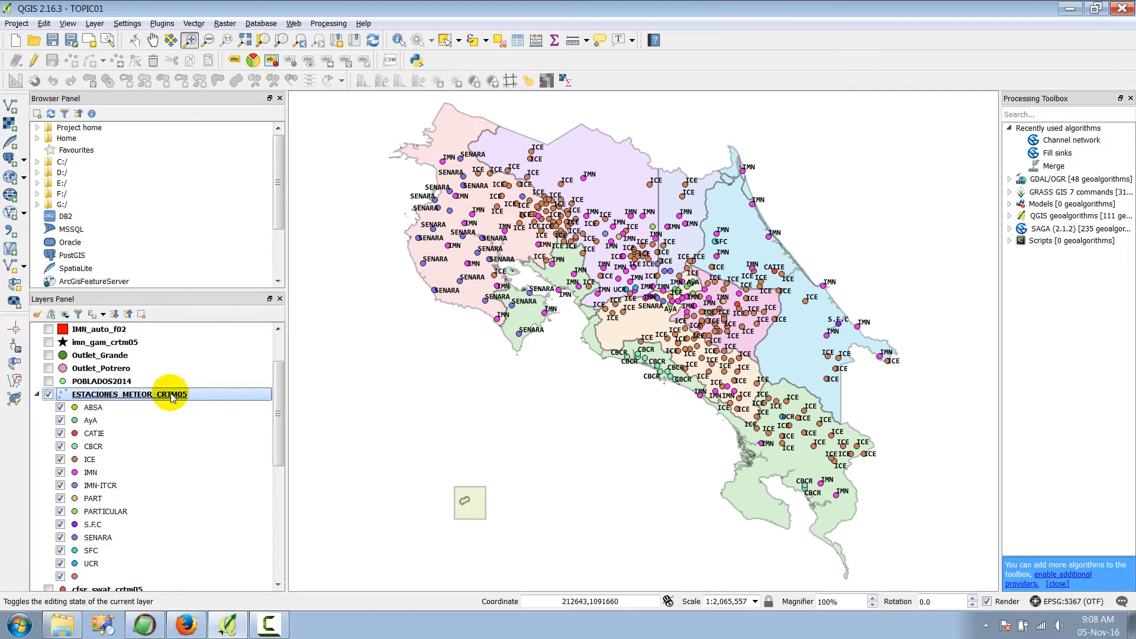
Step: Examine the station attributes and recording dates in the ESTACIONES_METEOR_CRTM05 attribute table, and close it
{"action": "left_click", "coordinate": [523, 42]}
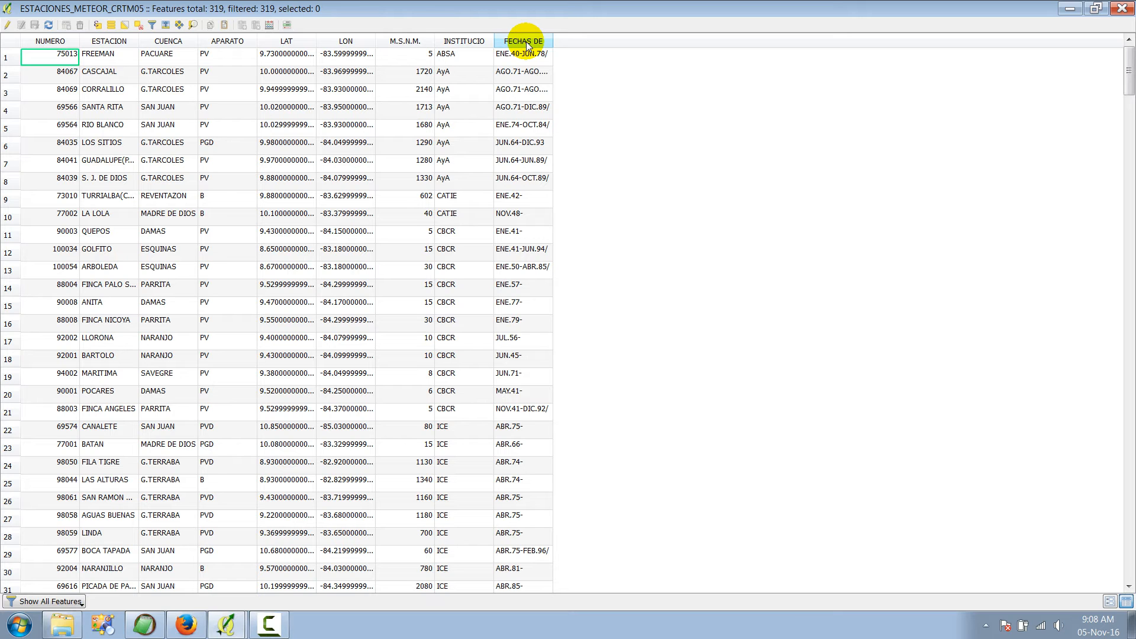
{"action": "left_click", "coordinate": [1122, 8]}
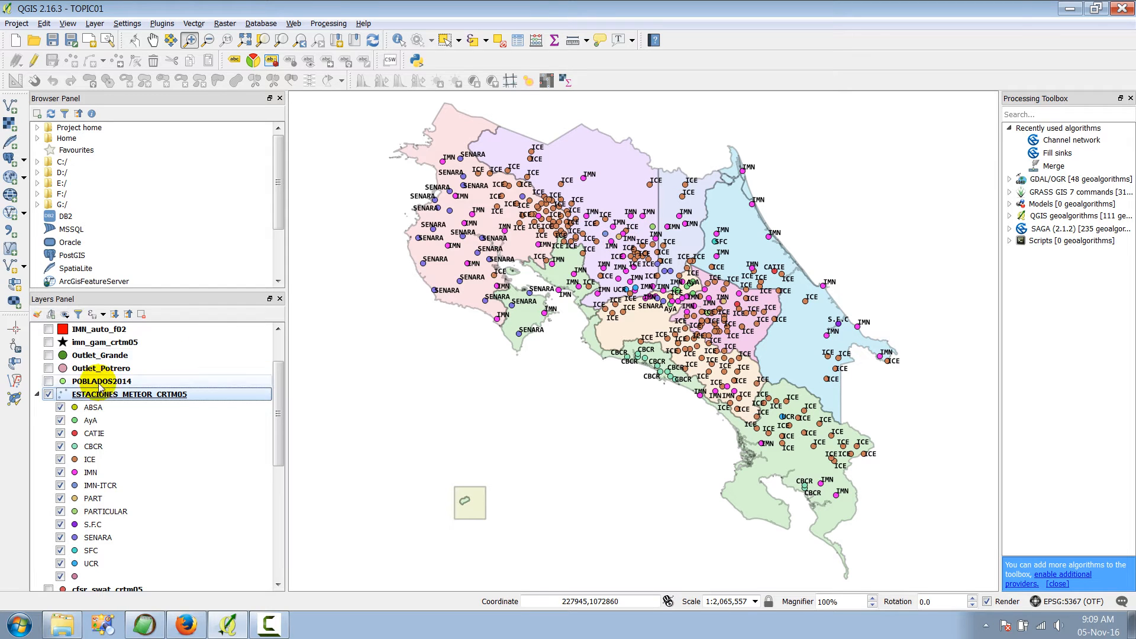
Step: Hide the ESTACIONES_METEOR_CRTM05 layer and collapse its legend
{"action": "left_click", "coordinate": [48, 395]}
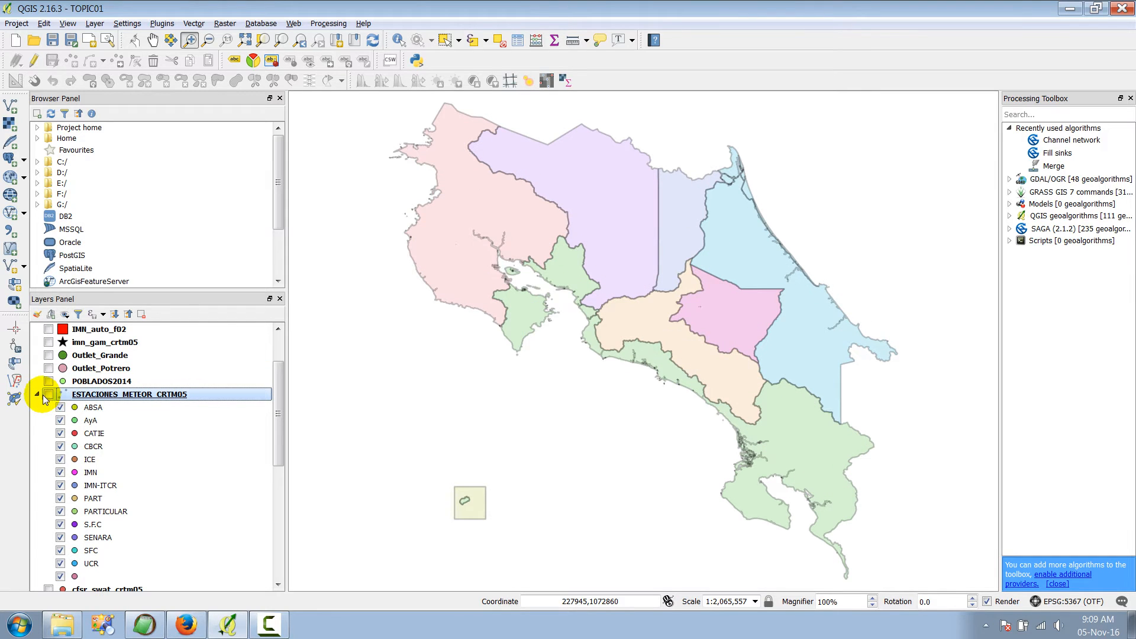
{"action": "left_click", "coordinate": [39, 394]}
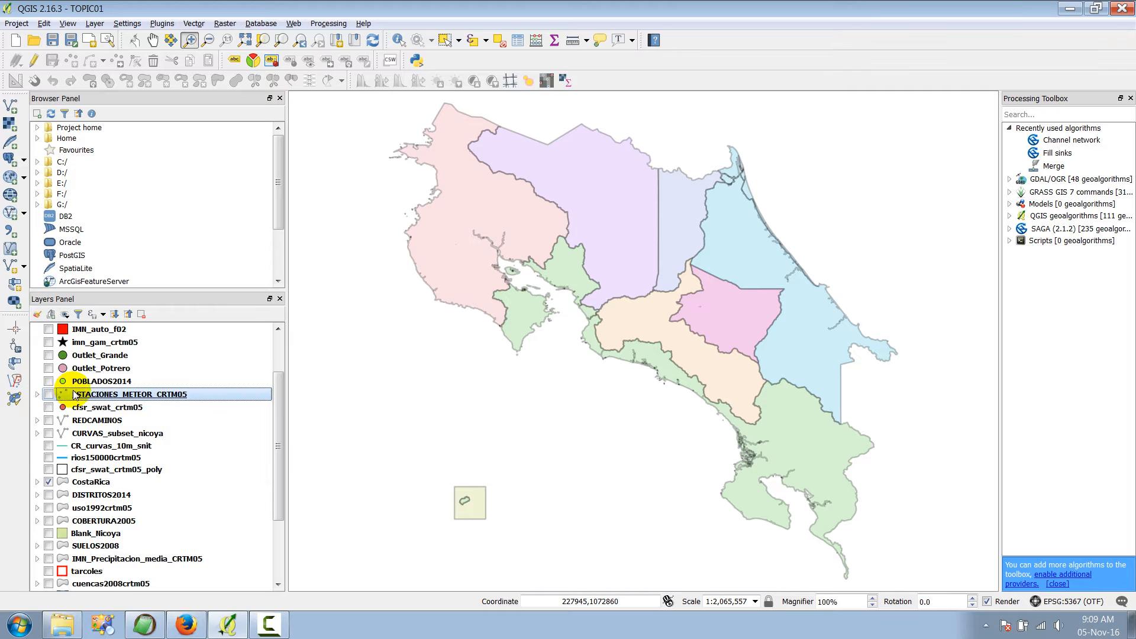
Step: Make the four IMN_auto layers, IMN_vahrson, IMN_manual_01 and imn_gam_crtm05 visible together over the CostaRica map
{"action": "scroll", "coordinate": [74, 396], "scroll_direction": "up", "scroll_amount": 2}
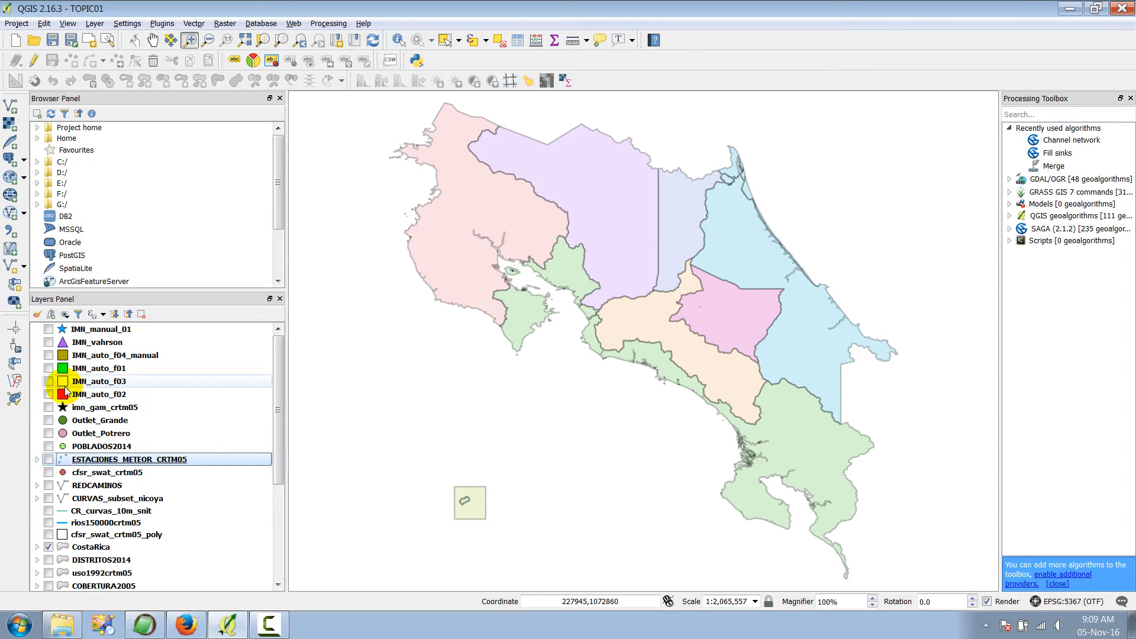
{"action": "left_click", "coordinate": [48, 381]}
{"action": "left_click", "coordinate": [48, 395]}
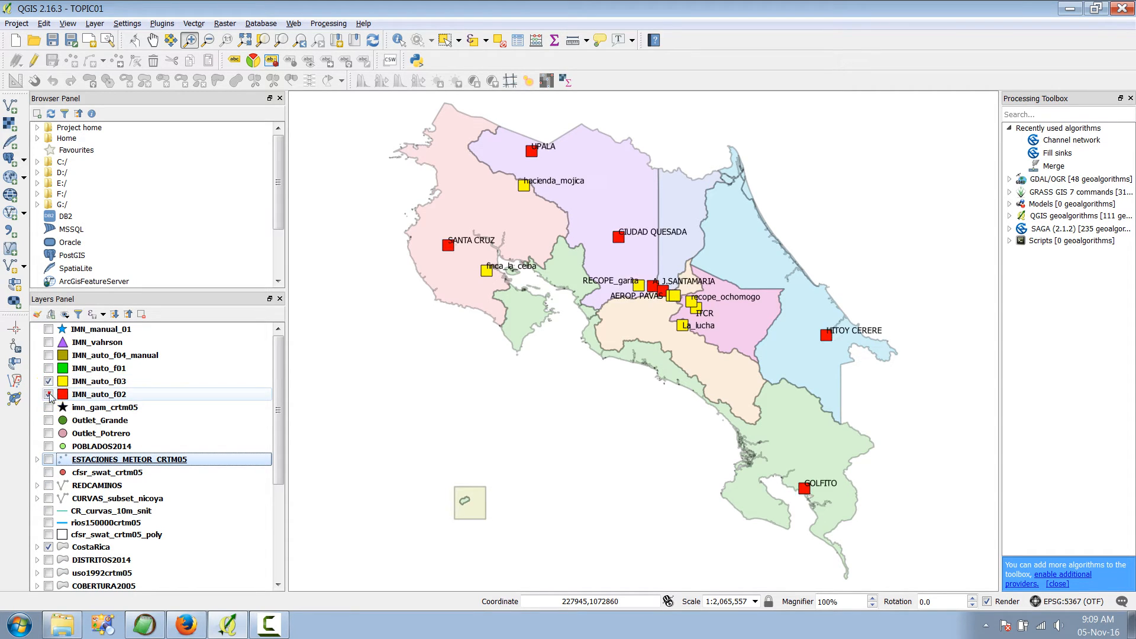
{"action": "left_click", "coordinate": [48, 369]}
{"action": "left_click", "coordinate": [48, 356]}
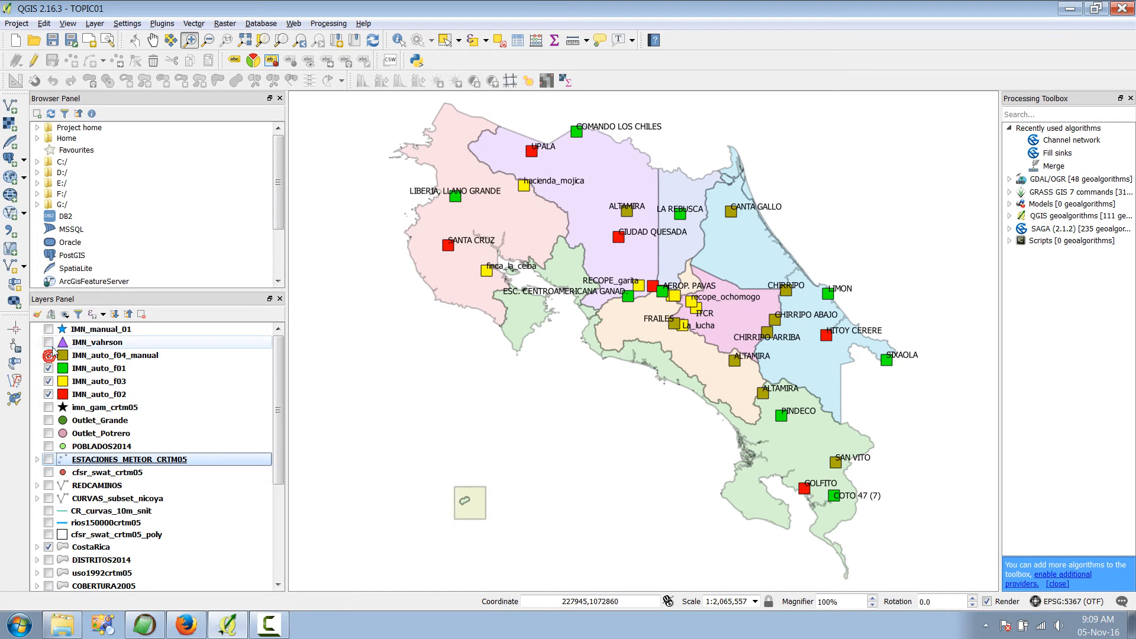
{"action": "left_click", "coordinate": [48, 342]}
{"action": "left_click", "coordinate": [48, 329]}
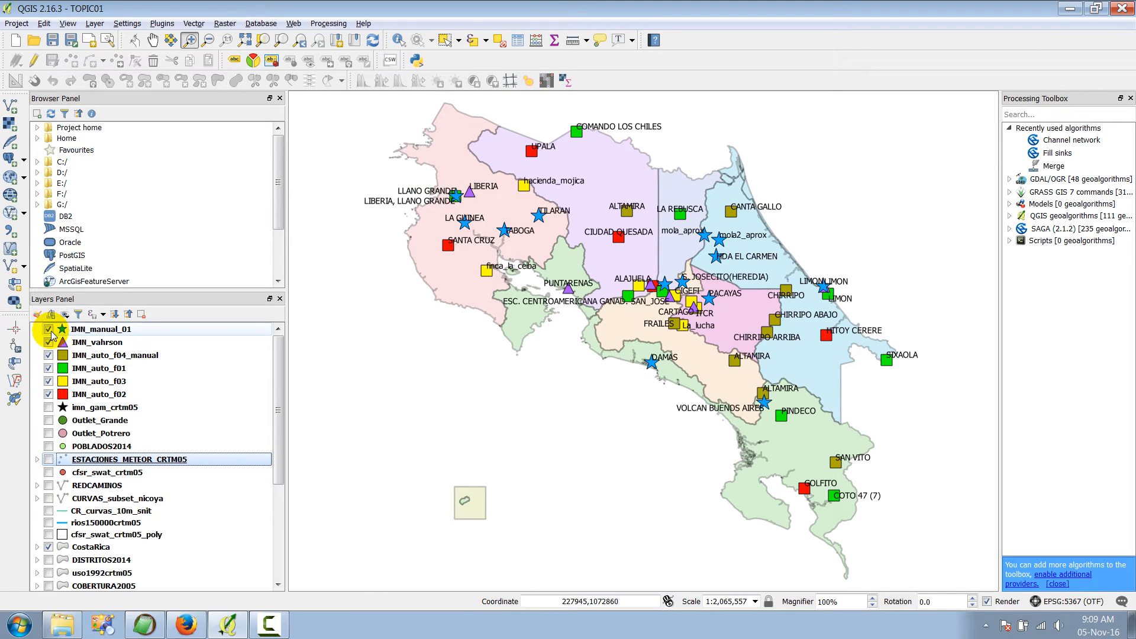
{"action": "left_click", "coordinate": [49, 407]}
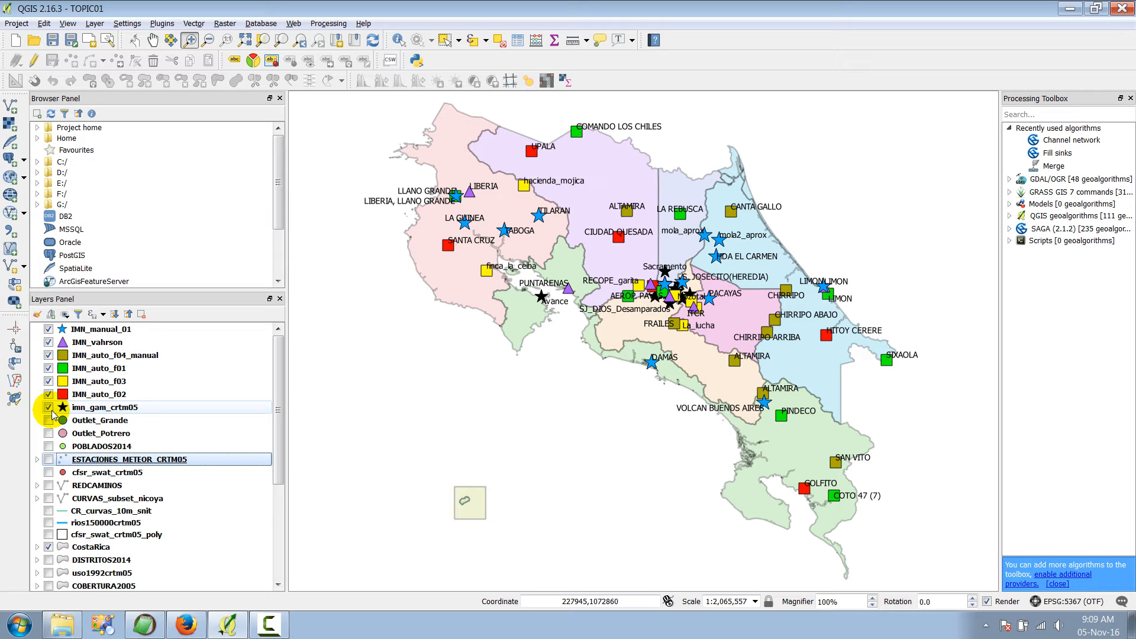
Step: Hide the four IMN_auto layers, IMN_vahrson and IMN_manual_01, leaving only the imn_gam_crtm05 stations displayed over CostaRica
{"action": "left_click", "coordinate": [49, 394]}
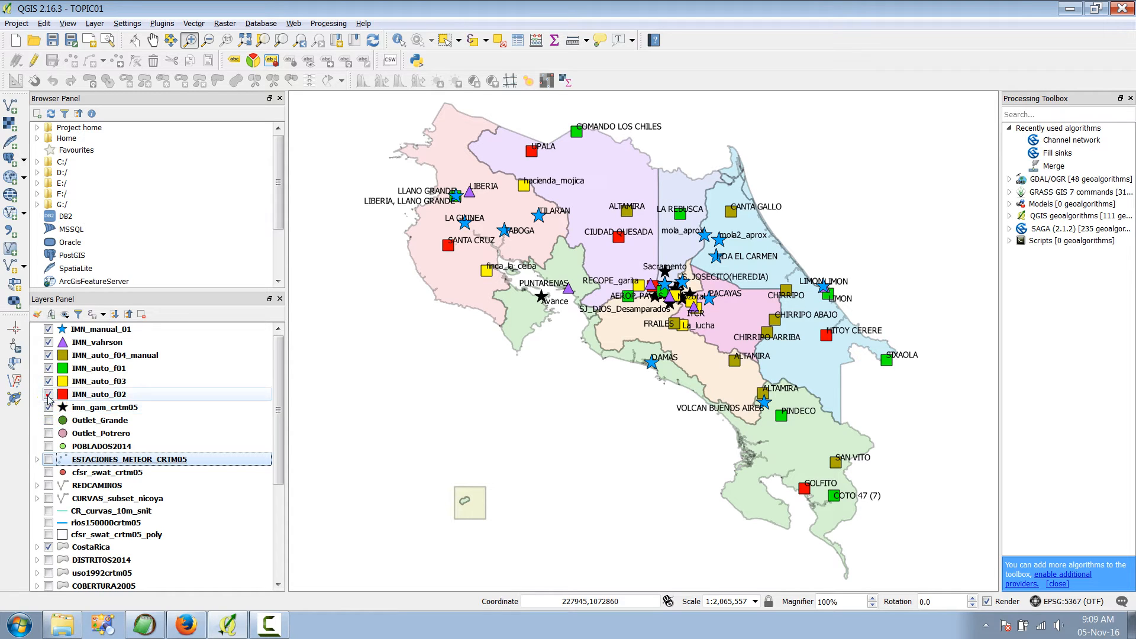
{"action": "left_click", "coordinate": [49, 381]}
{"action": "left_click", "coordinate": [49, 368]}
{"action": "left_click", "coordinate": [49, 356]}
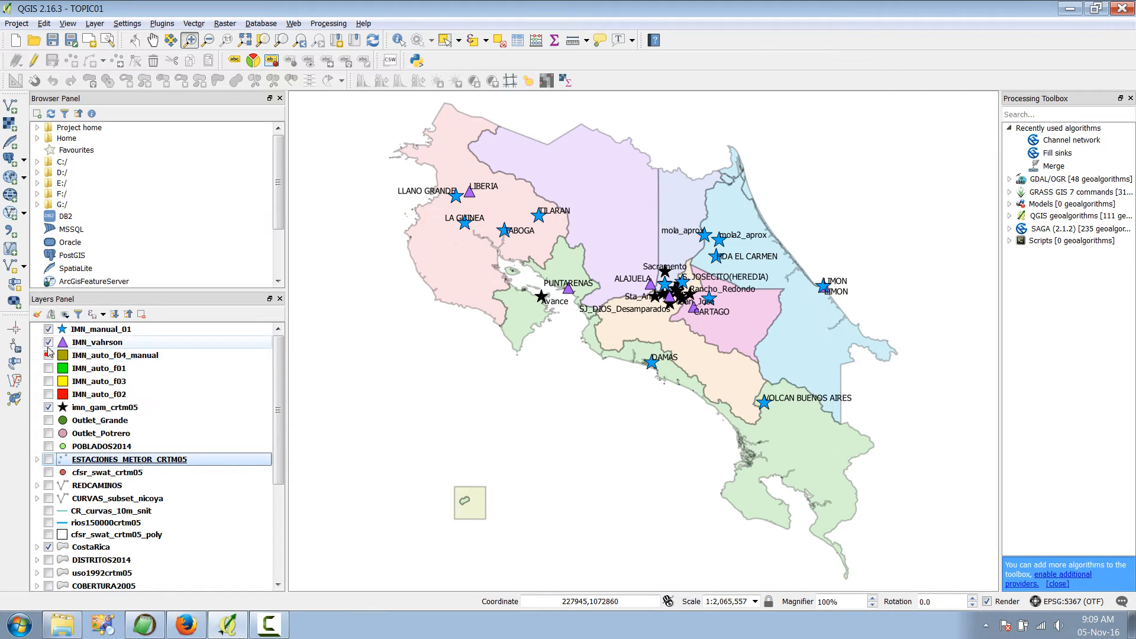
{"action": "left_click", "coordinate": [48, 342]}
{"action": "left_click", "coordinate": [49, 329]}
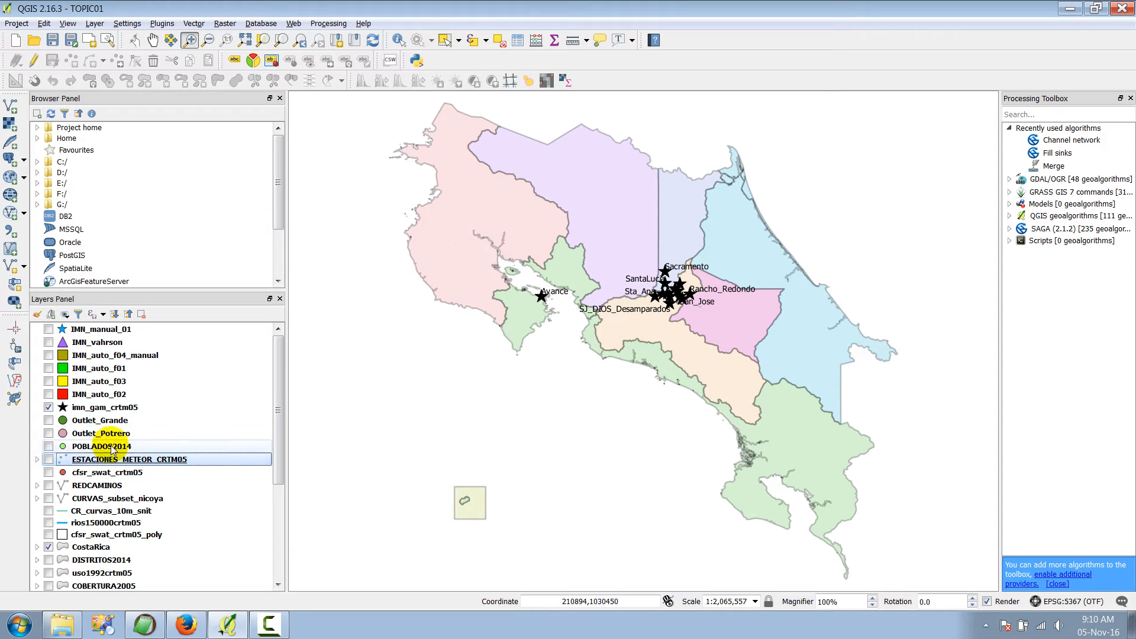
Step: Hide imn_gam_crtm05, then make the cfsr_swat_crtm05 grid point layer visible and select it
{"action": "left_click", "coordinate": [48, 407]}
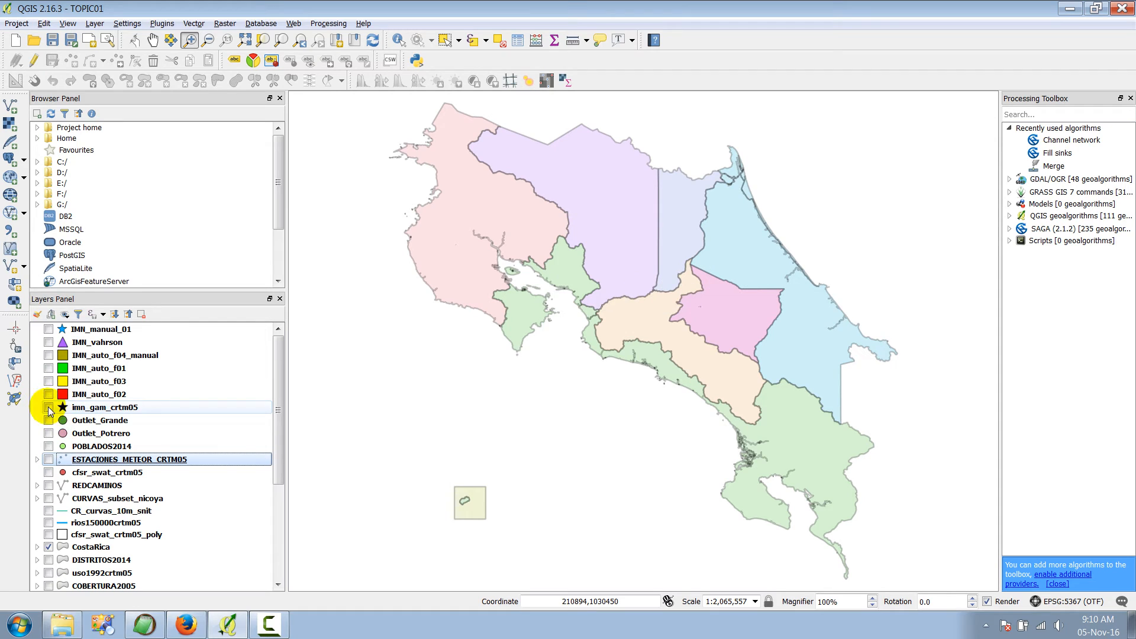
{"action": "left_click", "coordinate": [49, 472]}
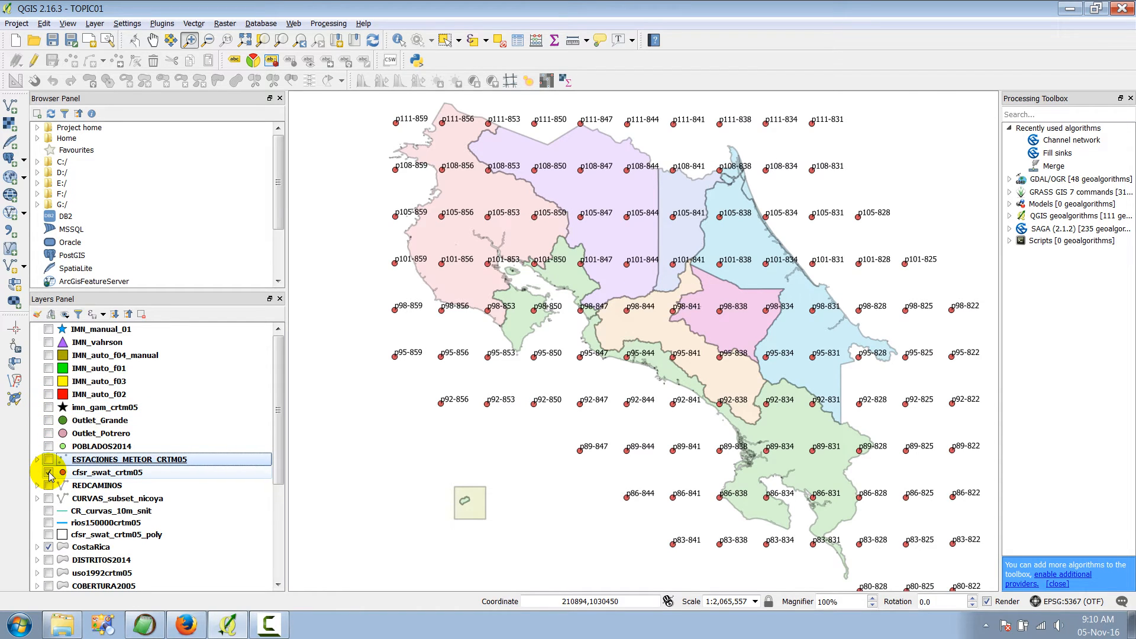
{"action": "left_click", "coordinate": [86, 474]}
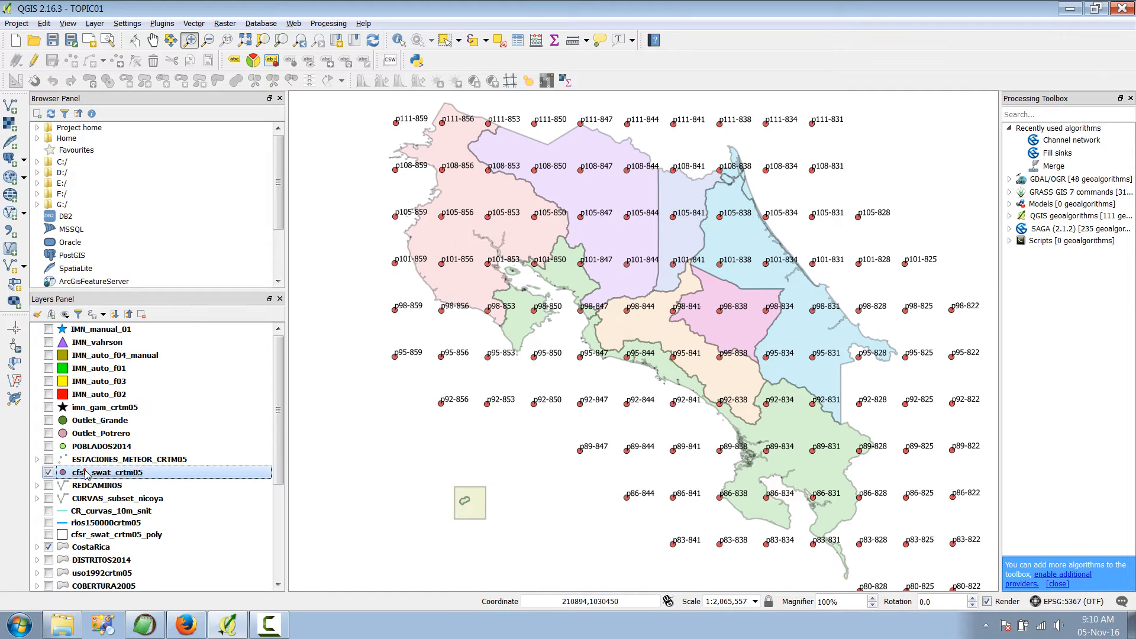
Step: Read the source links in the metadata abstract of the cfsr_swat_crtm05 layer and close its properties
{"action": "right_click", "coordinate": [123, 477]}
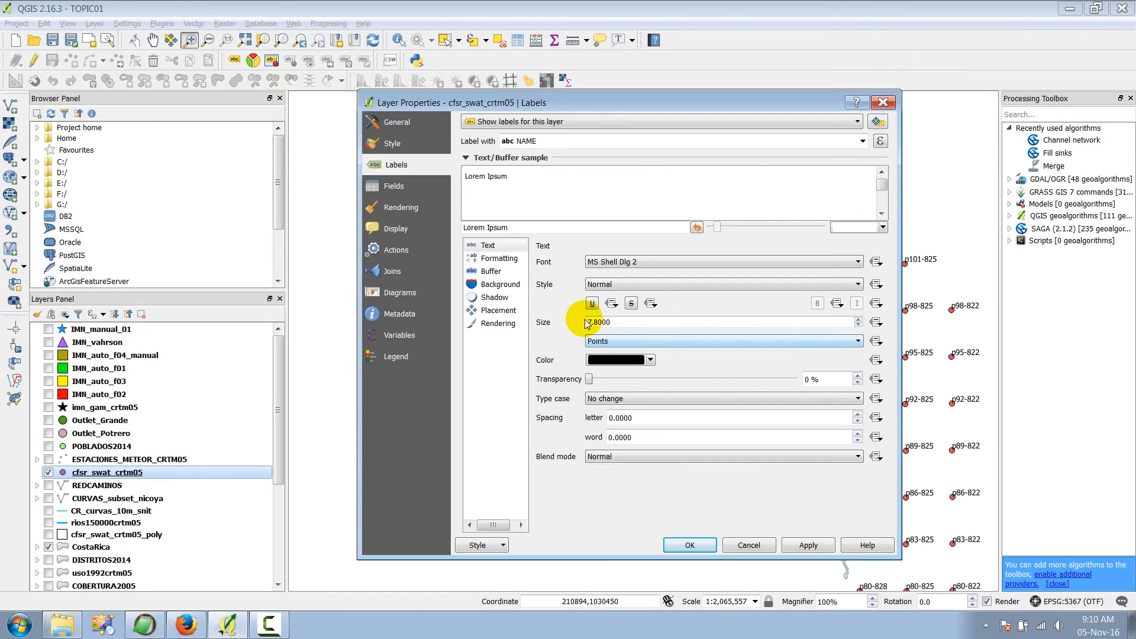
{"action": "left_click", "coordinate": [417, 316]}
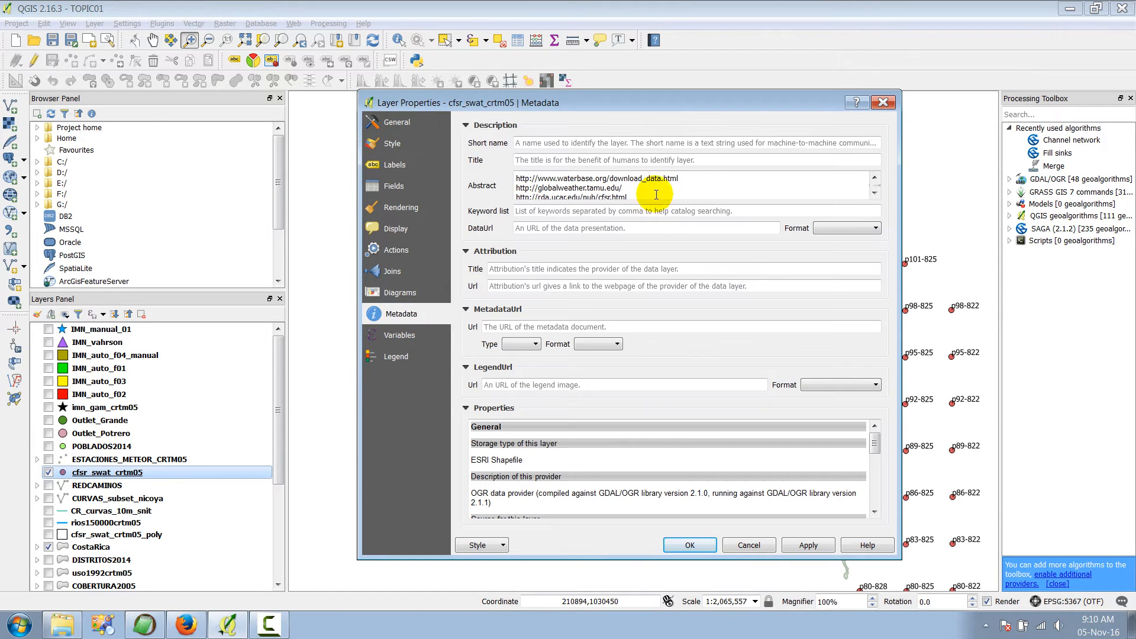
{"action": "left_click", "coordinate": [679, 182]}
{"action": "scroll", "coordinate": [680, 183], "scroll_direction": "down", "scroll_amount": 1}
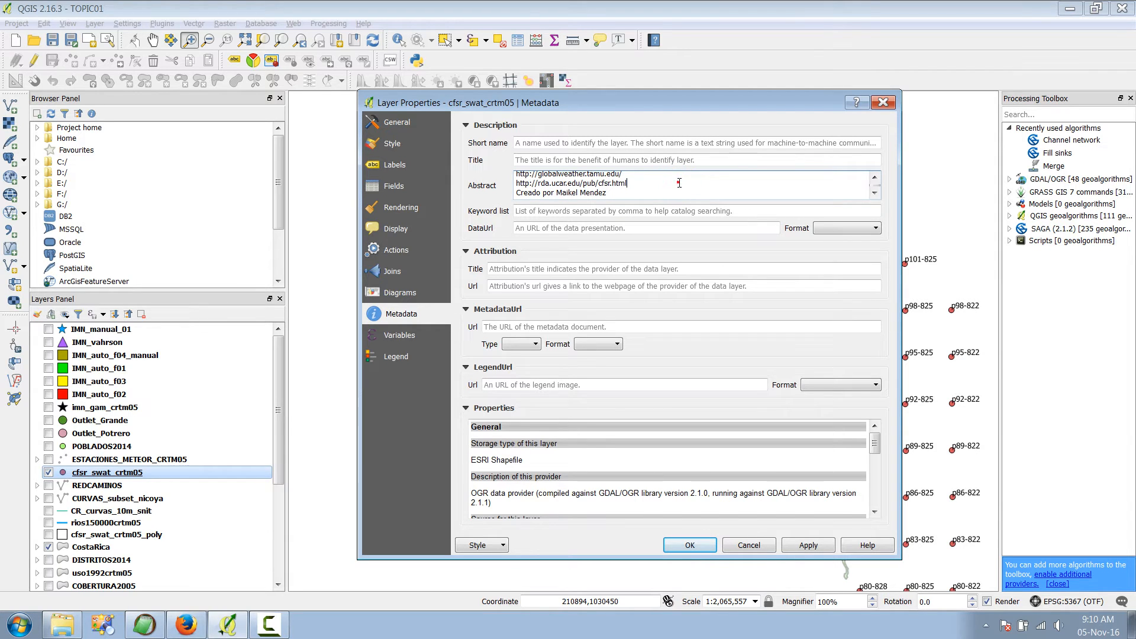
{"action": "left_click", "coordinate": [883, 102]}
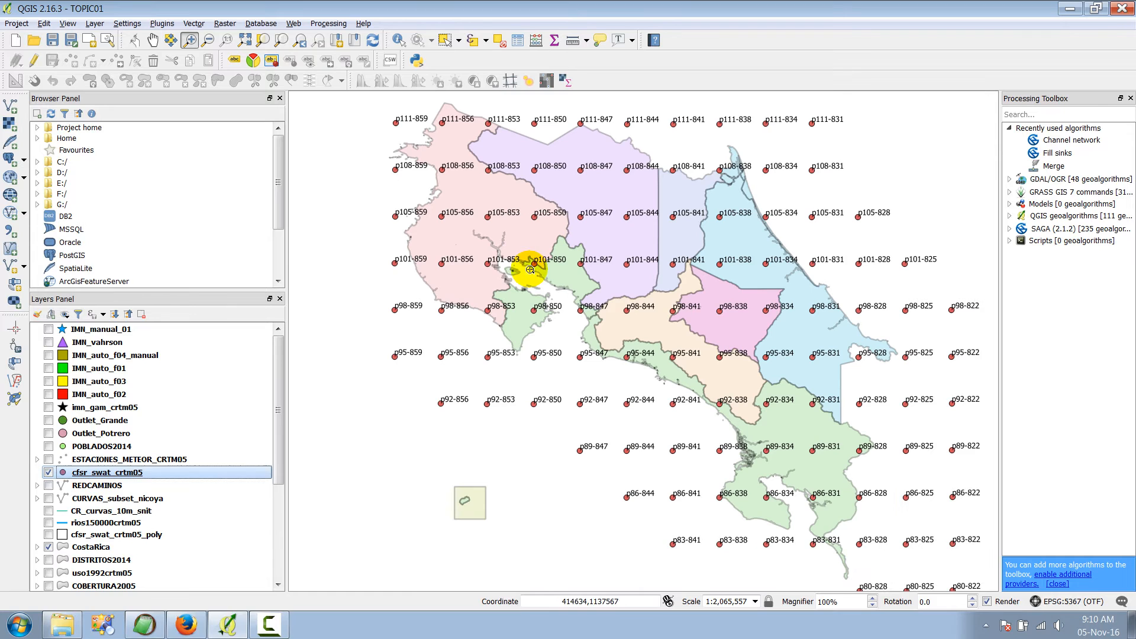
Step: Switch to Firefox, view the NCEP Climate Forecast System Reanalysis page on NCAR's RDA site, and return to QGIS
{"action": "left_click", "coordinate": [186, 625]}
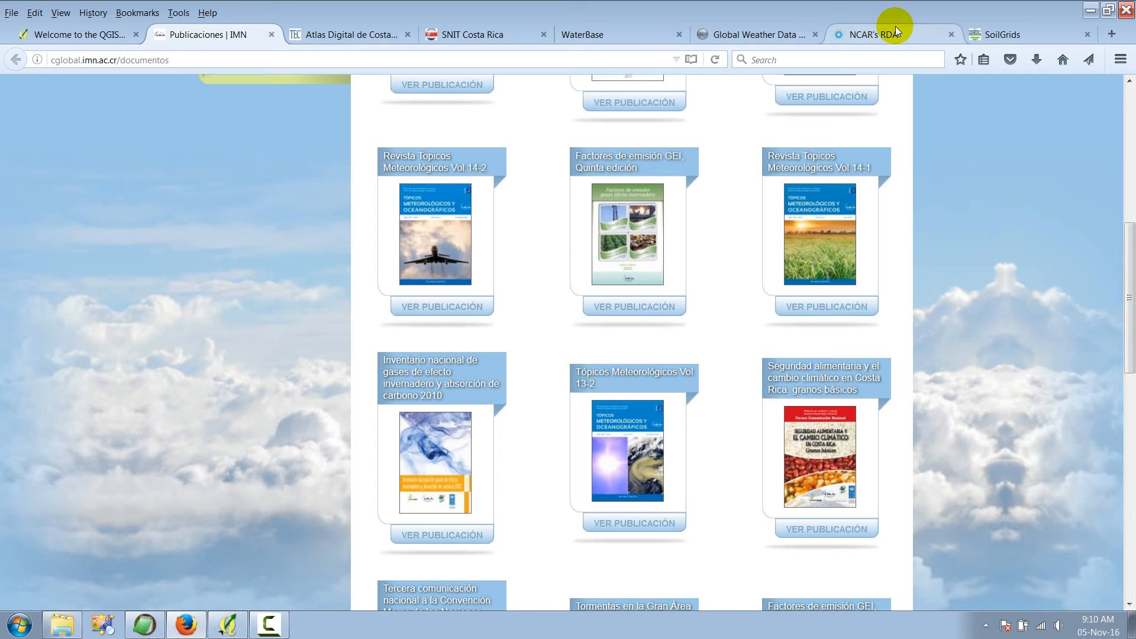
{"action": "left_click", "coordinate": [874, 37]}
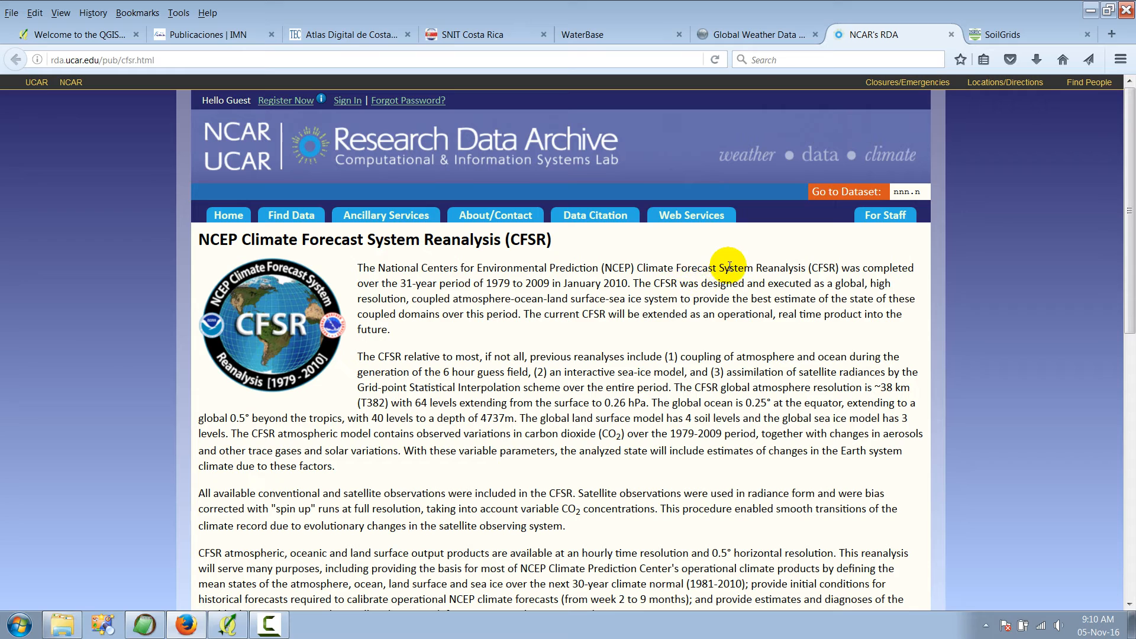
{"action": "left_click", "coordinate": [775, 267]}
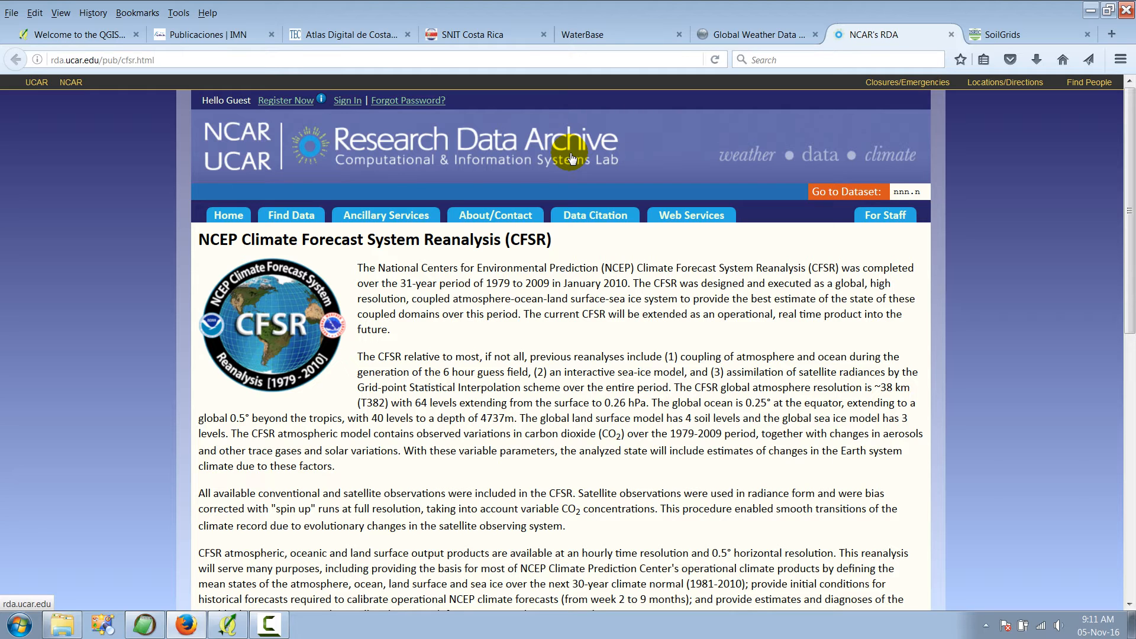
{"action": "left_click", "coordinate": [1092, 11]}
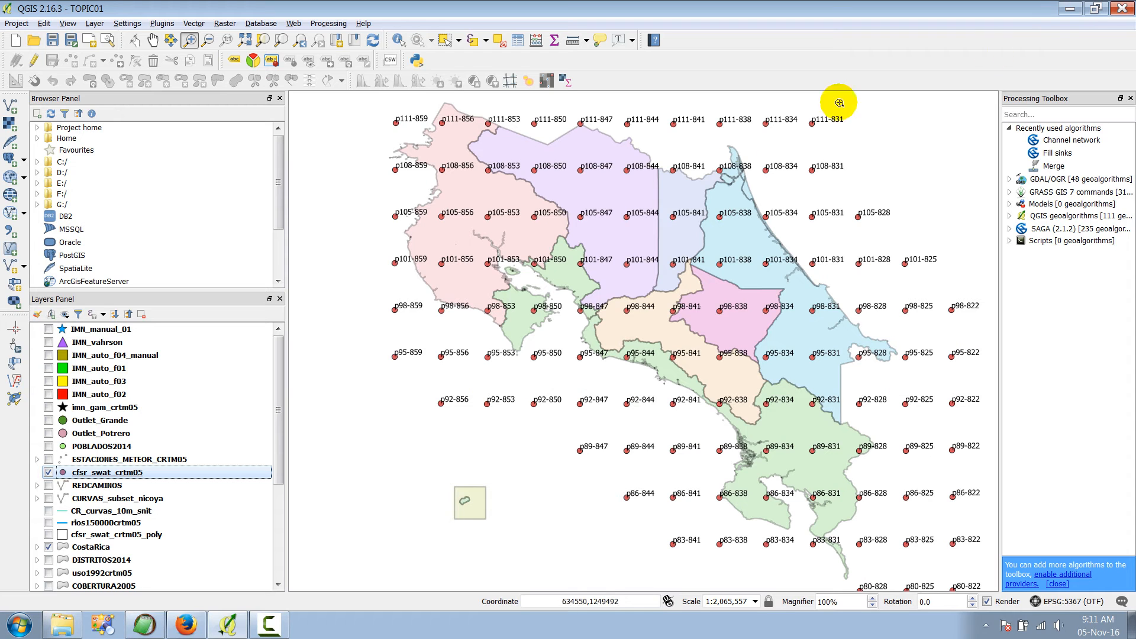
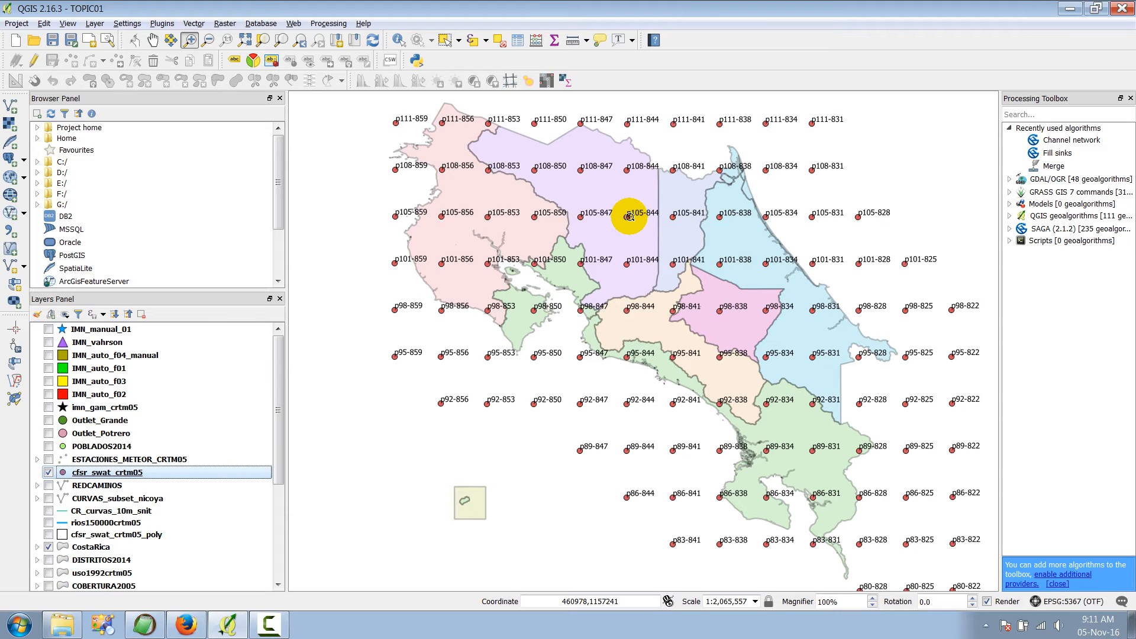
Step: Show the REDCAMINOS road layer instead of cfsr_swat_crtm05 and examine its attribute table
{"action": "left_click", "coordinate": [48, 473]}
{"action": "left_click", "coordinate": [49, 486]}
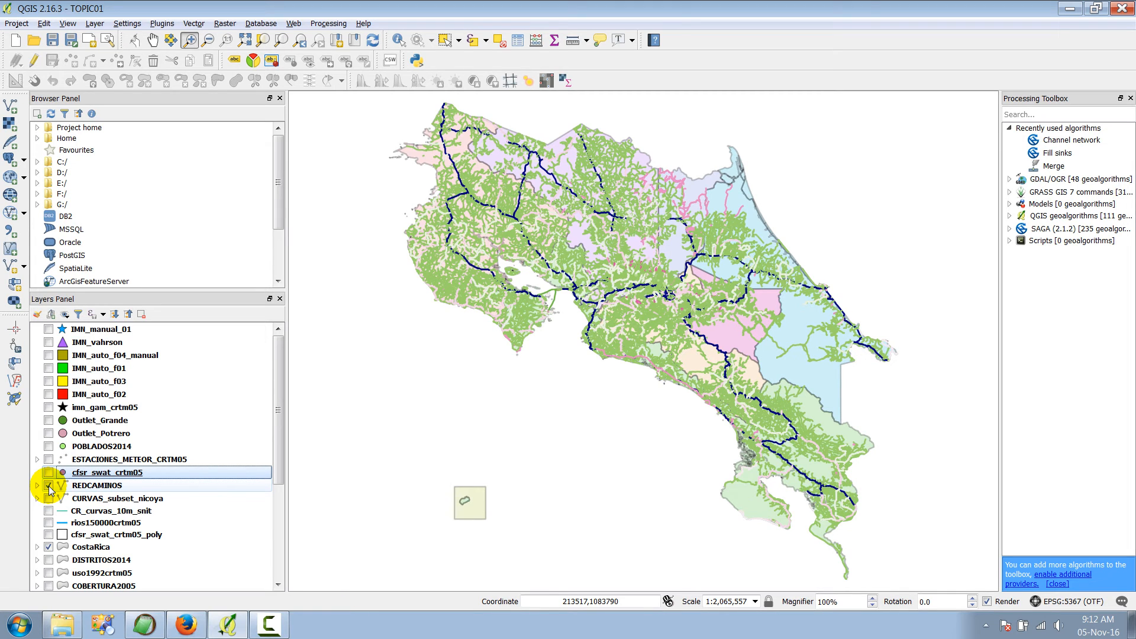
{"action": "left_click", "coordinate": [65, 485]}
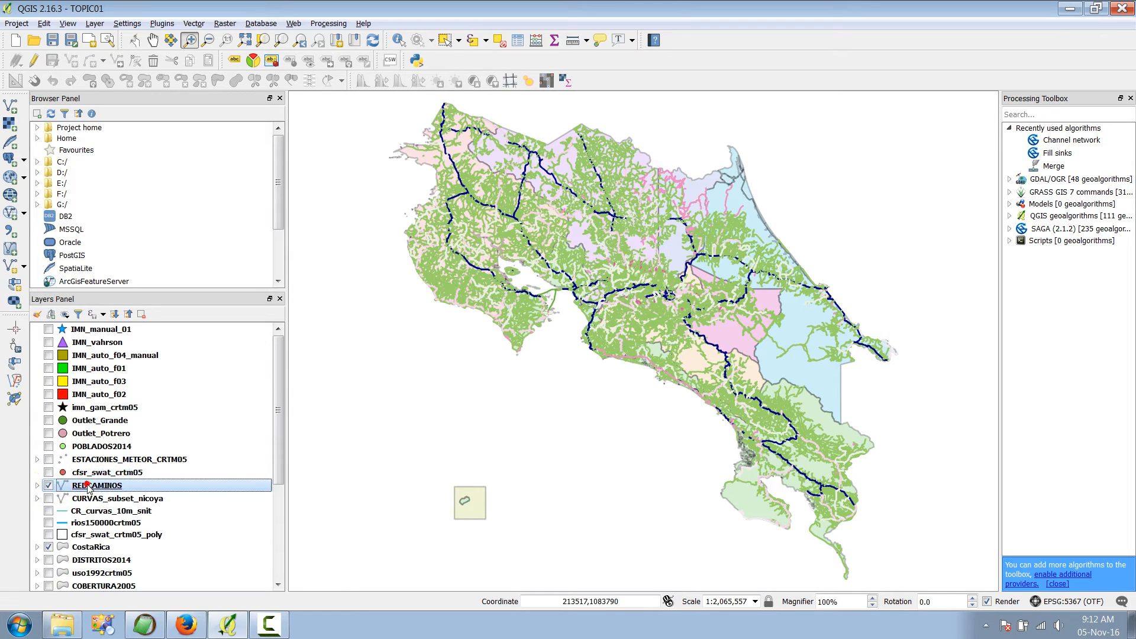
{"action": "left_click", "coordinate": [525, 42]}
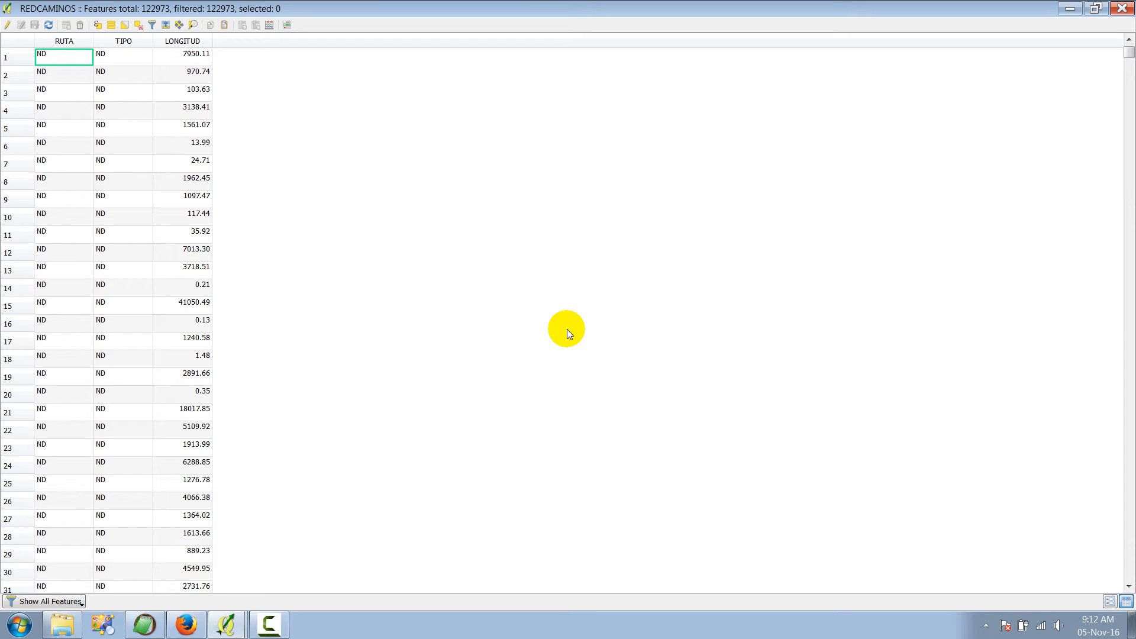
{"action": "left_click", "coordinate": [1122, 8]}
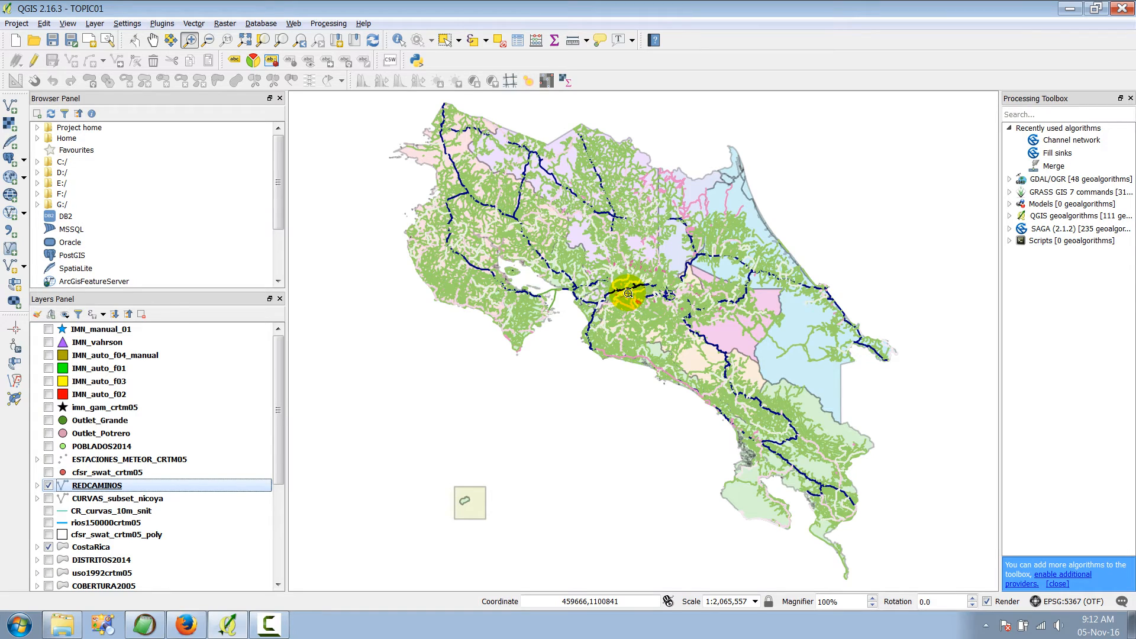
Step: Show the CURVAS_subset_nicoya contours instead of REDCAMINOS and examine their attribute table
{"action": "left_click", "coordinate": [49, 485]}
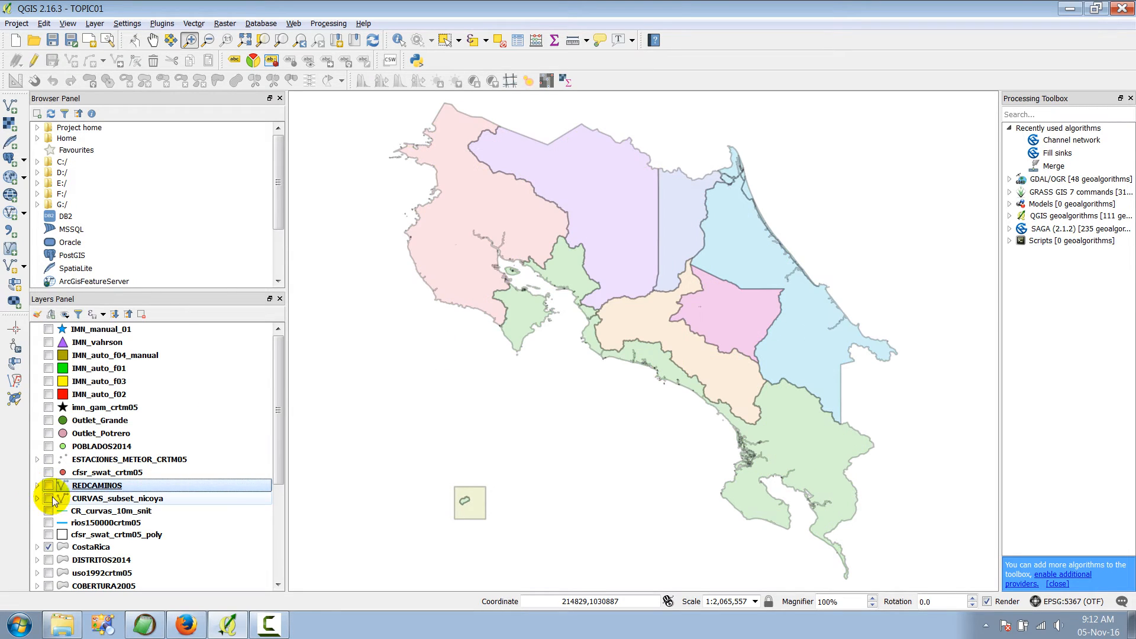
{"action": "left_click", "coordinate": [54, 500]}
{"action": "left_click", "coordinate": [50, 498]}
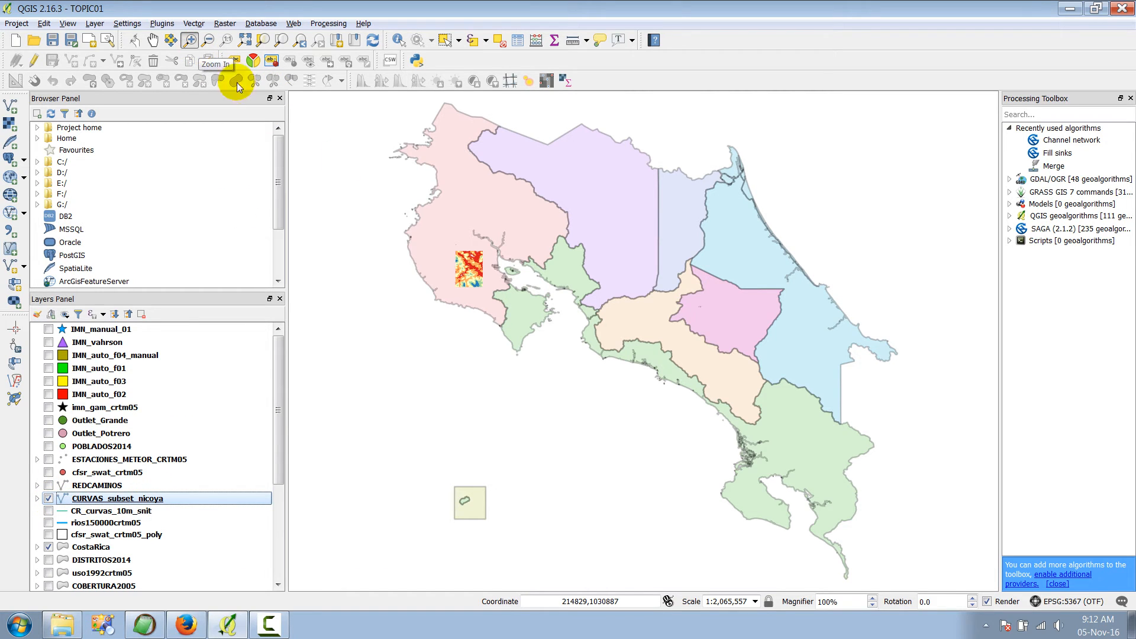
{"action": "left_click", "coordinate": [517, 40]}
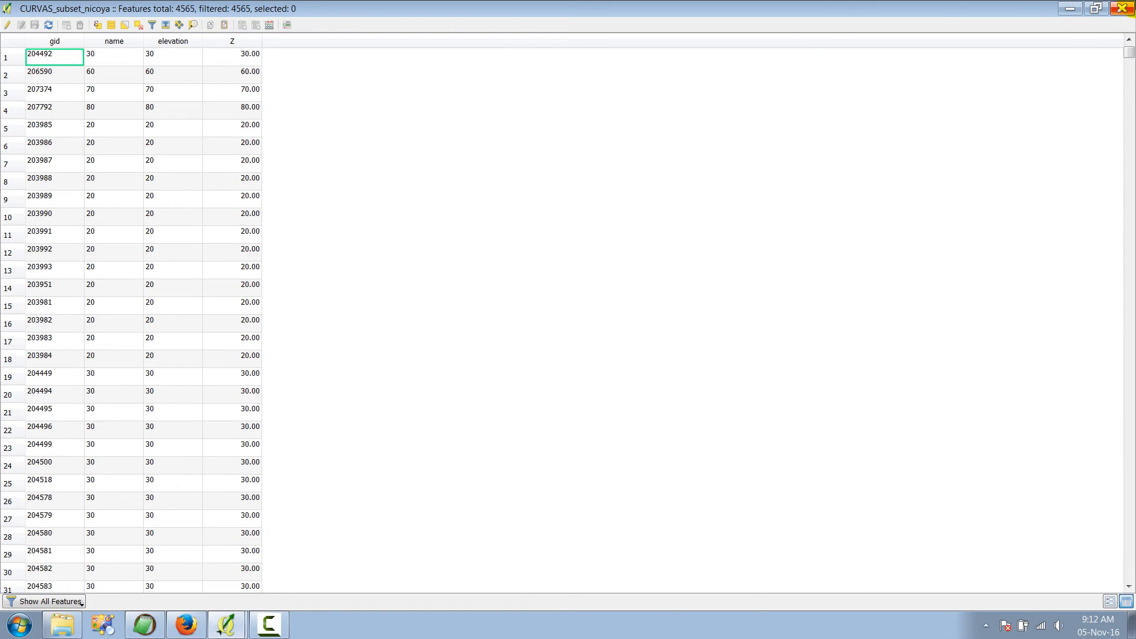
{"action": "left_click", "coordinate": [1121, 8]}
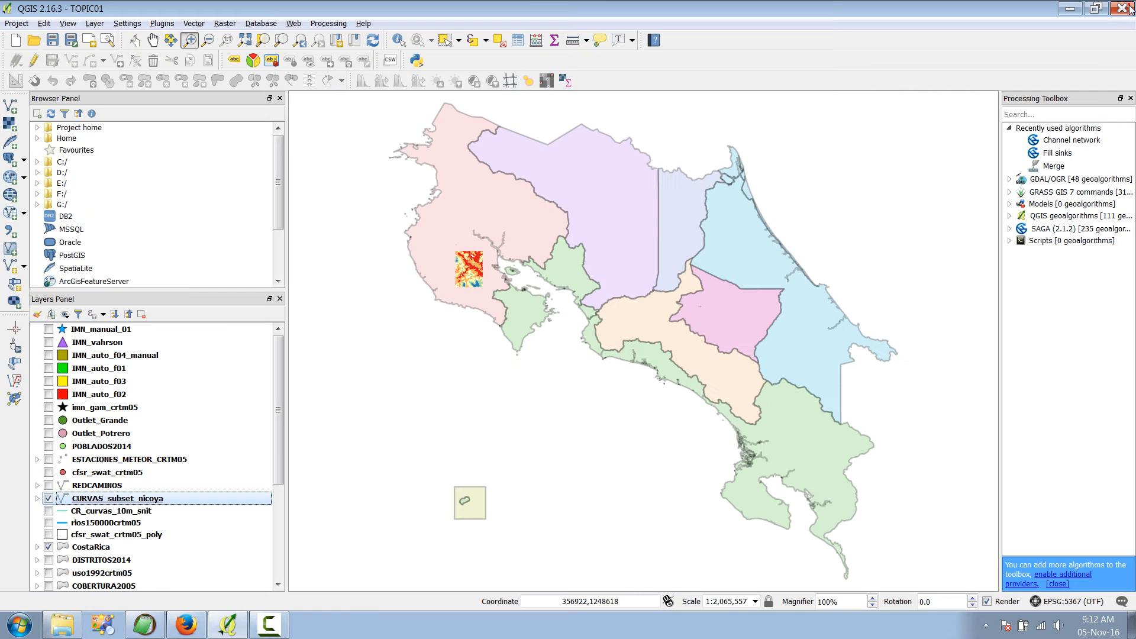
Step: Read the metadata abstract of CURVAS_subset_nicoya, close its properties and hide the layer
{"action": "right_click", "coordinate": [68, 499]}
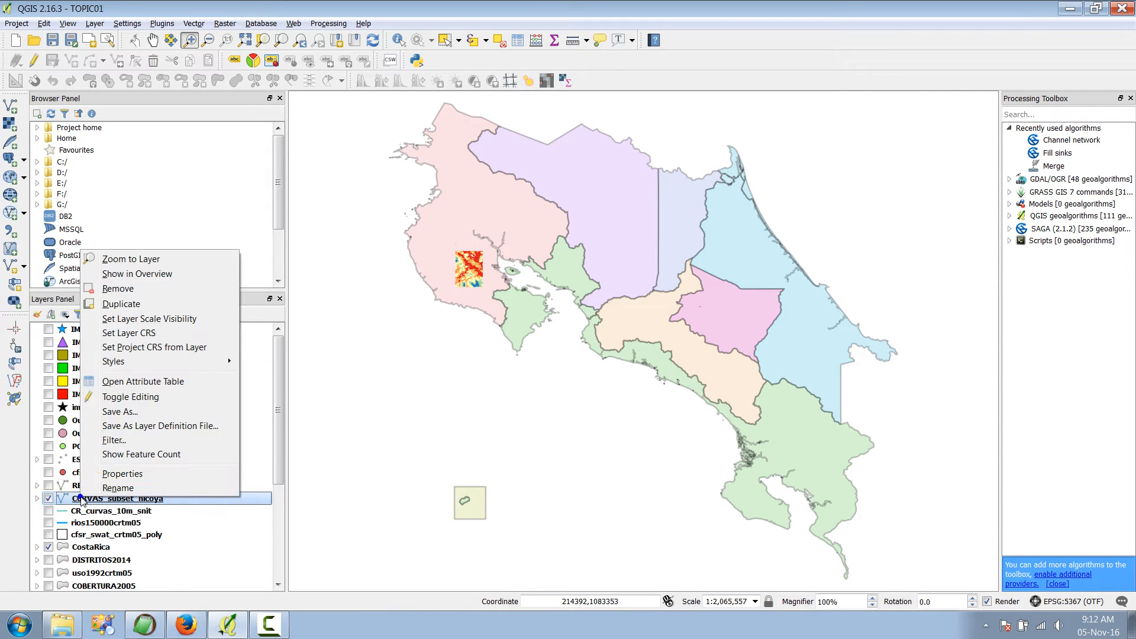
{"action": "left_click", "coordinate": [122, 474]}
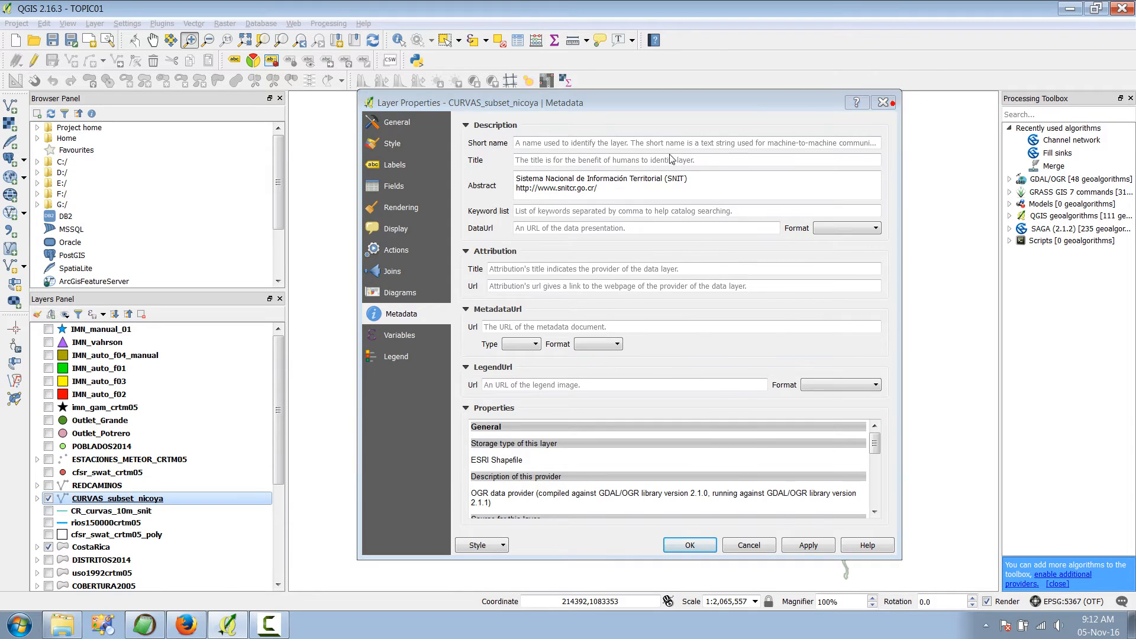
{"action": "left_click", "coordinate": [49, 498]}
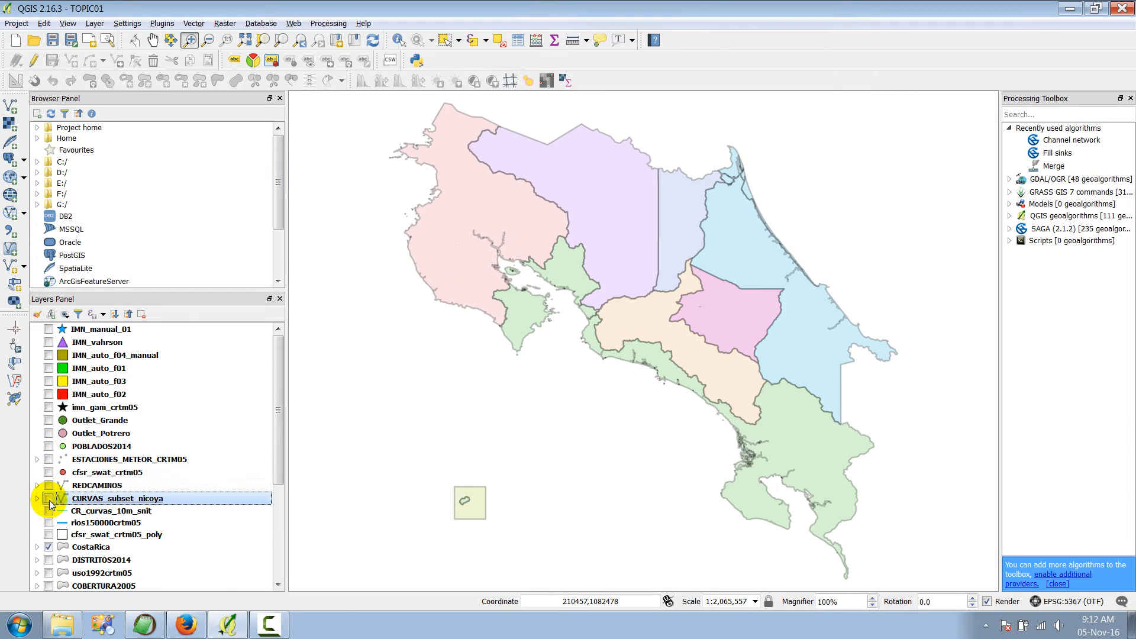
Step: Briefly preview the CR_curvas_10m_snit contours on the map and view the SNIT Costa Rica source website in Firefox
{"action": "left_click", "coordinate": [48, 511]}
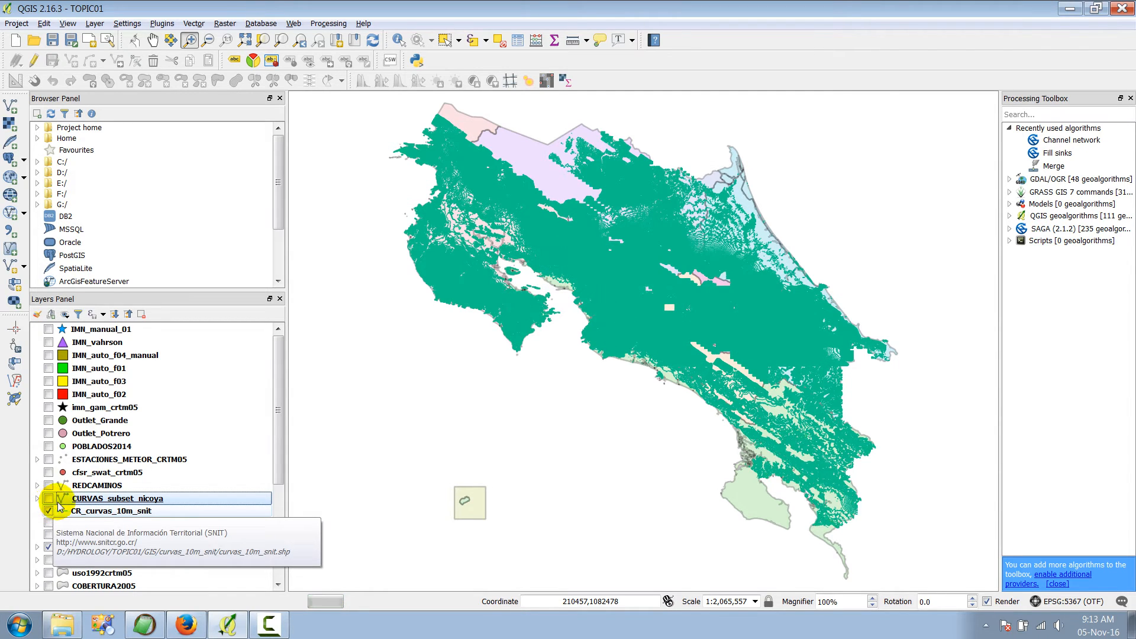
{"action": "left_click", "coordinate": [48, 510]}
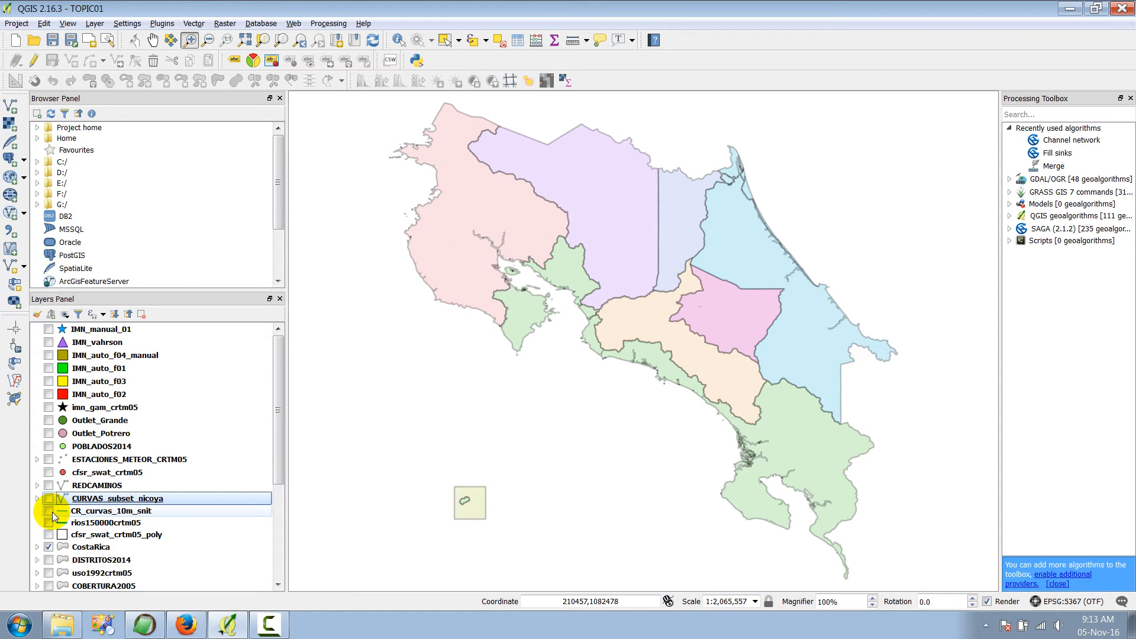
{"action": "left_click", "coordinate": [186, 624]}
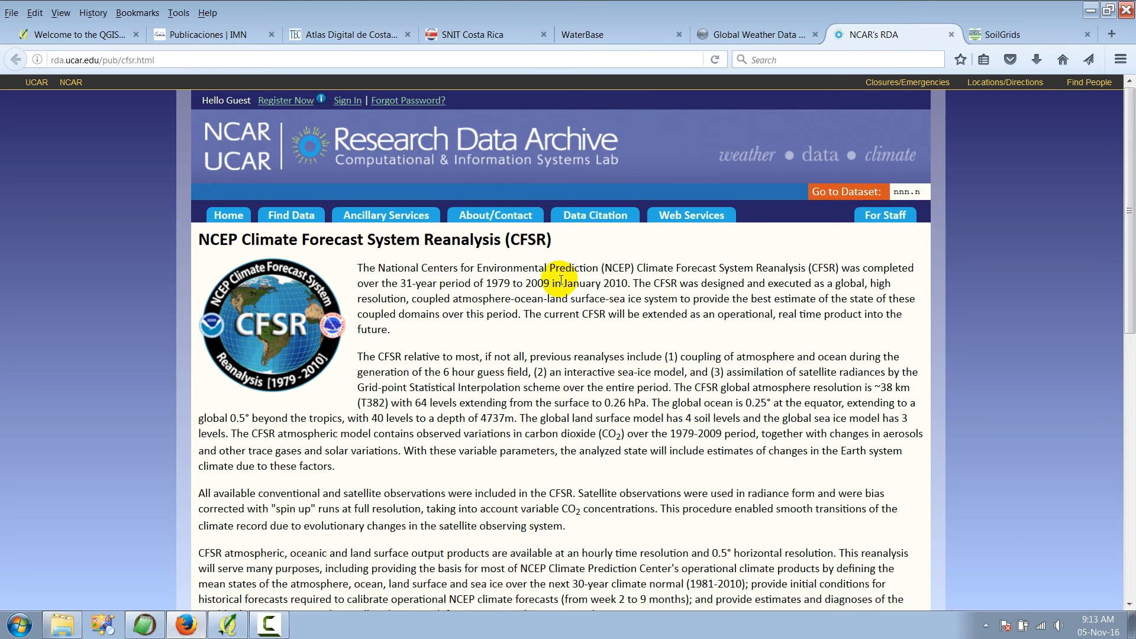
{"action": "left_click", "coordinate": [504, 34]}
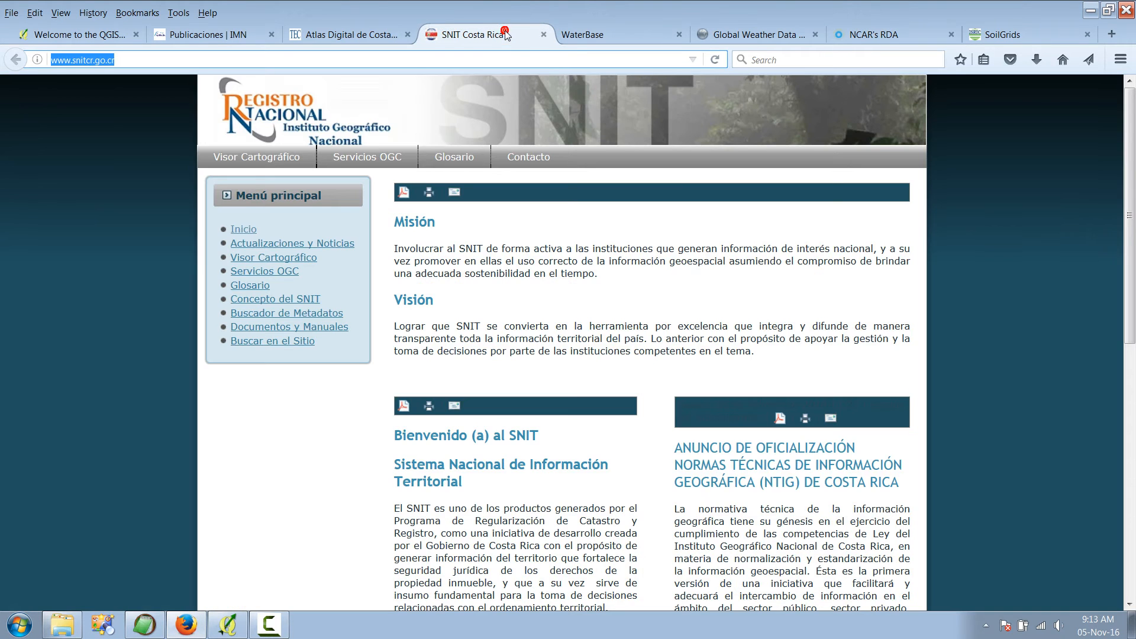
{"action": "left_click", "coordinate": [1090, 13]}
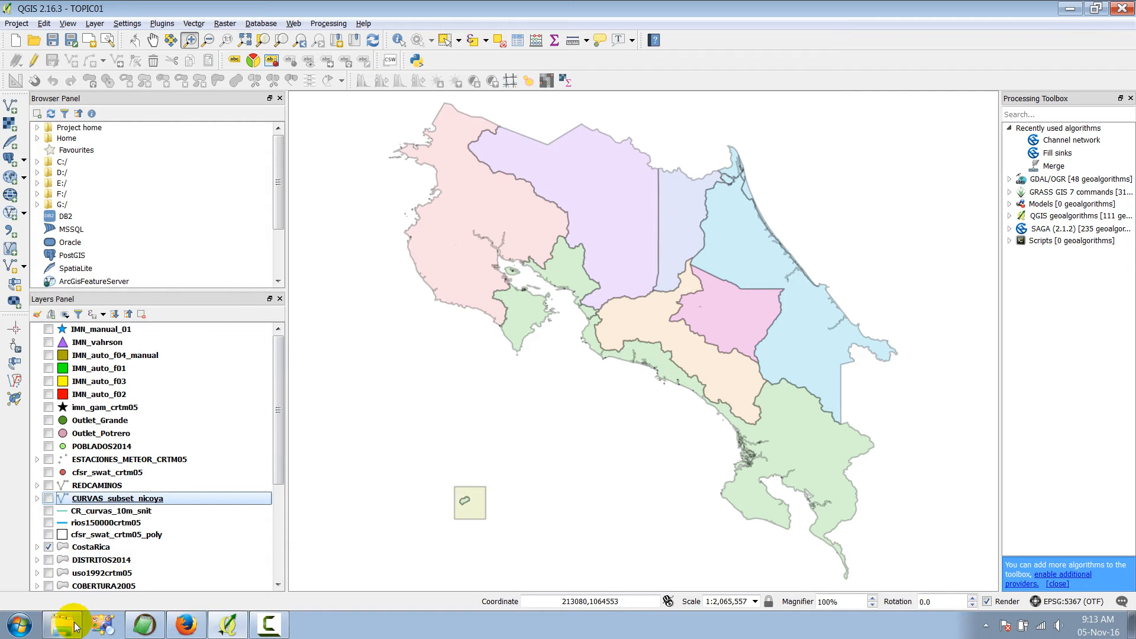
Step: Switch to Windows Explorer, check the TOPIC01 folder's total size in its properties, and return to QGIS
{"action": "mouse_move", "coordinate": [71, 630]}
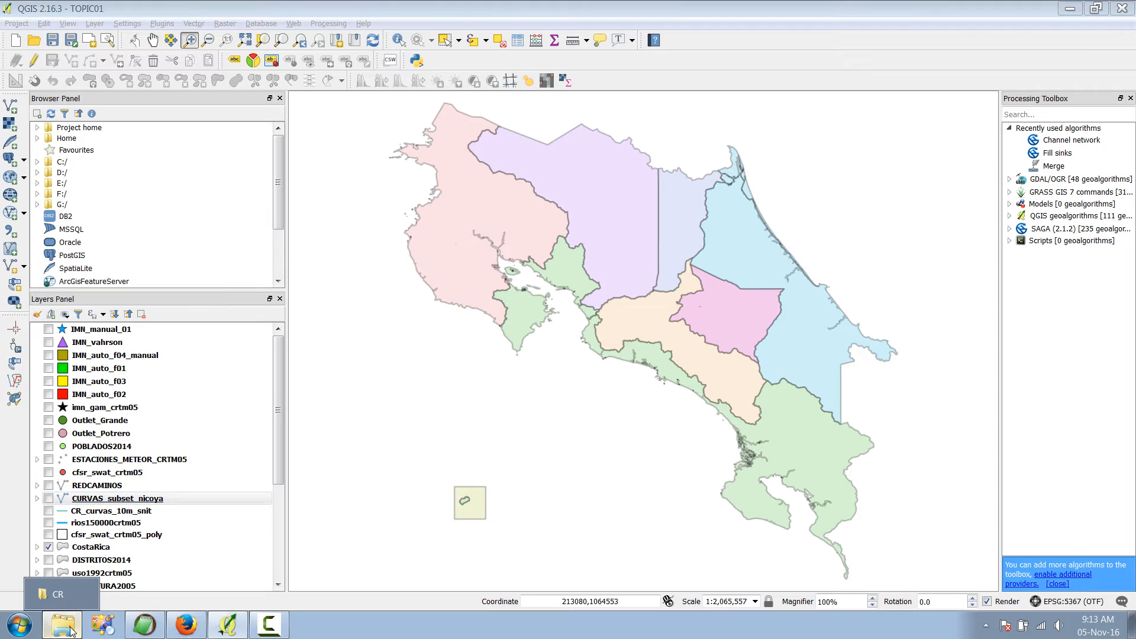
{"action": "left_click", "coordinate": [70, 630]}
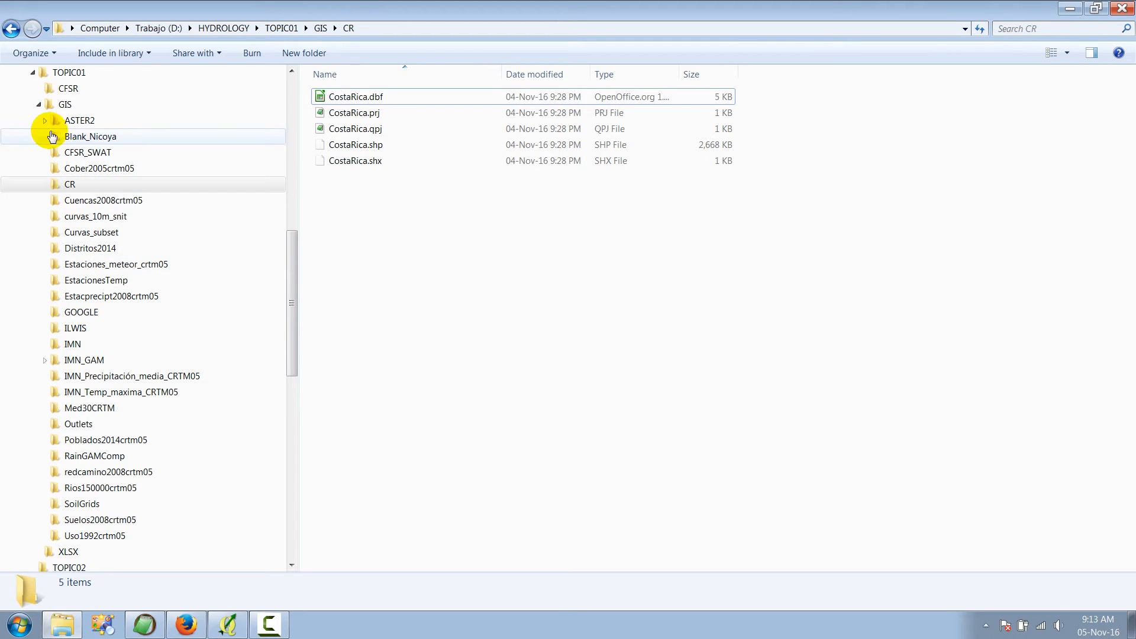
{"action": "left_click", "coordinate": [39, 105]}
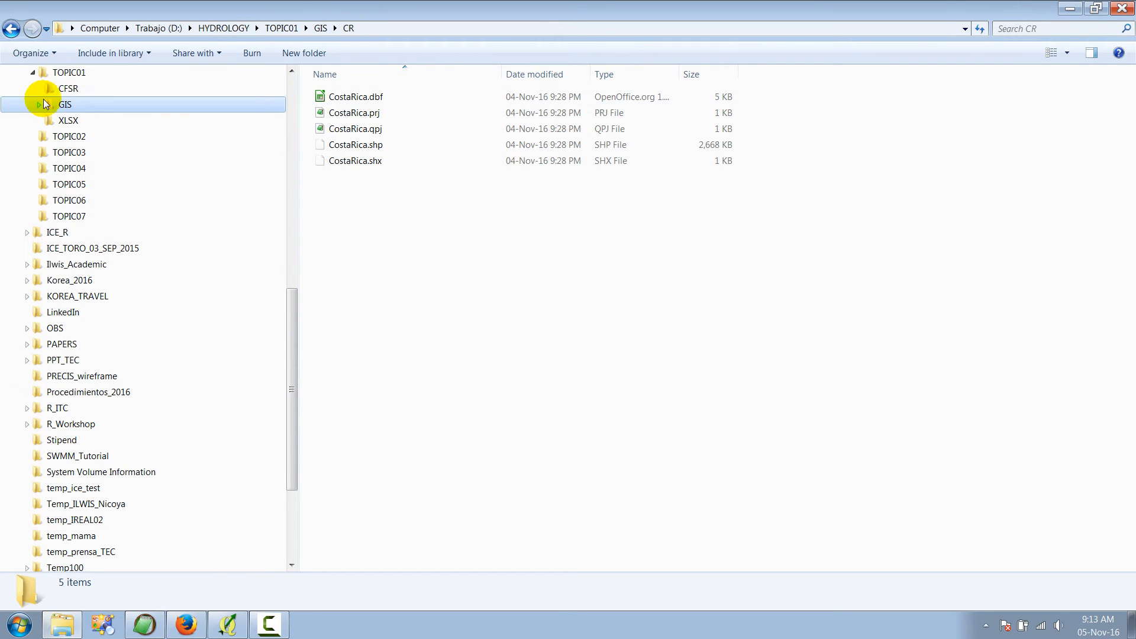
{"action": "left_click", "coordinate": [72, 74]}
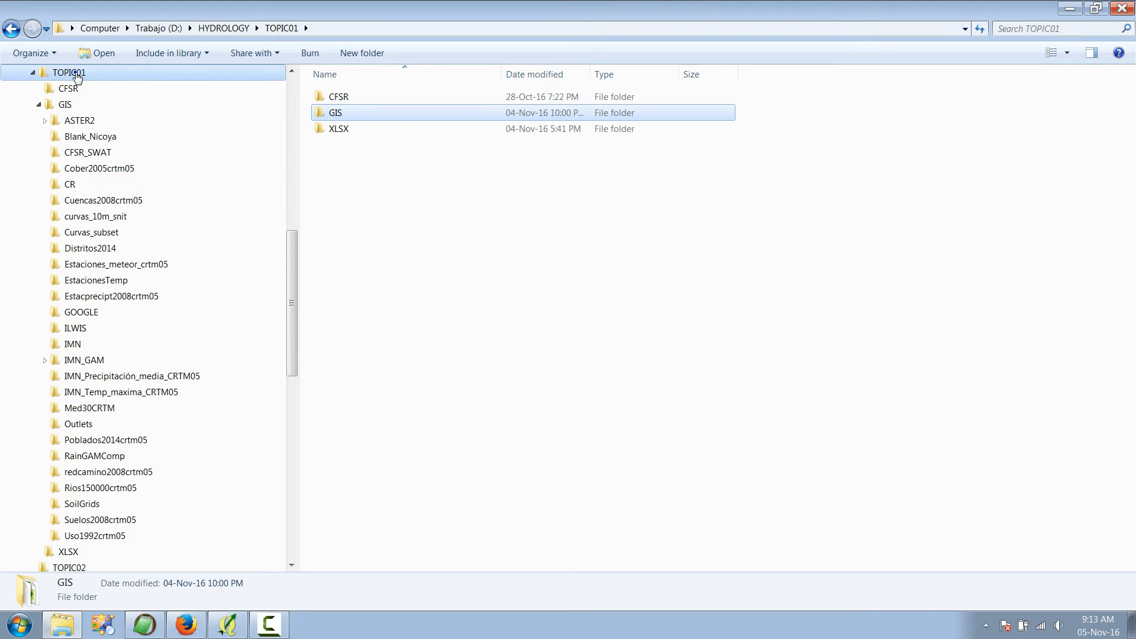
{"action": "right_click", "coordinate": [70, 73]}
{"action": "left_click", "coordinate": [129, 326]}
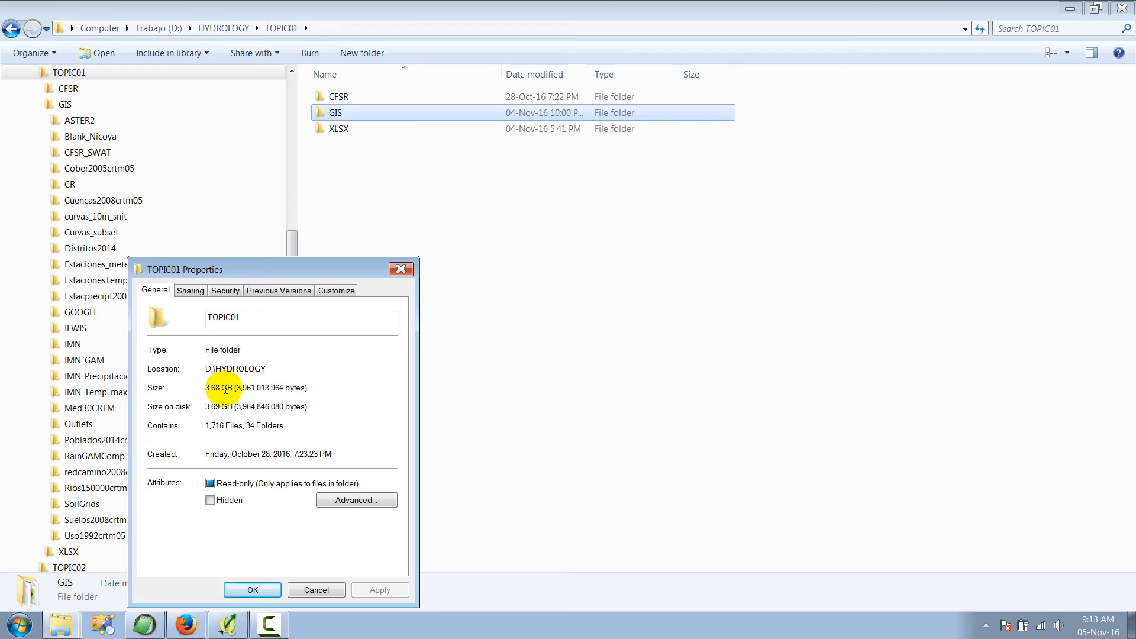
{"action": "left_click", "coordinate": [400, 270]}
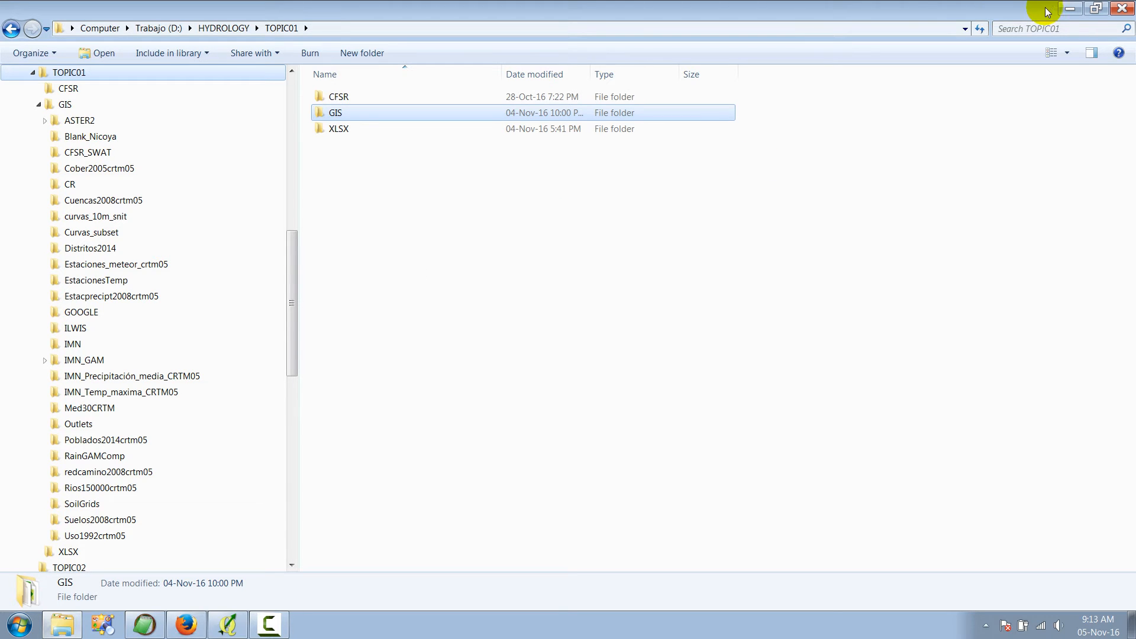
{"action": "left_click", "coordinate": [1079, 10]}
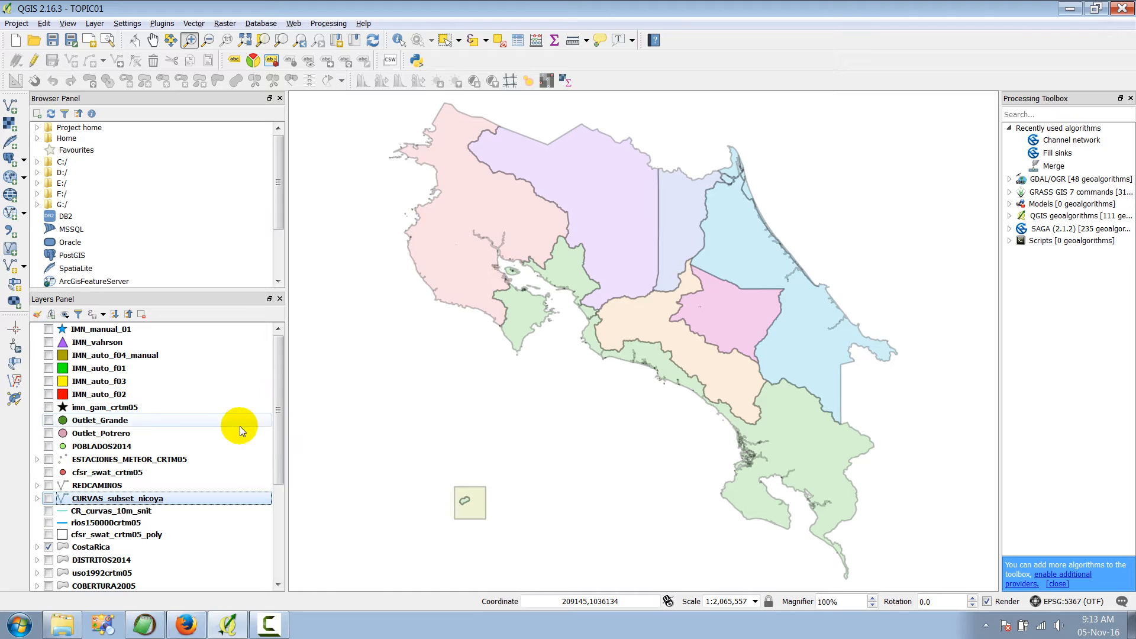
Step: Preview the rios150000crtm05 river layer, and replace it with the cfsr_swat_crtm05_poly polygons over CostaRica
{"action": "left_click", "coordinate": [48, 523]}
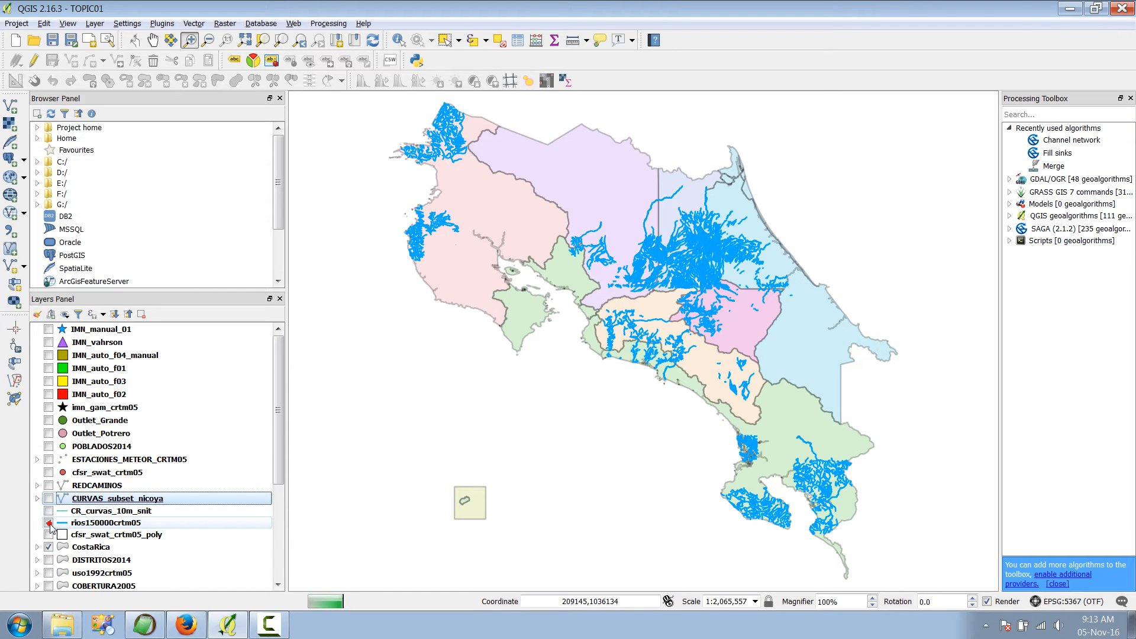
{"action": "left_click", "coordinate": [92, 526]}
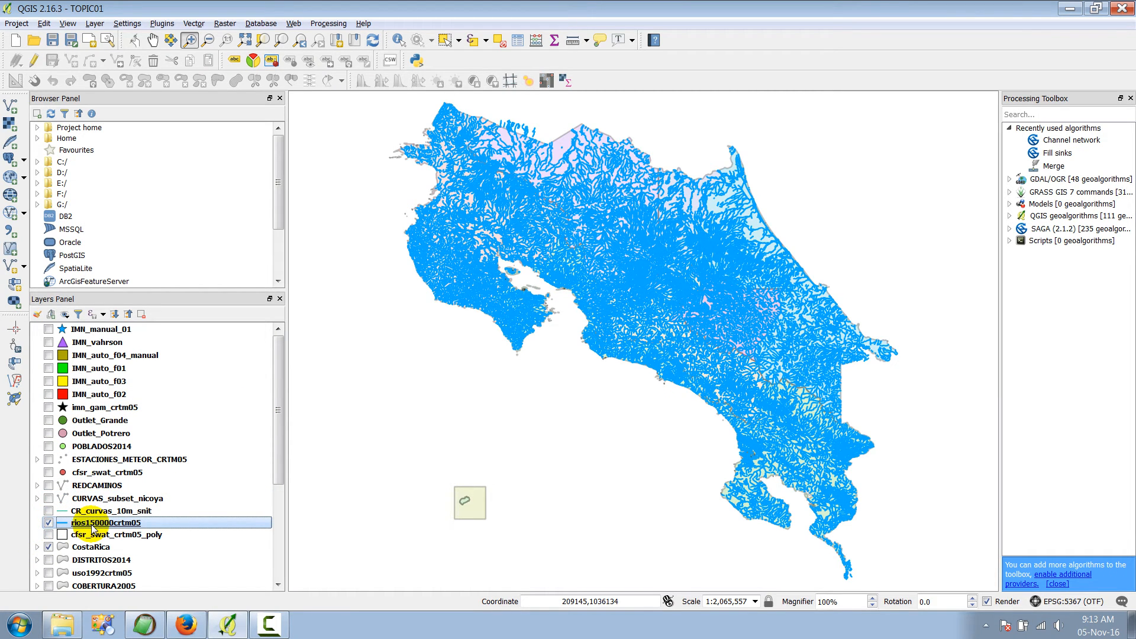
{"action": "left_click", "coordinate": [48, 524]}
{"action": "left_click", "coordinate": [49, 535]}
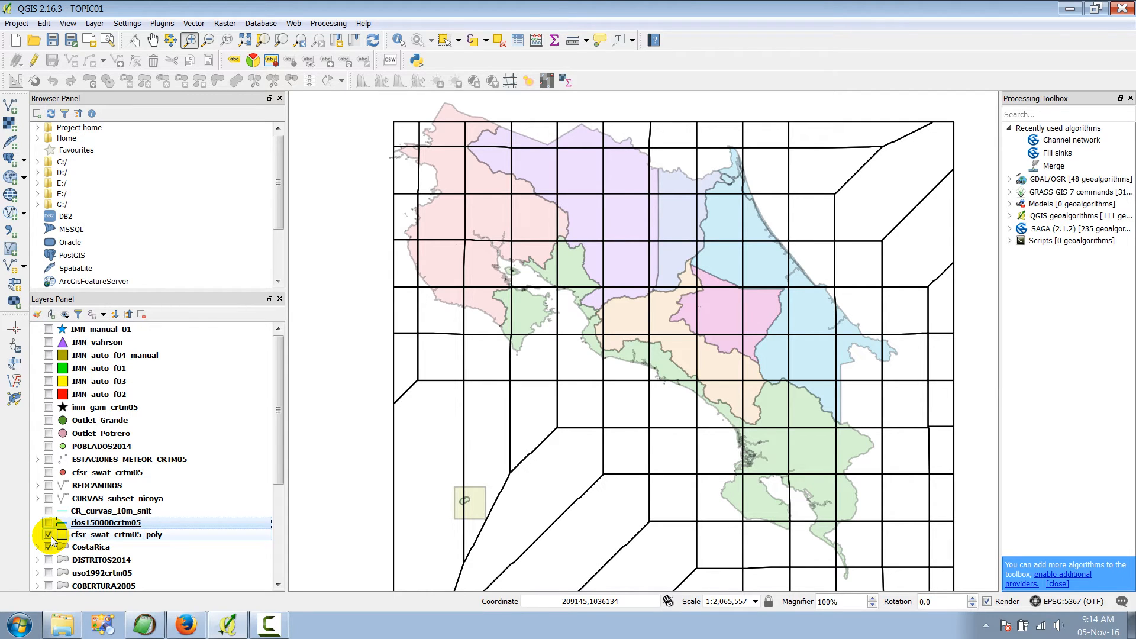
Step: Display the cfsr_swat_crtm05 station points over the CFSR grid polygons
{"action": "left_click", "coordinate": [49, 472]}
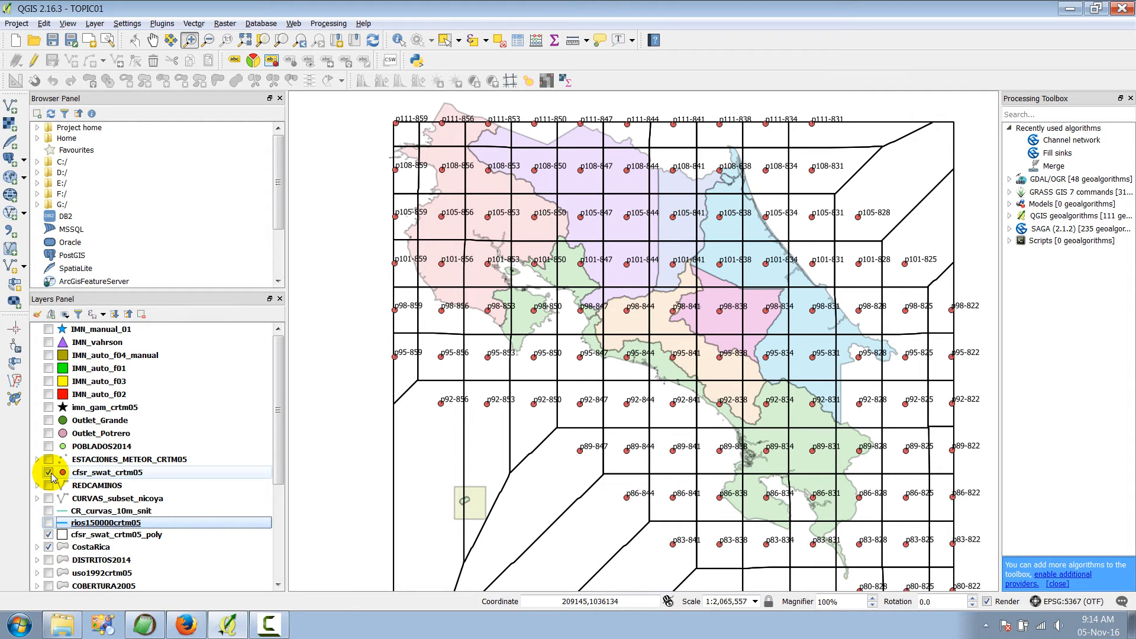
{"action": "left_click", "coordinate": [50, 474]}
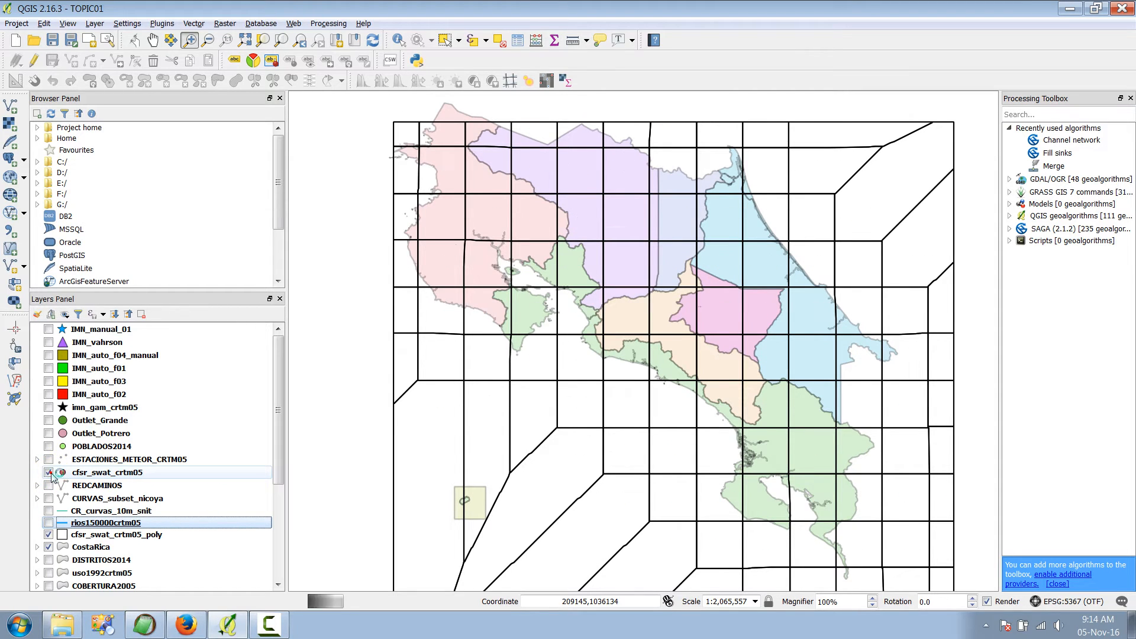
{"action": "left_click", "coordinate": [50, 473]}
{"action": "mouse_move", "coordinate": [83, 477]}
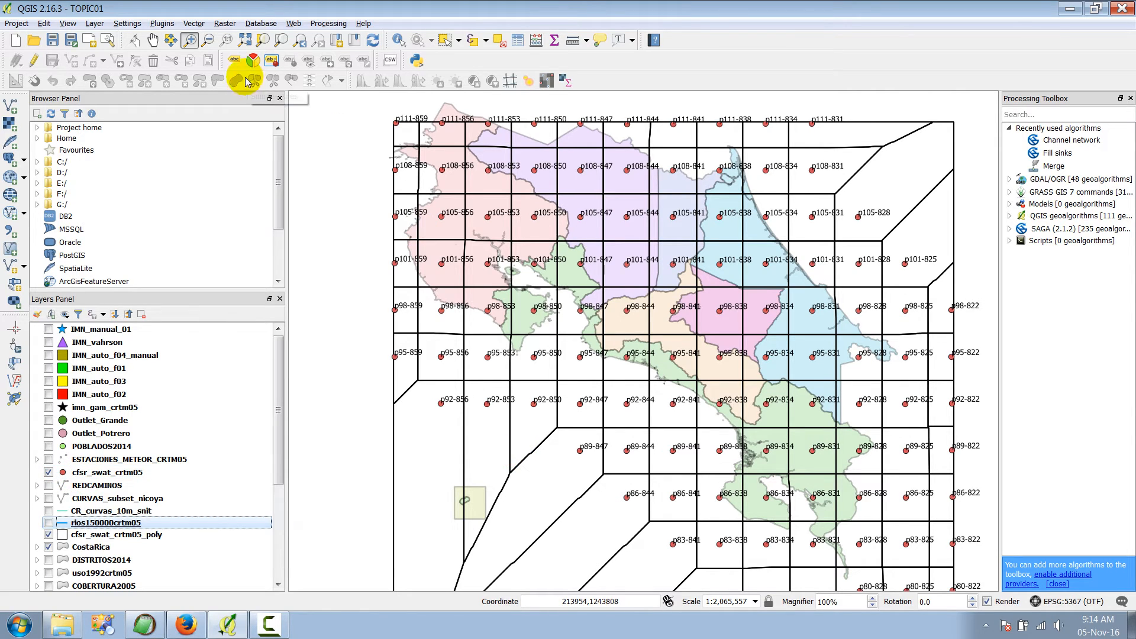
Step: Zoom in on central Costa Rica and measure two adjoining sides of a CFSR grid cell
{"action": "left_click", "coordinate": [191, 40]}
{"action": "left_click_drag", "start_coordinate": [613, 219], "coordinate": [749, 351]}
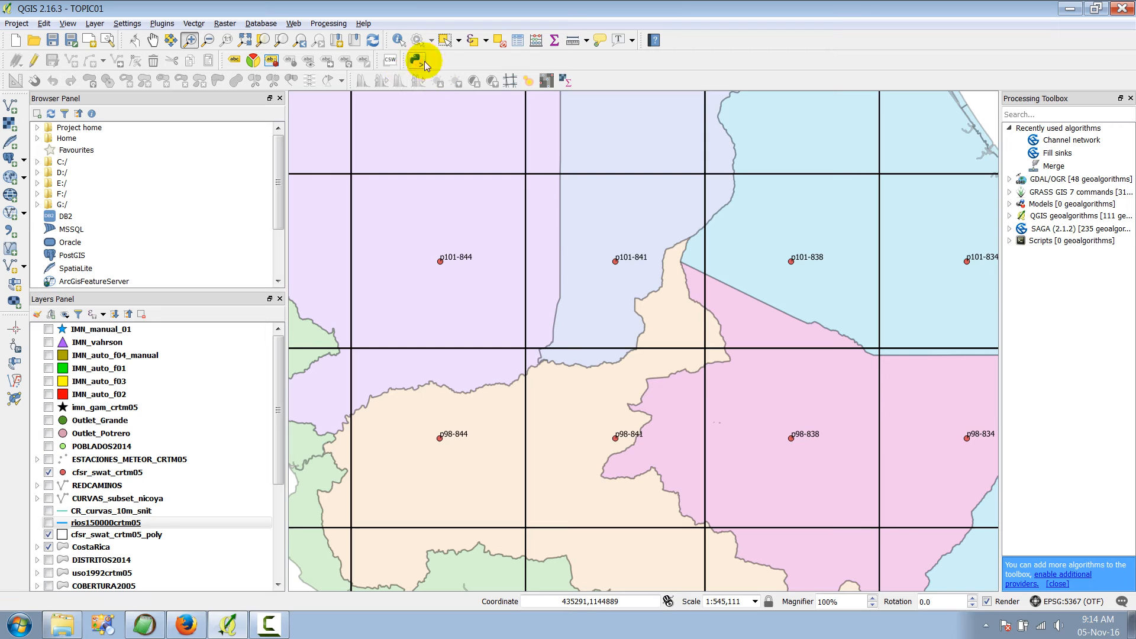
{"action": "left_click", "coordinate": [574, 41]}
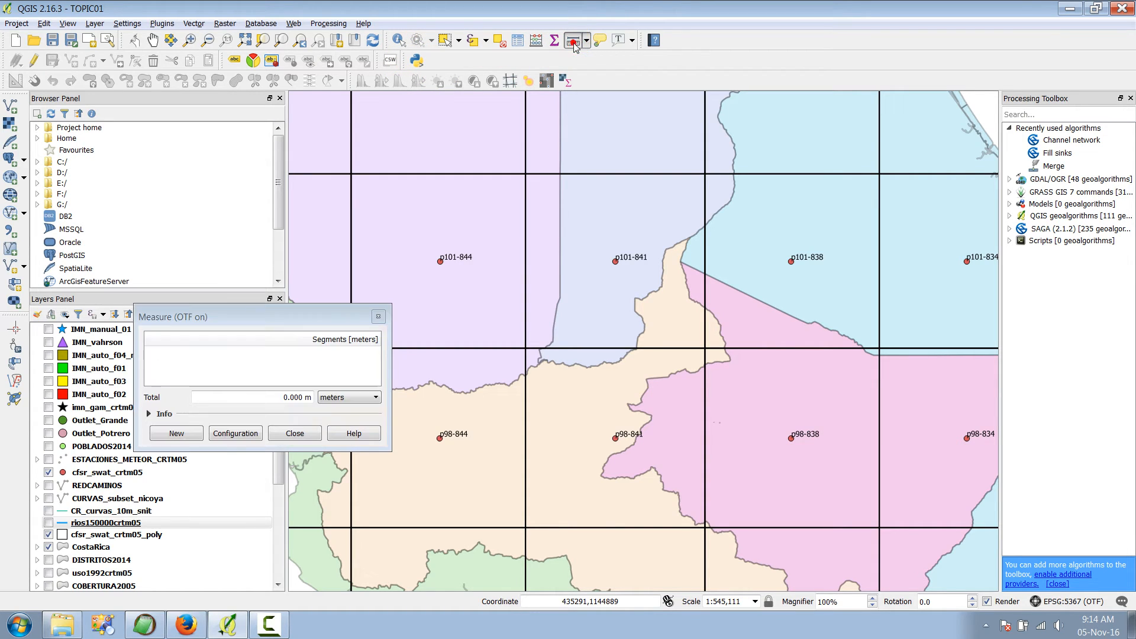
{"action": "left_click", "coordinate": [525, 173]}
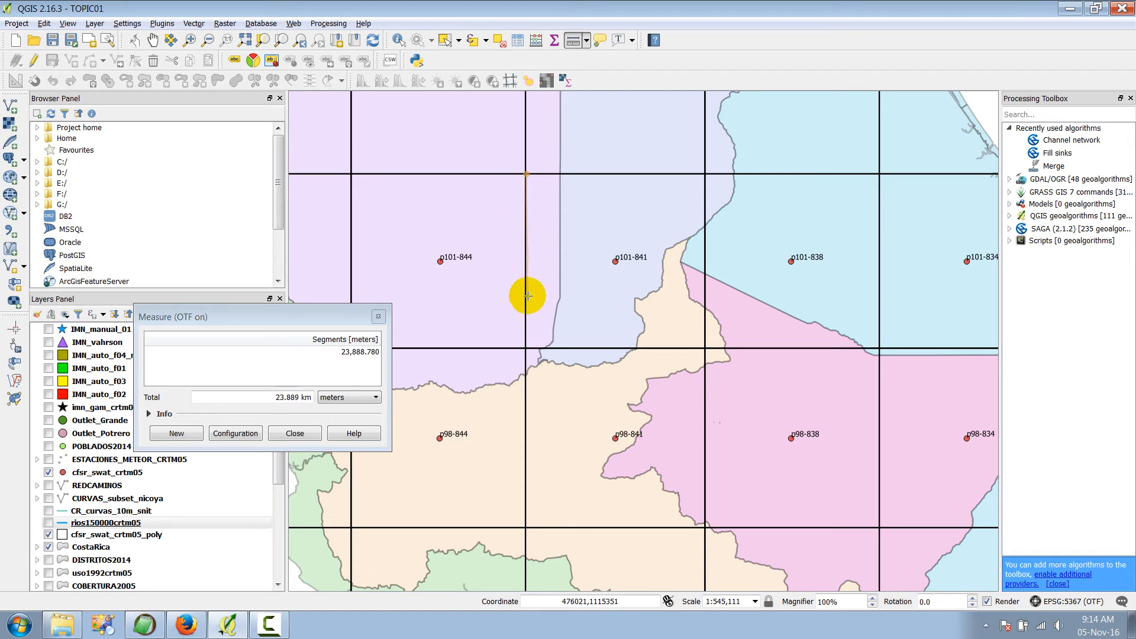
{"action": "left_click", "coordinate": [525, 348]}
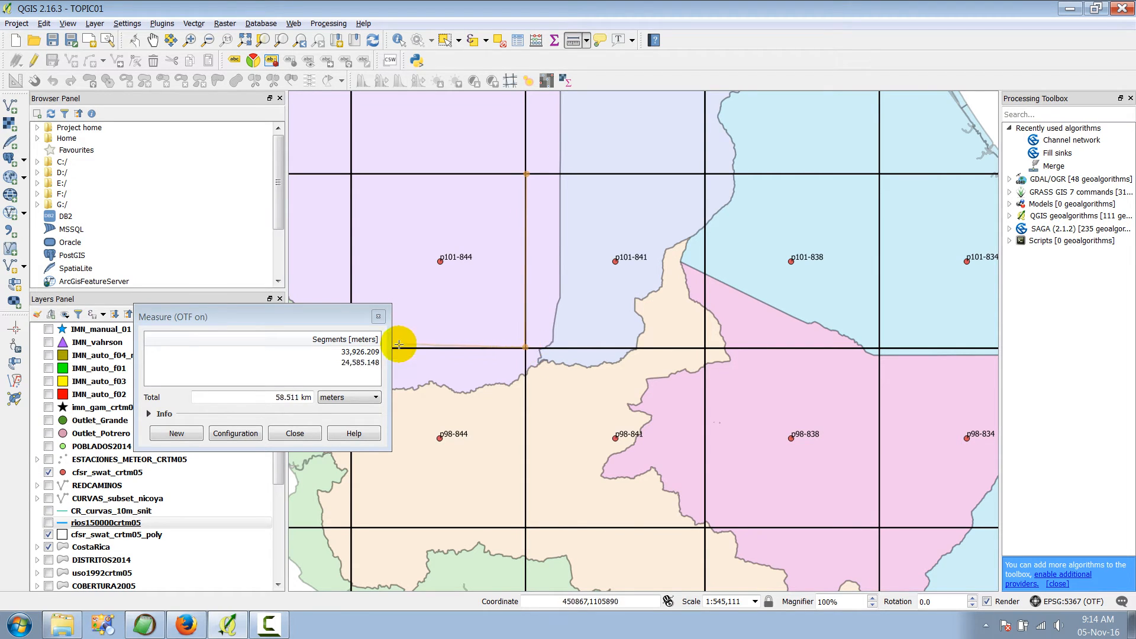
{"action": "left_click", "coordinate": [368, 353]}
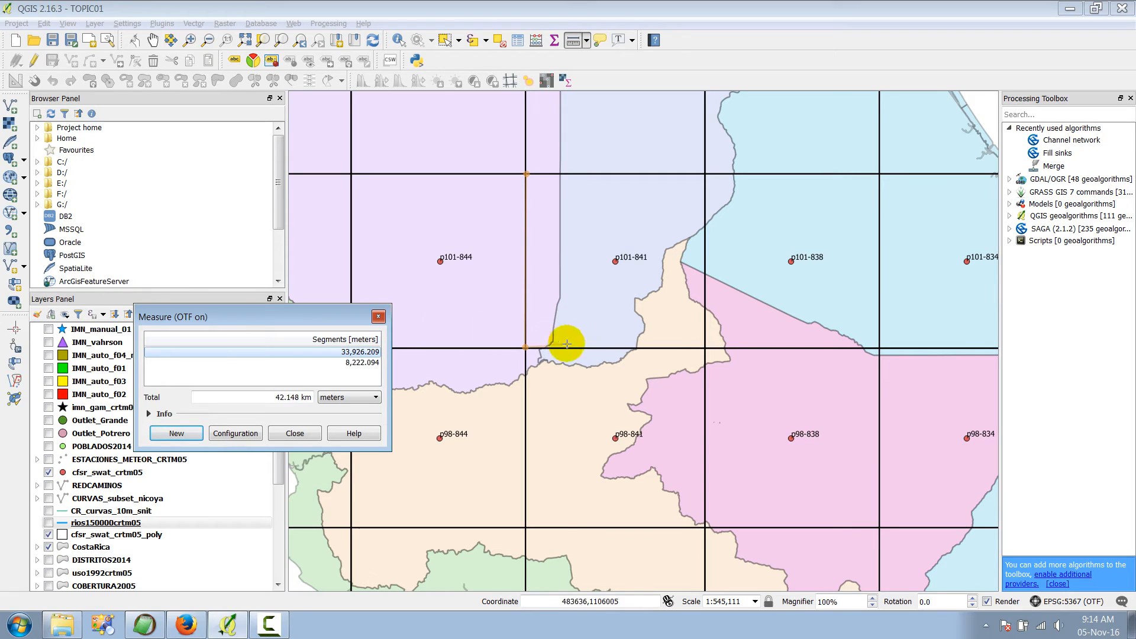
{"action": "left_click", "coordinate": [704, 347]}
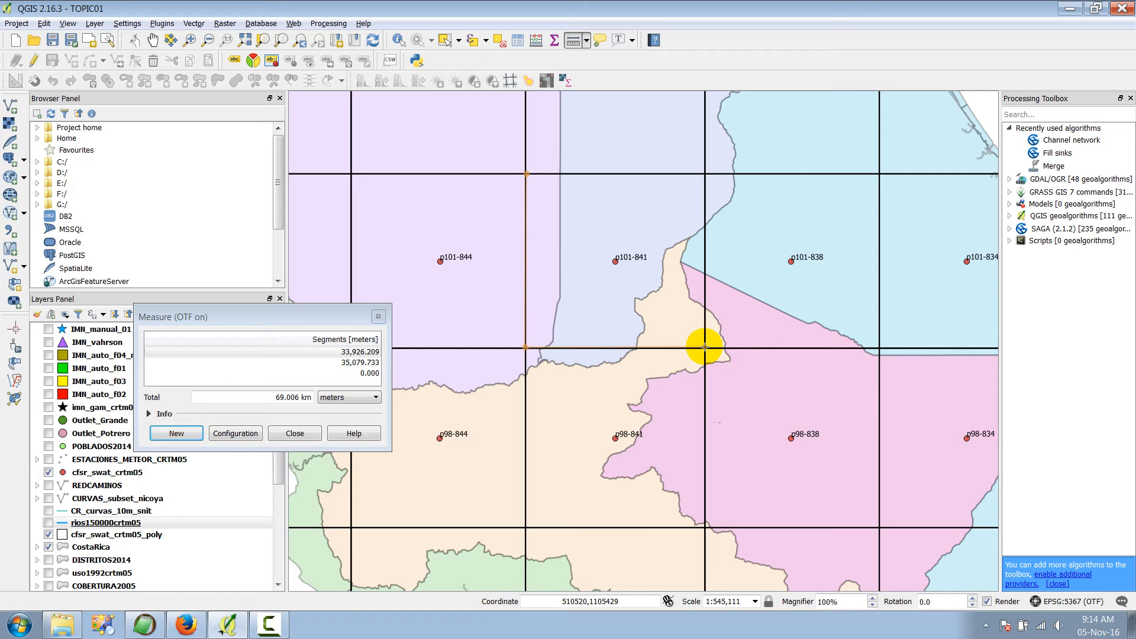
{"action": "left_click", "coordinate": [379, 317]}
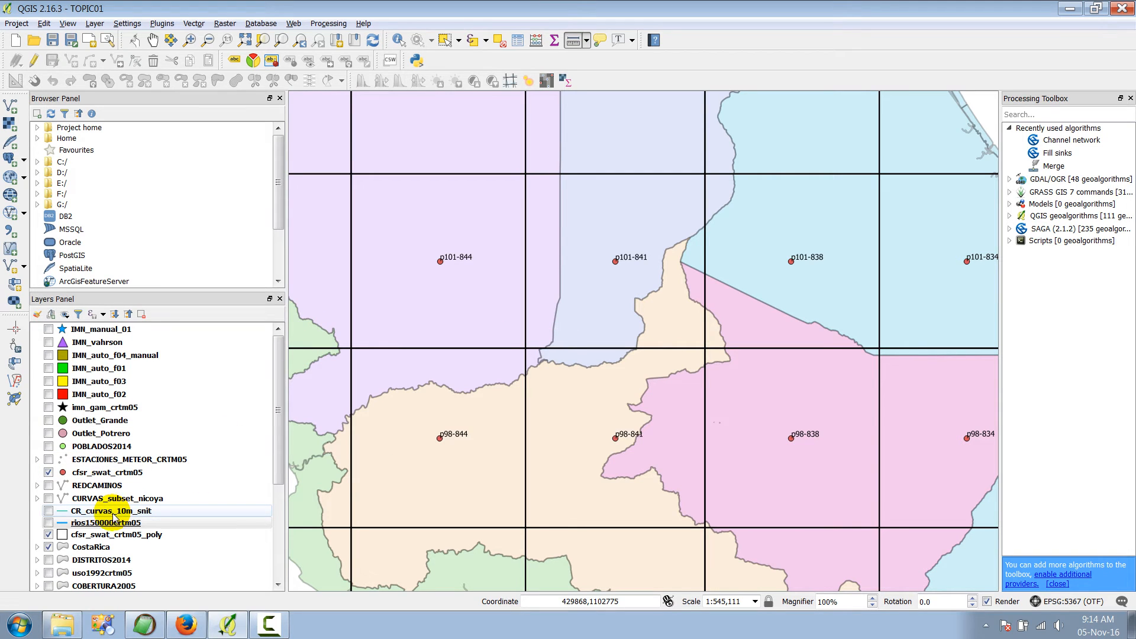
Step: Zoom to the full CostaRica layer extent and hide the cfsr_swat_crtm05_poly grid
{"action": "right_click", "coordinate": [88, 548]}
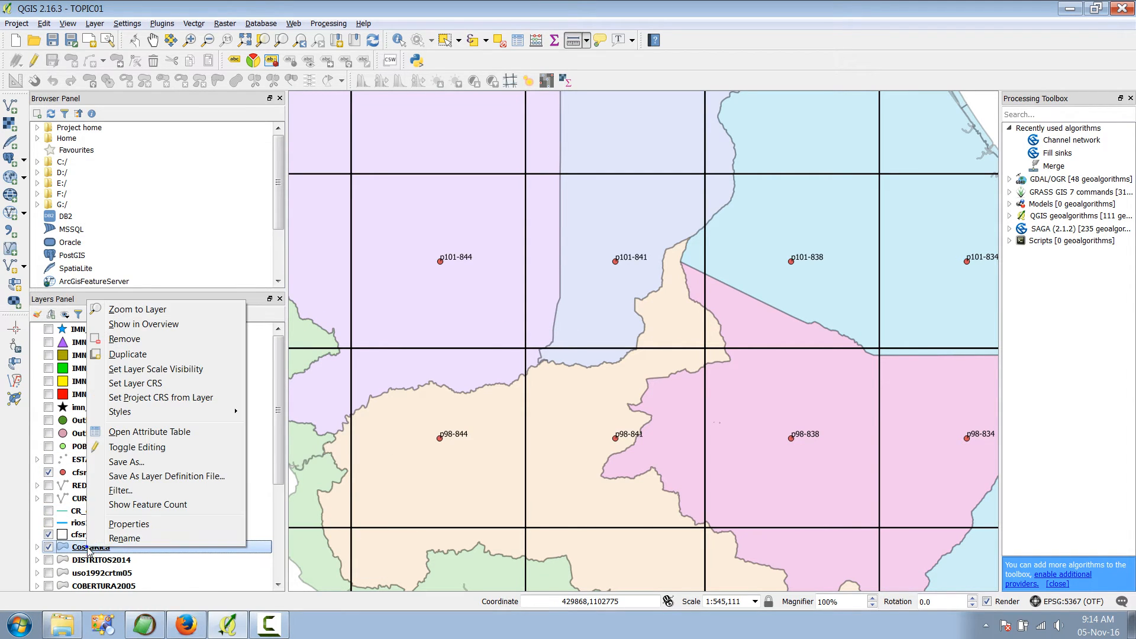
{"action": "left_click", "coordinate": [151, 309]}
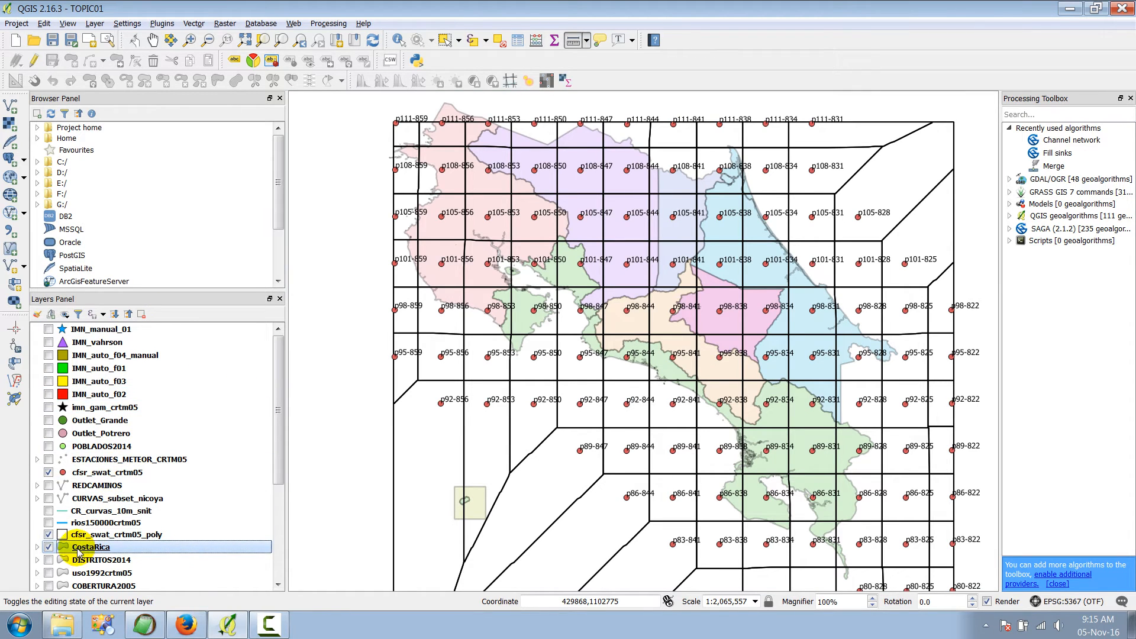
{"action": "left_click", "coordinate": [47, 536]}
Step: Briefly preview the DISTRITOS2014 district boundaries and hide the cfsr_swat_crtm05 station points
{"action": "scroll", "coordinate": [174, 509], "scroll_direction": "down", "scroll_amount": 2}
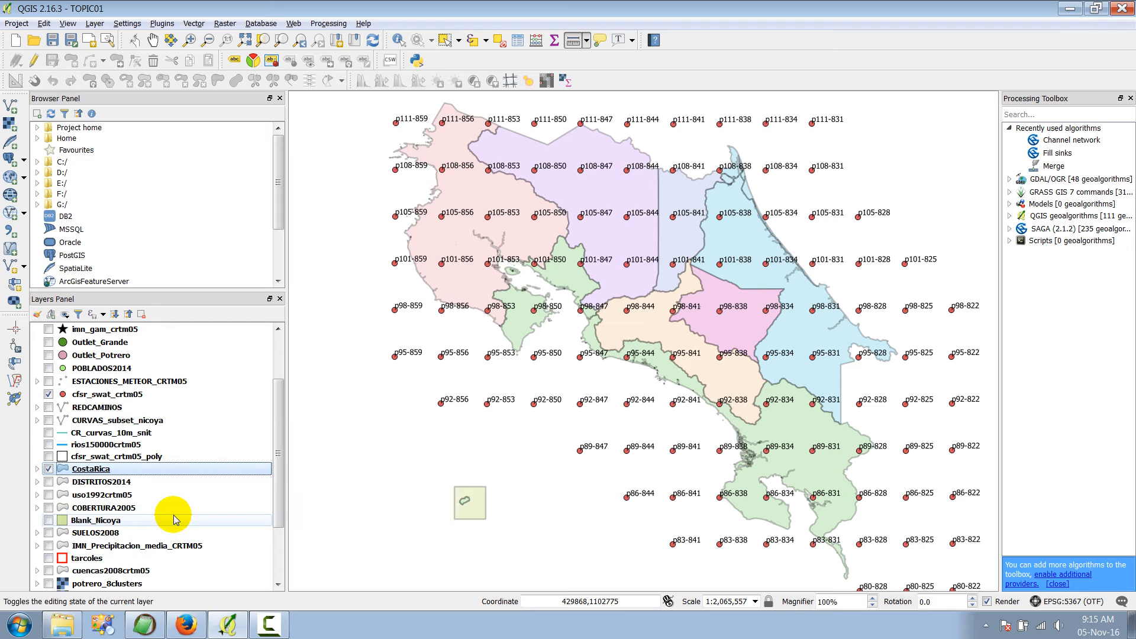
{"action": "left_click", "coordinate": [48, 481]}
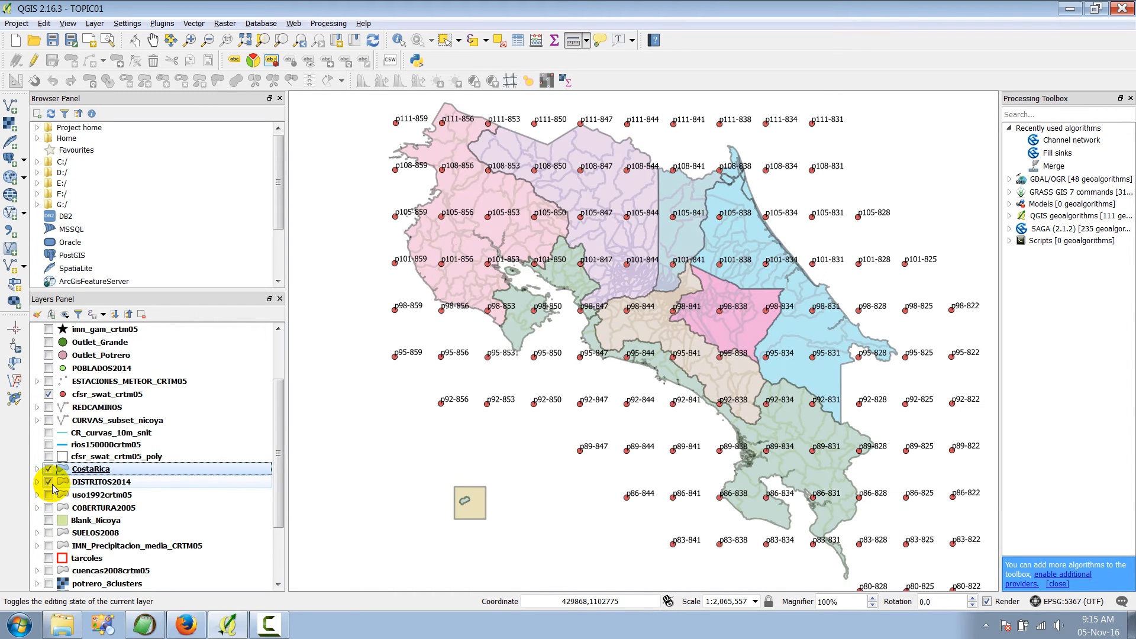
{"action": "left_click", "coordinate": [49, 394]}
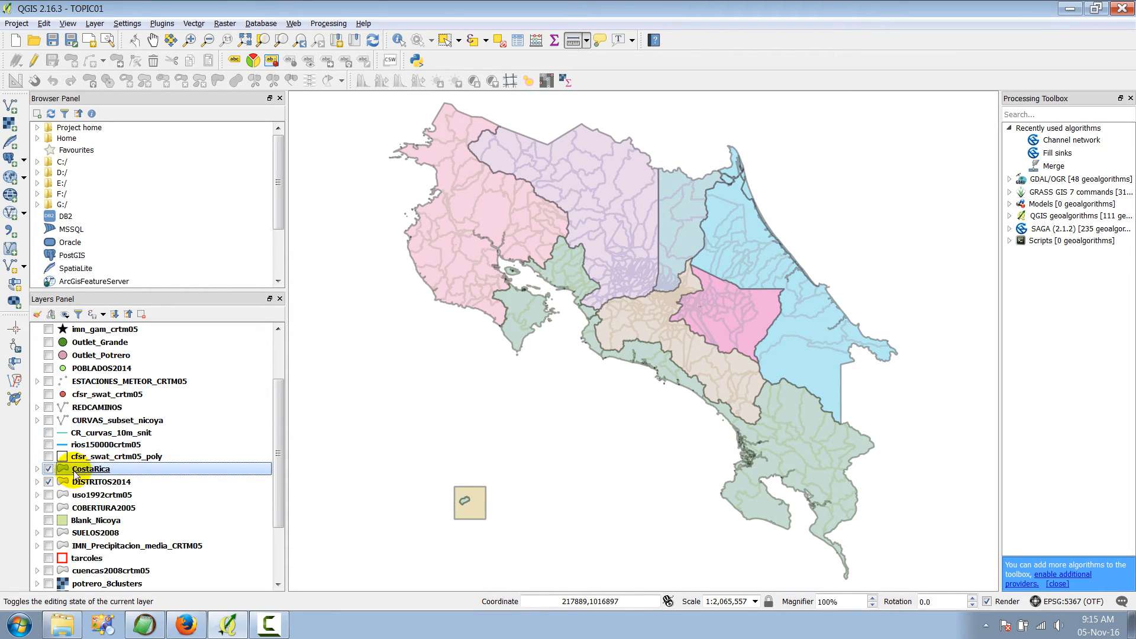
{"action": "left_click", "coordinate": [48, 482]}
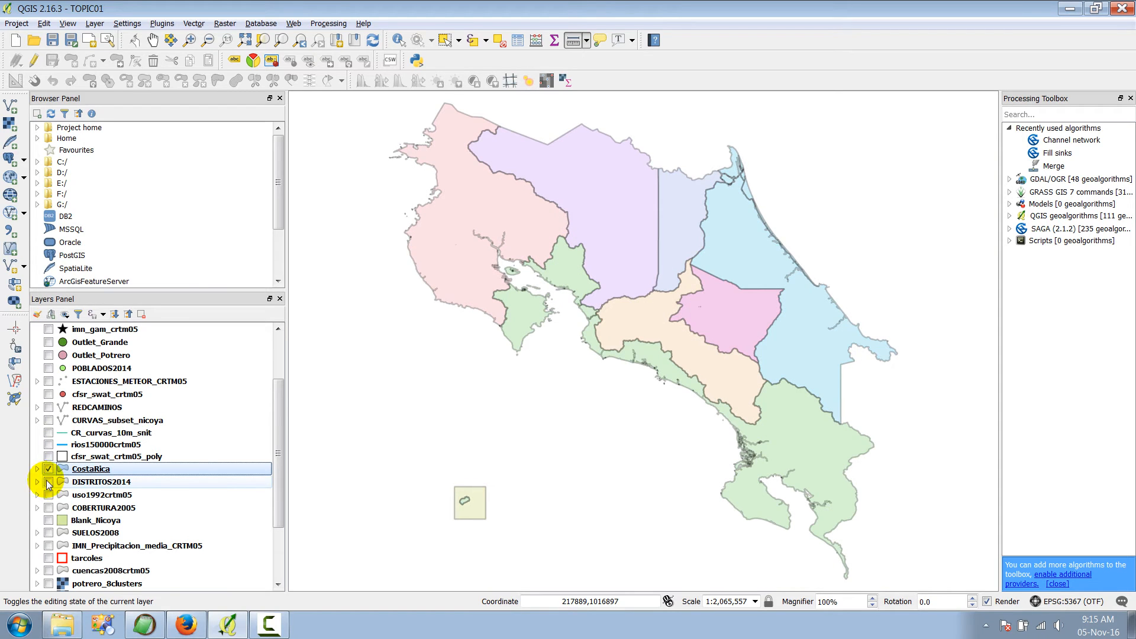
Step: Display the uso1992crtm05 land use layer and review its attribute table
{"action": "left_click", "coordinate": [48, 494]}
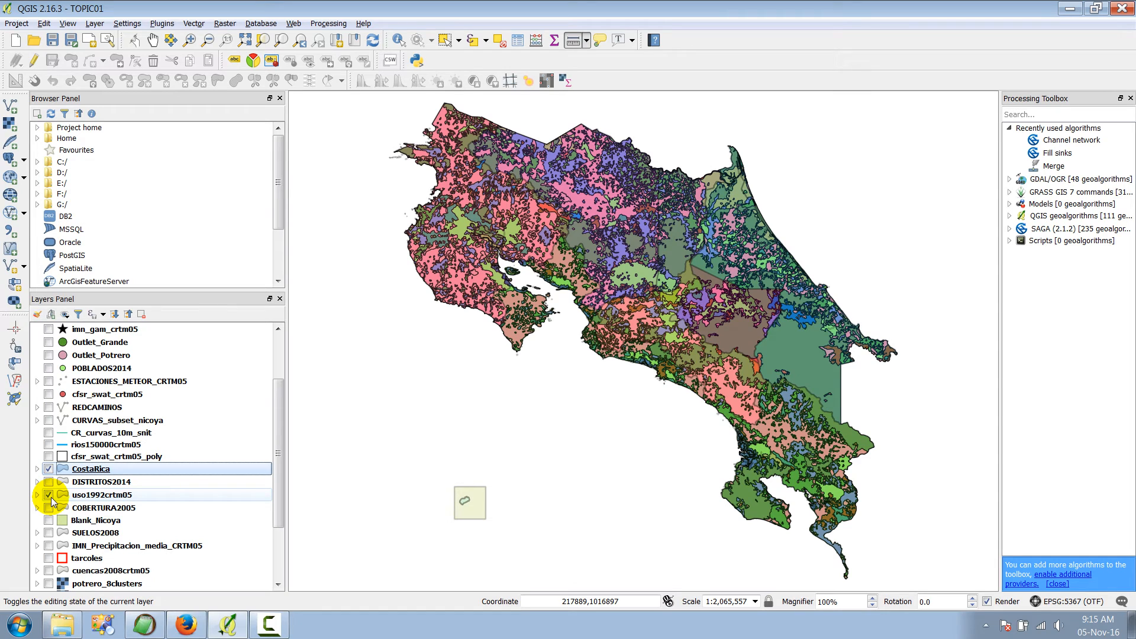
{"action": "left_click", "coordinate": [97, 494]}
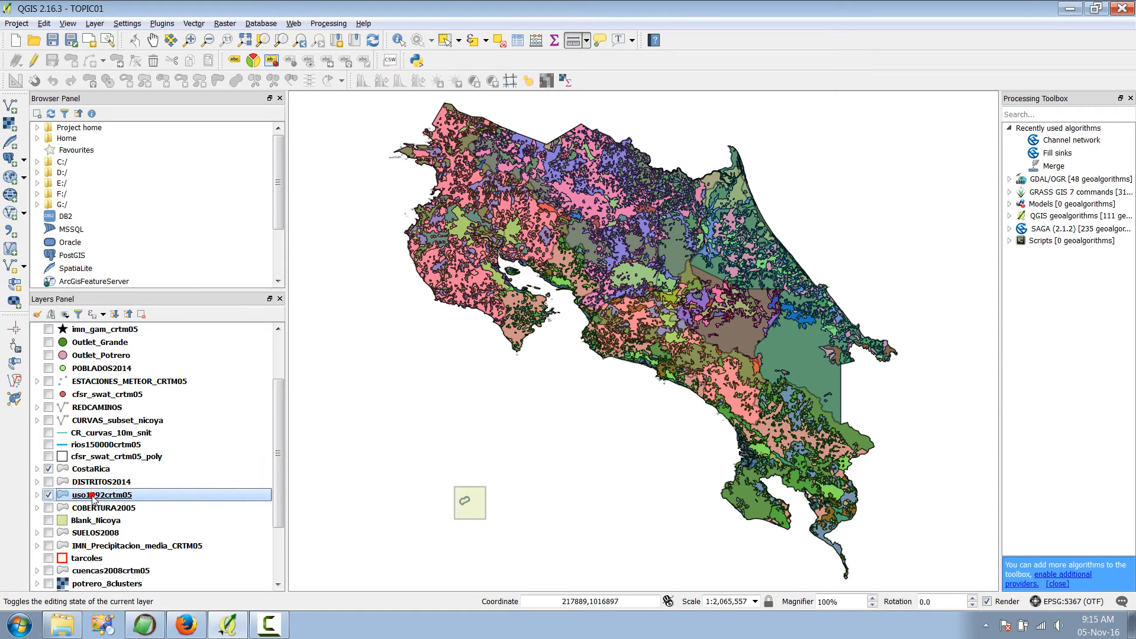
{"action": "left_click", "coordinate": [518, 39]}
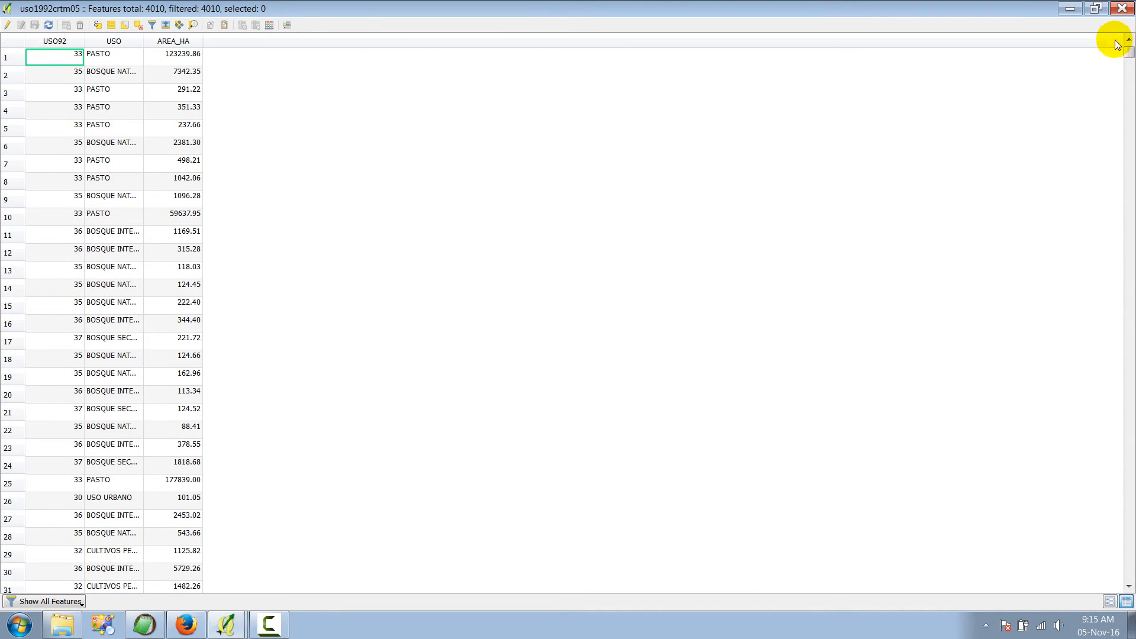
{"action": "left_click", "coordinate": [1123, 8]}
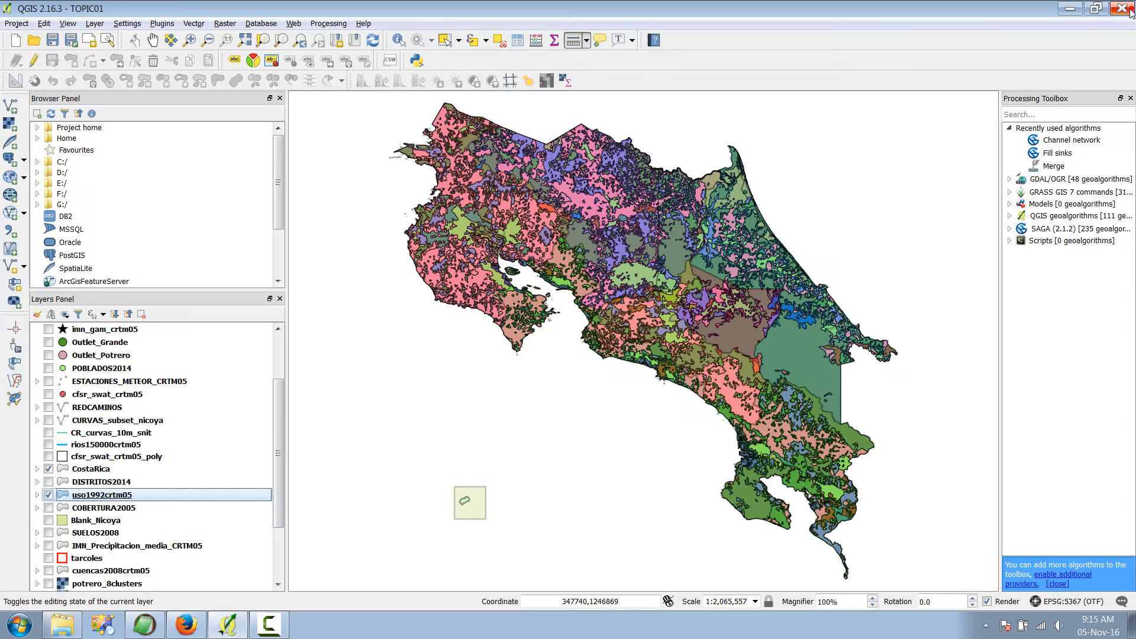
Step: Read the source reference in the metadata abstract of uso1992crtm05 and close its properties
{"action": "right_click", "coordinate": [127, 495]}
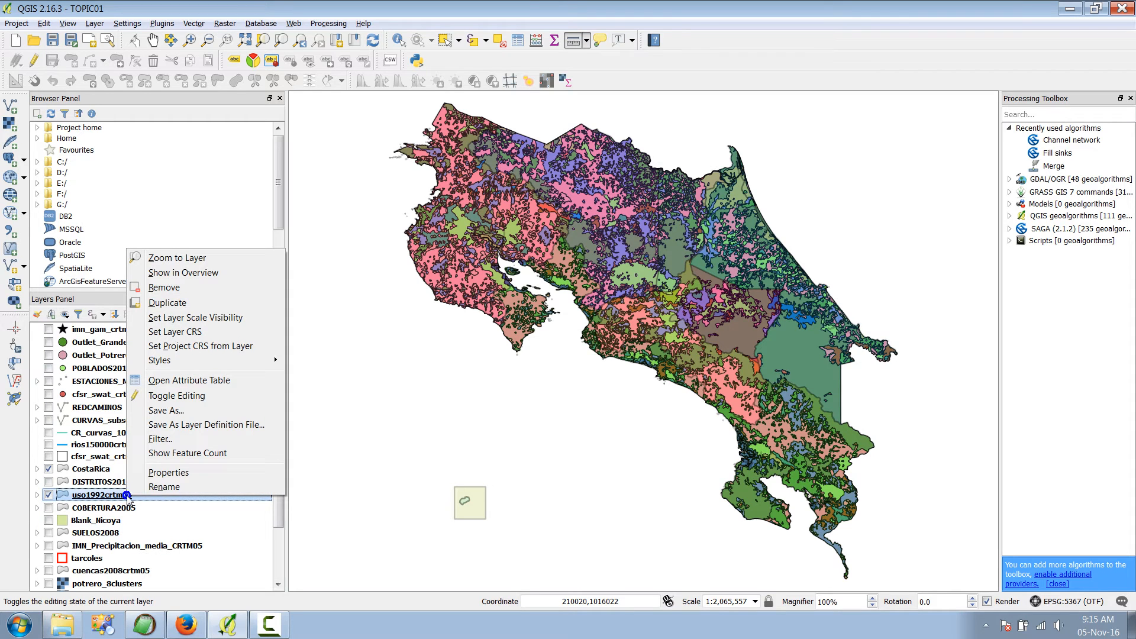
{"action": "left_click", "coordinate": [175, 473]}
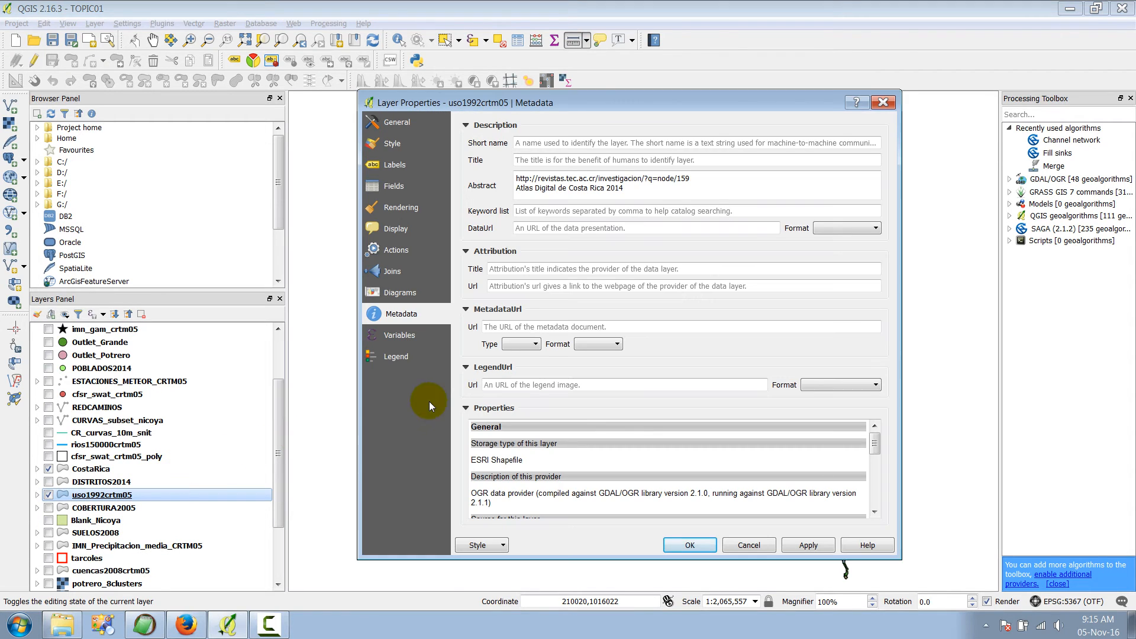
{"action": "left_click_drag", "start_coordinate": [626, 188], "coordinate": [517, 187]}
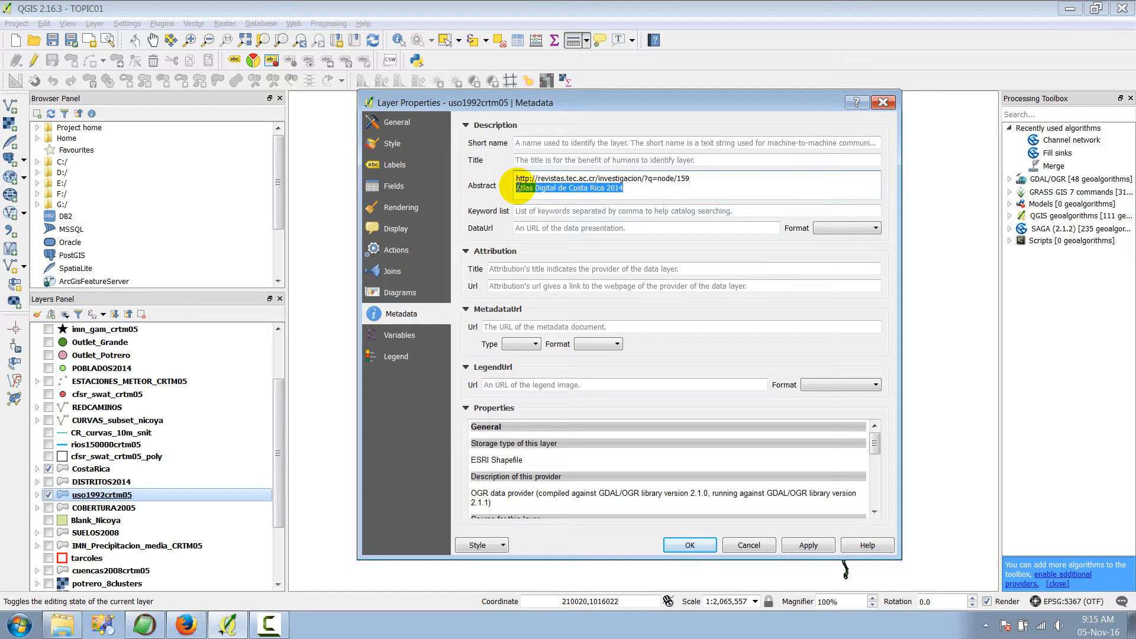
{"action": "left_click", "coordinate": [882, 102]}
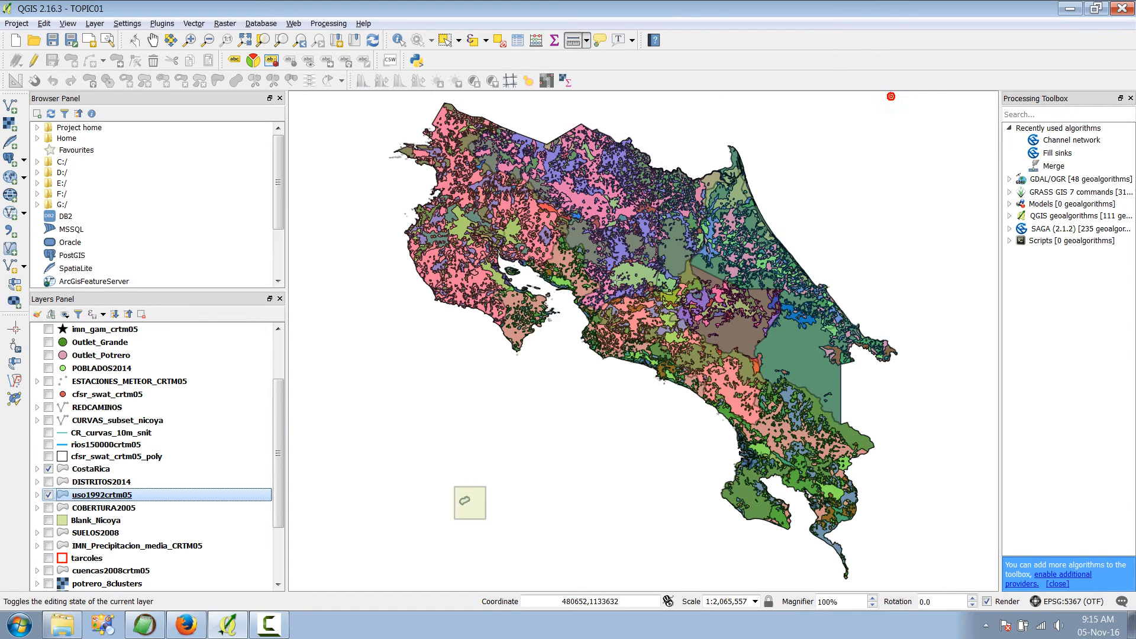
Step: Switch to Firefox to view the Atlas Digital de Costa Rica 2014 page, and return to QGIS
{"action": "left_click", "coordinate": [186, 625]}
{"action": "left_click", "coordinate": [360, 37]}
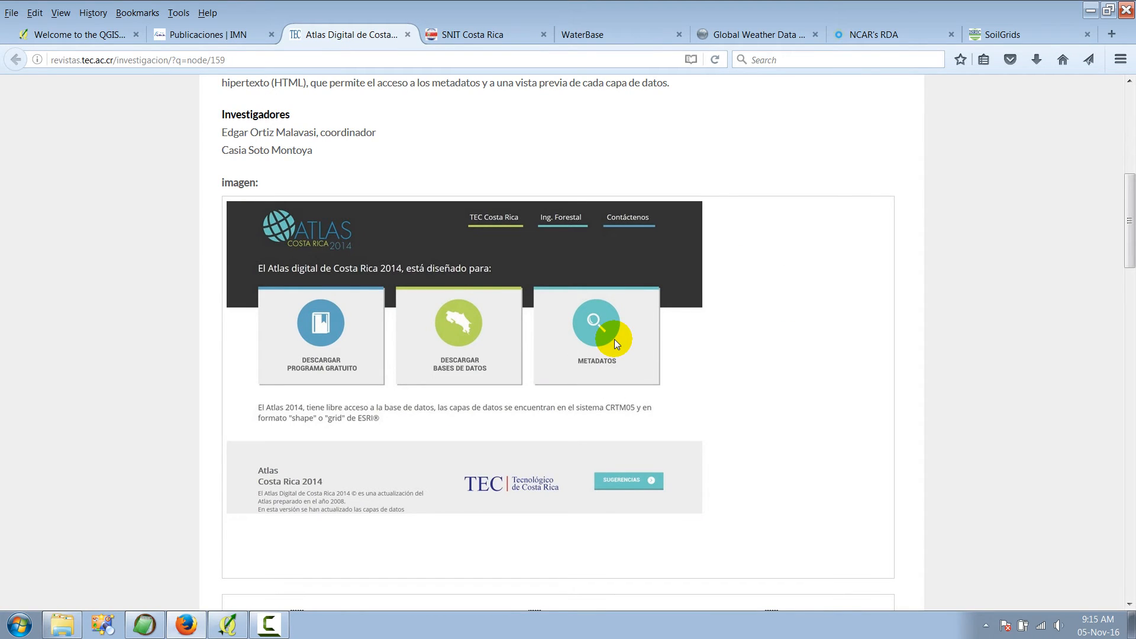
{"action": "left_click", "coordinate": [1091, 10]}
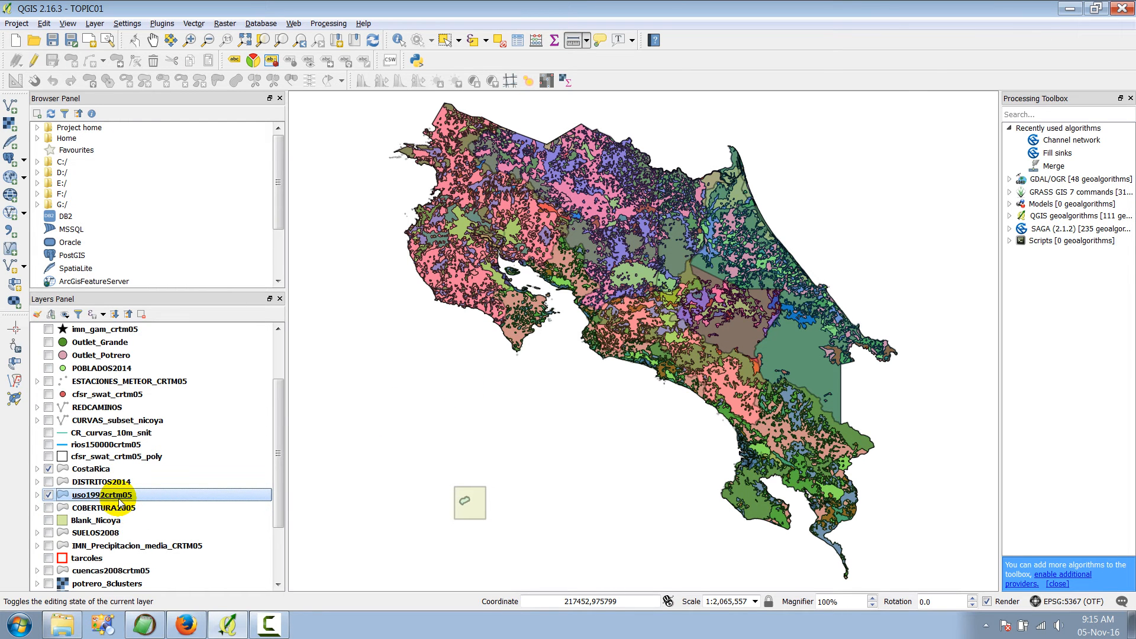
Step: Zoom to the Nicoya Peninsula, show the Blank_Nicoya layer and move it above uso1992crtm05 in the layer order
{"action": "left_click", "coordinate": [189, 40]}
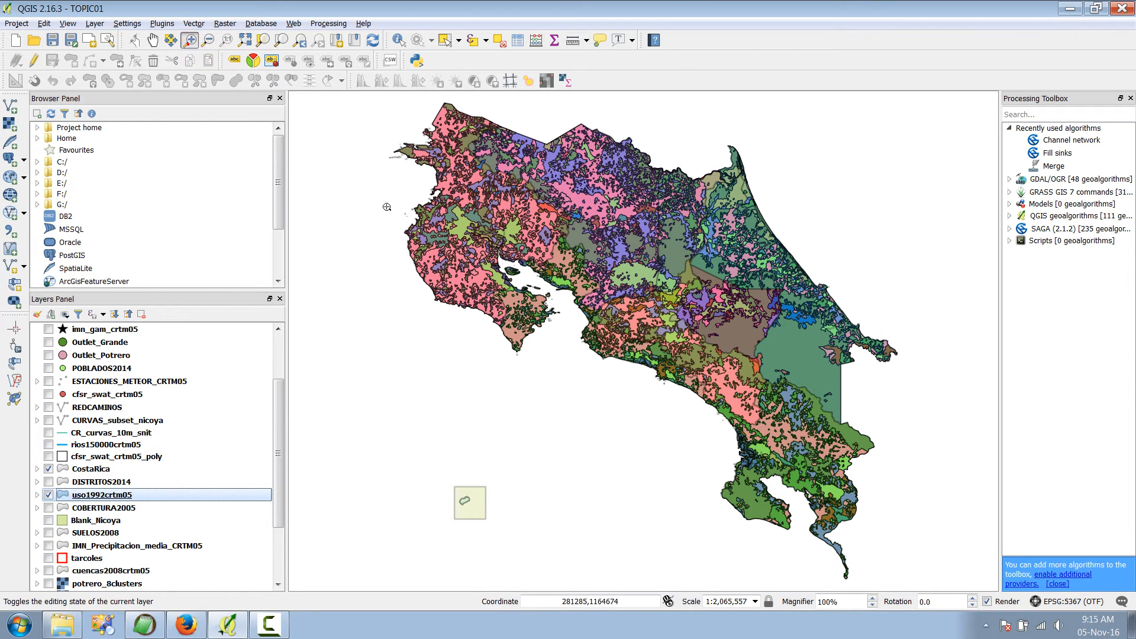
{"action": "left_click_drag", "start_coordinate": [393, 223], "coordinate": [571, 382]}
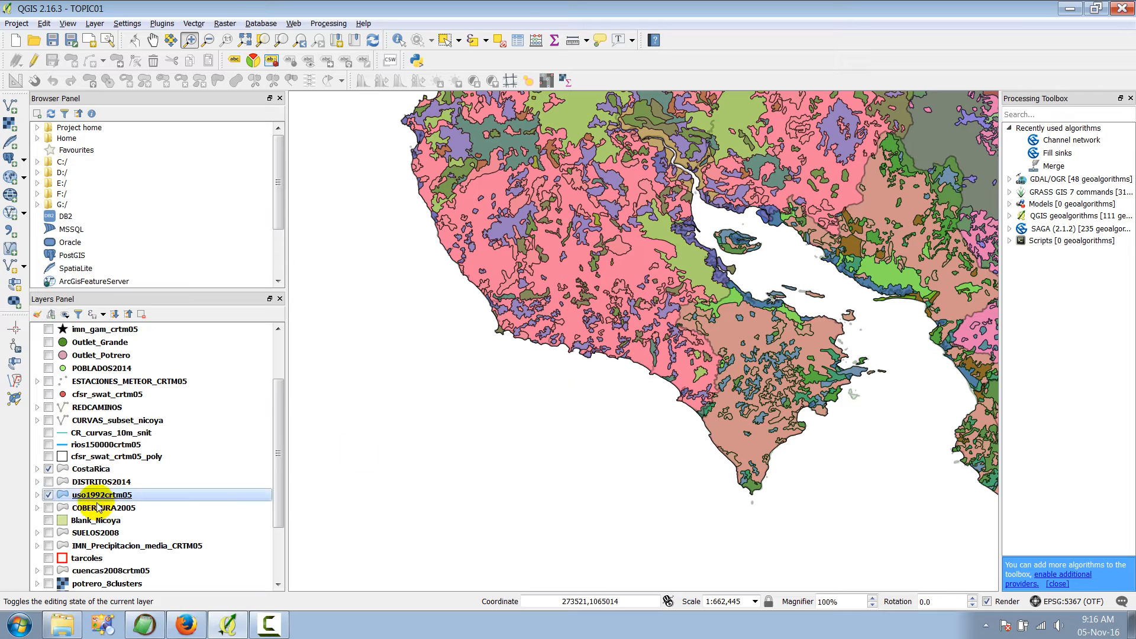
{"action": "left_click", "coordinate": [48, 520]}
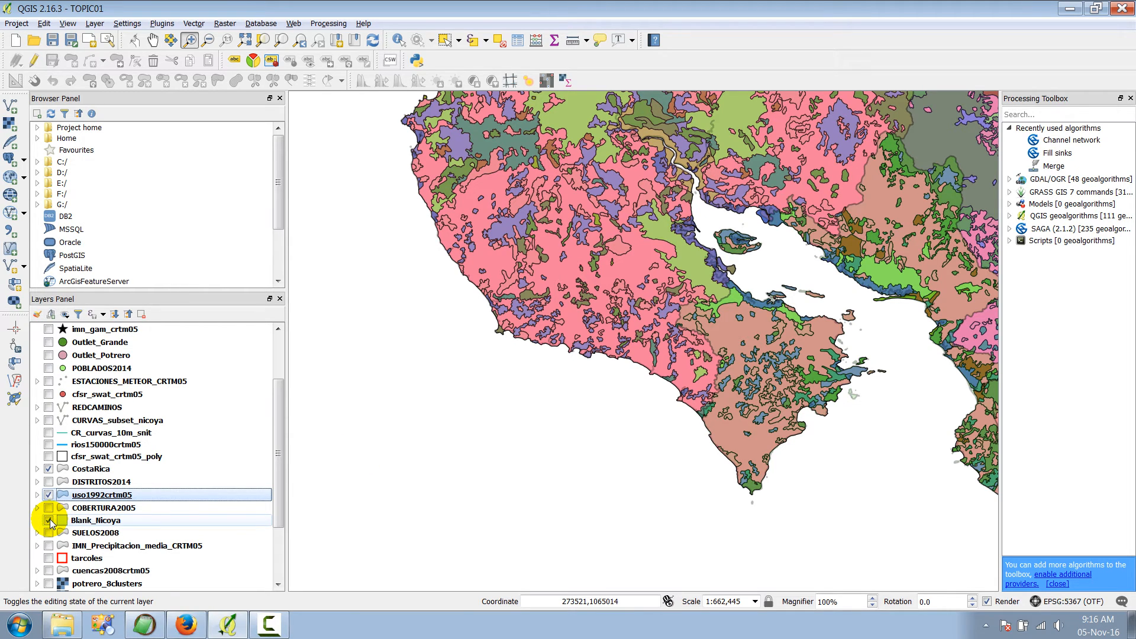
{"action": "mouse_move", "coordinate": [80, 520]}
{"action": "left_mouse_down"}
{"action": "mouse_move", "coordinate": [106, 525]}
{"action": "mouse_move", "coordinate": [112, 496]}
{"action": "left_mouse_up"}
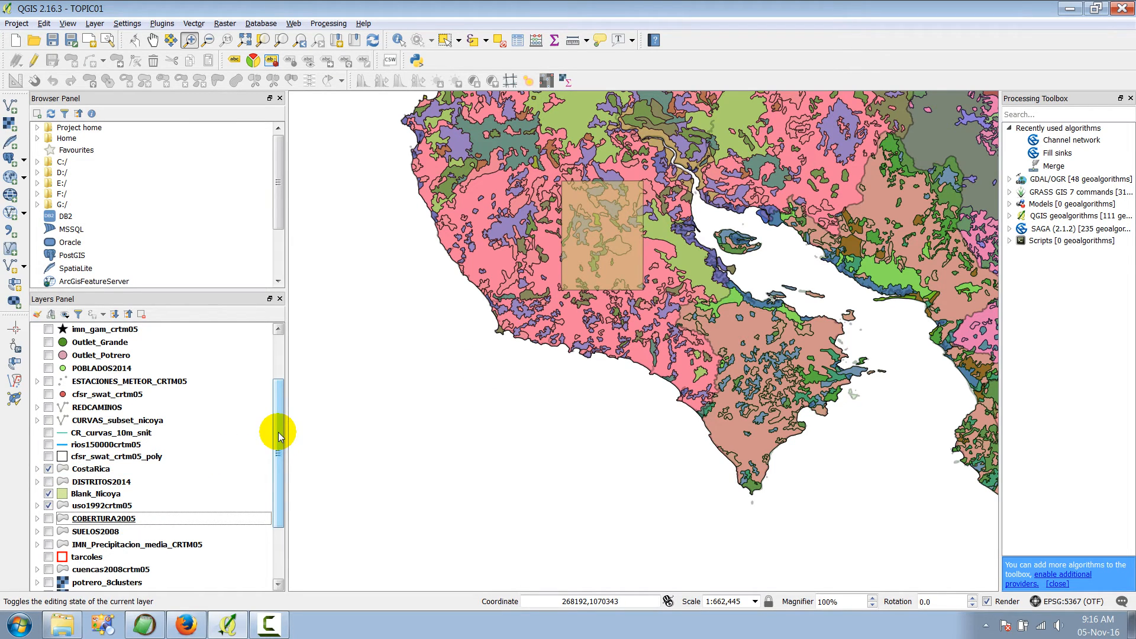
Step: Replace uso1992crtm05 with COBERTURA2005 on the map, and review its attribute table and legend classes
{"action": "left_click_drag", "start_coordinate": [282, 429], "coordinate": [280, 448]}
{"action": "left_click", "coordinate": [49, 467]}
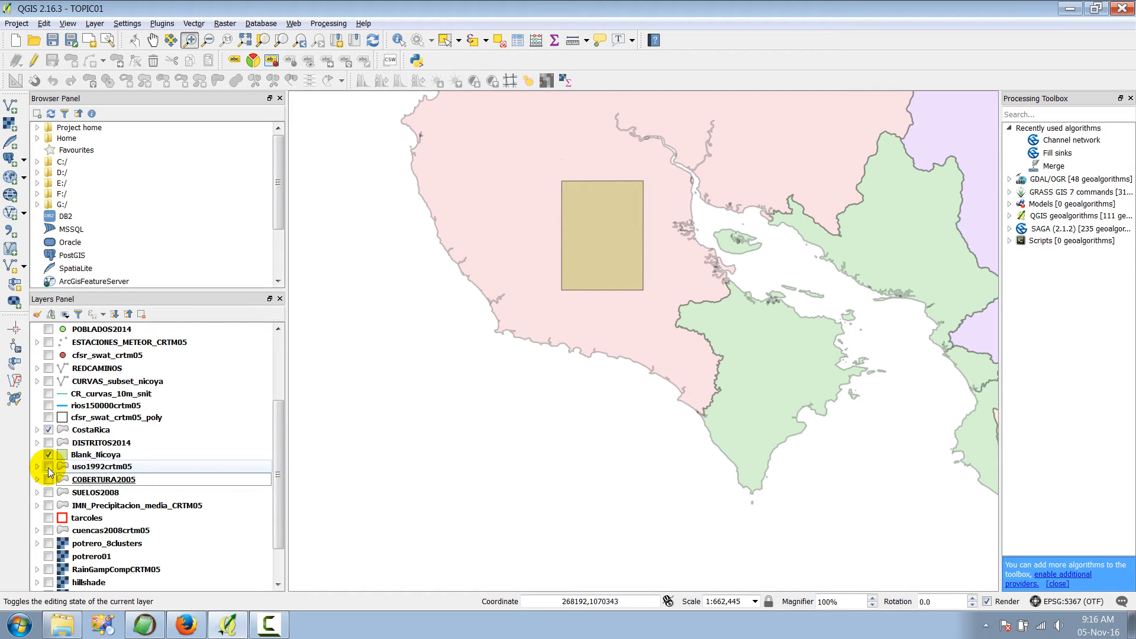
{"action": "left_click", "coordinate": [48, 479]}
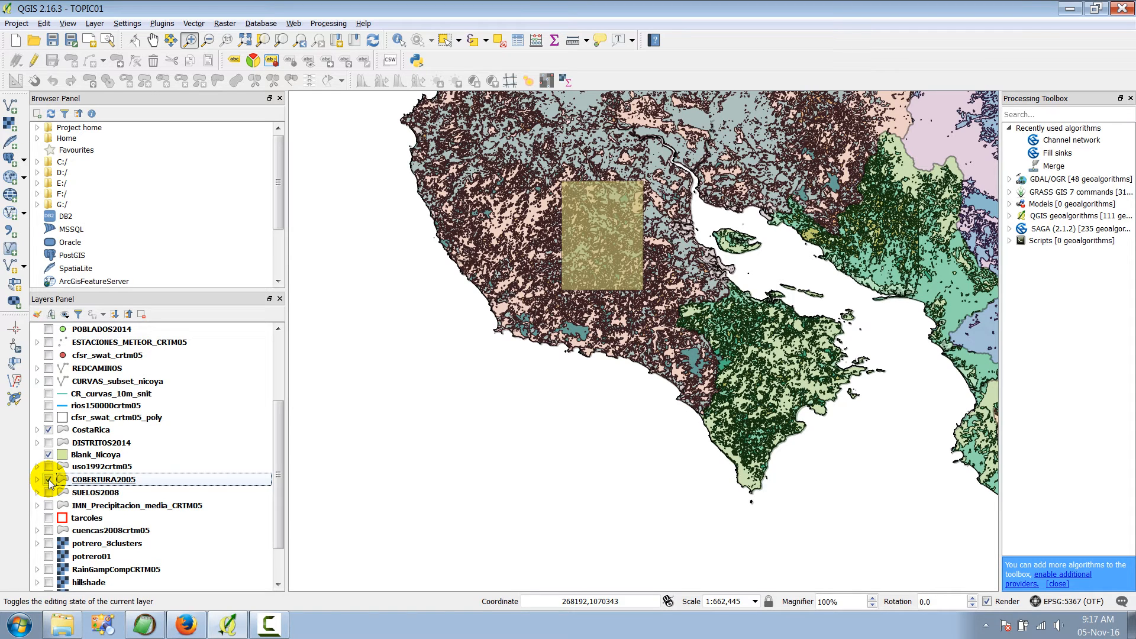
{"action": "left_click", "coordinate": [515, 41]}
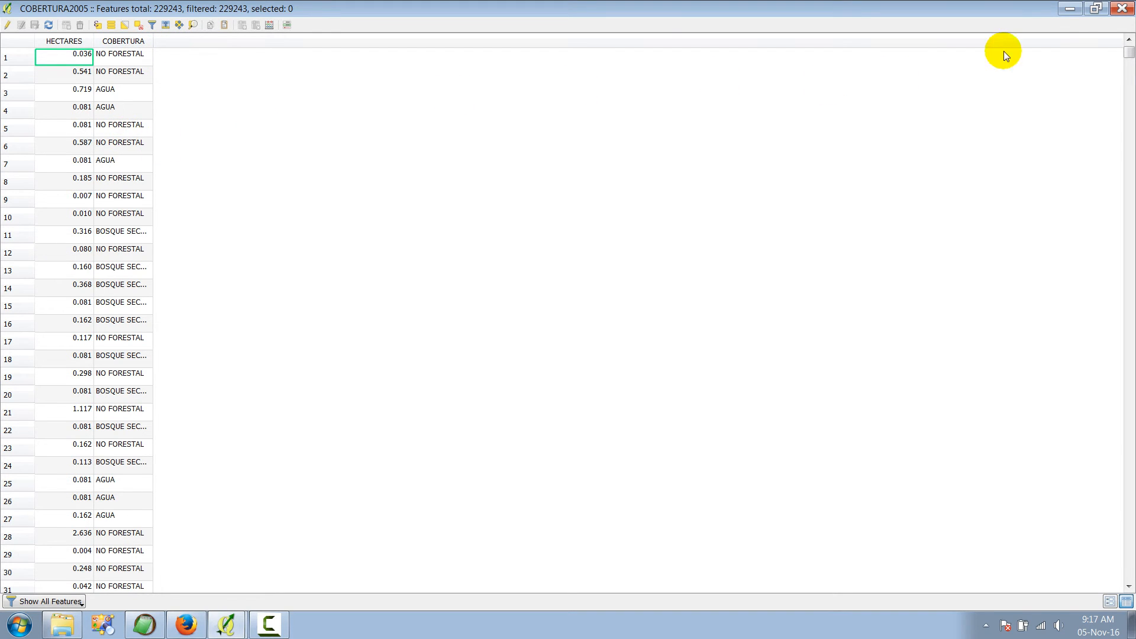
{"action": "left_click", "coordinate": [1121, 8]}
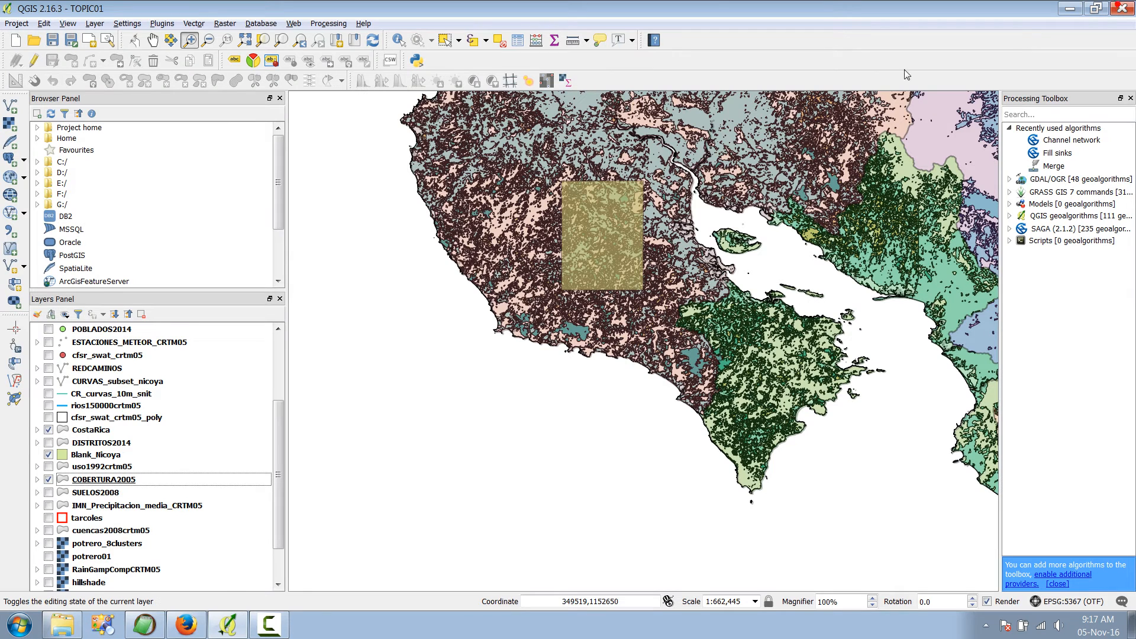
{"action": "left_click", "coordinate": [37, 479]}
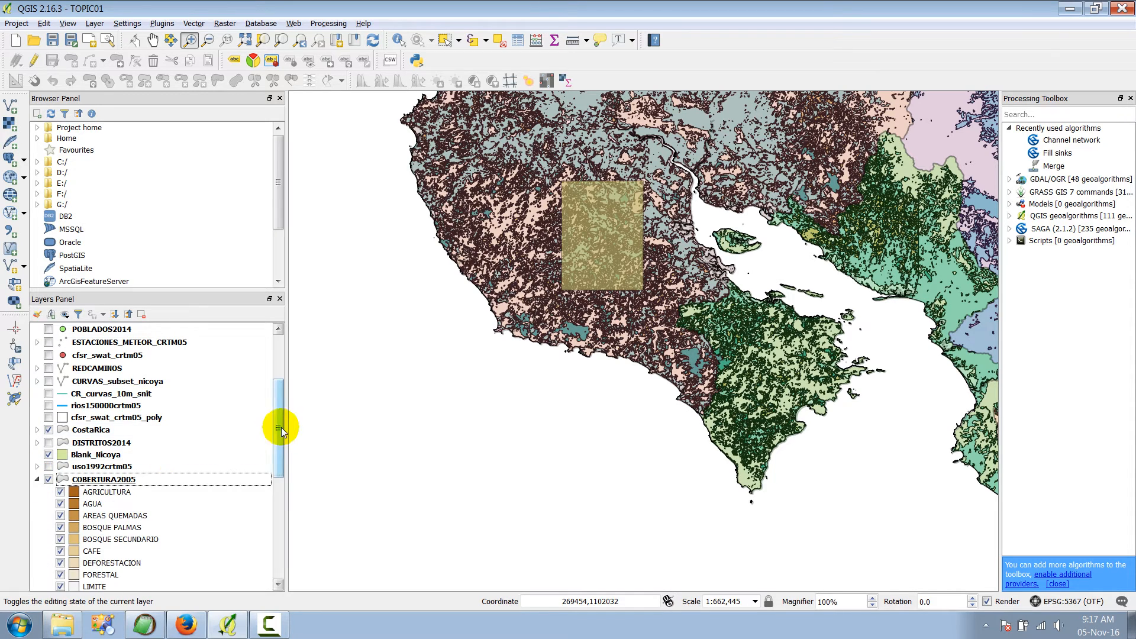
Step: Zoom to the Blank_Nicoya rectangle to examine the land cover inside it, review the COBERTURA2005 legend classes and collapse the legend
{"action": "scroll", "coordinate": [281, 427], "scroll_direction": "down", "scroll_amount": 4}
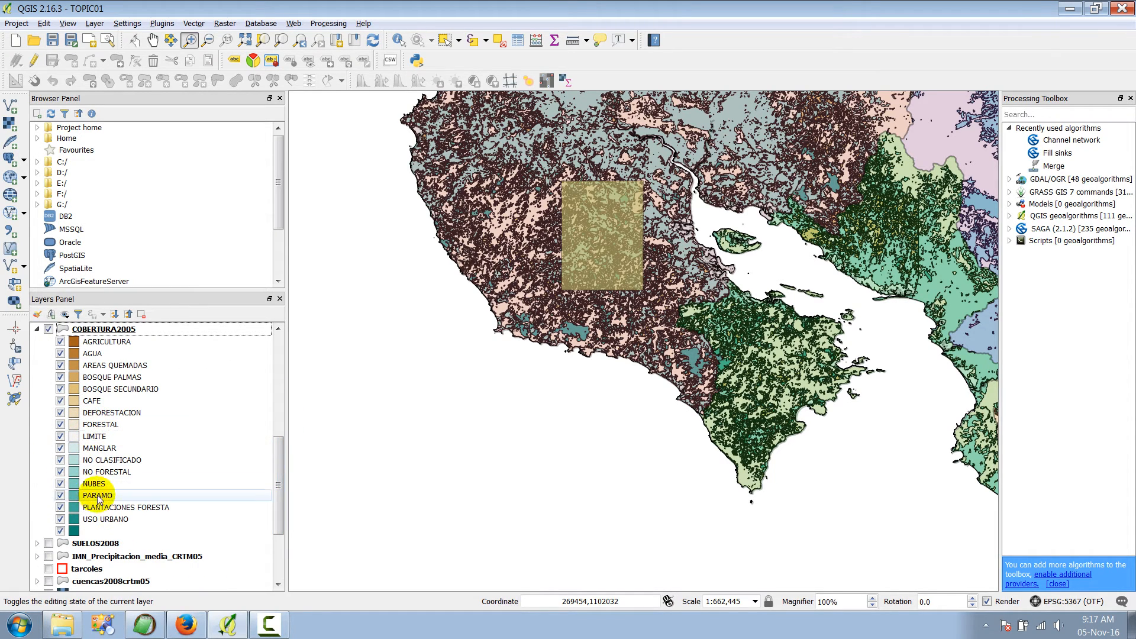
{"action": "left_click", "coordinate": [37, 329]}
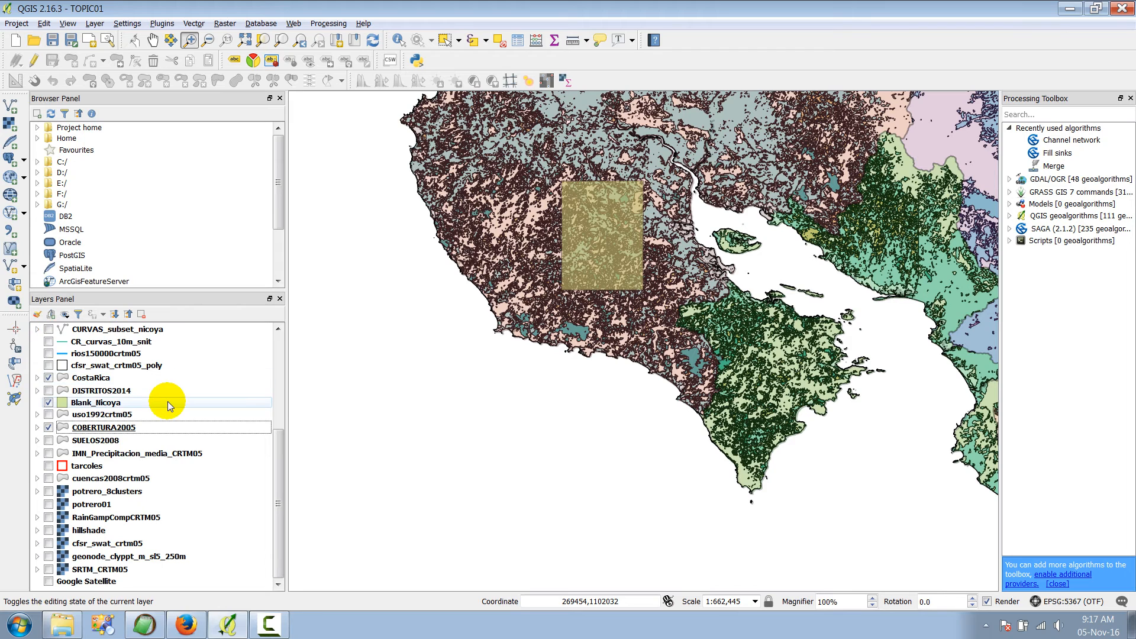
{"action": "mouse_move", "coordinate": [141, 428]}
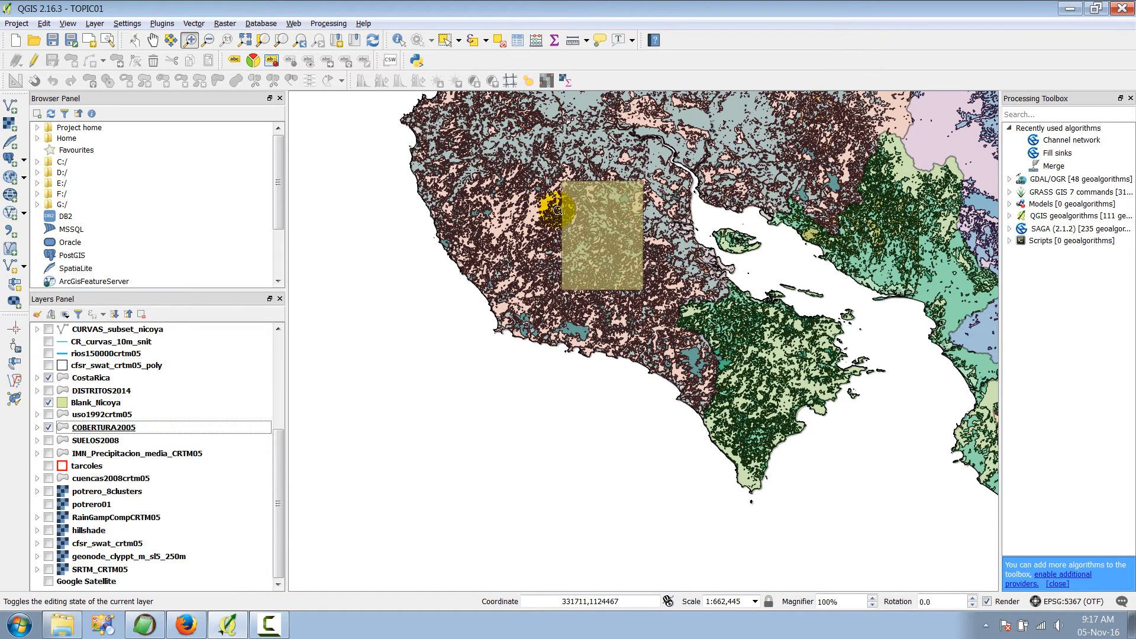
{"action": "left_click_drag", "start_coordinate": [564, 208], "coordinate": [649, 279]}
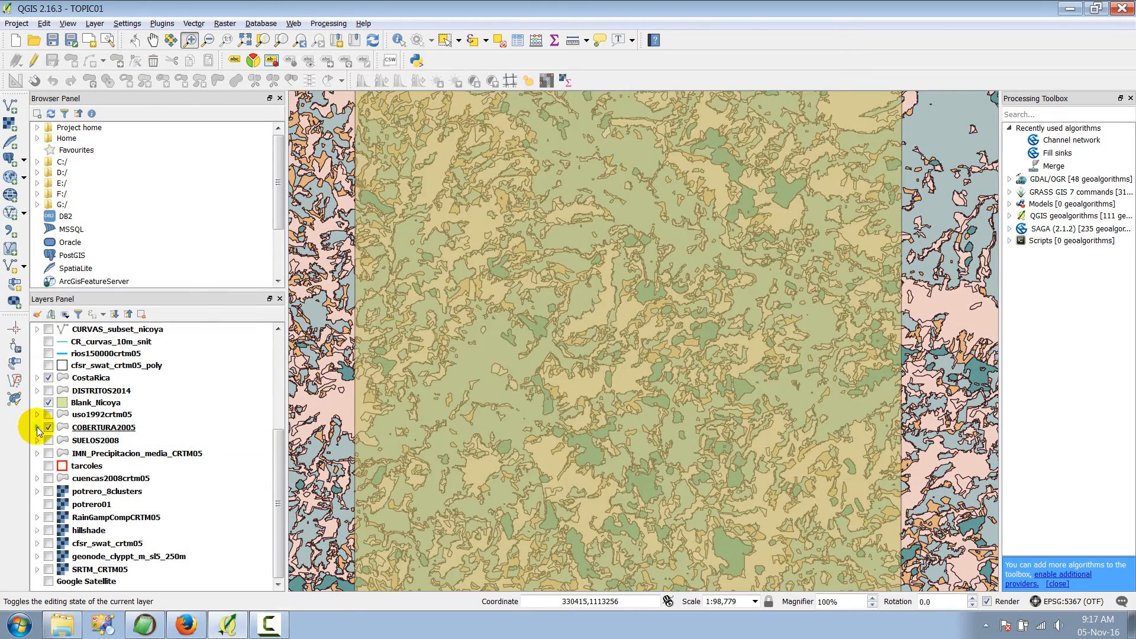
{"action": "left_click", "coordinate": [37, 428]}
{"action": "scroll", "coordinate": [37, 426], "scroll_direction": "down", "scroll_amount": 2}
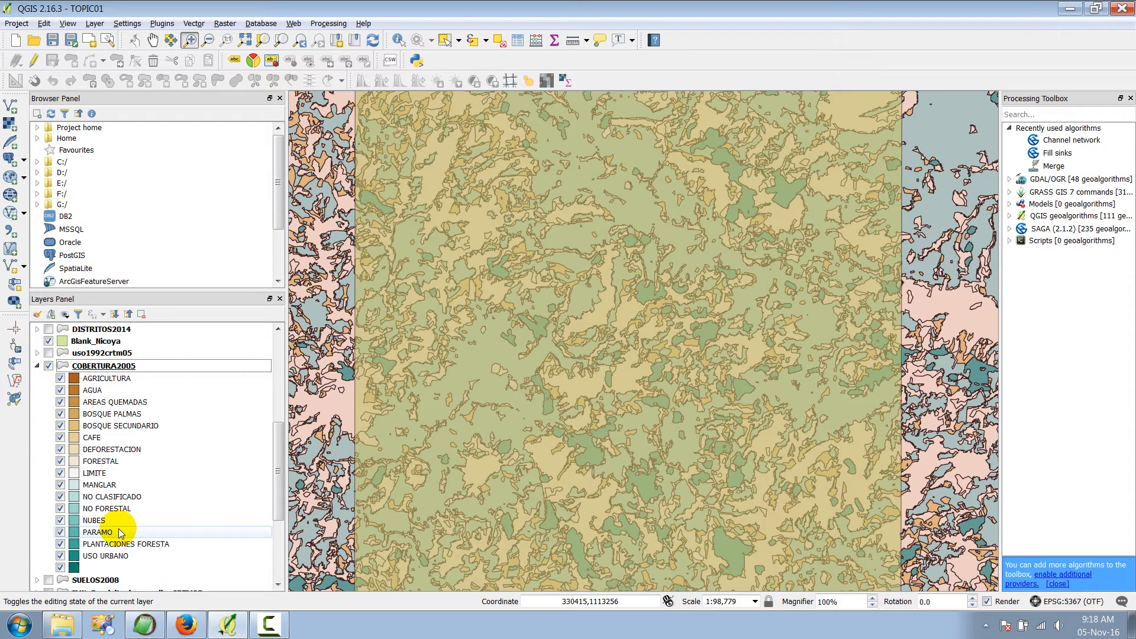
{"action": "left_click", "coordinate": [38, 366]}
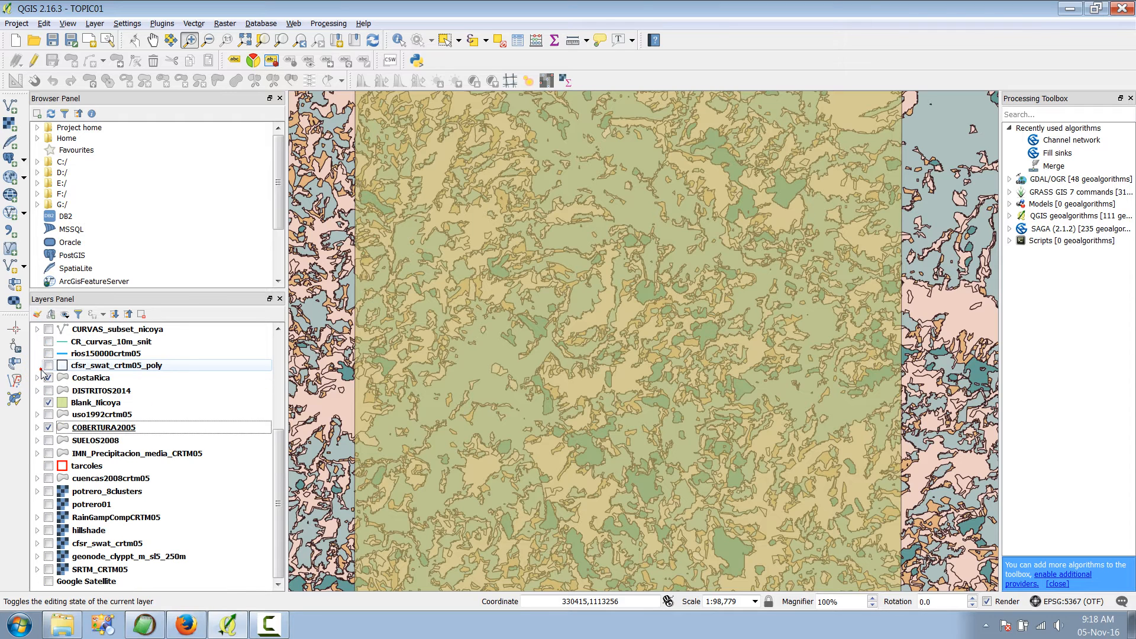
Step: Zoom to the full extent of the CostaRica layer and replace COBERTURA2005 with SUELOS2008 on the map
{"action": "right_click", "coordinate": [113, 377]}
{"action": "left_click", "coordinate": [165, 385]}
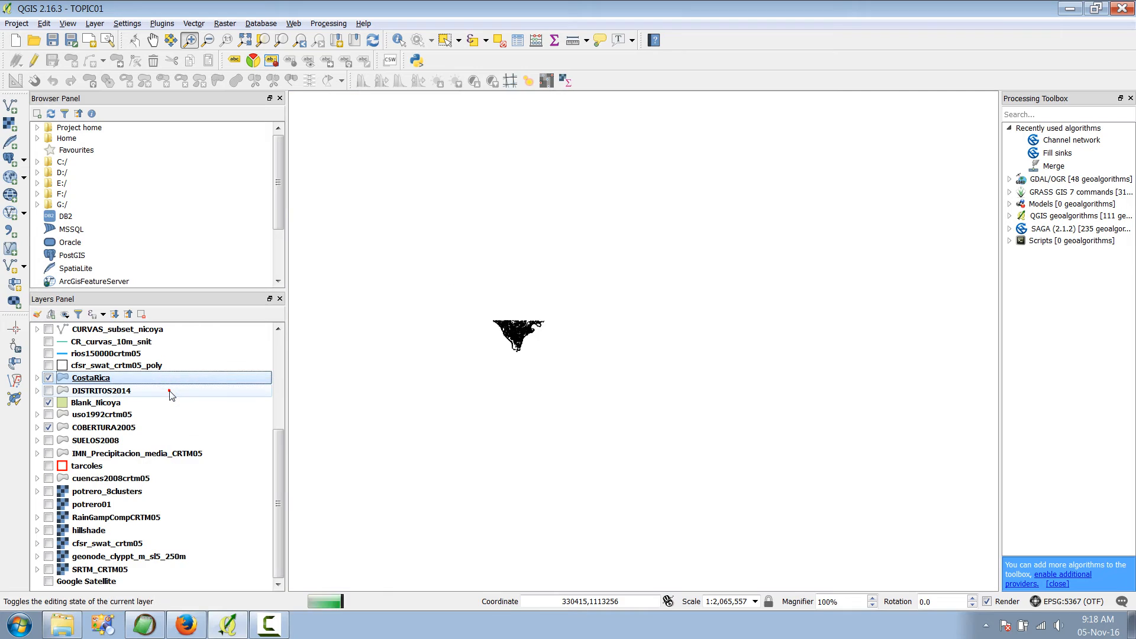
{"action": "left_click", "coordinate": [49, 427]}
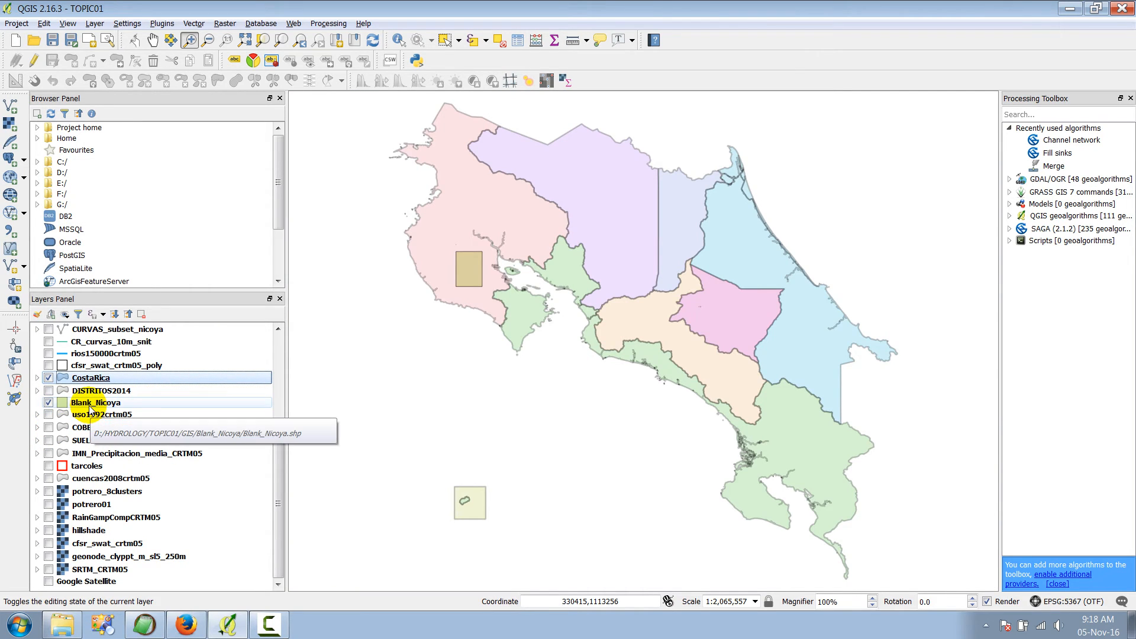
{"action": "left_click", "coordinate": [49, 441]}
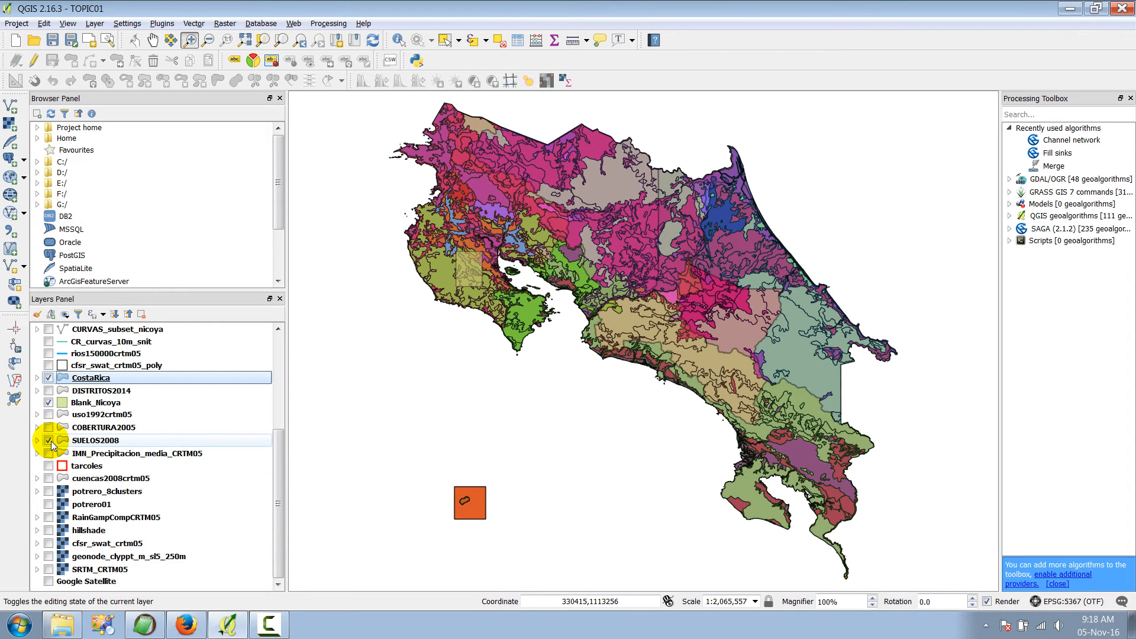
Step: Review the SUELOS2008 layer's metadata and its Atlas Digital de Costa Rica 2014 source page in Firefox, and return to QGIS
{"action": "left_click", "coordinate": [84, 440]}
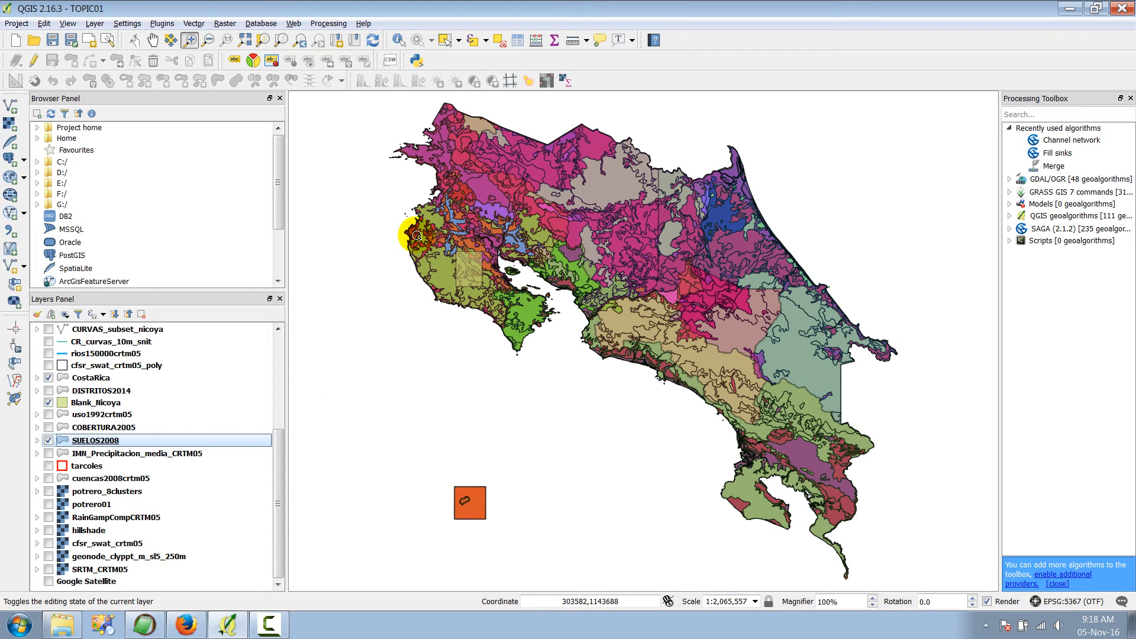
{"action": "right_click", "coordinate": [109, 441]}
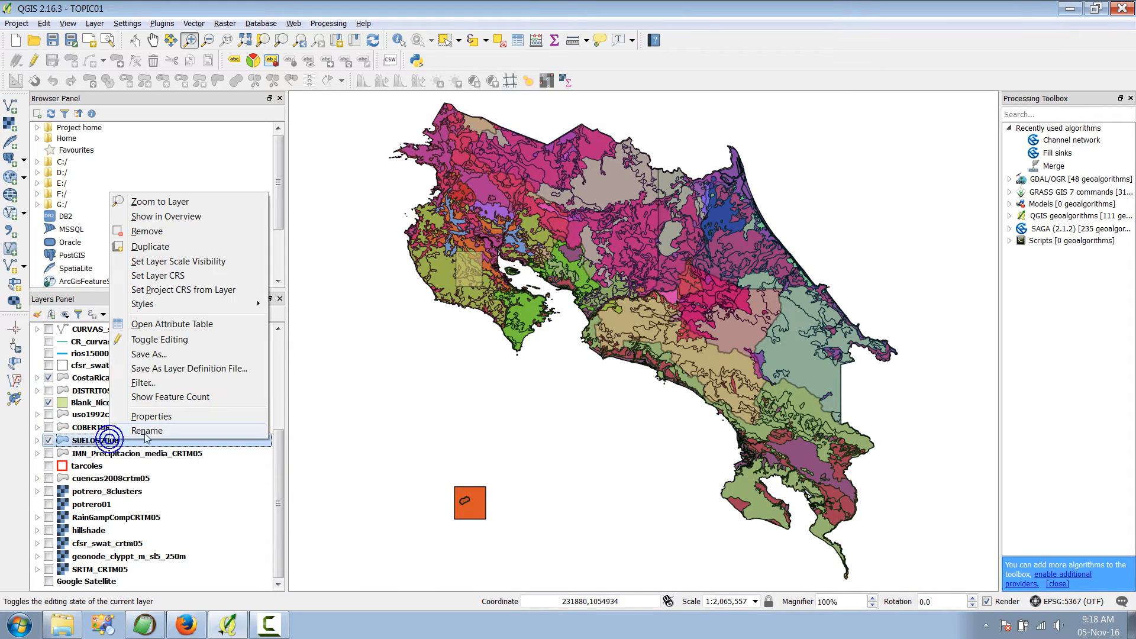
{"action": "left_click", "coordinate": [169, 422]}
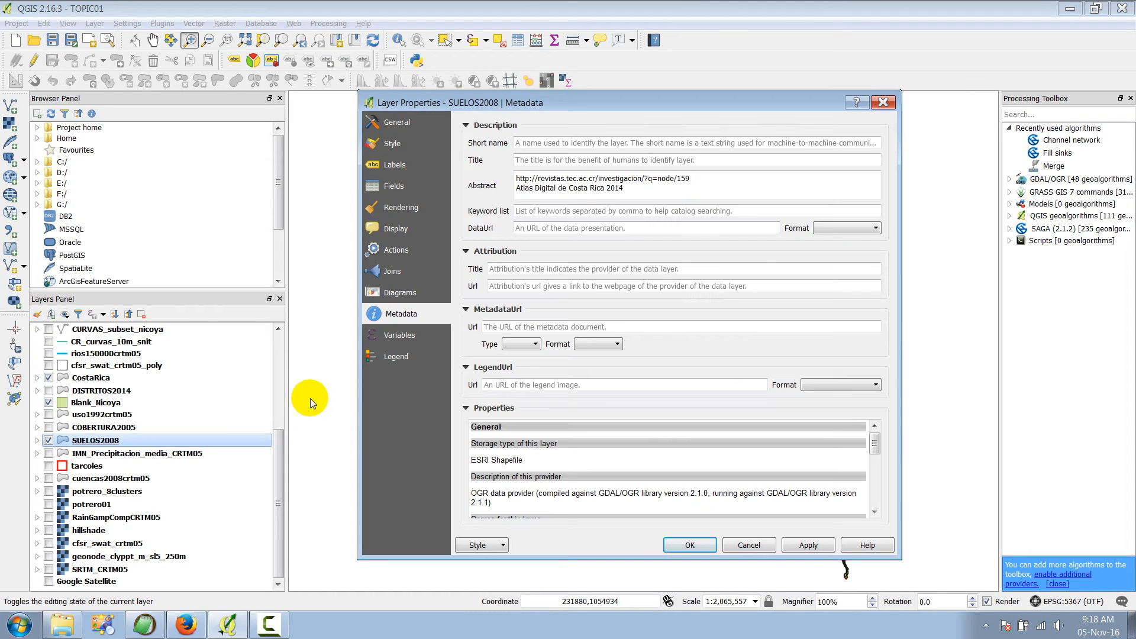
{"action": "left_click", "coordinate": [599, 187]}
{"action": "left_click", "coordinate": [883, 102]}
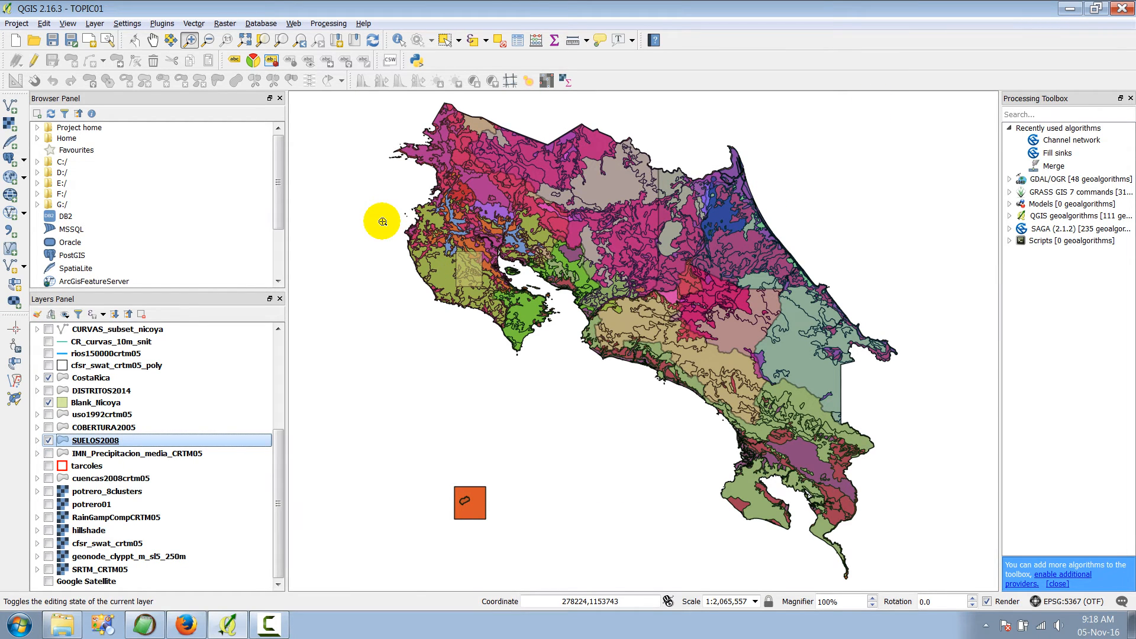
{"action": "left_click", "coordinate": [186, 625]}
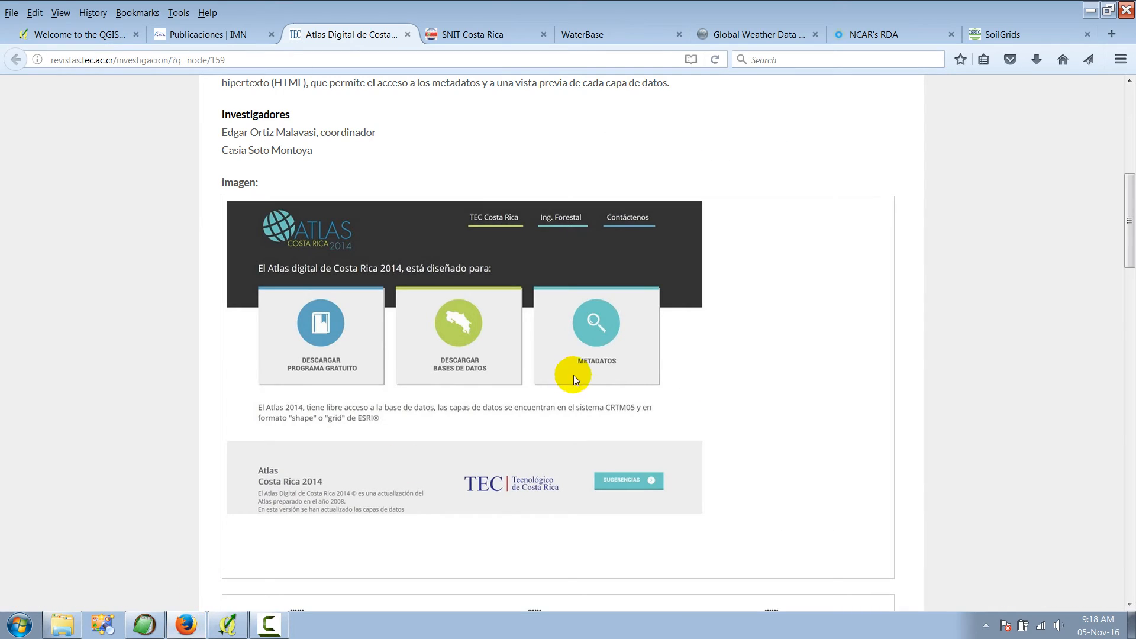
{"action": "left_click", "coordinate": [1091, 10]}
Step: Examine the soil classes in the SUELOS2008 legend against the Nicoya peninsula area of the map
{"action": "left_click_drag", "start_coordinate": [381, 224], "coordinate": [558, 370]}
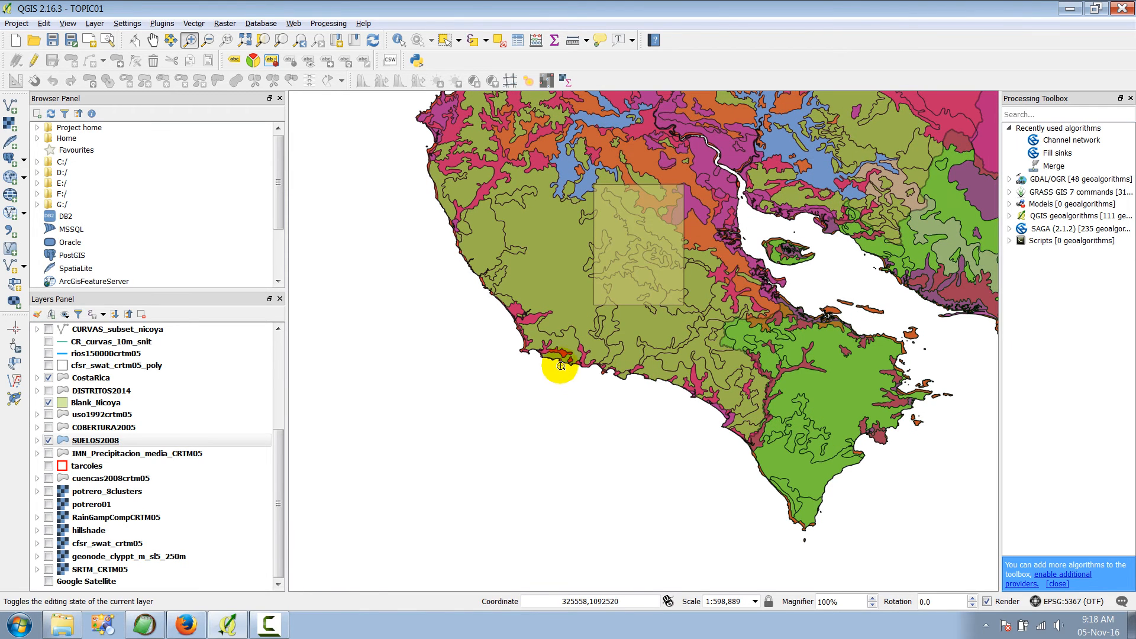
{"action": "left_click", "coordinate": [37, 441]}
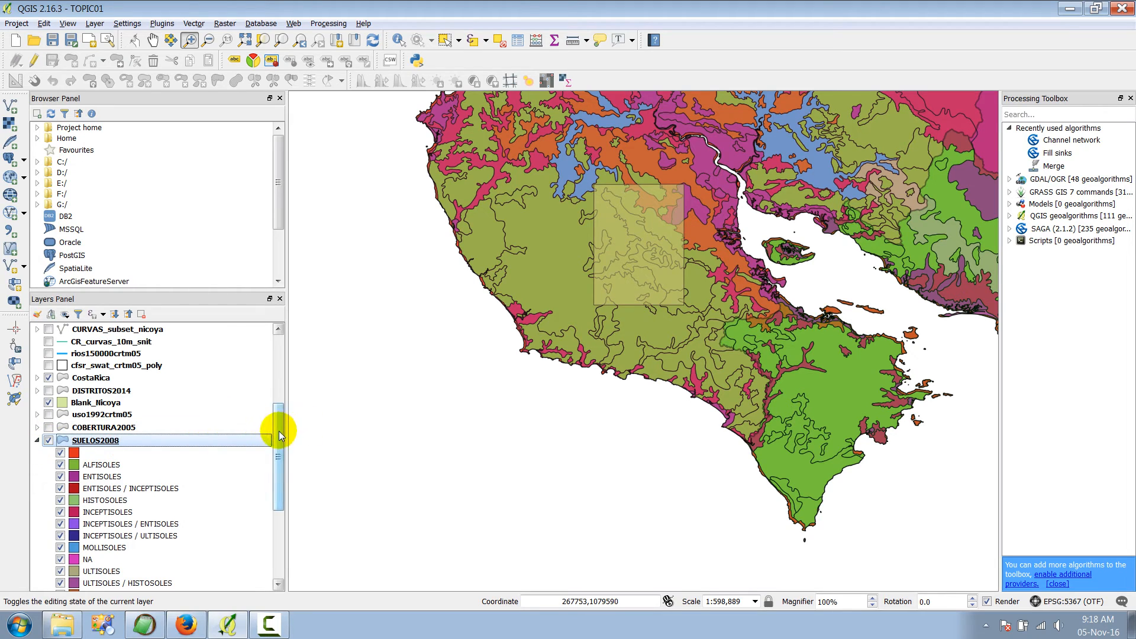
{"action": "scroll", "coordinate": [279, 424], "scroll_direction": "down", "scroll_amount": 2}
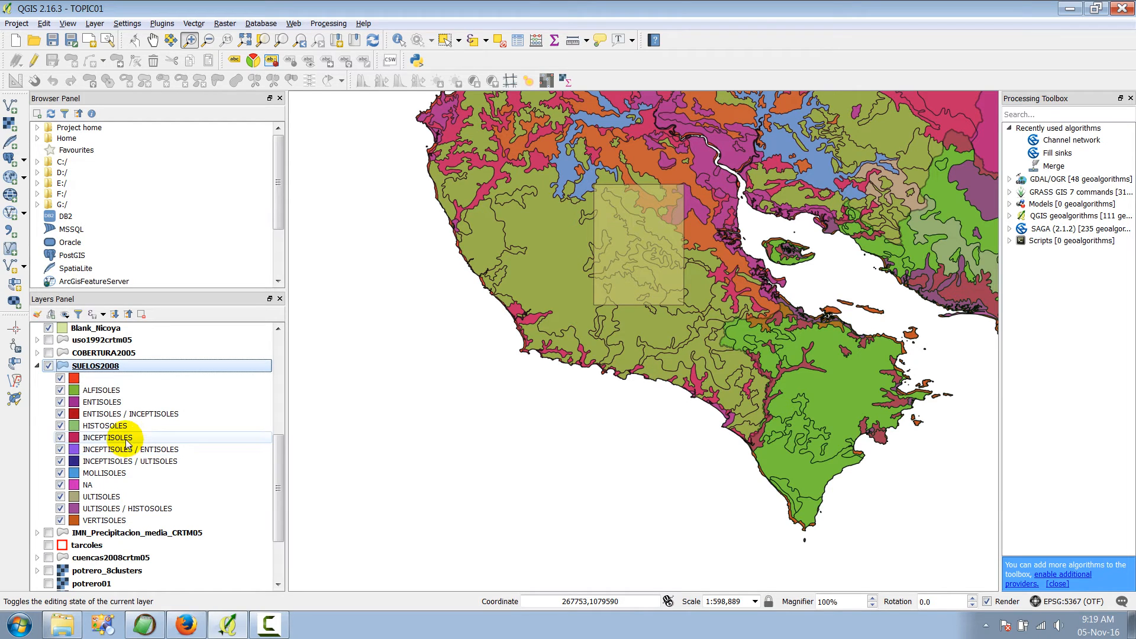
{"action": "left_click", "coordinate": [129, 439]}
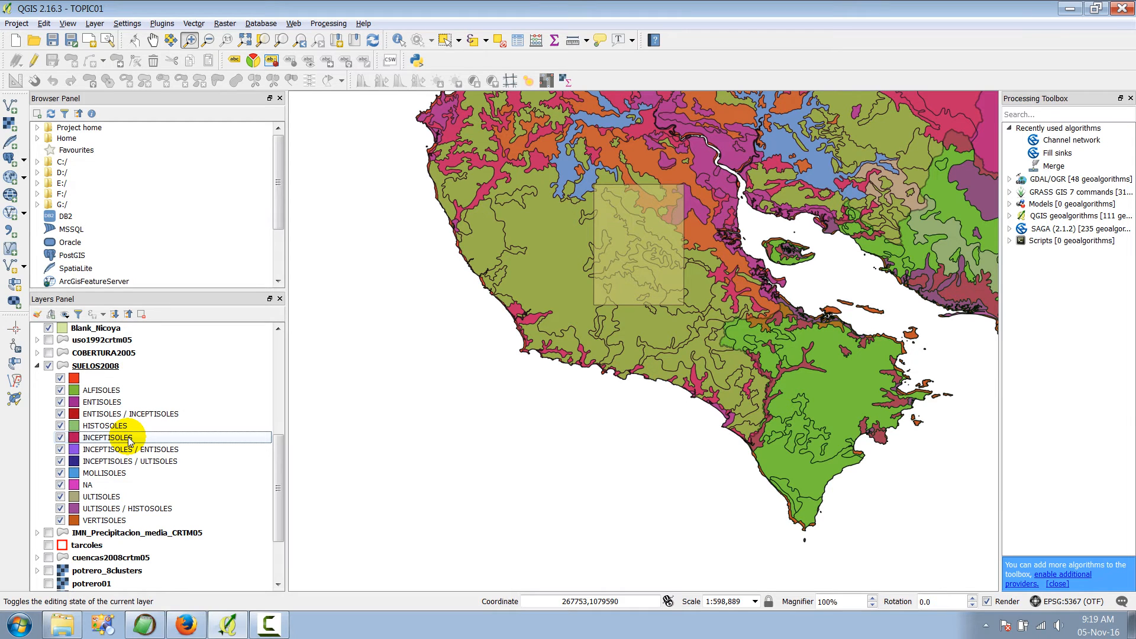
{"action": "left_click", "coordinate": [38, 366]}
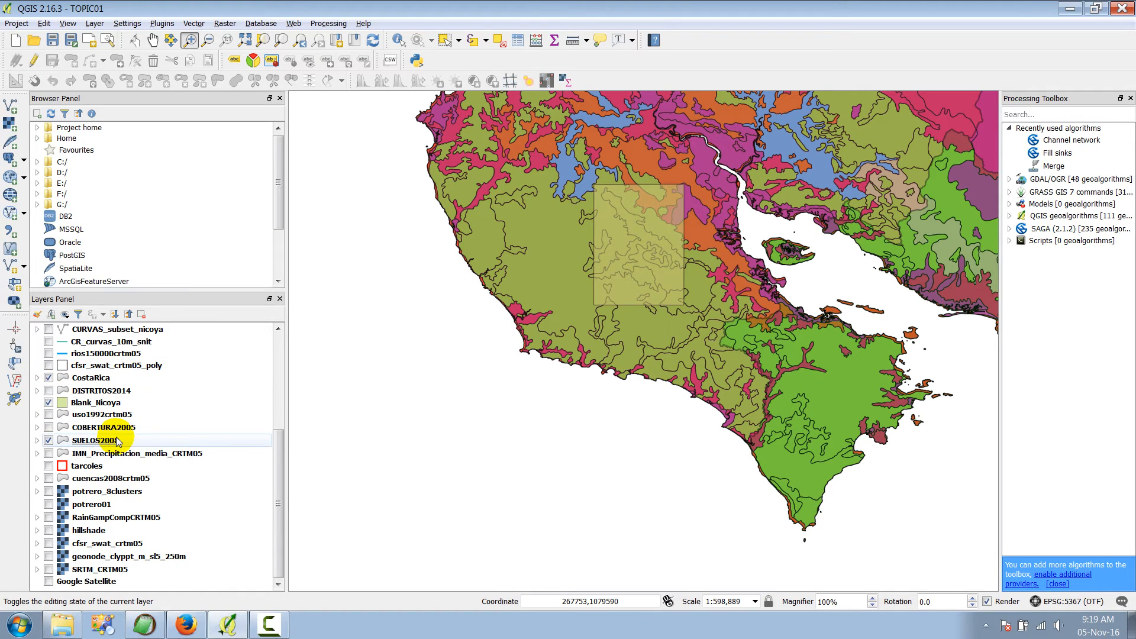
Step: Hide the SUELOS2008 layer and display the IMN_Precipitacion_media_CRTM05 layer across the whole of Costa Rica
{"action": "right_click", "coordinate": [110, 378]}
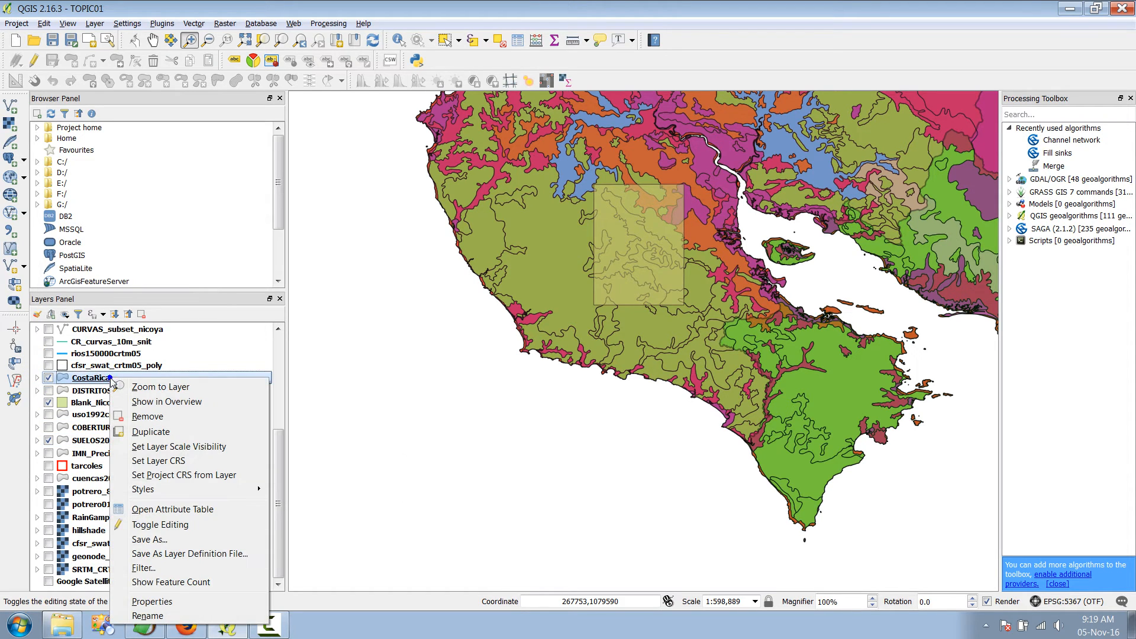
{"action": "left_click", "coordinate": [144, 387]}
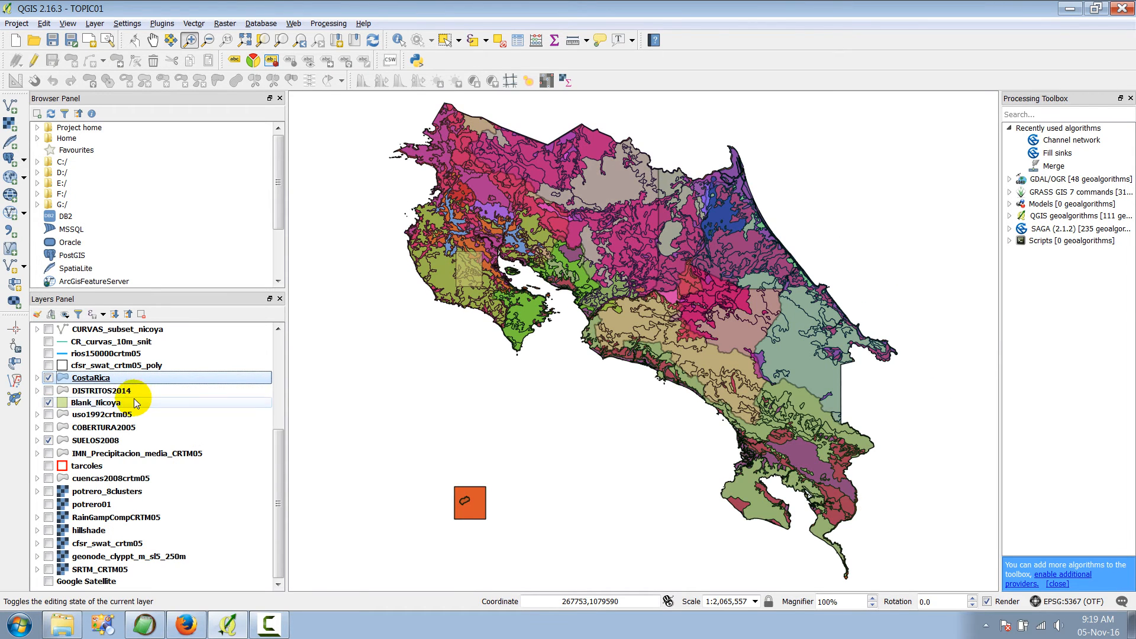
{"action": "left_click", "coordinate": [49, 441]}
{"action": "left_click", "coordinate": [48, 440]}
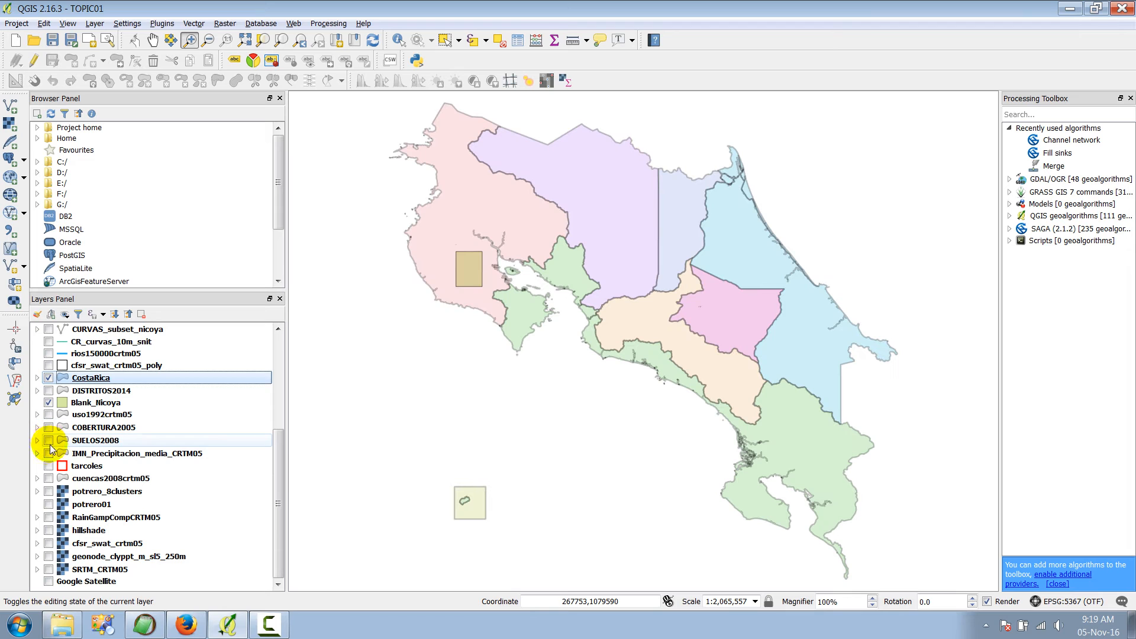
{"action": "left_click", "coordinate": [49, 453]}
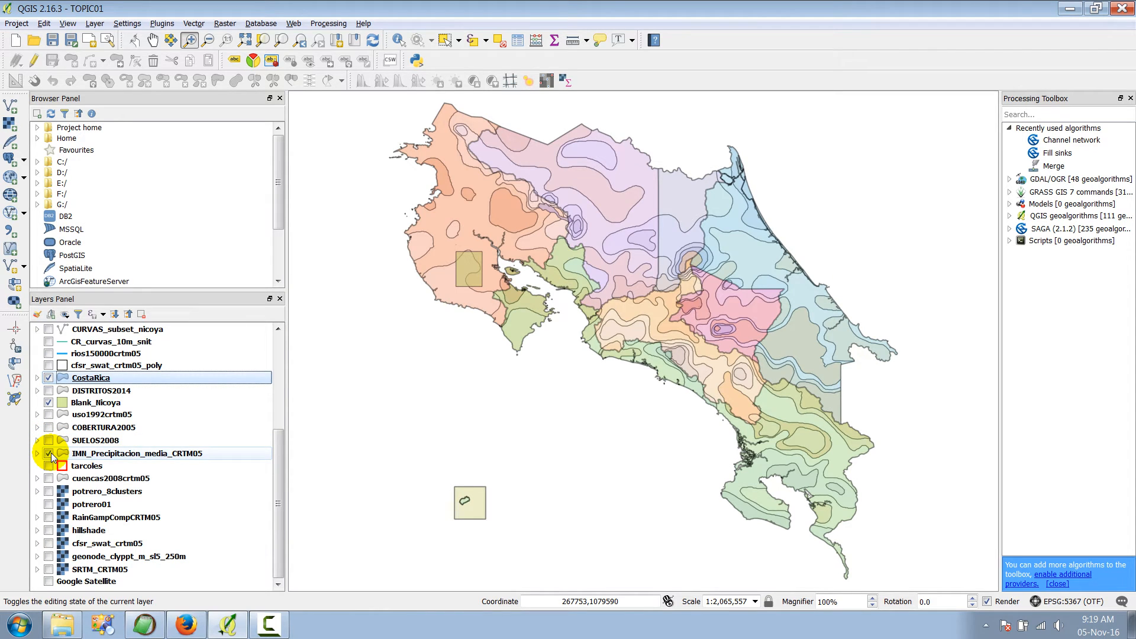
Step: Review the precipitation ranges in the attribute table of the IMN_Precipitacion_media_CRTM05 layer and close the table
{"action": "left_click", "coordinate": [162, 453]}
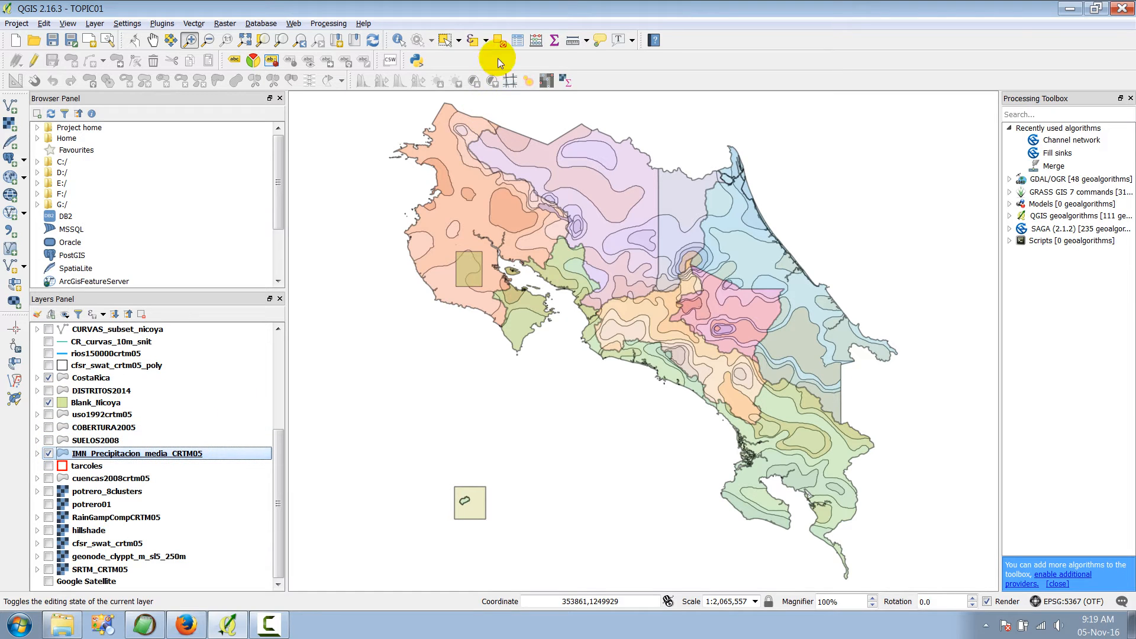
{"action": "left_click", "coordinate": [521, 40]}
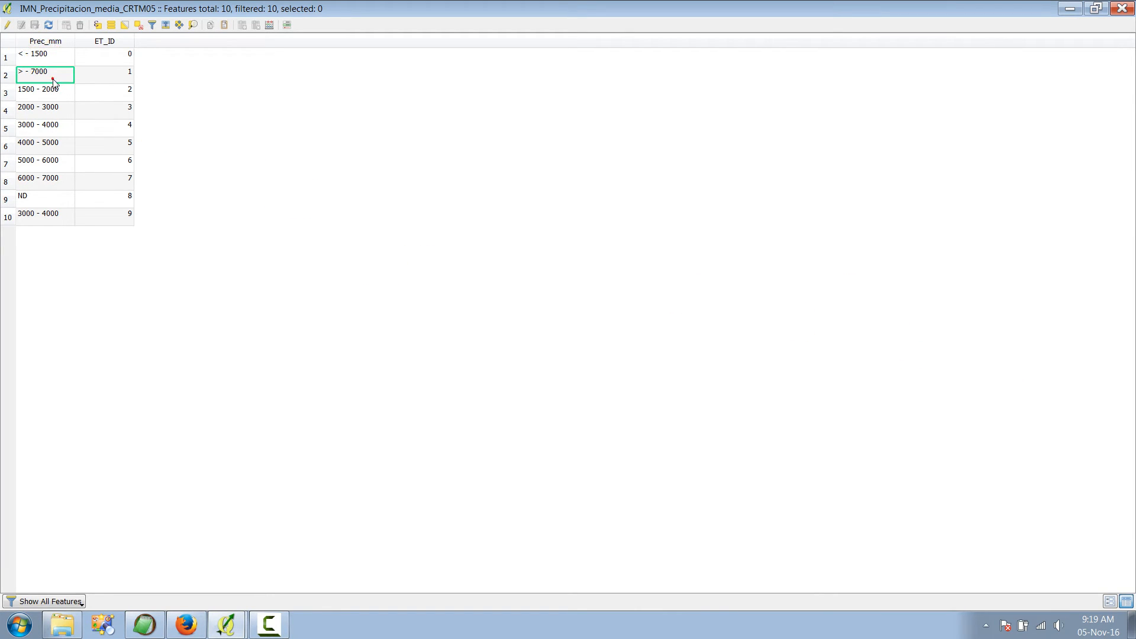
{"action": "left_click", "coordinate": [50, 93]}
{"action": "left_click", "coordinate": [1123, 8]}
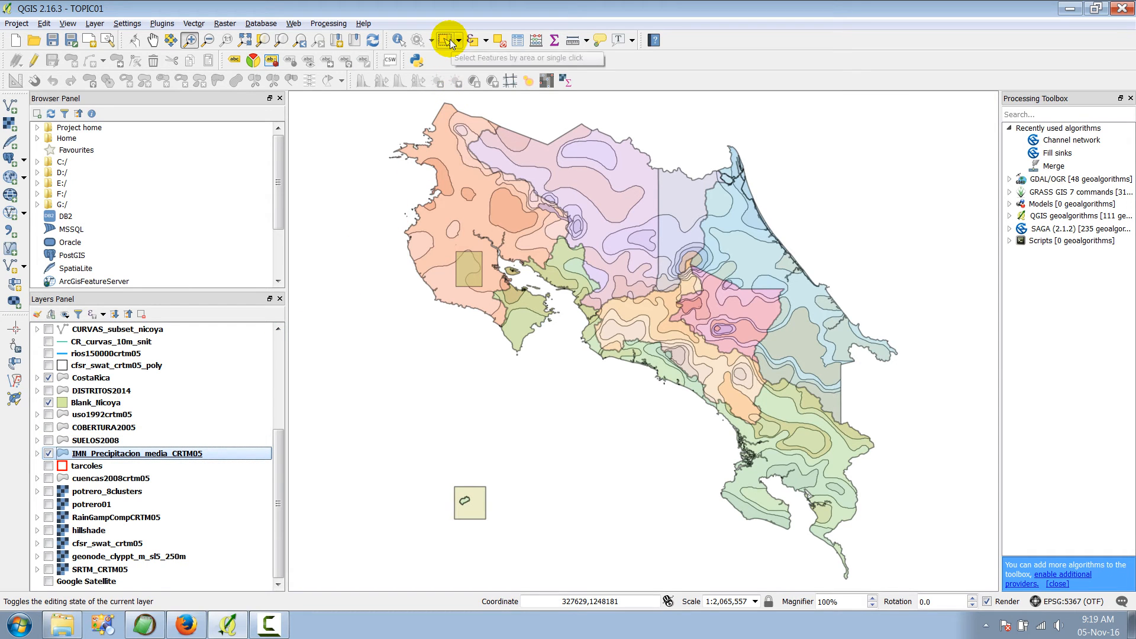
Step: Identify the precipitation zone on the Nicoya peninsula's west coast, with the results widened enough to read the Prec_mm value
{"action": "left_click", "coordinate": [400, 42]}
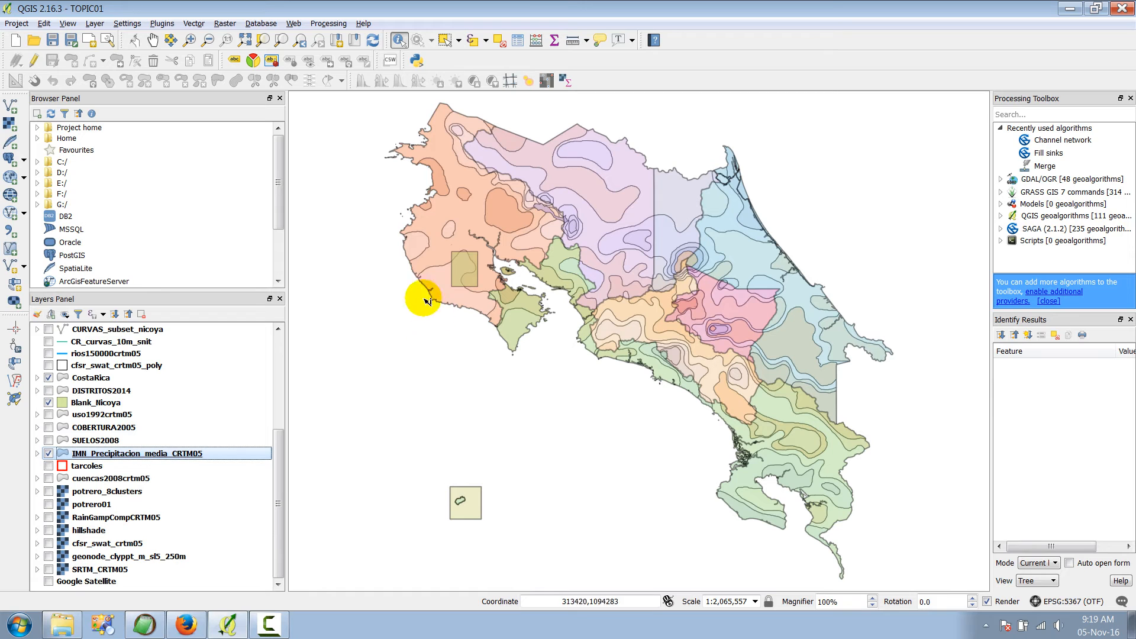
{"action": "left_click", "coordinate": [420, 248]}
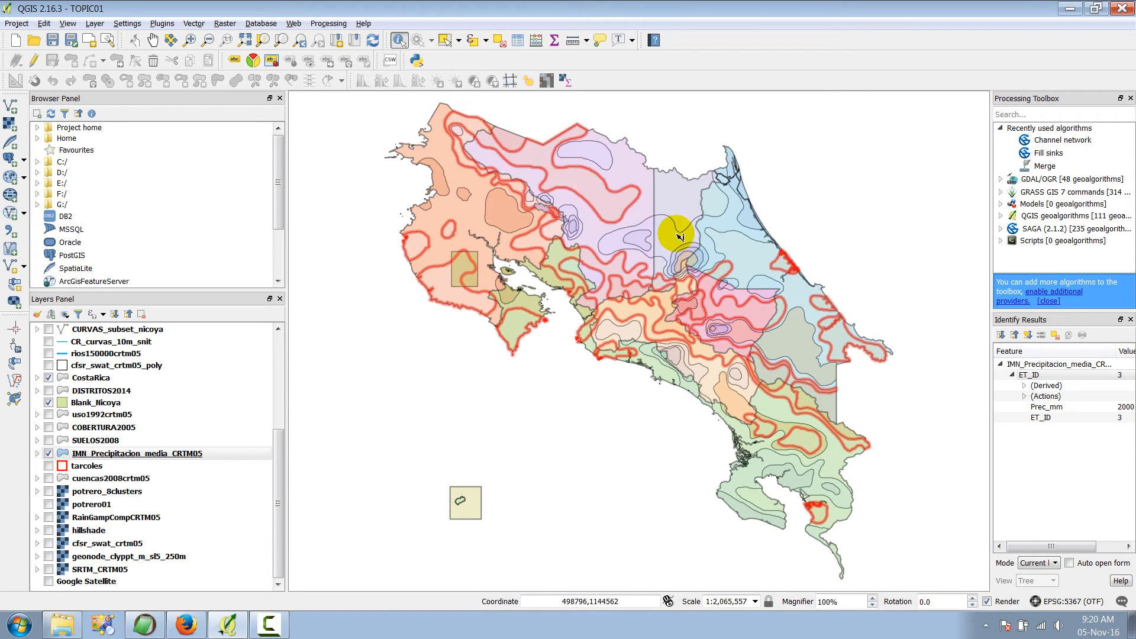
{"action": "left_click_drag", "start_coordinate": [992, 444], "coordinate": [931, 464]}
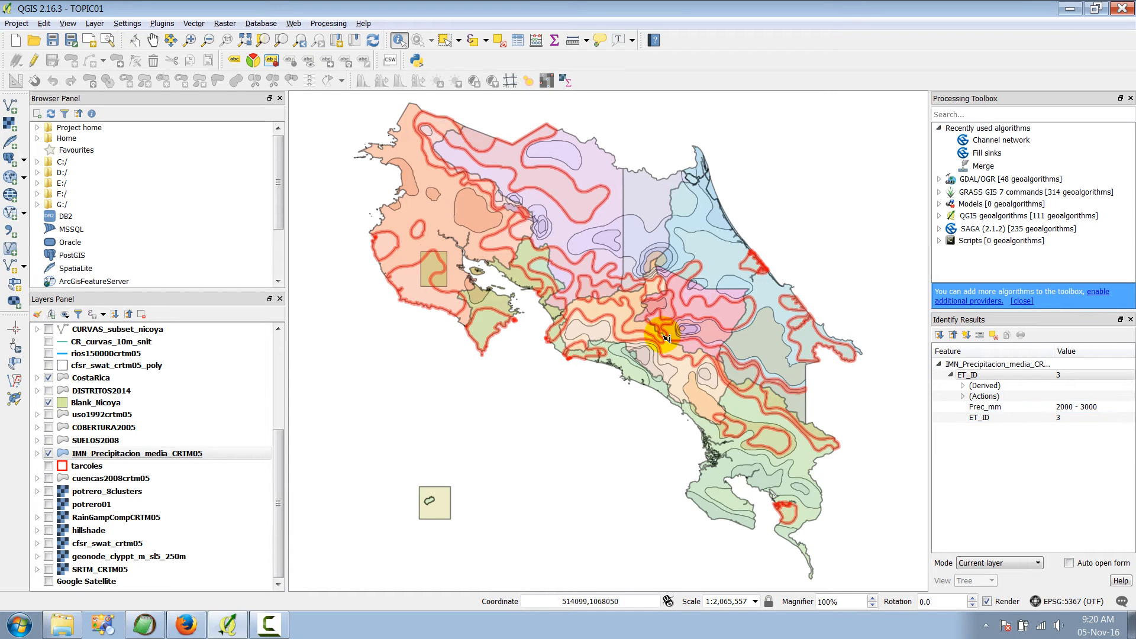
{"action": "left_click", "coordinate": [445, 40]}
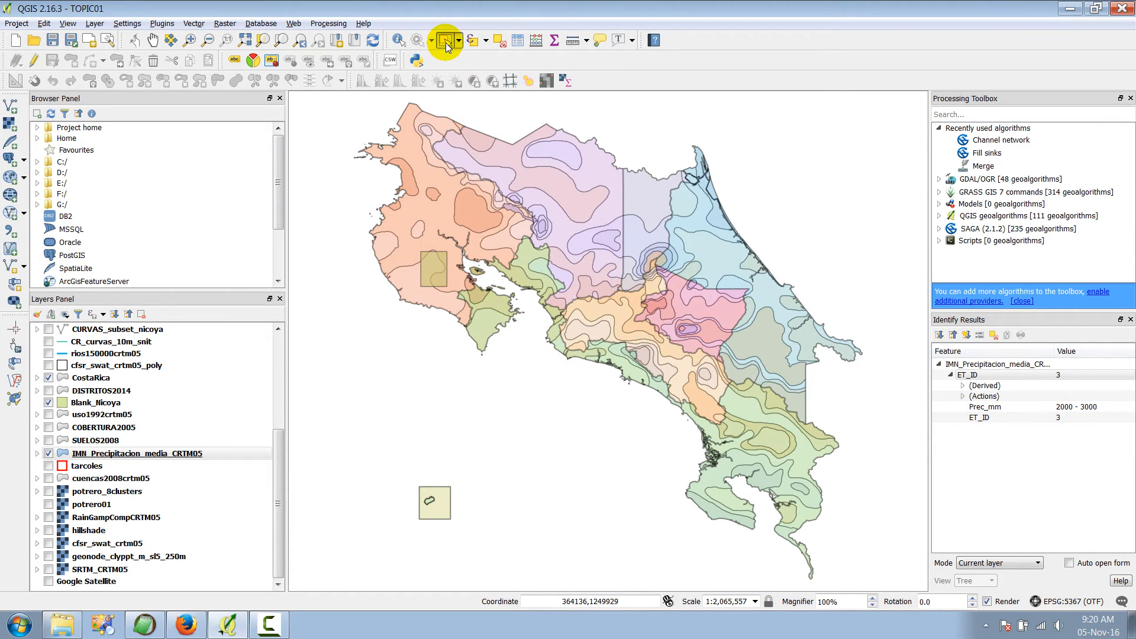
Step: Hide the IMN_Precipitacion_media_CRTM05 layer and display the tarcoles watershed boundary in close-up
{"action": "left_click", "coordinate": [53, 457]}
{"action": "left_click", "coordinate": [50, 454]}
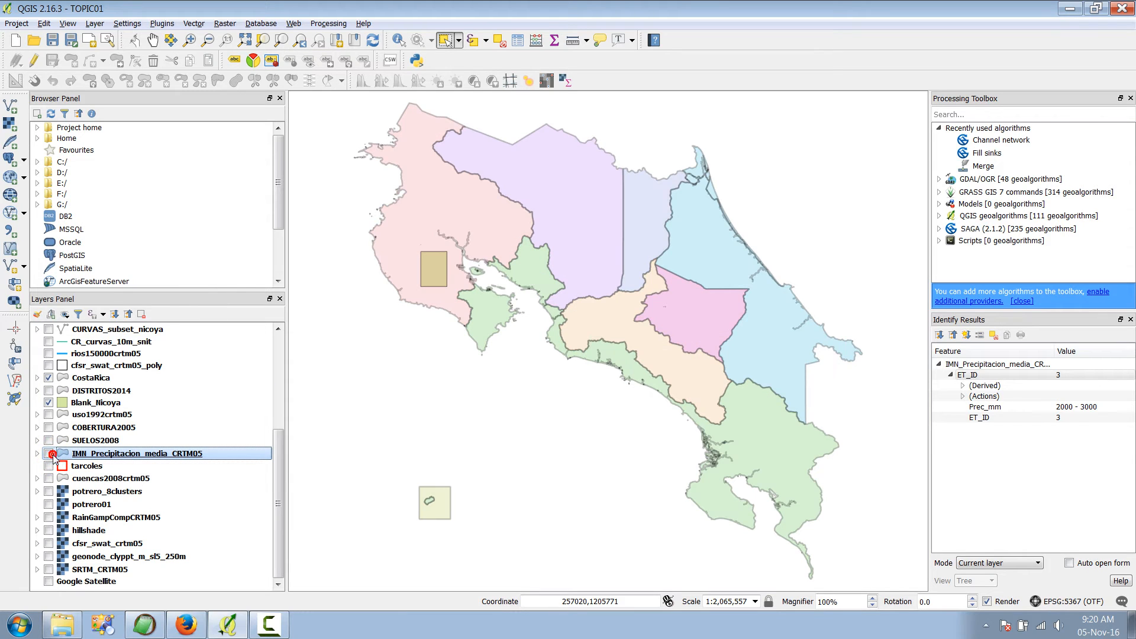
{"action": "left_click", "coordinate": [48, 467]}
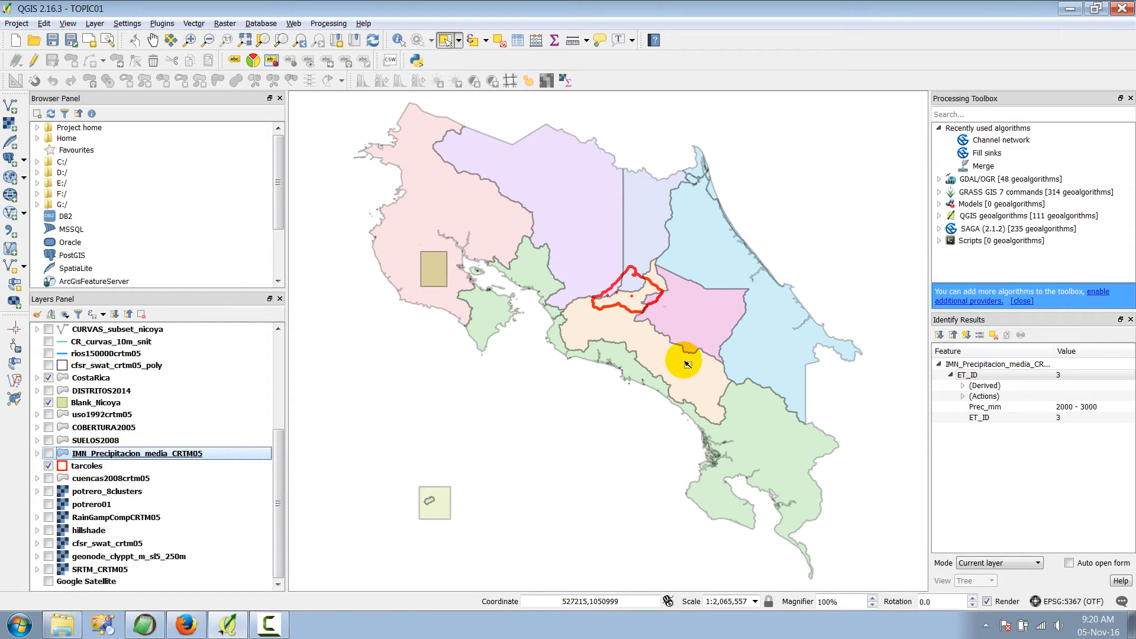
{"action": "left_click", "coordinate": [191, 40]}
{"action": "left_click_drag", "start_coordinate": [554, 255], "coordinate": [715, 336]}
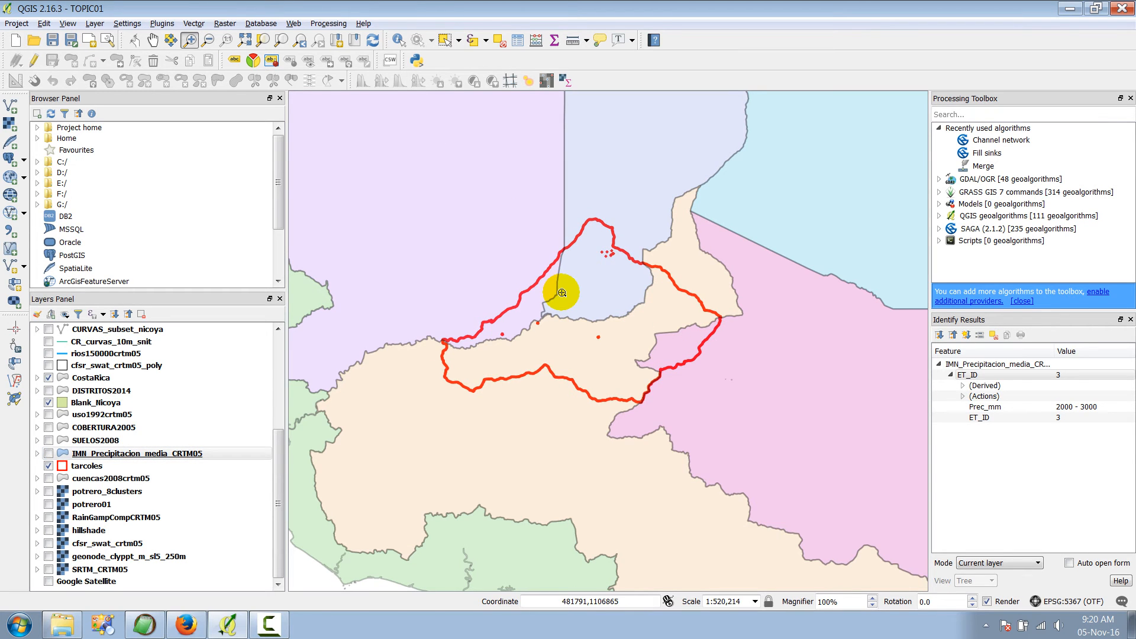
Step: Show the imn_gam_crtm05 weather stations within the tarcoles watershed
{"action": "left_click_drag", "start_coordinate": [279, 457], "coordinate": [275, 357]}
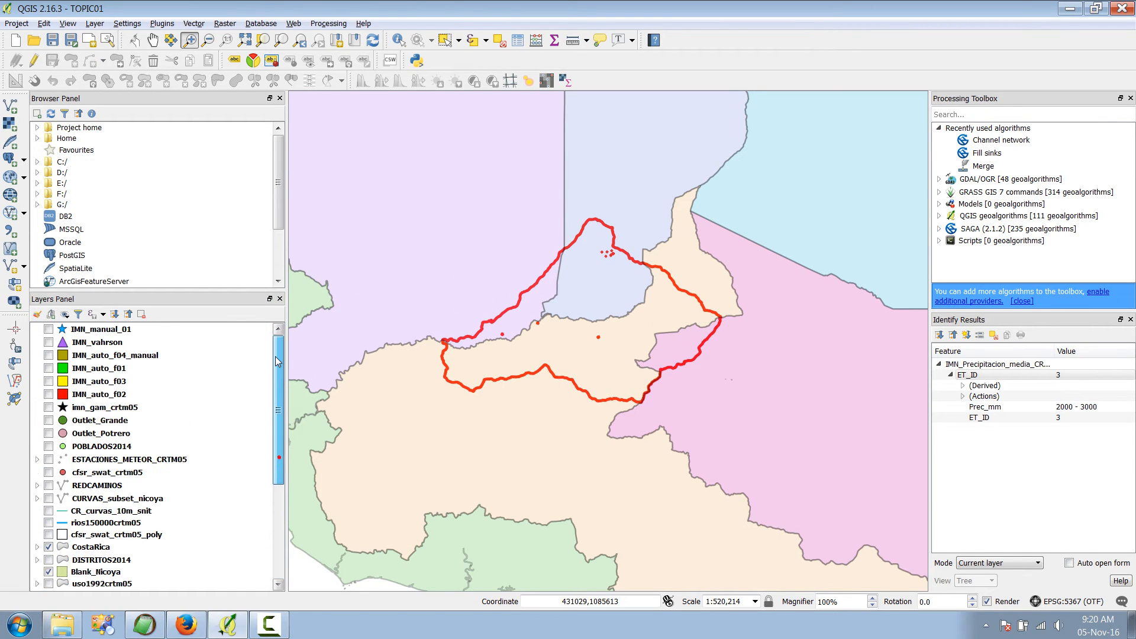
{"action": "left_click", "coordinate": [48, 408]}
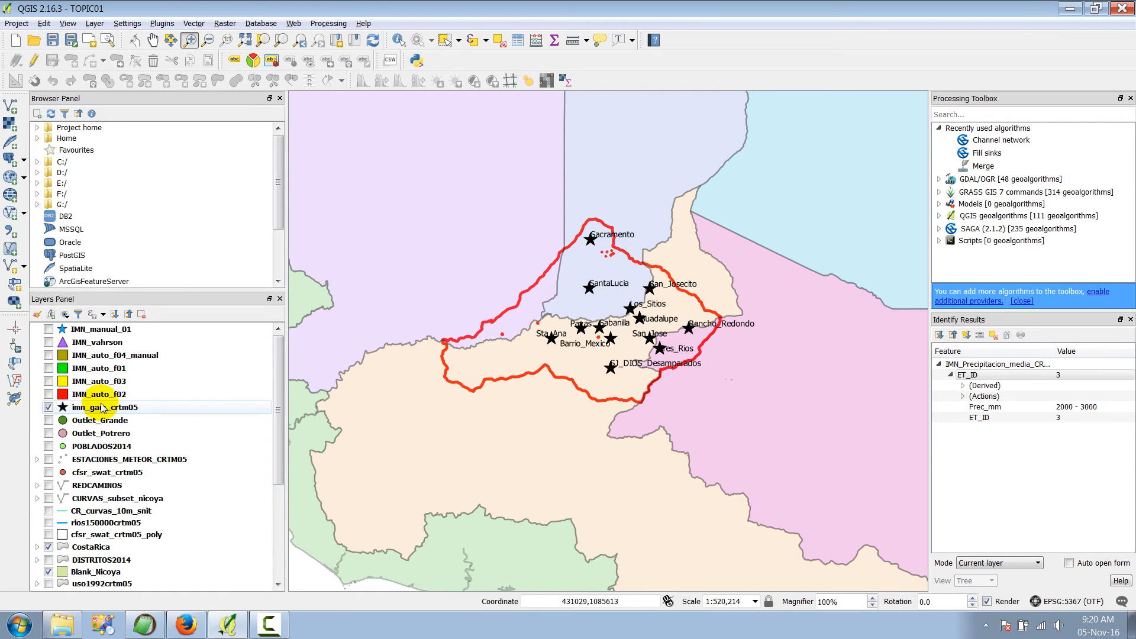
{"action": "left_click_drag", "start_coordinate": [388, 185], "coordinate": [792, 451]}
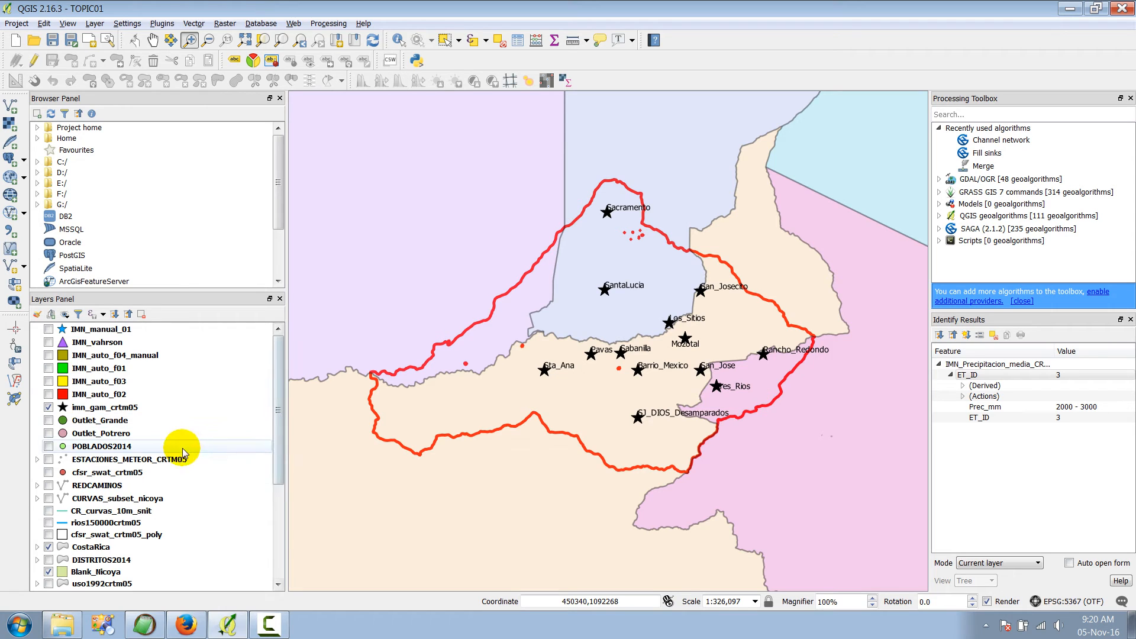
Step: Overlay the REDCAMINOS road network on the tarcoles watershed for inspection, and hide both the weather stations and the roads
{"action": "left_click", "coordinate": [48, 486]}
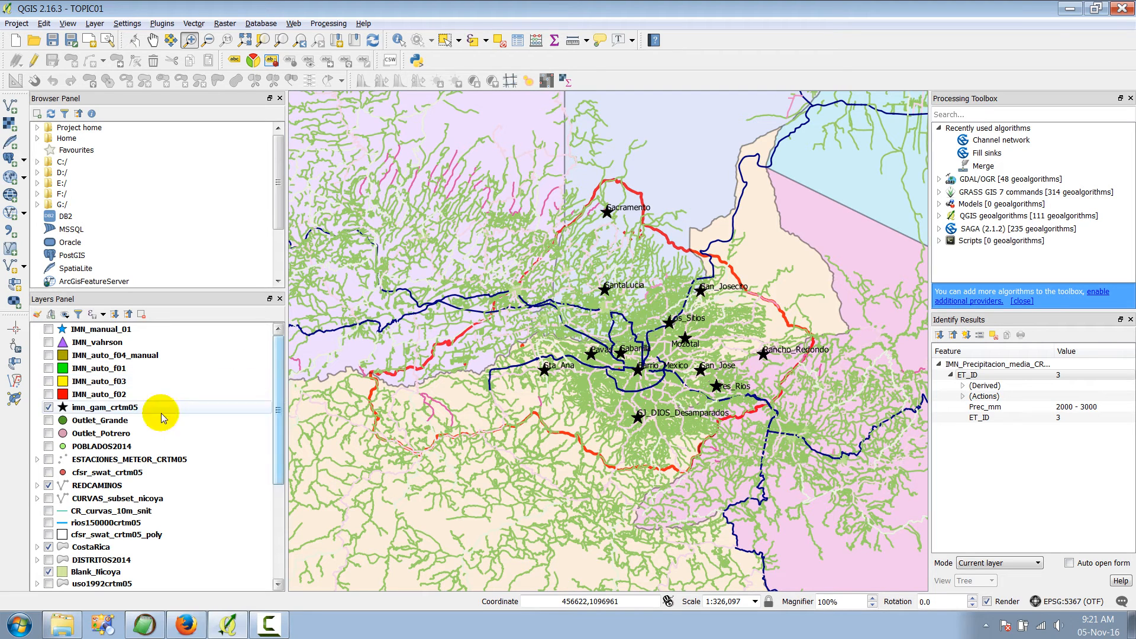
{"action": "left_click", "coordinate": [50, 408]}
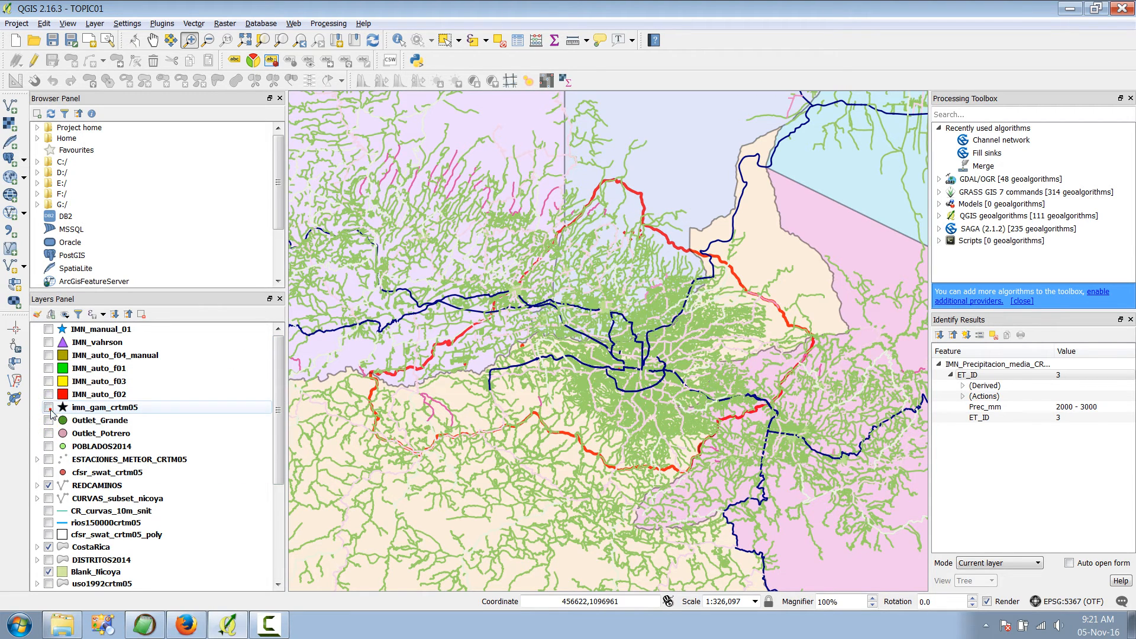
{"action": "left_click", "coordinate": [49, 486]}
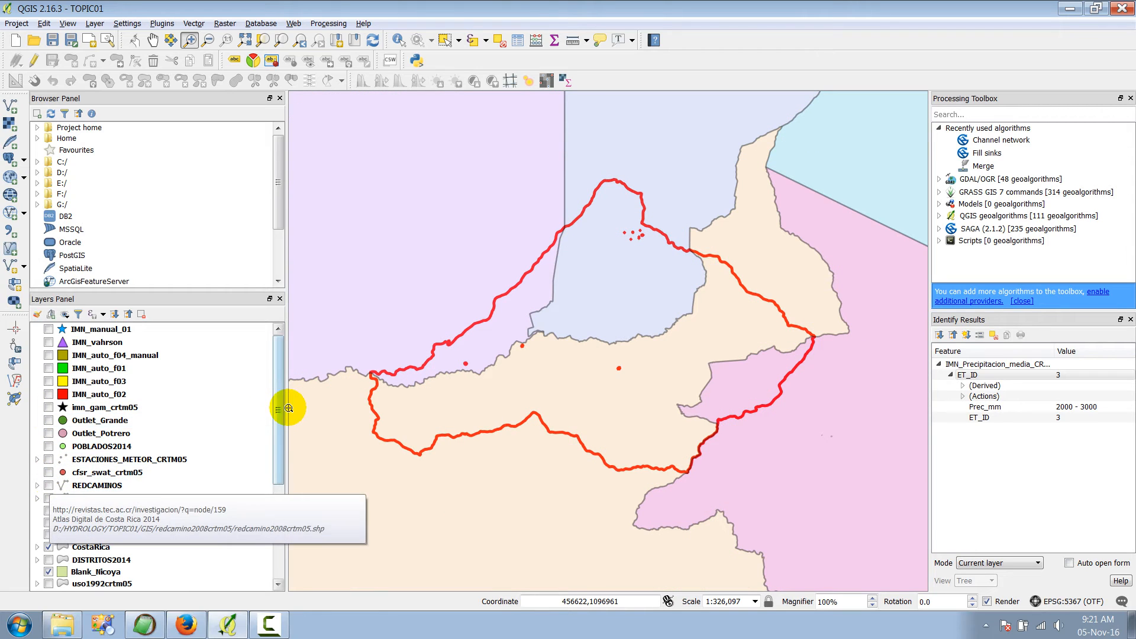
Step: Hide the tarcoles layer, and display and select the cuencas2008crtm05 watersheds layer across the whole of Costa Rica
{"action": "left_click_drag", "start_coordinate": [274, 406], "coordinate": [276, 489]}
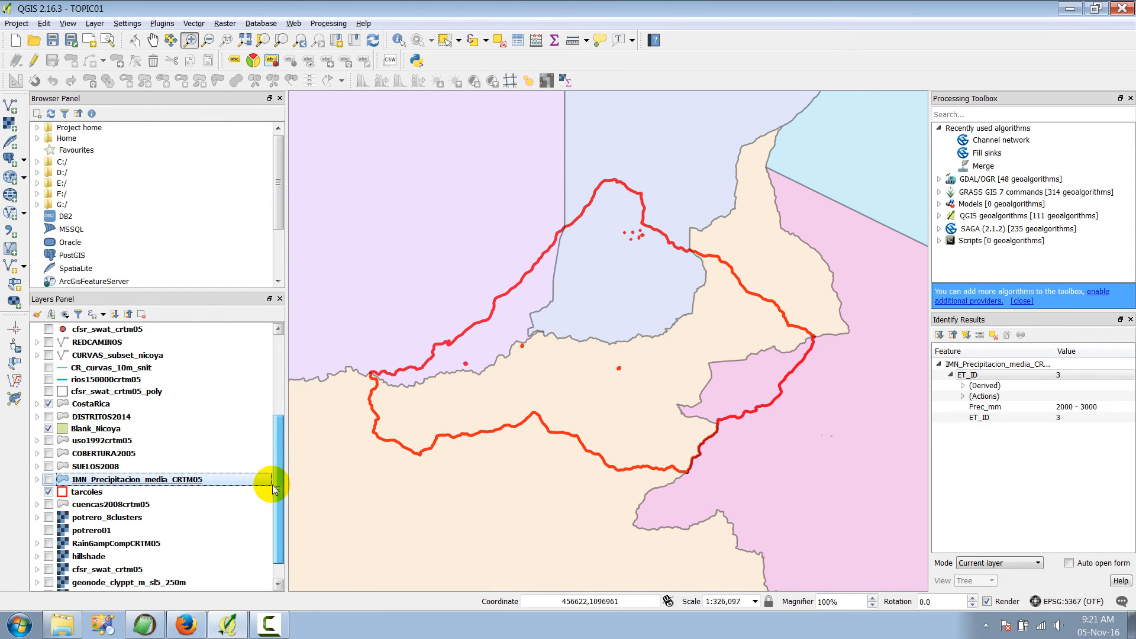
{"action": "right_click", "coordinate": [96, 403]}
{"action": "left_click", "coordinate": [150, 167]}
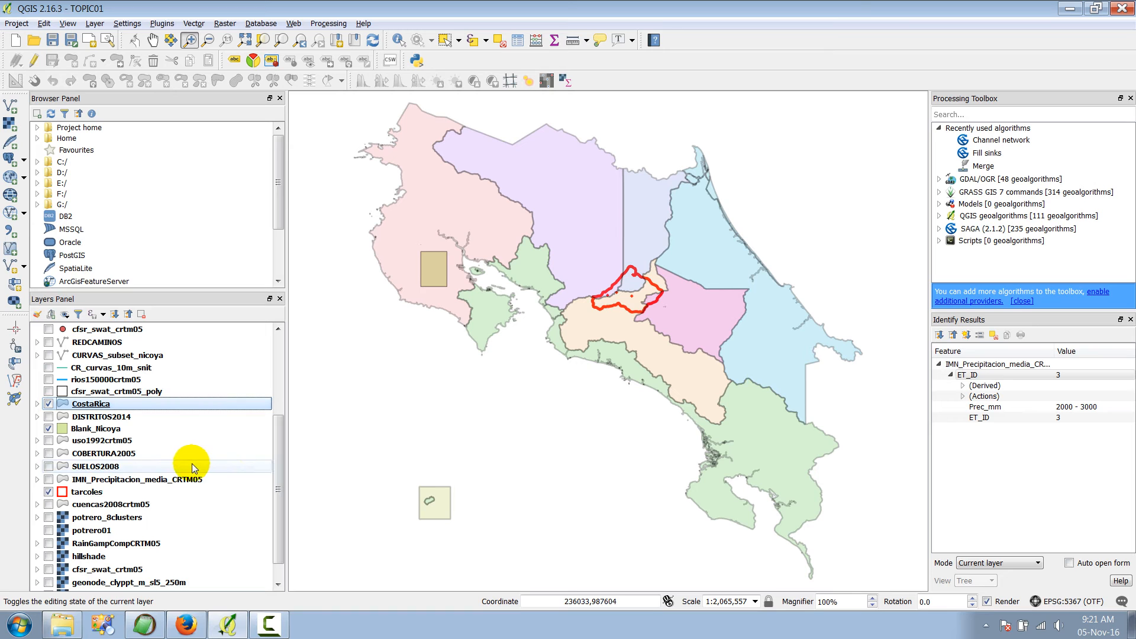
{"action": "left_click", "coordinate": [49, 493]}
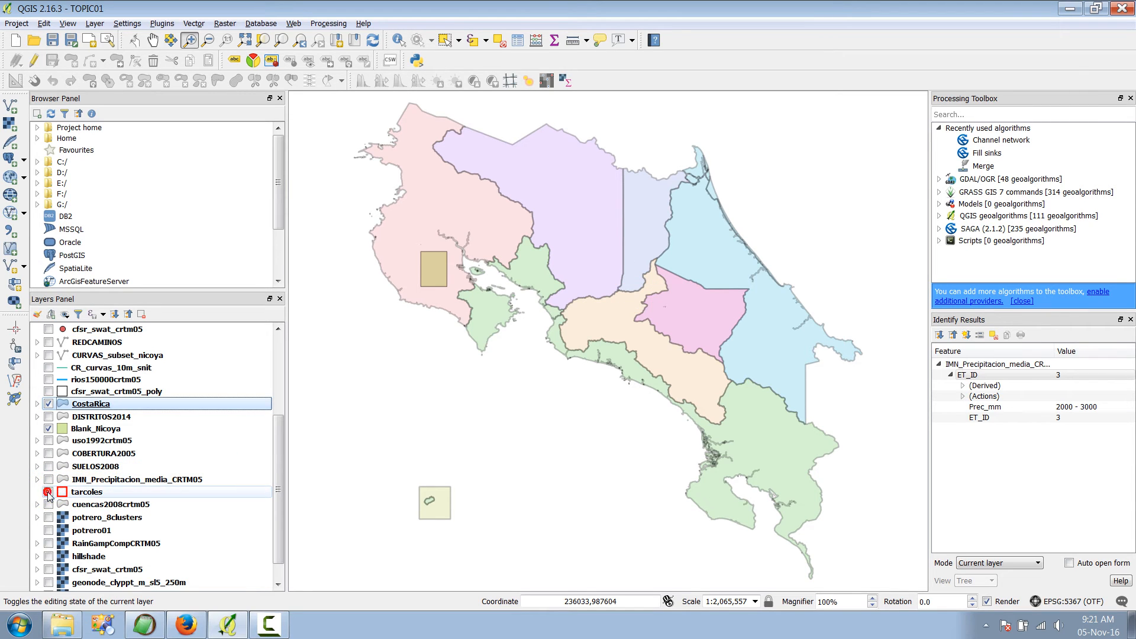
{"action": "left_click", "coordinate": [50, 505]}
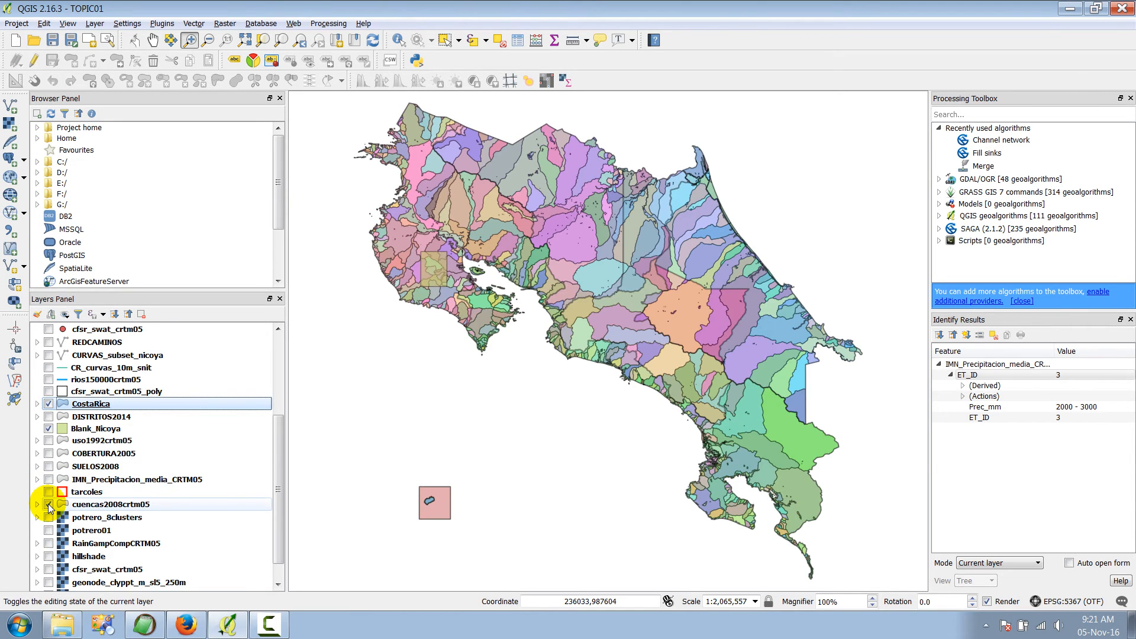
{"action": "left_click", "coordinate": [103, 506]}
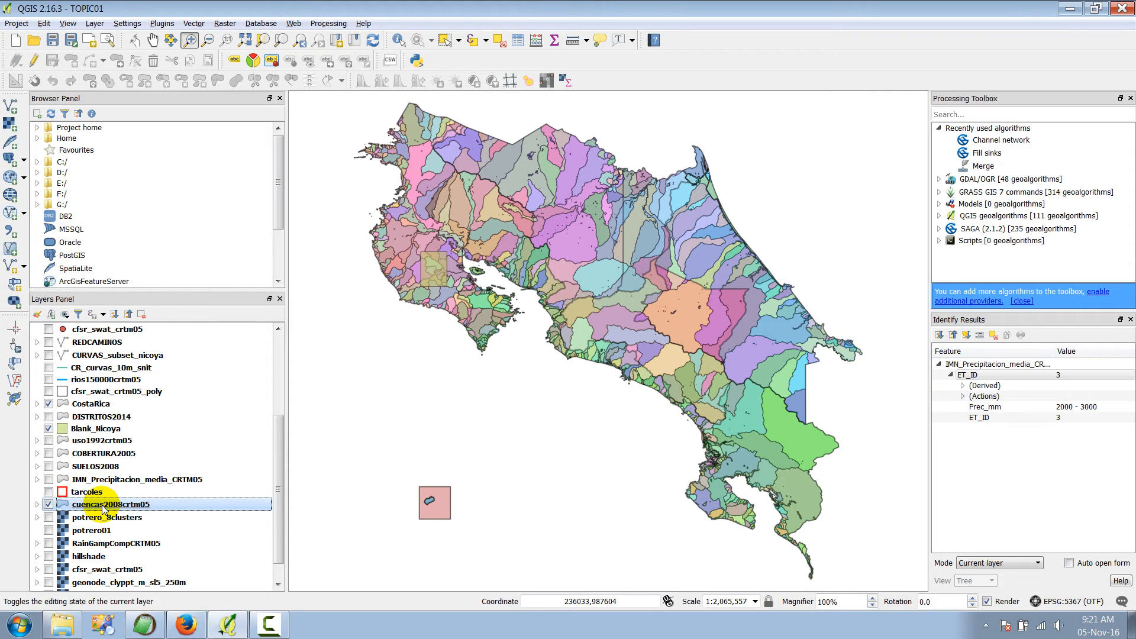
Step: Check the data source in the metadata of the cuencas2008crtm05 layer, and close its properties
{"action": "right_click", "coordinate": [104, 508]}
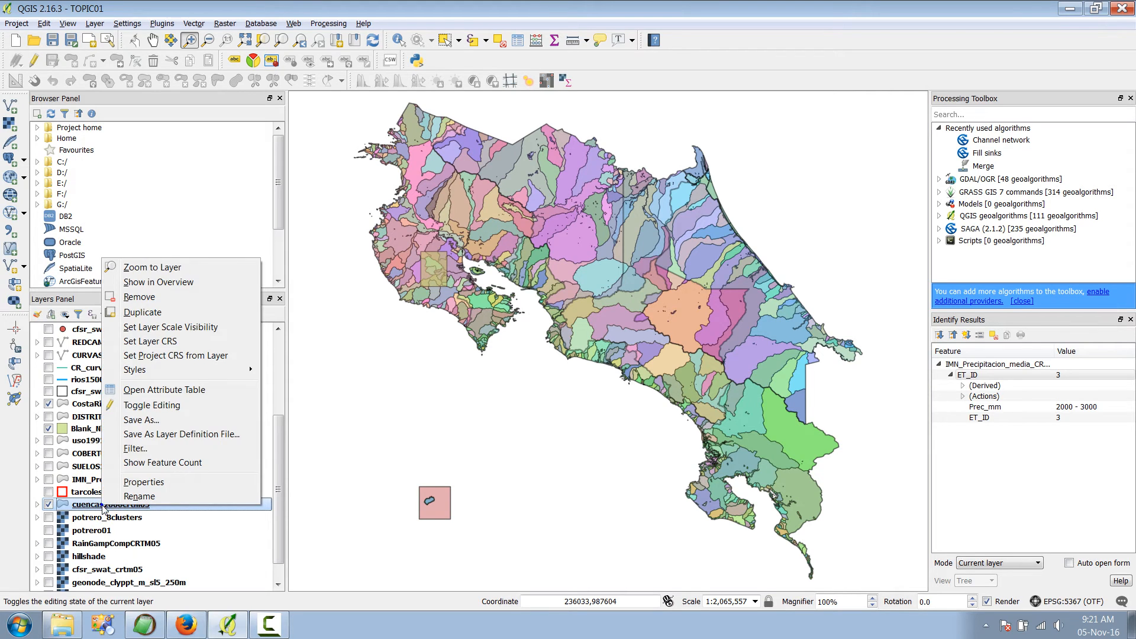
{"action": "left_click", "coordinate": [142, 482]}
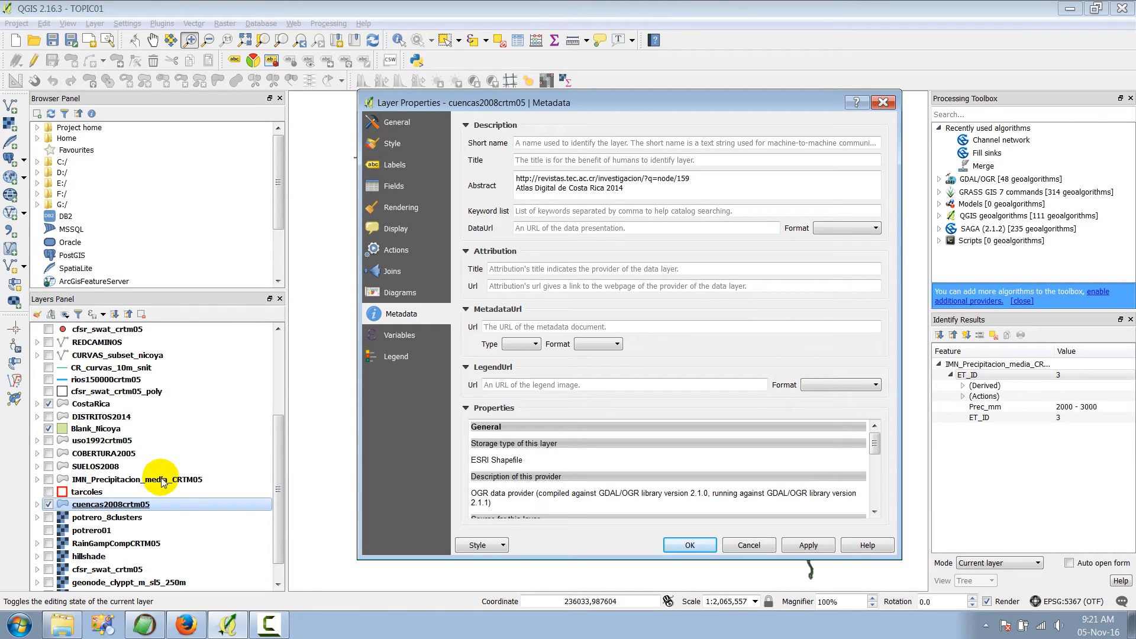
{"action": "left_click", "coordinate": [883, 102]}
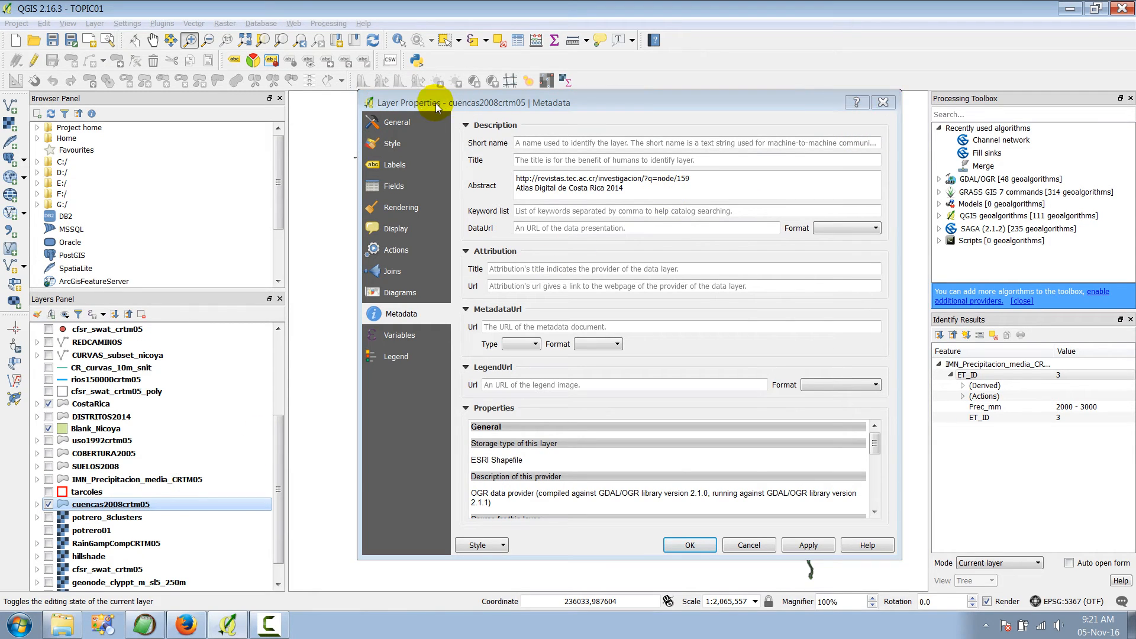
Step: Identify the attributes of a coastal watershed west of the Blank_Nicoya rectangle in the cuencas2008crtm05 layer
{"action": "left_click_drag", "start_coordinate": [355, 224], "coordinate": [538, 373]}
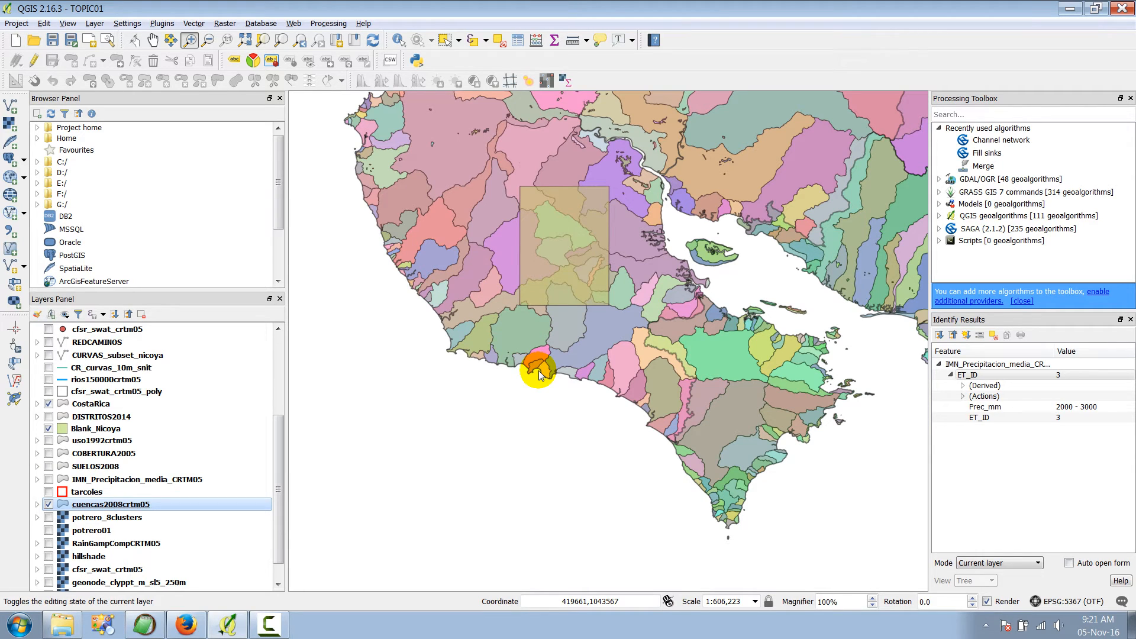
{"action": "left_click", "coordinate": [152, 505]}
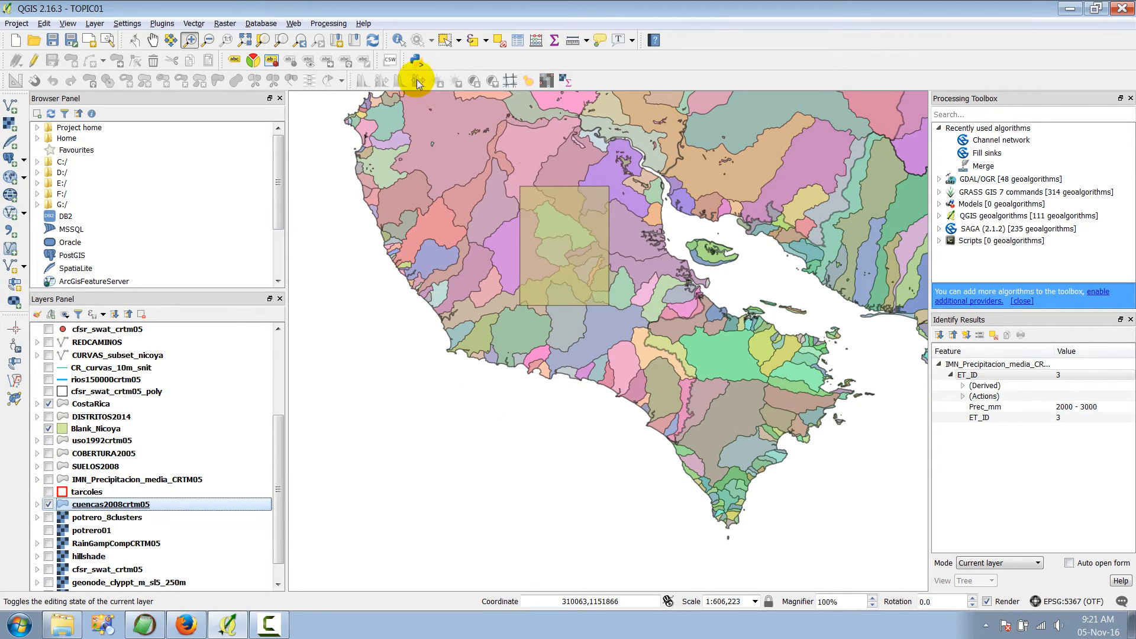
{"action": "left_click", "coordinate": [399, 39]}
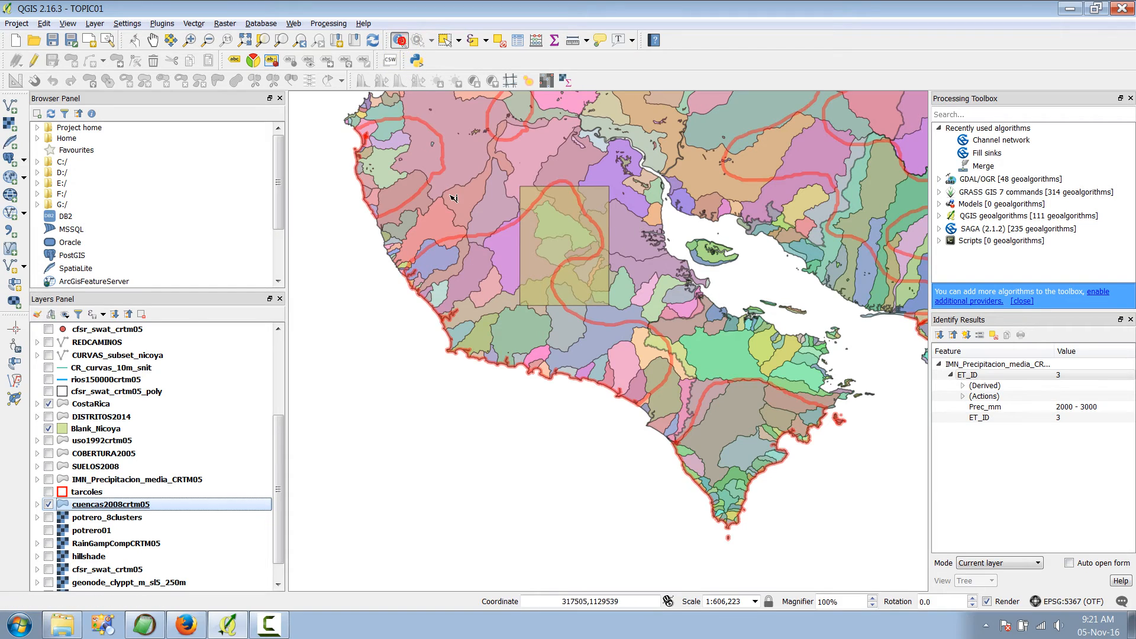
{"action": "left_click", "coordinate": [434, 228]}
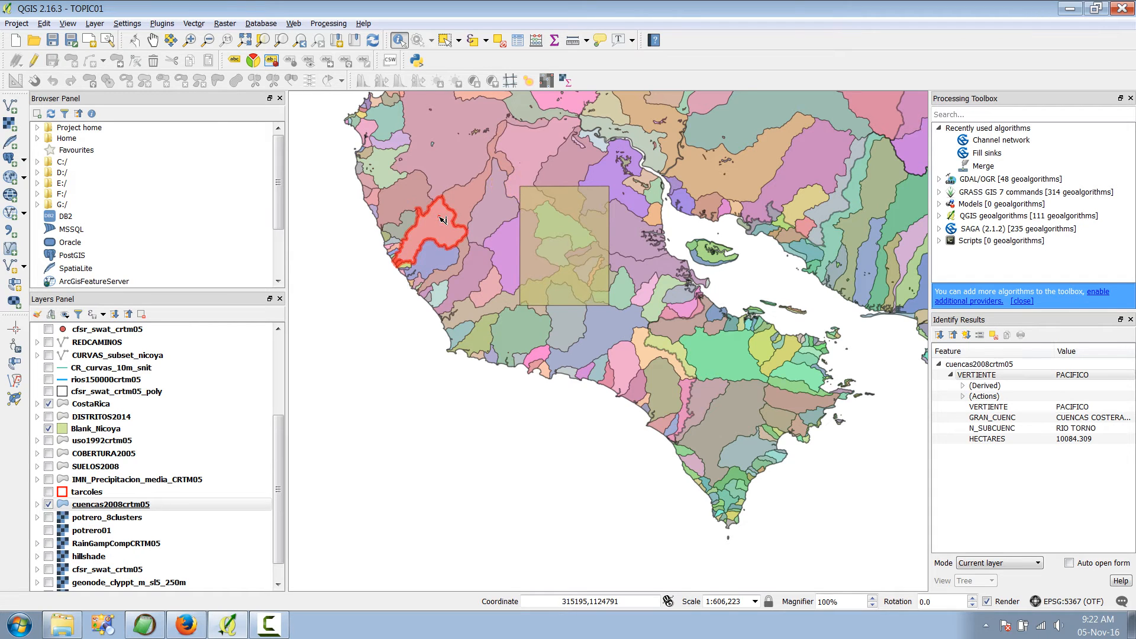
Step: Hide the cuencas2008crtm05 watersheds and show the full extent of the CostaRica layer
{"action": "left_click", "coordinate": [446, 42]}
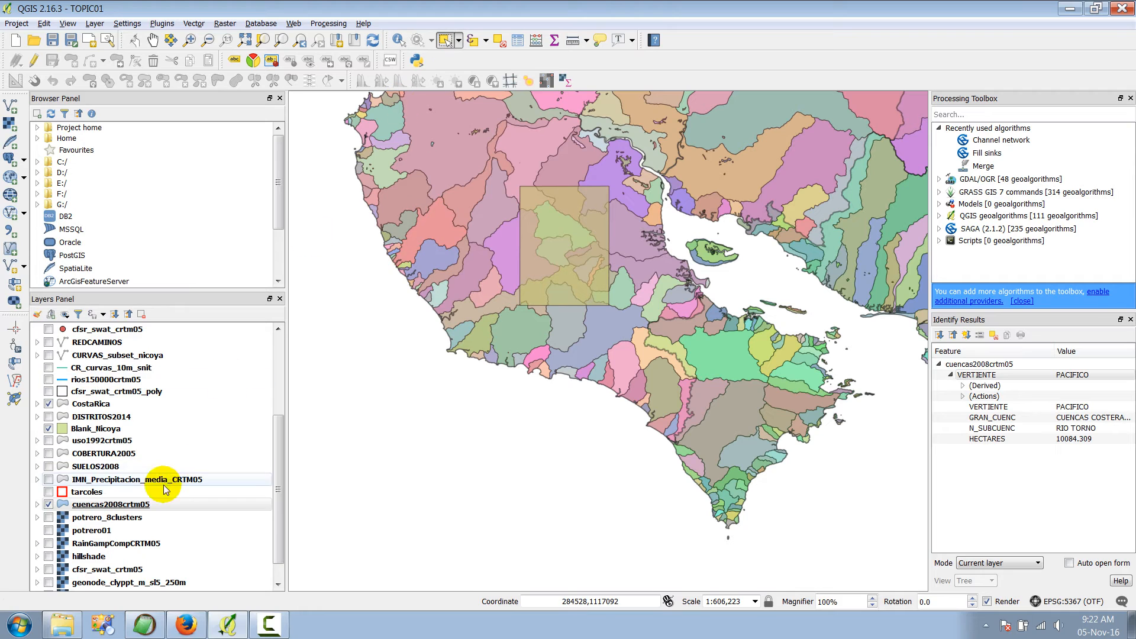
{"action": "left_click", "coordinate": [50, 506]}
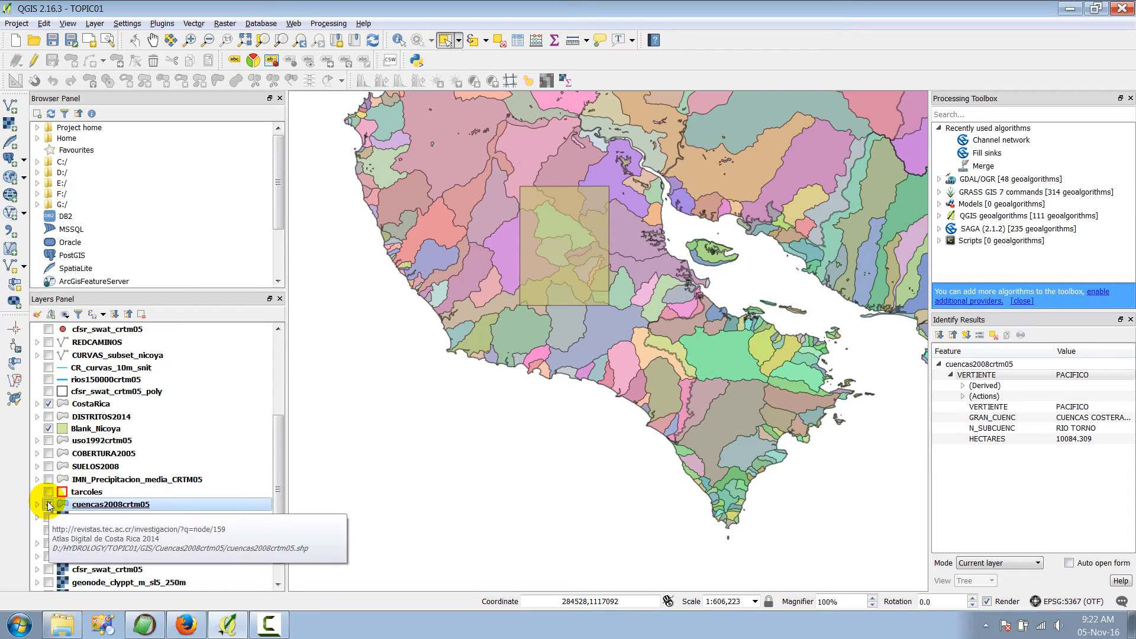
{"action": "left_click", "coordinate": [50, 506]}
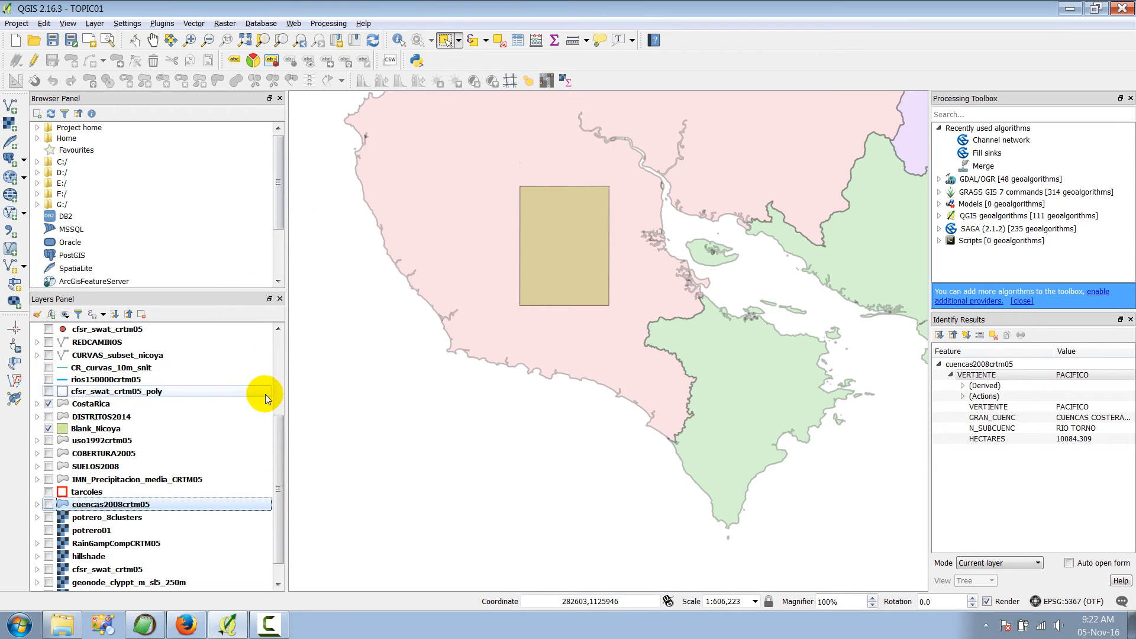
{"action": "right_click", "coordinate": [131, 402]}
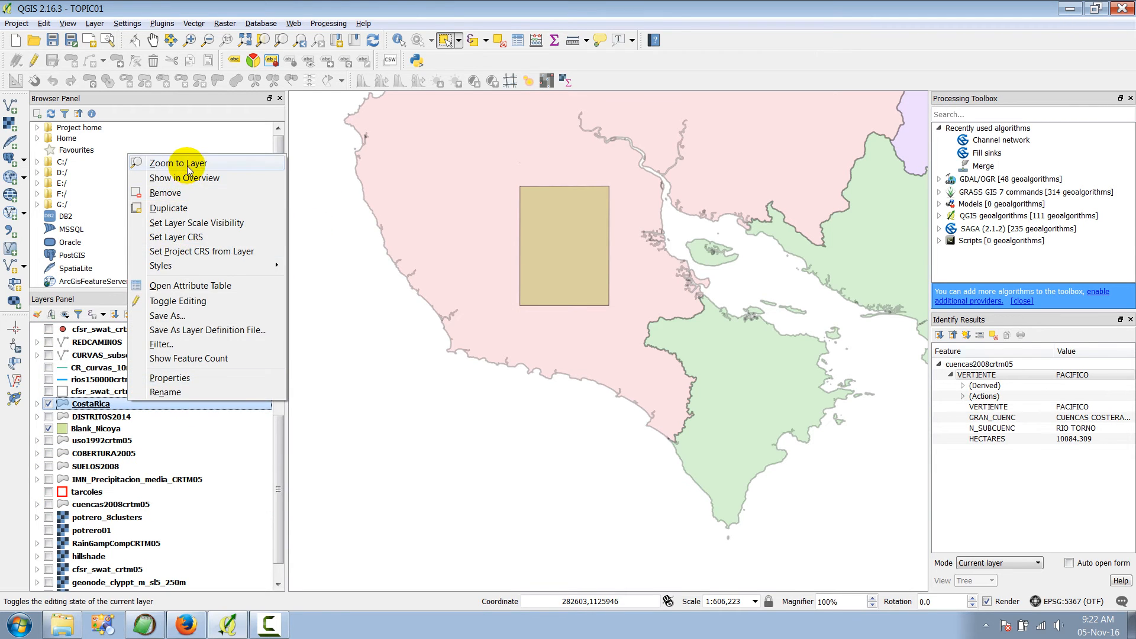
{"action": "left_click", "coordinate": [189, 166]}
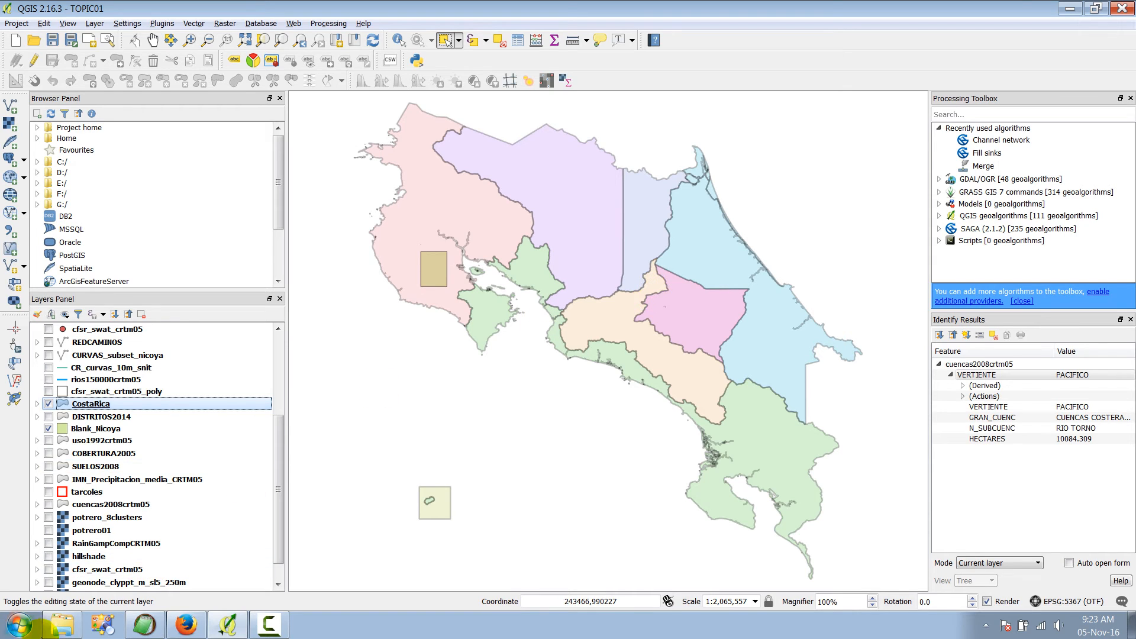
Step: Switch to Windows Explorer, inspect the CostaRica shapefile components in the TOPIC01 GIS\CR folder, and return to QGIS
{"action": "left_click", "coordinate": [62, 625]}
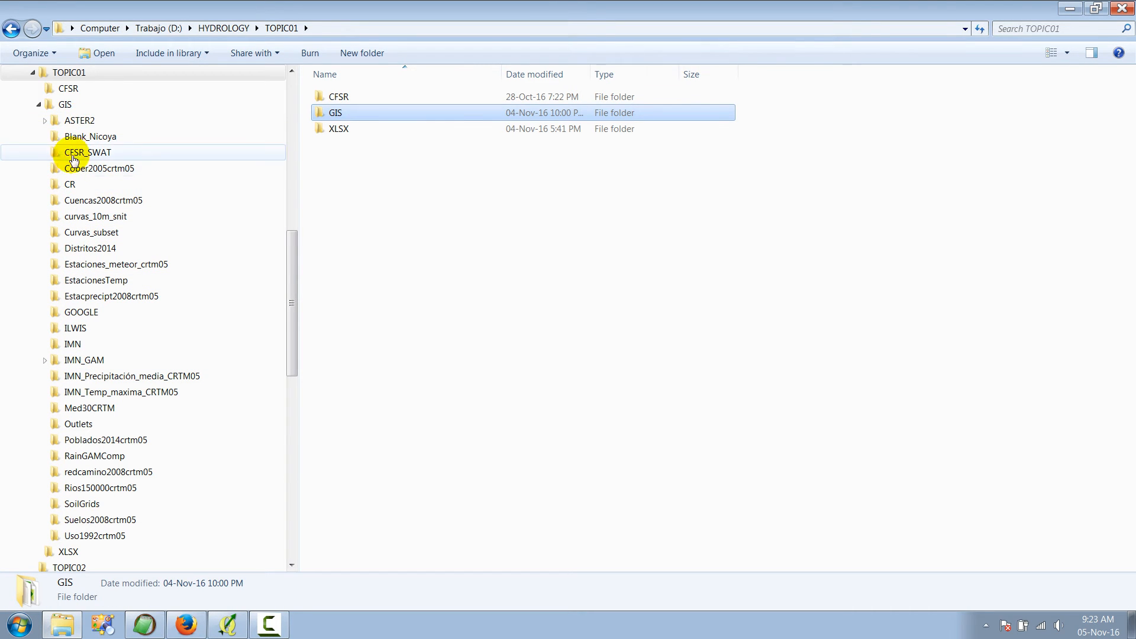
{"action": "left_click", "coordinate": [70, 185]}
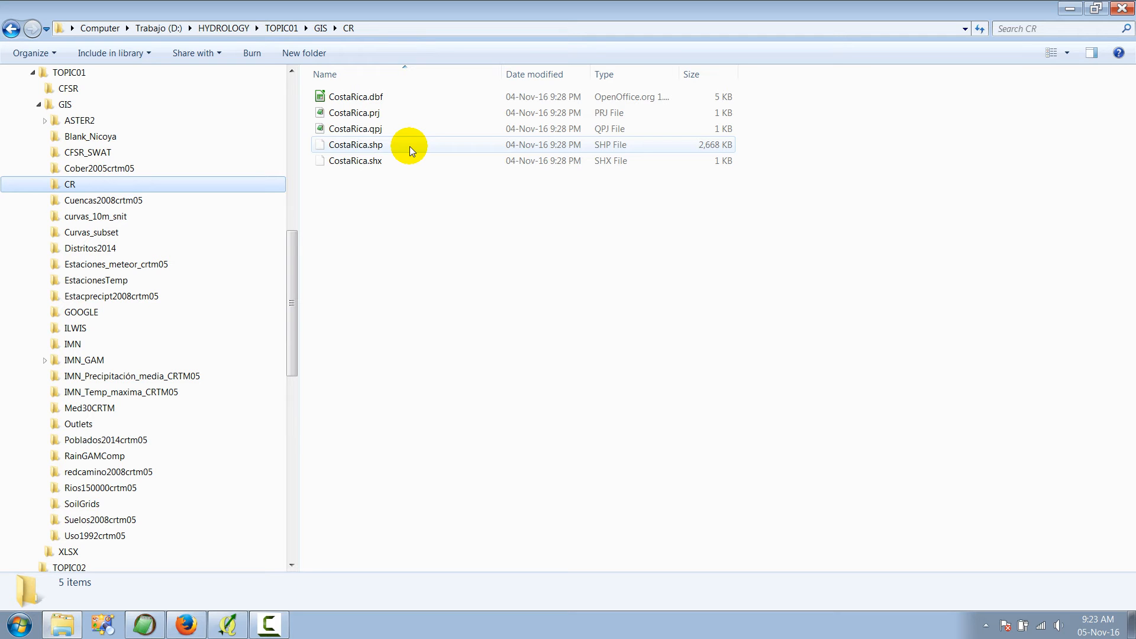
{"action": "left_click", "coordinate": [1070, 8]}
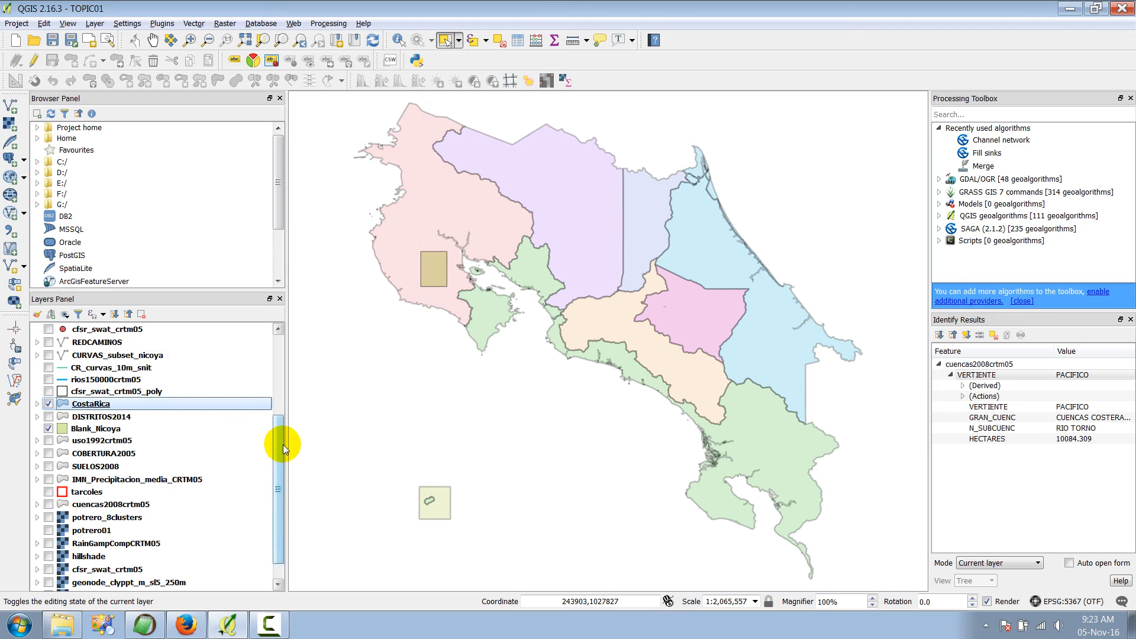
Step: Display the SRTM_CRTM05 elevation raster and hide the CostaRica layer covering it
{"action": "scroll", "coordinate": [282, 450], "scroll_direction": "down", "scroll_amount": 2}
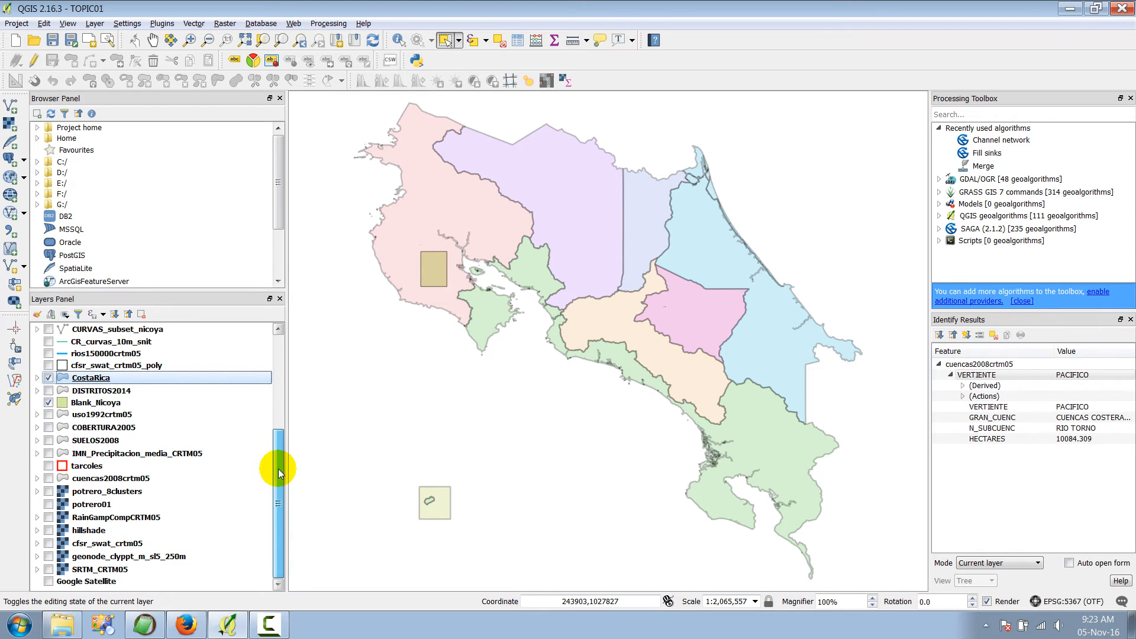
{"action": "left_click", "coordinate": [79, 570]}
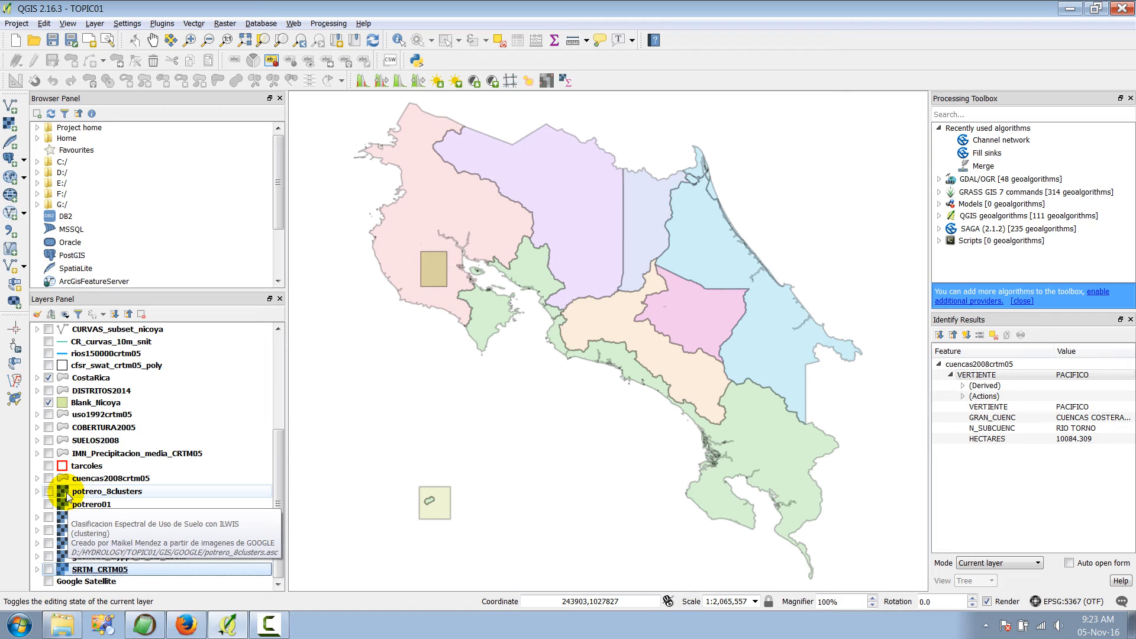
{"action": "left_click", "coordinate": [49, 572]}
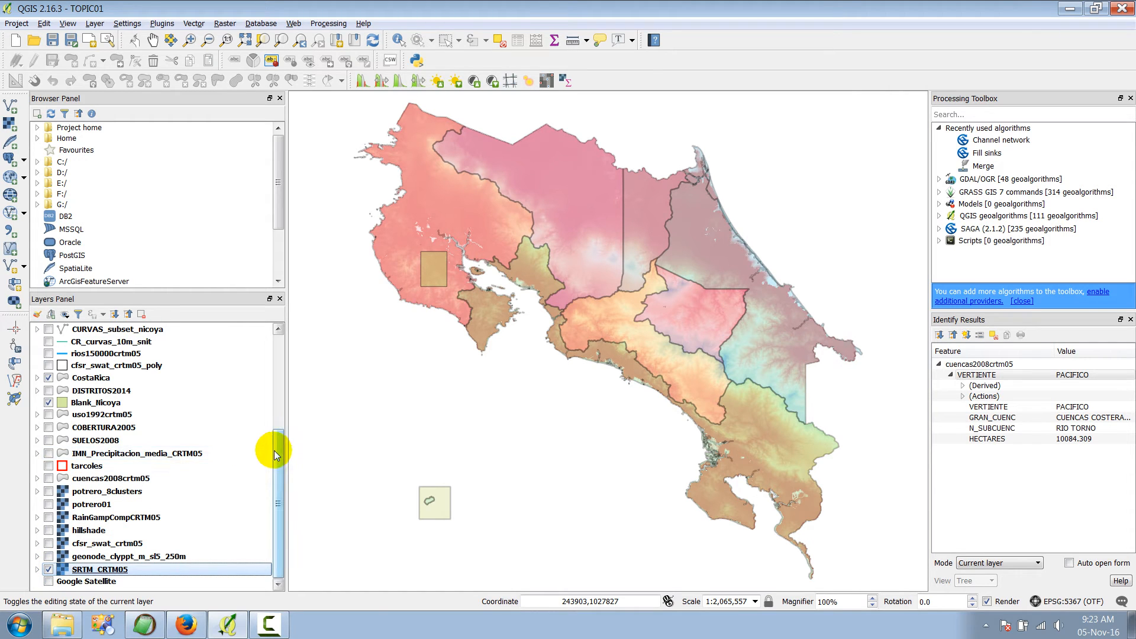
{"action": "left_click", "coordinate": [48, 377]}
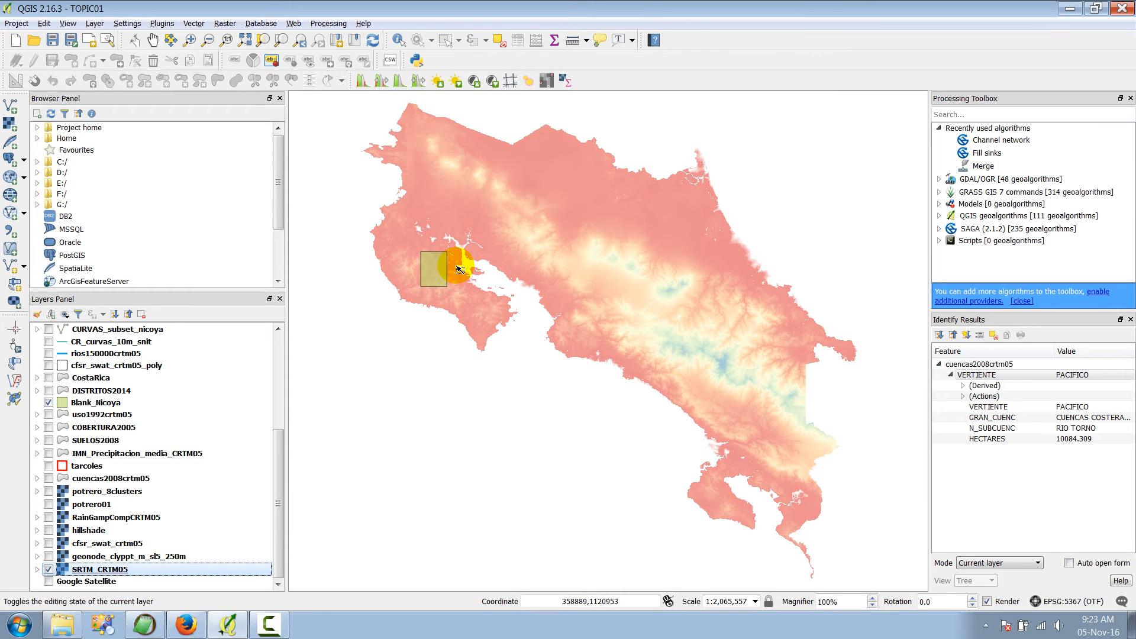
Step: Inspect the central highlands terrain up close with the hillshade raster displayed over SRTM_CRTM05, and hide the hillshade
{"action": "left_click", "coordinate": [191, 39]}
{"action": "left_click_drag", "start_coordinate": [556, 235], "coordinate": [642, 290]}
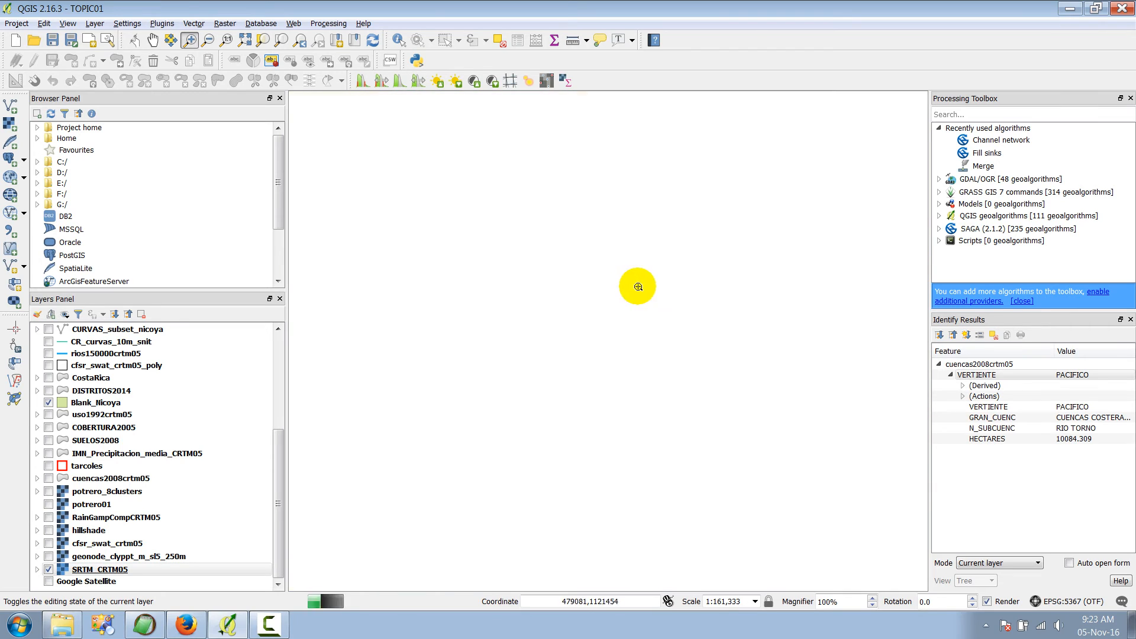
{"action": "left_click_drag", "start_coordinate": [601, 211], "coordinate": [727, 326]}
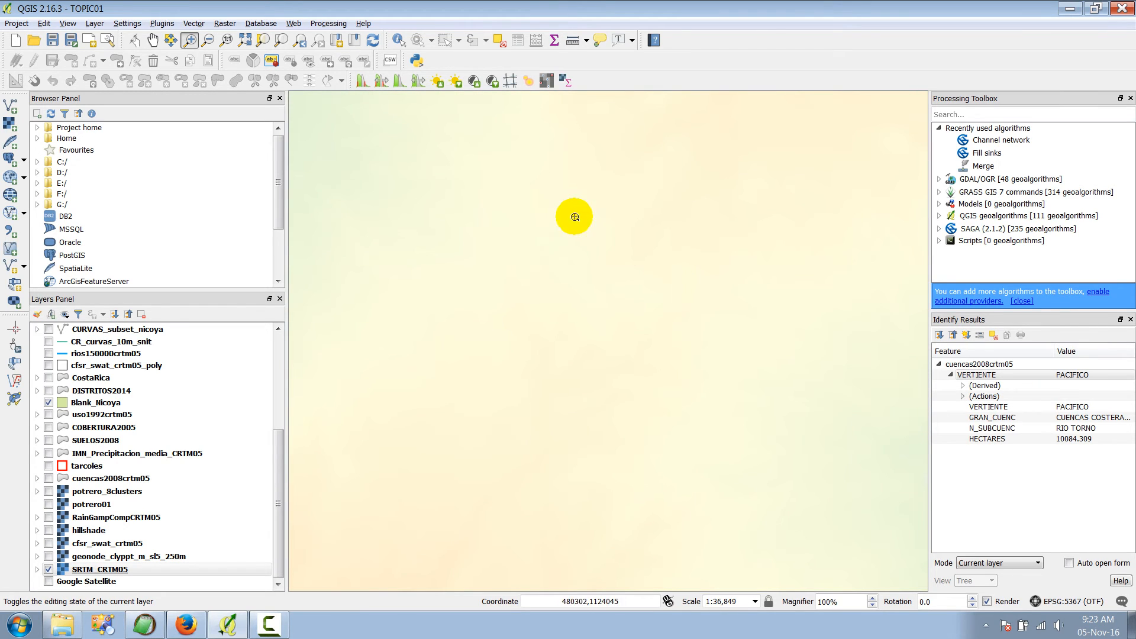
{"action": "left_click_drag", "start_coordinate": [435, 153], "coordinate": [683, 332]}
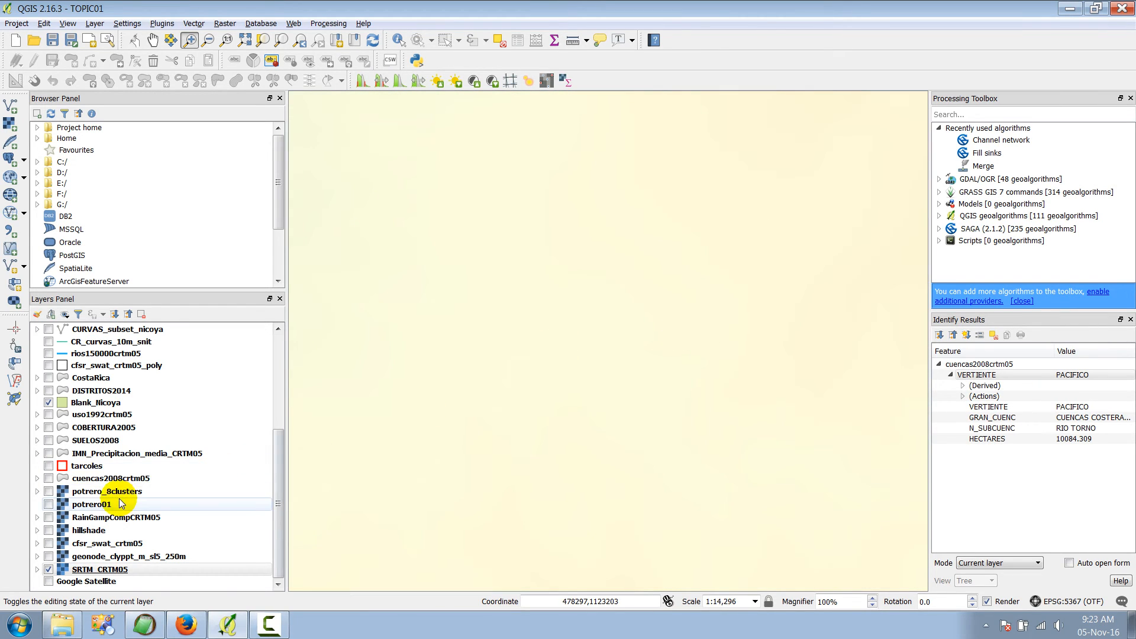
{"action": "left_click", "coordinate": [48, 531]}
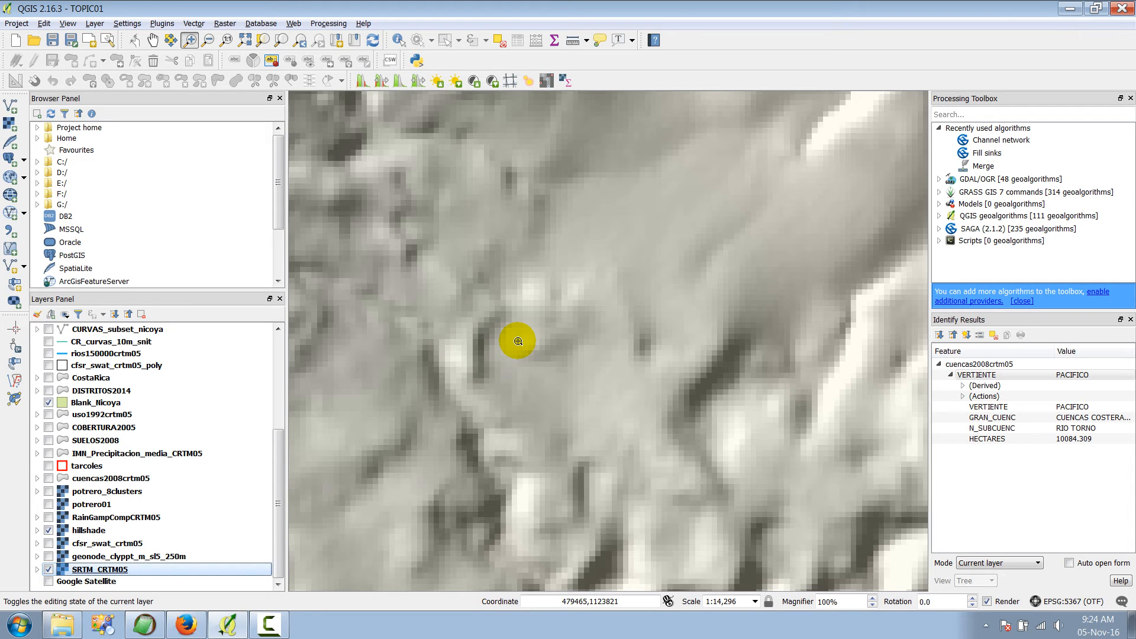
{"action": "left_click", "coordinate": [45, 534]}
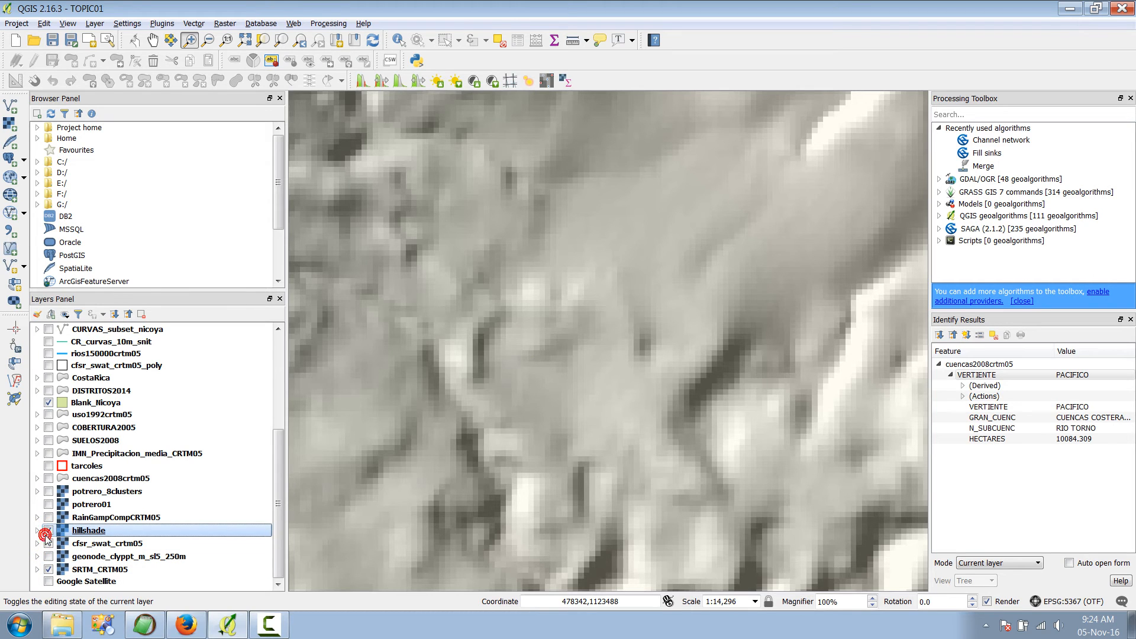
Step: Review the abstract in the SRTM_CRTM05 layer's metadata for its SRTM source, and close its properties
{"action": "left_click", "coordinate": [93, 570]}
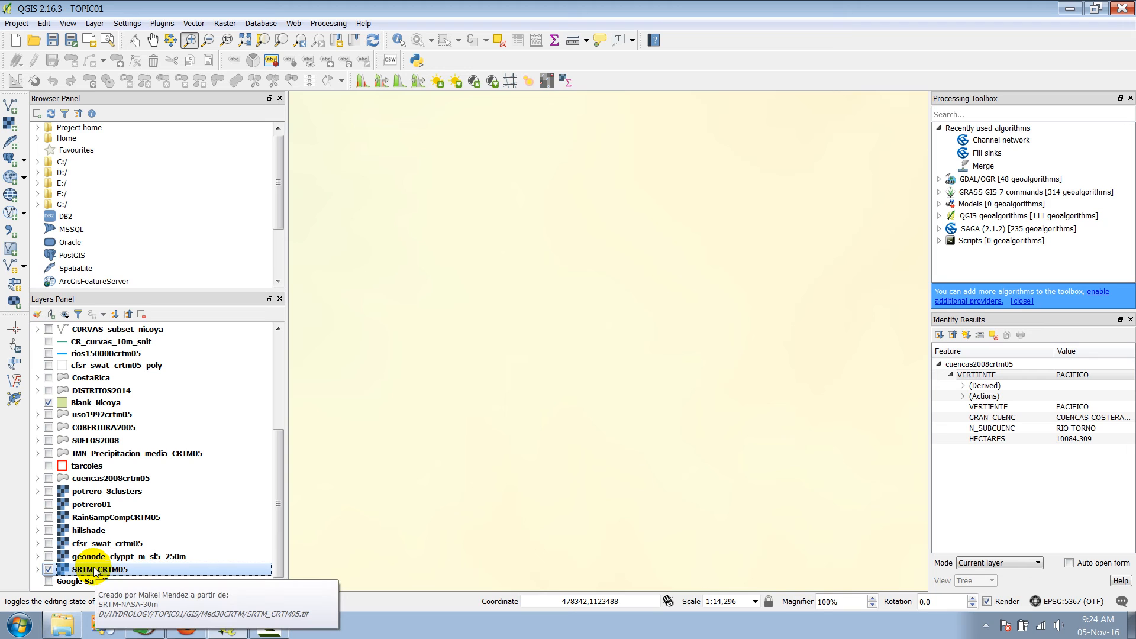
{"action": "right_click", "coordinate": [95, 571]}
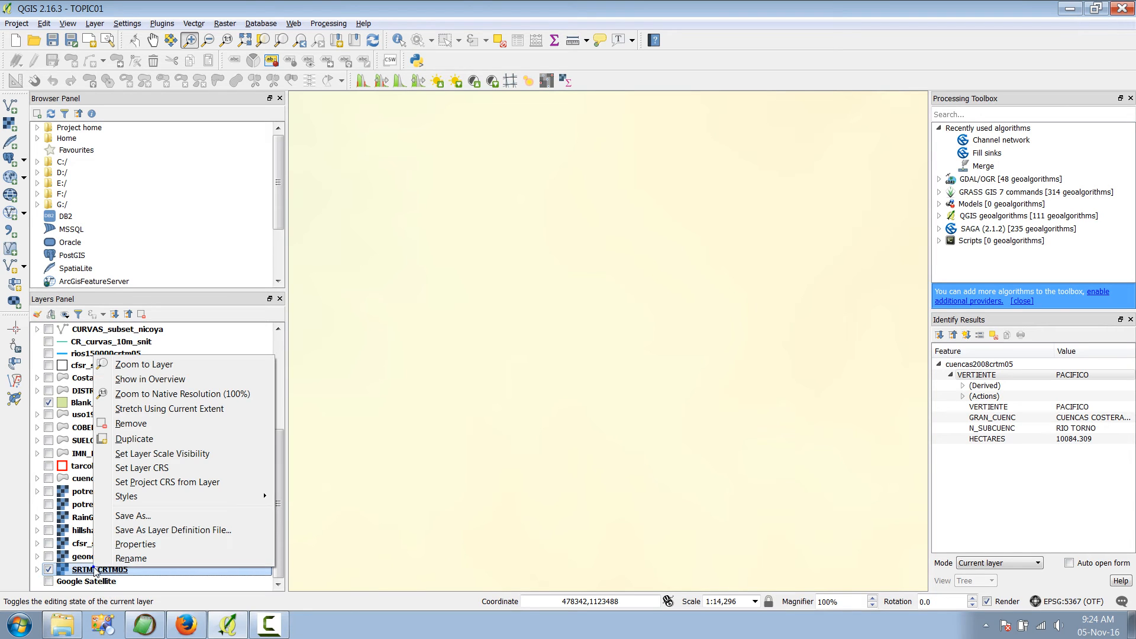
{"action": "left_click", "coordinate": [135, 544]}
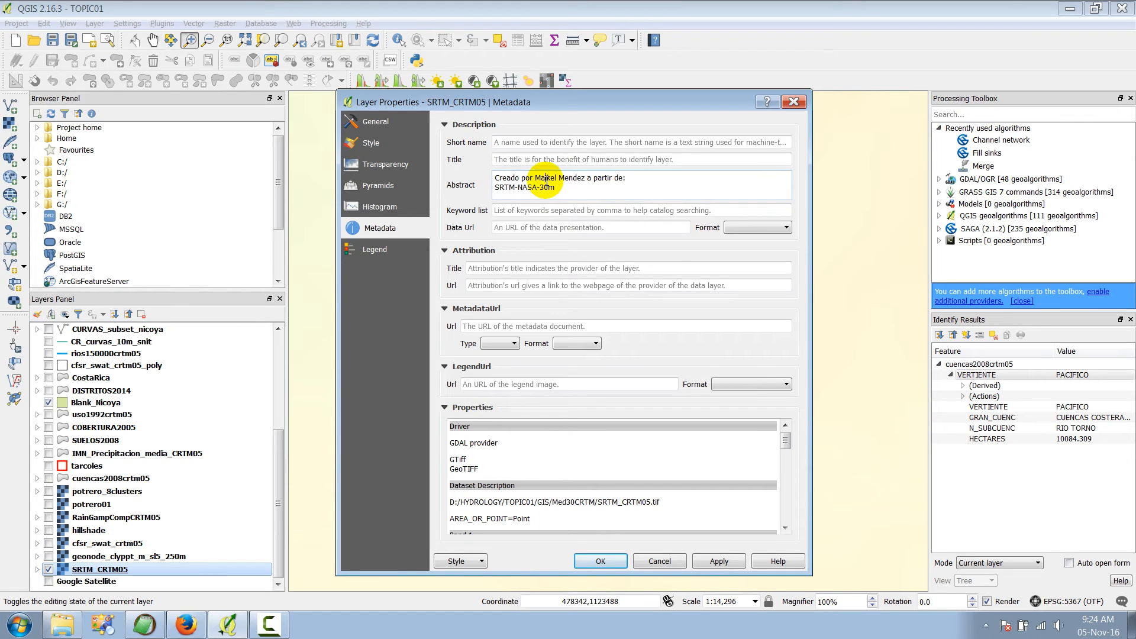
{"action": "double_click", "coordinate": [505, 187]}
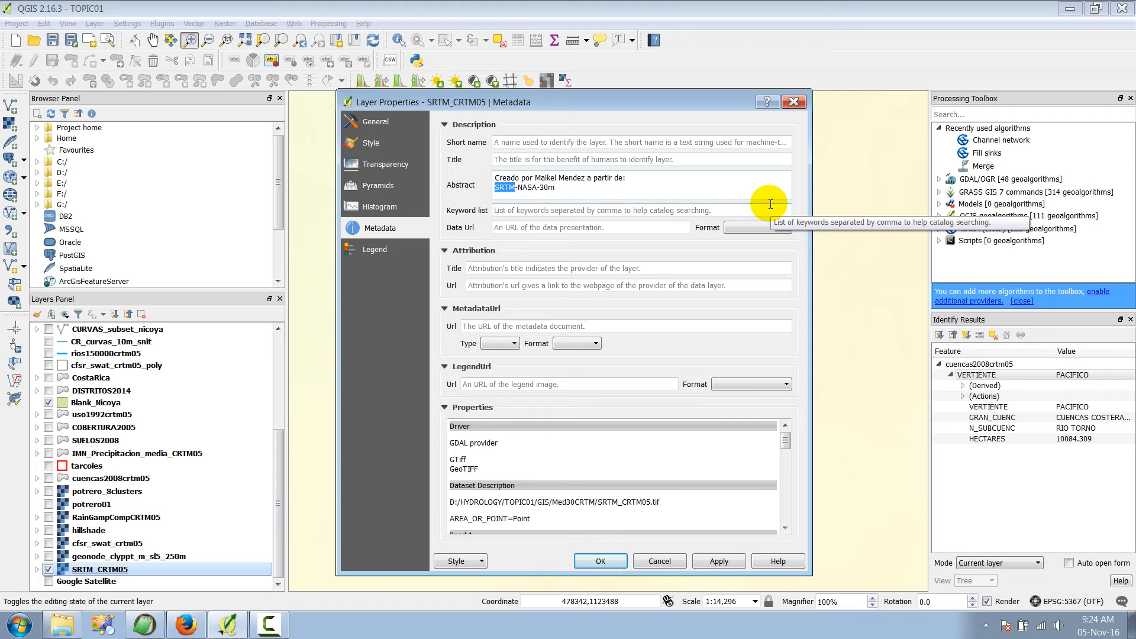
{"action": "left_click", "coordinate": [794, 101]}
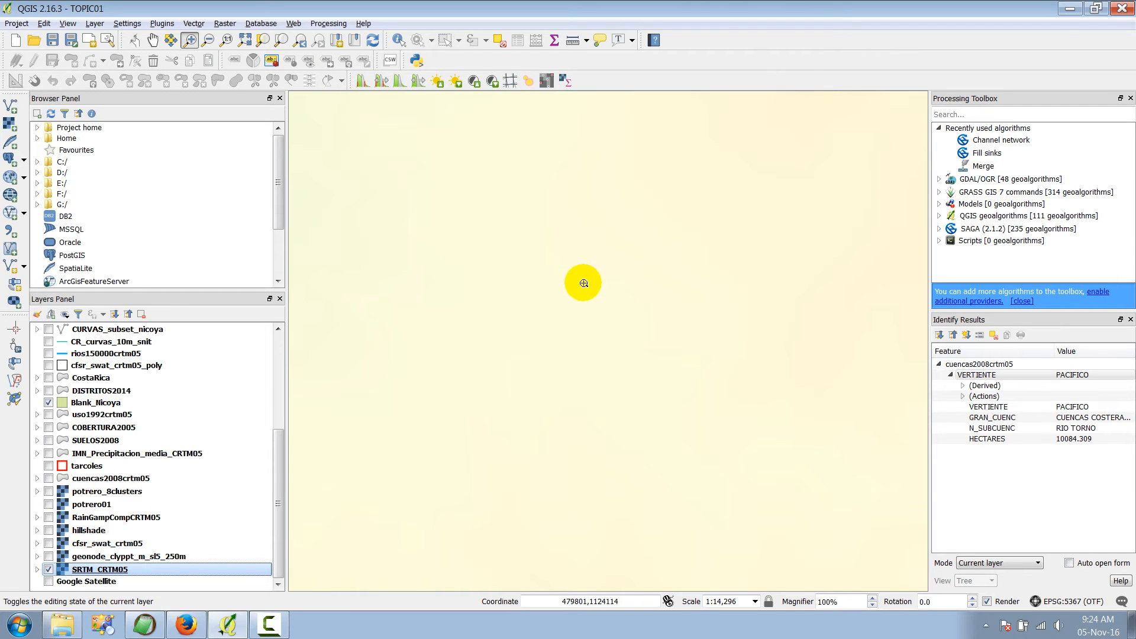
Step: Identify the Band 1 elevation value of SRTM_CRTM05 on the central high area in a wider view
{"action": "left_click", "coordinate": [208, 40]}
{"action": "left_click", "coordinate": [542, 249]}
{"action": "left_click", "coordinate": [569, 326]}
{"action": "left_click", "coordinate": [568, 325]}
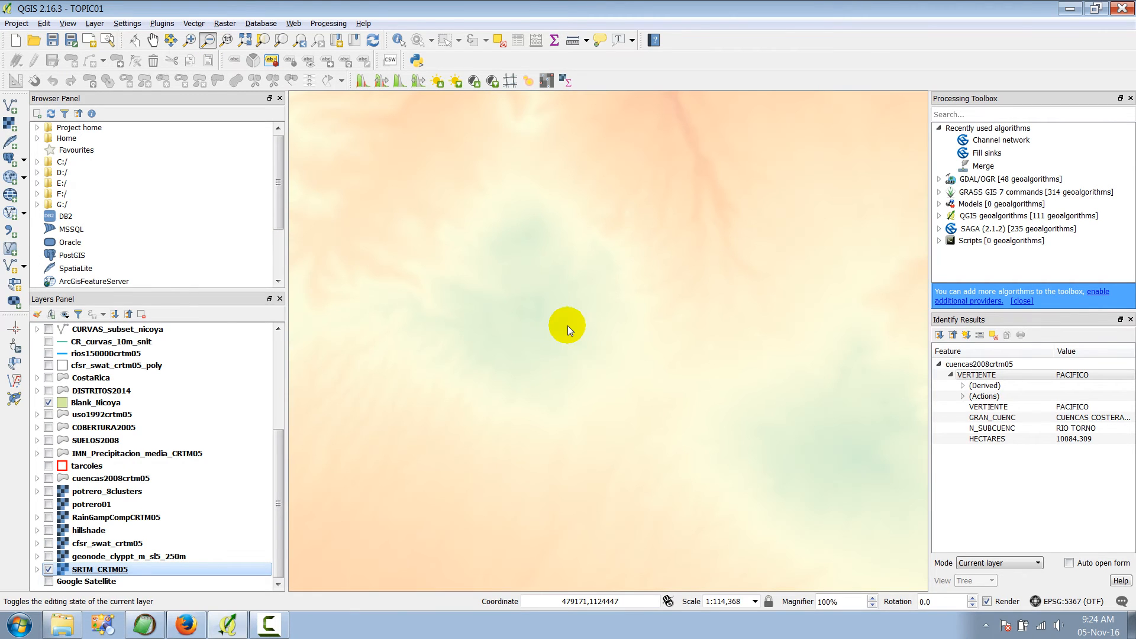
{"action": "left_click", "coordinate": [567, 325]}
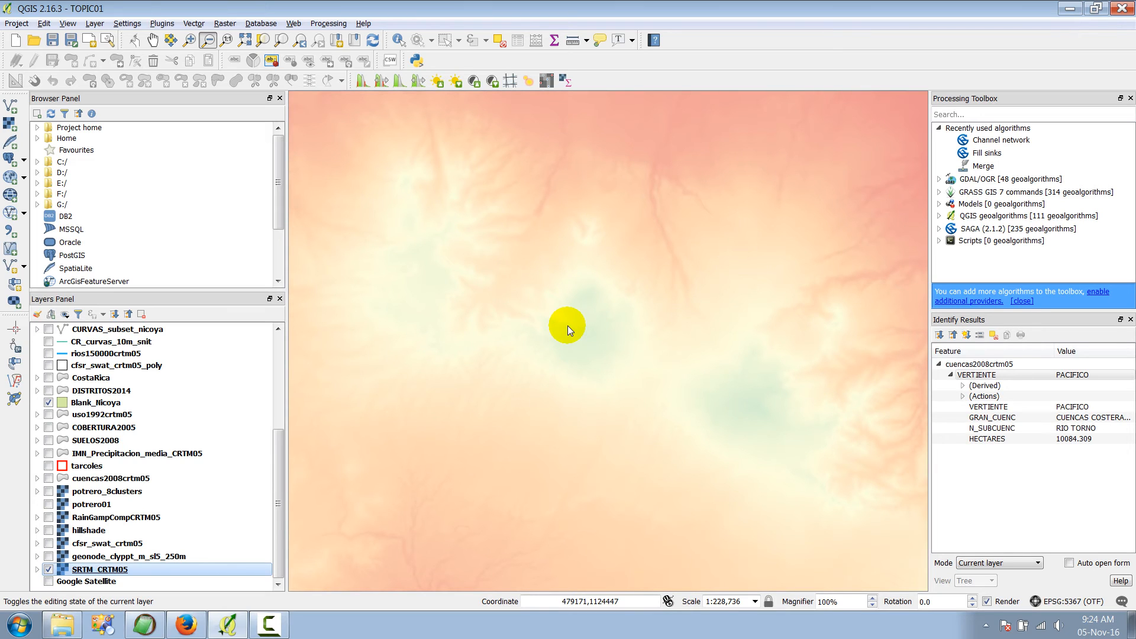
{"action": "left_click", "coordinate": [397, 41]}
{"action": "left_click", "coordinate": [89, 571]}
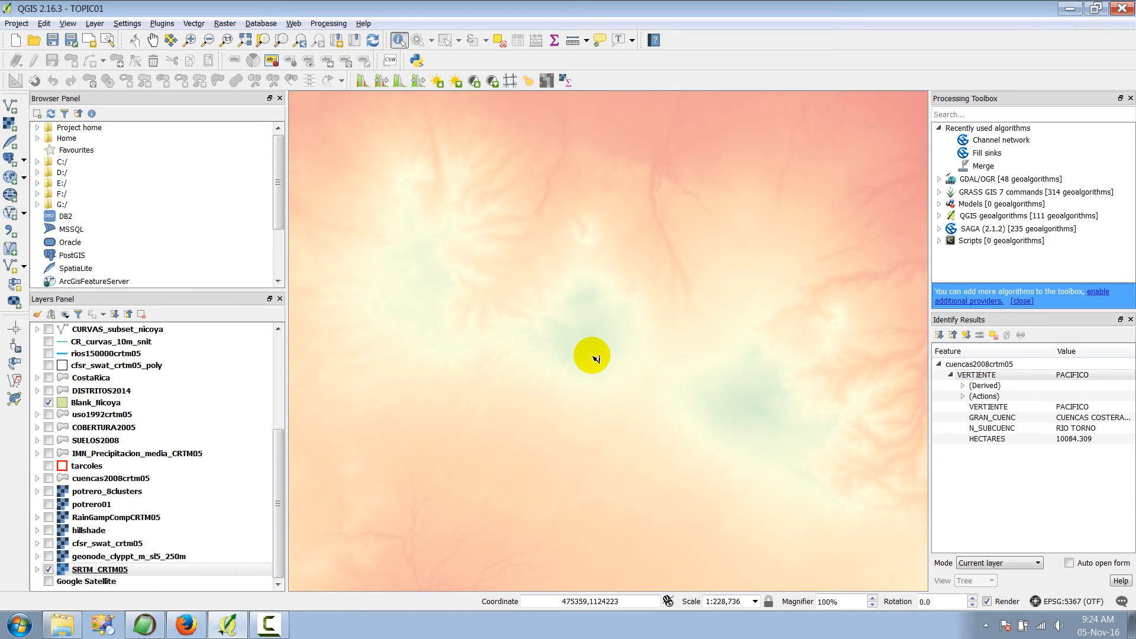
{"action": "left_click", "coordinate": [594, 358]}
{"action": "left_click", "coordinate": [595, 356]}
{"action": "left_click", "coordinate": [1095, 390]}
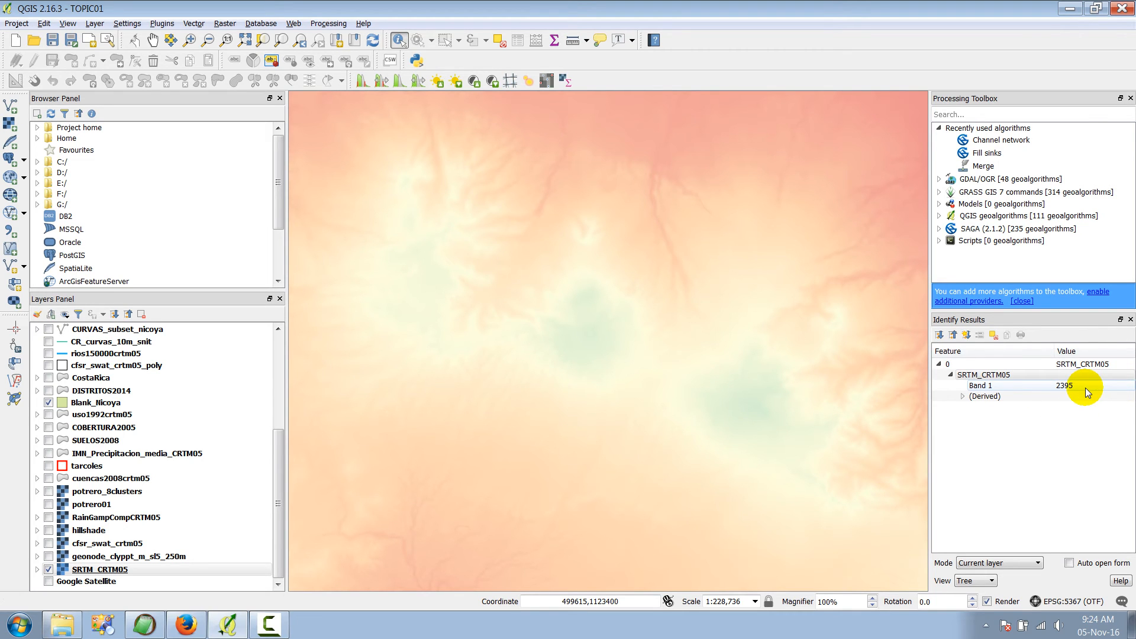
{"action": "left_click", "coordinate": [1086, 388]}
Step: Show the full extent of the SRTM_CRTM05 raster across Costa Rica
{"action": "left_click", "coordinate": [124, 571]}
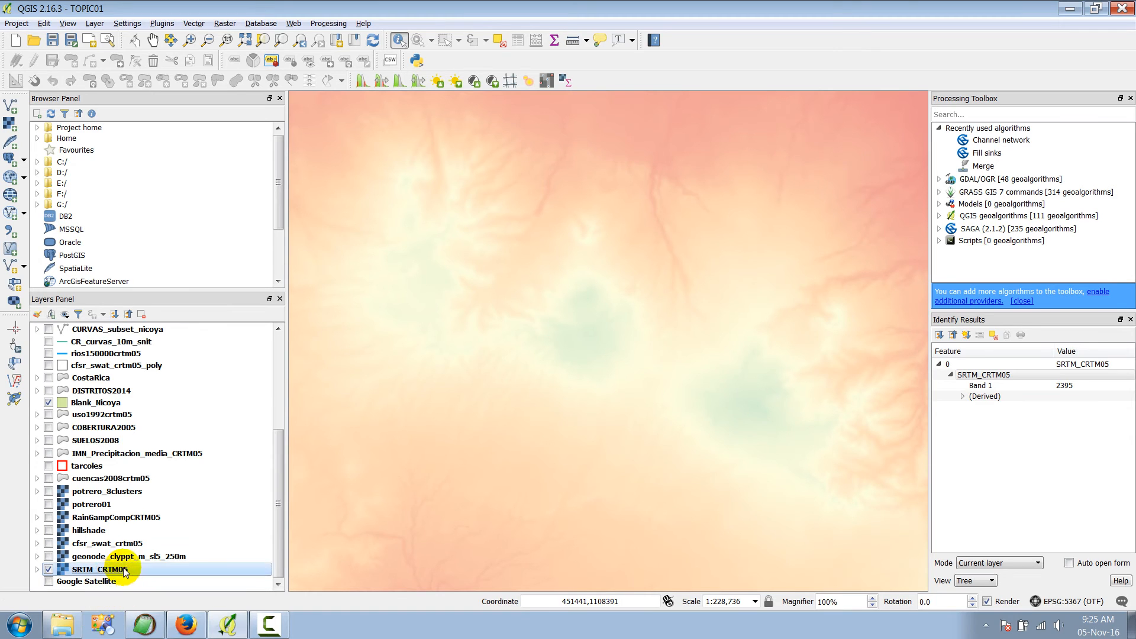
{"action": "right_click", "coordinate": [125, 571]}
{"action": "left_click", "coordinate": [205, 367]}
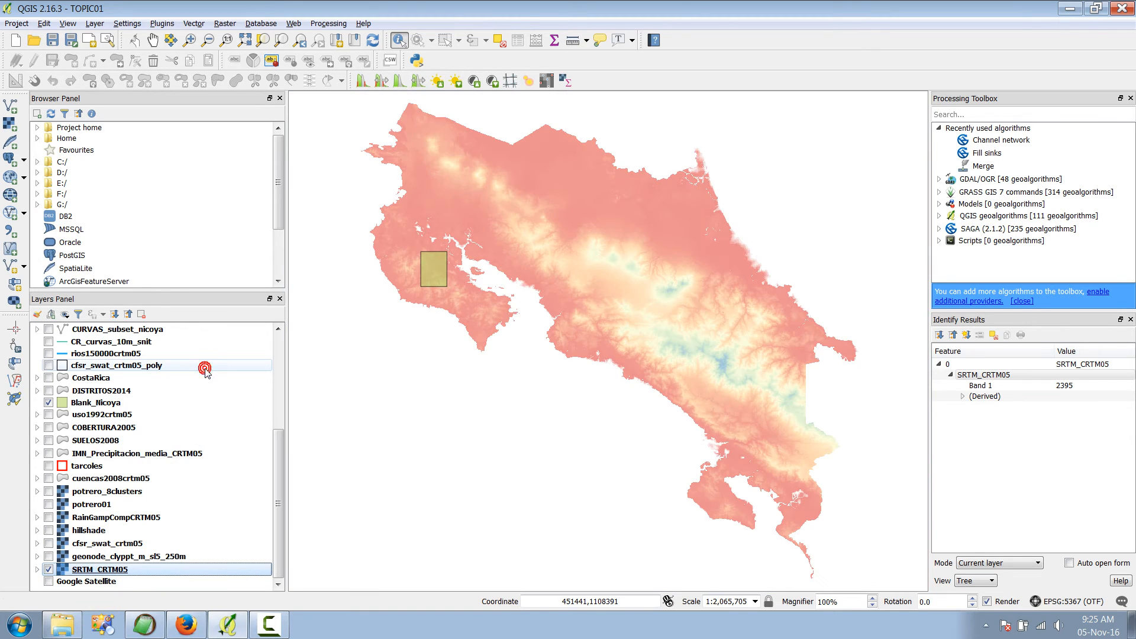
Step: Identify the SRTM_CRTM05 elevation at points on the Nicoya Peninsula and along the crest of the southern highlands
{"action": "left_click", "coordinate": [481, 340]}
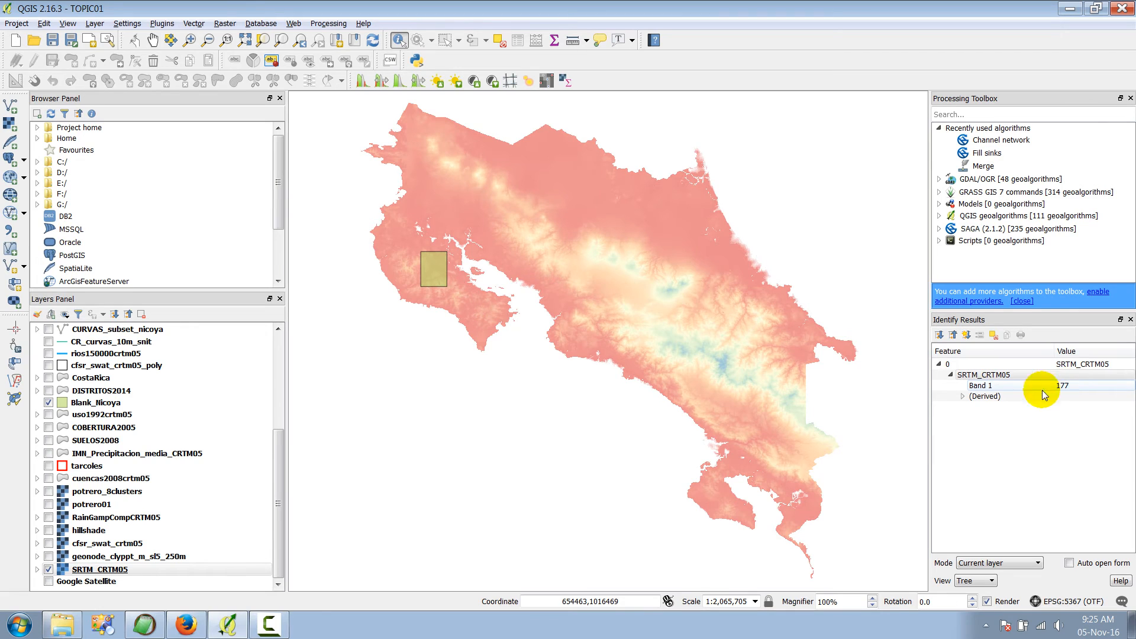
{"action": "left_click", "coordinate": [414, 304]}
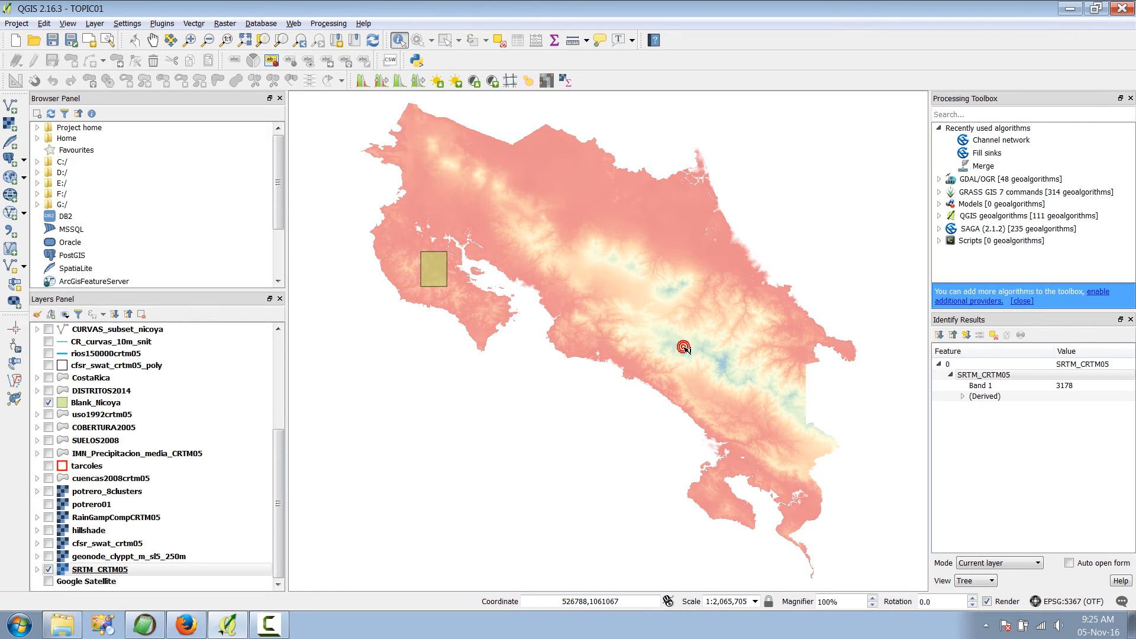
{"action": "left_click", "coordinate": [724, 365]}
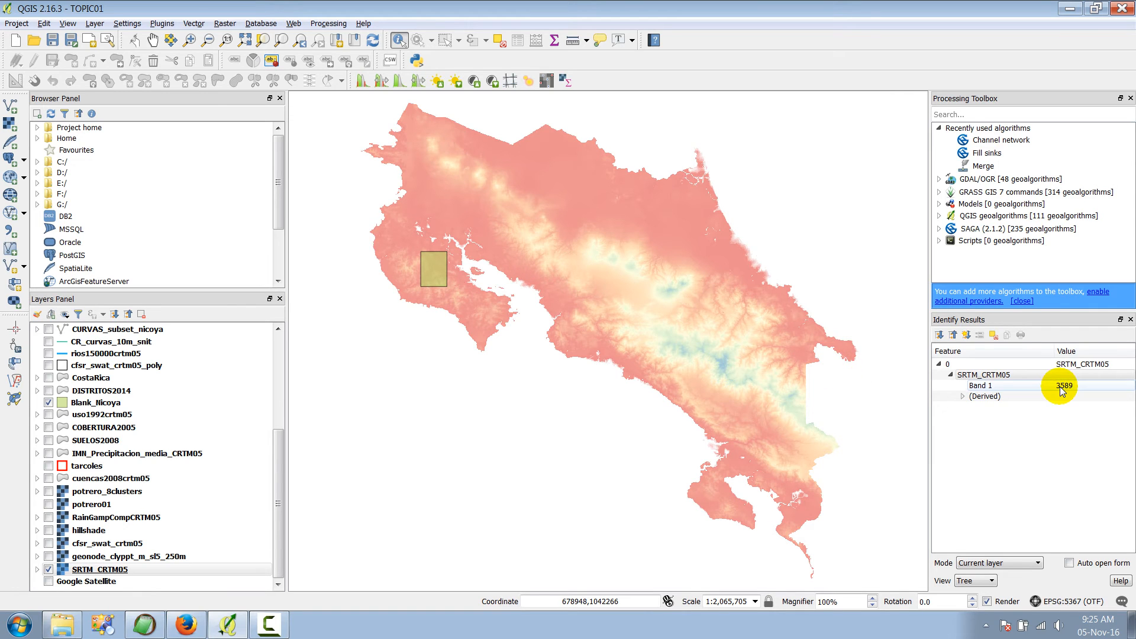
{"action": "left_click", "coordinate": [725, 363]}
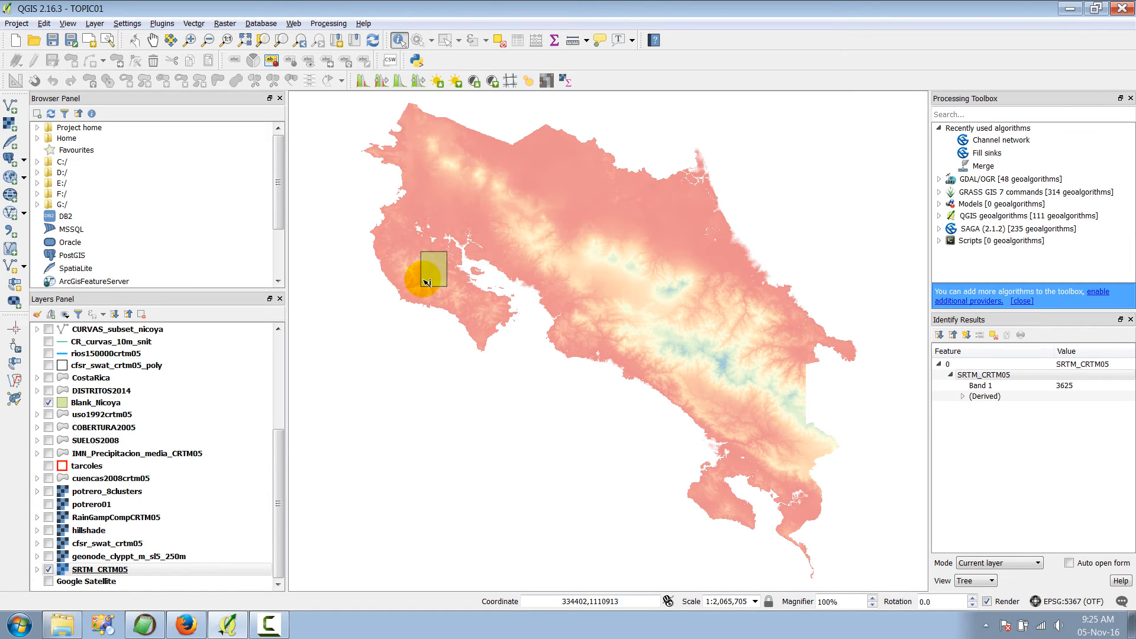
Step: Open the SRTM_CRTM05 layer's metadata and check its SRTM source and the GeoTIFF's dataset path
{"action": "left_click", "coordinate": [101, 569]}
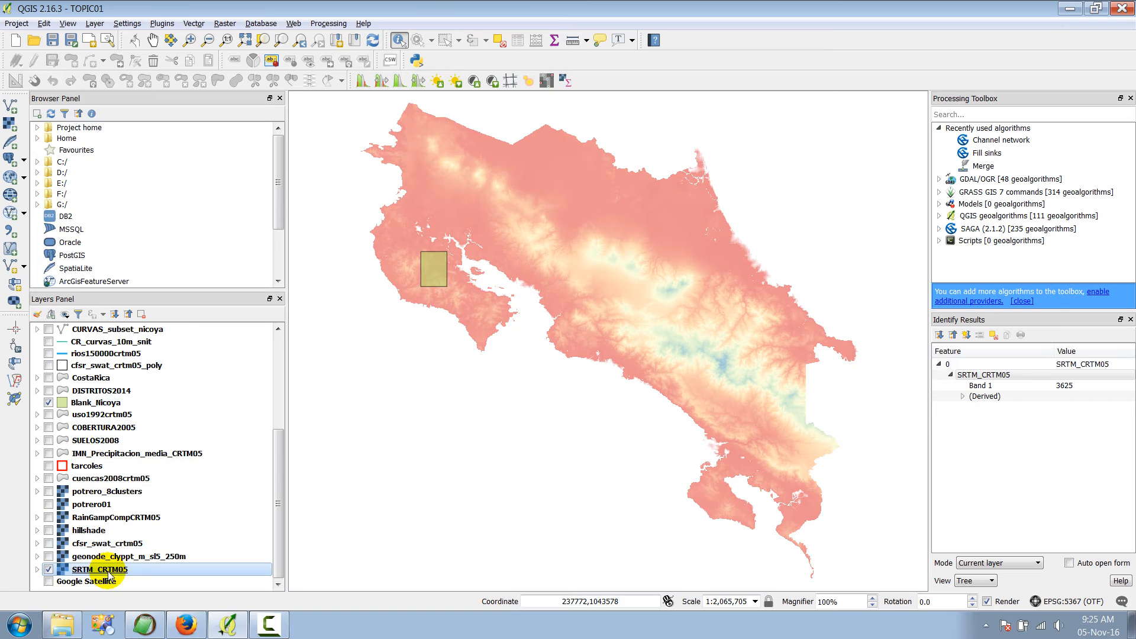
{"action": "right_click", "coordinate": [110, 571]}
{"action": "left_click", "coordinate": [150, 548]}
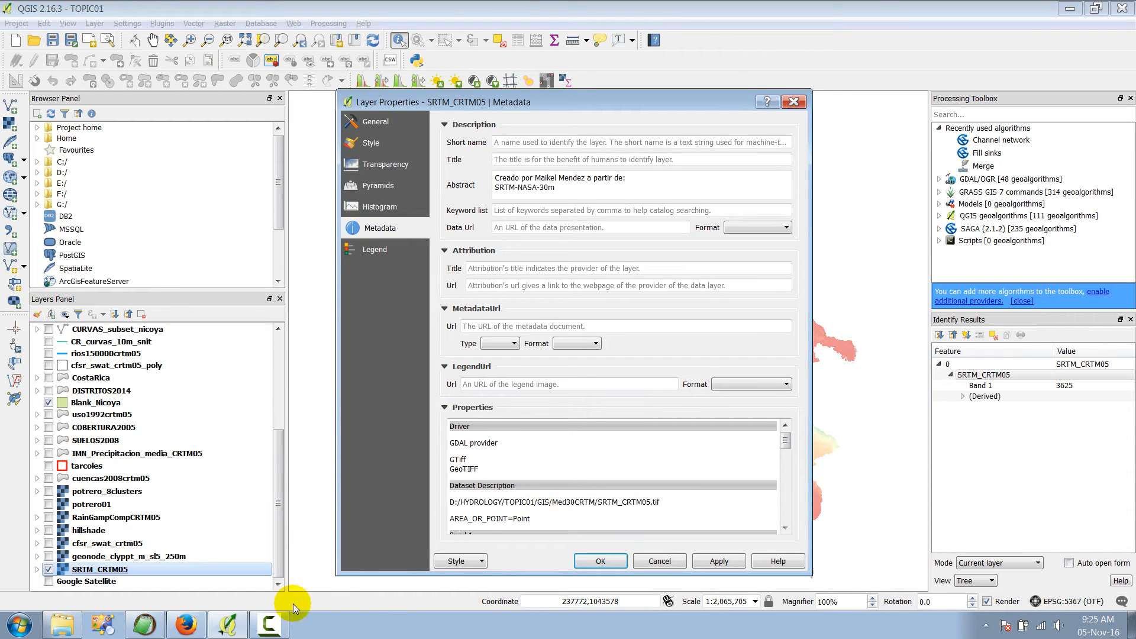
Step: Locate SRTM_CRTM05.tif in Windows Explorer's Med30CRTM folder with the files sorted by type, and return to QGIS to close the layer properties
{"action": "left_click", "coordinate": [61, 632]}
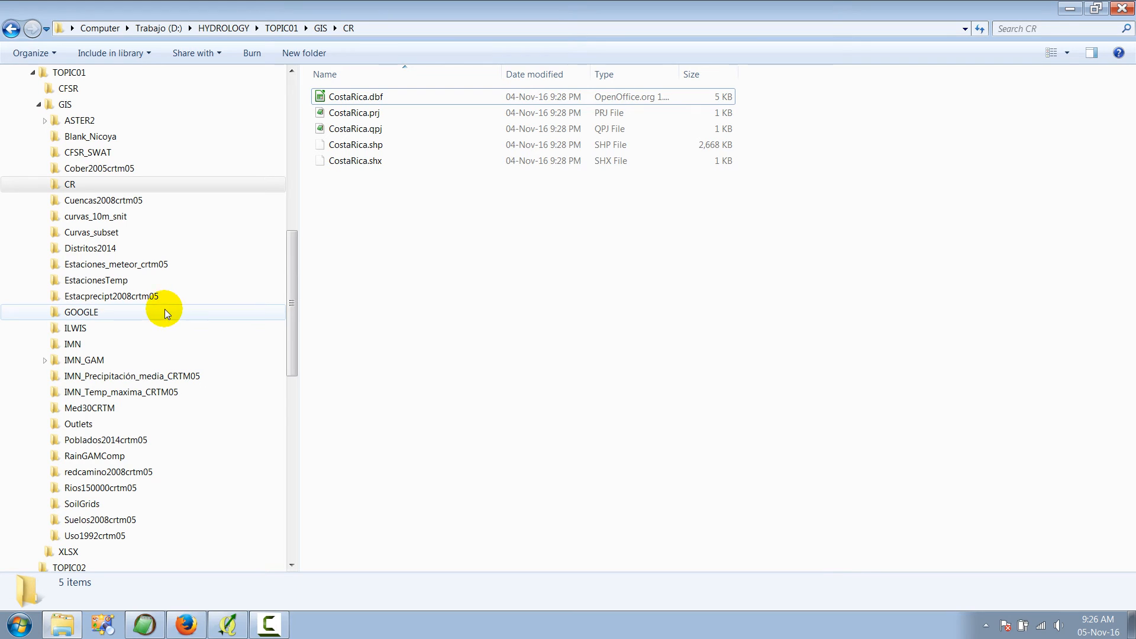
{"action": "left_click", "coordinate": [110, 409]}
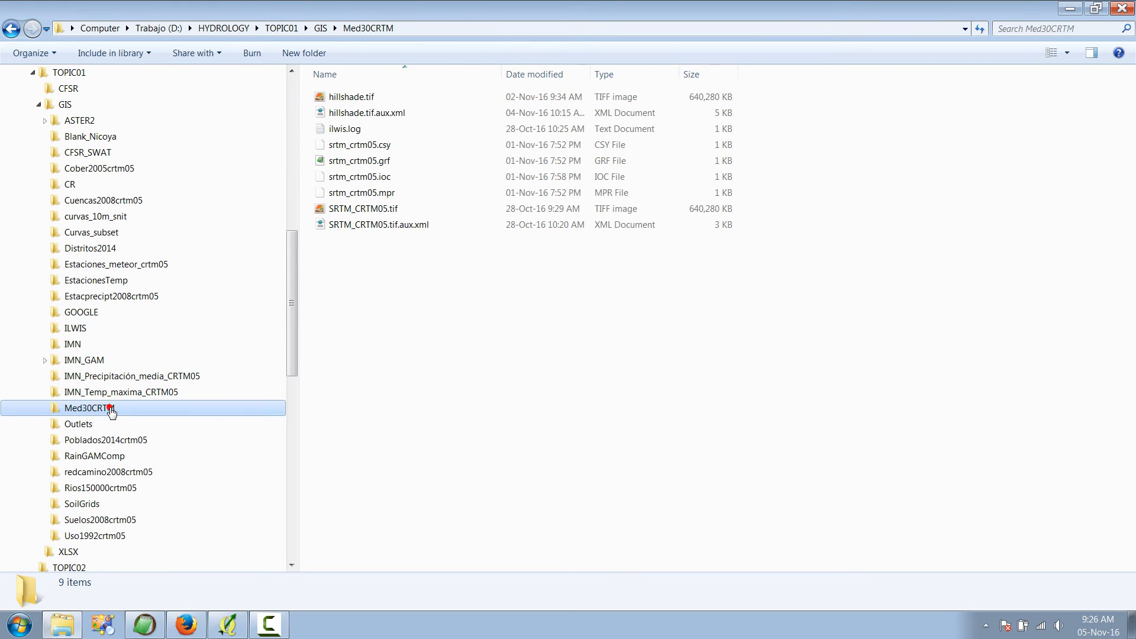
{"action": "left_click", "coordinate": [612, 75]}
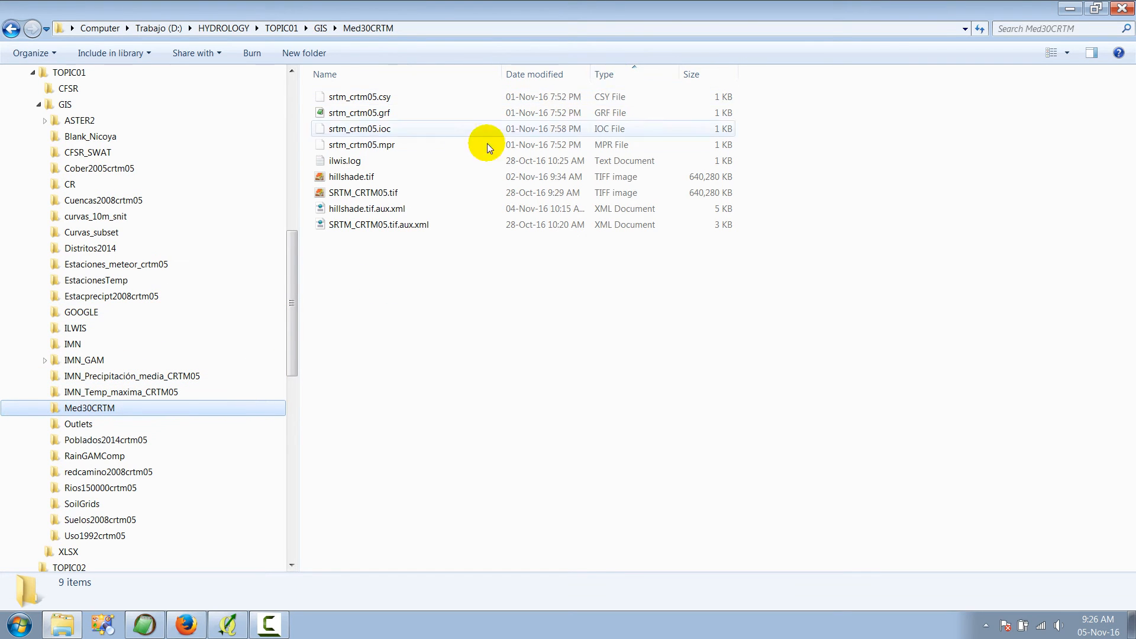
{"action": "left_click", "coordinate": [399, 193]}
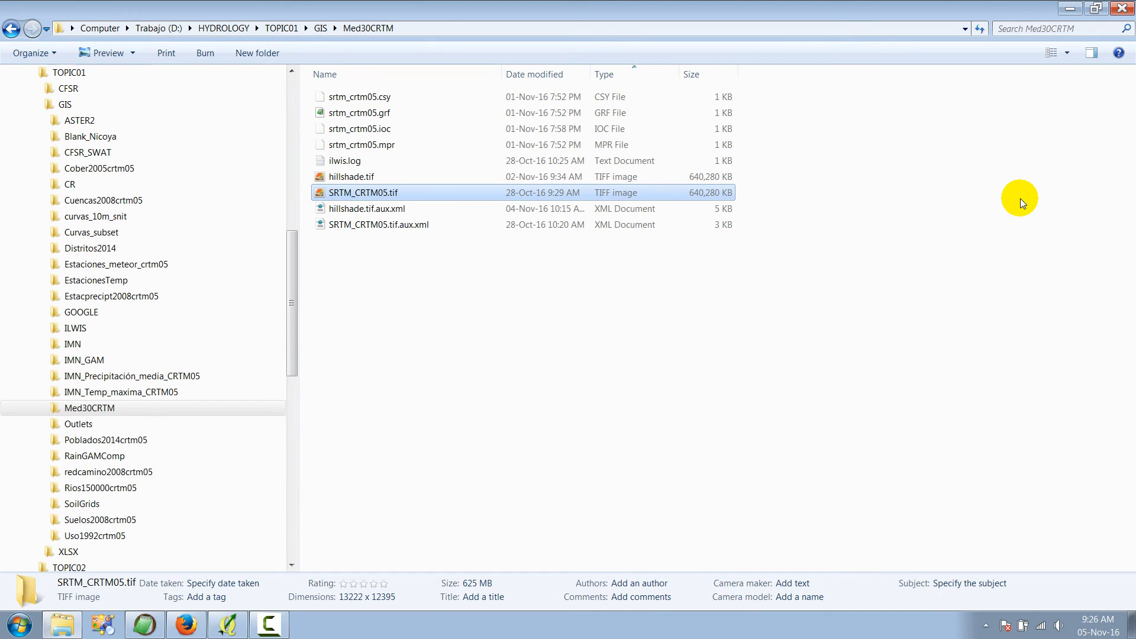
{"action": "left_click", "coordinate": [393, 196]}
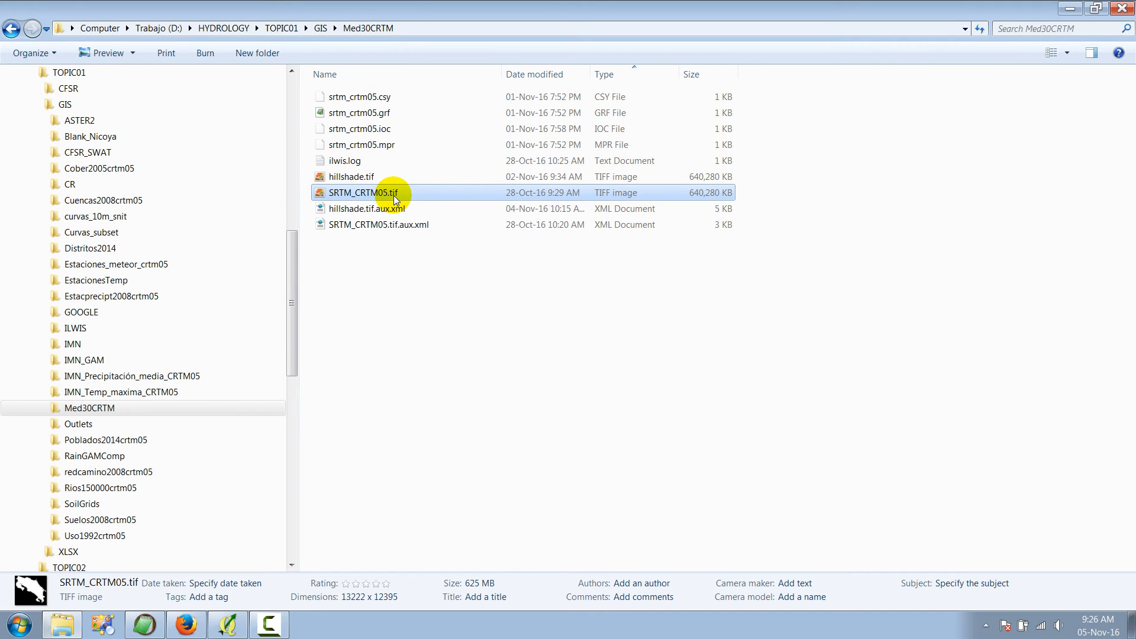
{"action": "left_click", "coordinate": [393, 195]}
{"action": "left_click", "coordinate": [393, 196]}
{"action": "left_click", "coordinate": [1070, 10]}
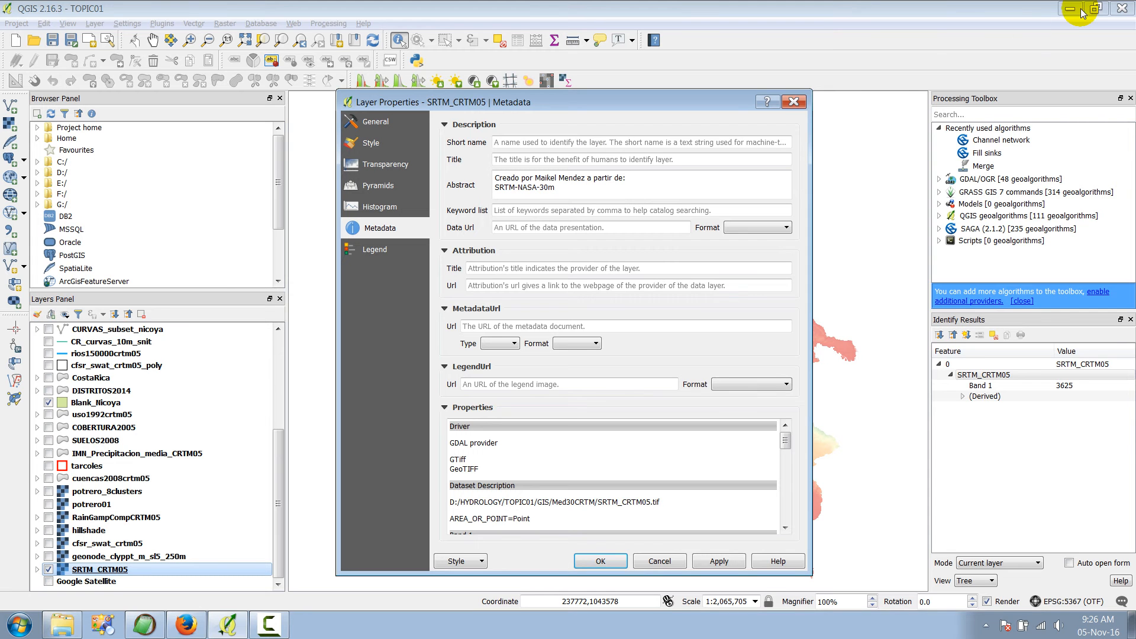
{"action": "left_click", "coordinate": [802, 104]}
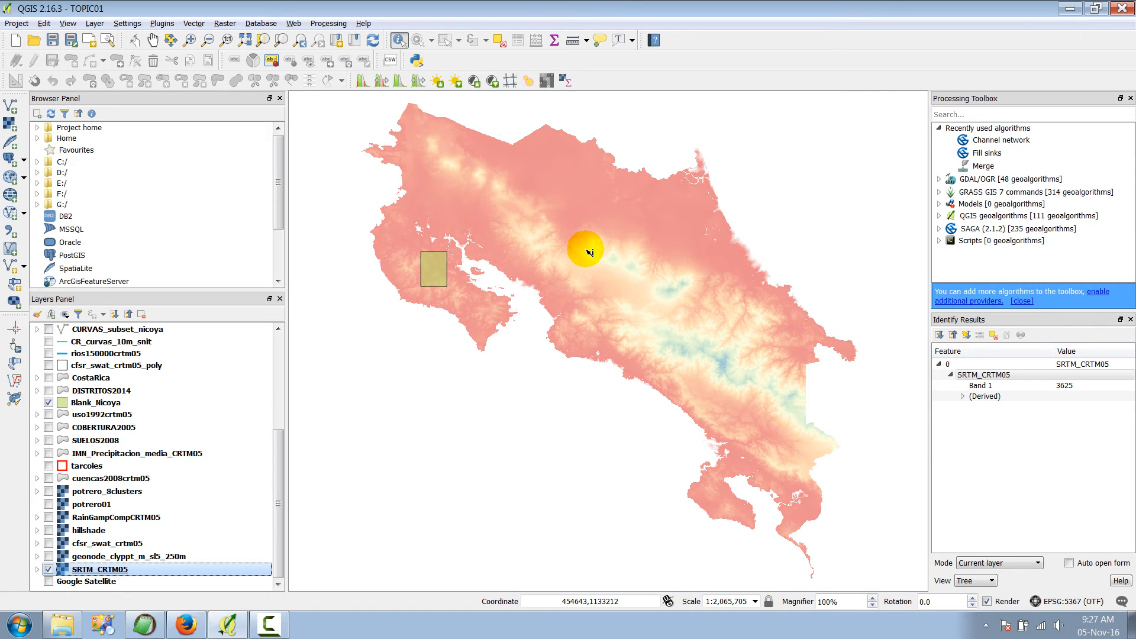
Step: Display the hillshade raster instead of SRTM_CRTM05, and locate hillshade.tif in the Med30CRTM folder before returning to QGIS
{"action": "left_click", "coordinate": [50, 570]}
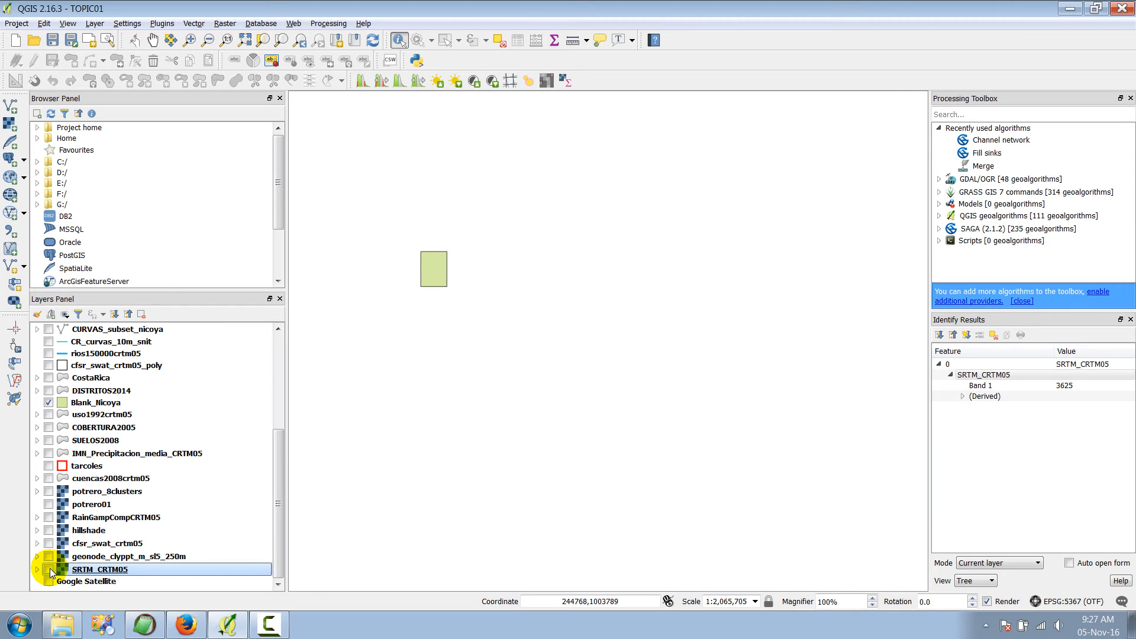
{"action": "left_click", "coordinate": [49, 531]}
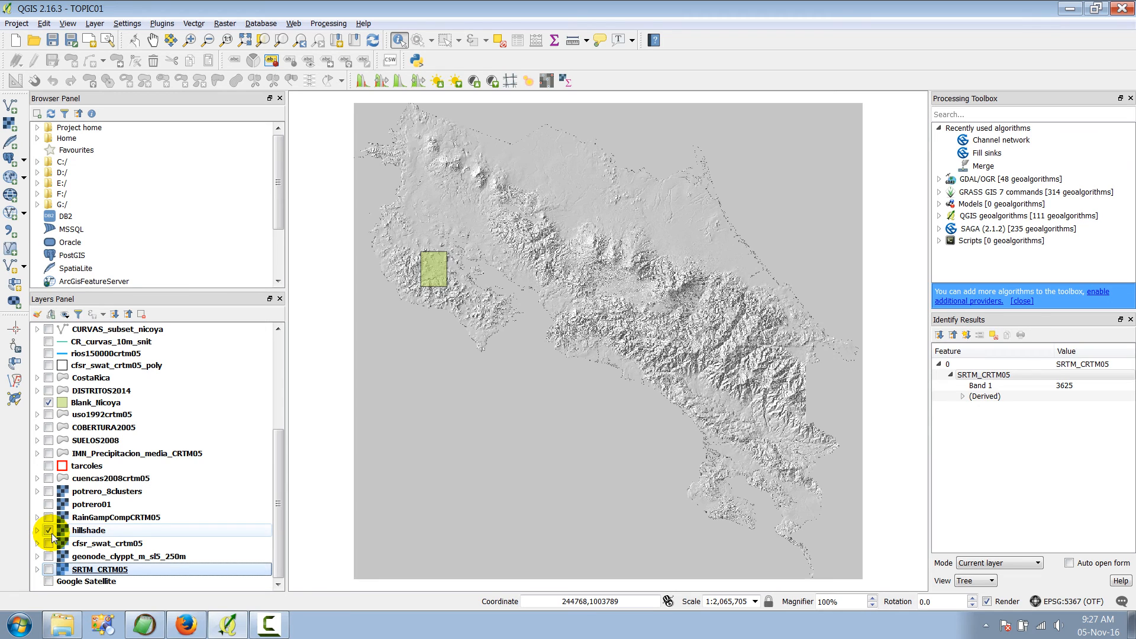
{"action": "left_click", "coordinate": [62, 625]}
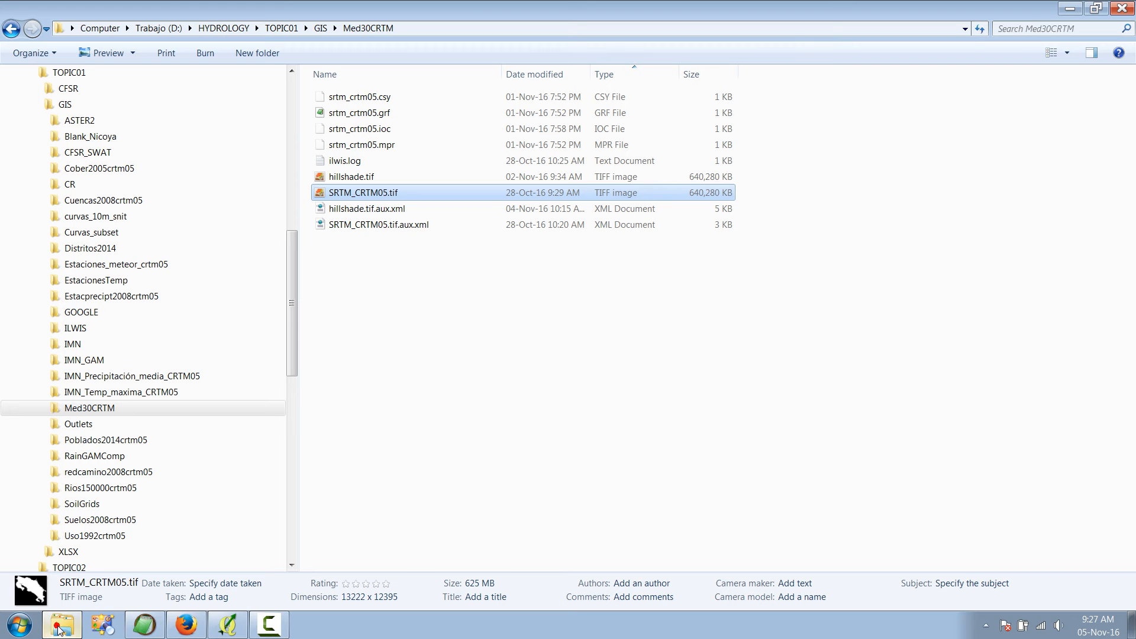
{"action": "left_click", "coordinate": [361, 177]}
{"action": "left_click", "coordinate": [363, 192]}
{"action": "left_click", "coordinate": [364, 178]}
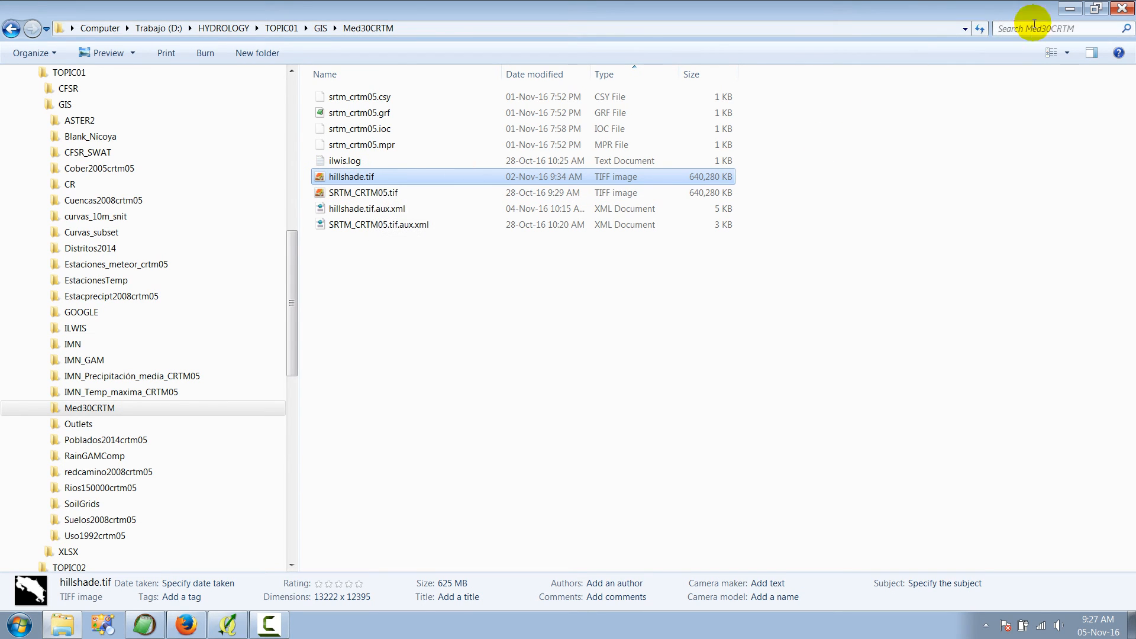
{"action": "left_click", "coordinate": [1068, 9]}
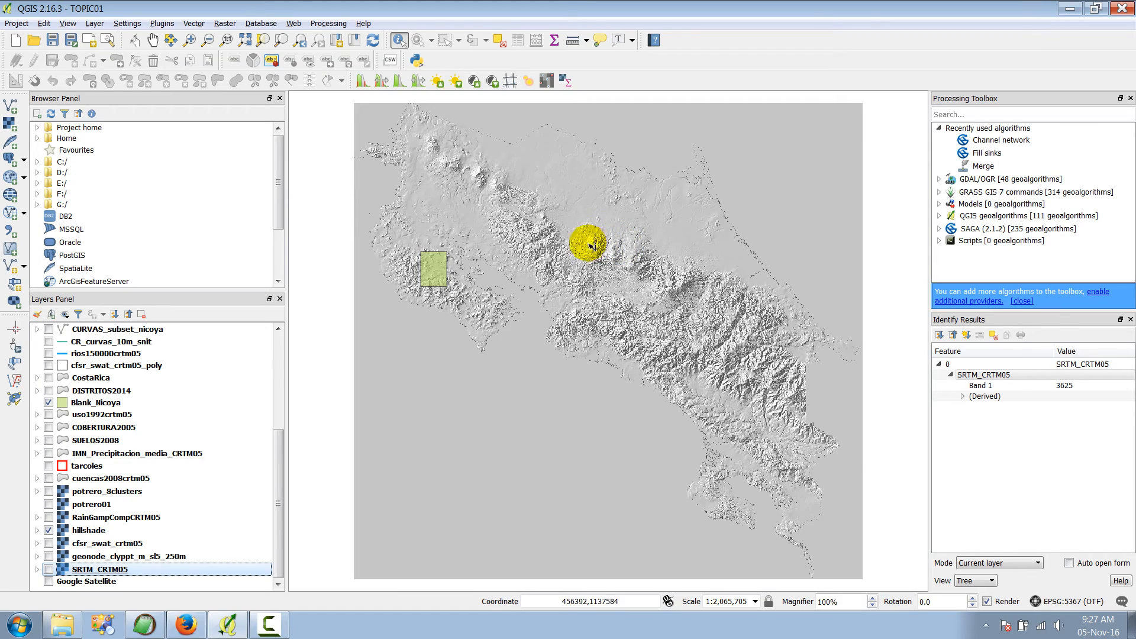
Step: Display SRTM_CRTM05 beneath the hillshade for a close view of the central highlands
{"action": "left_click", "coordinate": [190, 39]}
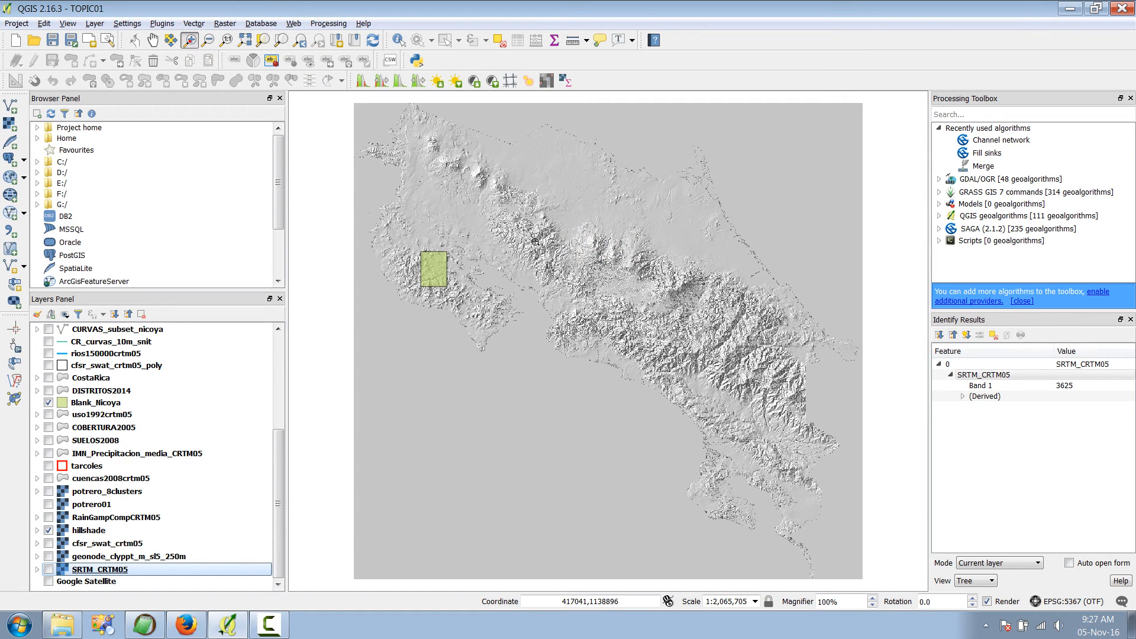
{"action": "left_click_drag", "start_coordinate": [541, 236], "coordinate": [754, 418]}
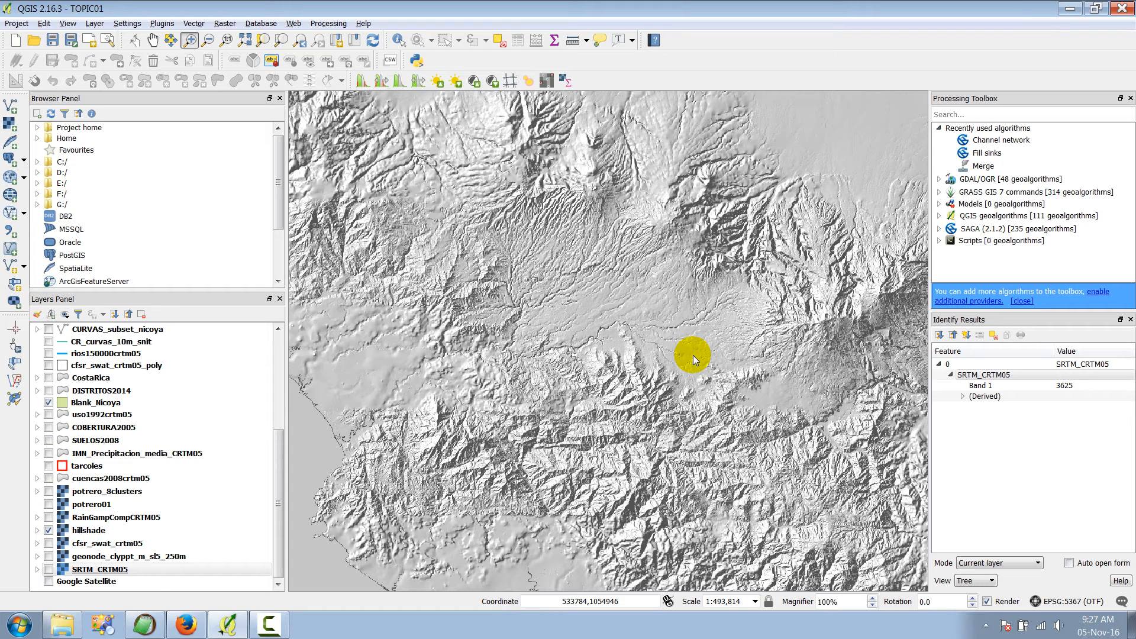
{"action": "left_click", "coordinate": [48, 570]}
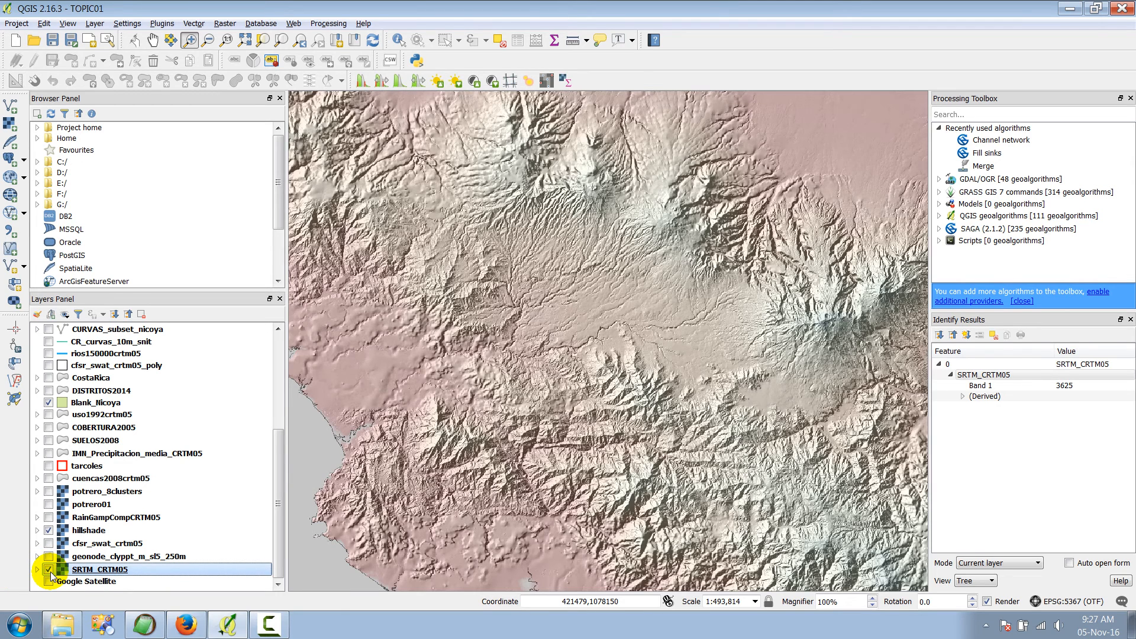
Step: Check the hillshade layer's global transparency setting and close its properties
{"action": "double_click", "coordinate": [99, 535]}
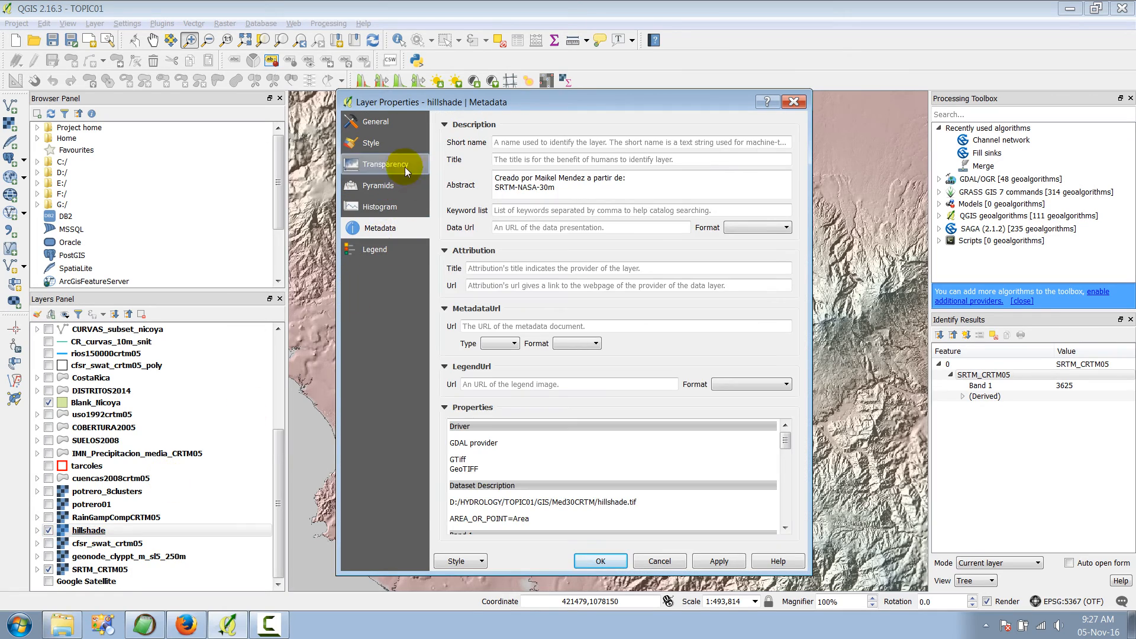
{"action": "left_click", "coordinate": [405, 170]}
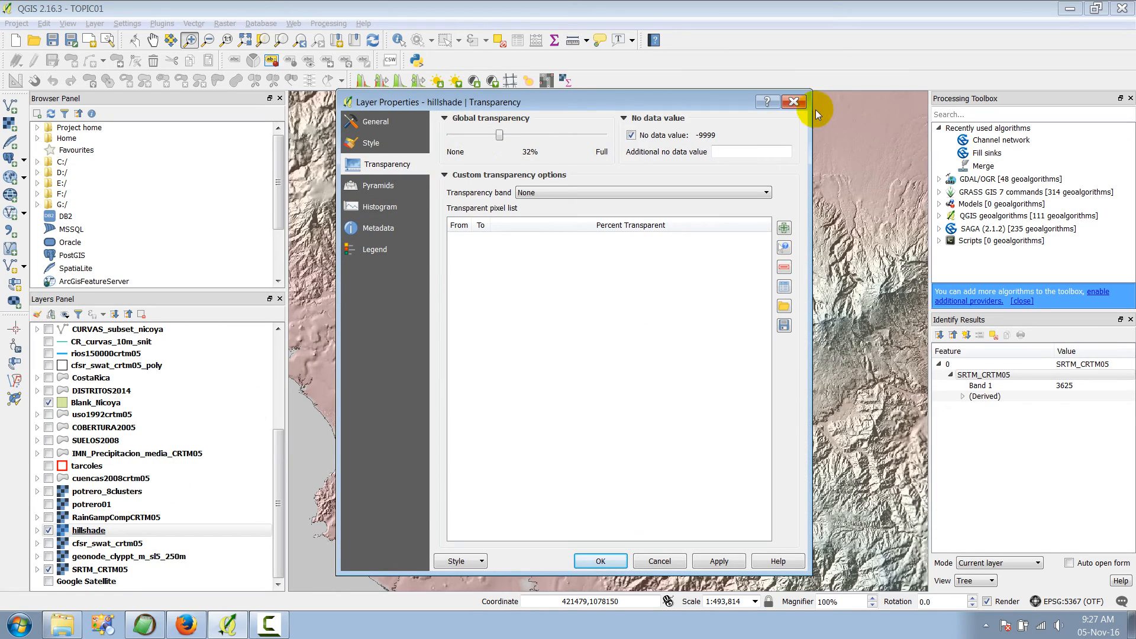
{"action": "left_click", "coordinate": [794, 102]}
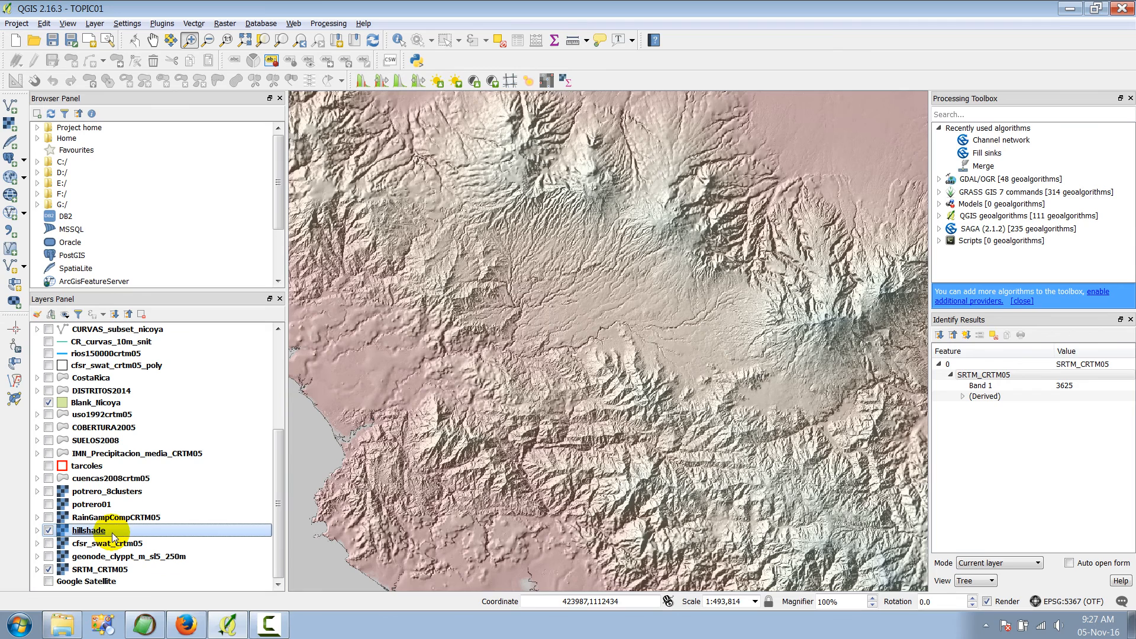
Step: Show the full extent of the hillshade layer and hide the Blank_Nicoya layer
{"action": "right_click", "coordinate": [108, 534]}
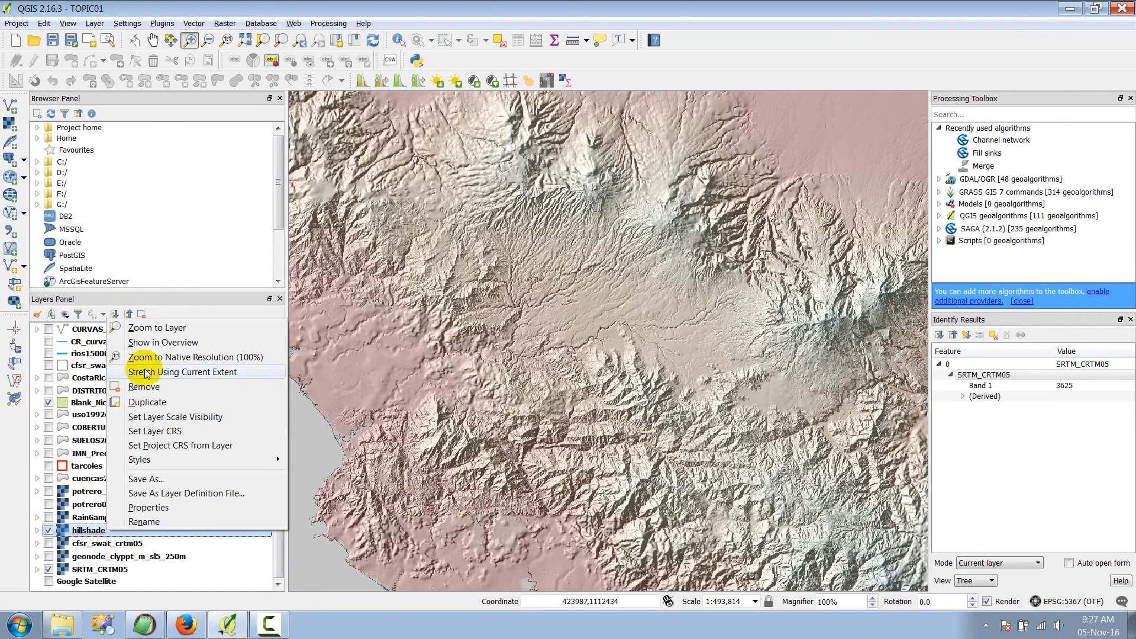
{"action": "left_click", "coordinate": [170, 331]}
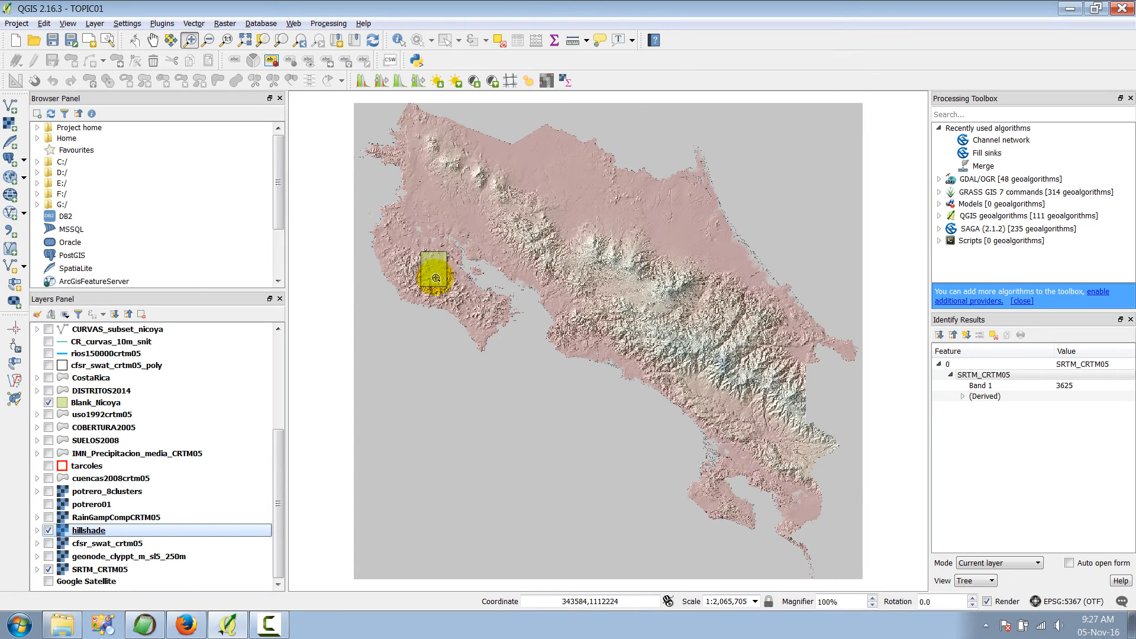
{"action": "left_click", "coordinate": [48, 403]}
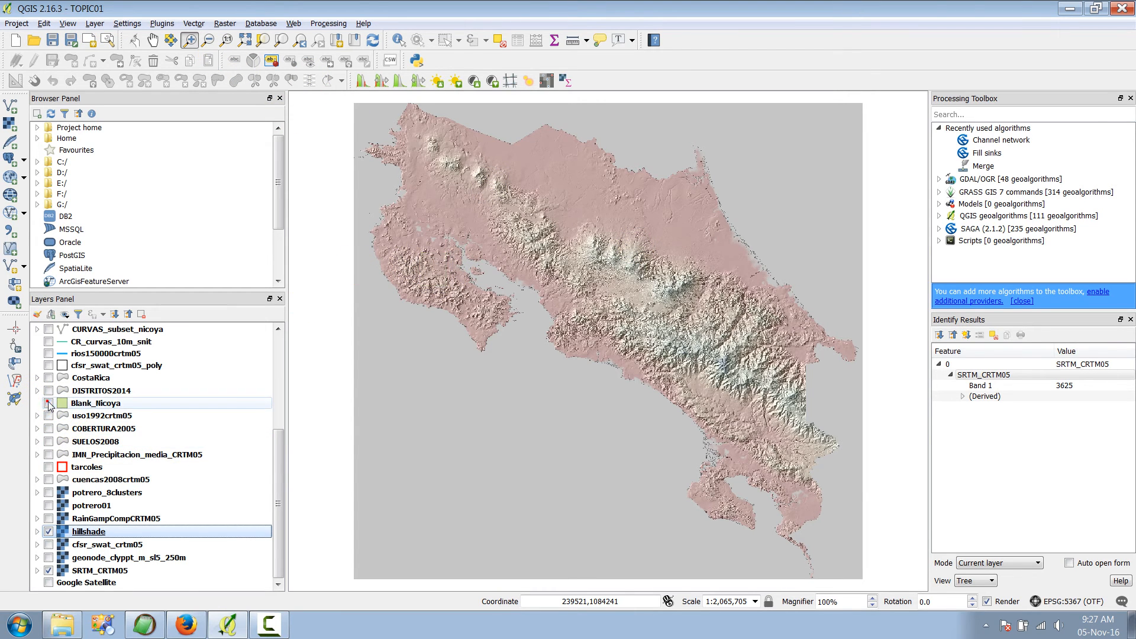
Step: Identify the SRTM_CRTM05 elevation at several points across the hills of the Nicoya Peninsula in a close view
{"action": "left_click_drag", "start_coordinate": [377, 234], "coordinate": [540, 368]}
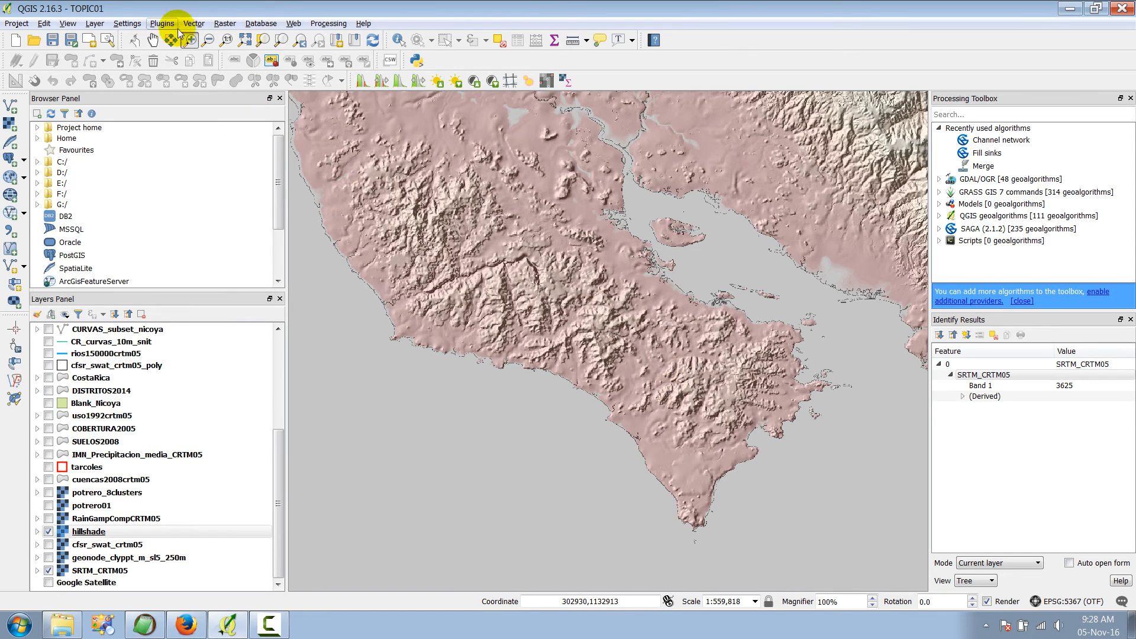
{"action": "left_click", "coordinate": [136, 532]}
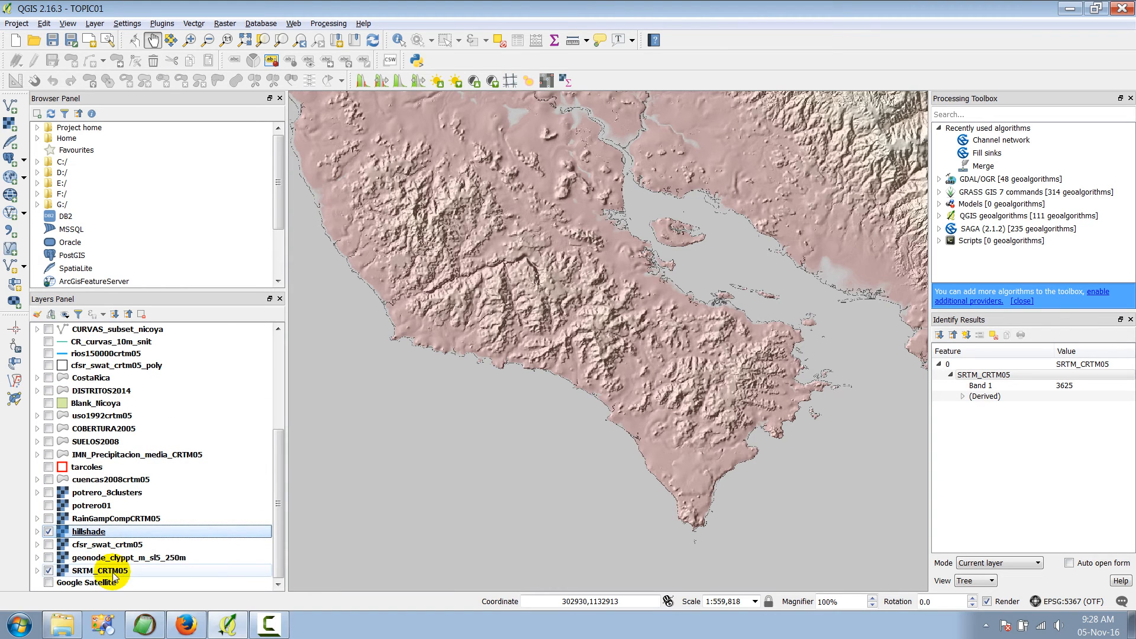
{"action": "left_click", "coordinate": [98, 571]}
{"action": "left_click", "coordinate": [398, 40]}
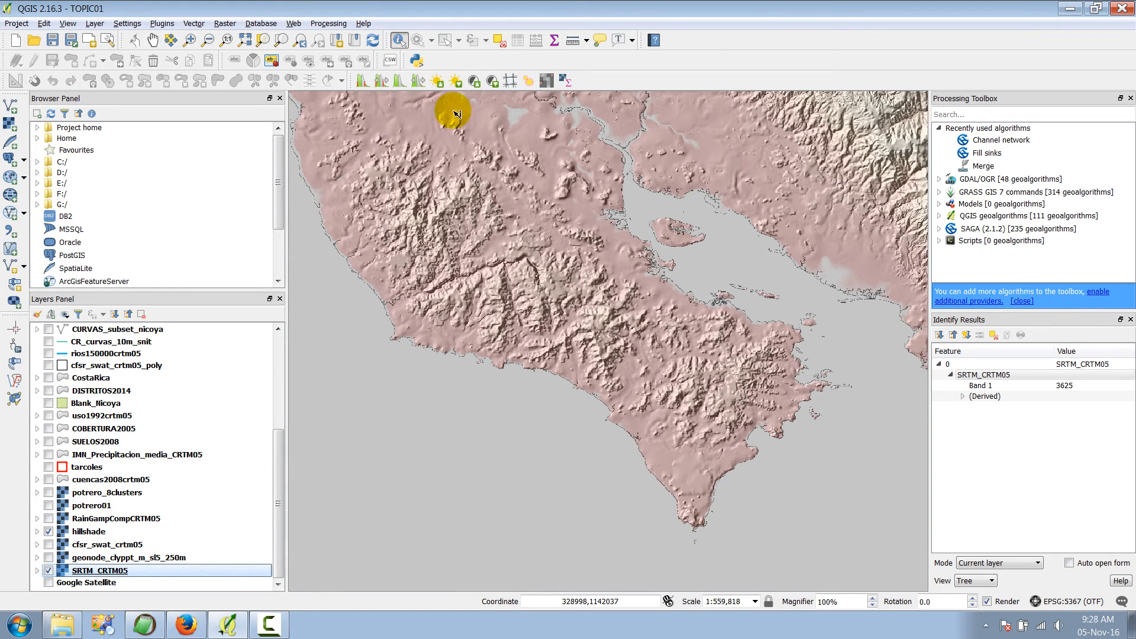
{"action": "left_click", "coordinate": [508, 200]}
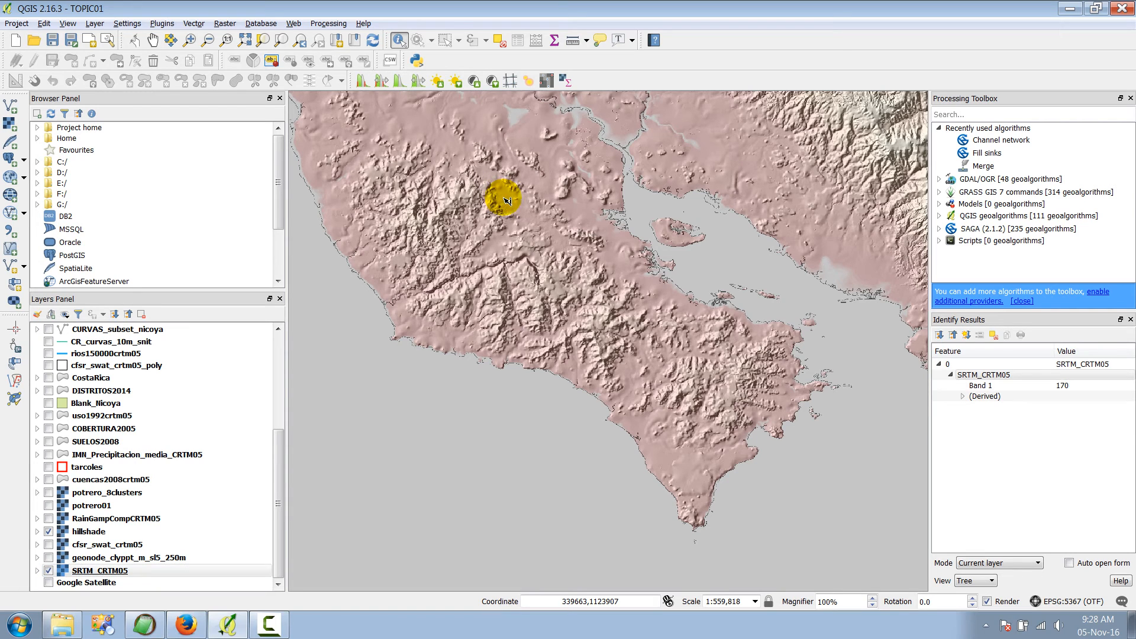
{"action": "left_click", "coordinate": [462, 209]}
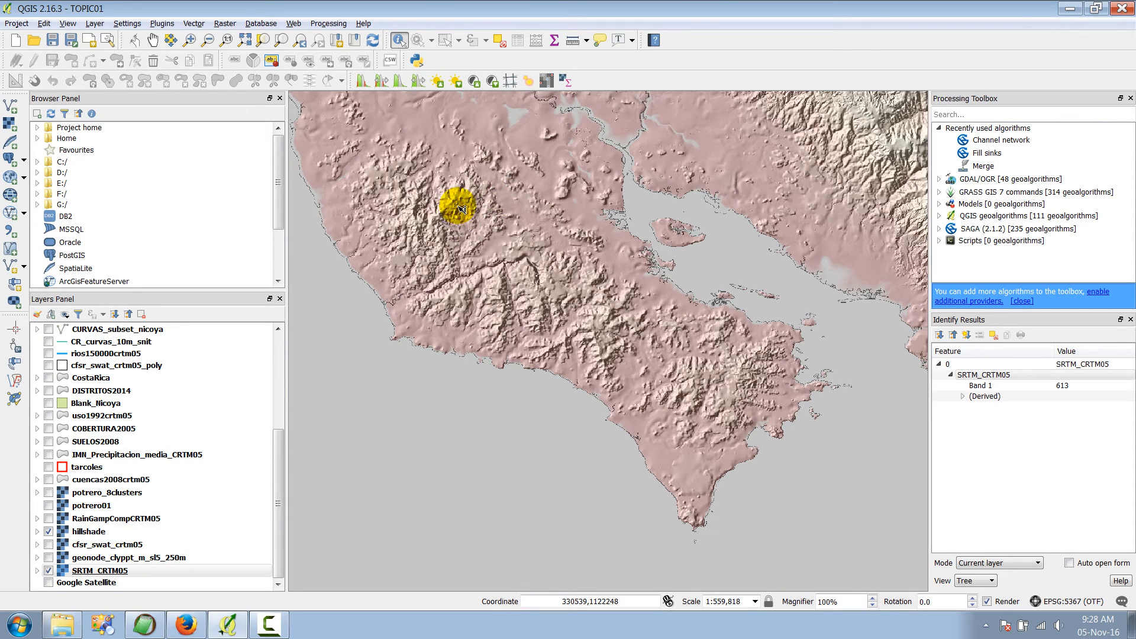
{"action": "left_click", "coordinate": [458, 197]}
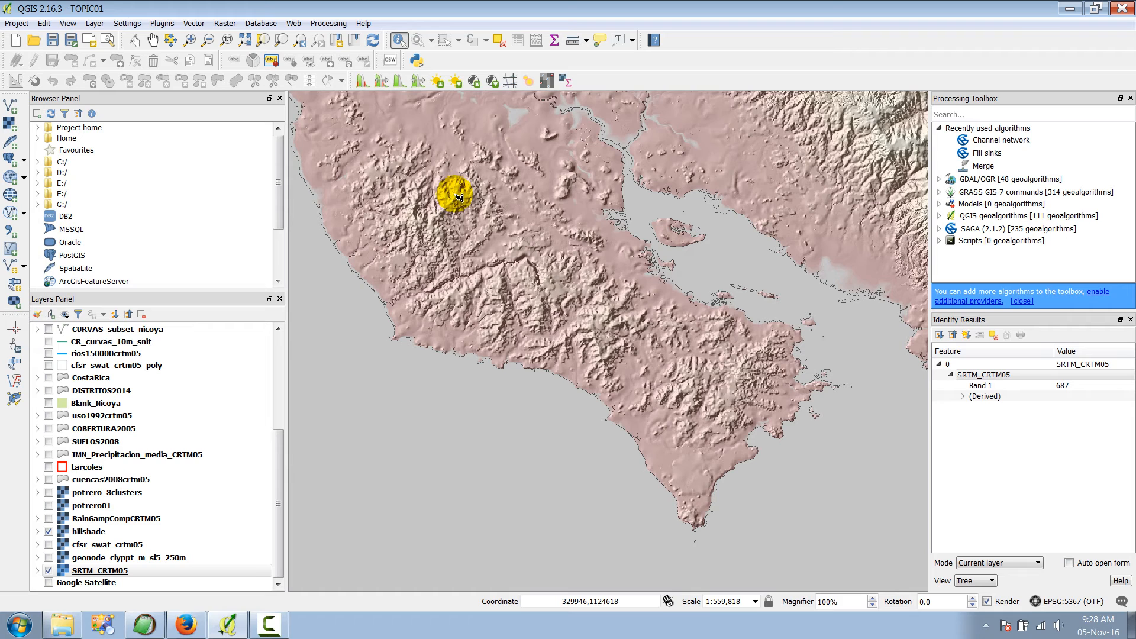
{"action": "left_click", "coordinate": [565, 292]}
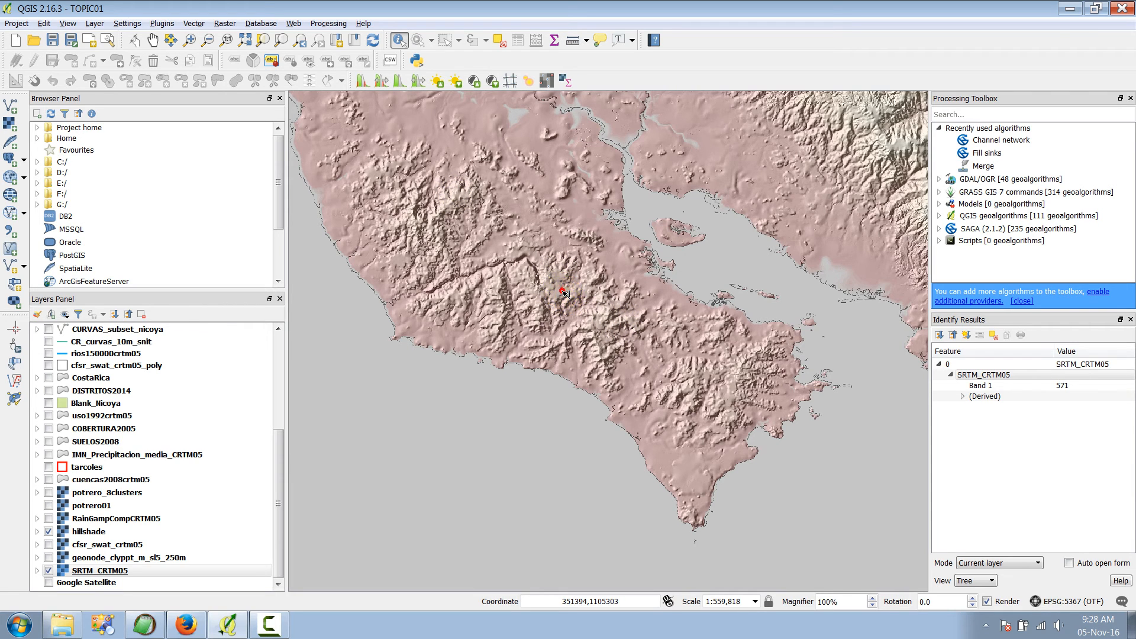
{"action": "left_click", "coordinate": [601, 330]}
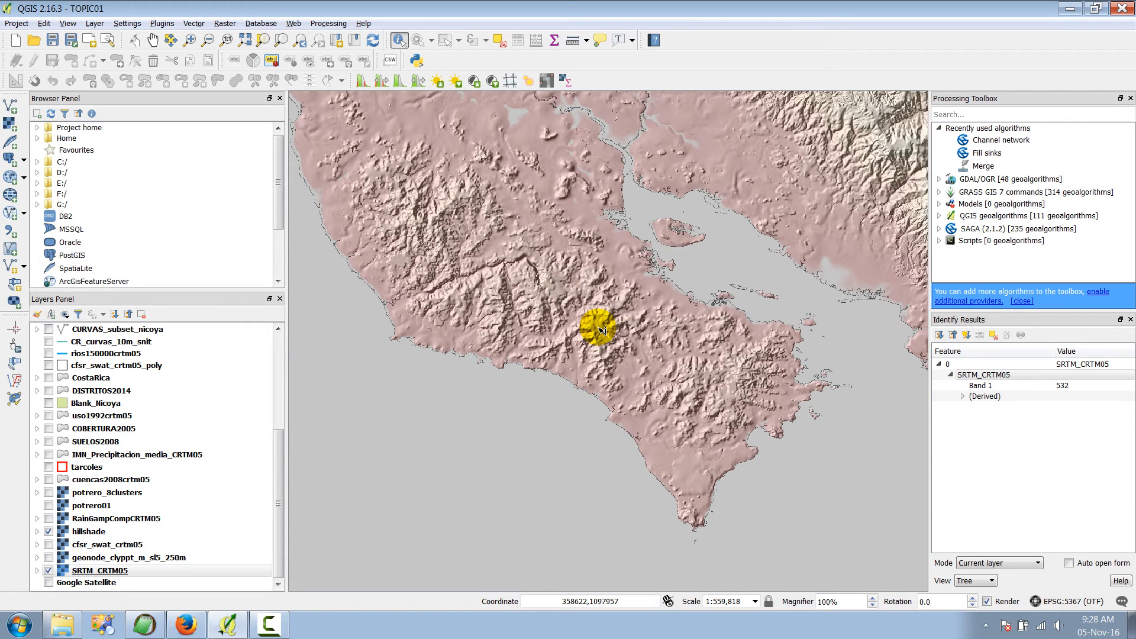
Step: Identify the SRTM_CRTM05 elevation at another point on the Nicoya hills and show the hillshade layer's full extent
{"action": "left_click", "coordinate": [562, 291]}
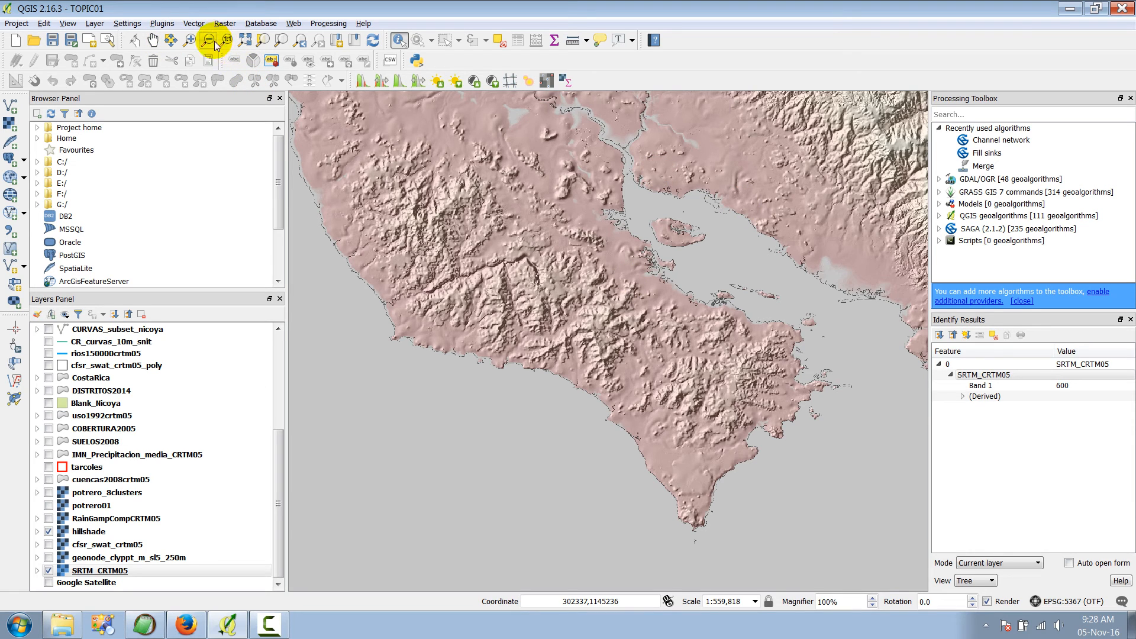
{"action": "right_click", "coordinate": [104, 532]}
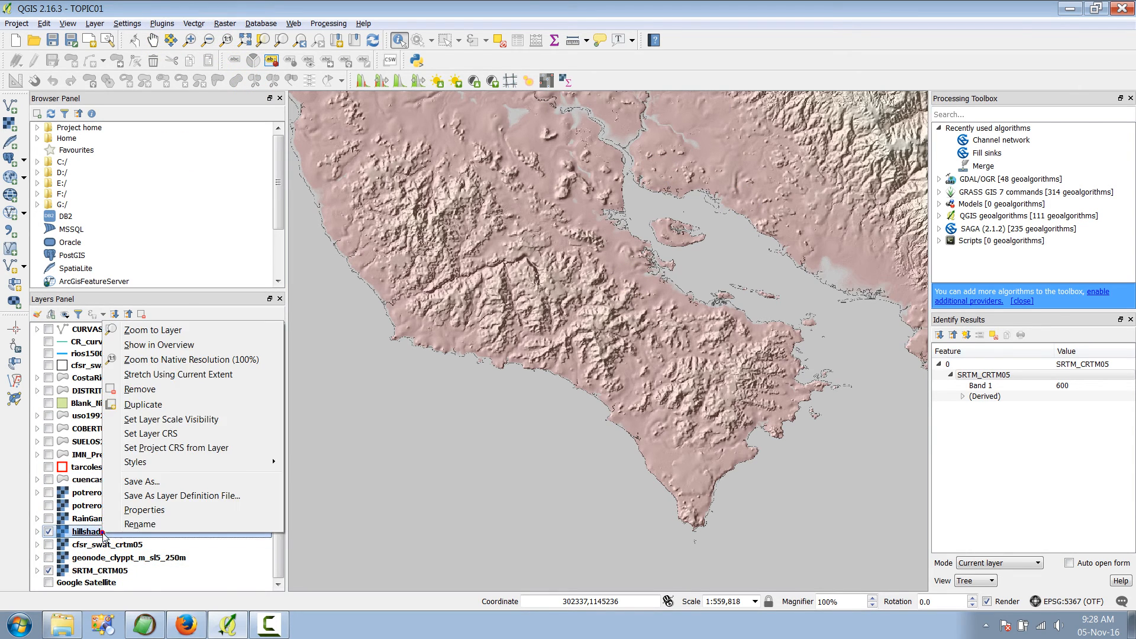
{"action": "left_click", "coordinate": [172, 331]}
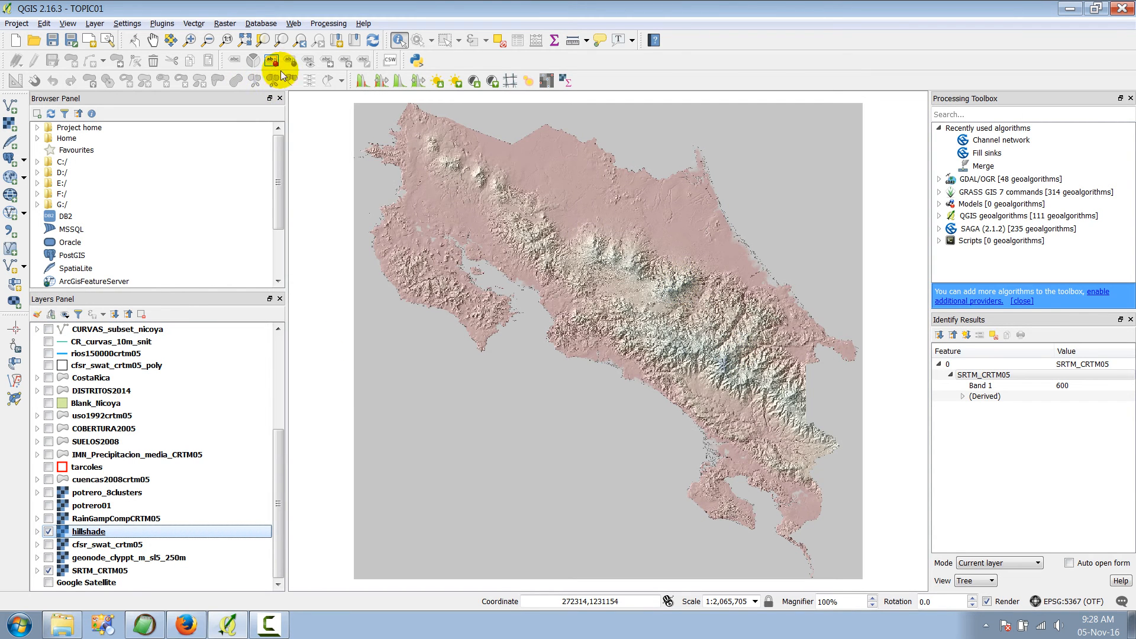
Step: Examine the shaded relief of the central volcanic range up close and return to the full hillshade extent
{"action": "left_click", "coordinate": [189, 40]}
{"action": "left_click_drag", "start_coordinate": [436, 228], "coordinate": [839, 393]}
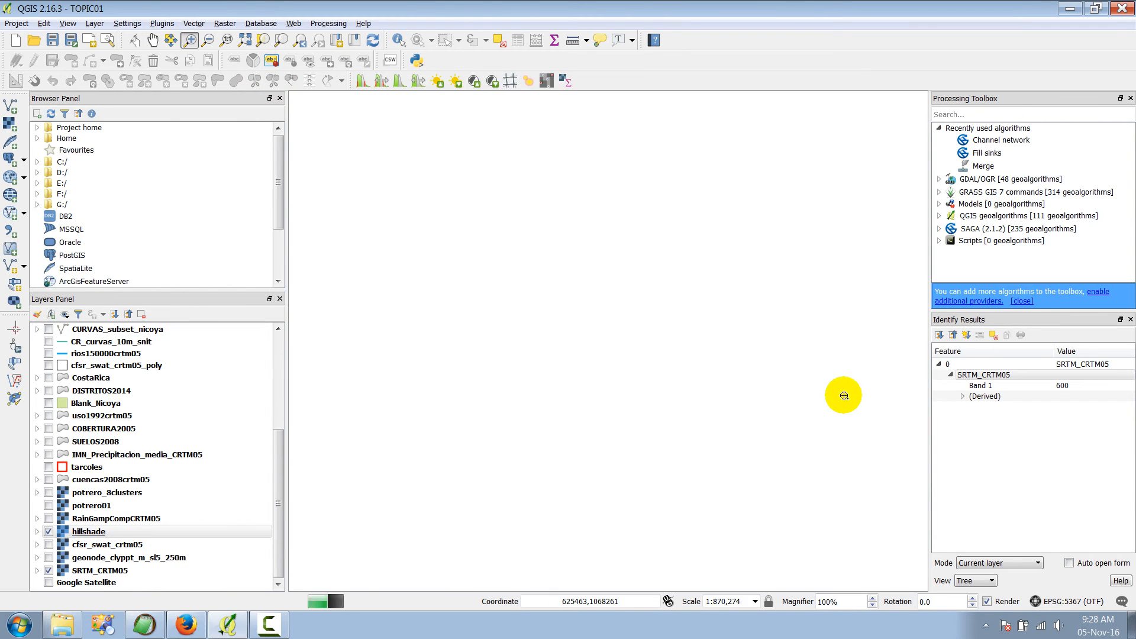
{"action": "left_click_drag", "start_coordinate": [303, 156], "coordinate": [571, 371]}
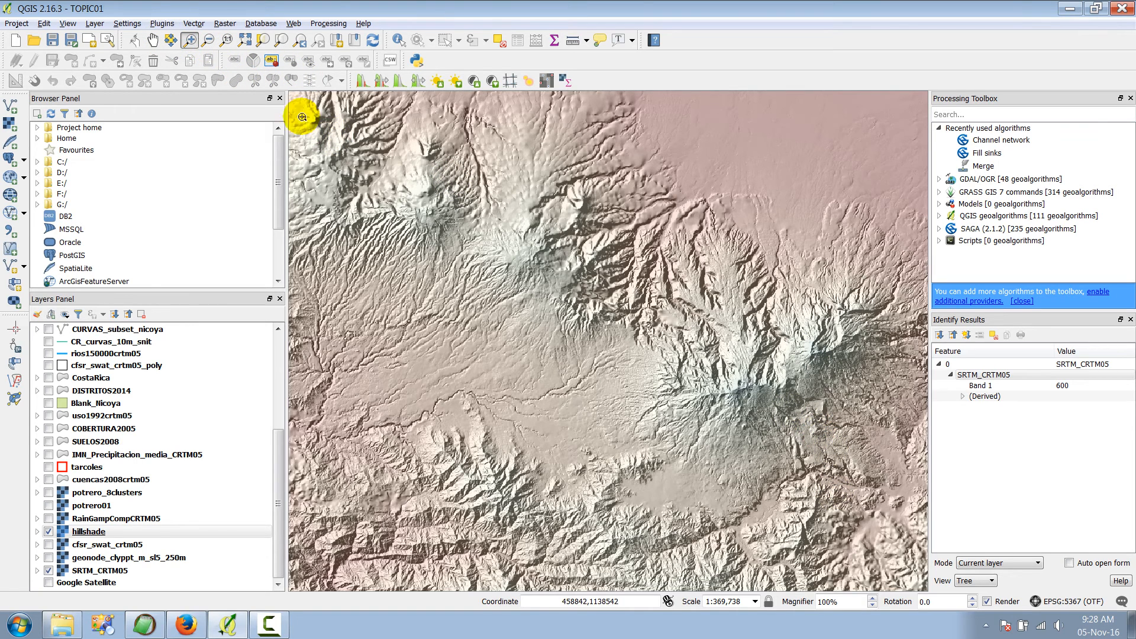
{"action": "left_click_drag", "start_coordinate": [819, 475], "coordinate": [634, 295]}
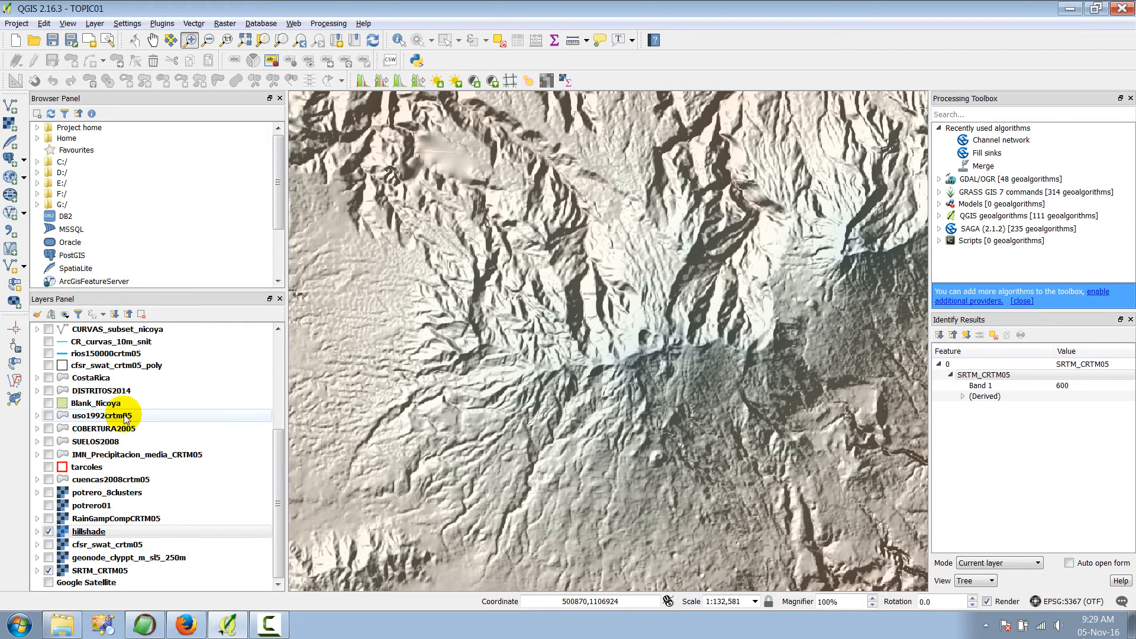
{"action": "right_click", "coordinate": [98, 531]}
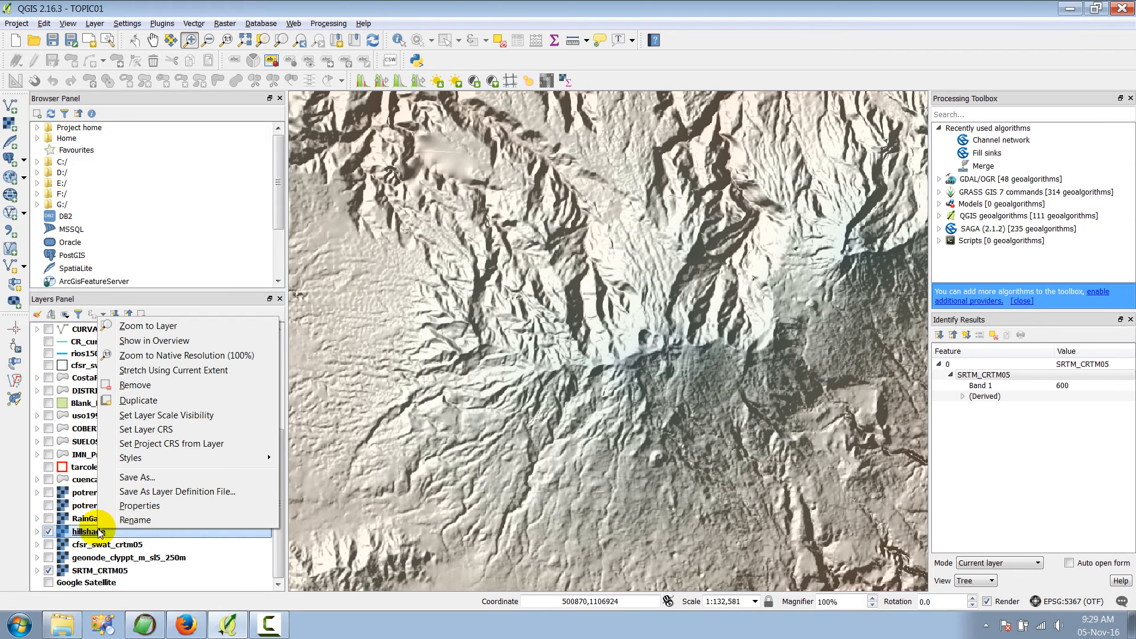
{"action": "left_click", "coordinate": [183, 327]}
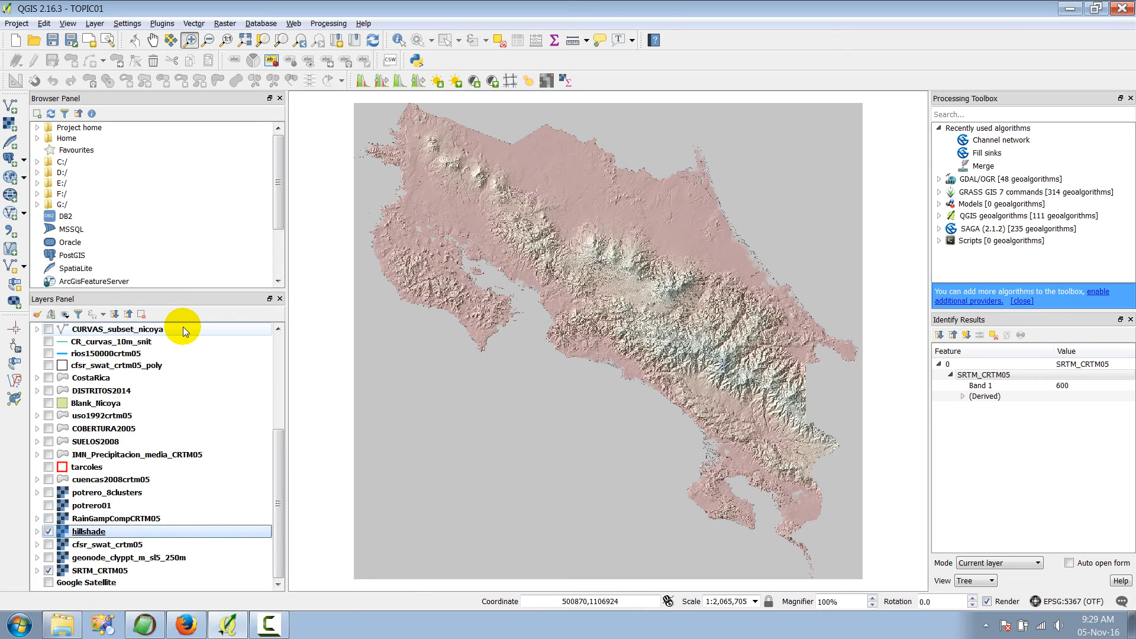
Step: Hide the SRTM_CRTM05 layer and display potrero_8clusters above the hillshade
{"action": "left_click_drag", "start_coordinate": [283, 455], "coordinate": [283, 462]}
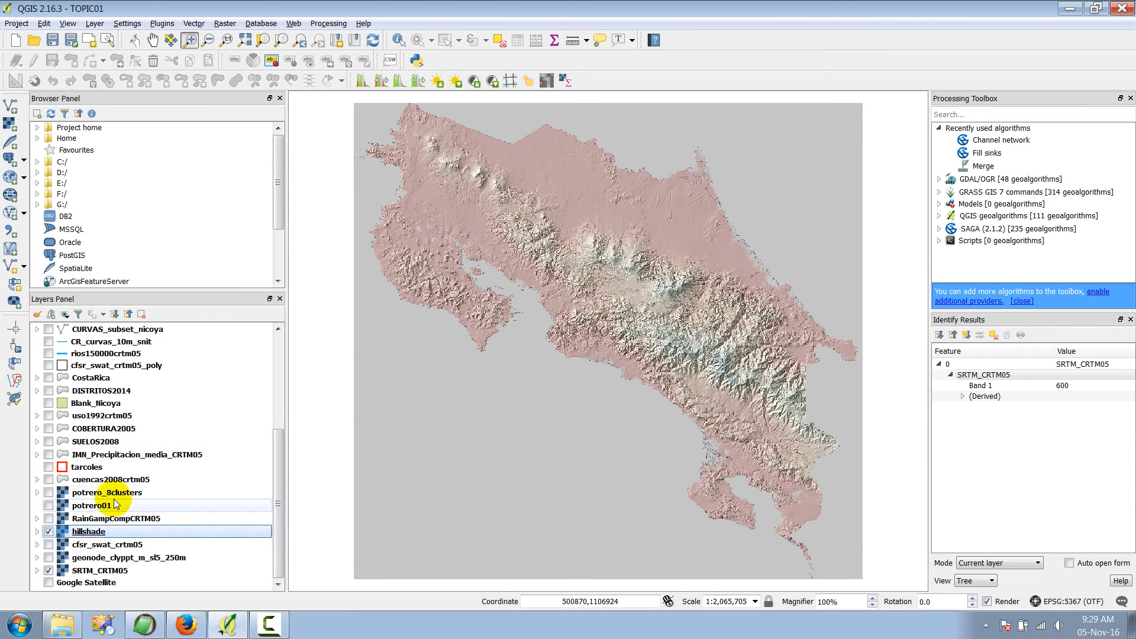
{"action": "left_click", "coordinate": [49, 571]}
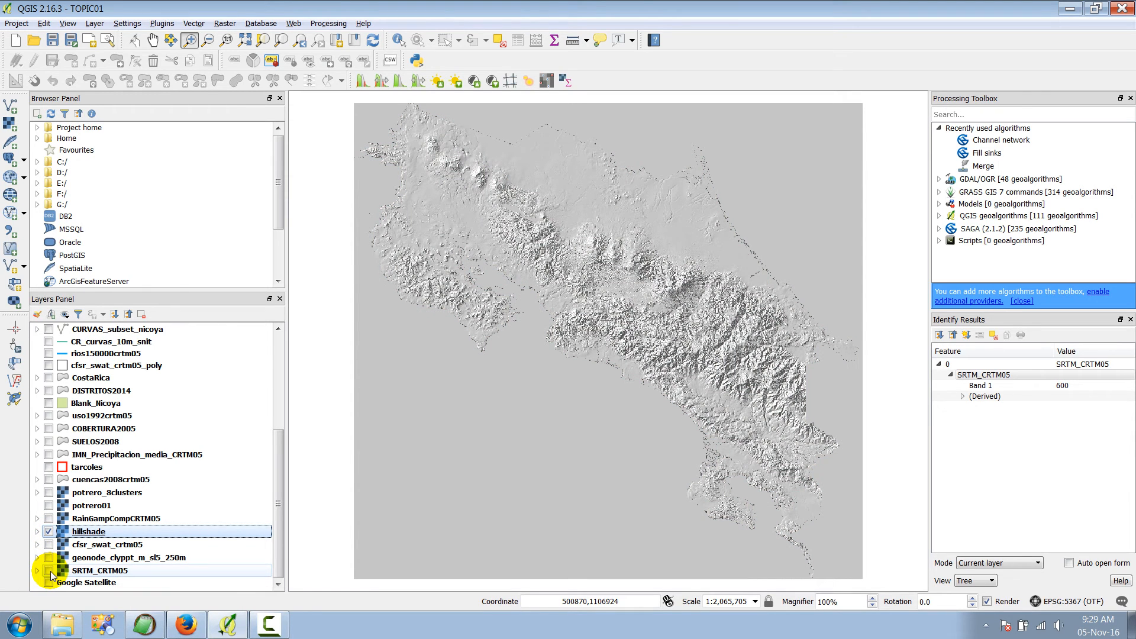
{"action": "left_click", "coordinate": [52, 495]}
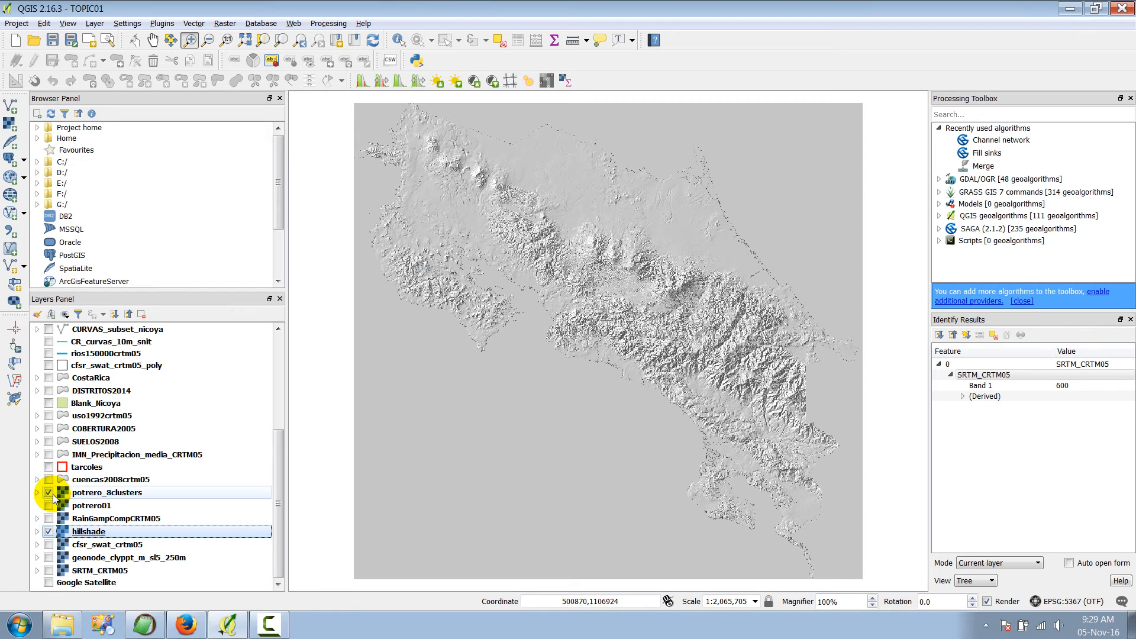
{"action": "left_click", "coordinate": [122, 496]}
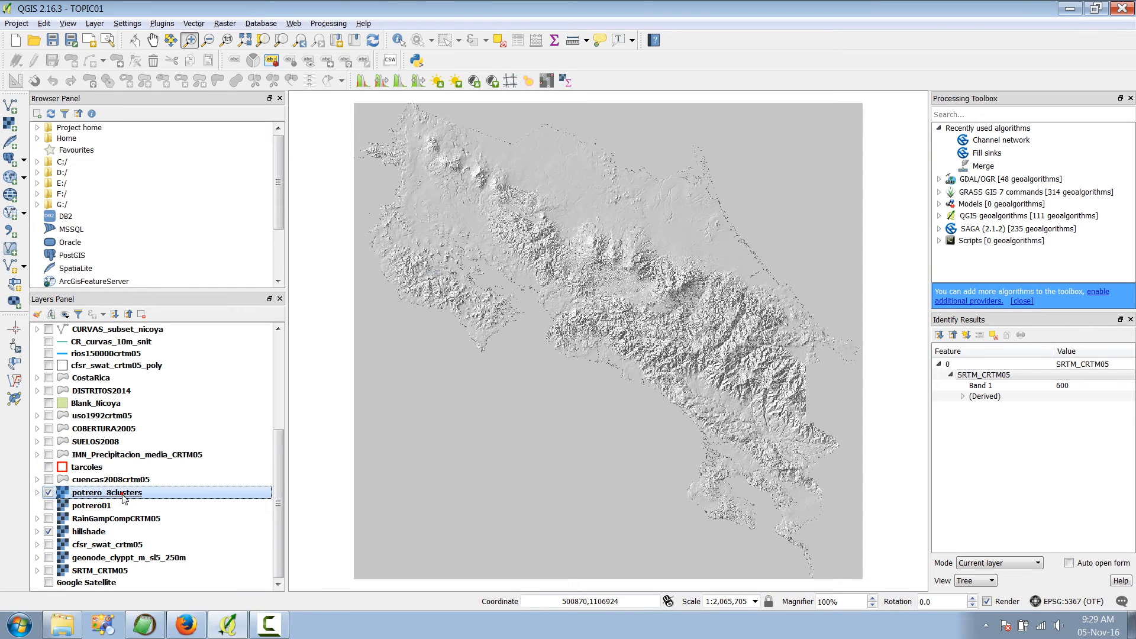
{"action": "left_click", "coordinate": [49, 532]}
{"action": "left_click", "coordinate": [49, 532]}
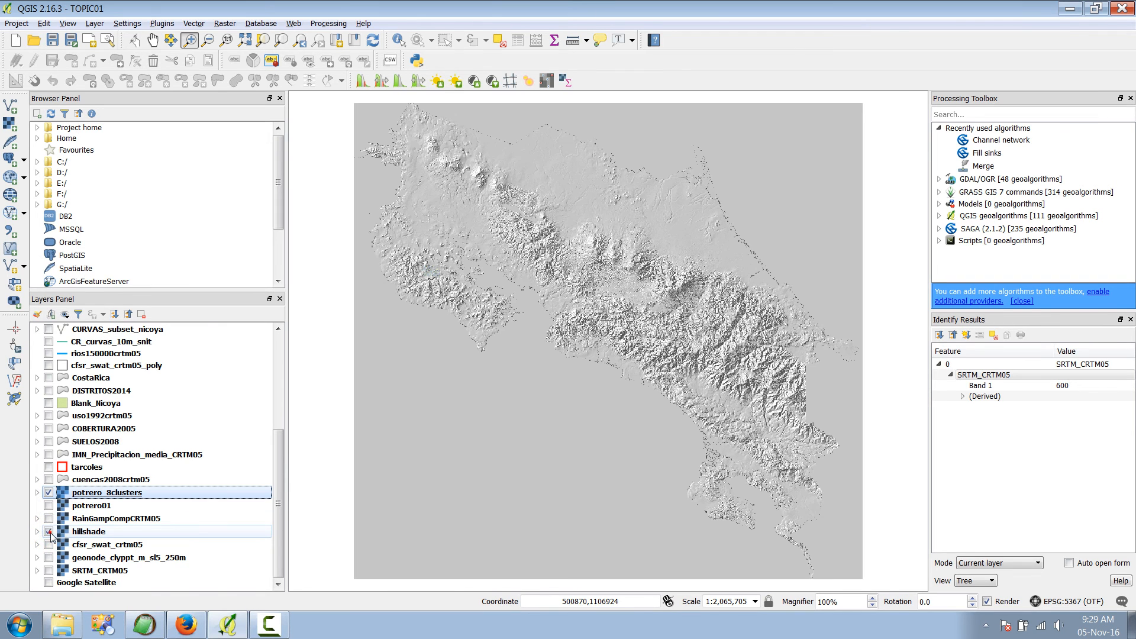
Step: Set the global transparency of the potrero_8clusters layer to 49%
{"action": "left_click", "coordinate": [95, 494]}
{"action": "double_click", "coordinate": [95, 495]}
{"action": "left_click_drag", "start_coordinate": [595, 140], "coordinate": [525, 136]}
{"action": "left_click", "coordinate": [700, 563]}
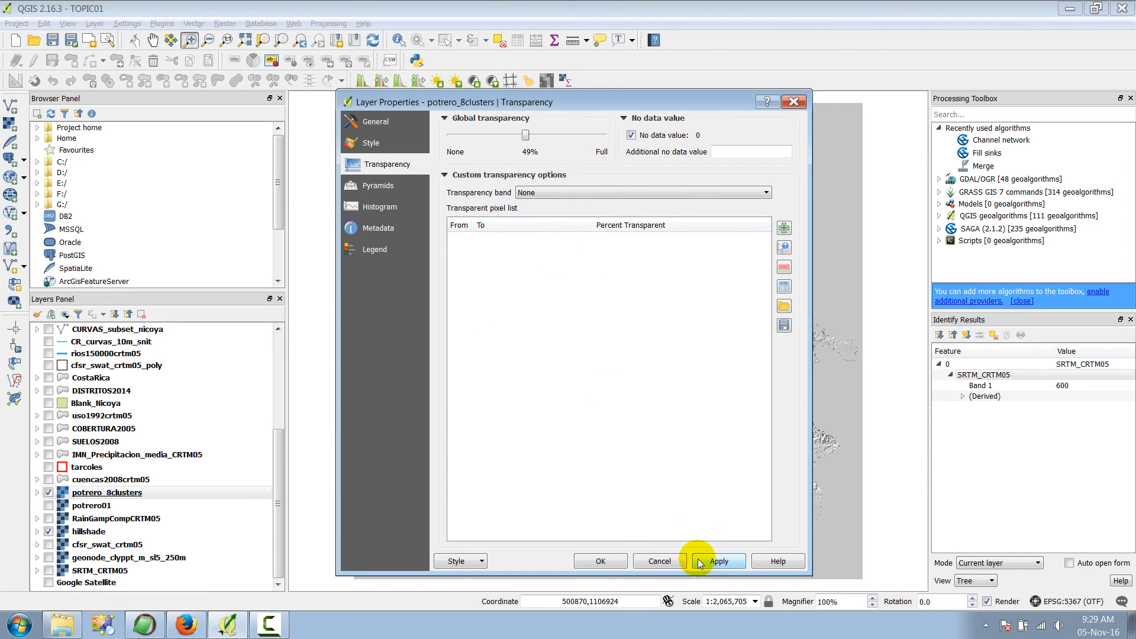
{"action": "left_click", "coordinate": [599, 561]}
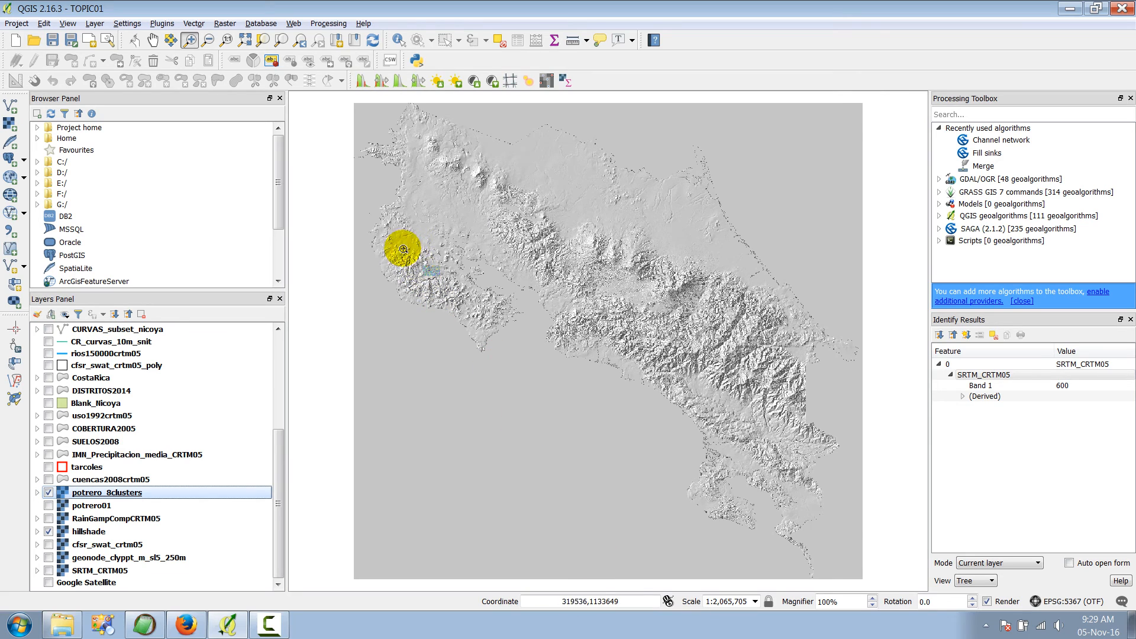
Step: Examine the potrero_8clusters raster over the hillshade up close and read its metadata abstract
{"action": "left_click_drag", "start_coordinate": [384, 229], "coordinate": [482, 325]}
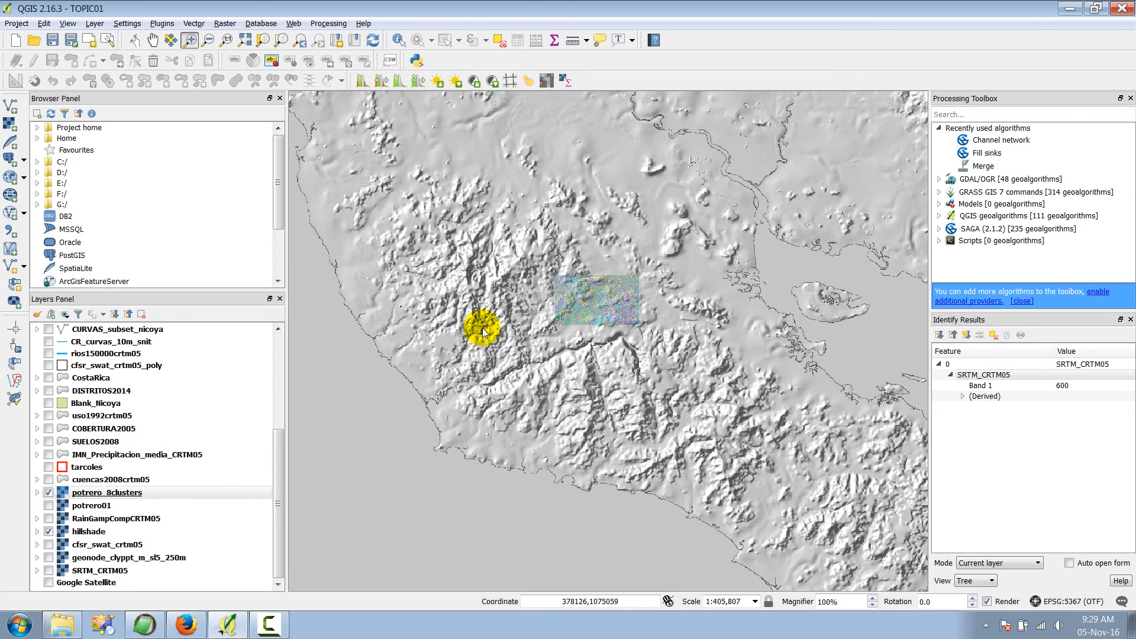
{"action": "left_click_drag", "start_coordinate": [508, 223], "coordinate": [722, 395]}
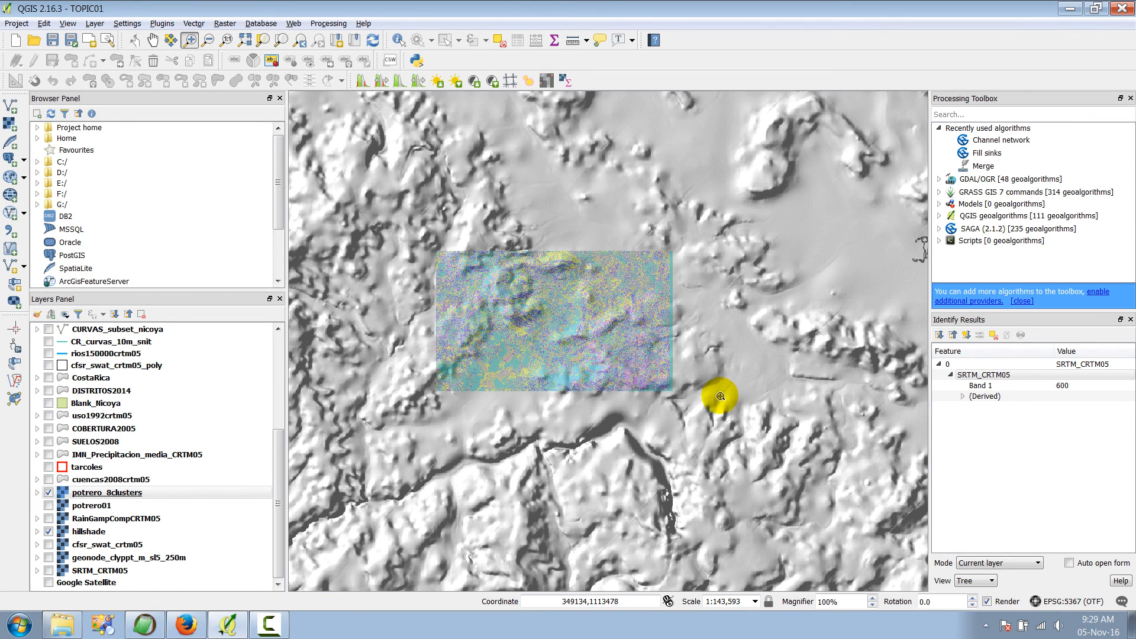
{"action": "left_click", "coordinate": [107, 499]}
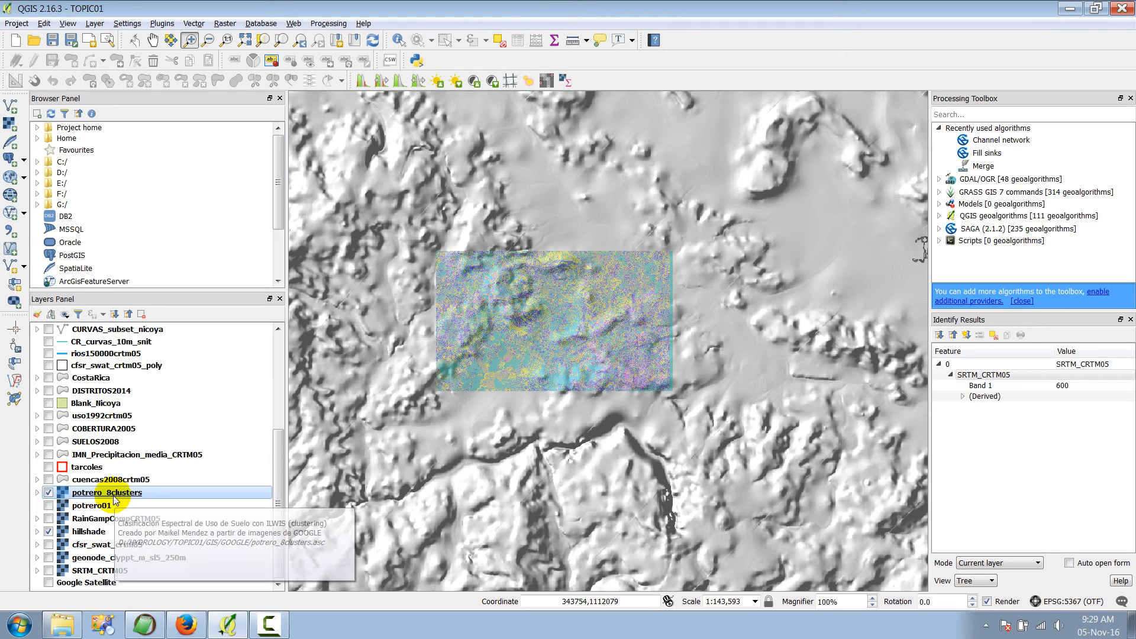
{"action": "right_click", "coordinate": [117, 497]}
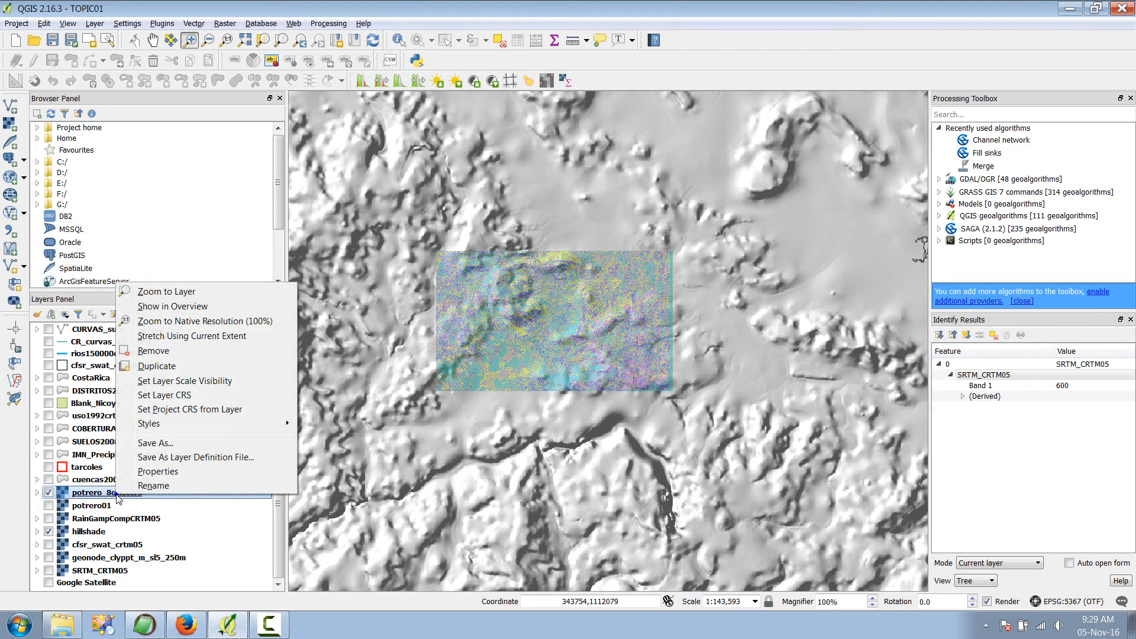
{"action": "left_click", "coordinate": [163, 472]}
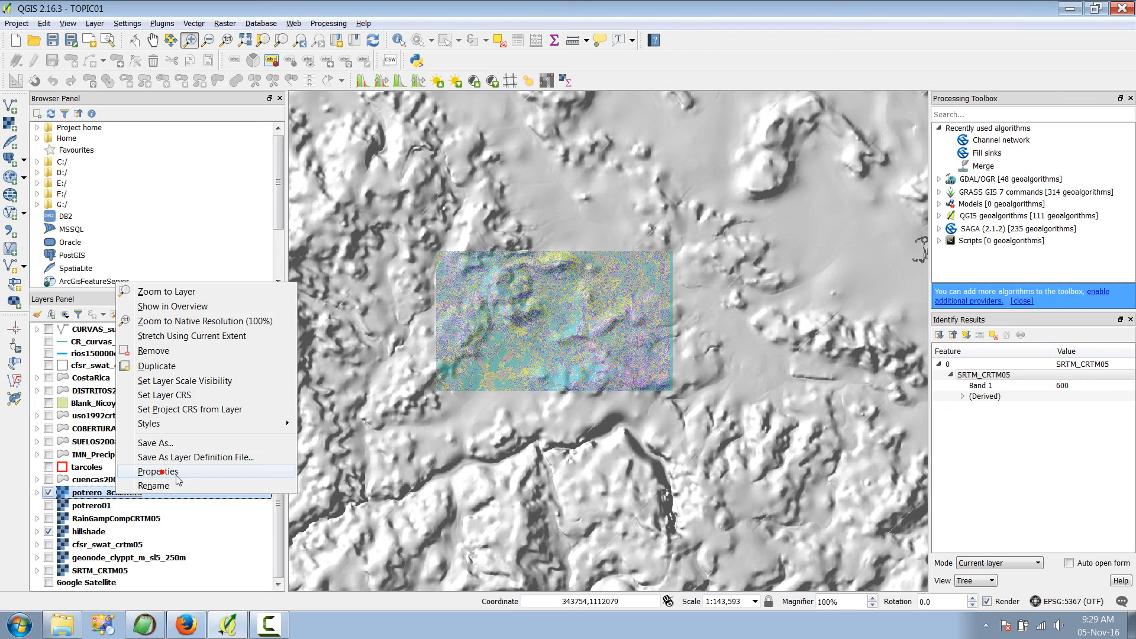
{"action": "left_click", "coordinate": [399, 225]}
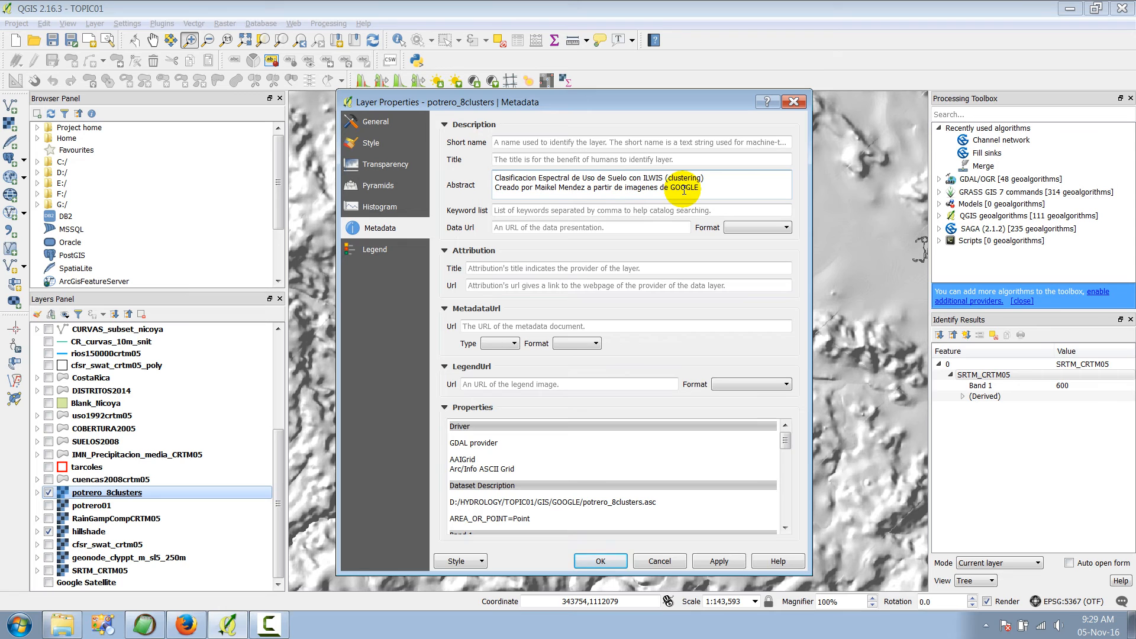
{"action": "left_click", "coordinate": [794, 102]}
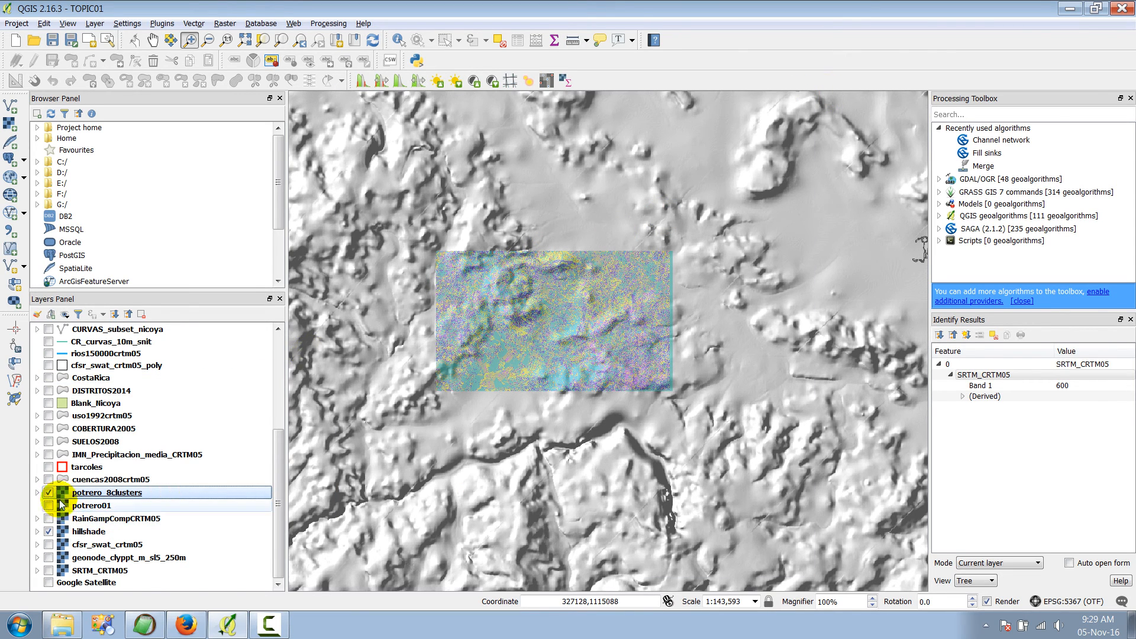
Step: Expand the potrero_8clusters legend and identify the cluster class at several points in a close view of the raster
{"action": "left_click", "coordinate": [37, 492]}
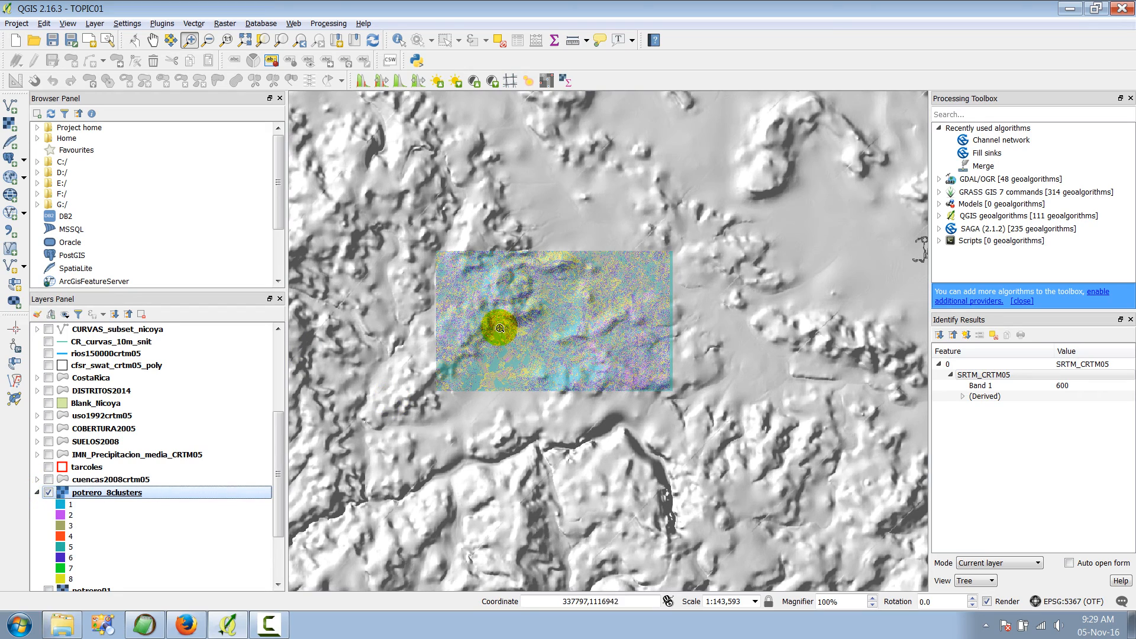
{"action": "left_click_drag", "start_coordinate": [463, 279], "coordinate": [645, 379]}
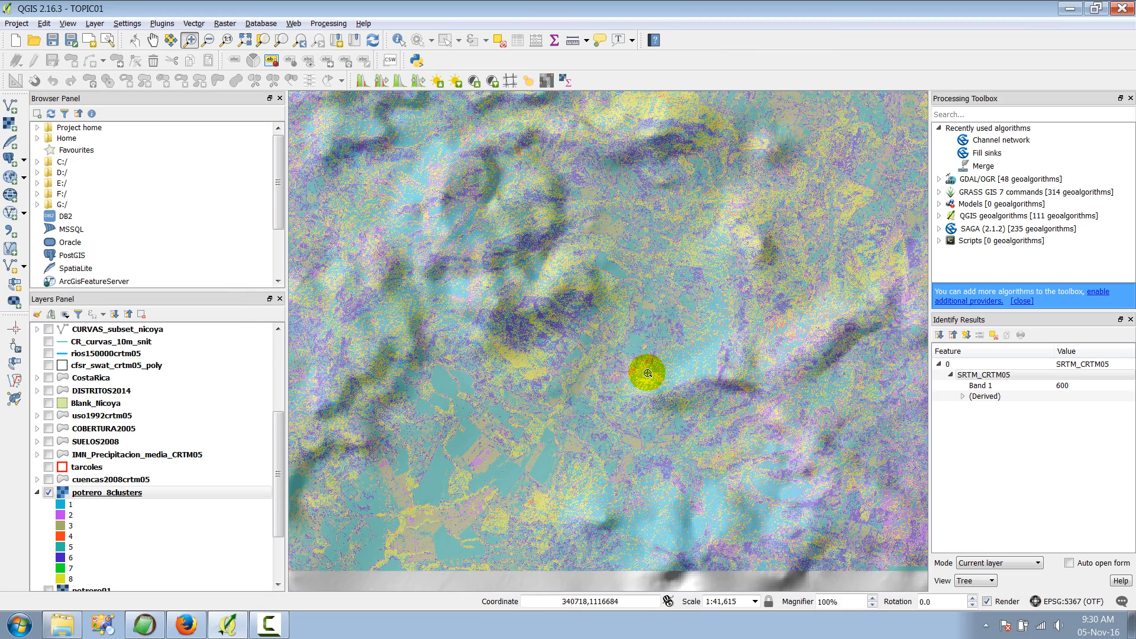
{"action": "left_click", "coordinate": [134, 496]}
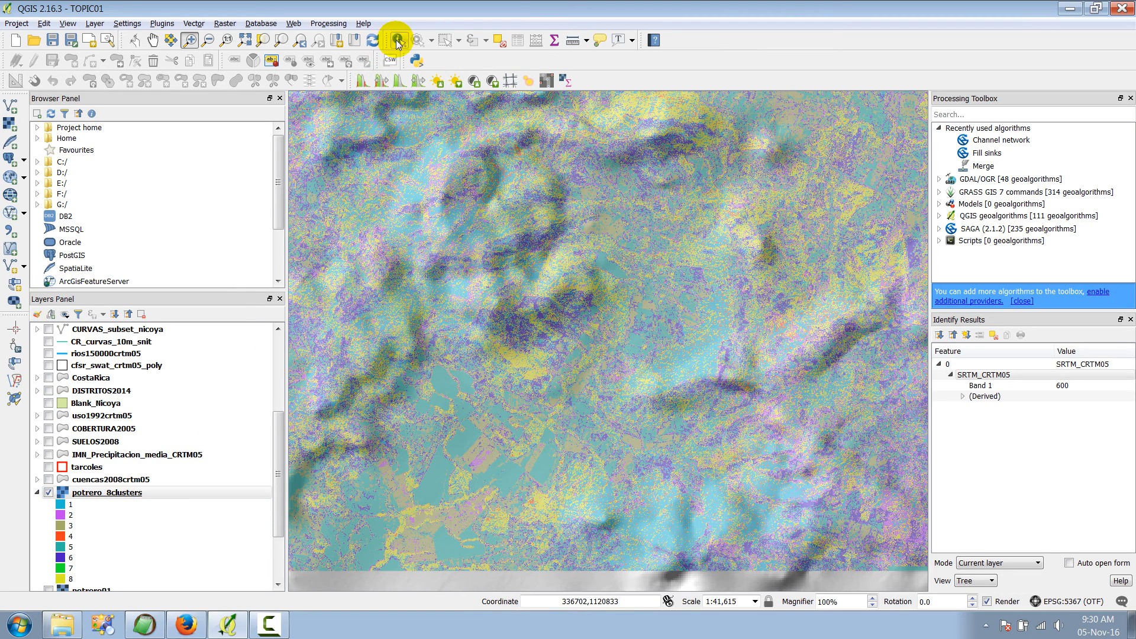
{"action": "left_click", "coordinate": [195, 493]}
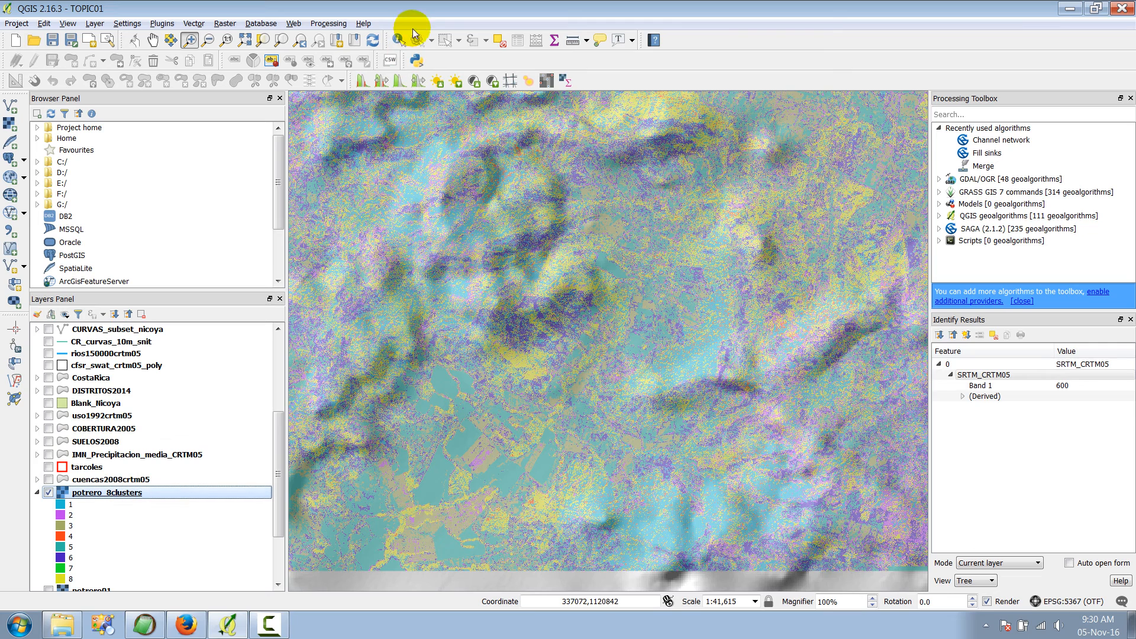
{"action": "left_click", "coordinate": [606, 374]}
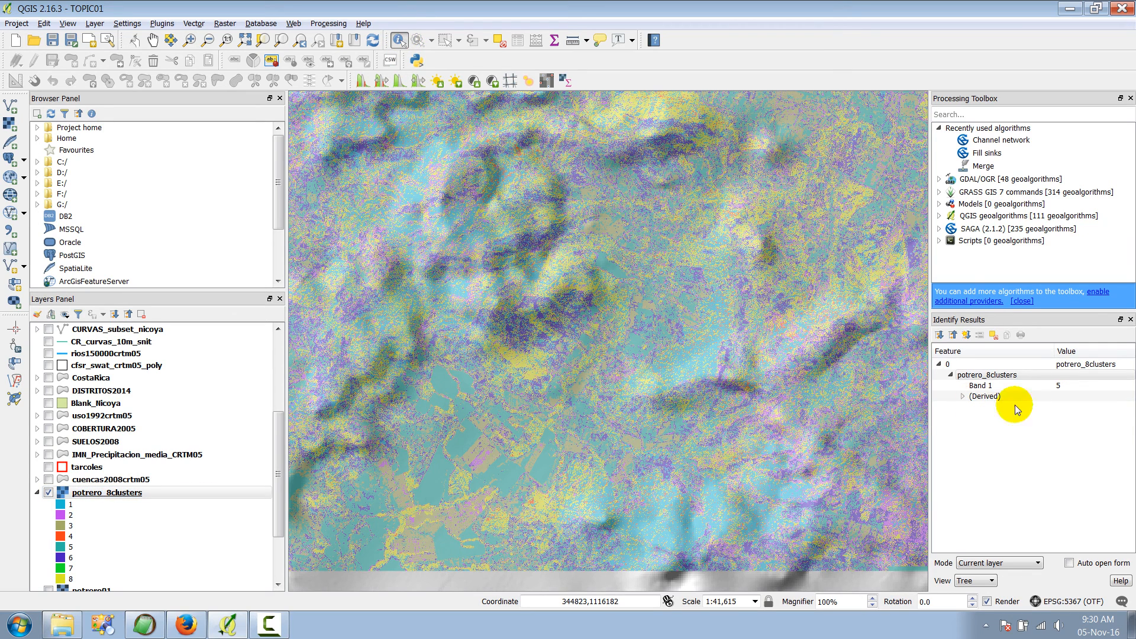
{"action": "left_click", "coordinate": [1074, 385]}
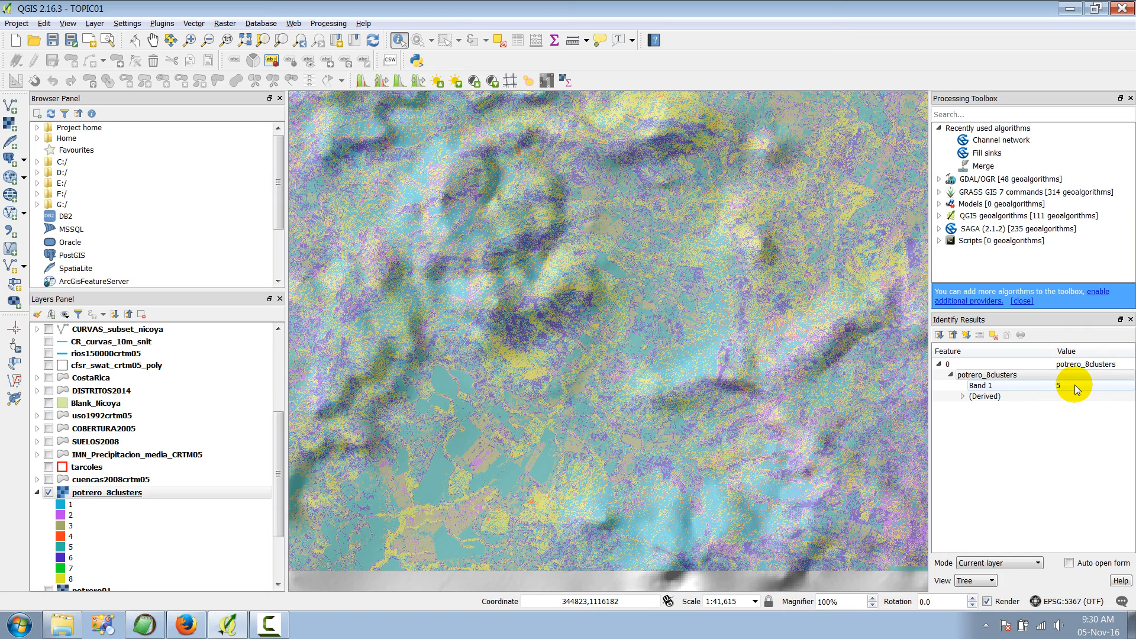
{"action": "left_click", "coordinate": [681, 335]}
{"action": "left_click", "coordinate": [524, 291]}
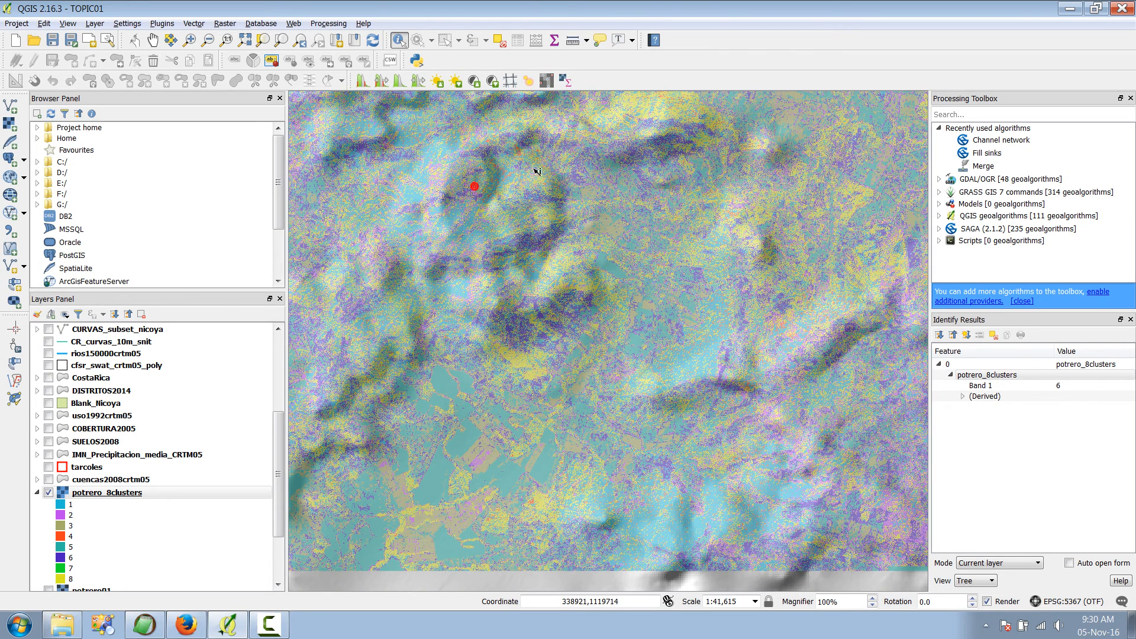
{"action": "left_click", "coordinate": [677, 221]}
{"action": "left_click", "coordinate": [634, 388]}
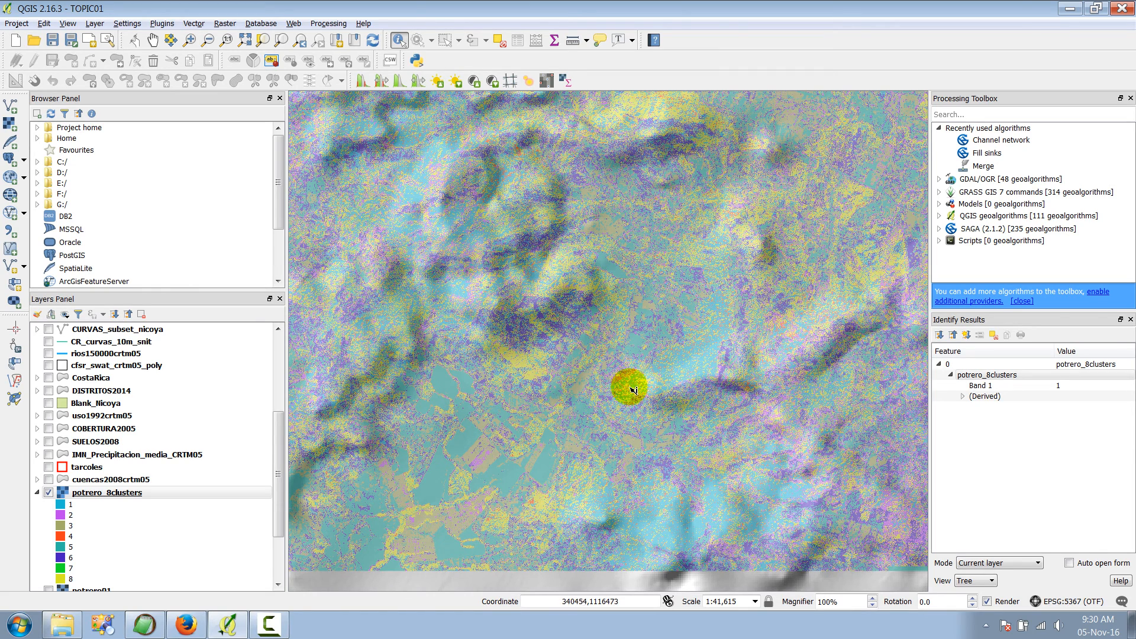
Step: Collapse the potrero_8clusters legend and replace that layer with the potrero01 image on the map
{"action": "left_click", "coordinate": [37, 493]}
{"action": "left_click", "coordinate": [95, 496]}
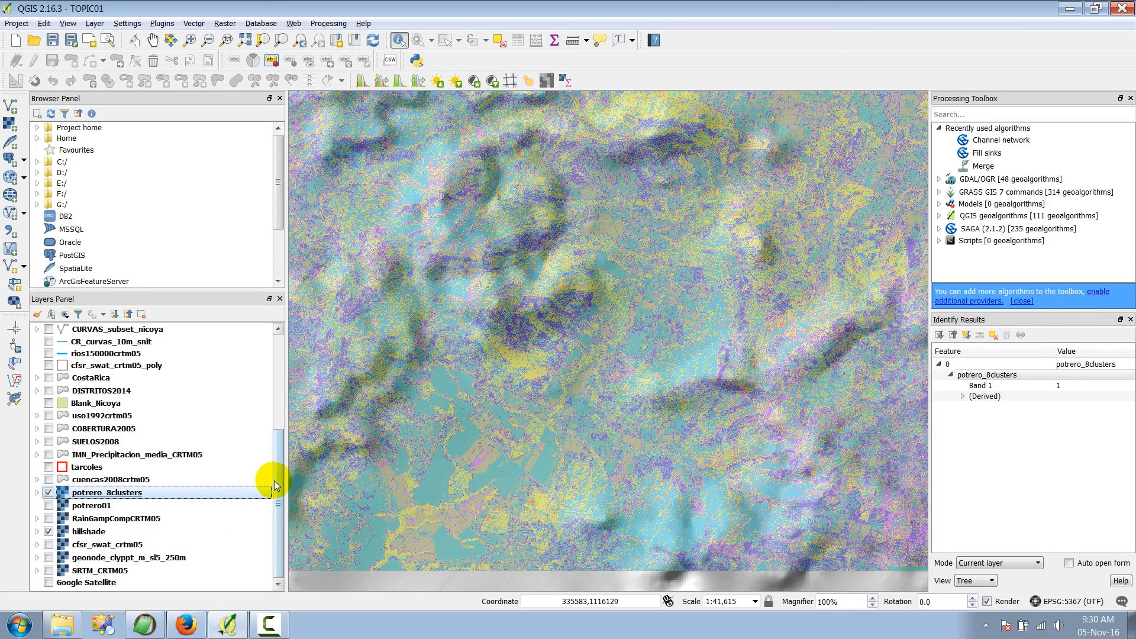
{"action": "left_click", "coordinate": [49, 493]}
{"action": "left_click", "coordinate": [48, 505]}
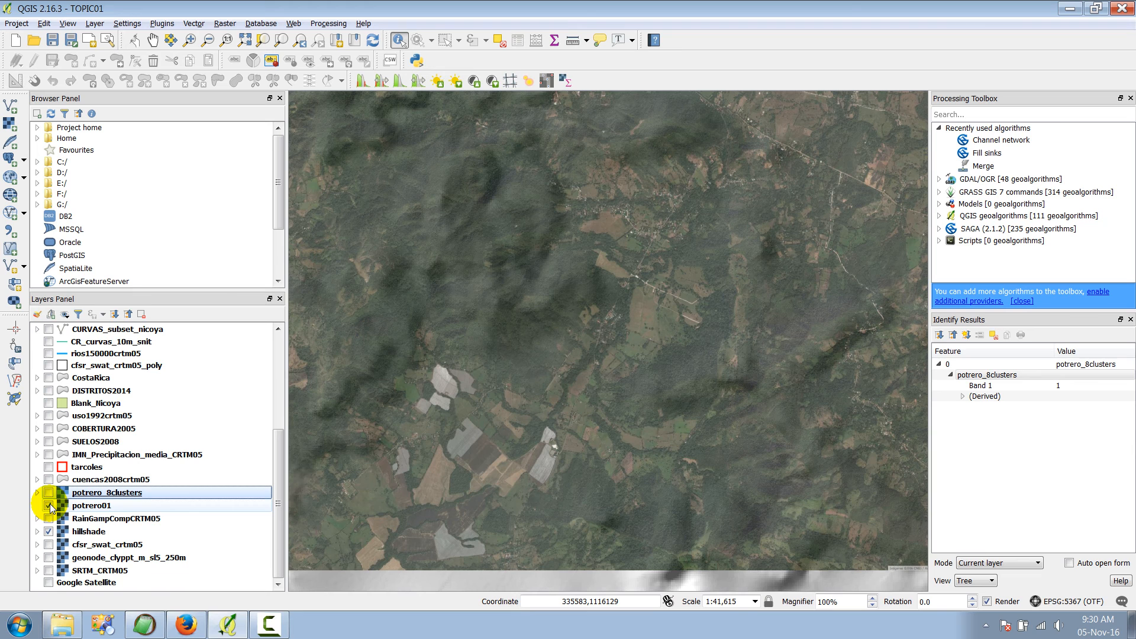
Step: Compare the whole potrero01 image with and without the hillshade and leave the hillshade layer hidden
{"action": "left_click", "coordinate": [153, 39]}
{"action": "scroll", "coordinate": [516, 263], "scroll_direction": "down", "scroll_amount": 1}
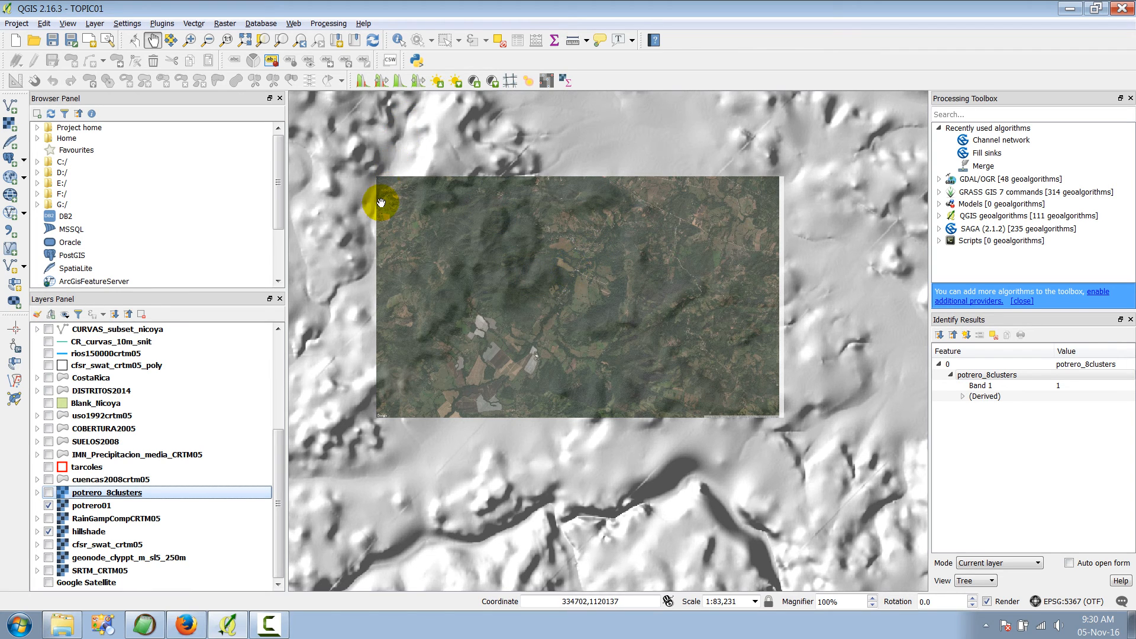
{"action": "left_click", "coordinate": [48, 532]}
{"action": "left_click", "coordinate": [49, 531]}
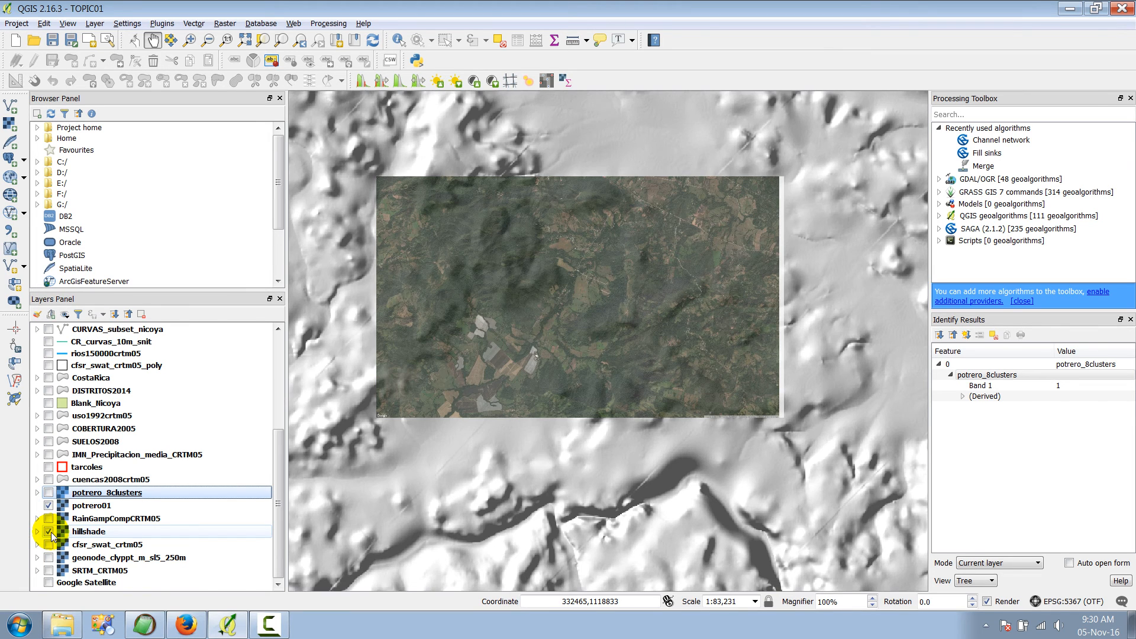
{"action": "left_click", "coordinate": [49, 532]}
Step: Close the potrero_8clusters layer properties and show the hillshade beneath the potrero01 image
{"action": "double_click", "coordinate": [51, 531]}
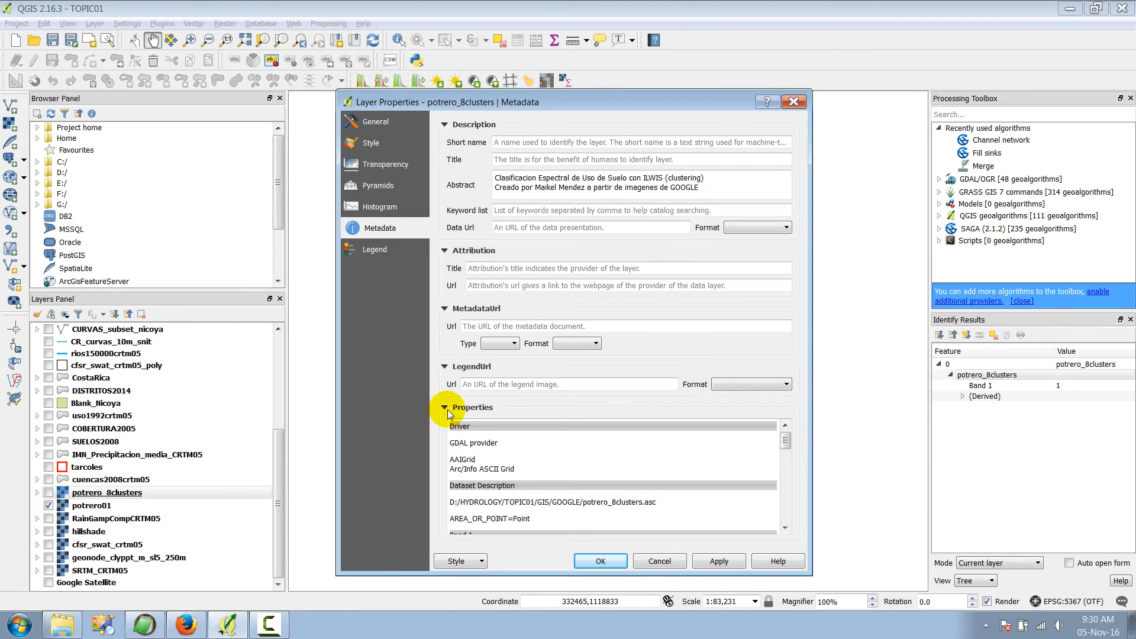
{"action": "left_click", "coordinate": [798, 105]}
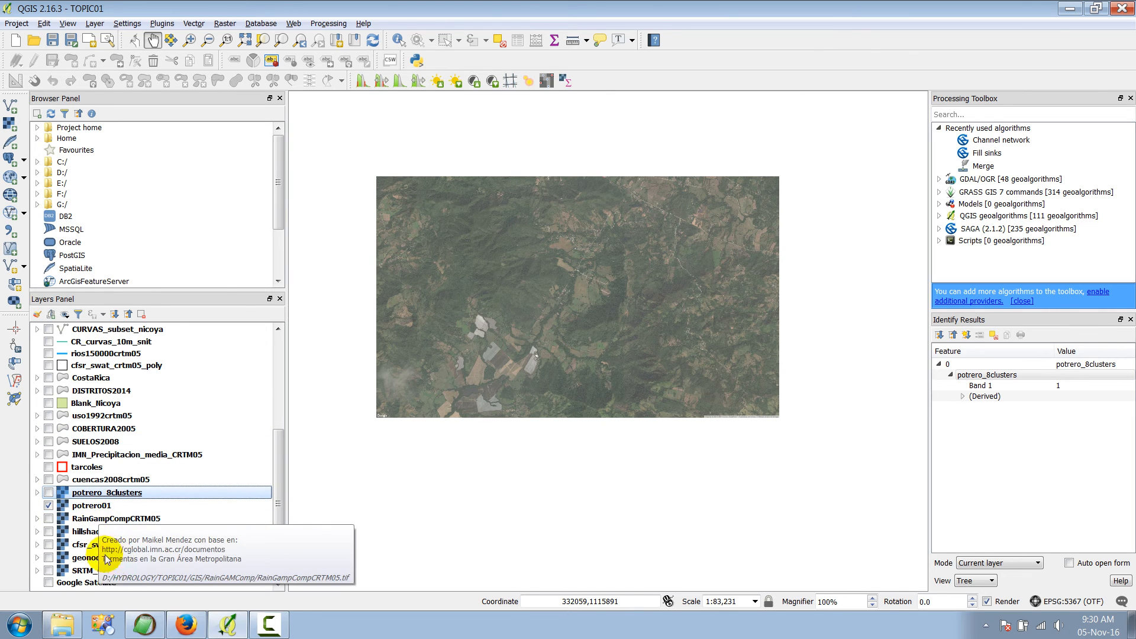
{"action": "left_click", "coordinate": [50, 532]}
{"action": "left_click", "coordinate": [50, 531]}
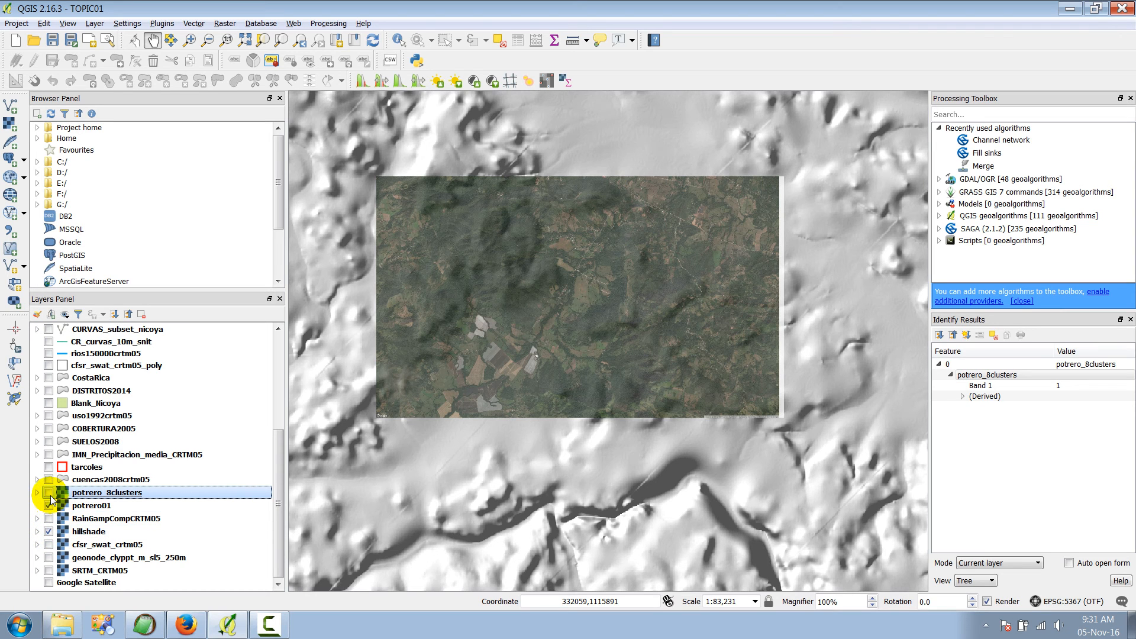
Step: Compare the potrero01 image with the potrero_8clusters raster over the hillshade, leaving the clusters layer hidden
{"action": "mouse_move", "coordinate": [51, 500]}
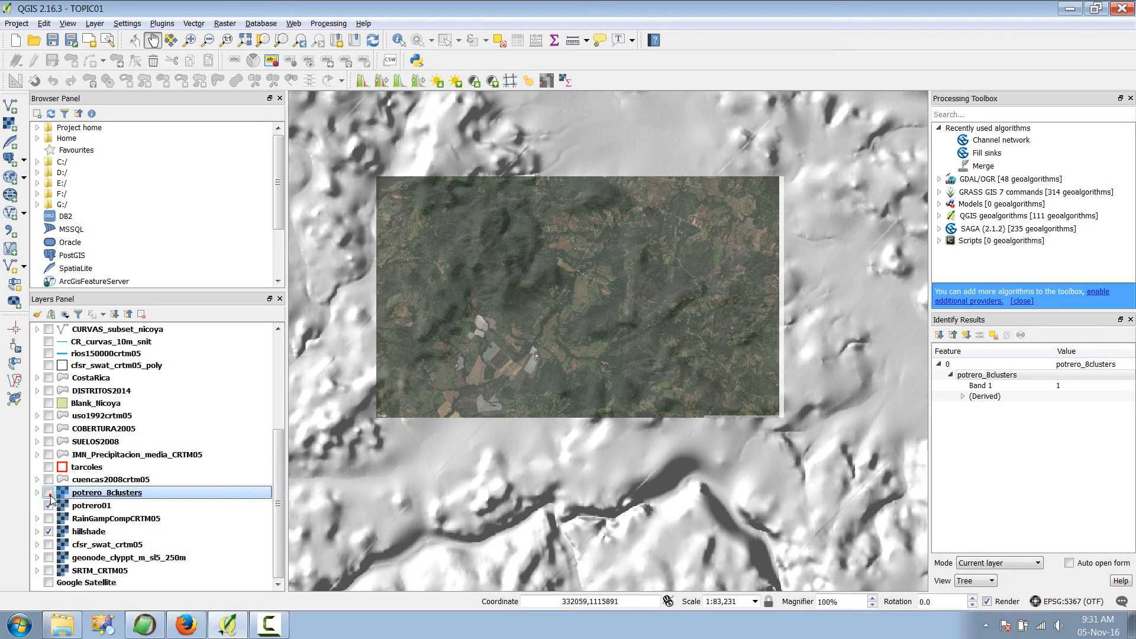
{"action": "left_click", "coordinate": [49, 493]}
{"action": "left_click", "coordinate": [49, 493]}
{"action": "left_click", "coordinate": [49, 493]}
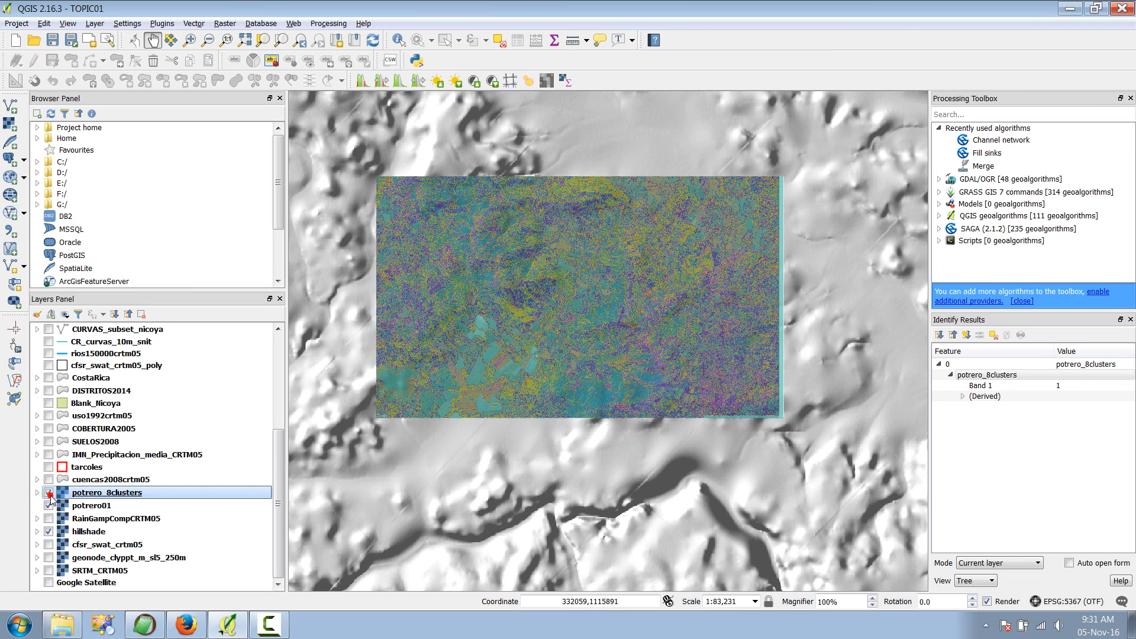
{"action": "left_click", "coordinate": [49, 493]}
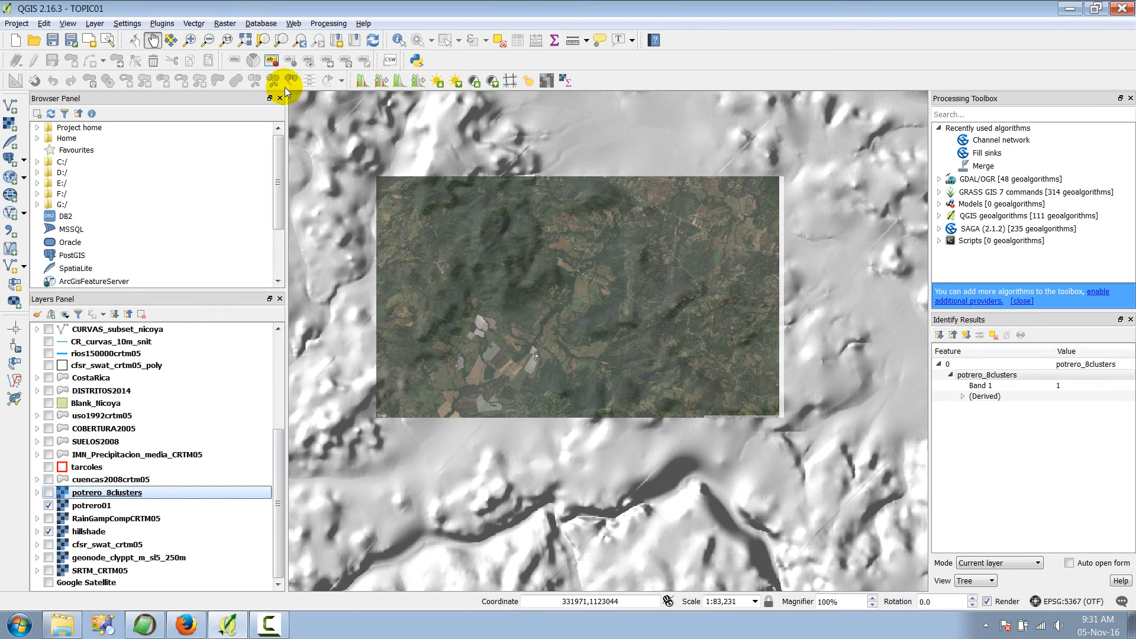
Step: Overlay the potrero_8clusters raster on a close view of the light-coloured fields in the southwest of the potrero01 image
{"action": "left_click", "coordinate": [189, 40]}
{"action": "left_click_drag", "start_coordinate": [362, 297], "coordinate": [586, 449]}
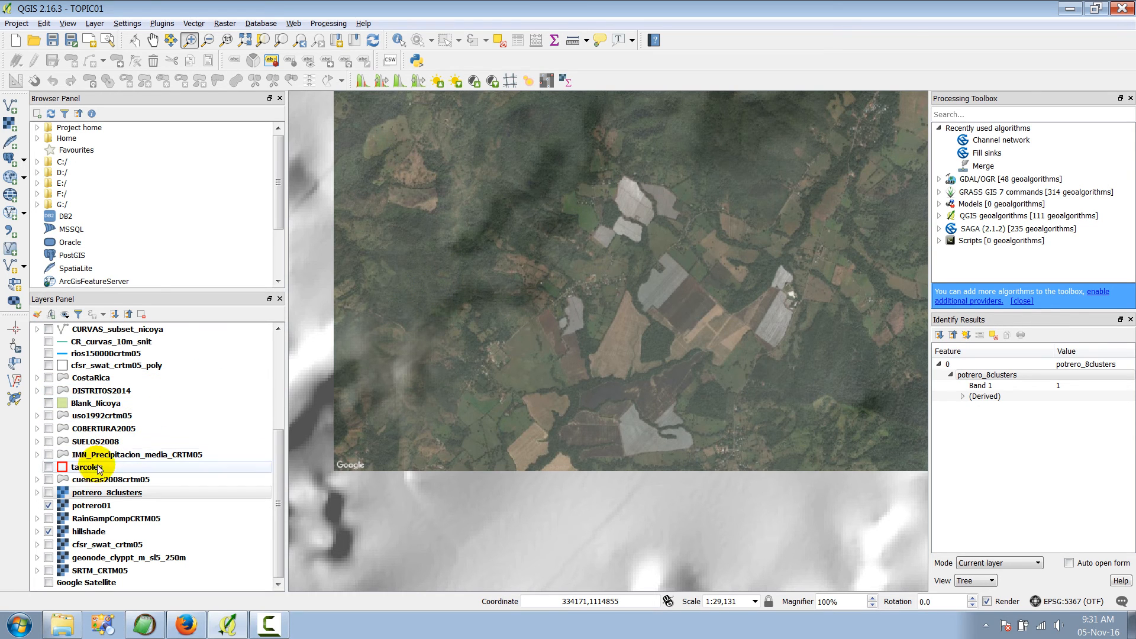
{"action": "left_click", "coordinate": [48, 493]}
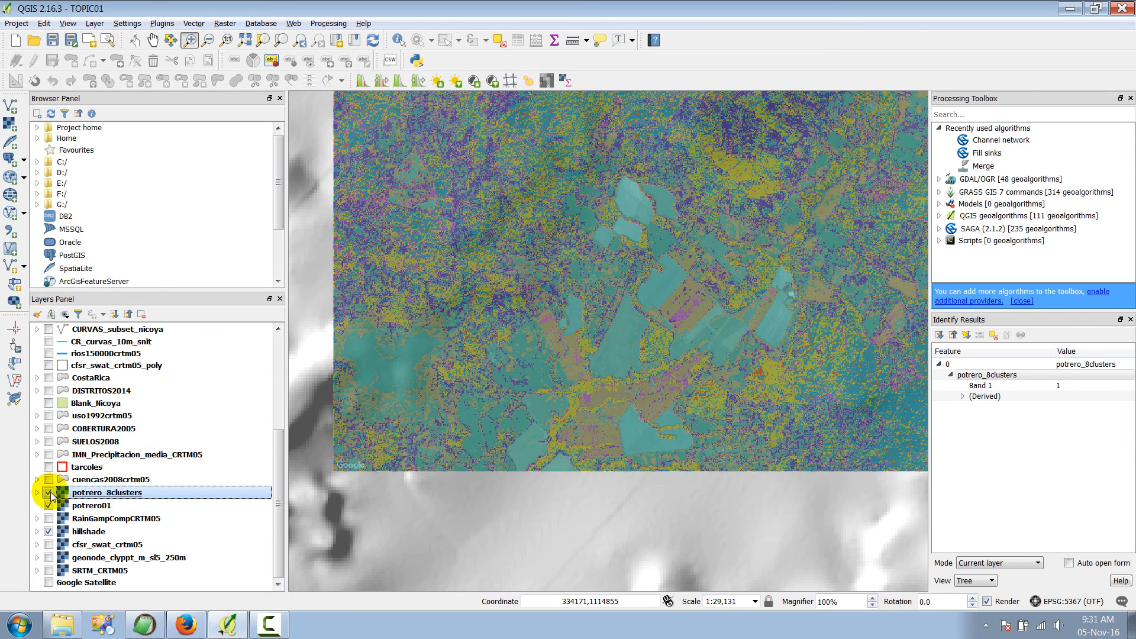
Step: Identify the potrero_8clusters class at points on and around the light-coloured fields, and hide the clusters layer
{"action": "left_click", "coordinate": [398, 40]}
{"action": "left_click", "coordinate": [634, 192]}
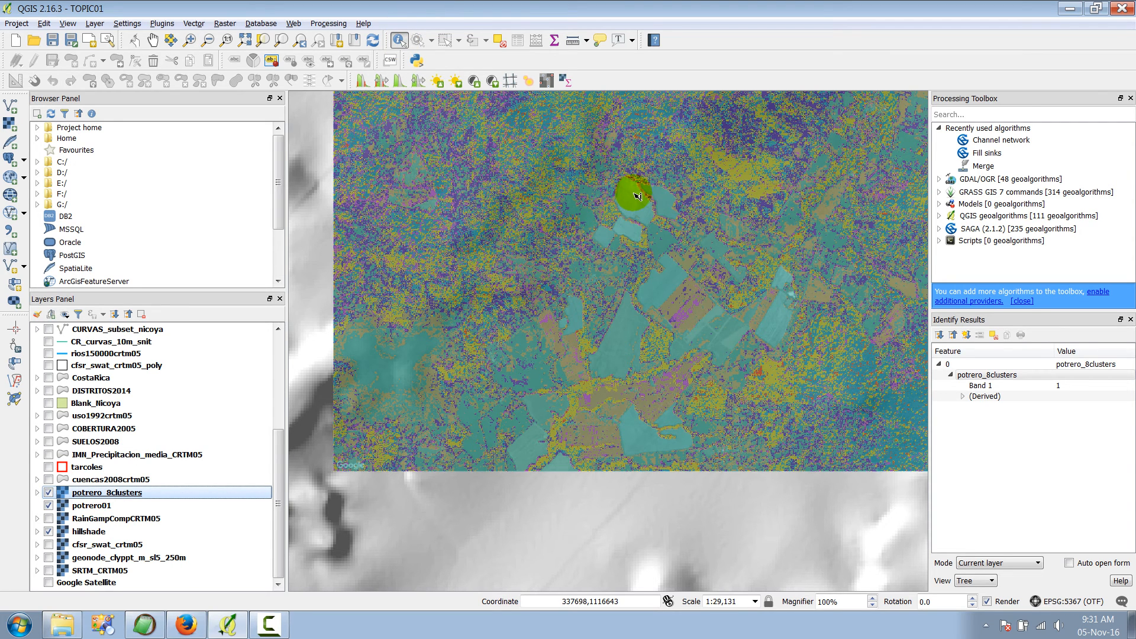
{"action": "left_click", "coordinate": [756, 251]}
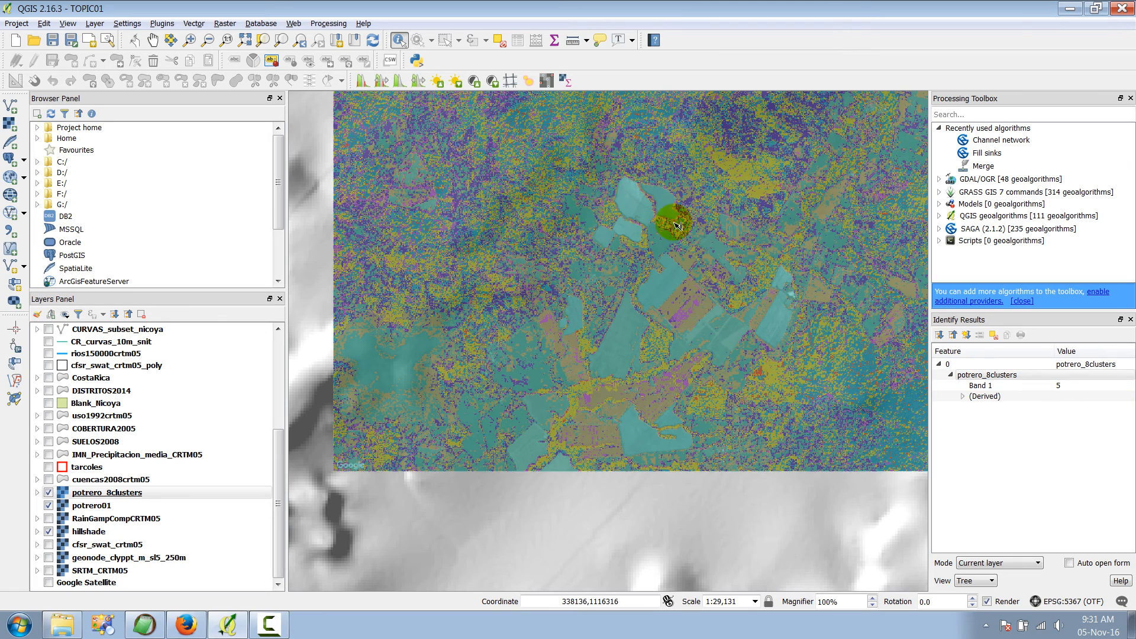
{"action": "key", "text": "ctrl"}
{"action": "key", "text": "ctrl"}
{"action": "key", "text": "ctrl"}
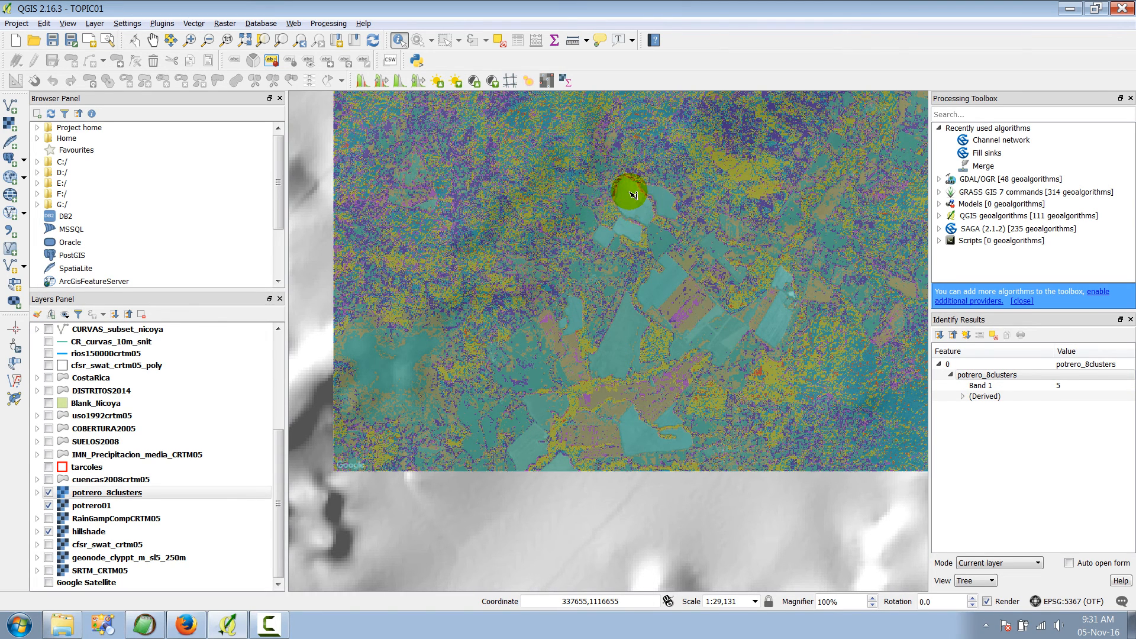
{"action": "left_click", "coordinate": [633, 195]}
{"action": "key", "text": "ctrl"}
{"action": "key", "text": "ctrl"}
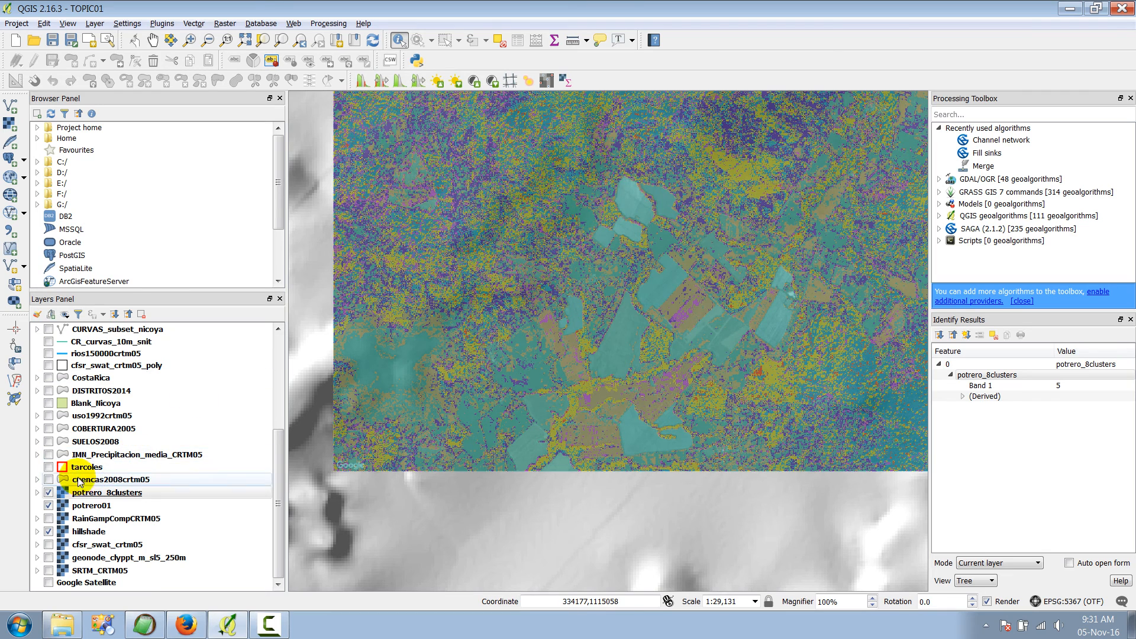
{"action": "left_click", "coordinate": [48, 493]}
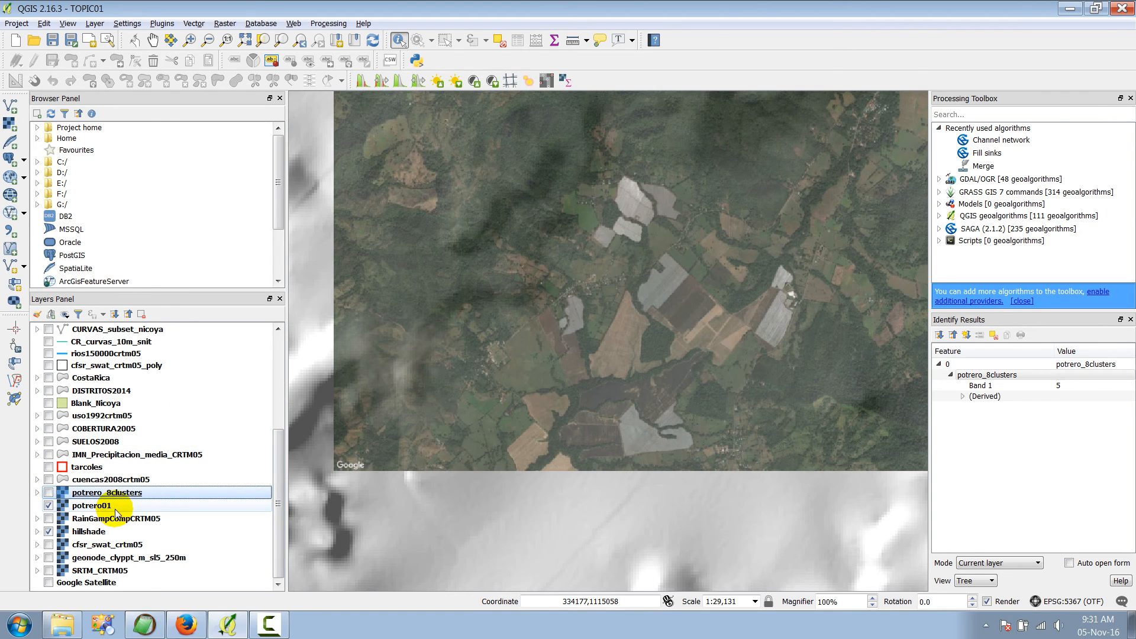
Step: Copy the dataset path from the potrero_8clusters metadata and close the layer properties
{"action": "mouse_move", "coordinate": [140, 497]}
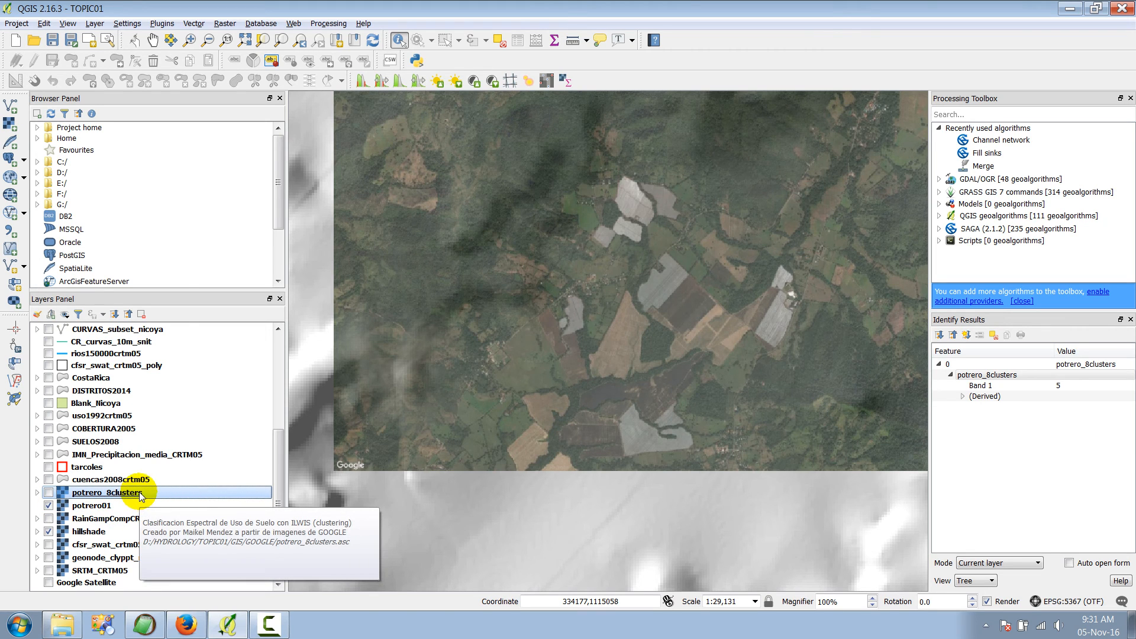
{"action": "right_click", "coordinate": [140, 494]}
{"action": "left_click", "coordinate": [181, 469]}
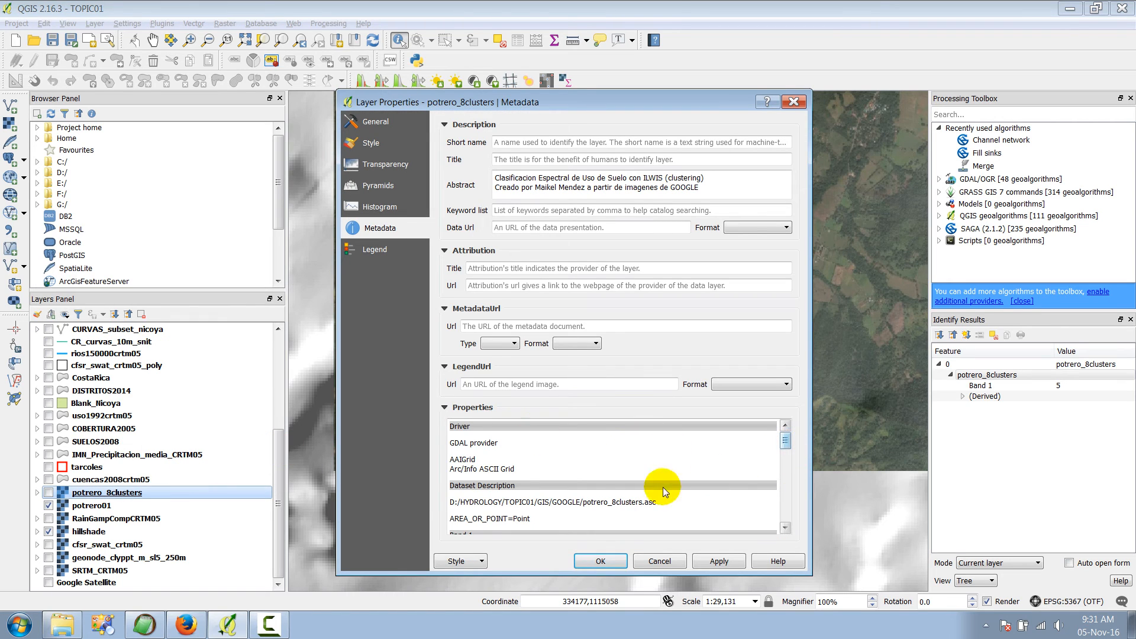
{"action": "left_click_drag", "start_coordinate": [450, 502], "coordinate": [673, 506]}
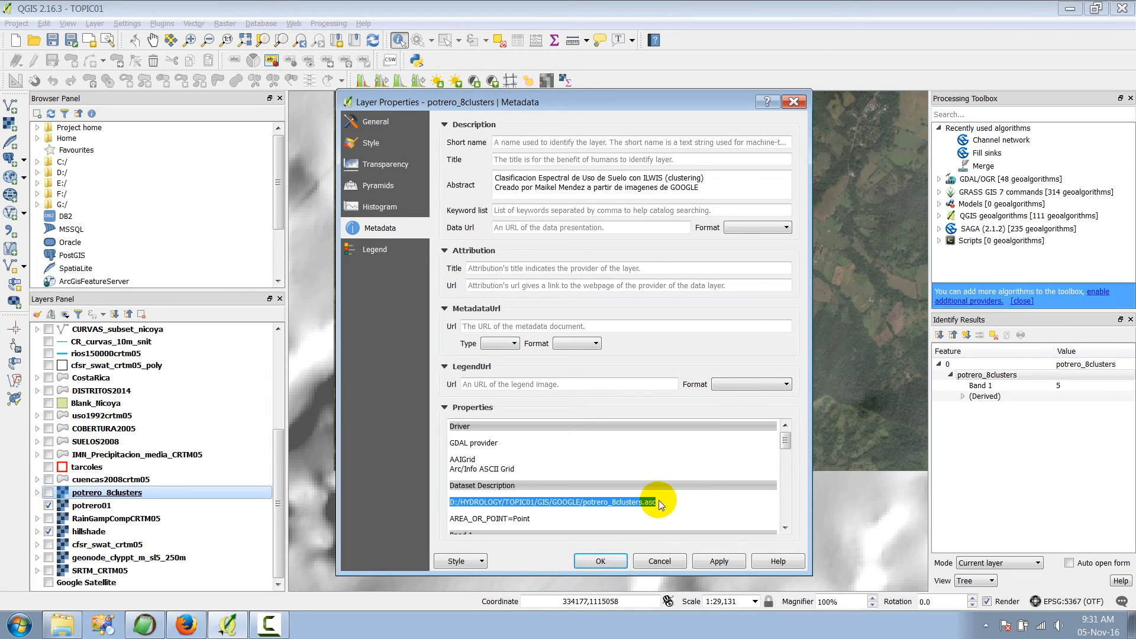
{"action": "key", "text": "ctrl+c"}
{"action": "key", "text": "ctrl"}
{"action": "key", "text": "ctrl"}
{"action": "key", "text": "ctrl"}
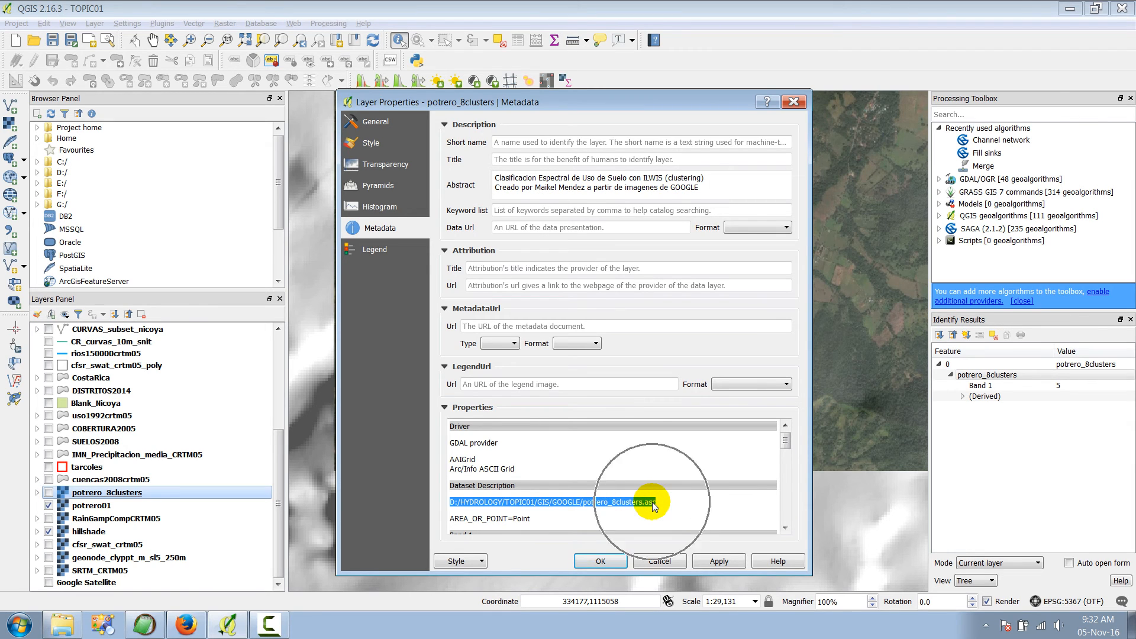
{"action": "left_click", "coordinate": [794, 102]}
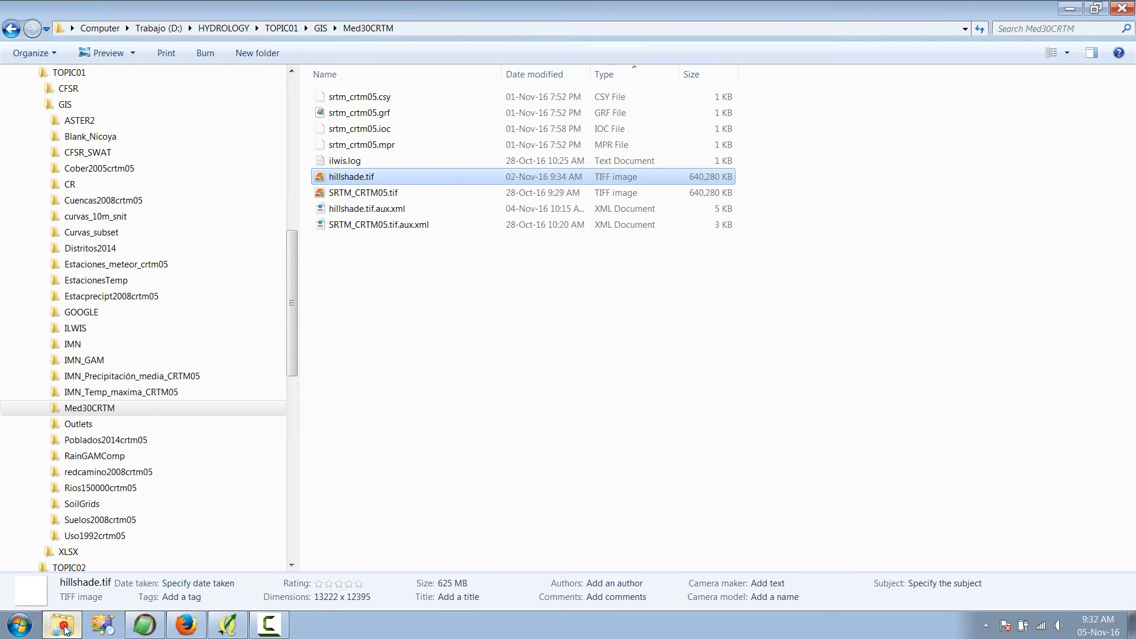
Step: Switch to Windows Explorer and locate potrero_8clusters.asc in the GOOGLE folder of the TOPIC01 GIS data
{"action": "left_click", "coordinate": [63, 624]}
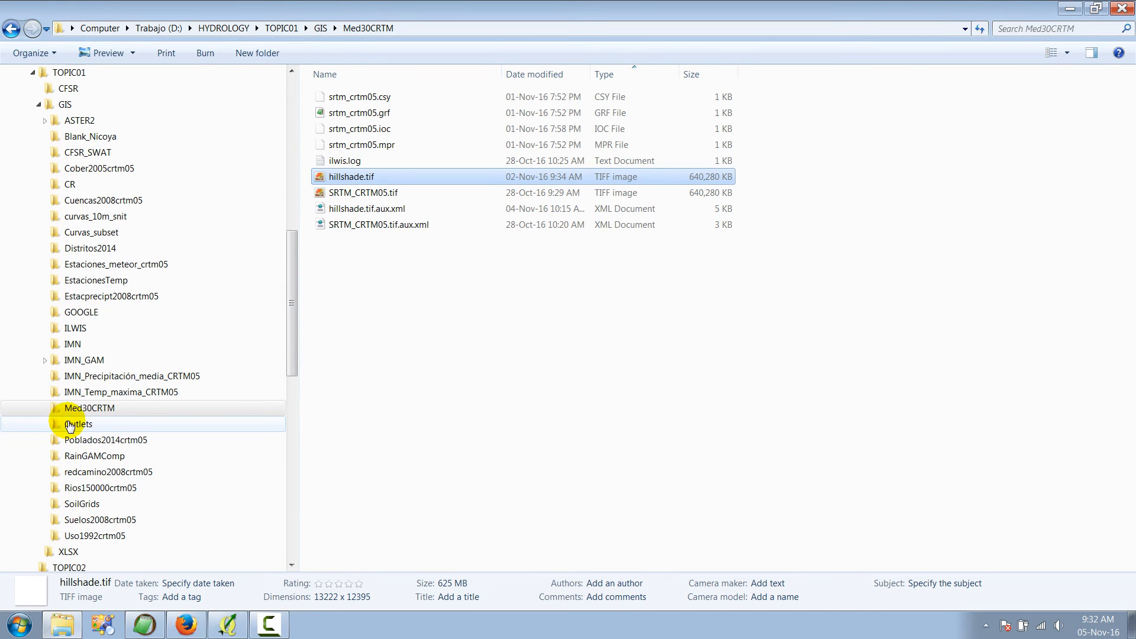
{"action": "left_click", "coordinate": [93, 314]}
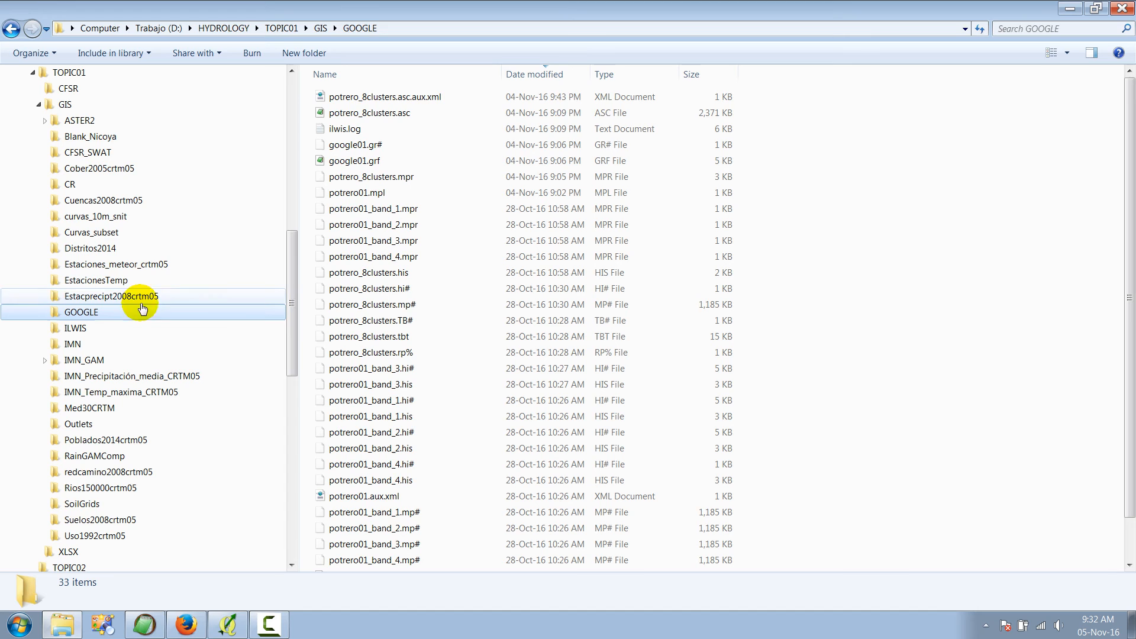
{"action": "left_click", "coordinate": [423, 117]}
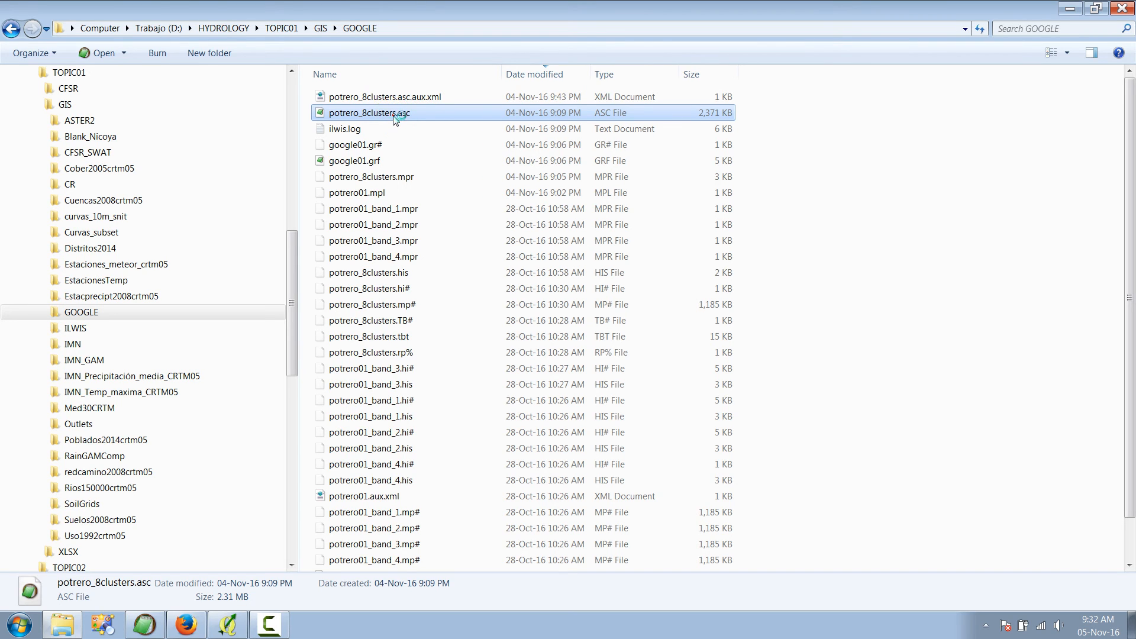
Step: Open potrero_8clusters.asc in EditPad Lite, examine its header and grid values, and close the file
{"action": "double_click", "coordinate": [395, 118]}
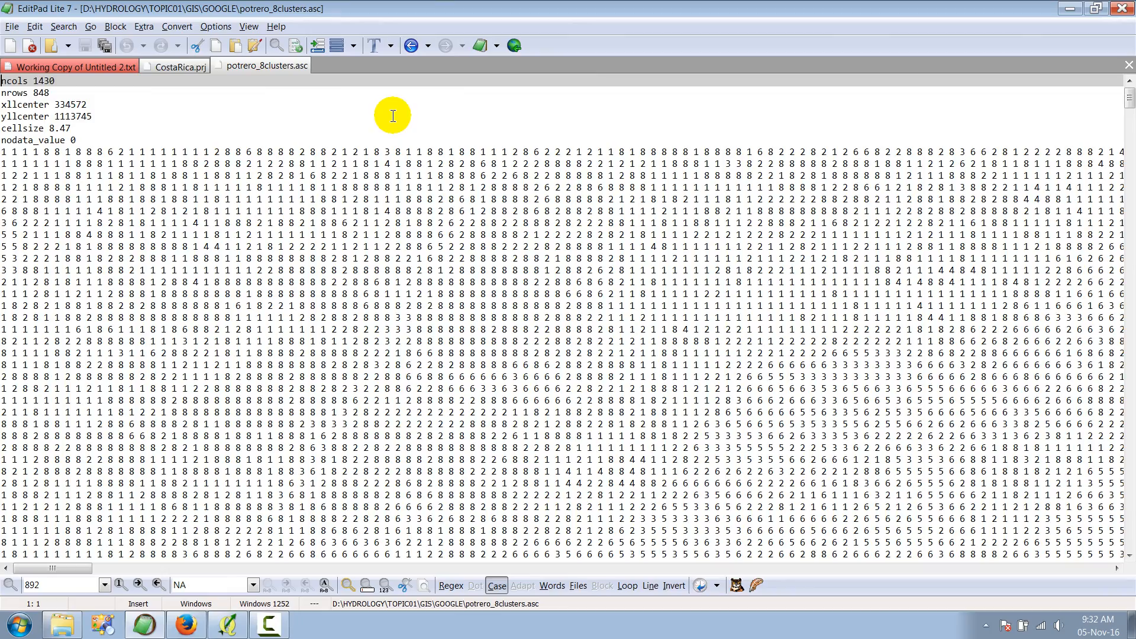
{"action": "scroll", "coordinate": [392, 254], "scroll_direction": "down", "scroll_amount": 20}
{"action": "scroll", "coordinate": [410, 258], "scroll_direction": "down", "scroll_amount": 20}
{"action": "scroll", "coordinate": [410, 259], "scroll_direction": "down", "scroll_amount": 5}
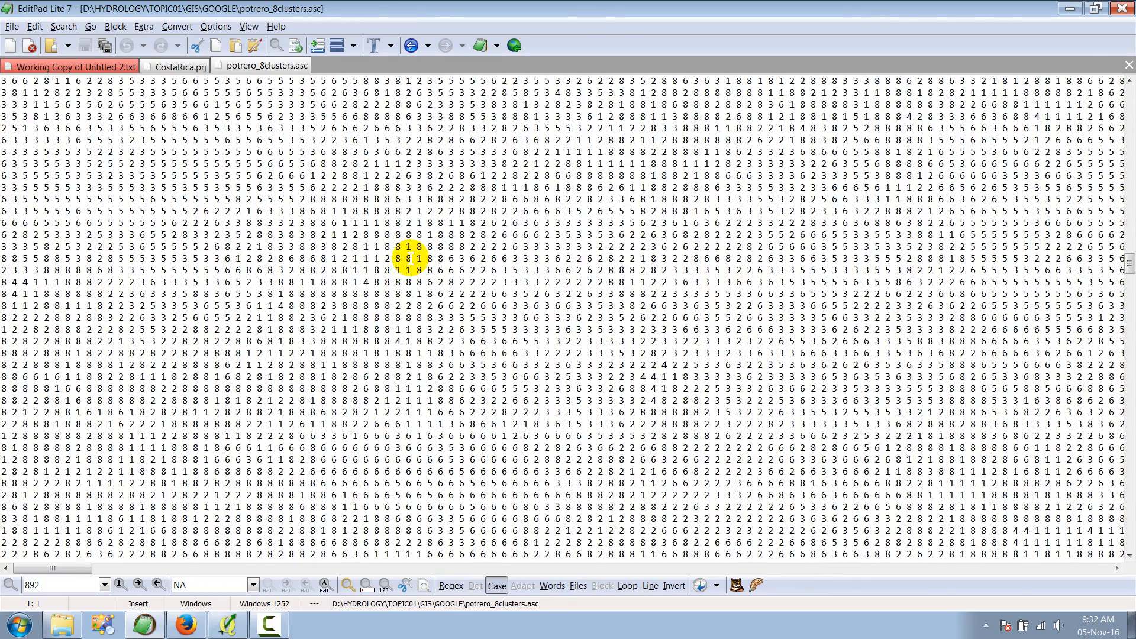
{"action": "scroll", "coordinate": [410, 259], "scroll_direction": "up", "scroll_amount": 5}
{"action": "right_click", "coordinate": [272, 67]}
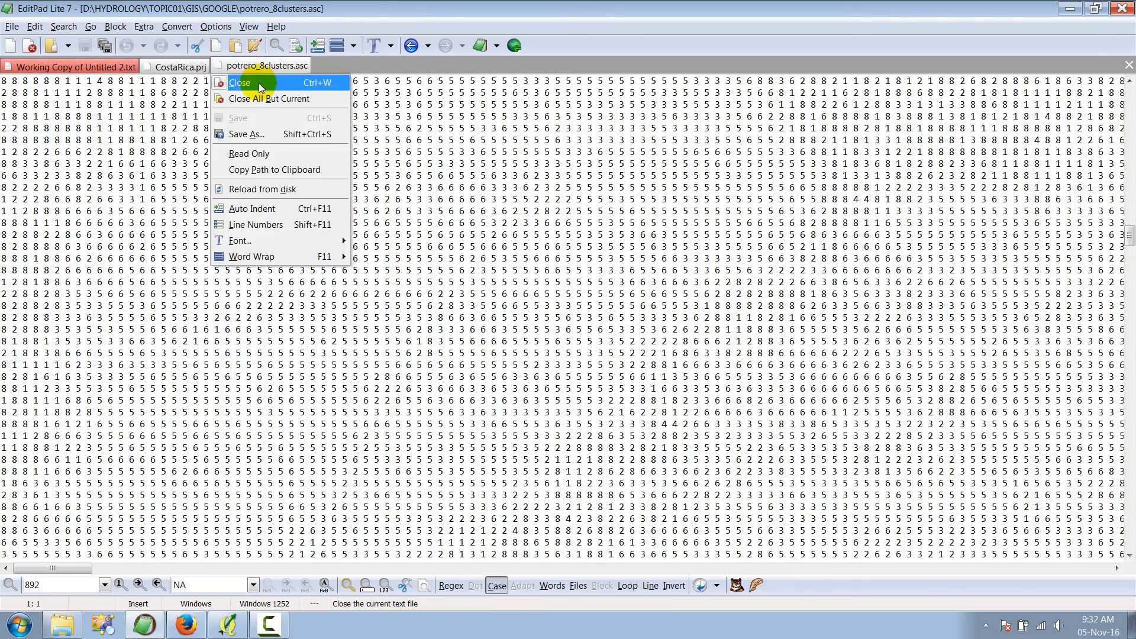
{"action": "left_click", "coordinate": [258, 82]}
{"action": "left_click", "coordinate": [1072, 7]}
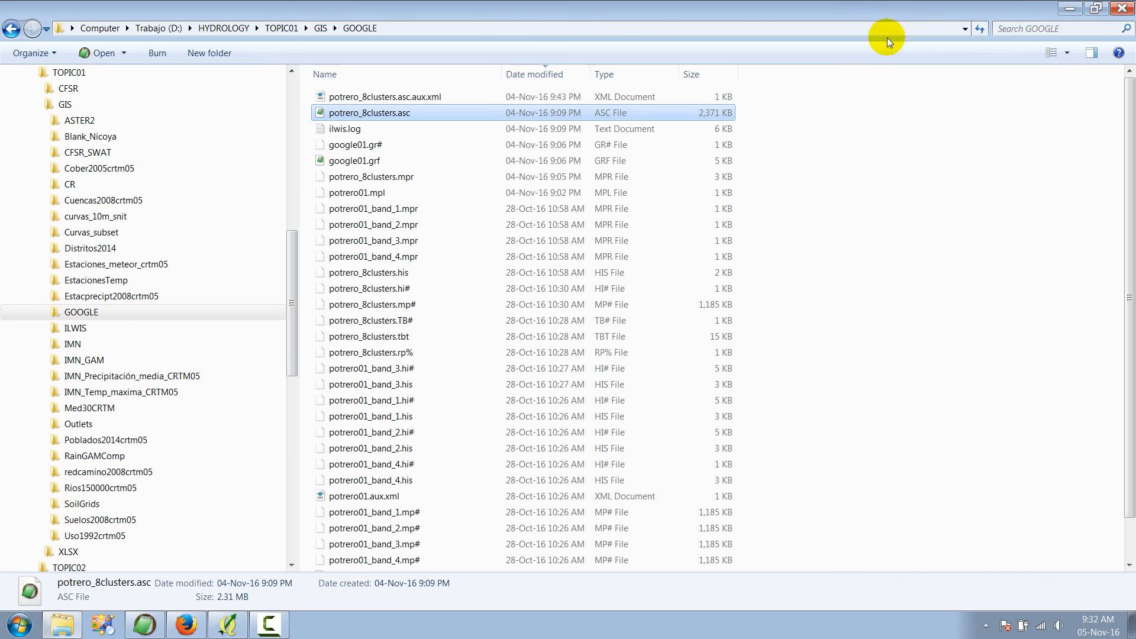
Step: Check the type and size of potrero_8clusters.asc in the GOOGLE folder and return to QGIS
{"action": "left_click", "coordinate": [408, 116]}
{"action": "left_click", "coordinate": [370, 130]}
{"action": "left_click", "coordinate": [389, 115]}
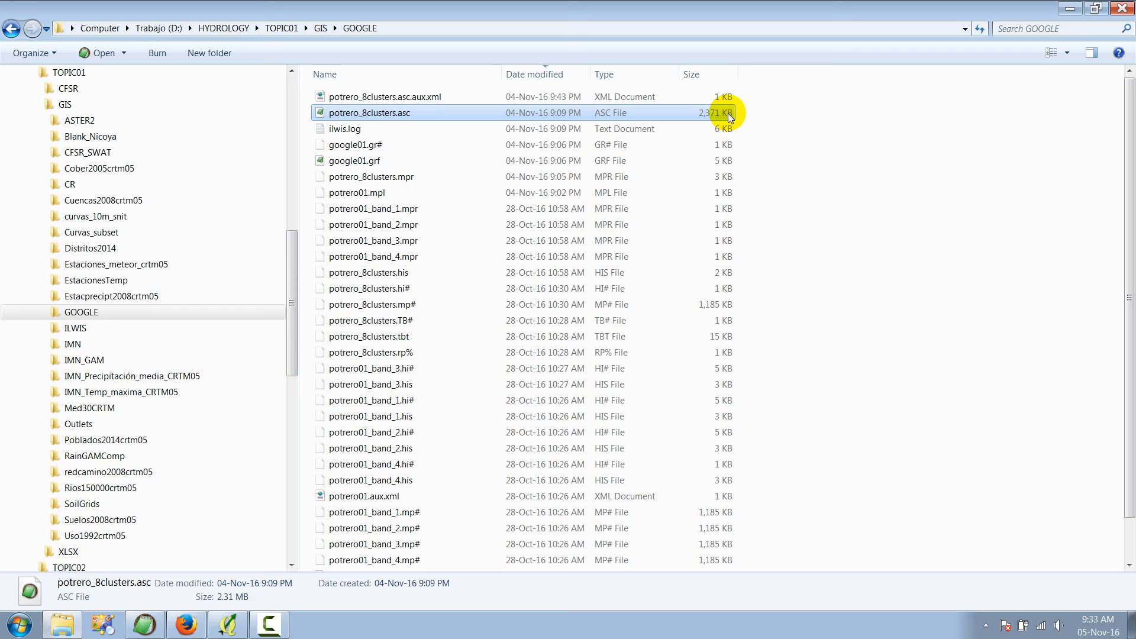
{"action": "key", "text": "ctrl"}
{"action": "key", "text": "ctrl"}
{"action": "key", "text": "ctrl"}
{"action": "key", "text": "ctrl"}
{"action": "key", "text": "ctrl"}
{"action": "key", "text": "ctrl"}
{"action": "left_click", "coordinate": [1070, 9]}
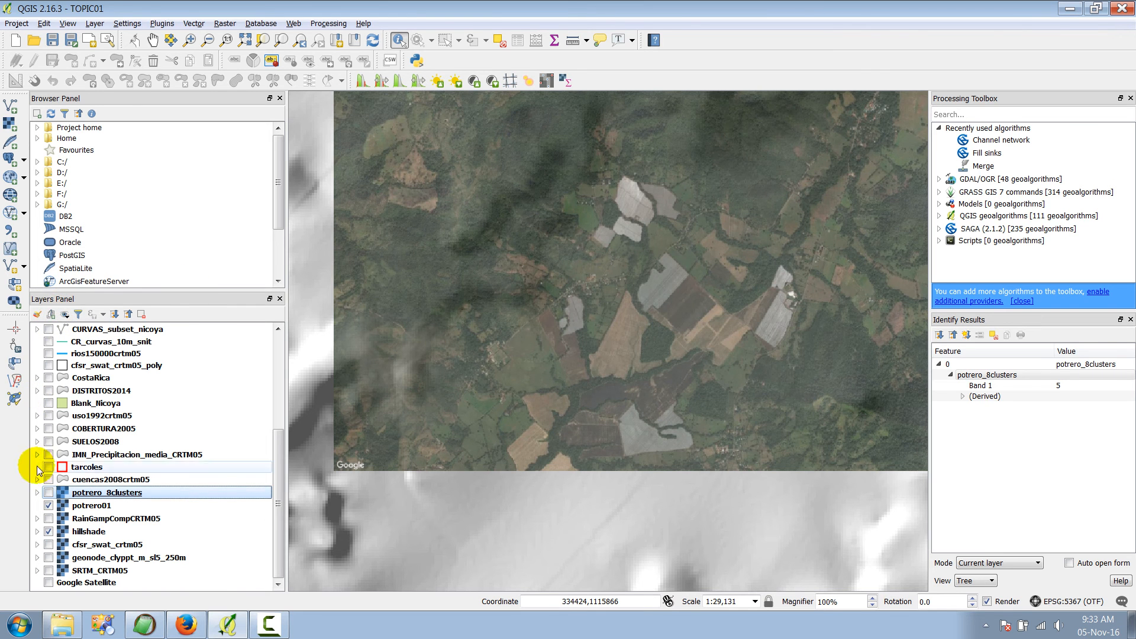
Step: Hide the potrero01 image and show the RainGampCompCRTM05 raster over the full extent of the hillshade
{"action": "left_click", "coordinate": [48, 505]}
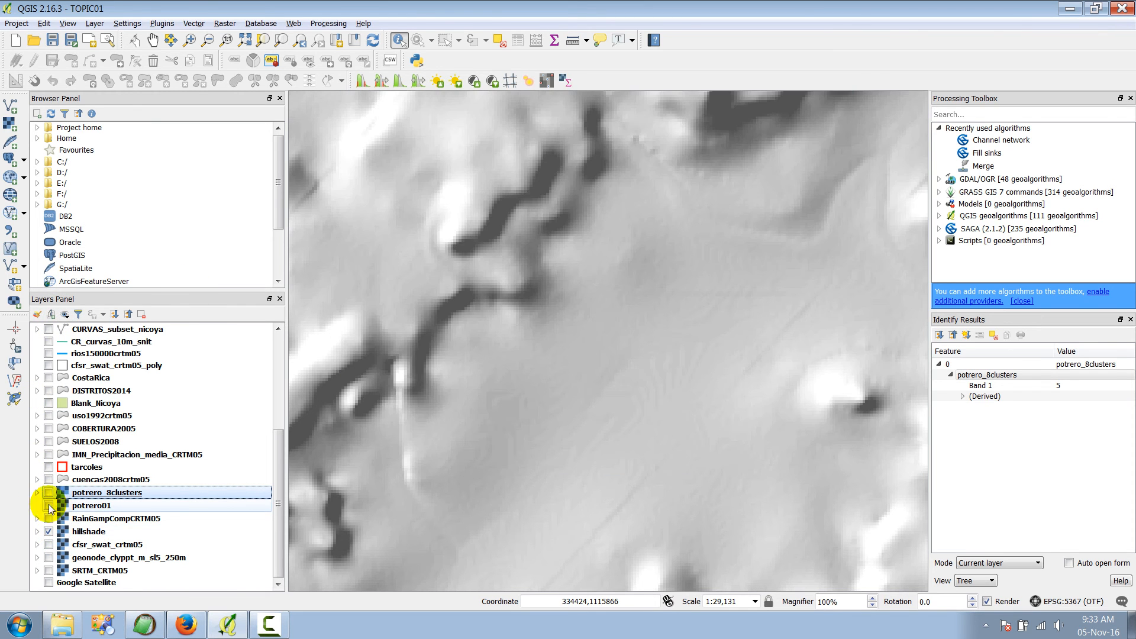
{"action": "left_click", "coordinate": [82, 532]}
{"action": "right_click", "coordinate": [79, 530]}
{"action": "left_click", "coordinate": [140, 358]}
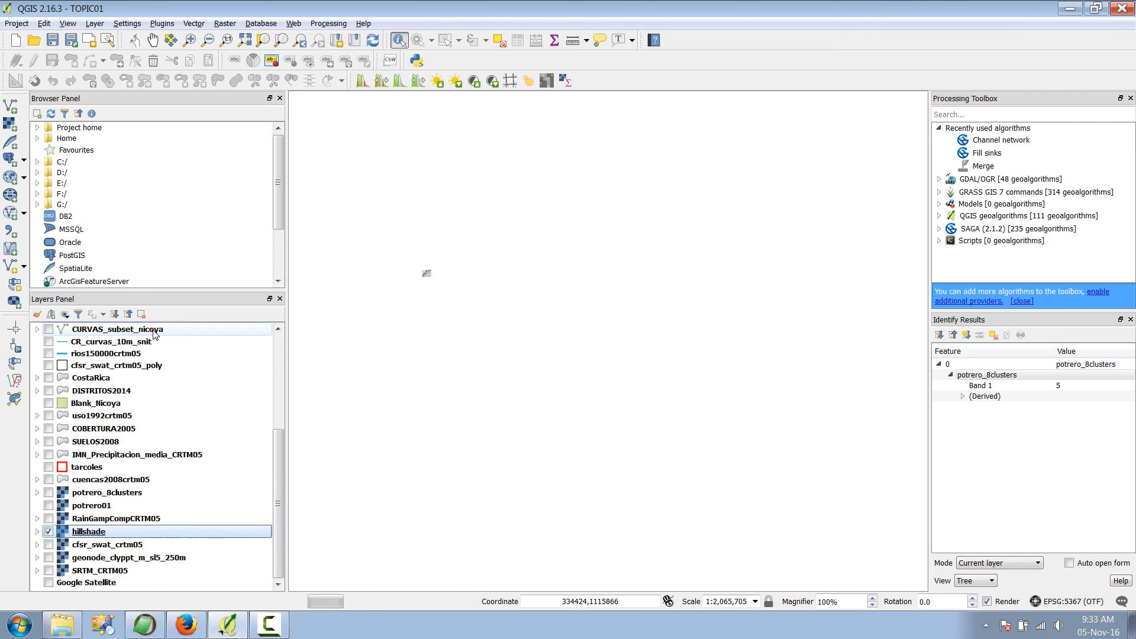
{"action": "left_click", "coordinate": [134, 519]}
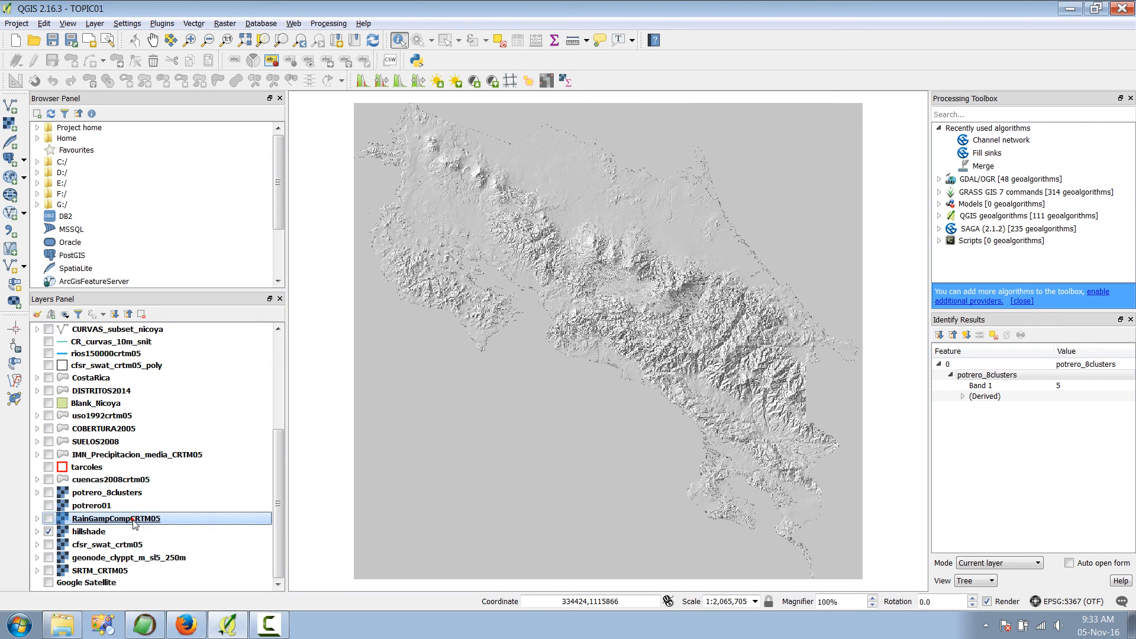
{"action": "left_click", "coordinate": [49, 518]}
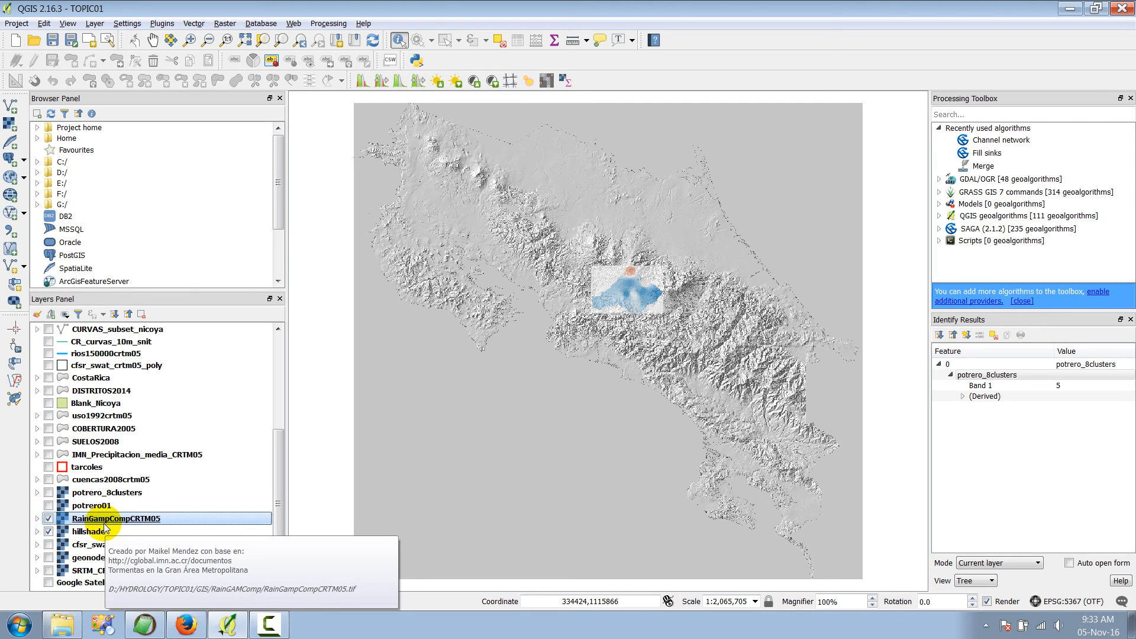
Step: Review the RainGampCompCRTM05 layer's metadata, reading its abstract through the Tormentas en la Gran Área Metropolitana line, and close the properties
{"action": "right_click", "coordinate": [158, 522]}
{"action": "left_click", "coordinate": [233, 506]}
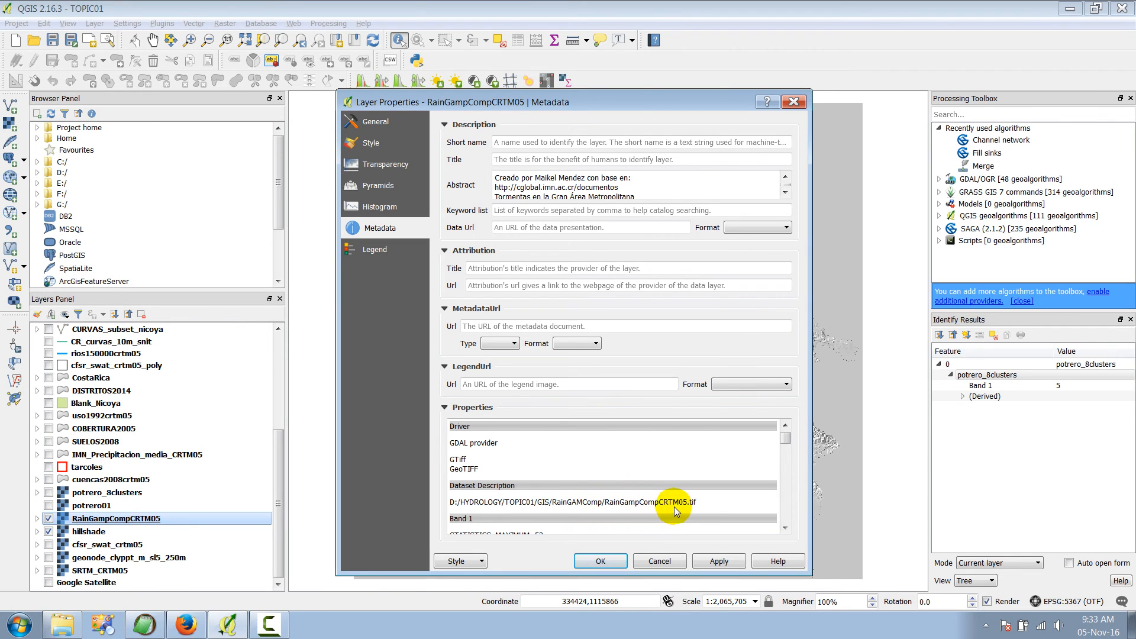
{"action": "left_click", "coordinate": [639, 187]}
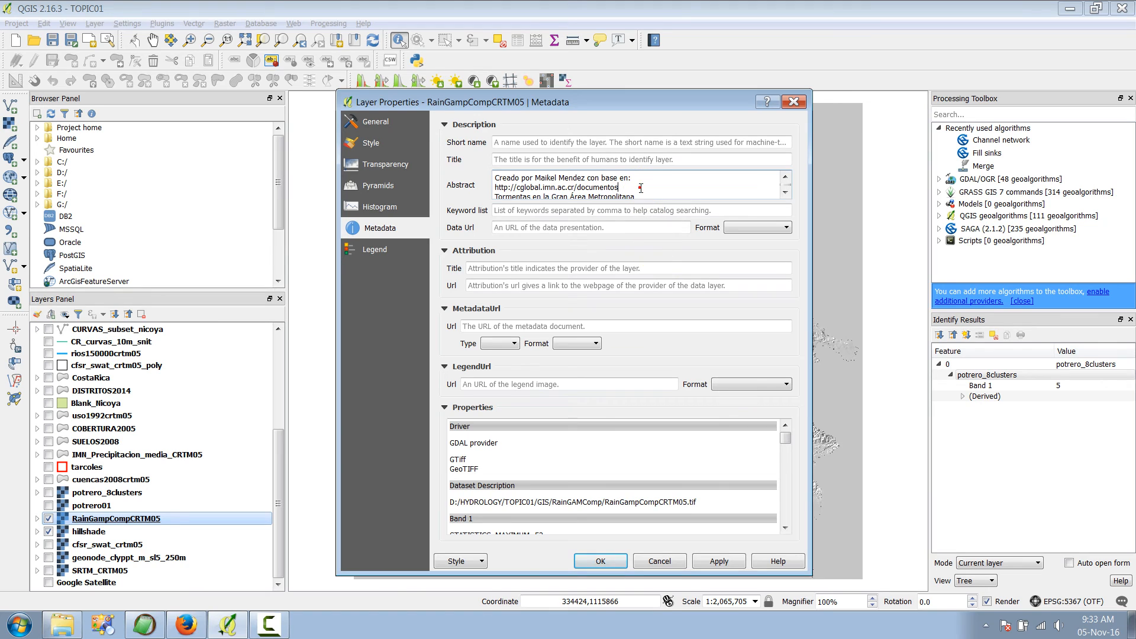
{"action": "scroll", "coordinate": [641, 189], "scroll_direction": "down", "scroll_amount": 1}
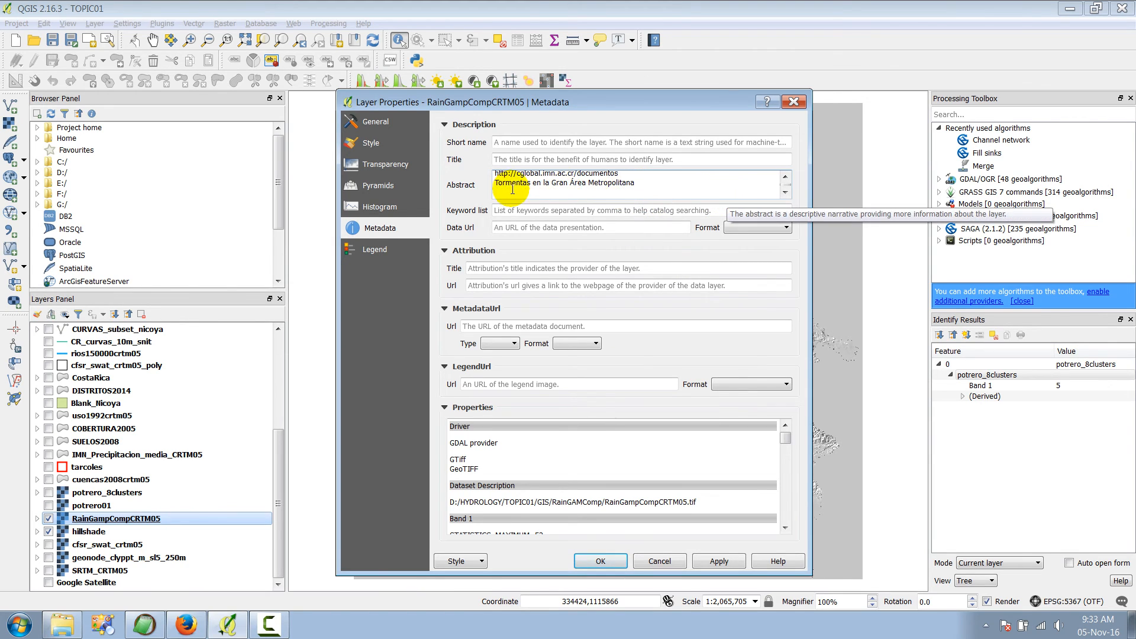
{"action": "left_click_drag", "start_coordinate": [496, 183], "coordinate": [642, 187]}
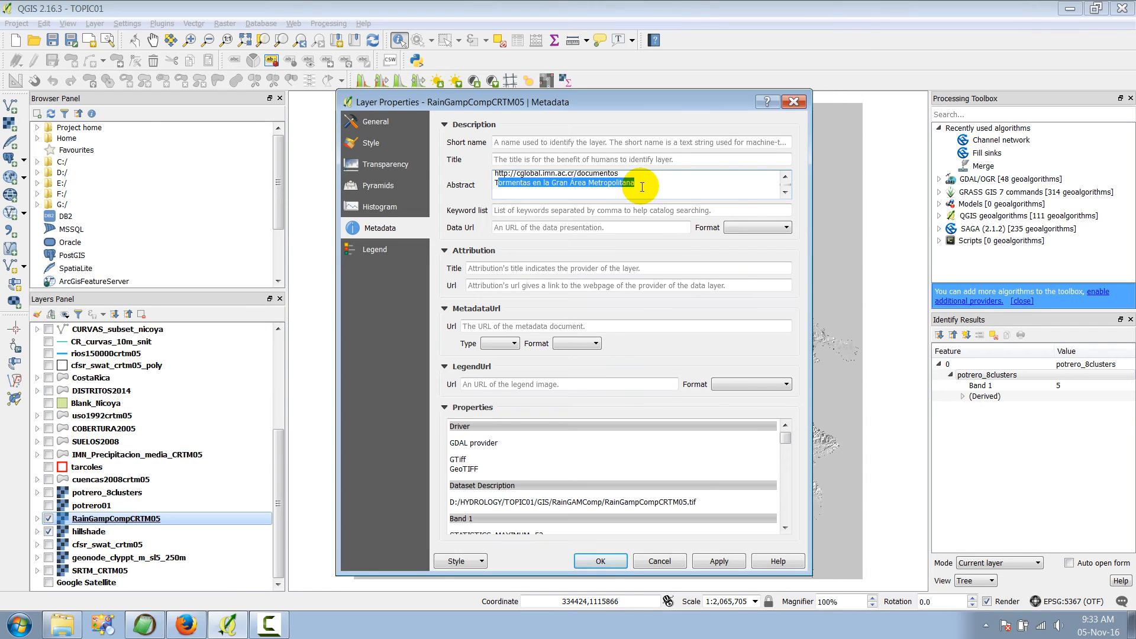
{"action": "left_click", "coordinate": [794, 102]}
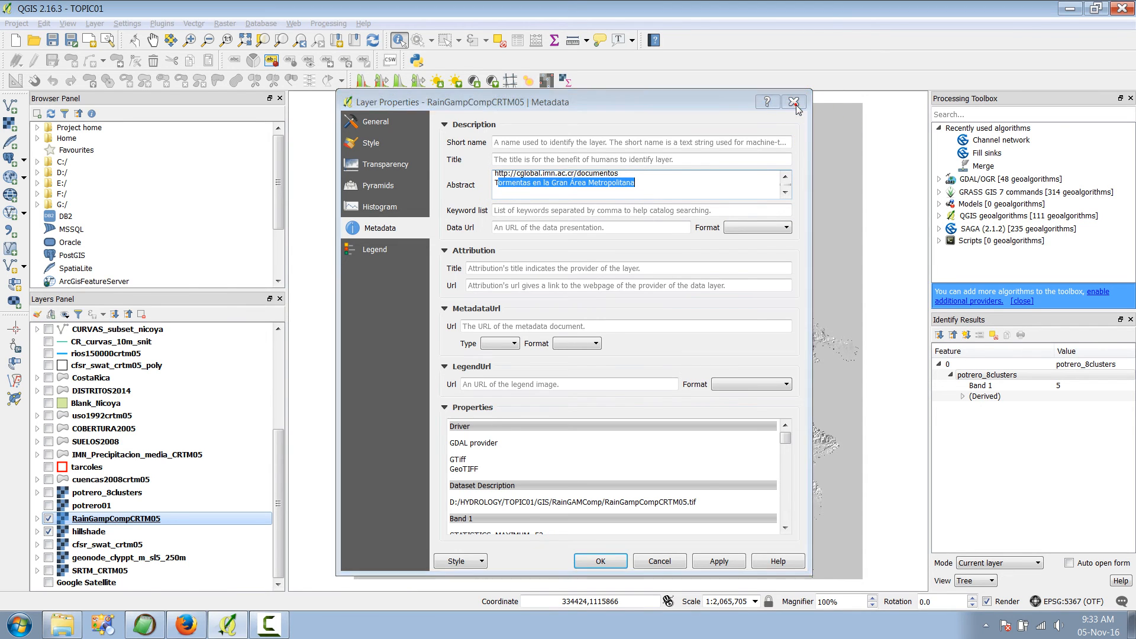
Step: Zoom to the RainGampCompCRTM05 rainfall raster and show the tarcoles basin boundary over it
{"action": "left_click", "coordinate": [190, 41]}
{"action": "left_click_drag", "start_coordinate": [578, 257], "coordinate": [703, 330]}
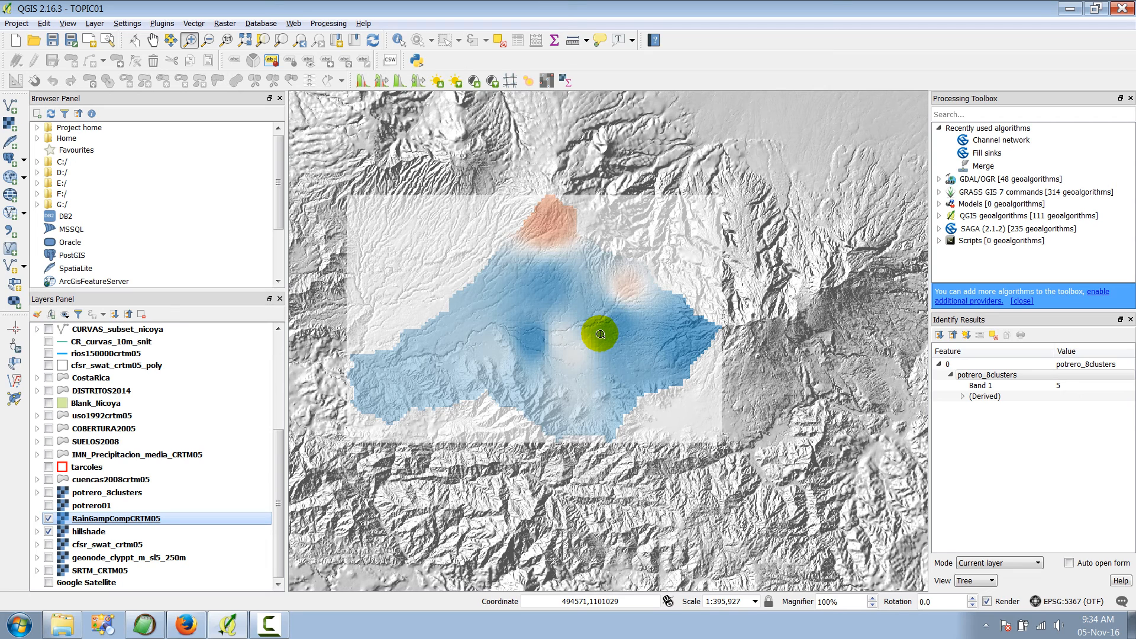
{"action": "left_click", "coordinate": [48, 467]}
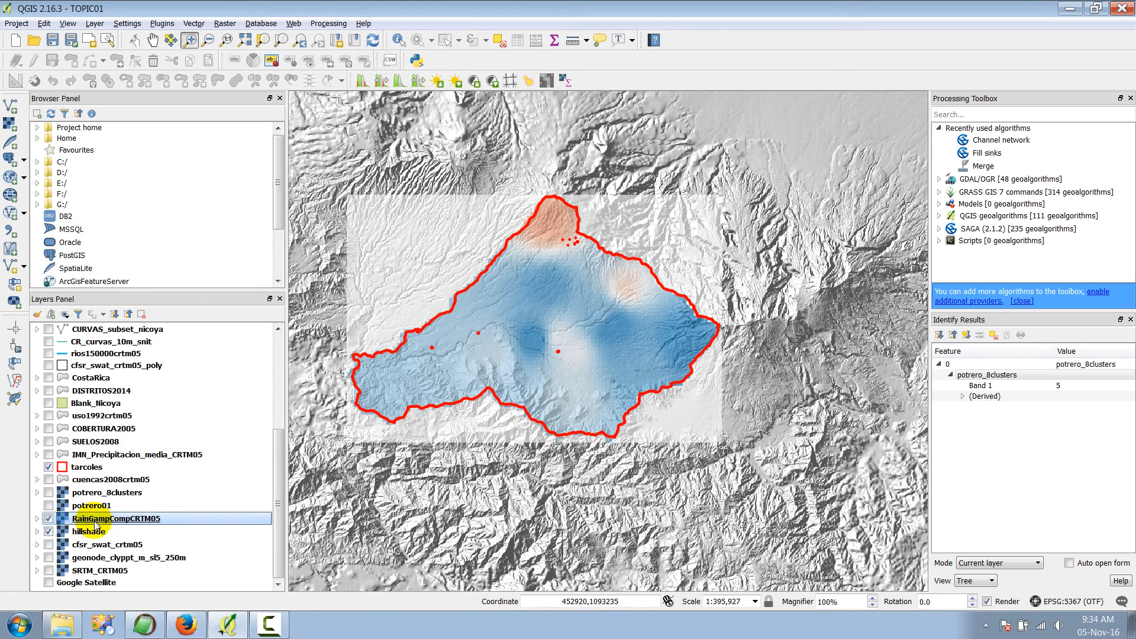
Step: Identify a RainGampCompCRTM05 cell inside the Tarcoles basin and examine its rainfall values from Band 001 through Band 175
{"action": "left_click", "coordinate": [404, 42]}
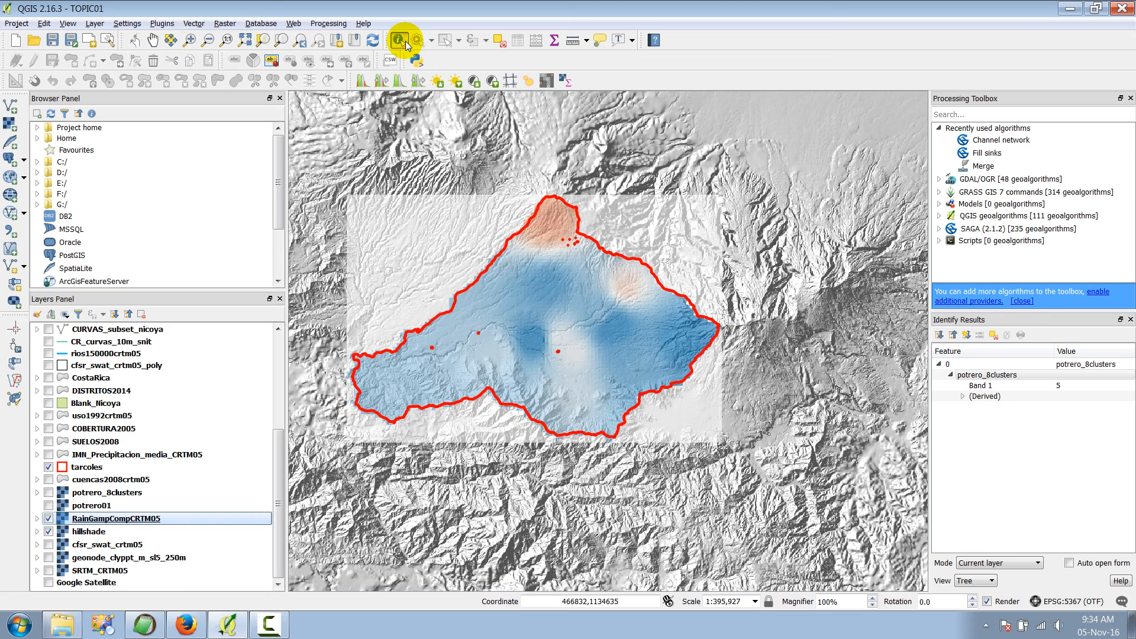
{"action": "left_click", "coordinate": [408, 42]}
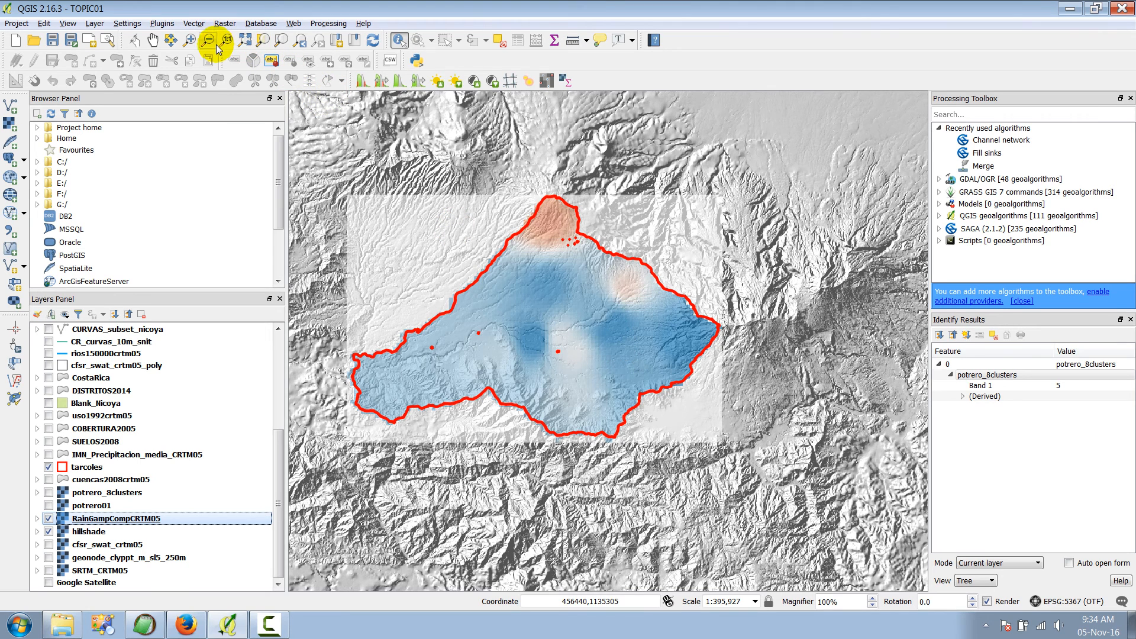
{"action": "left_click", "coordinate": [191, 40]}
{"action": "left_click_drag", "start_coordinate": [514, 322], "coordinate": [625, 373]}
{"action": "left_click", "coordinate": [399, 40]}
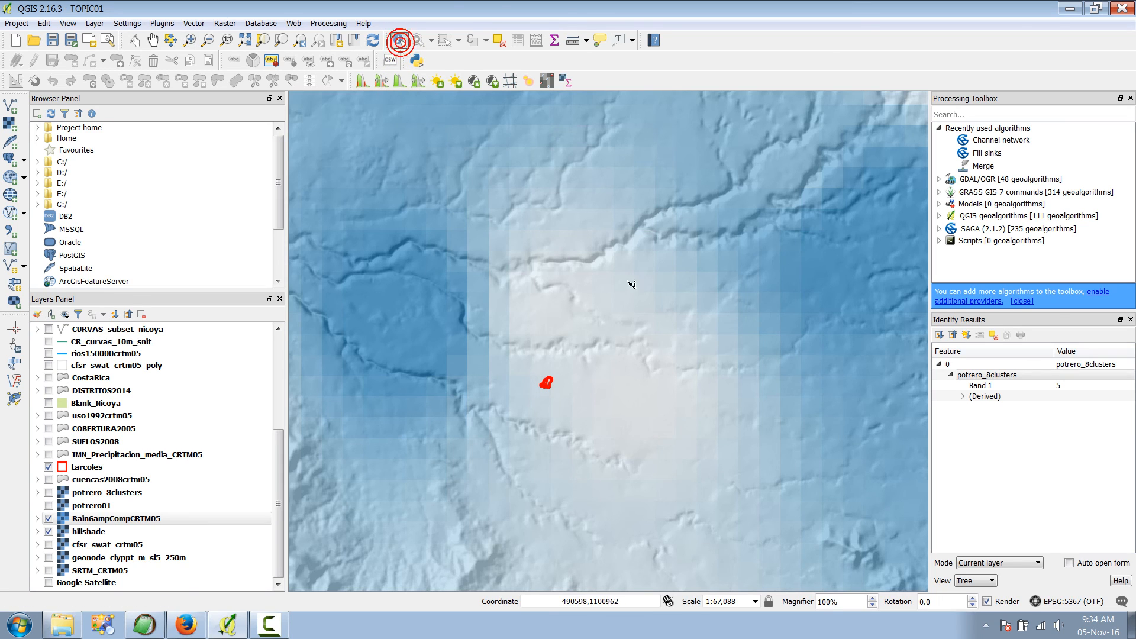
{"action": "left_click", "coordinate": [648, 305]}
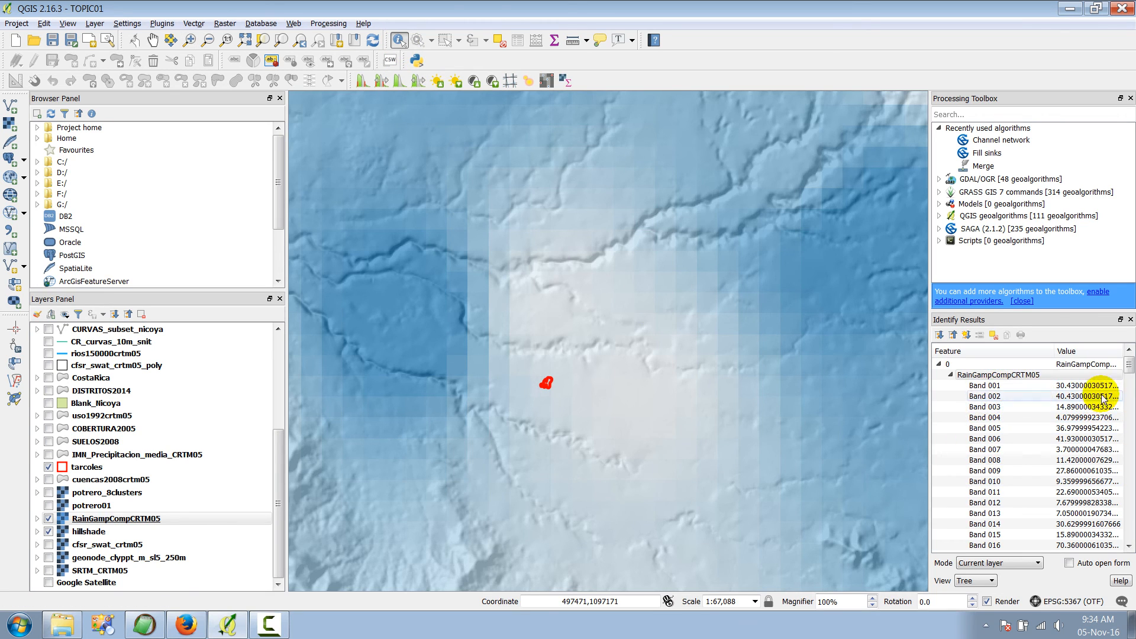
{"action": "left_click_drag", "start_coordinate": [1129, 366], "coordinate": [1113, 539]}
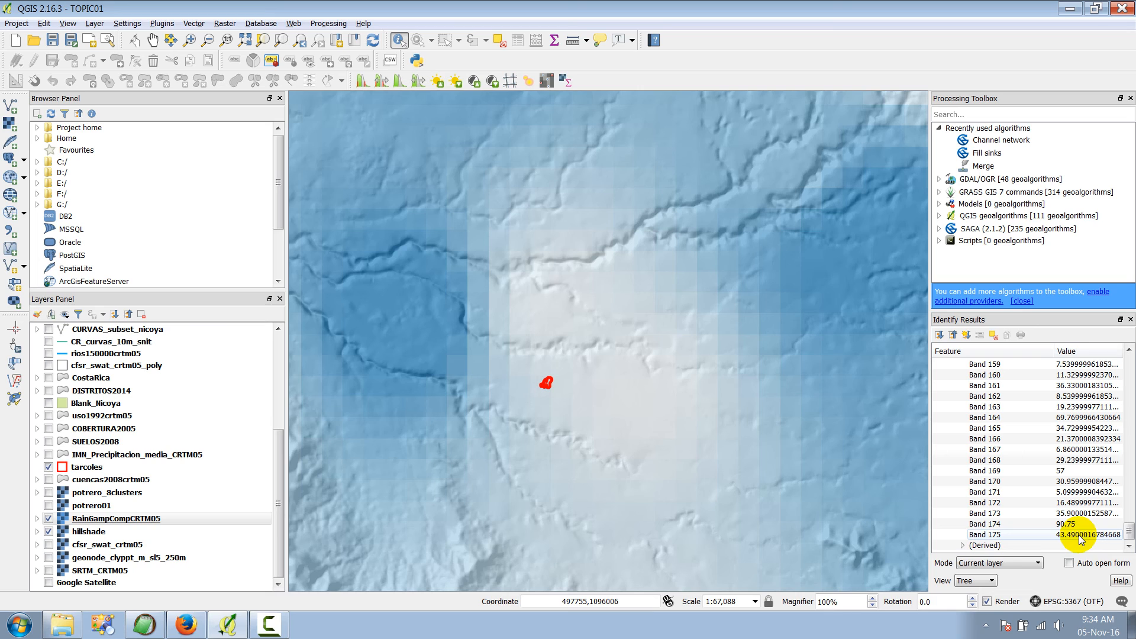
{"action": "left_click", "coordinate": [983, 538]}
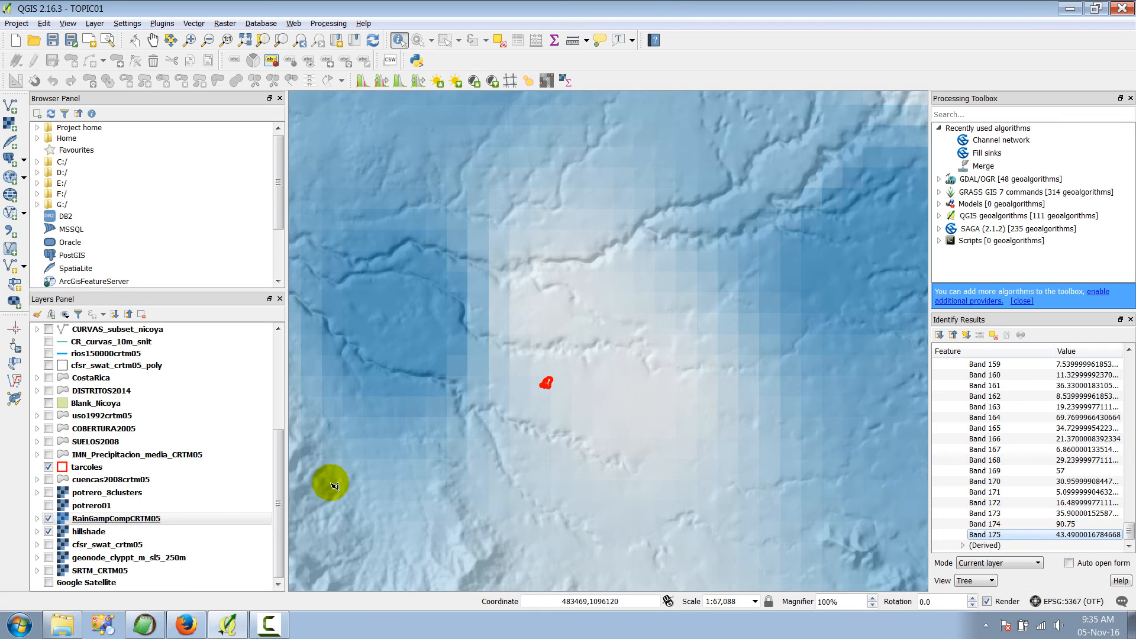
Step: Return to the full hillshade extent and check the source file path in the RainGampCompCRTM05 metadata
{"action": "right_click", "coordinate": [99, 531]}
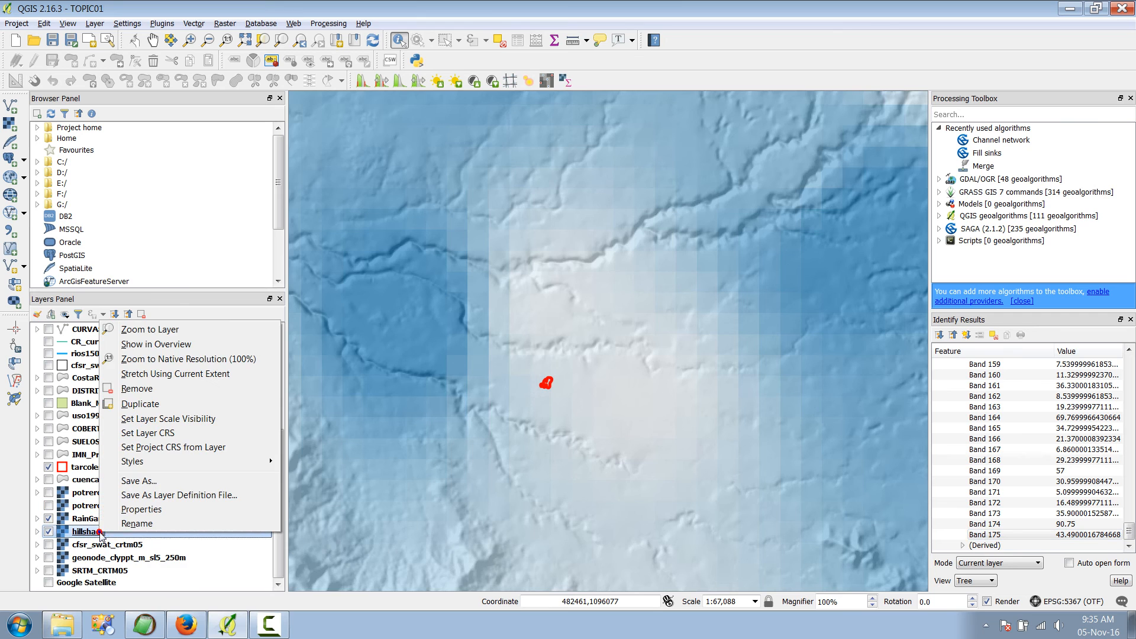
{"action": "left_click", "coordinate": [155, 329]}
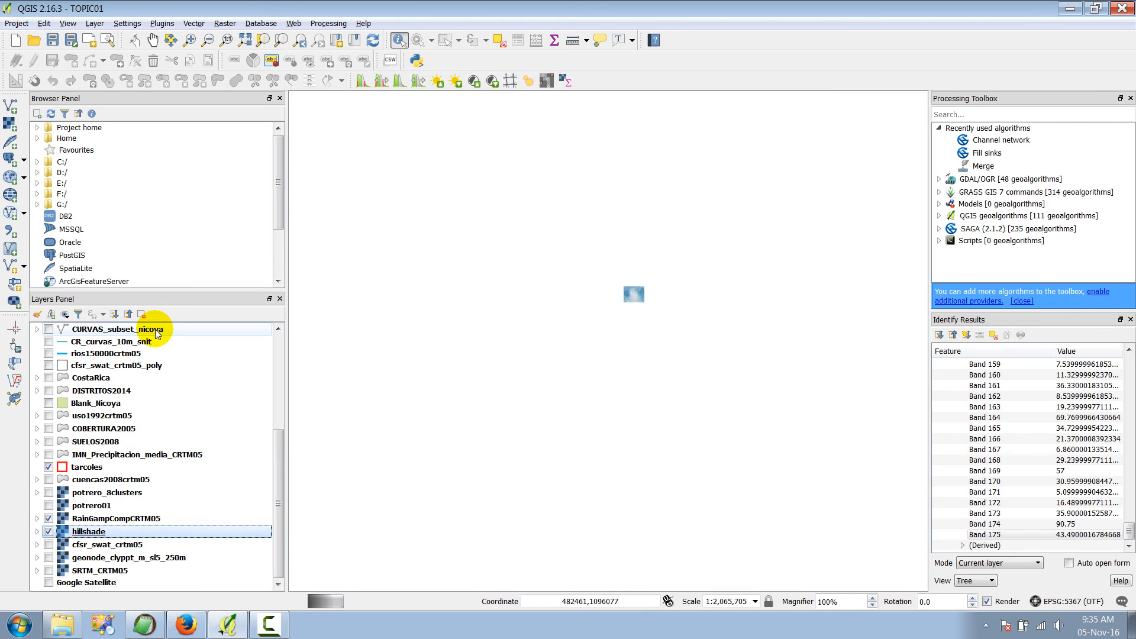
{"action": "left_click", "coordinate": [110, 520]}
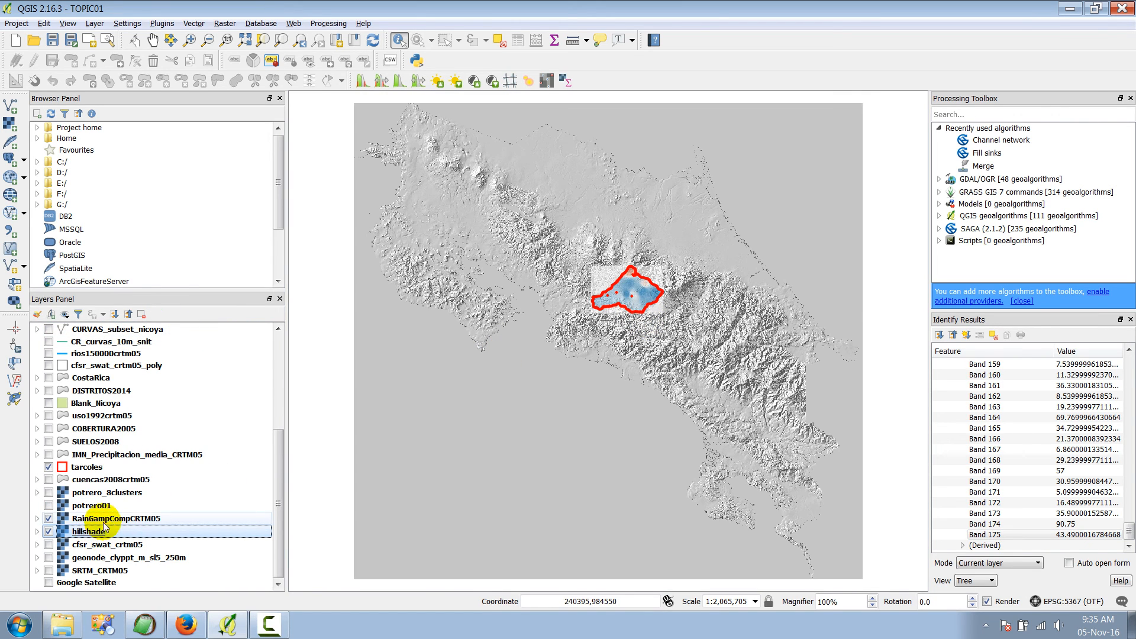
{"action": "right_click", "coordinate": [108, 522]}
{"action": "left_click", "coordinate": [151, 496]}
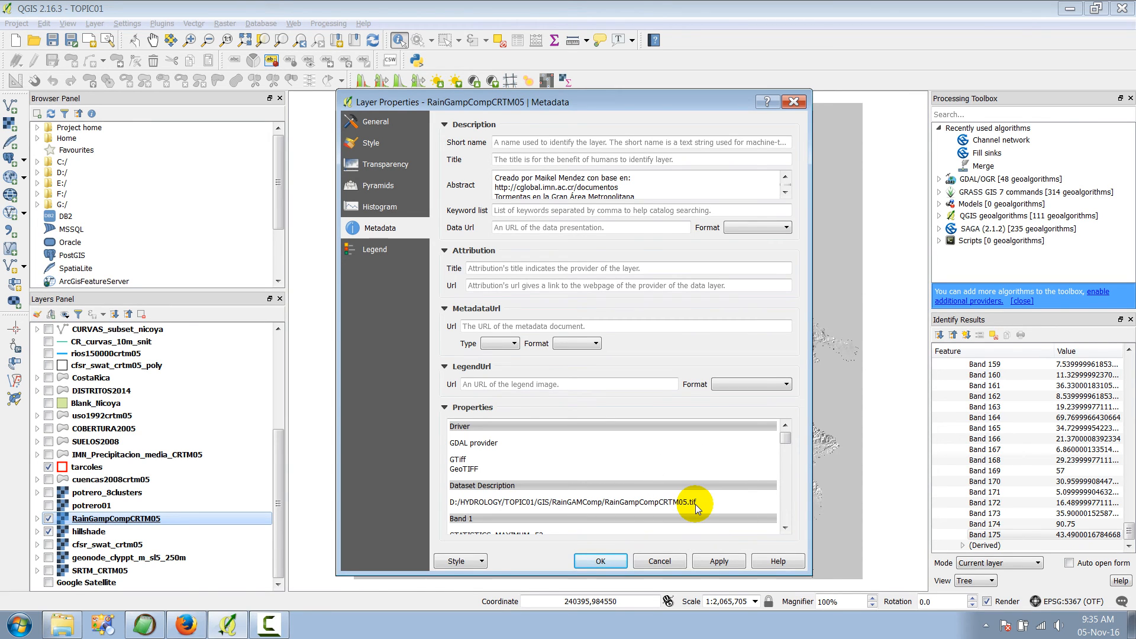
{"action": "left_click", "coordinate": [794, 101]}
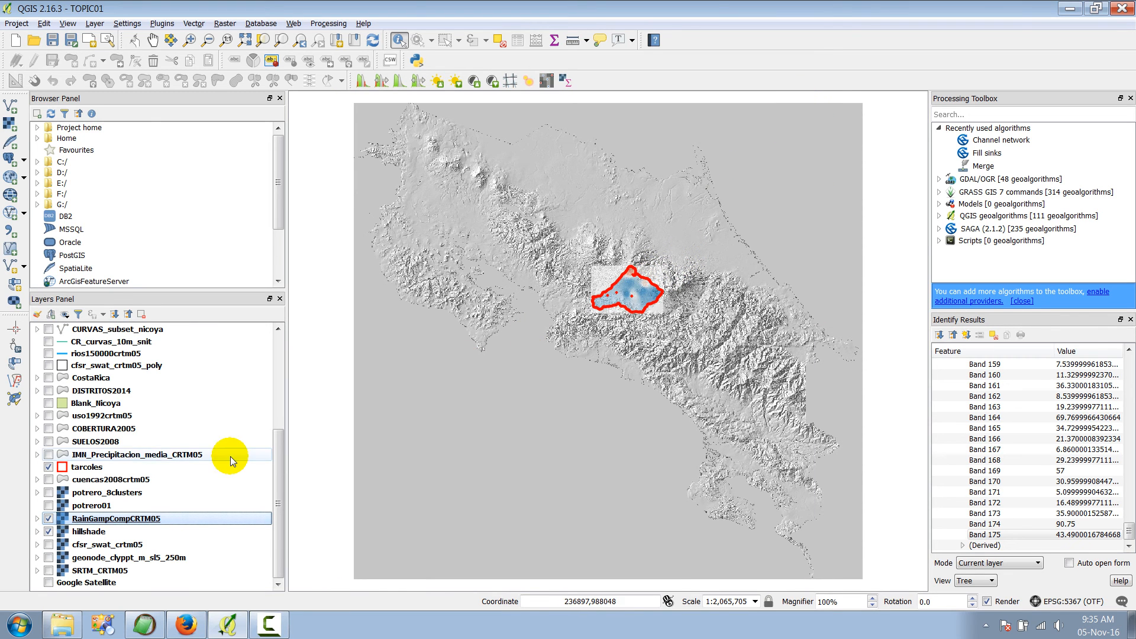
Step: Hide RainGampCompCRTM05, show the cfsr_swat_crtm05 raster, and zoom to the area around the Tarcoles basin
{"action": "left_click", "coordinate": [49, 519]}
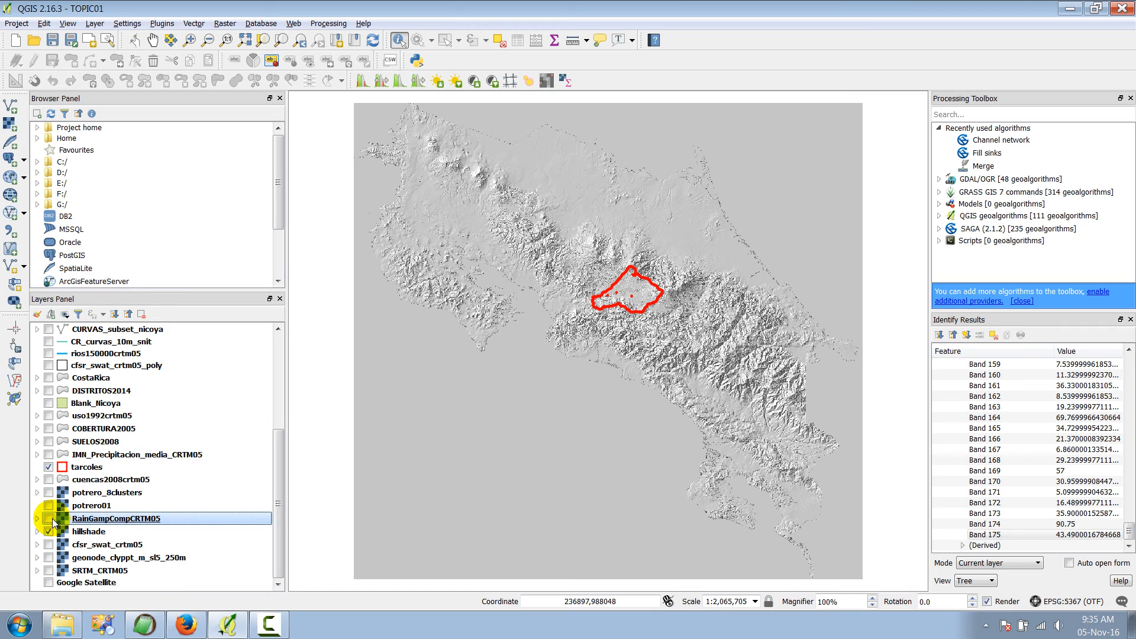
{"action": "left_click", "coordinate": [49, 544]}
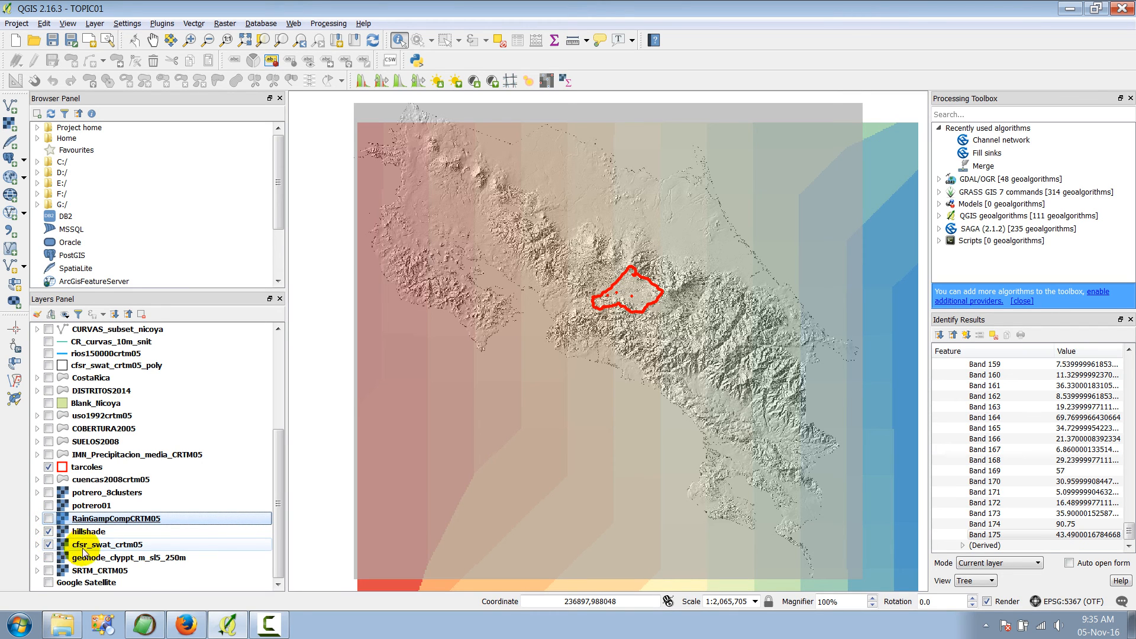
{"action": "left_click", "coordinate": [104, 545]}
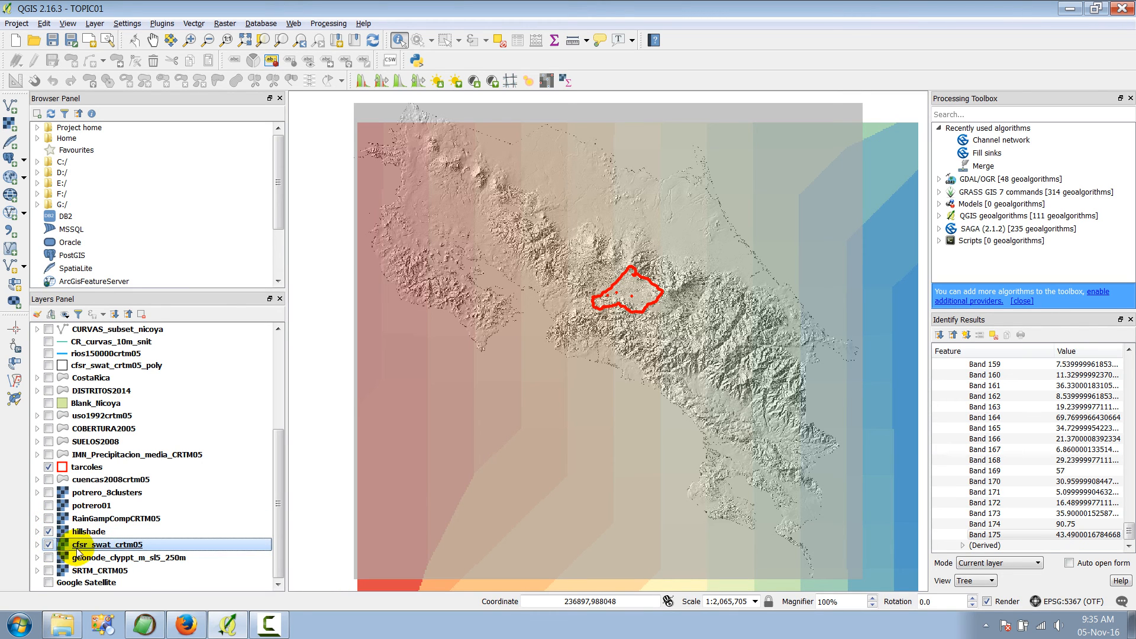
{"action": "left_click", "coordinate": [190, 40]}
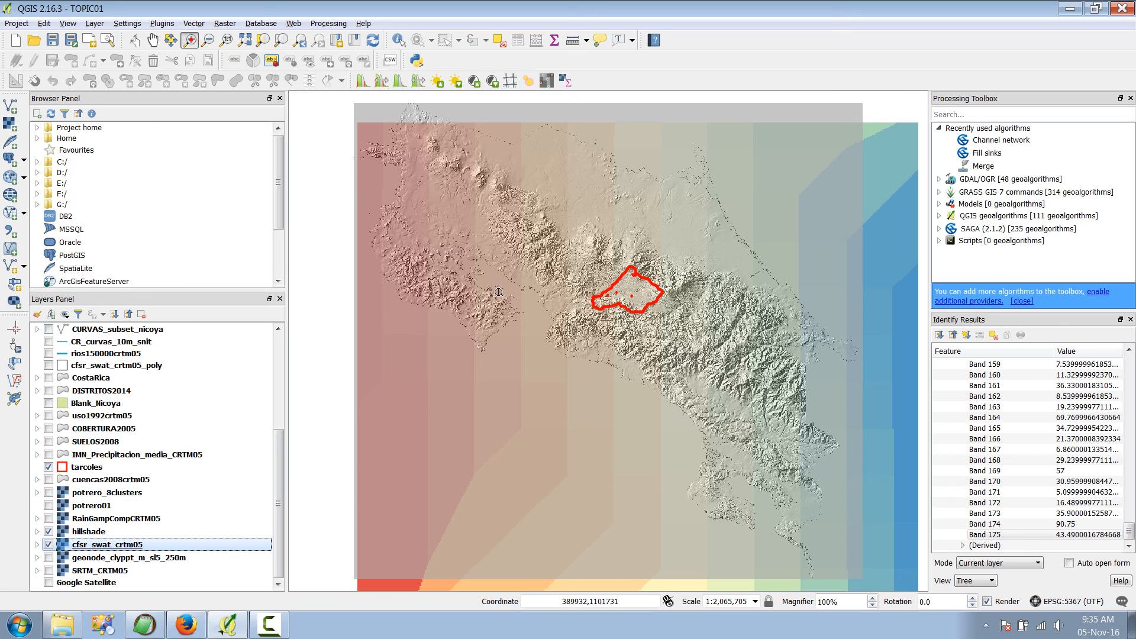
{"action": "left_click_drag", "start_coordinate": [538, 241], "coordinate": [795, 401]}
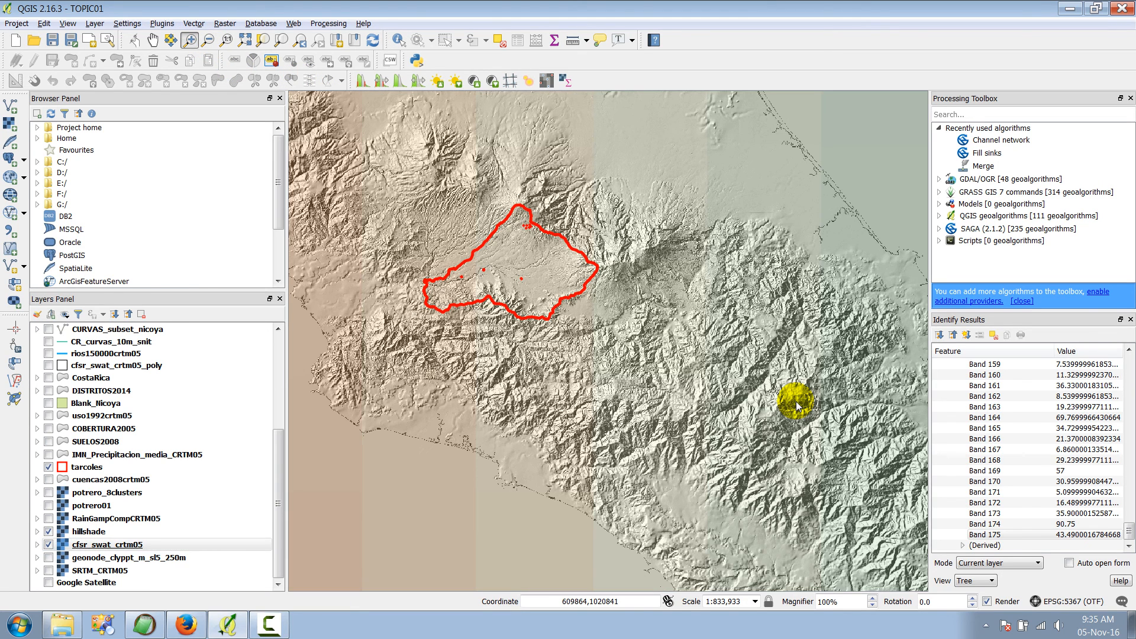
Step: Compare the cfsr_swat_crtm05 grid cells with and without the hillshade layer
{"action": "left_click", "coordinate": [87, 545]}
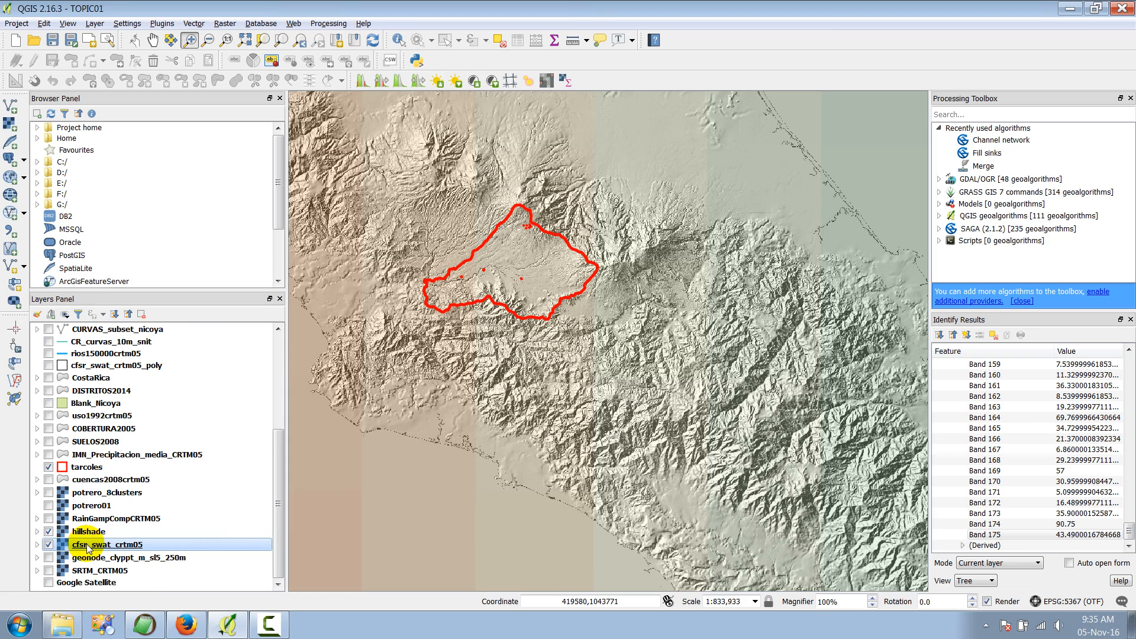
{"action": "left_click", "coordinate": [48, 532]}
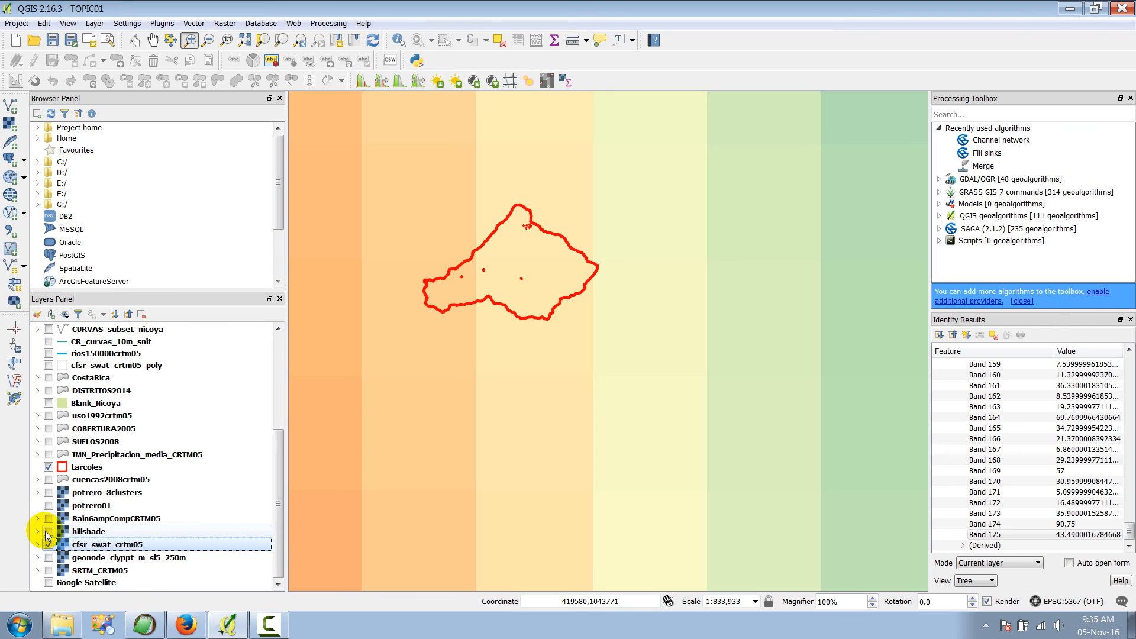
{"action": "left_click", "coordinate": [48, 532]}
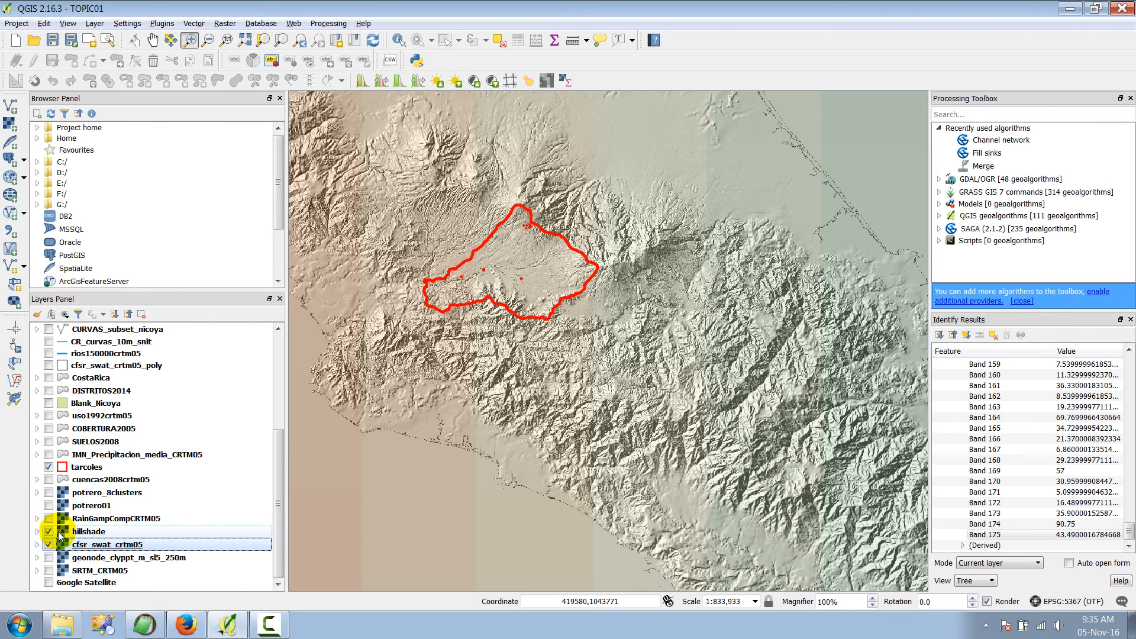
Step: Hide the cfsr_swat_crtm05 raster and briefly display SRTM_CRTM05 beneath the hillshade
{"action": "left_click", "coordinate": [49, 544]}
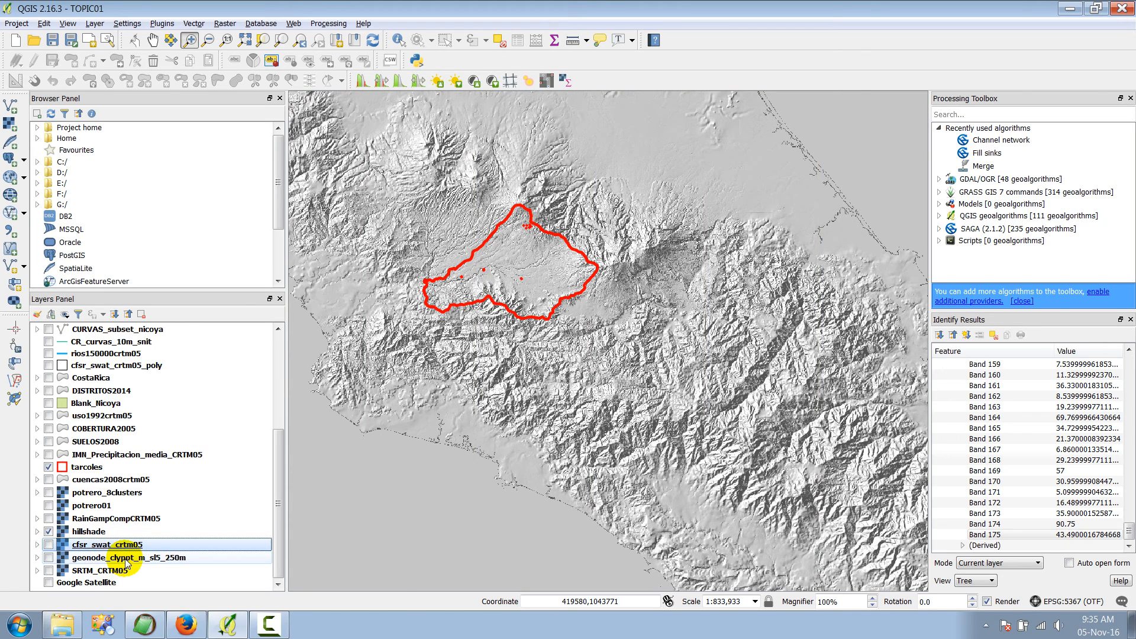
{"action": "left_click", "coordinate": [49, 571]}
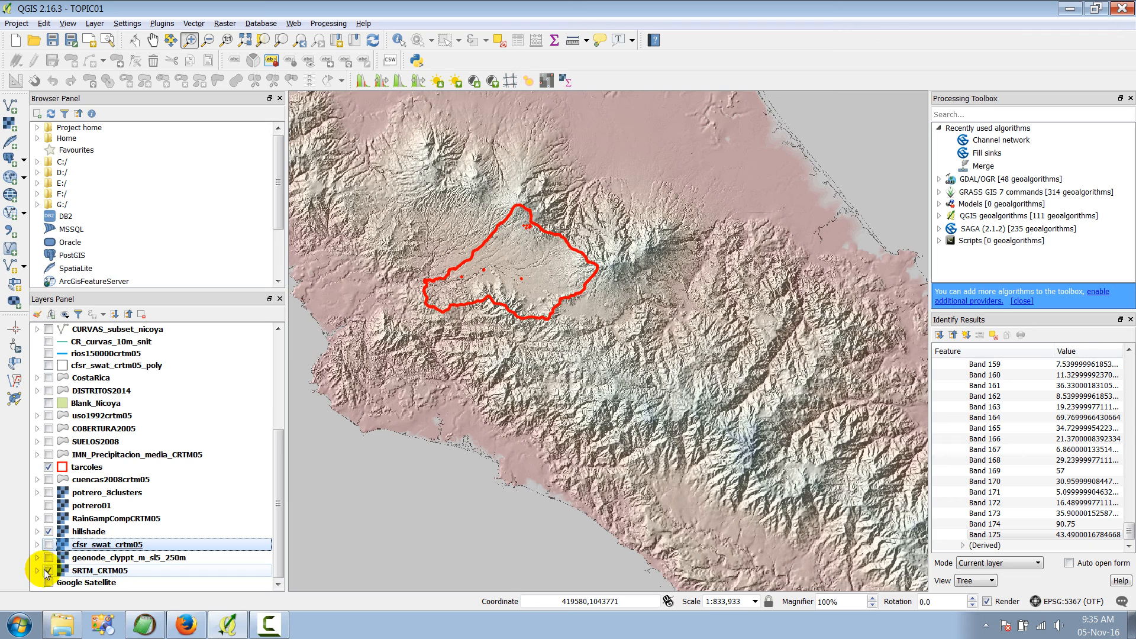
{"action": "left_click", "coordinate": [49, 571]}
Step: Show the geonode_clyppt_m_sl5_250m raster and frame its coverage over northwestern Costa Rica
{"action": "left_click", "coordinate": [50, 558]}
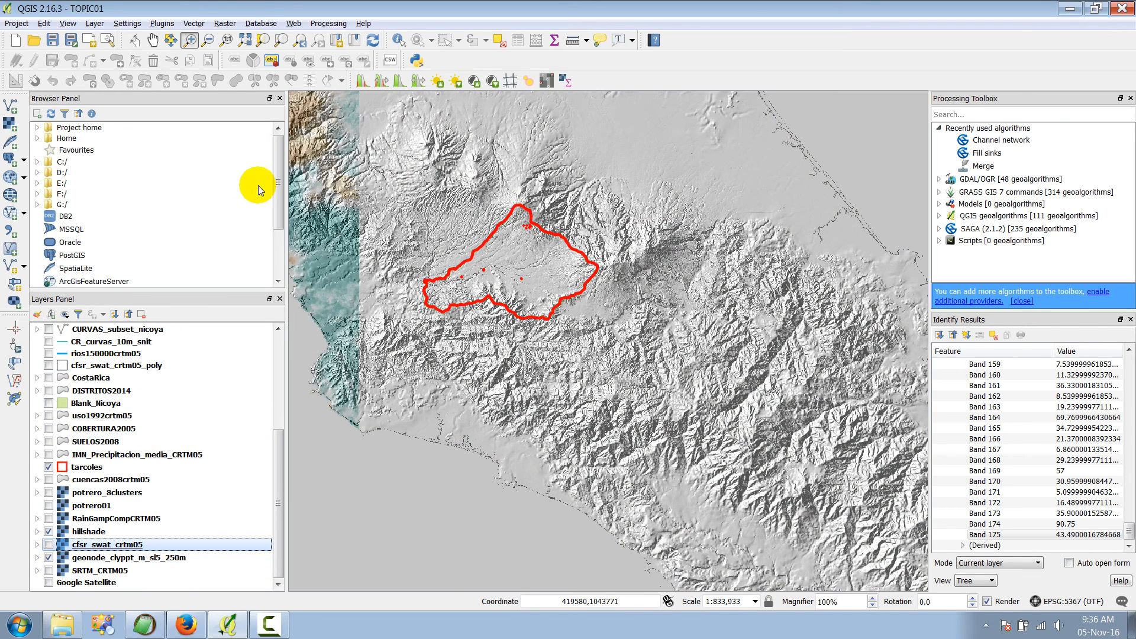
{"action": "left_click", "coordinate": [153, 40]}
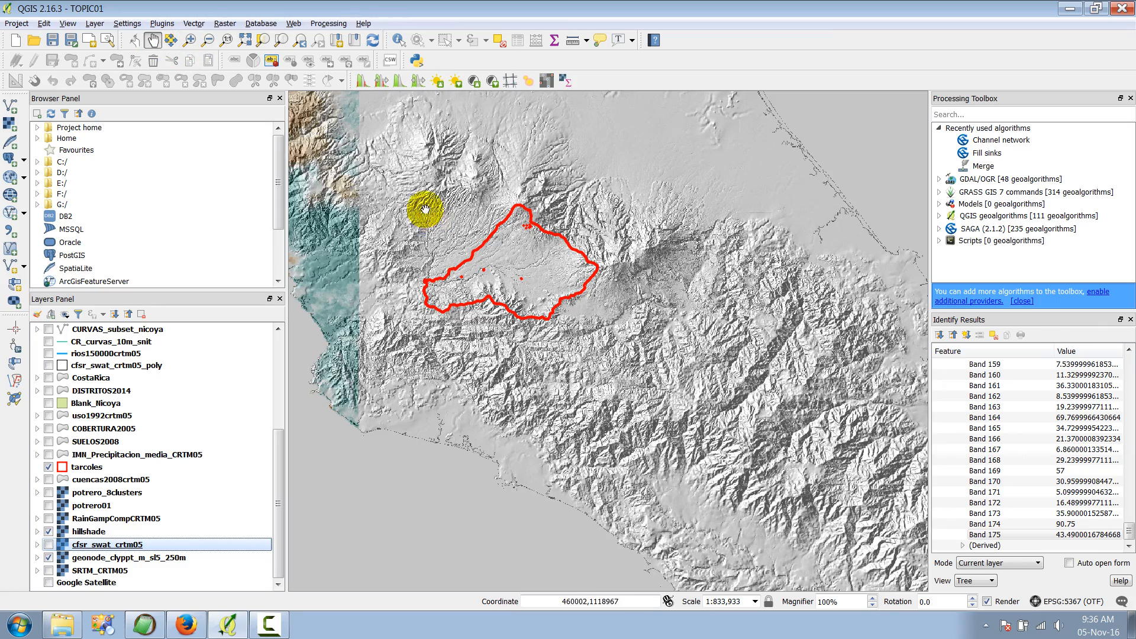
{"action": "left_click_drag", "start_coordinate": [426, 207], "coordinate": [732, 309]}
{"action": "left_click_drag", "start_coordinate": [647, 254], "coordinate": [725, 317]}
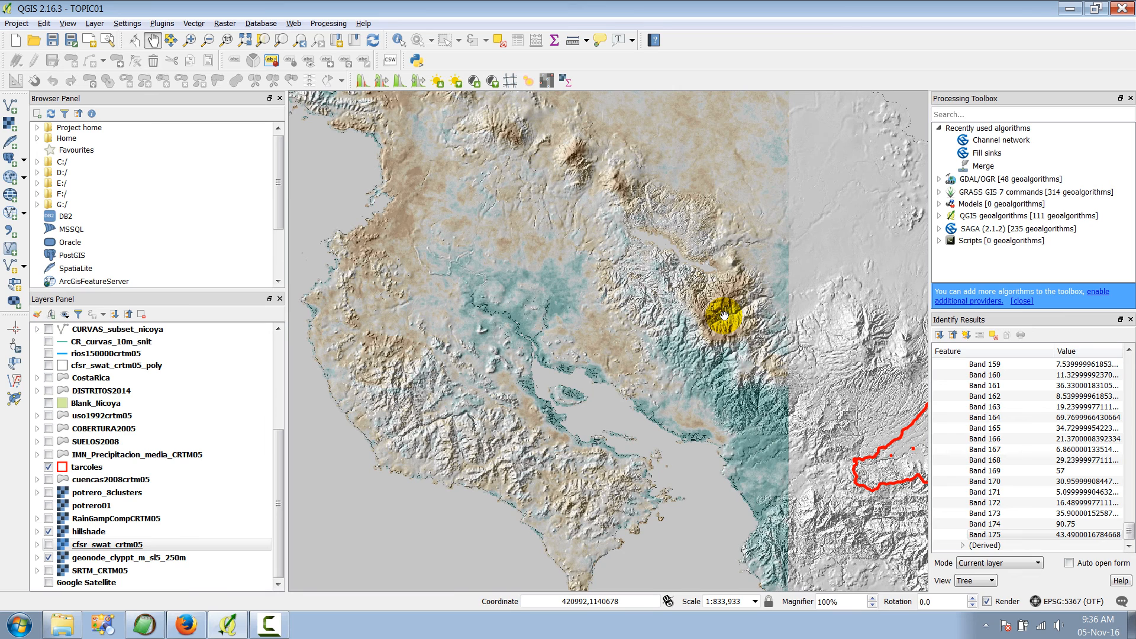
{"action": "scroll", "coordinate": [723, 315], "scroll_direction": "down", "scroll_amount": 1}
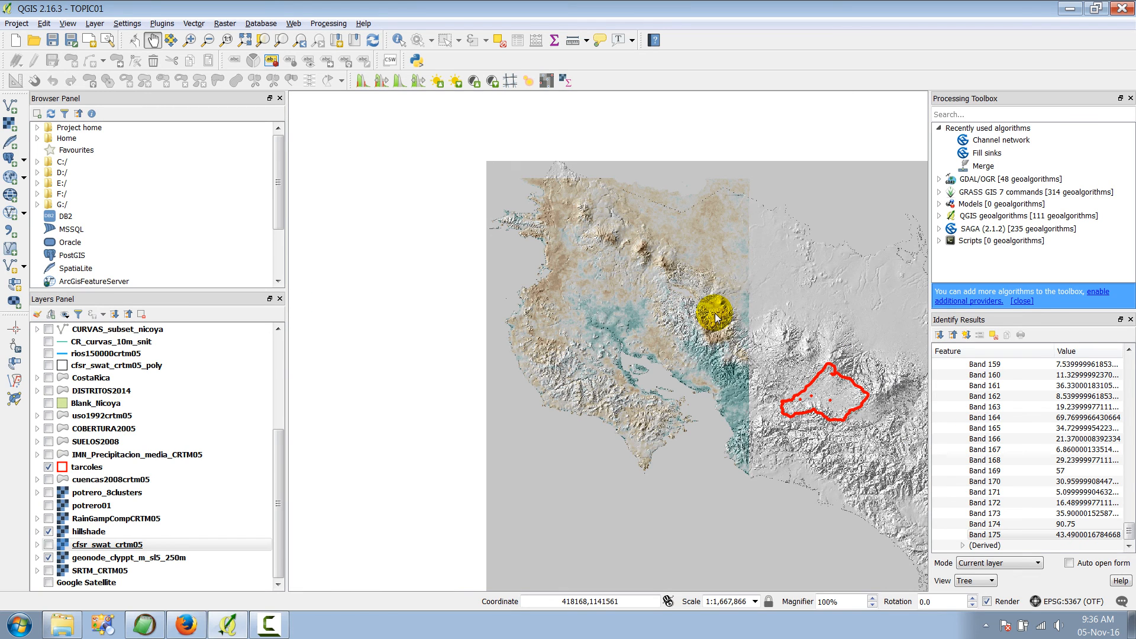
{"action": "left_click", "coordinate": [190, 41]}
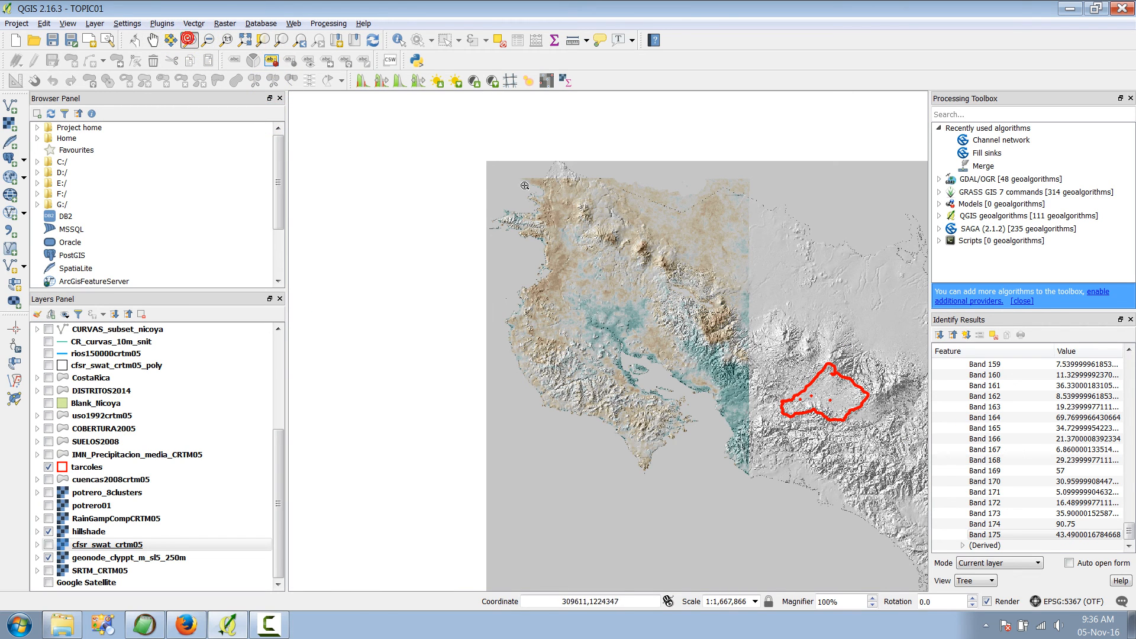
{"action": "left_click_drag", "start_coordinate": [466, 157], "coordinate": [788, 491]}
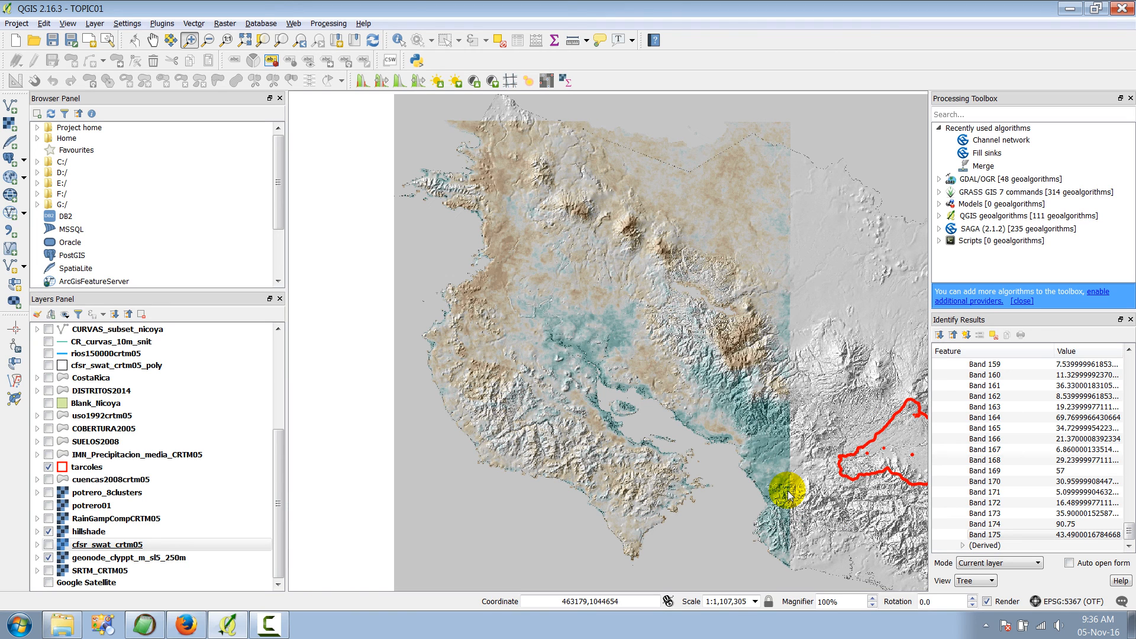
Step: Review the metadata abstract of the geonode_clyppt_m_sl5_250m layer, checking the soil property and its depth, and close the properties
{"action": "left_click", "coordinate": [142, 559]}
{"action": "right_click", "coordinate": [142, 561]}
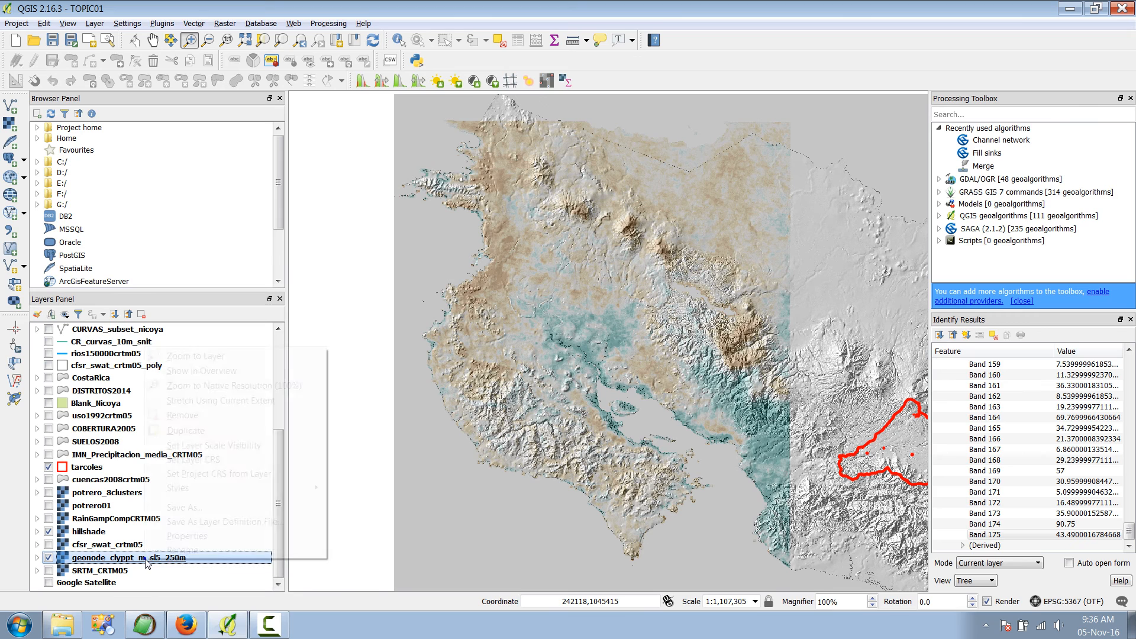
{"action": "left_click", "coordinate": [235, 539]}
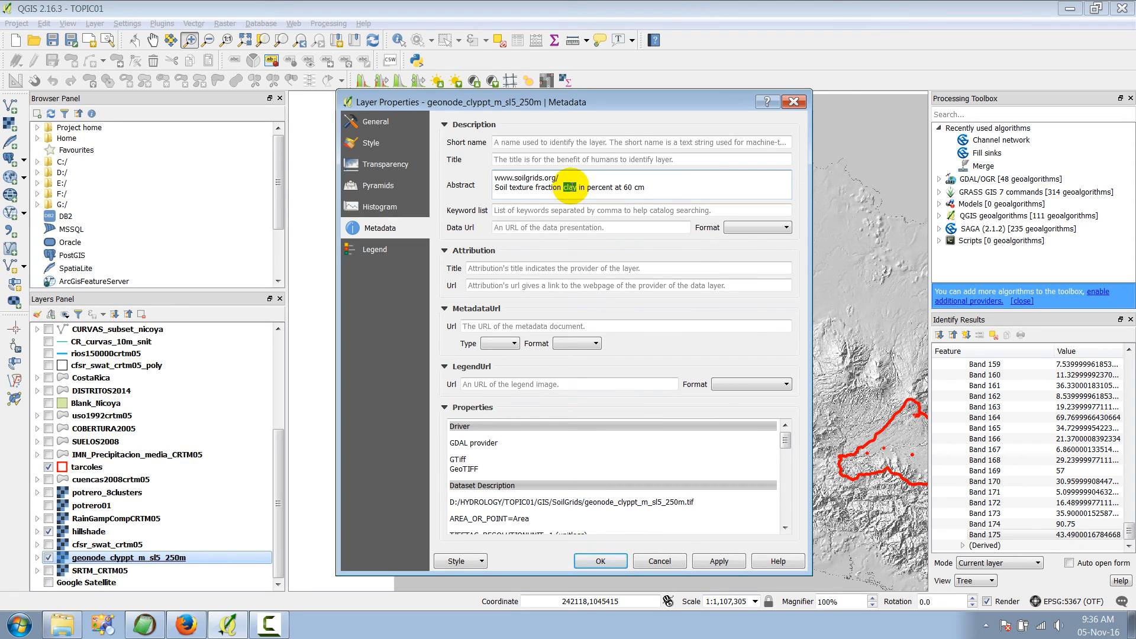
{"action": "double_click", "coordinate": [628, 187]}
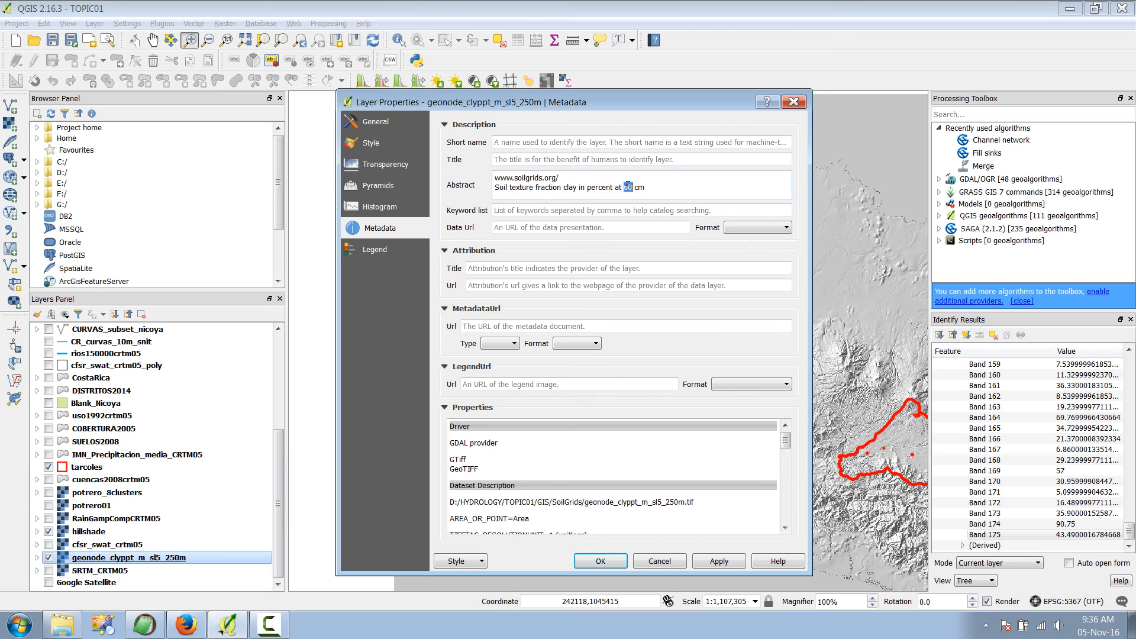
{"action": "left_click", "coordinate": [793, 102]}
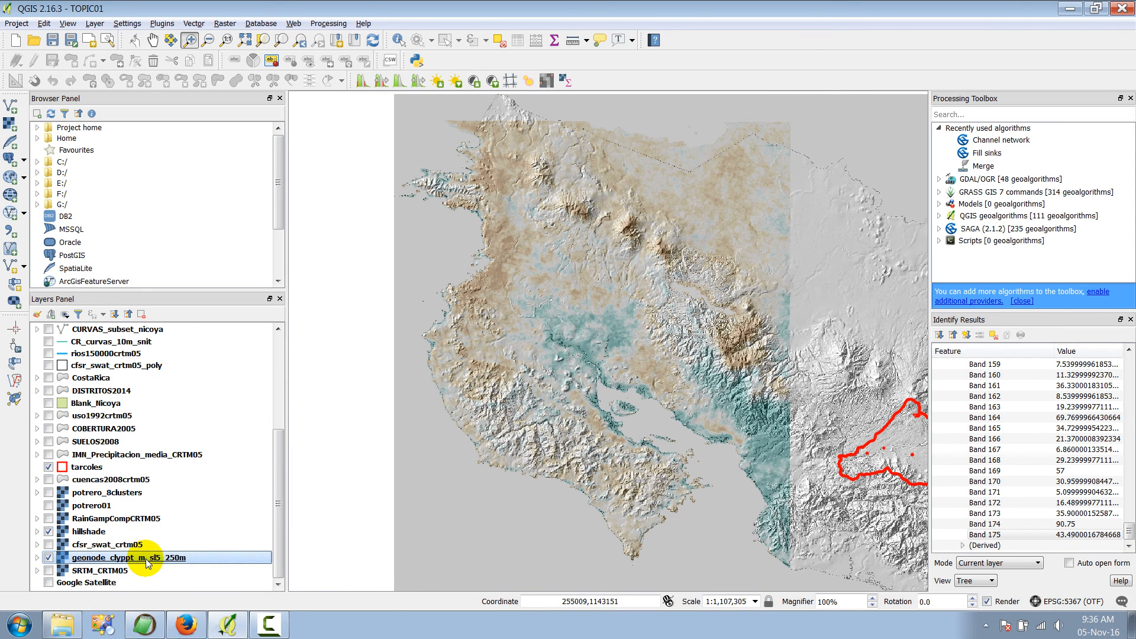
Step: Check the geonode_clyppt_m_sl5_250m legend and identify the raster's clay values at two points, one north and one south of the gulf
{"action": "left_click", "coordinate": [399, 40]}
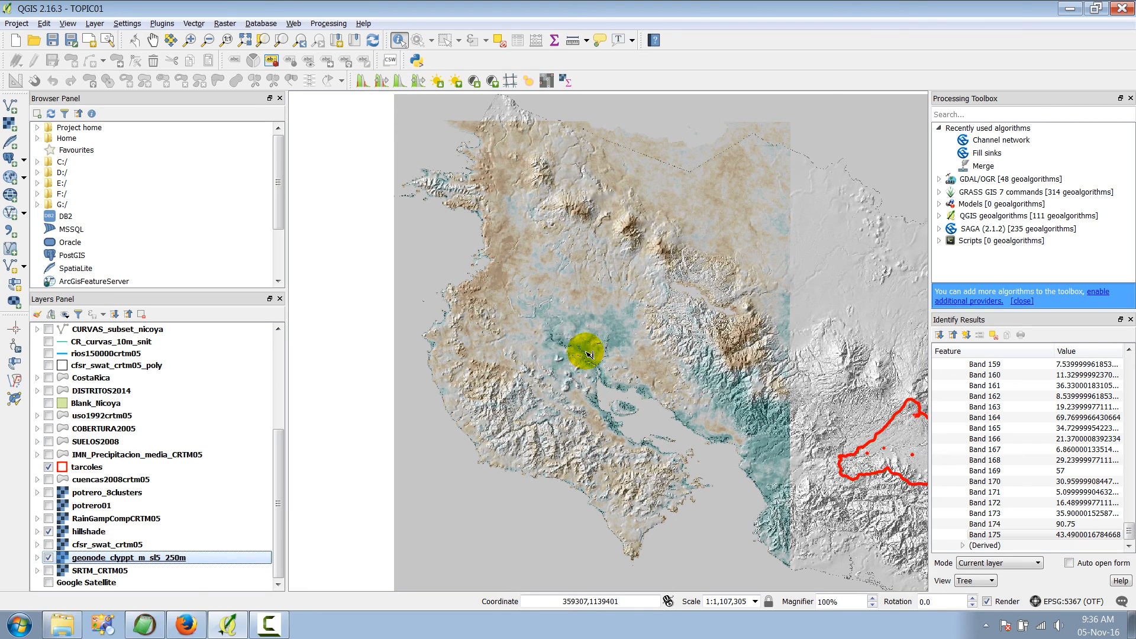
{"action": "left_click", "coordinate": [37, 557]}
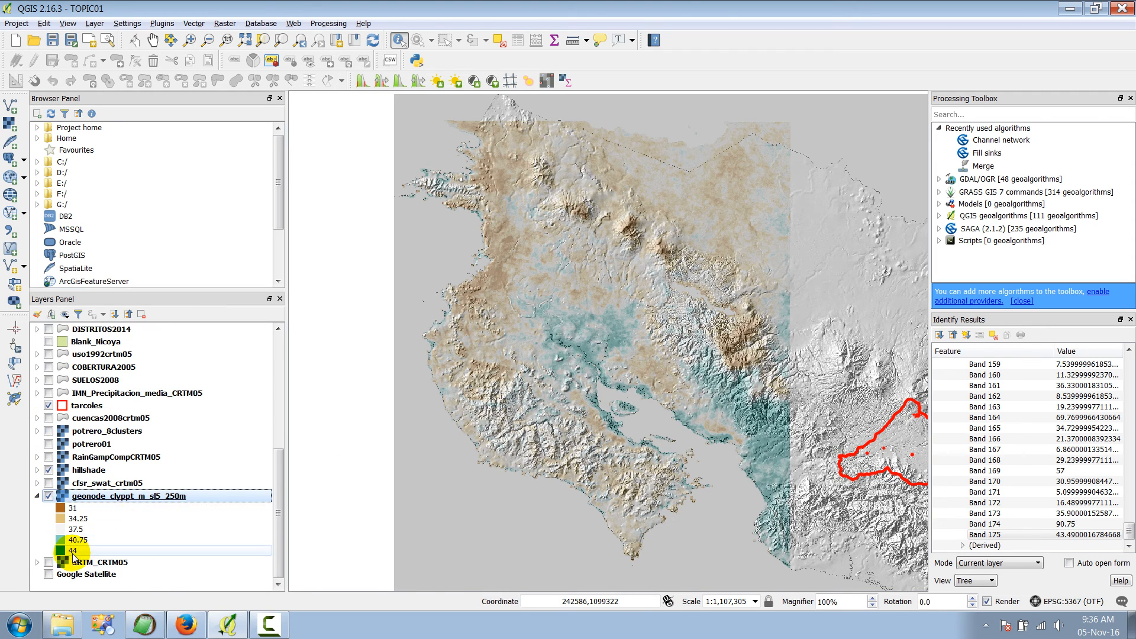
{"action": "left_click", "coordinate": [619, 344]}
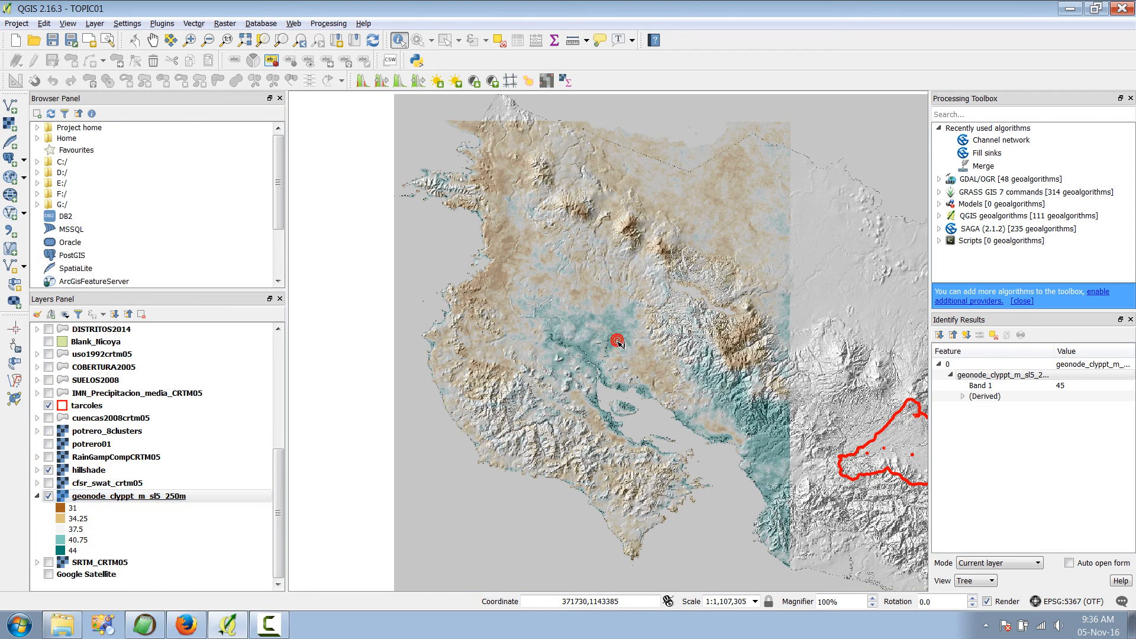
{"action": "left_click", "coordinate": [600, 430]}
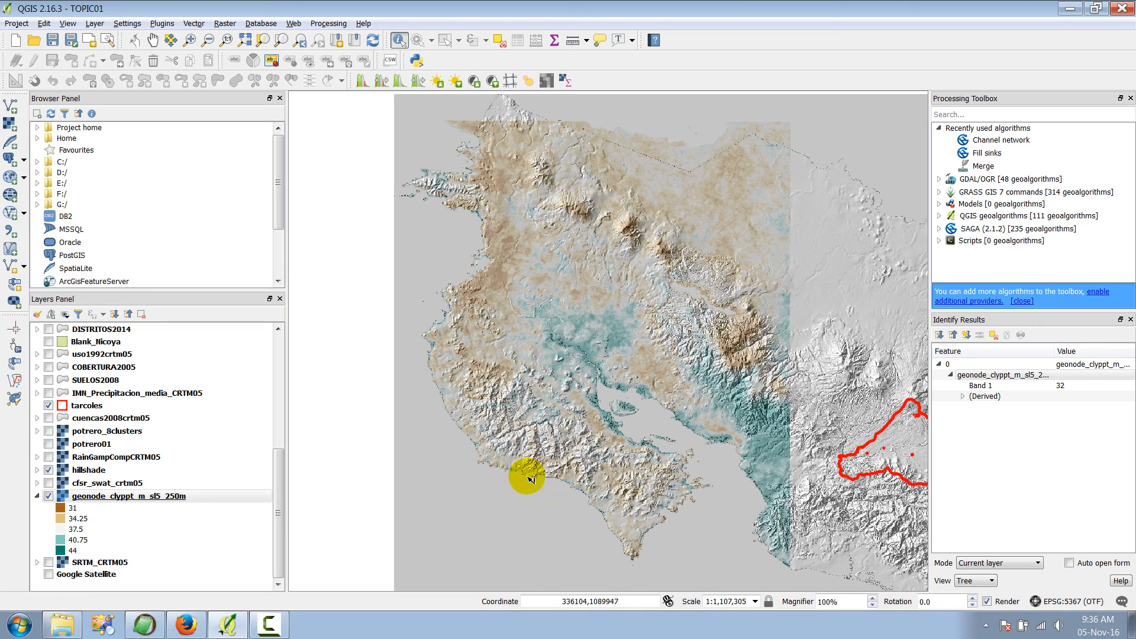
{"action": "left_click", "coordinate": [37, 498]}
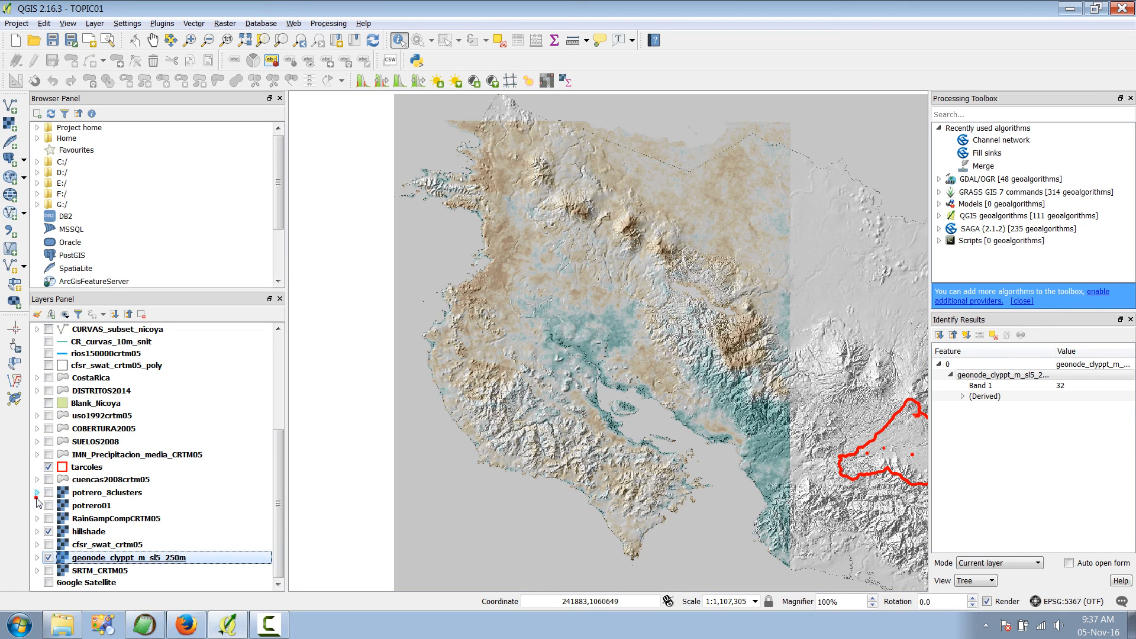
{"action": "left_click", "coordinate": [109, 559]}
{"action": "right_click", "coordinate": [108, 559]}
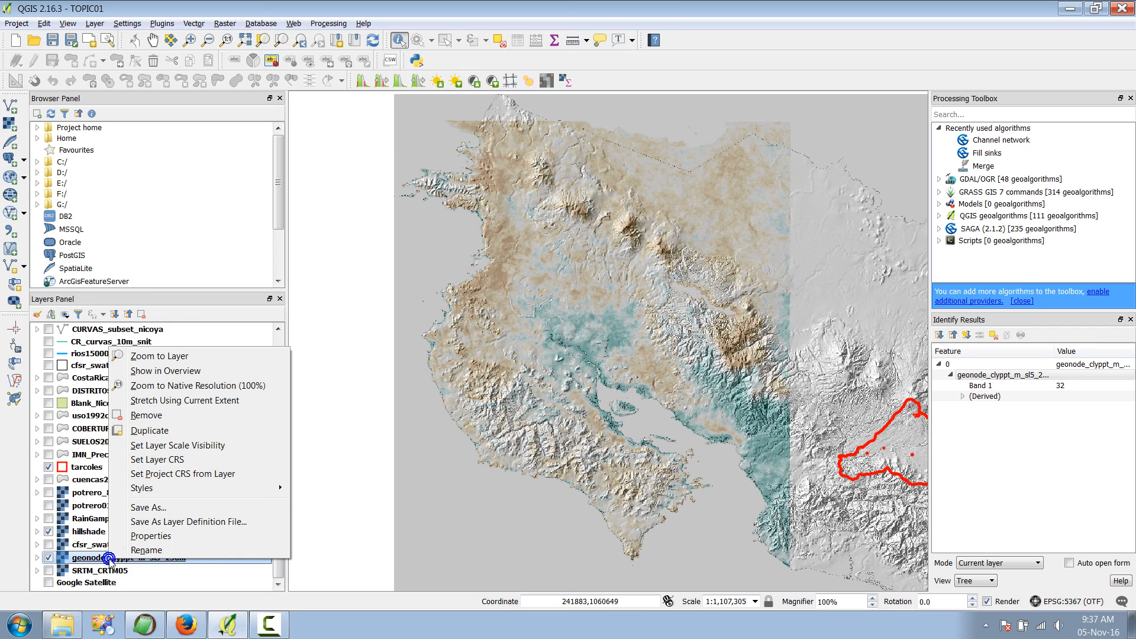
{"action": "left_click", "coordinate": [109, 559]}
Step: Switch to the SoilGrids site in Firefox and frame its soil class map on northwestern Costa Rica
{"action": "left_click", "coordinate": [191, 630]}
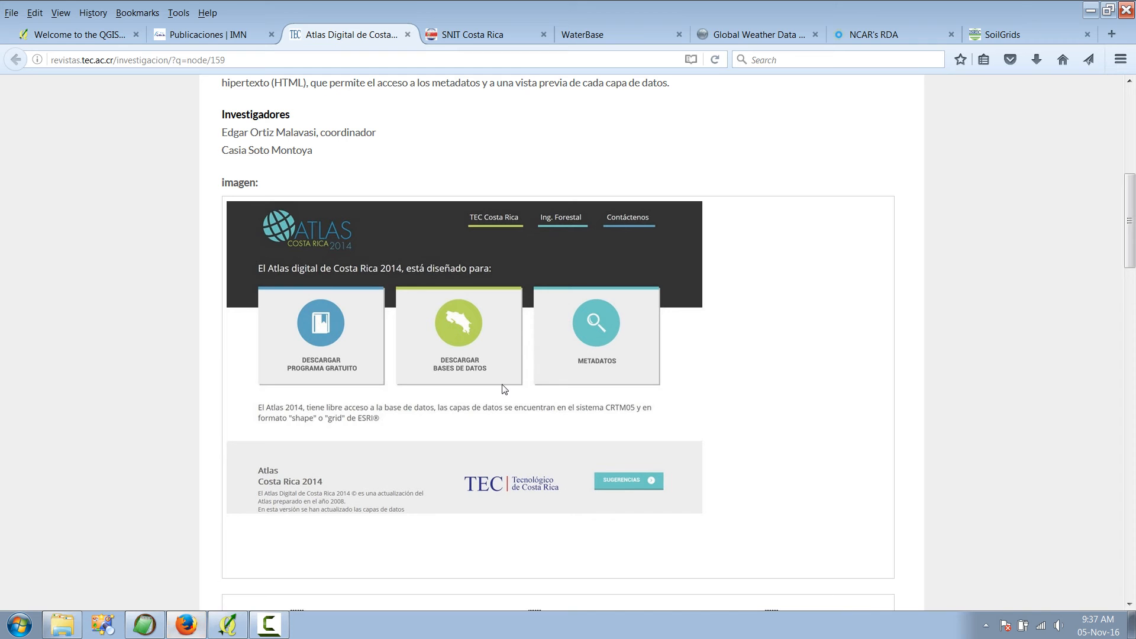
{"action": "left_click", "coordinate": [1022, 35]}
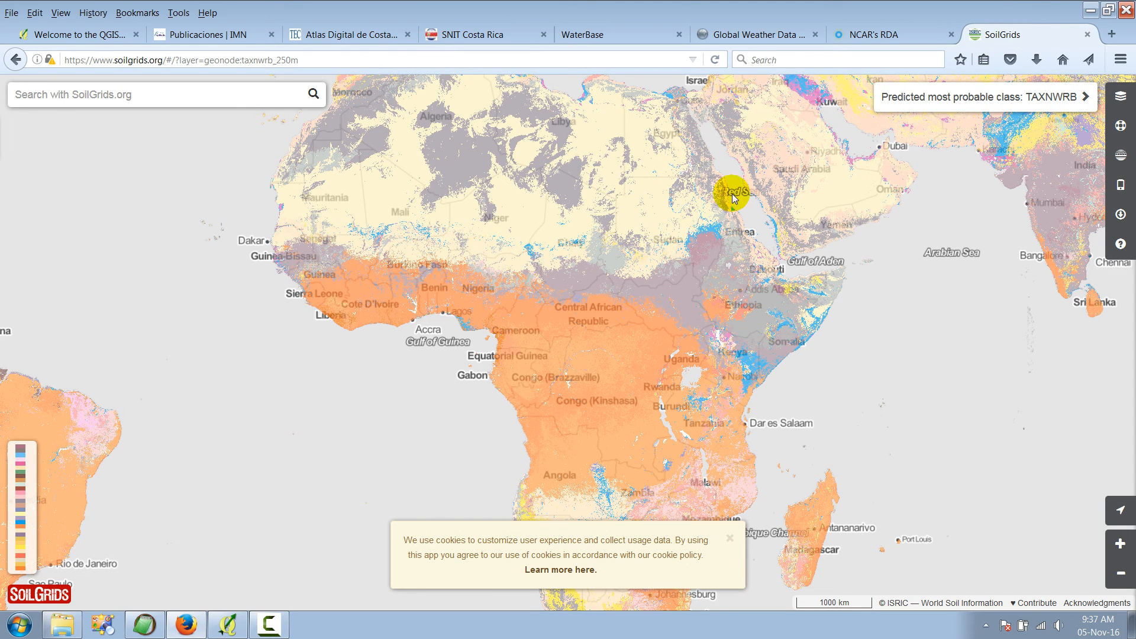
{"action": "left_click_drag", "start_coordinate": [588, 276], "coordinate": [821, 266]}
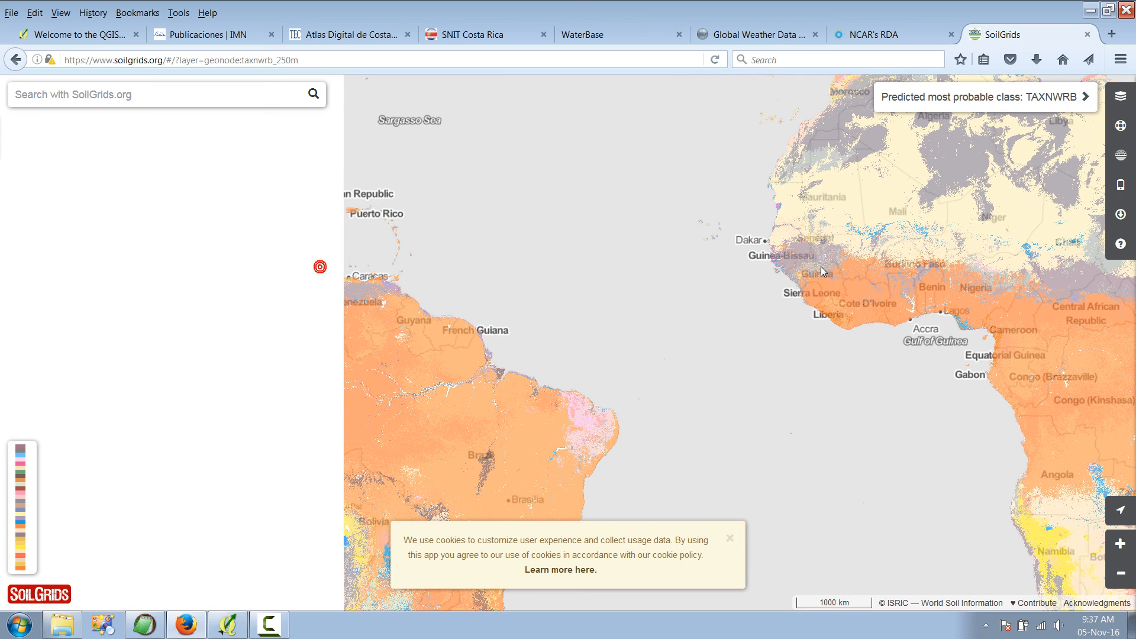
{"action": "left_click_drag", "start_coordinate": [407, 331], "coordinate": [827, 348]}
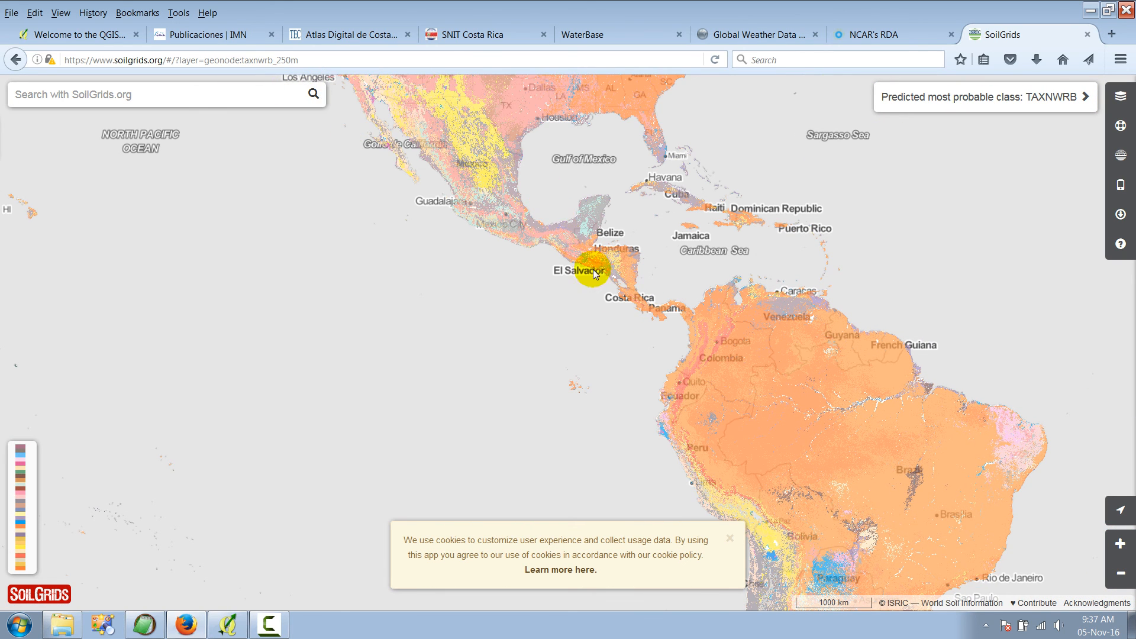
{"action": "scroll", "coordinate": [630, 298], "scroll_direction": "up", "scroll_amount": 3}
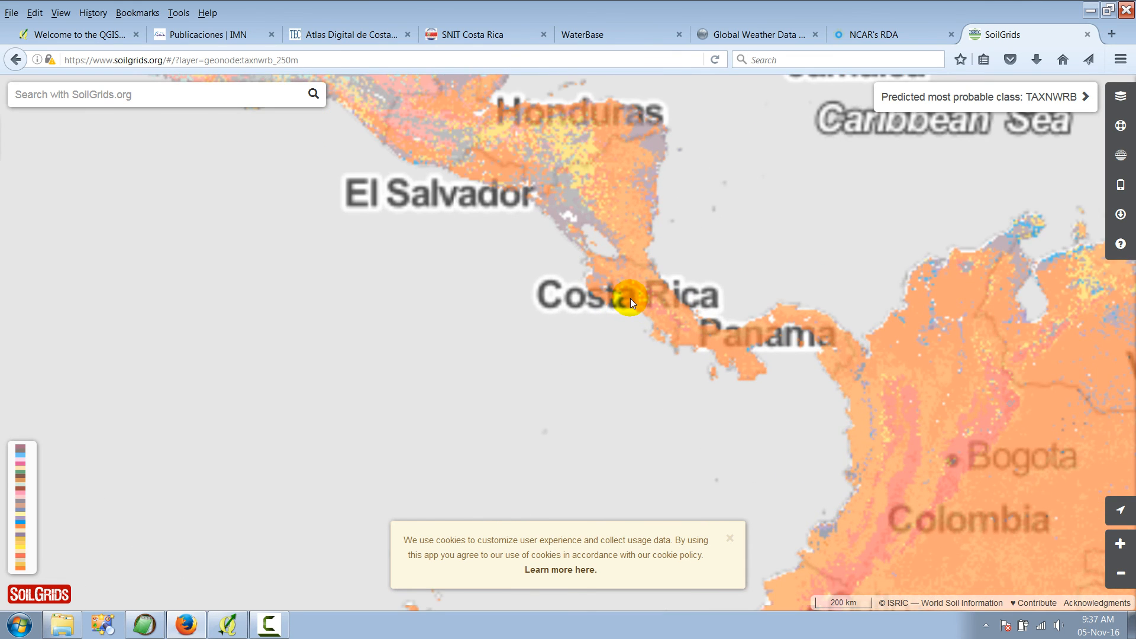
{"action": "left_click_drag", "start_coordinate": [579, 253], "coordinate": [655, 318]}
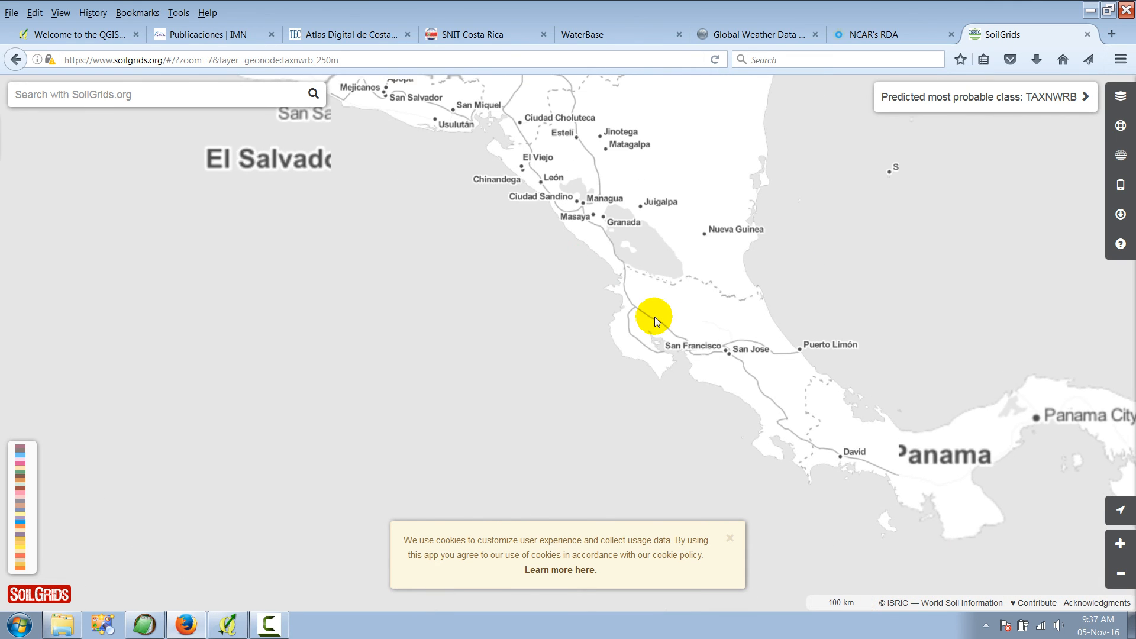
{"action": "scroll", "coordinate": [654, 317], "scroll_direction": "up", "scroll_amount": 1}
{"action": "scroll", "coordinate": [655, 317], "scroll_direction": "up", "scroll_amount": 1}
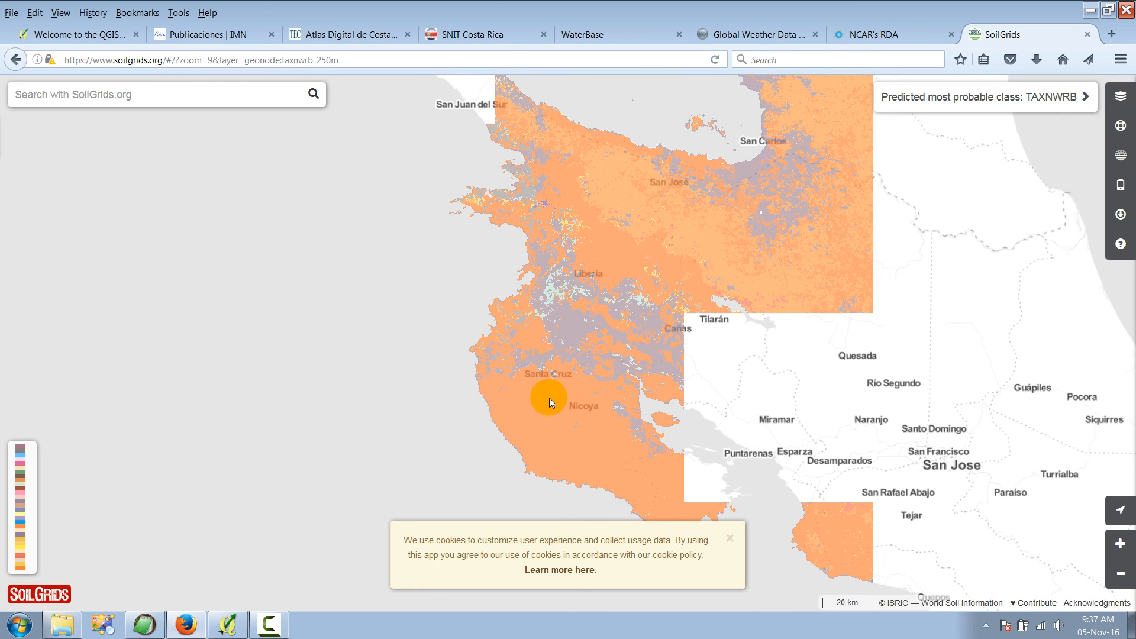
Step: Query a map point just southwest of Santa Cruz and read its predicted USDA and World Reference Base soil classes
{"action": "left_click", "coordinate": [549, 401]}
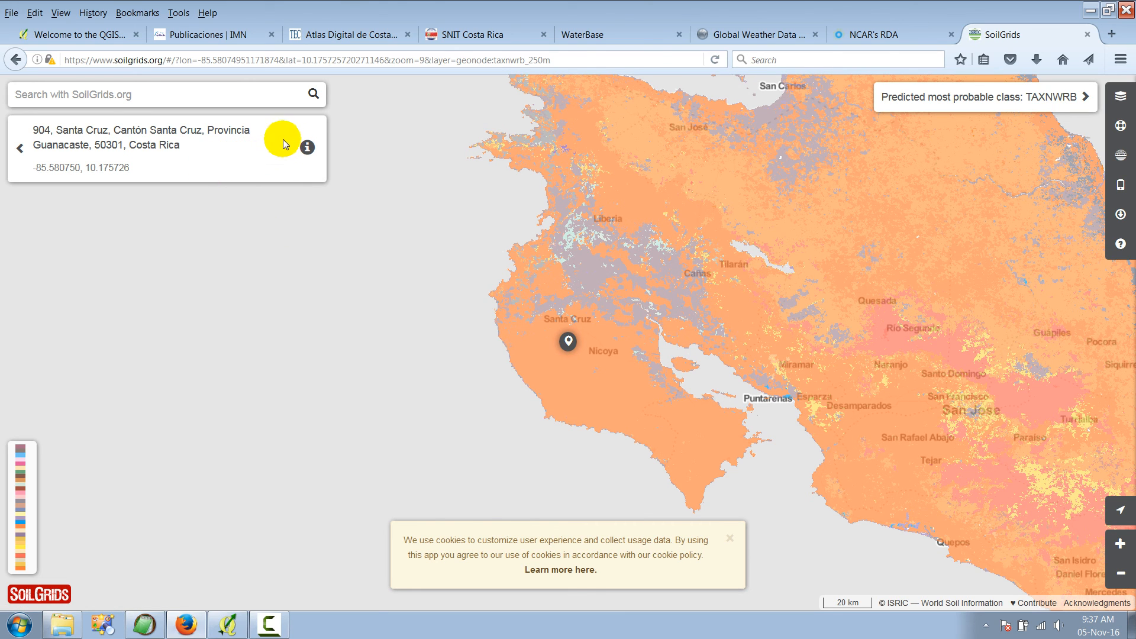
{"action": "left_click", "coordinate": [307, 147]}
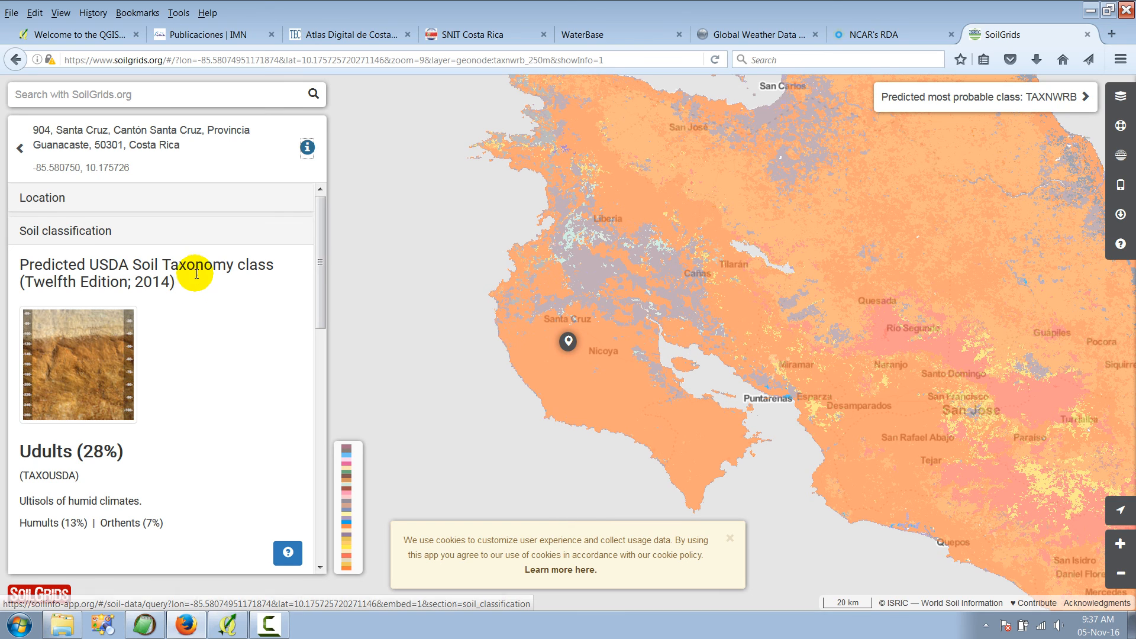
{"action": "scroll", "coordinate": [174, 338], "scroll_direction": "down", "scroll_amount": 5}
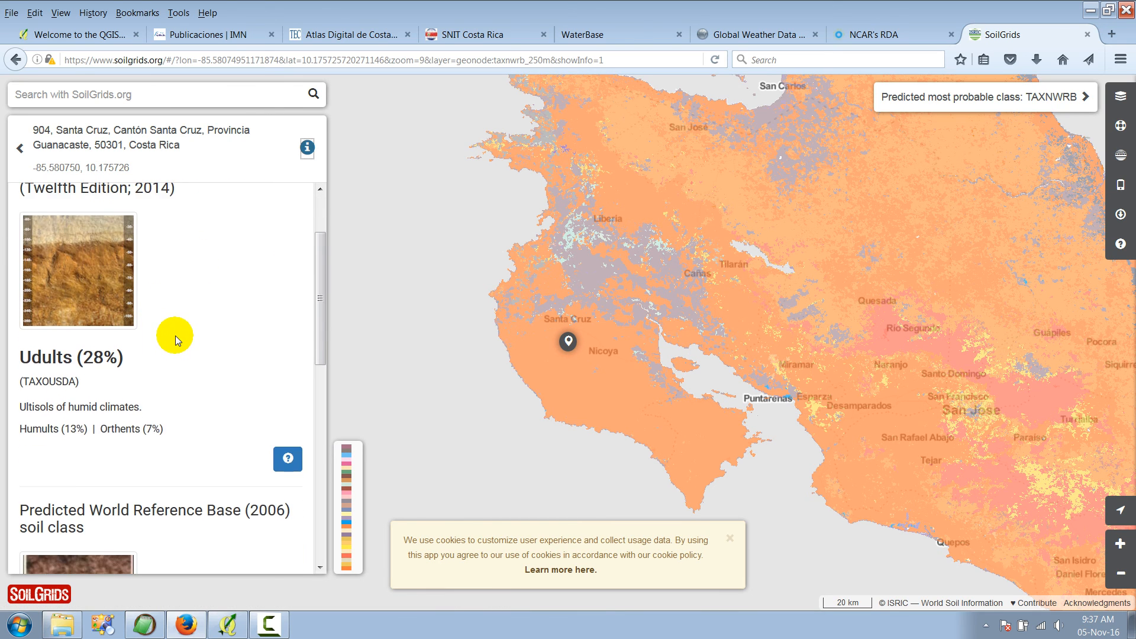
{"action": "scroll", "coordinate": [23, 319], "scroll_direction": "down", "scroll_amount": 10}
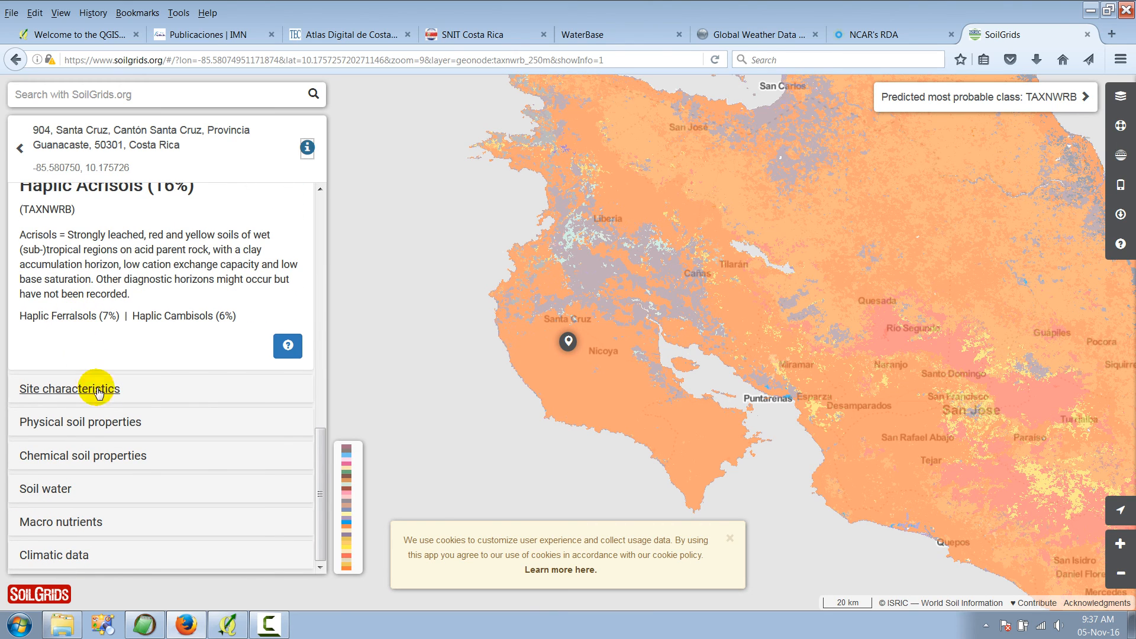
Step: Examine the point's physical soil property graphs, including bulk density and the clay, silt and sand fractions
{"action": "left_click", "coordinate": [91, 424]}
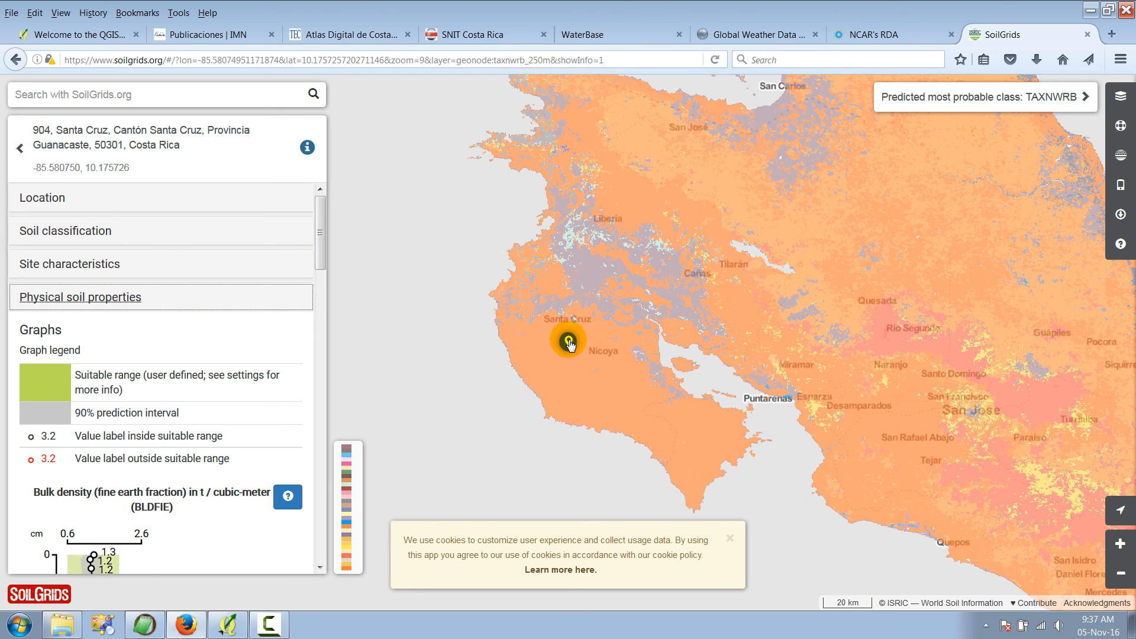
{"action": "scroll", "coordinate": [244, 374], "scroll_direction": "down", "scroll_amount": 5}
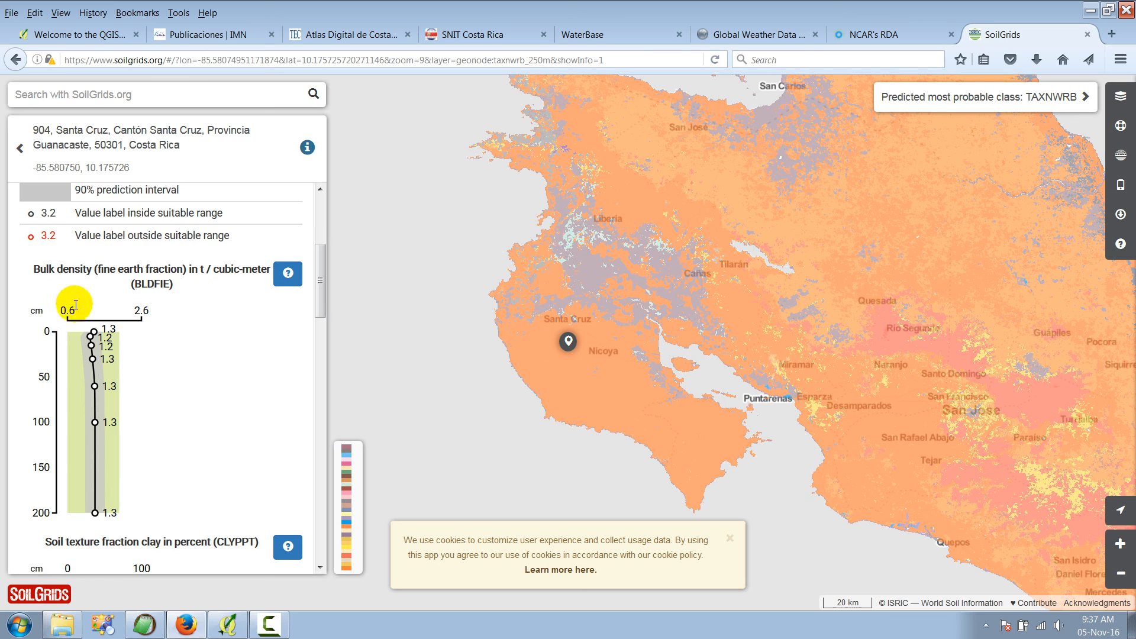
{"action": "scroll", "coordinate": [152, 295], "scroll_direction": "down", "scroll_amount": 3}
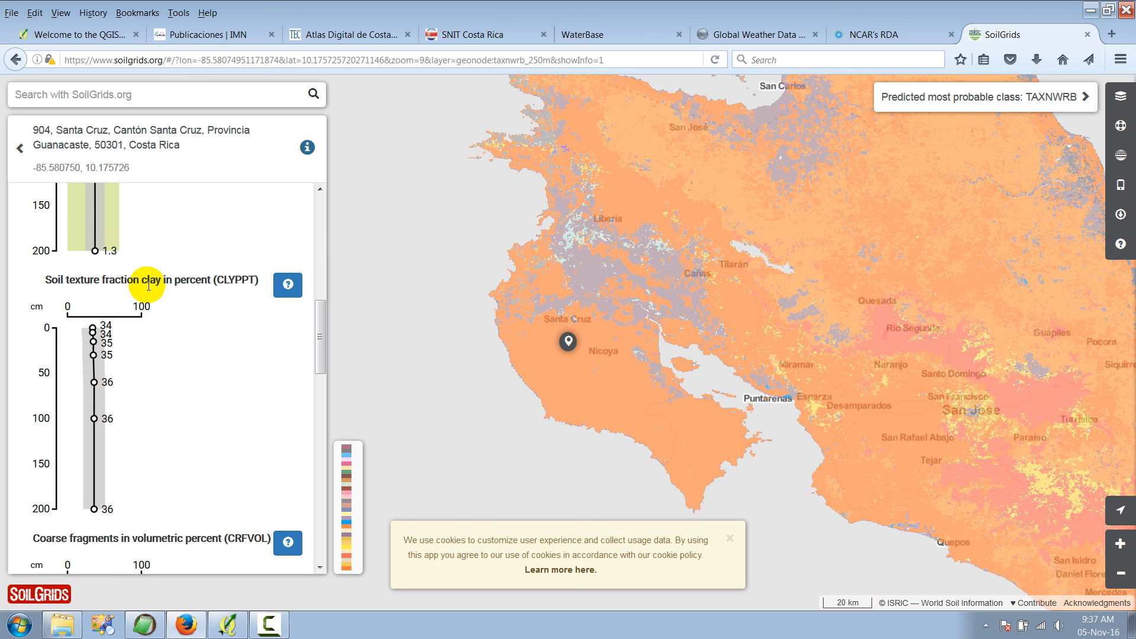
{"action": "scroll", "coordinate": [156, 286], "scroll_direction": "down", "scroll_amount": 8}
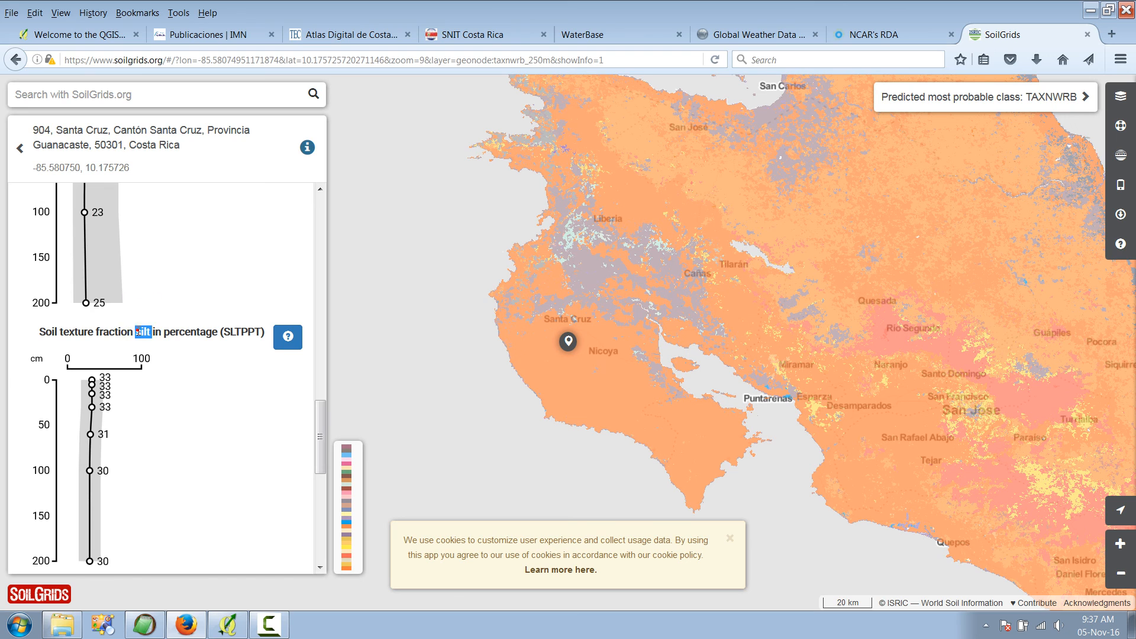
{"action": "scroll", "coordinate": [142, 330], "scroll_direction": "down", "scroll_amount": 4}
{"action": "double_click", "coordinate": [141, 369]}
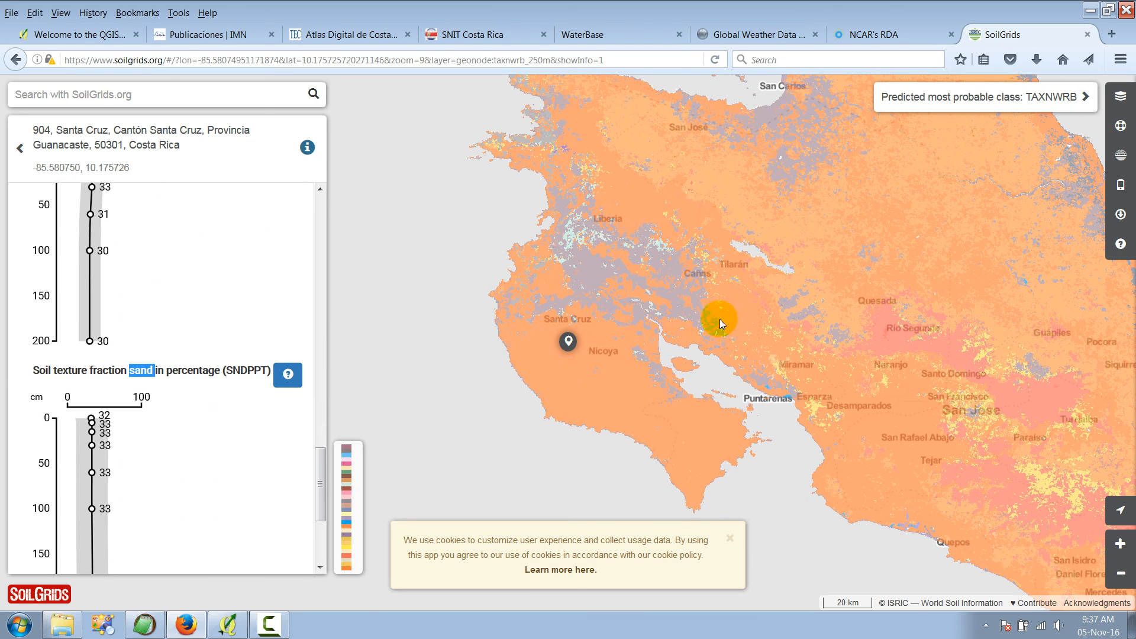
Step: View the SoilGrids layer options and data download settings, and list the coverage layers offered for download
{"action": "left_click", "coordinate": [1121, 96]}
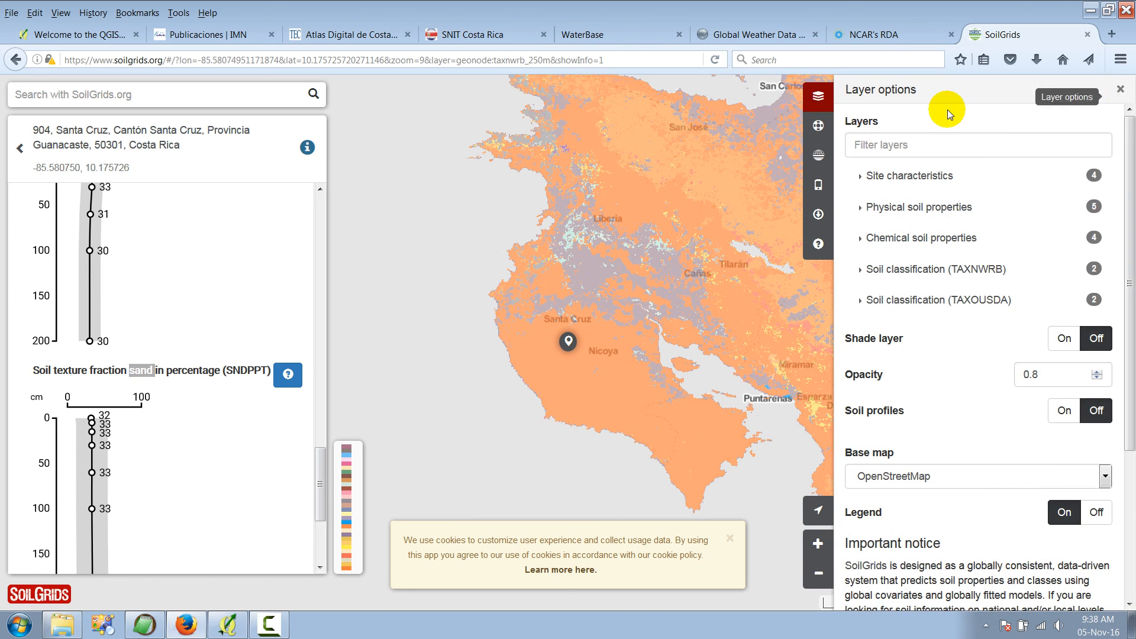
{"action": "left_click", "coordinate": [830, 223]}
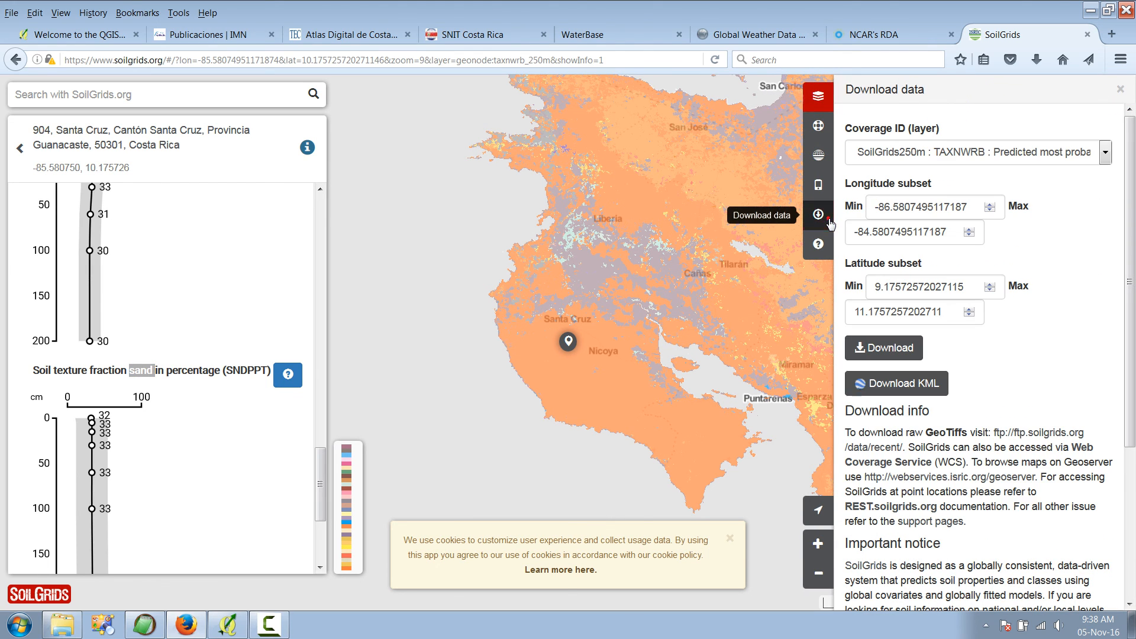
{"action": "left_click", "coordinate": [1106, 153]}
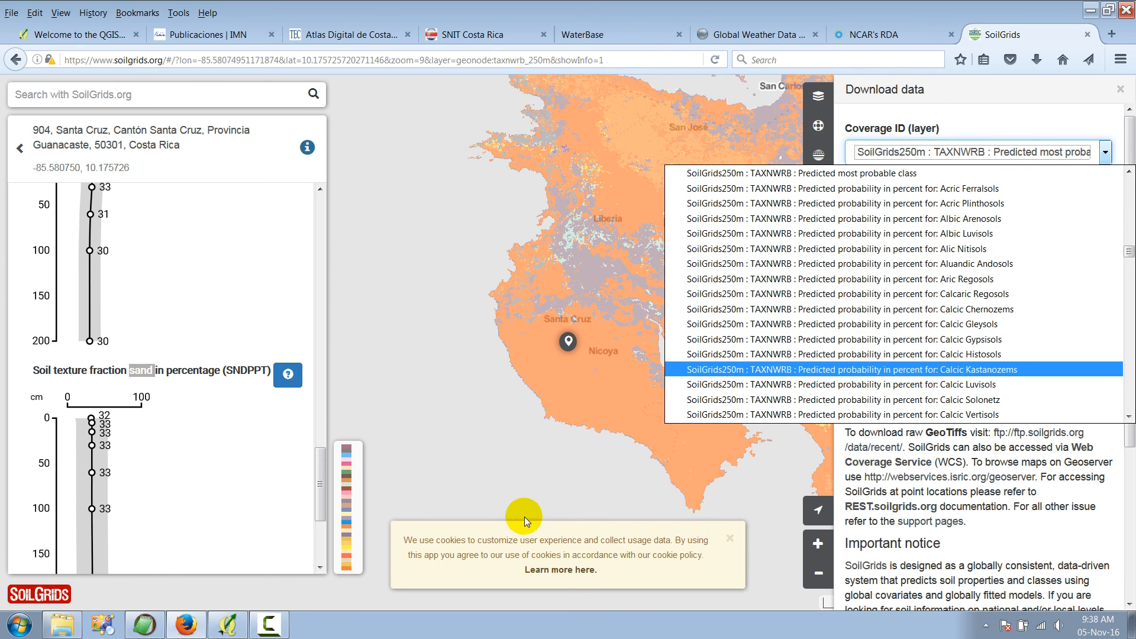
Step: Switch back to QGIS and recheck the metadata of the geonode_clyppt_m_sl5_250m layer
{"action": "left_click", "coordinate": [230, 623]}
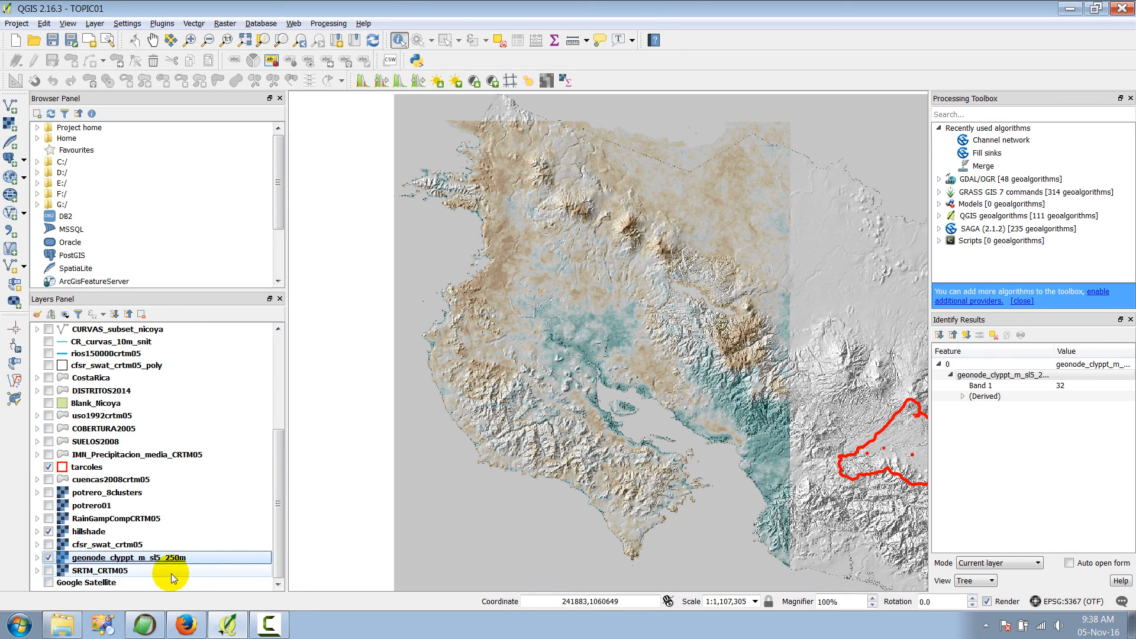
{"action": "right_click", "coordinate": [178, 557]}
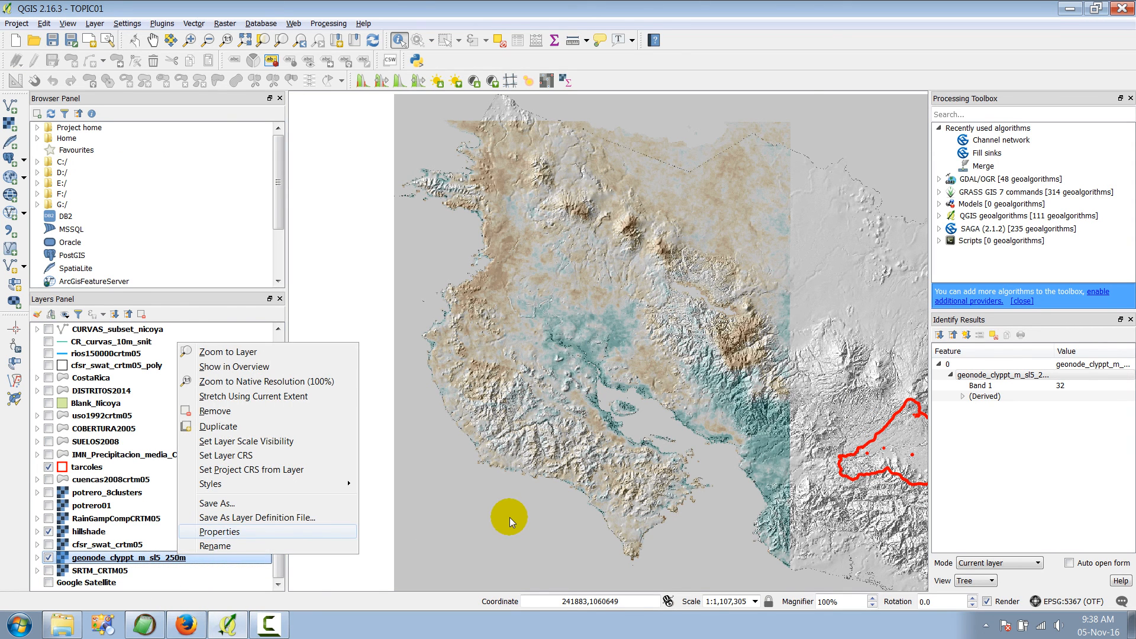
{"action": "key", "text": "Return"}
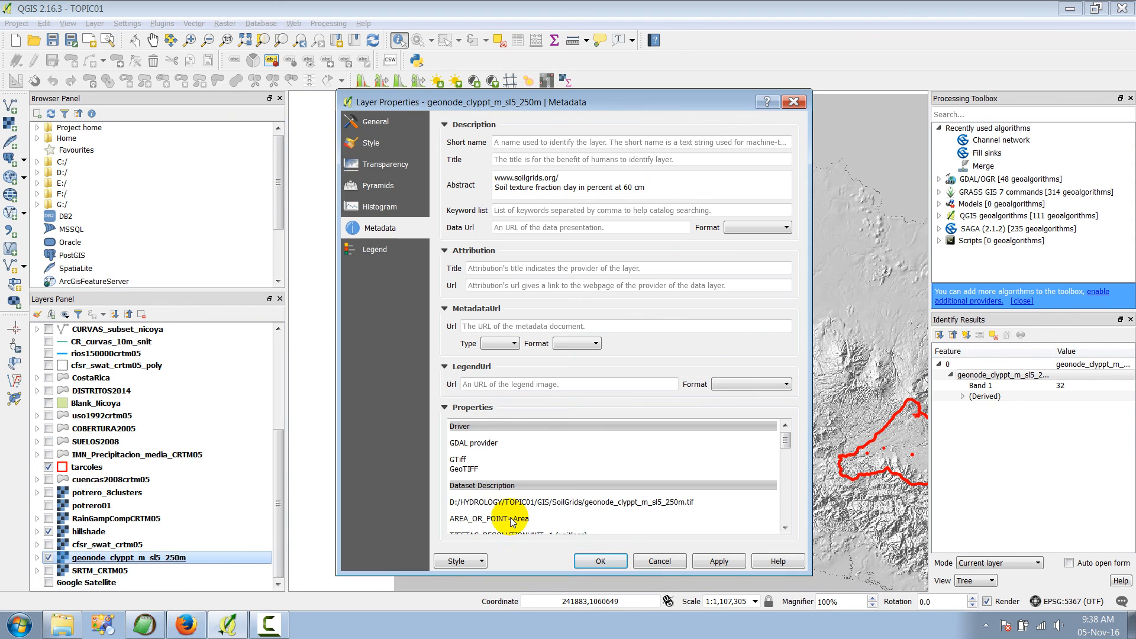
{"action": "left_click", "coordinate": [689, 509]}
{"action": "left_click", "coordinate": [795, 101]}
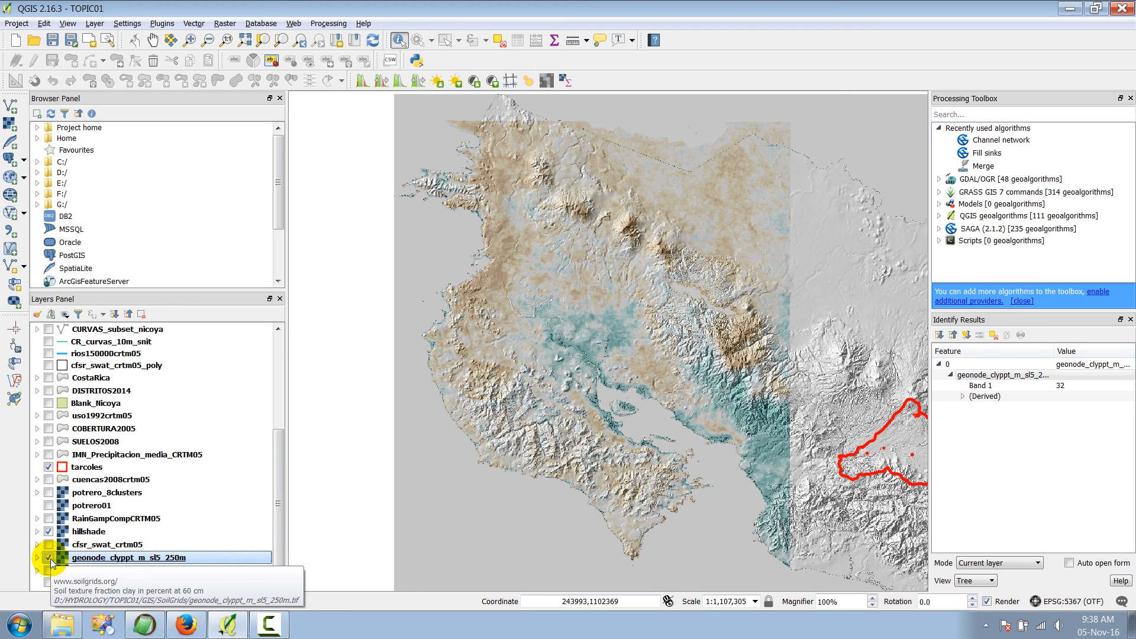
Step: Hide the hillshade and tarcoles layers to leave only the geonode_clyppt_m_sl5_250m raster displayed
{"action": "left_click", "coordinate": [48, 533]}
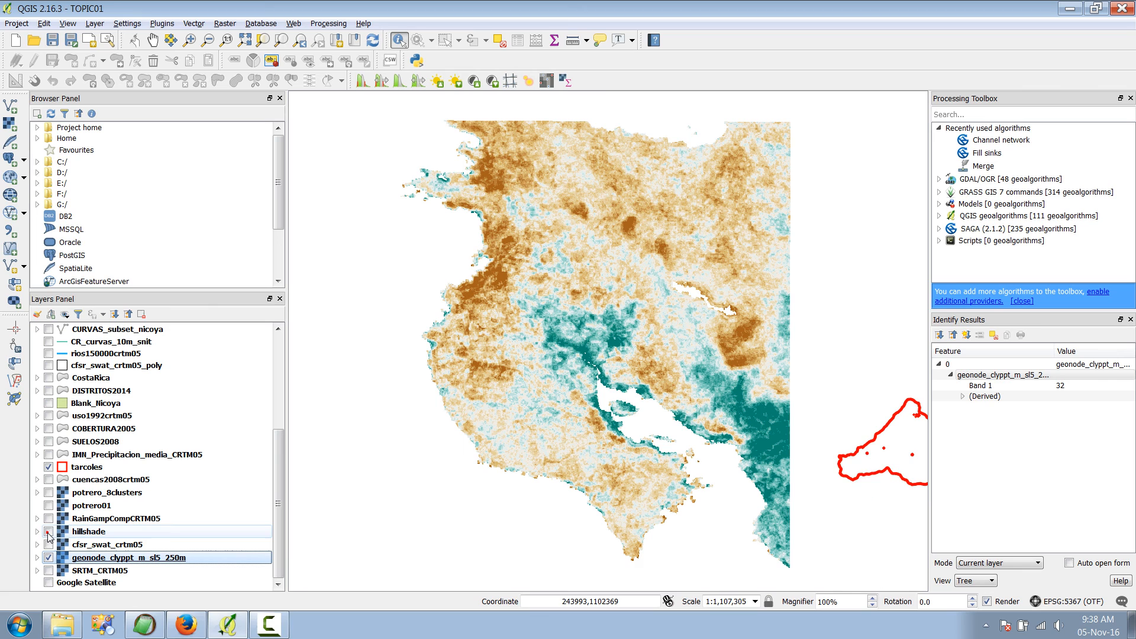
{"action": "left_click", "coordinate": [49, 467]}
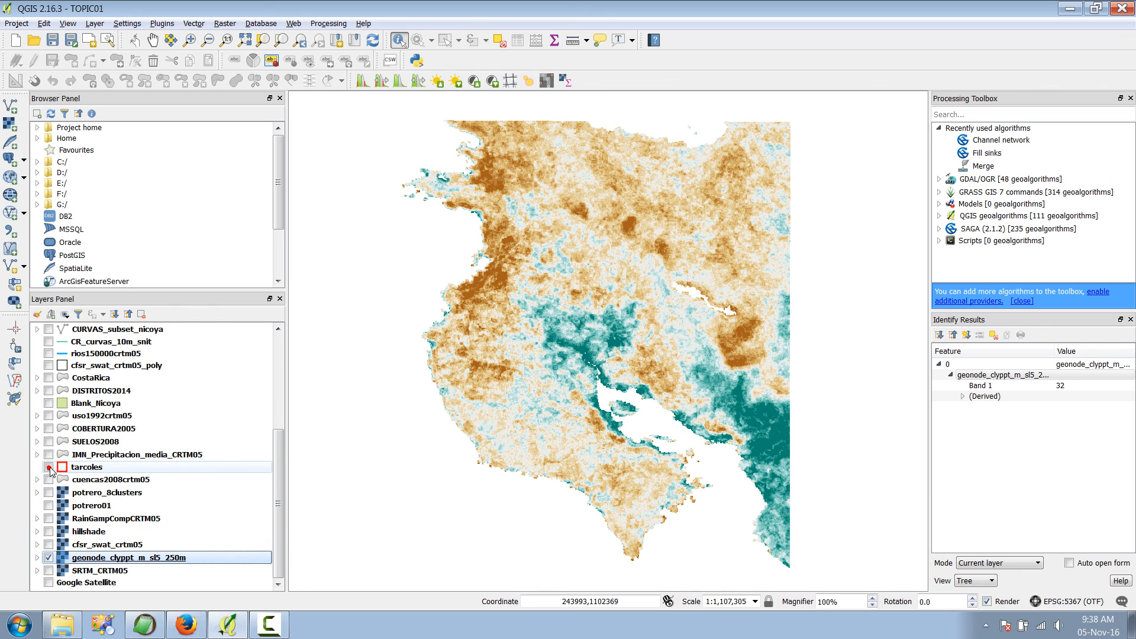
Step: Show the Blank_Nicoya rectangle over the hillshade layer, with the geonode_clyppt_m_sl5_250m raster hidden
{"action": "left_click", "coordinate": [49, 403]}
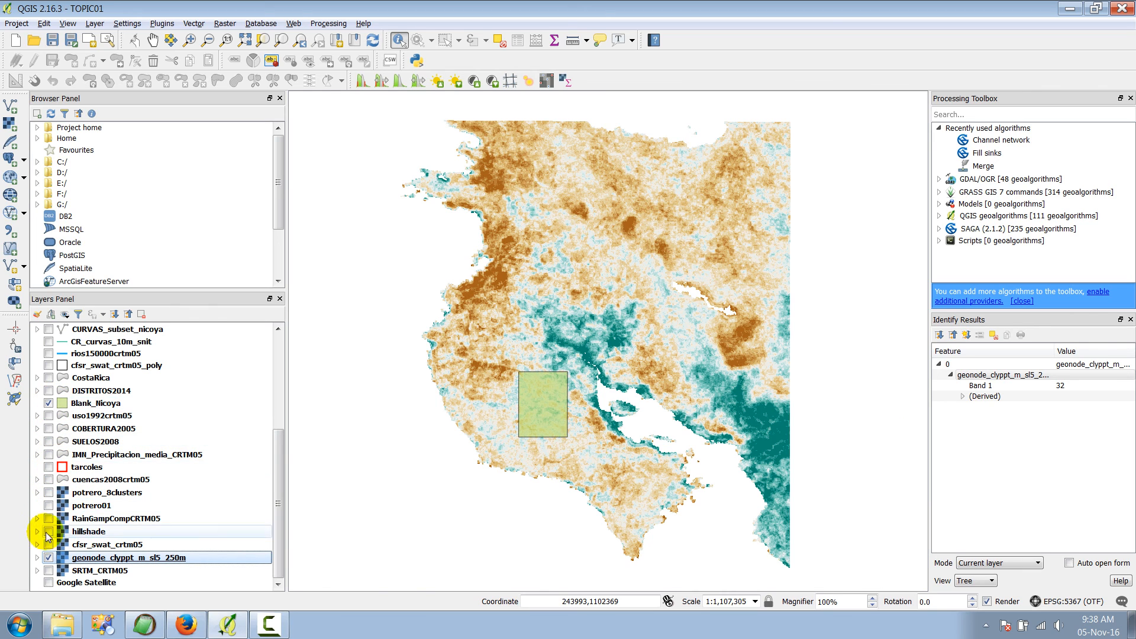
{"action": "left_click", "coordinate": [48, 557]}
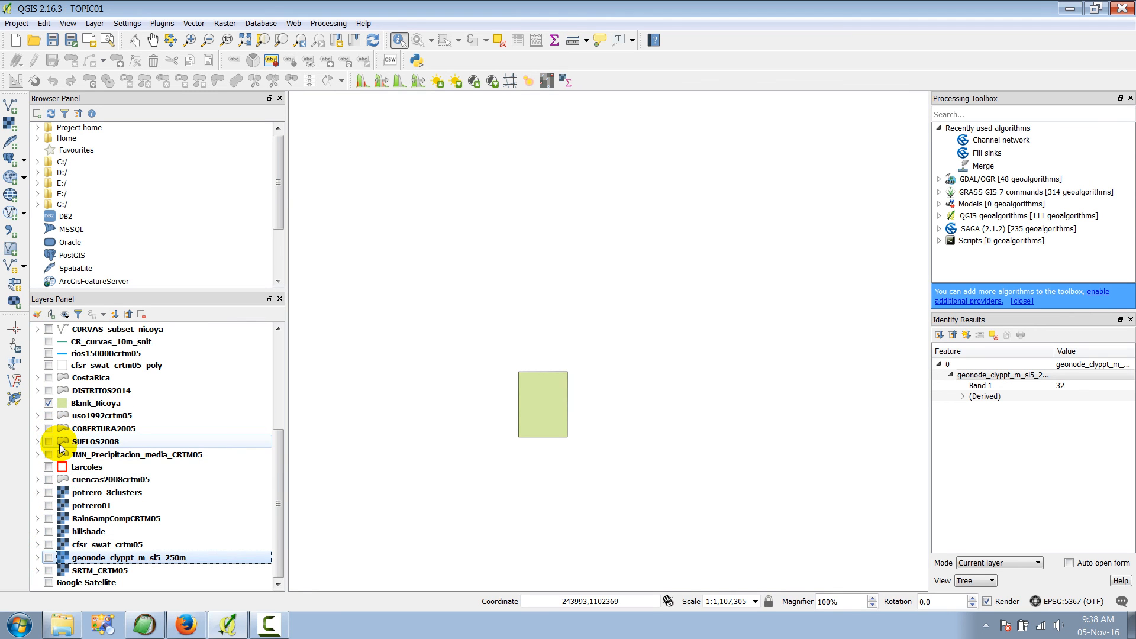
{"action": "left_click", "coordinate": [49, 531]}
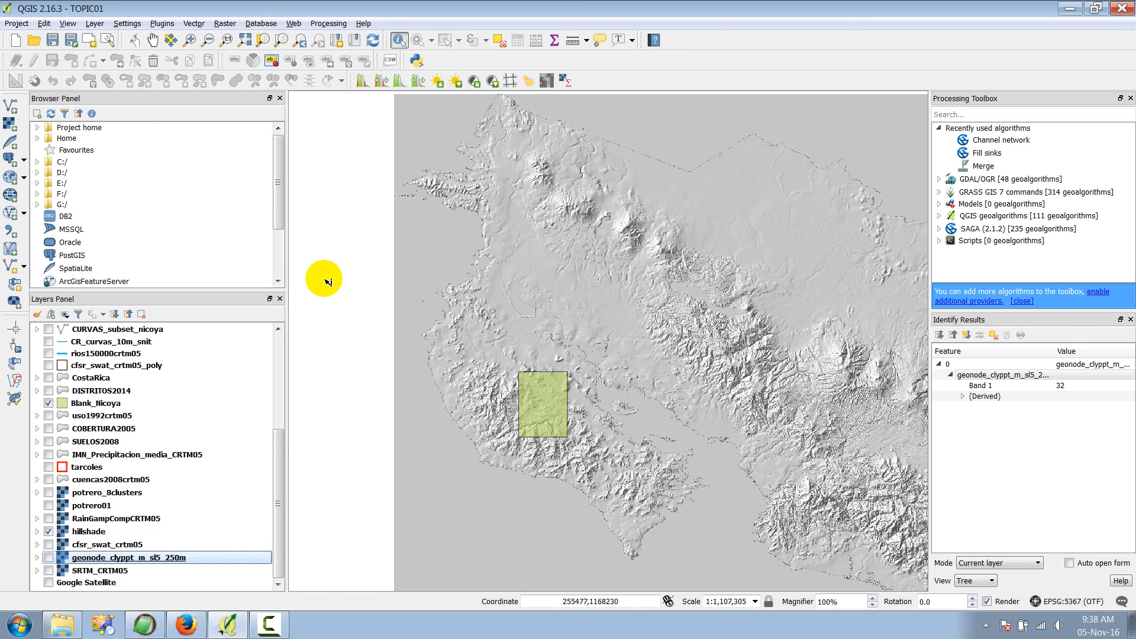
{"action": "left_click", "coordinate": [190, 39]}
{"action": "left_click_drag", "start_coordinate": [449, 338], "coordinate": [618, 490]}
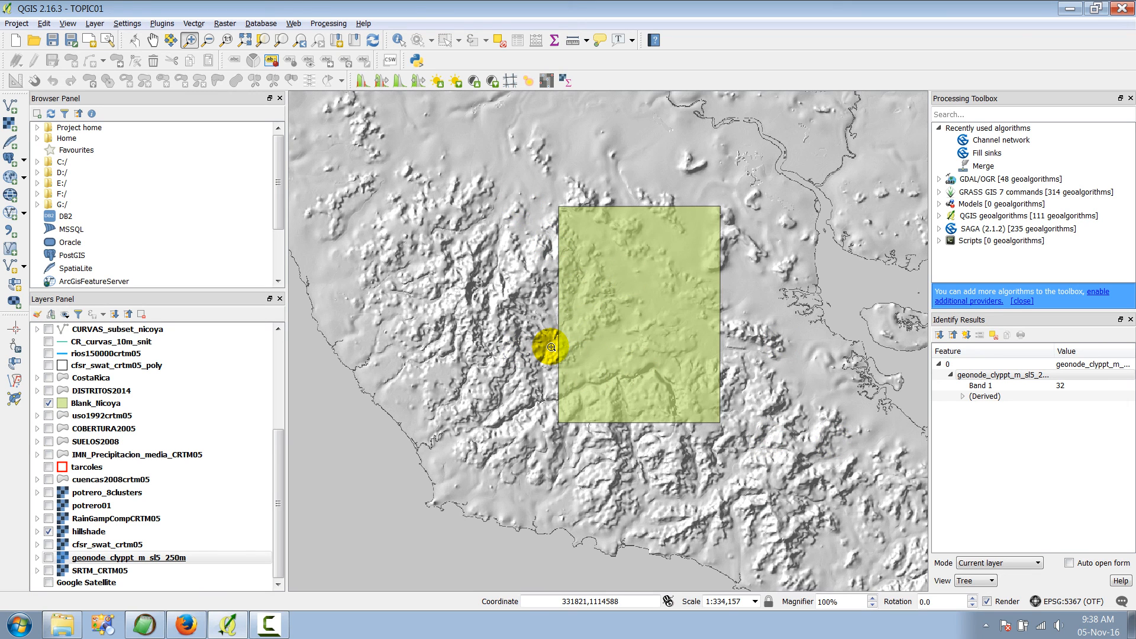
Step: View the basemap providers offered by the OpenLayers plugin, including the Google Maps and OSM/Stamen options
{"action": "left_click", "coordinate": [293, 24]}
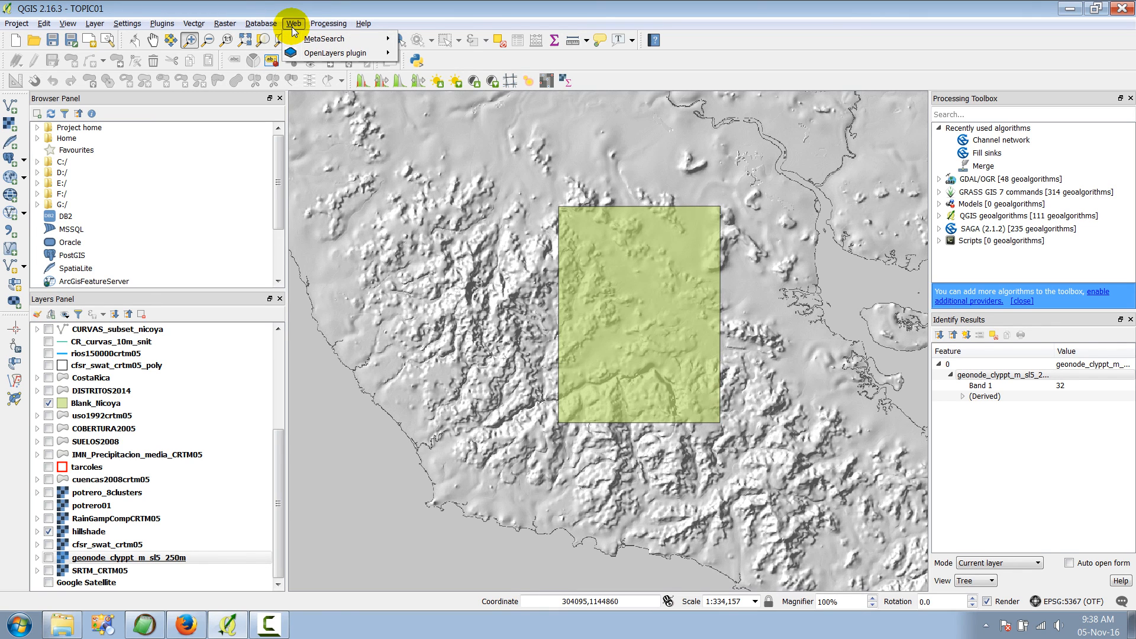
{"action": "mouse_move", "coordinate": [348, 58]}
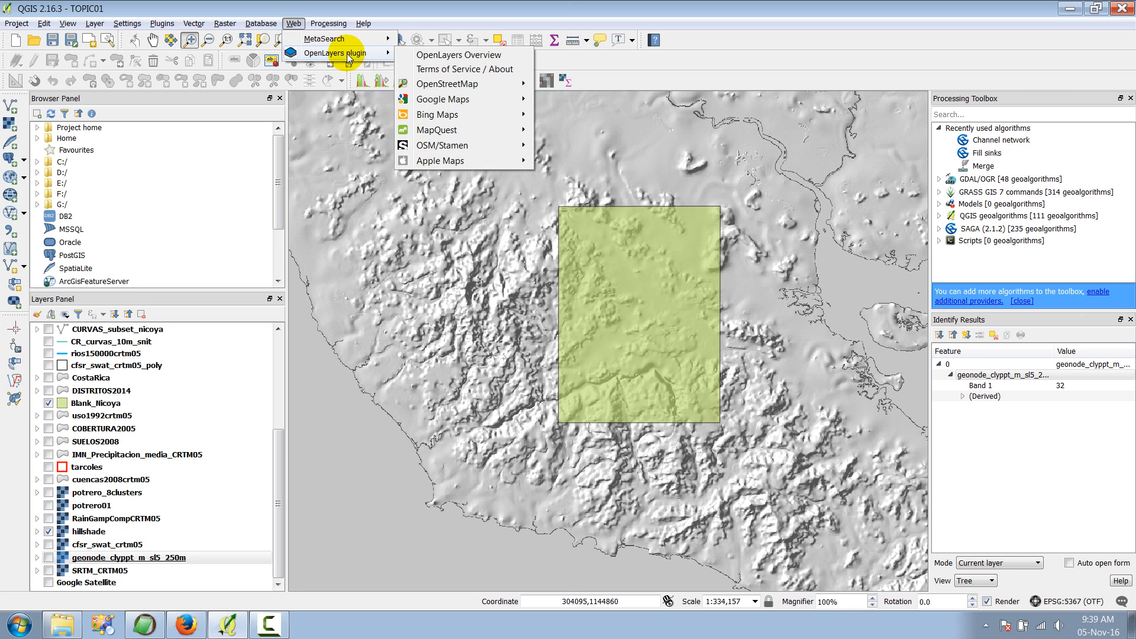
{"action": "mouse_move", "coordinate": [451, 86]}
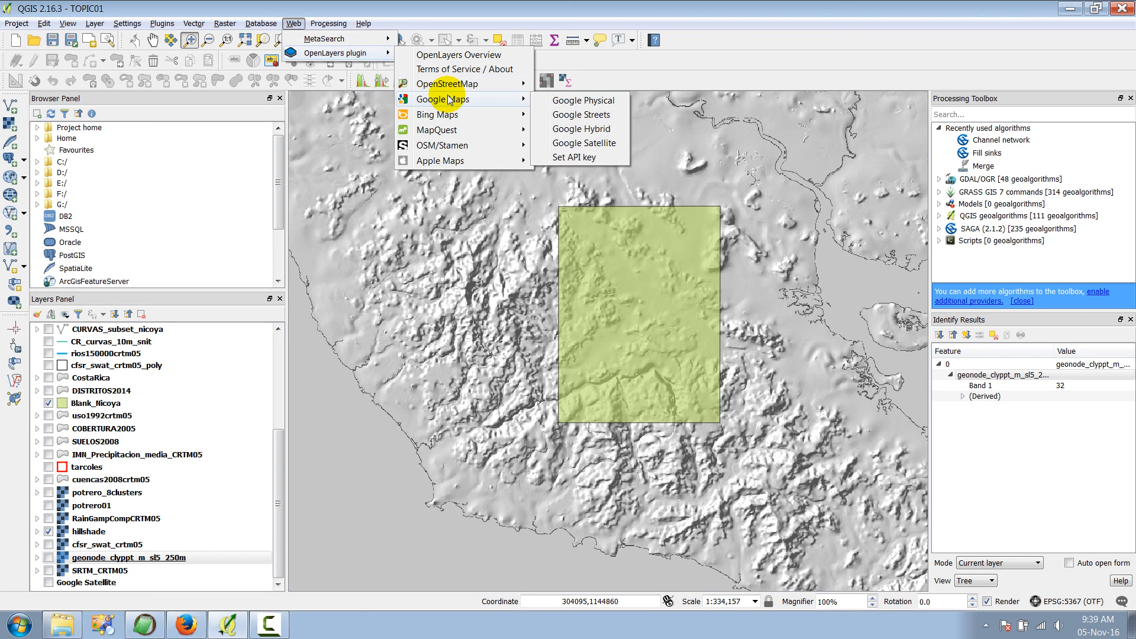
{"action": "mouse_move", "coordinate": [447, 119]}
{"action": "mouse_move", "coordinate": [446, 138]}
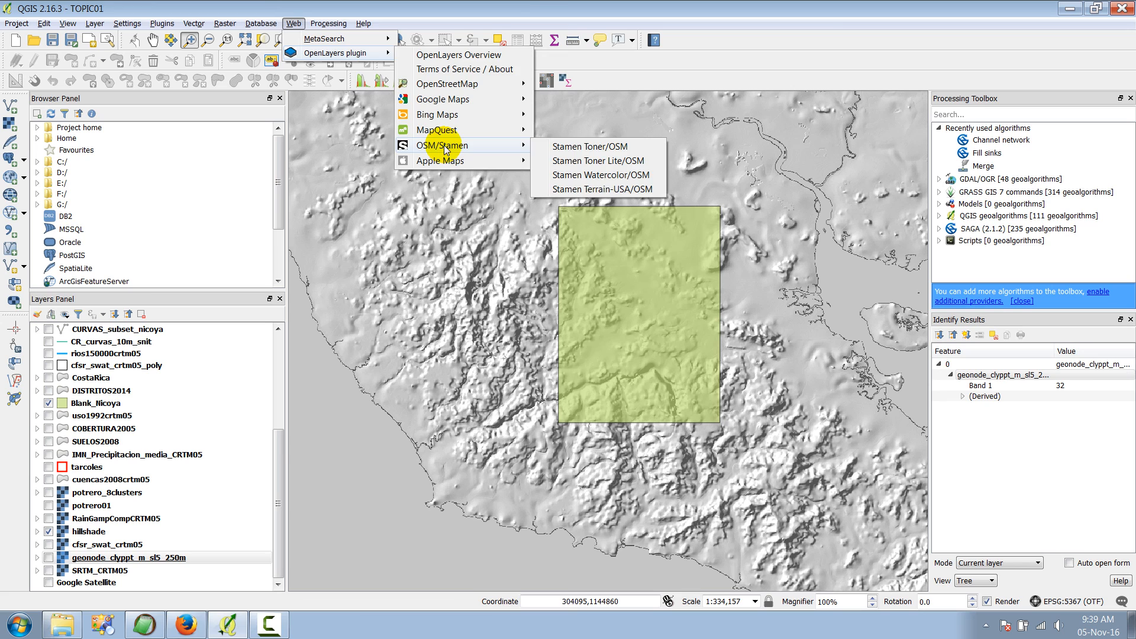
{"action": "left_click", "coordinate": [510, 7]}
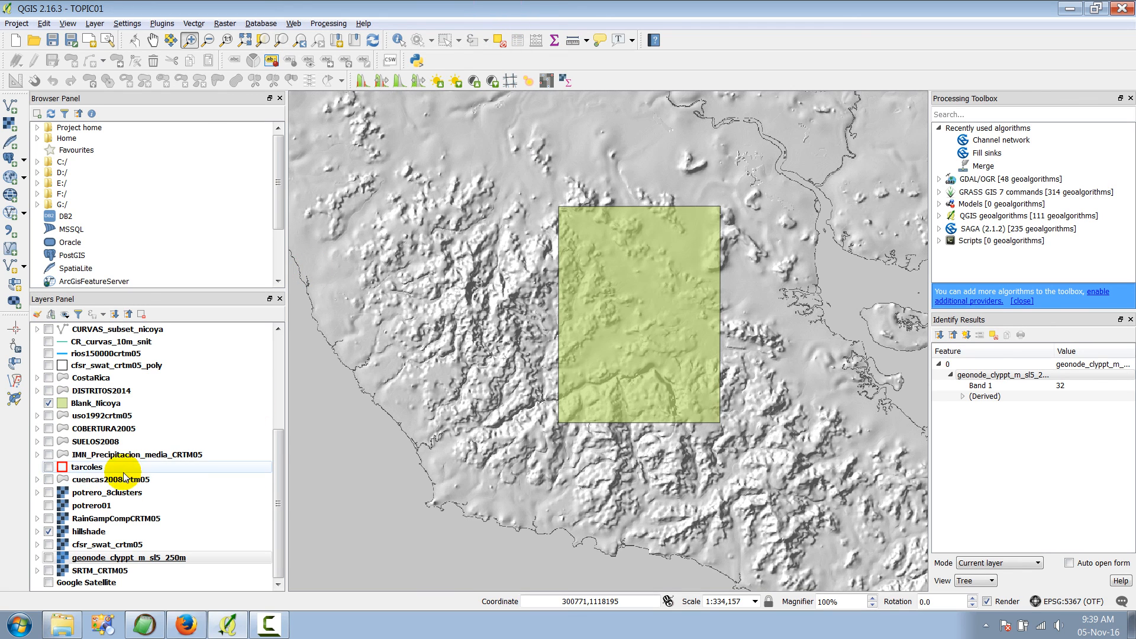
Step: Show the Google Satellite basemap beneath the hillshade and hide the Blank_Nicoya layer
{"action": "left_click", "coordinate": [50, 583]}
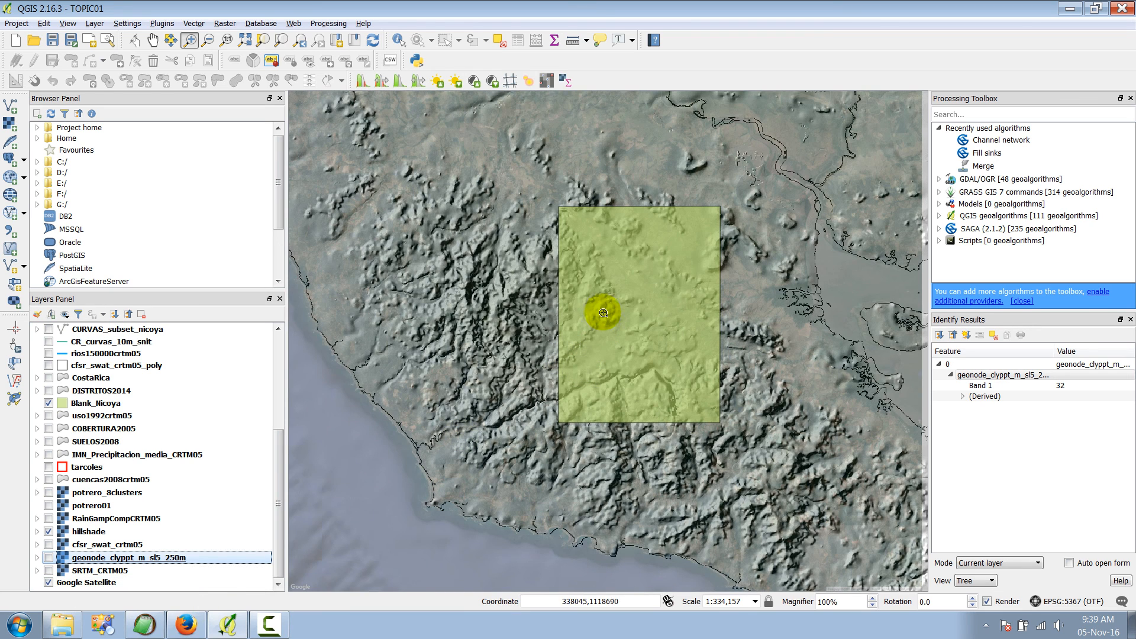
{"action": "left_click", "coordinate": [49, 404]}
{"action": "left_click_drag", "start_coordinate": [587, 248], "coordinate": [703, 367]}
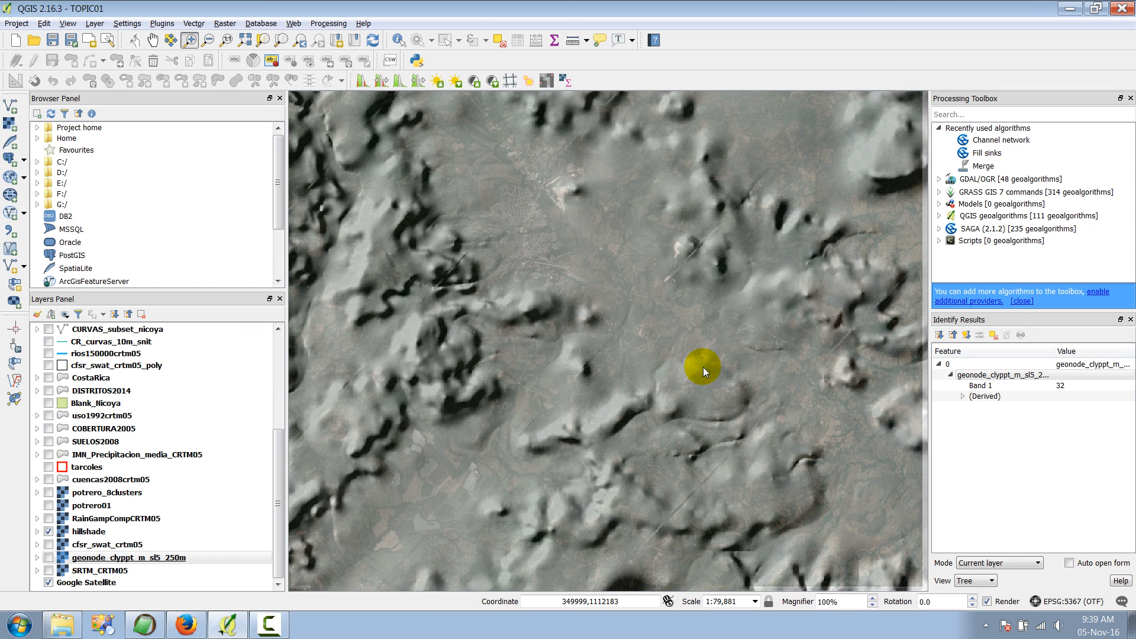
{"action": "left_click", "coordinate": [153, 40]}
{"action": "left_click_drag", "start_coordinate": [549, 204], "coordinate": [629, 388]}
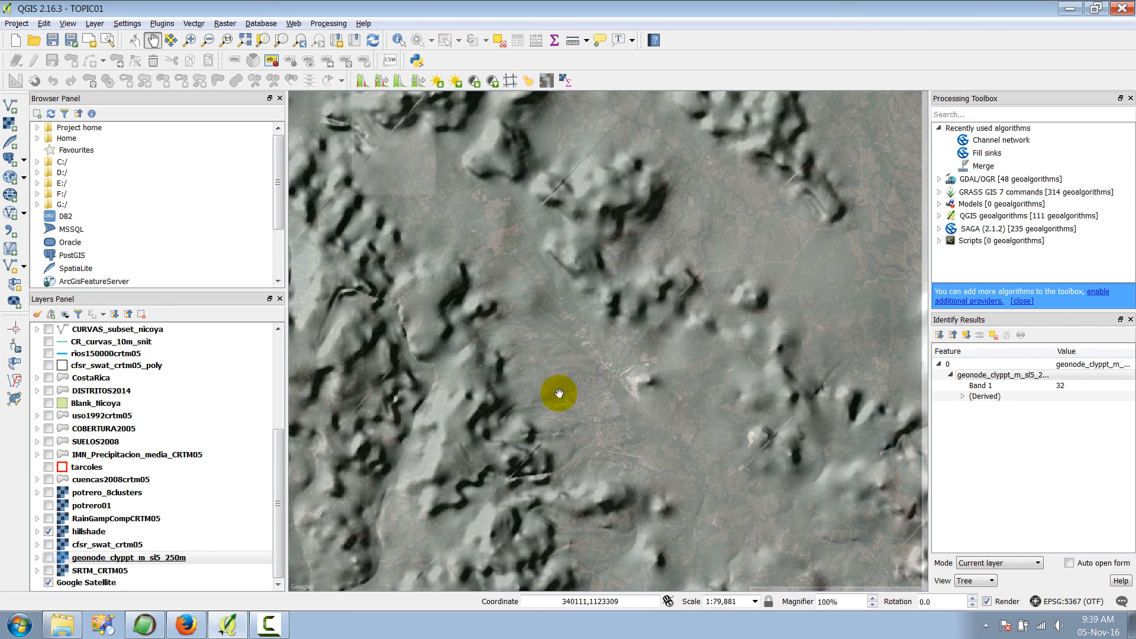
Step: Set the hillshade layer's global transparency to 49% so the satellite imagery shows through
{"action": "left_click", "coordinate": [48, 532]}
{"action": "left_click", "coordinate": [49, 532]}
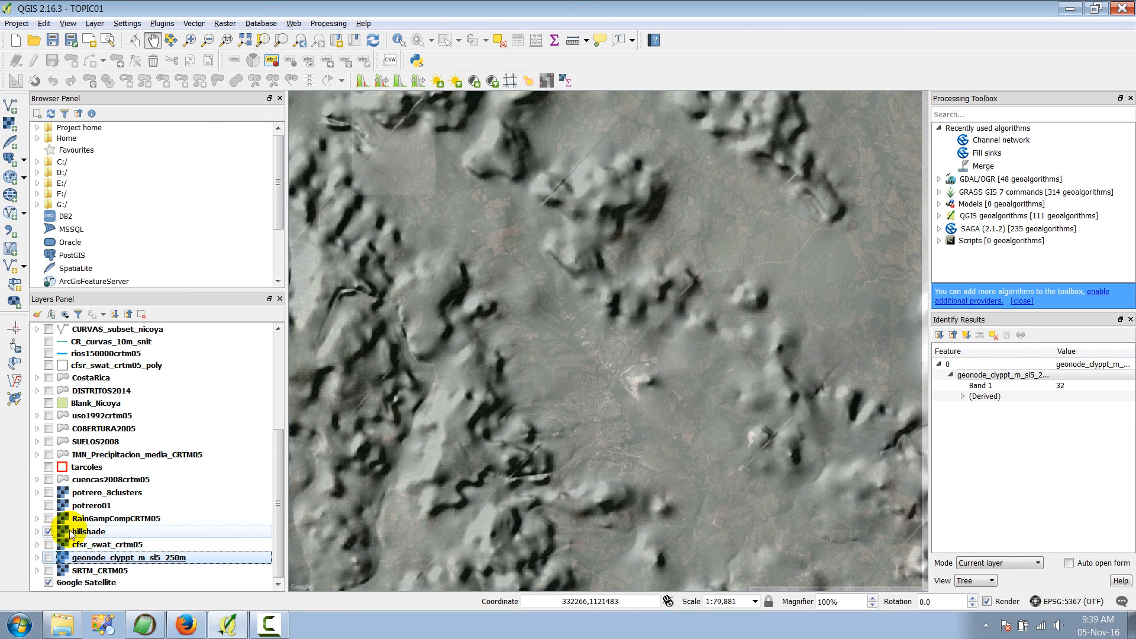
{"action": "double_click", "coordinate": [90, 532]}
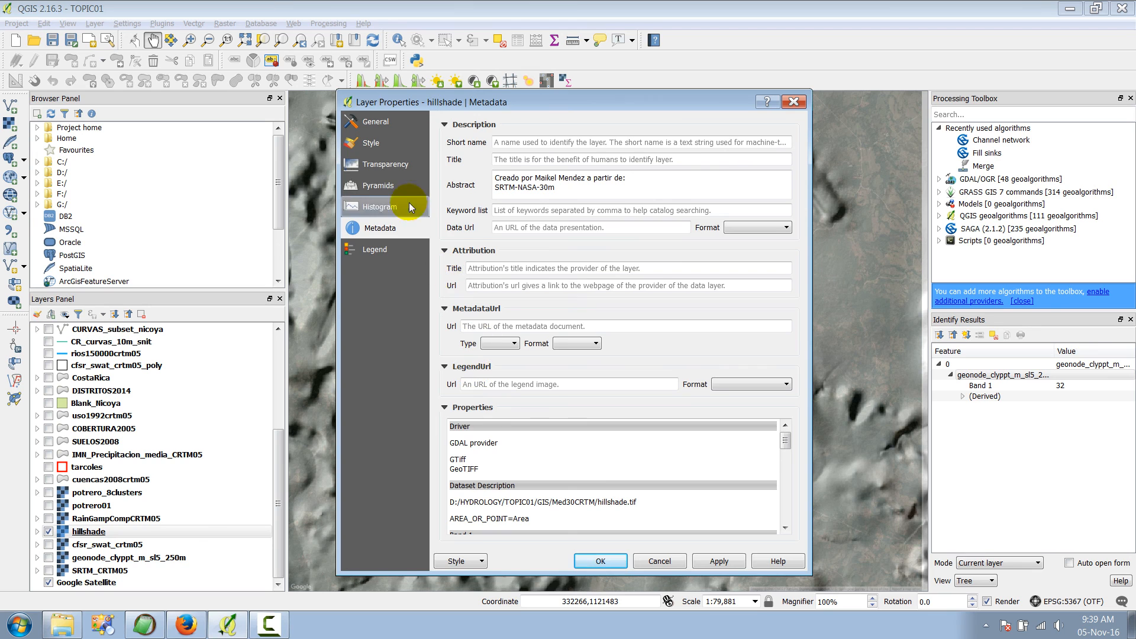
{"action": "left_click", "coordinate": [399, 169]}
{"action": "left_click_drag", "start_coordinate": [499, 136], "coordinate": [527, 143]}
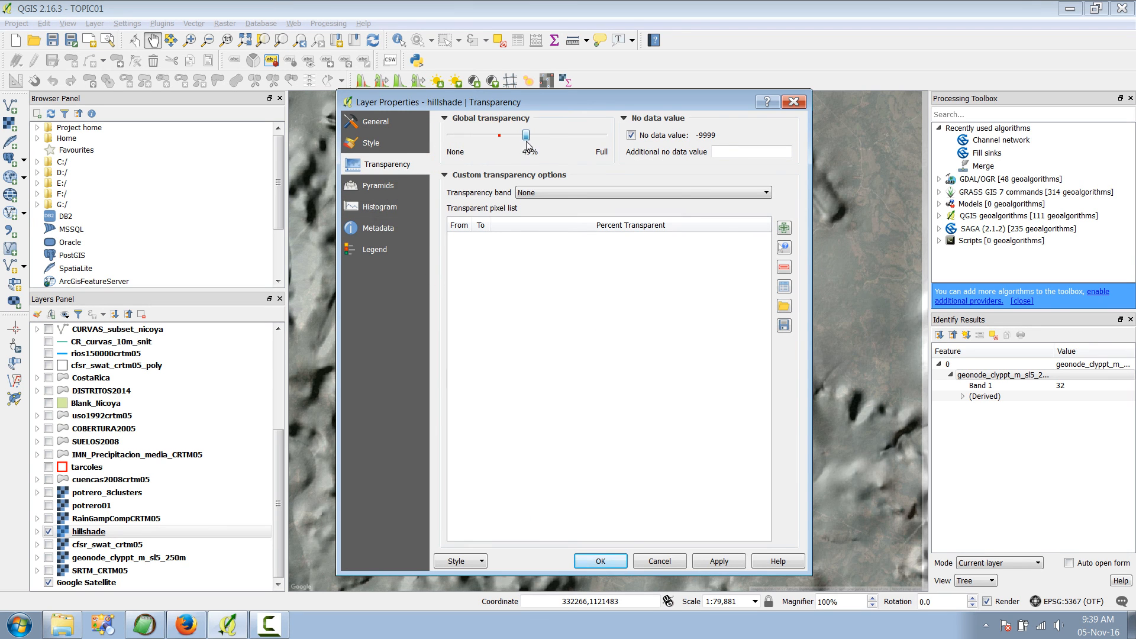
{"action": "left_click", "coordinate": [735, 568]}
{"action": "left_click", "coordinate": [604, 561]}
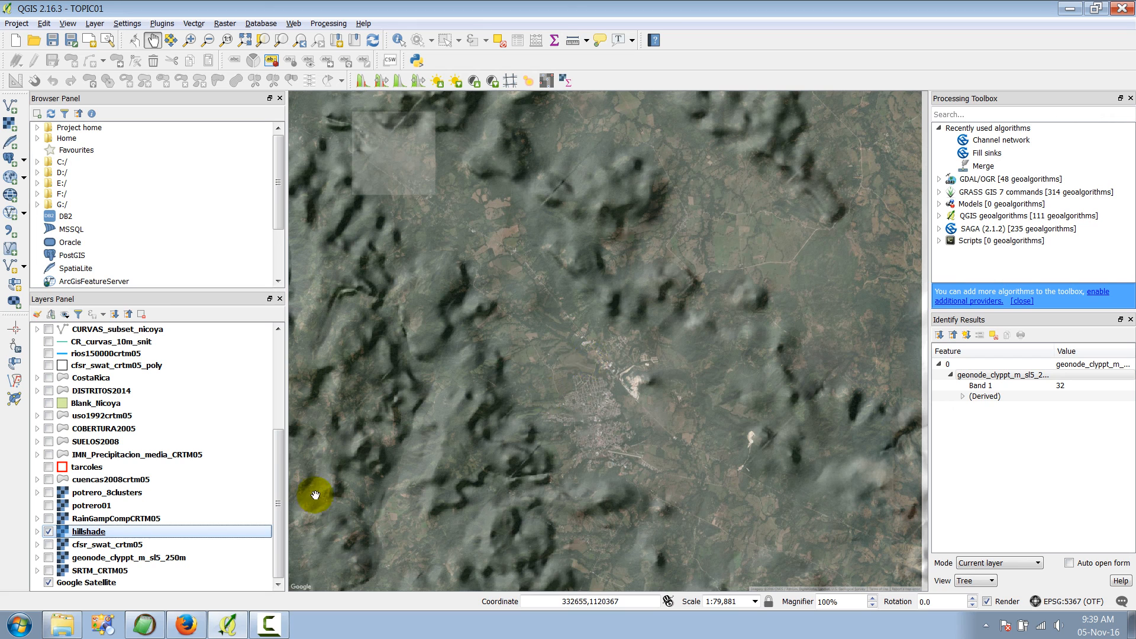
Step: Select the Google Satellite layer
{"action": "left_click", "coordinate": [111, 582]}
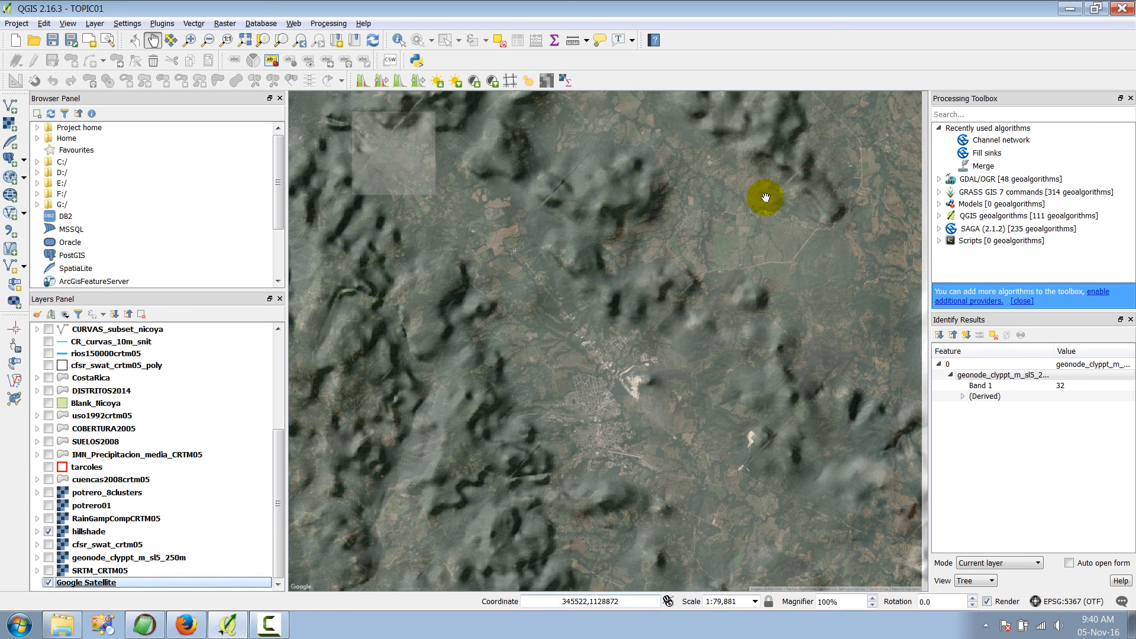
{"action": "left_click", "coordinate": [115, 585]}
{"action": "left_click", "coordinate": [114, 584]}
{"action": "left_click", "coordinate": [114, 584]}
{"action": "left_click", "coordinate": [114, 585]}
{"action": "left_click", "coordinate": [114, 584]}
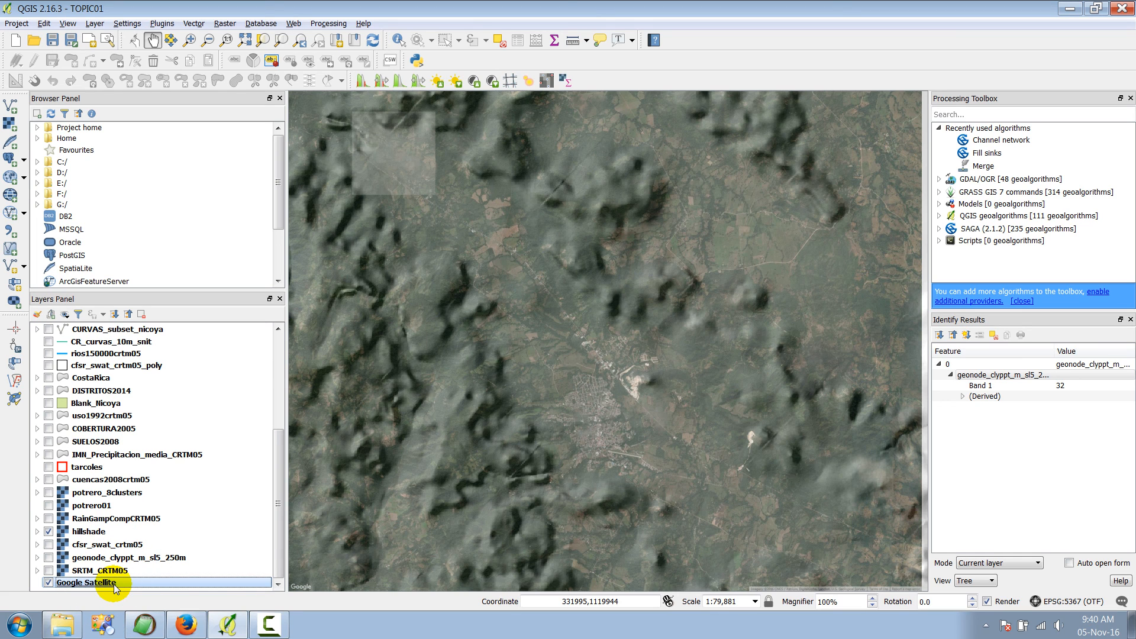
{"action": "left_click", "coordinate": [115, 585]}
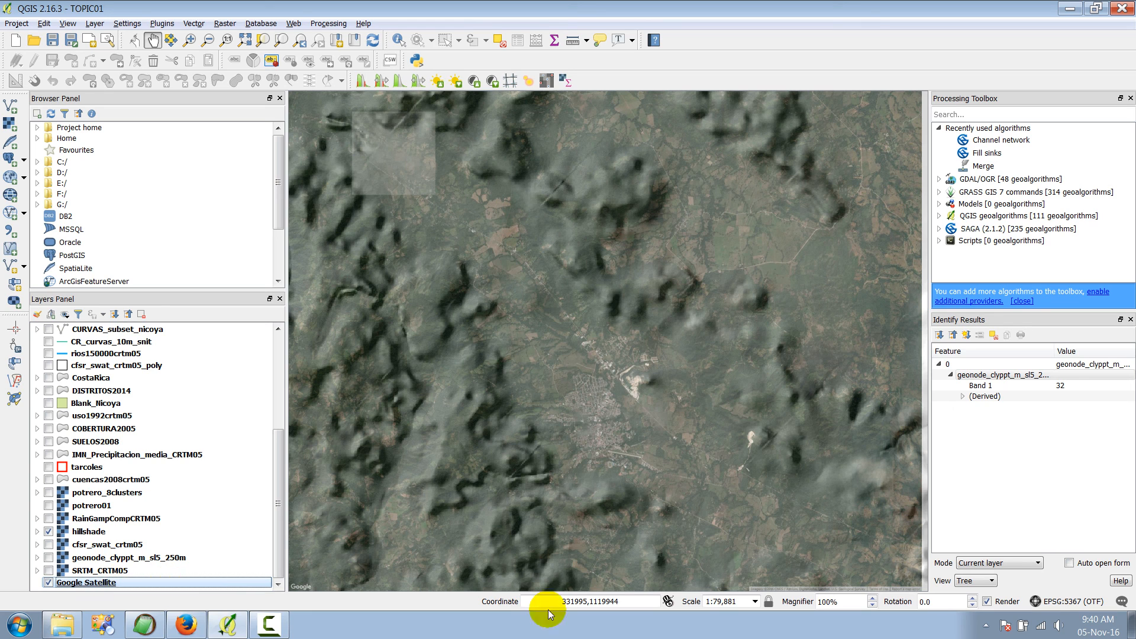
{"action": "left_click", "coordinate": [539, 400]}
Step: Apply CR05 / CRTM05 (EPSG:5367) as the project's coordinate reference system
{"action": "left_click", "coordinate": [1080, 608]}
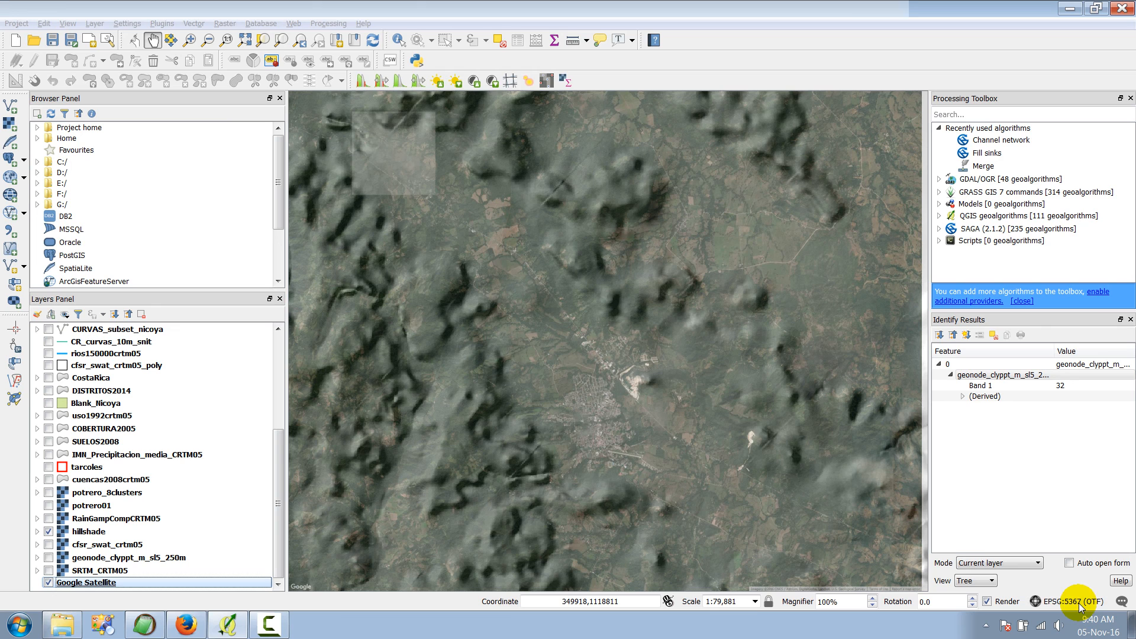
{"action": "left_click", "coordinate": [481, 196]}
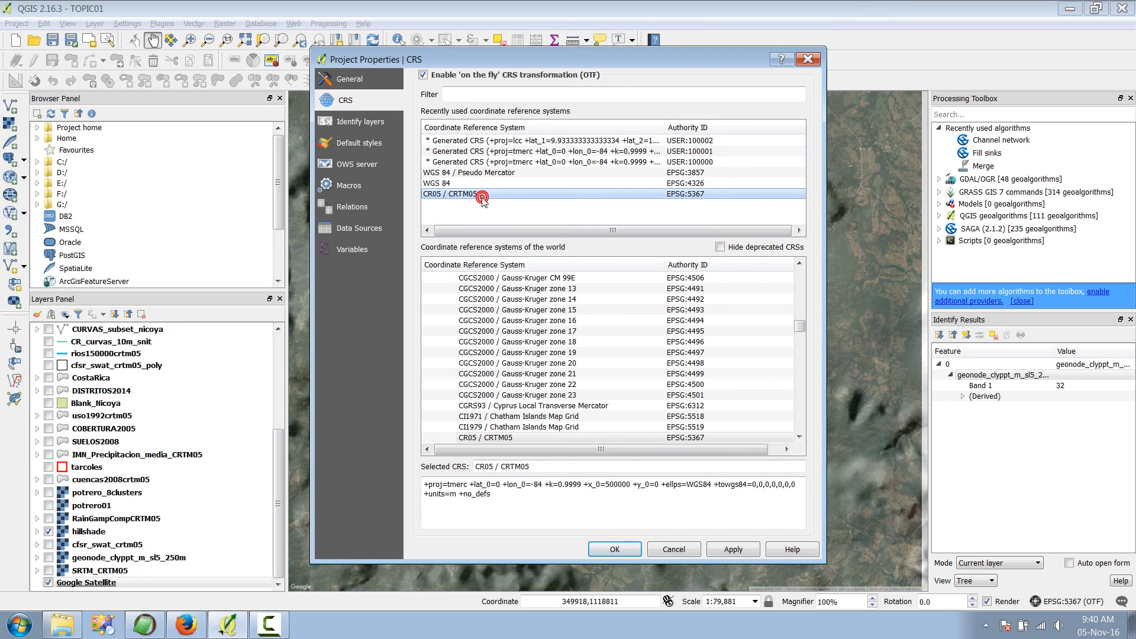
{"action": "left_click", "coordinate": [482, 195]}
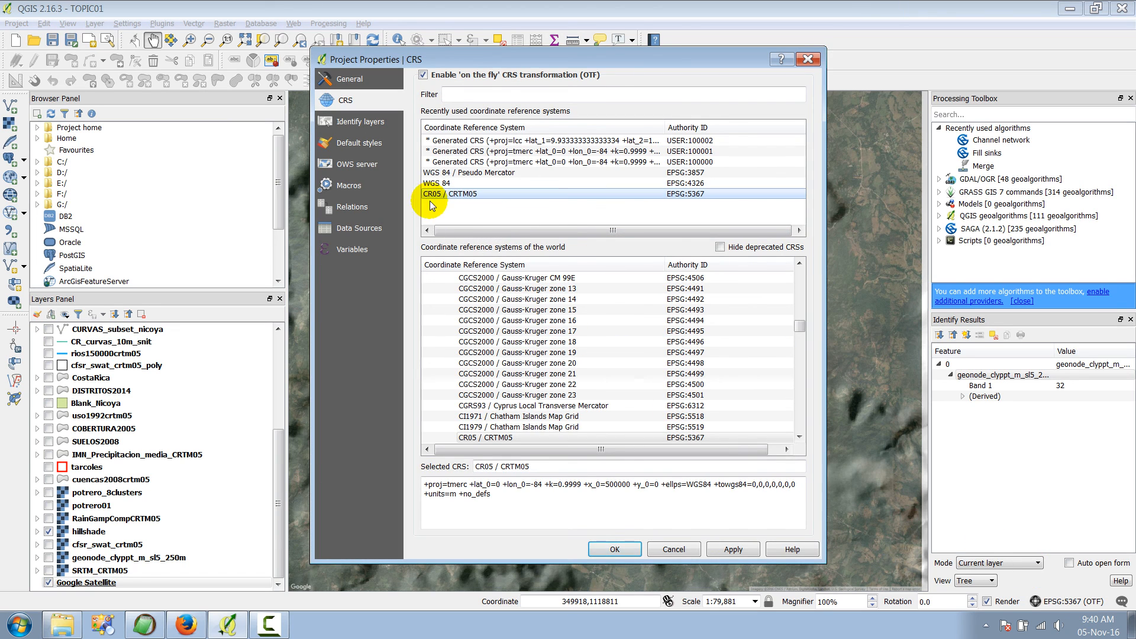
{"action": "left_click", "coordinate": [741, 550]}
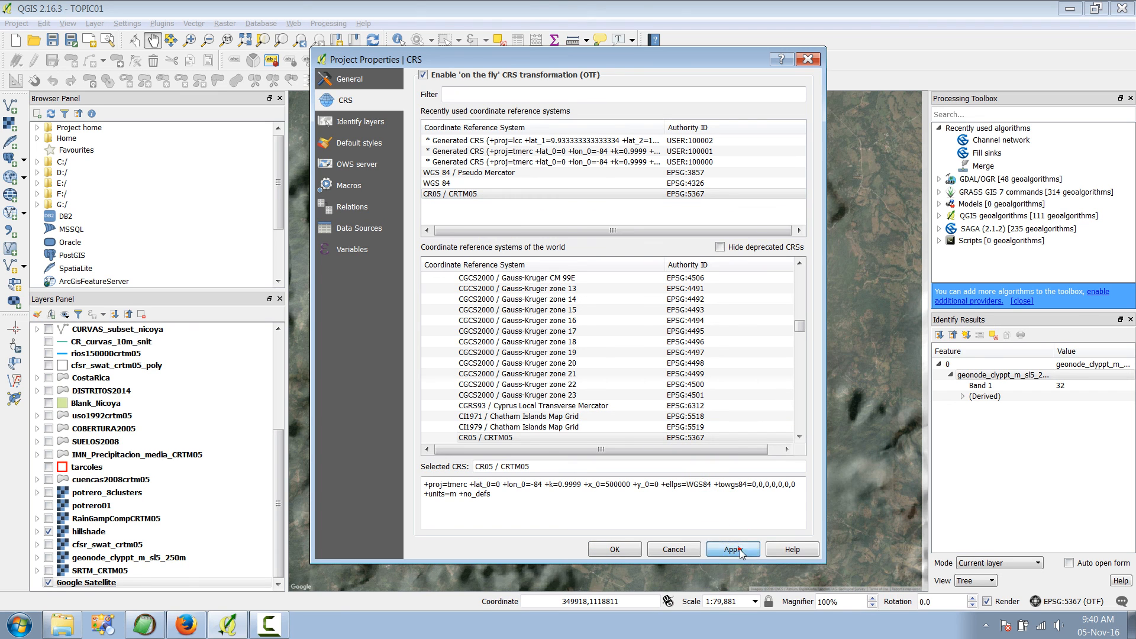
{"action": "left_click", "coordinate": [612, 548]}
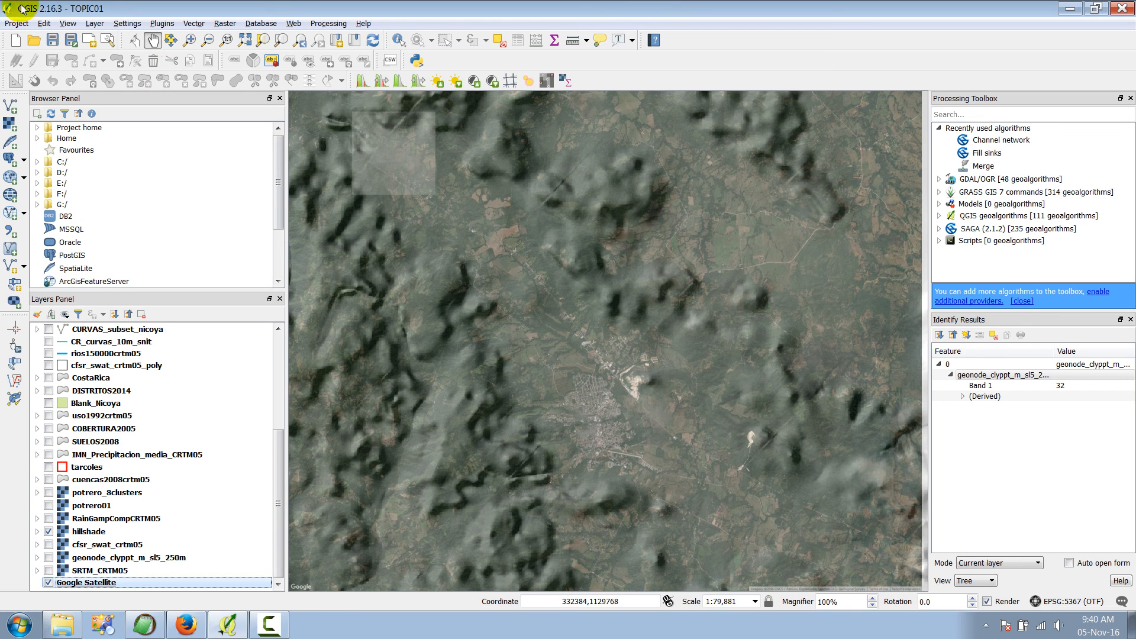
{"action": "left_click", "coordinate": [13, 25]}
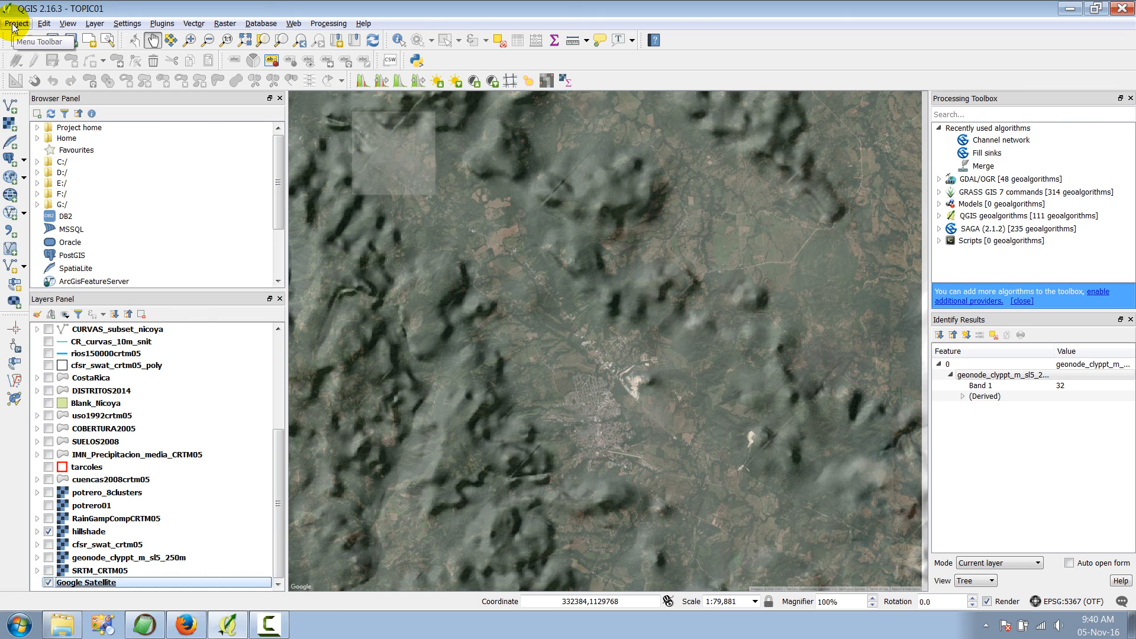
{"action": "left_click", "coordinate": [13, 25]}
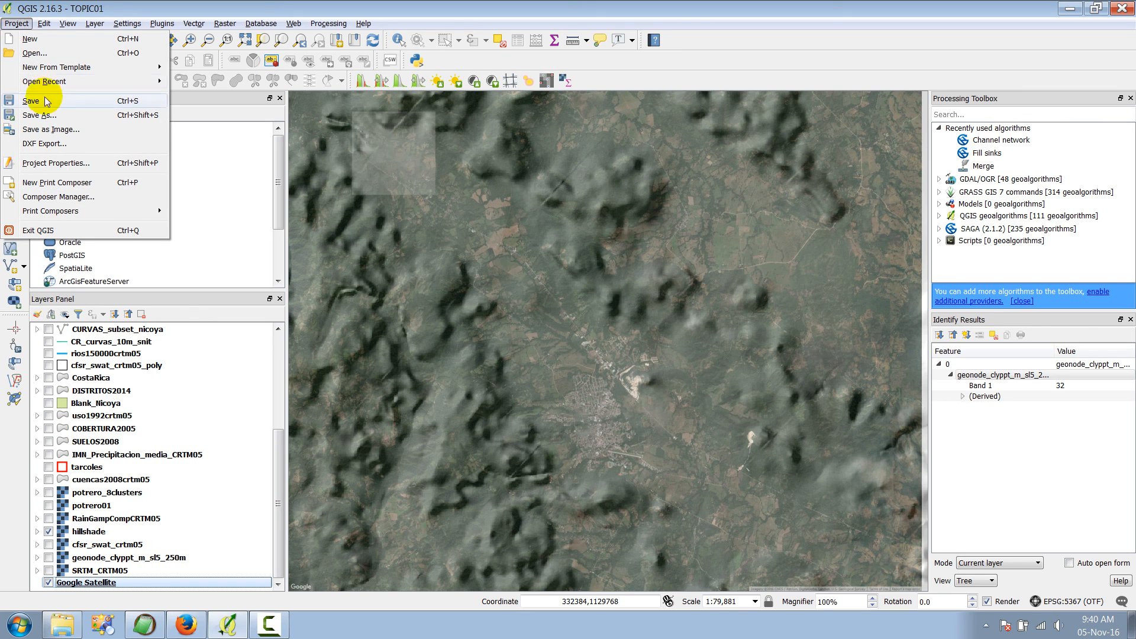
{"action": "left_click", "coordinate": [69, 131]}
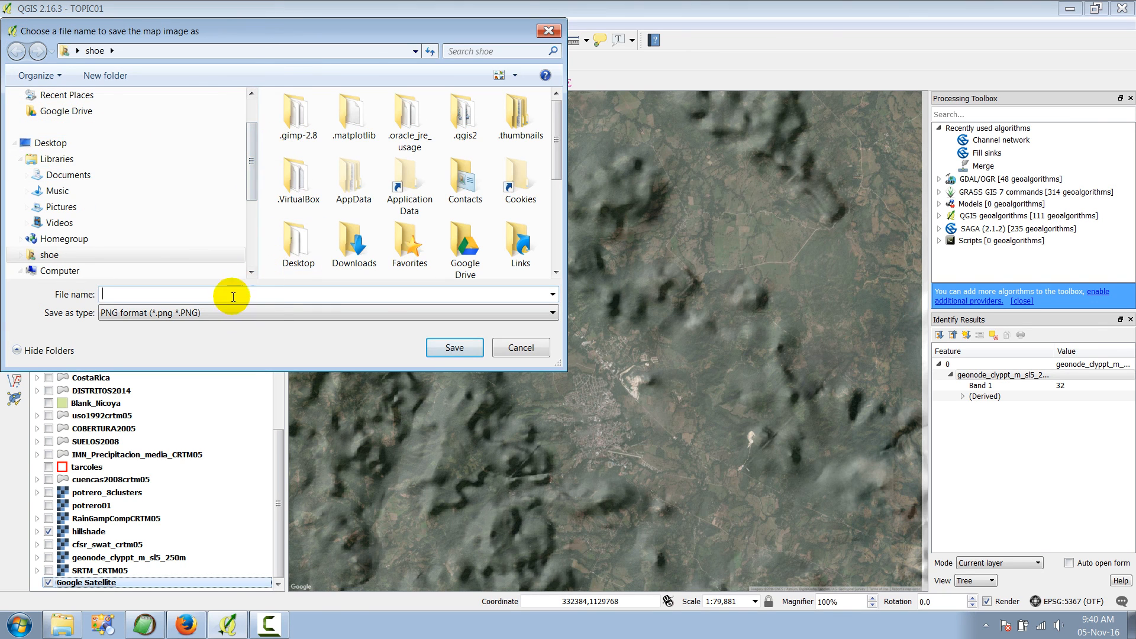
{"action": "left_click", "coordinate": [174, 301]}
{"action": "left_click", "coordinate": [175, 300]}
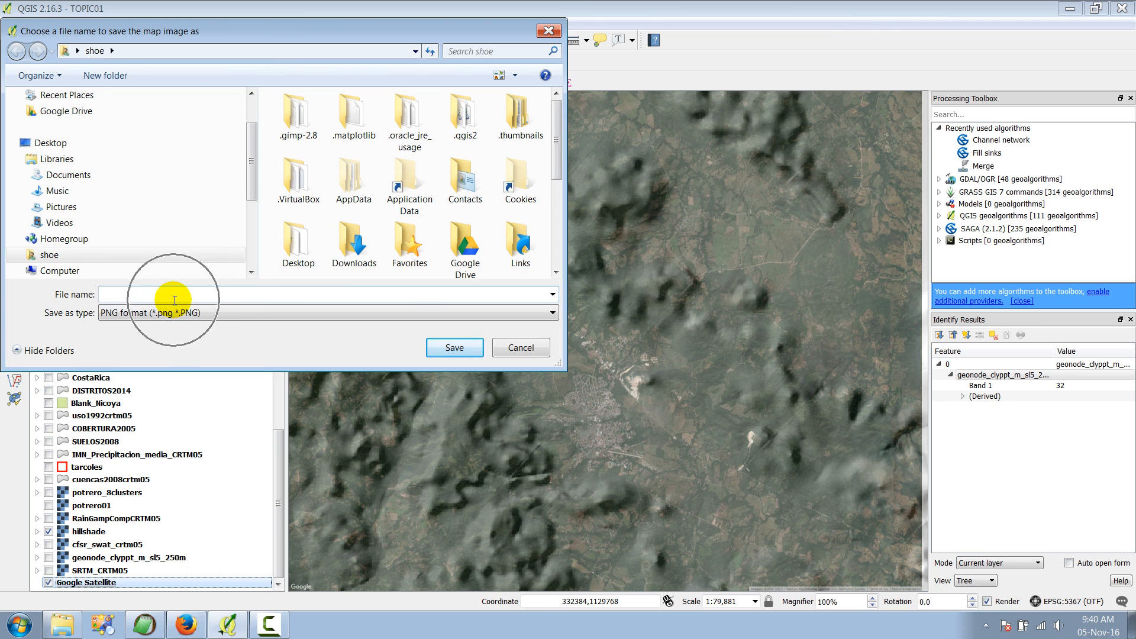
{"action": "left_click", "coordinate": [549, 32]}
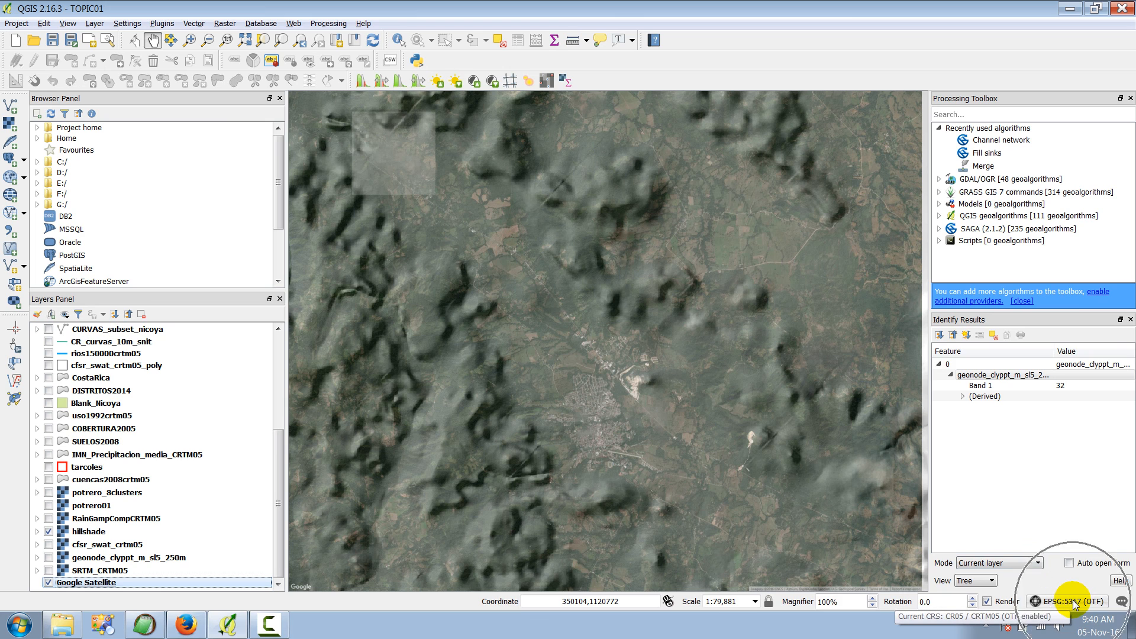
Step: Hide the Google Satellite basemap and display the geonode_clyppt_m_sl5_250m raster under the hillshade at its full extent
{"action": "left_click", "coordinate": [48, 583]}
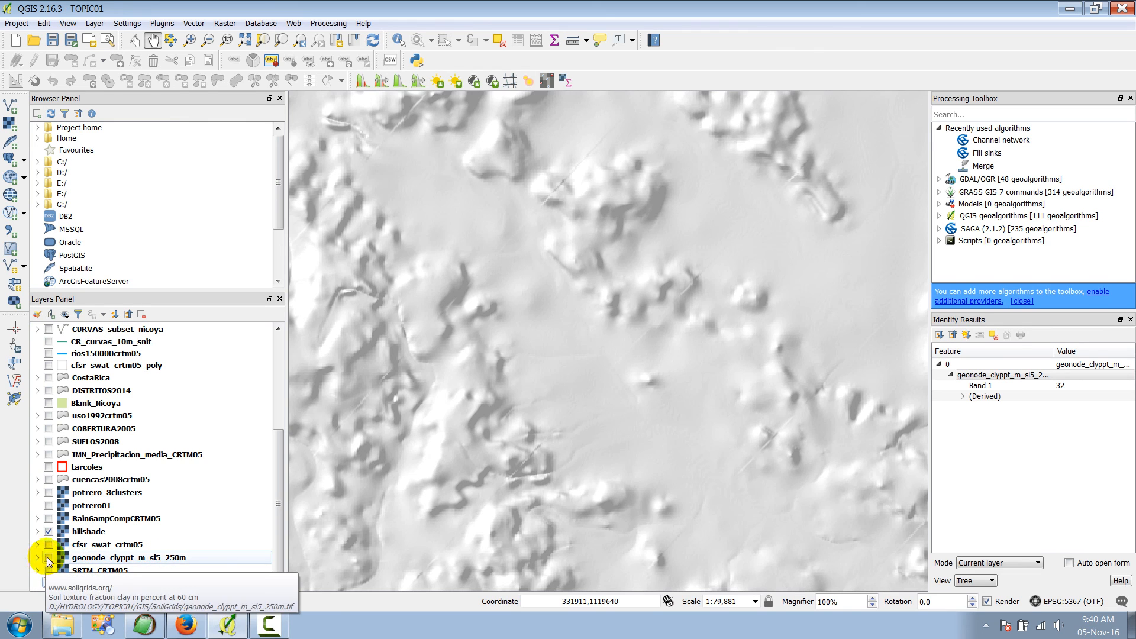
{"action": "left_click", "coordinate": [47, 558]}
{"action": "right_click", "coordinate": [126, 559]}
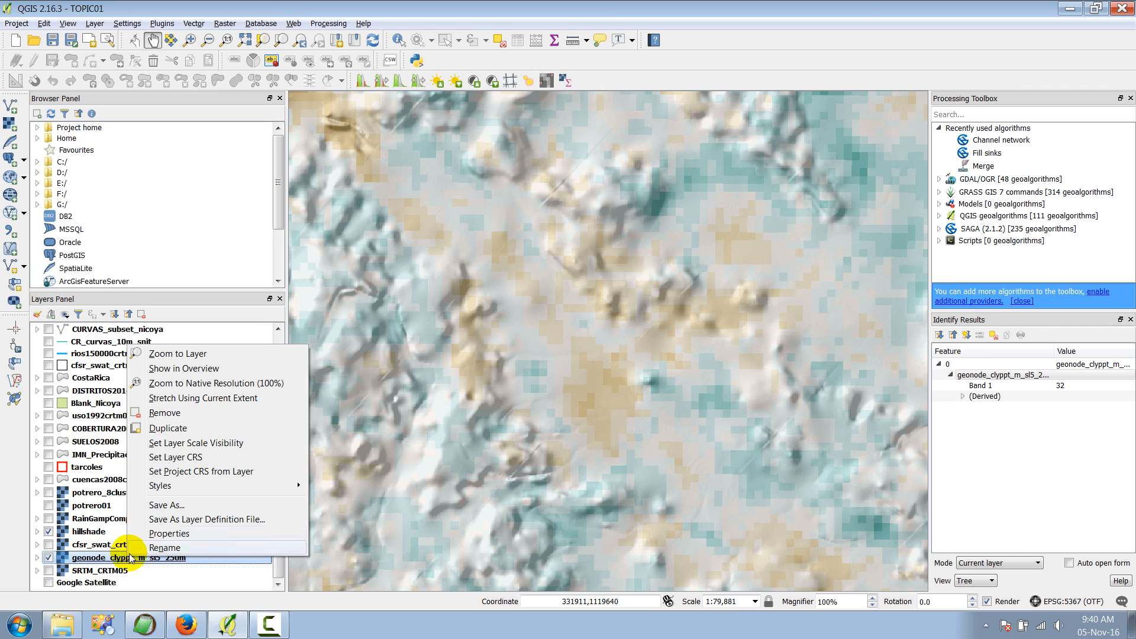
{"action": "left_click", "coordinate": [199, 354]}
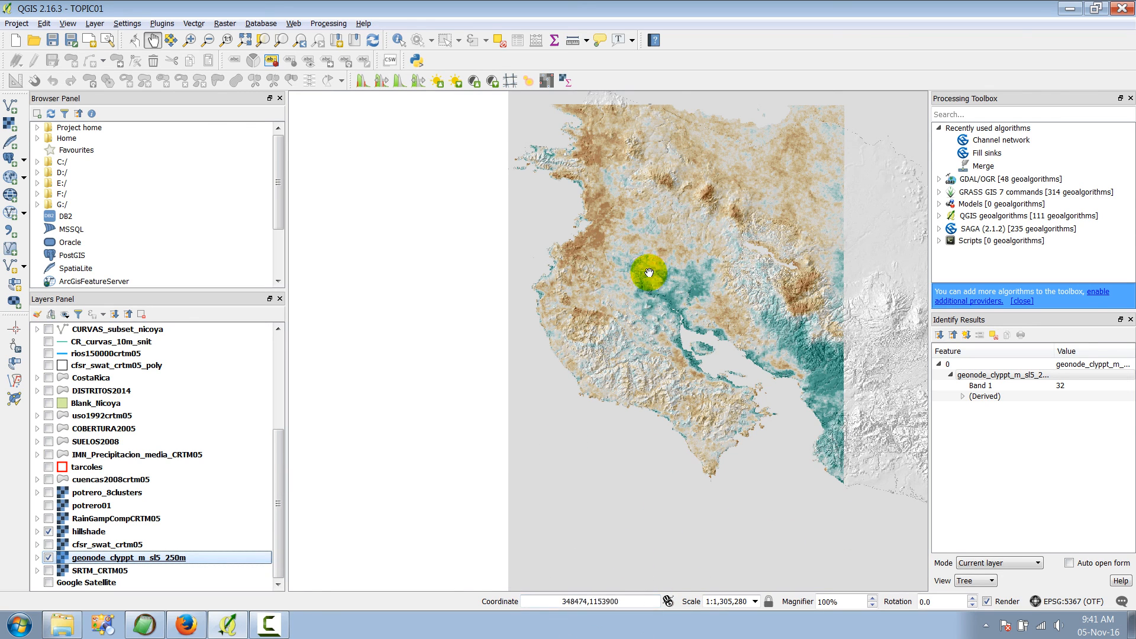
{"action": "left_click", "coordinate": [768, 262]}
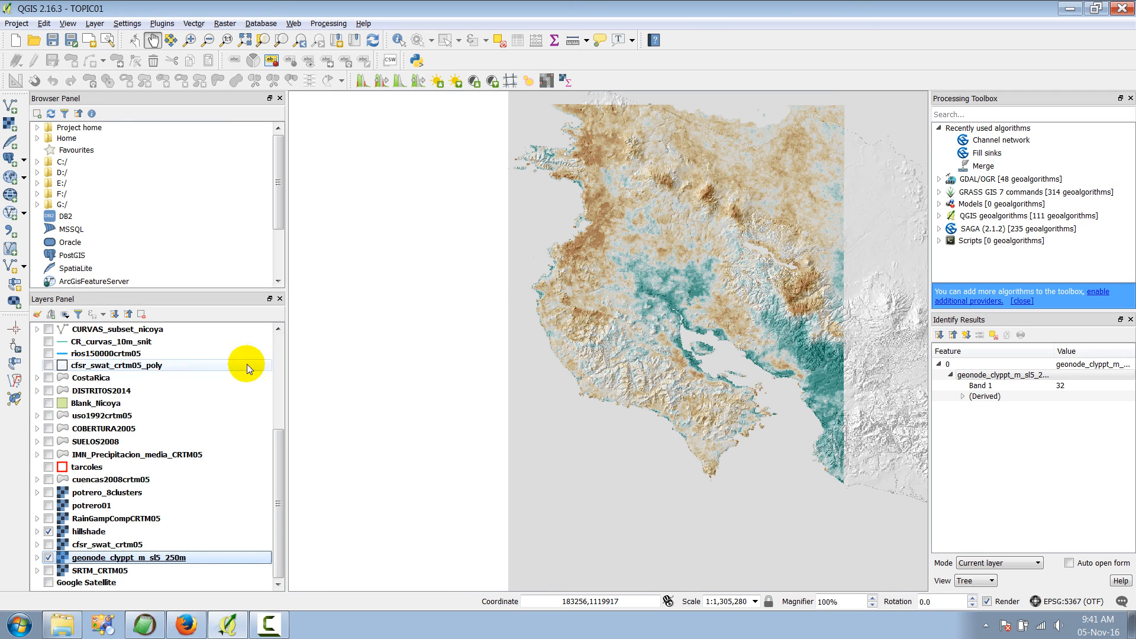
Step: Check the metadata of the geonode_clyppt_m_sl5_250m layer
{"action": "right_click", "coordinate": [111, 566]}
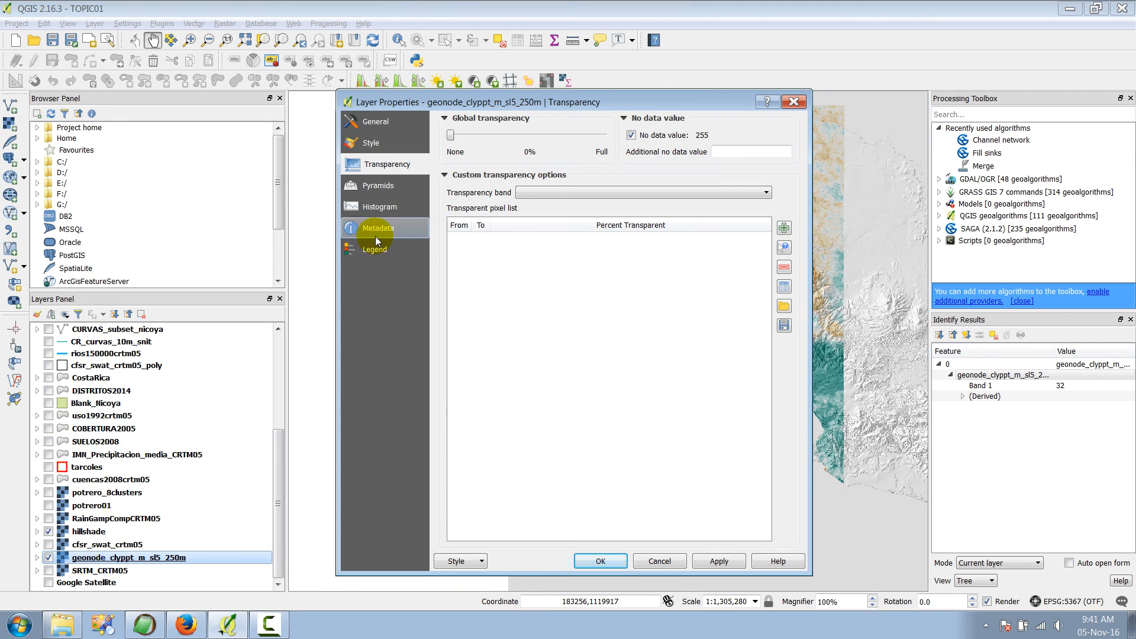
{"action": "left_click", "coordinate": [377, 233]}
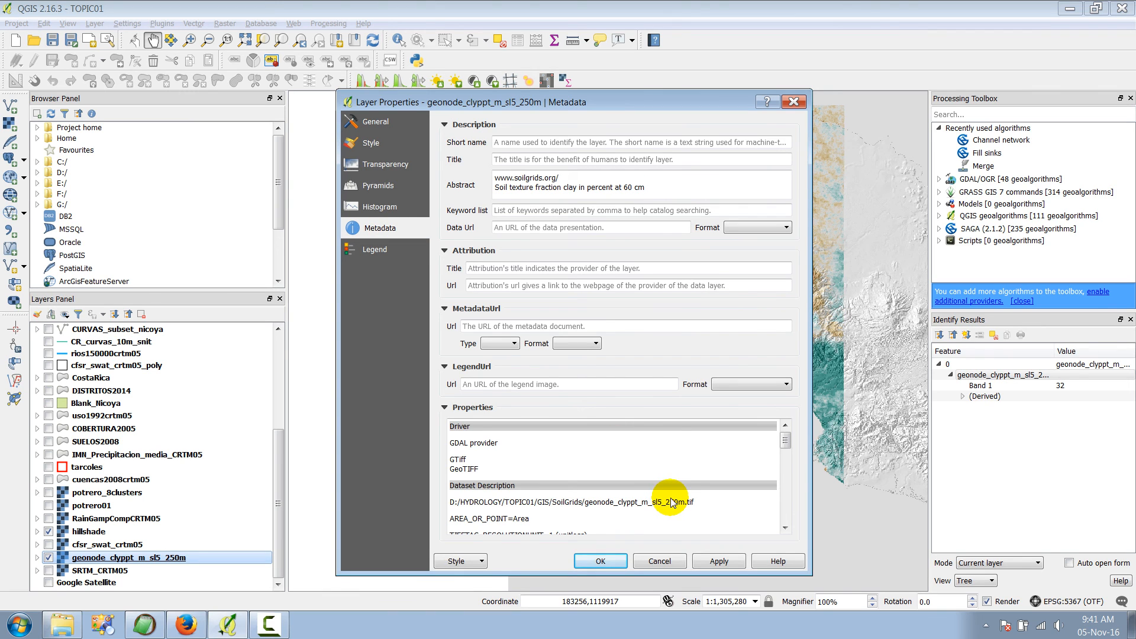
Step: Examine the dataset properties and spatial reference system in the geonode_clyppt_m_sl5_250m layer's metadata
{"action": "scroll", "coordinate": [670, 500], "scroll_direction": "down", "scroll_amount": 10}
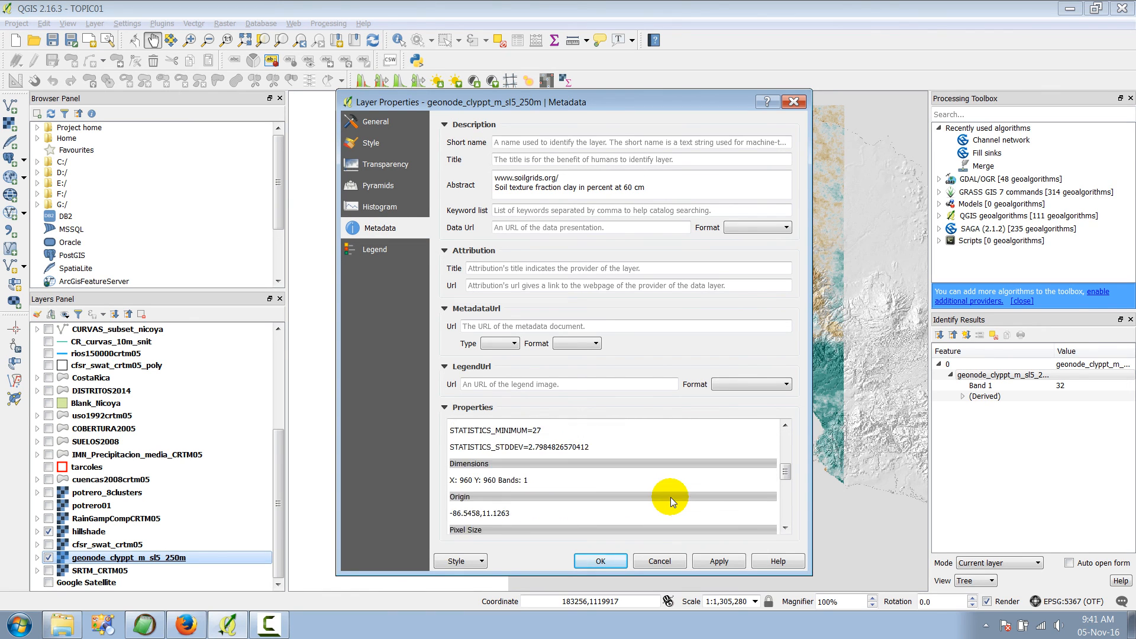
{"action": "scroll", "coordinate": [670, 497], "scroll_direction": "down", "scroll_amount": 5}
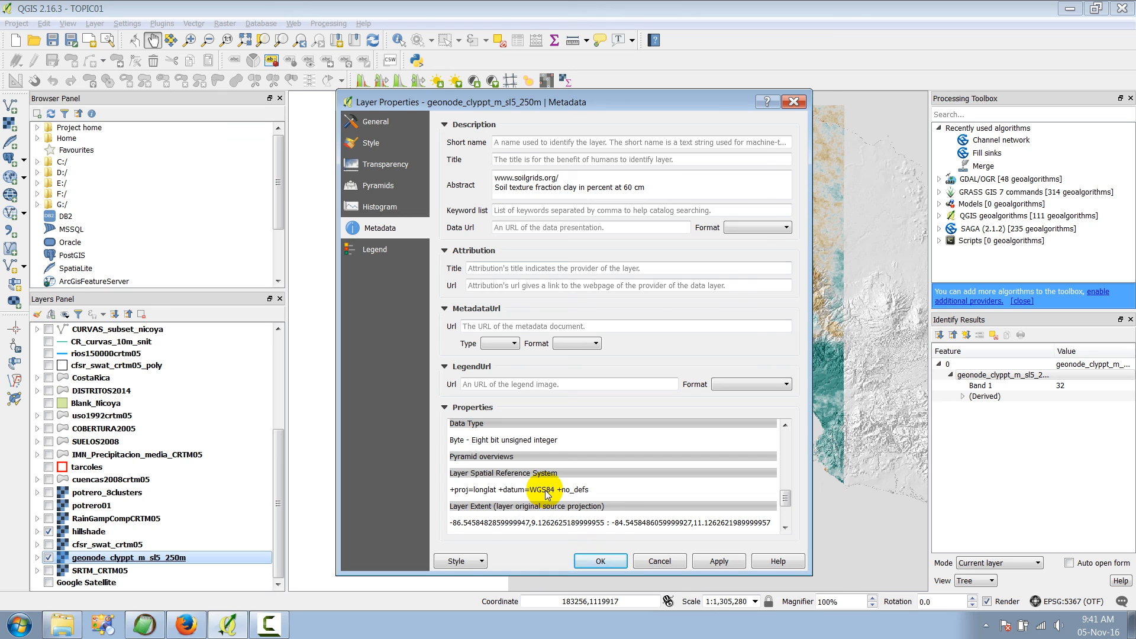
{"action": "left_click", "coordinate": [794, 103]}
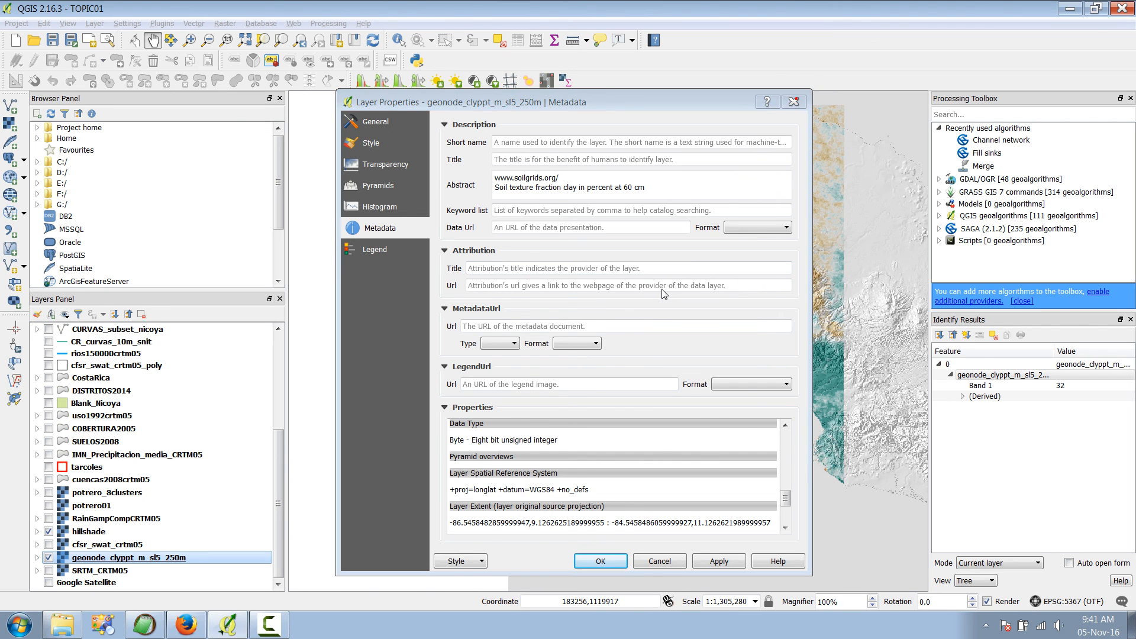
Step: Check the project's coordinate reference system and on-the-fly transformation settings without changing them
{"action": "key", "text": "ctrl"}
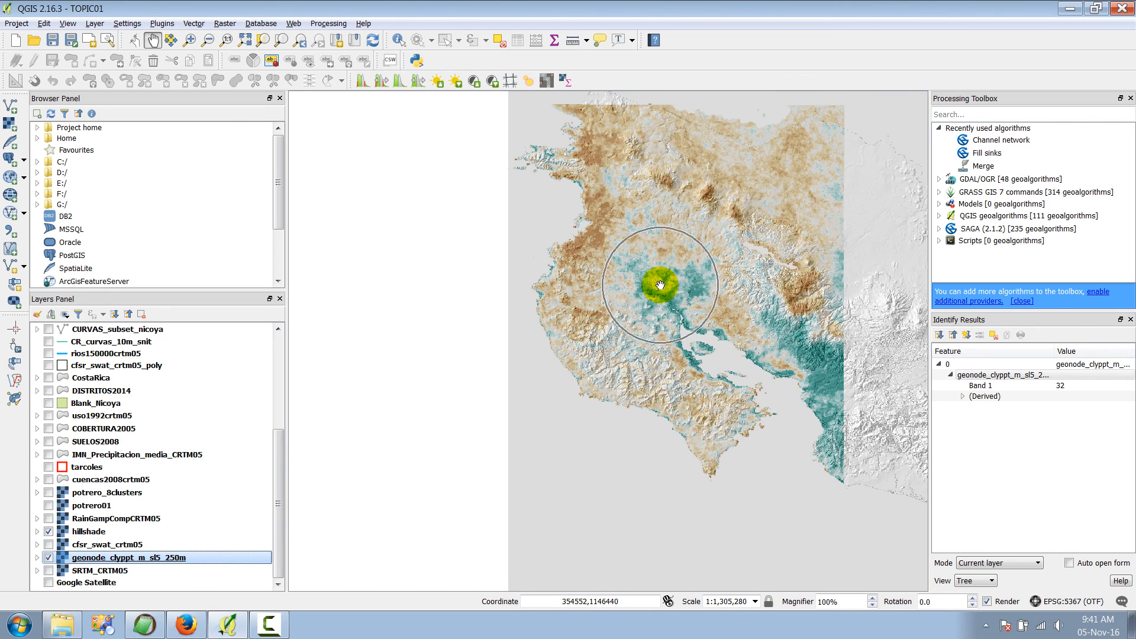
{"action": "left_click", "coordinate": [1047, 599]}
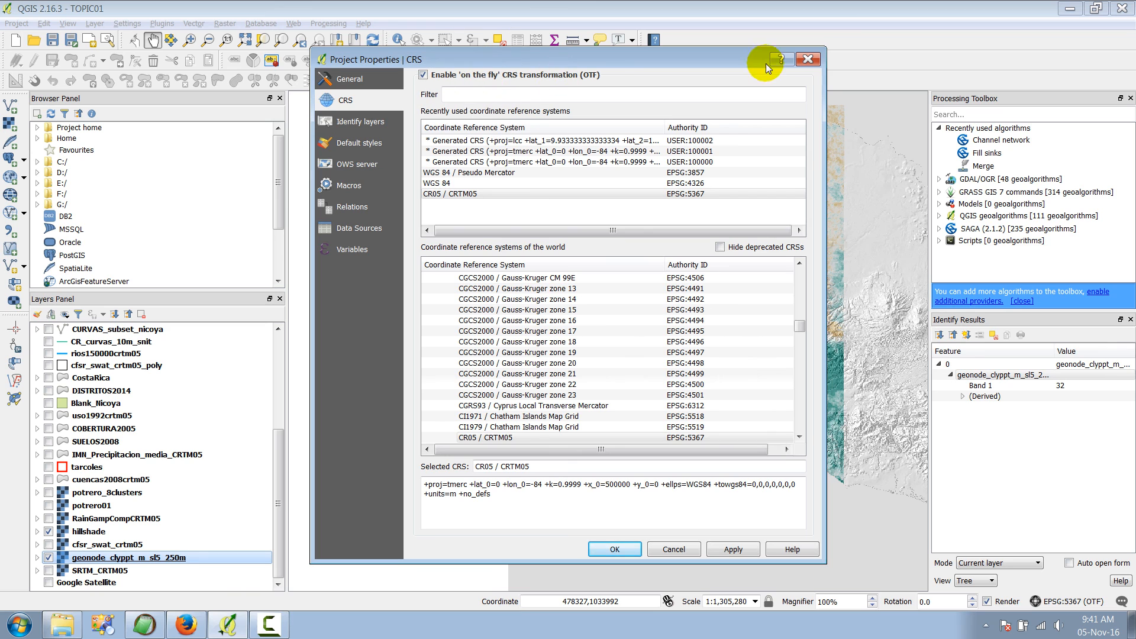
{"action": "left_click", "coordinate": [805, 60]}
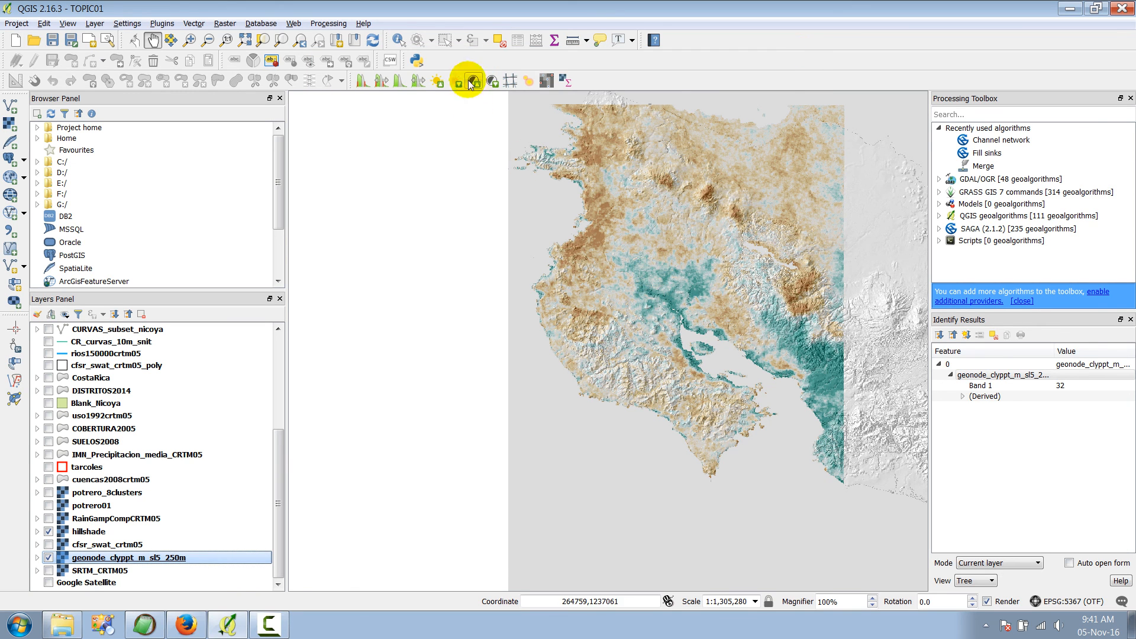
Step: Zoom in on the northern part of the peninsula and select the geonode_clyppt_m_sl5_250m layer
{"action": "left_click", "coordinate": [189, 39]}
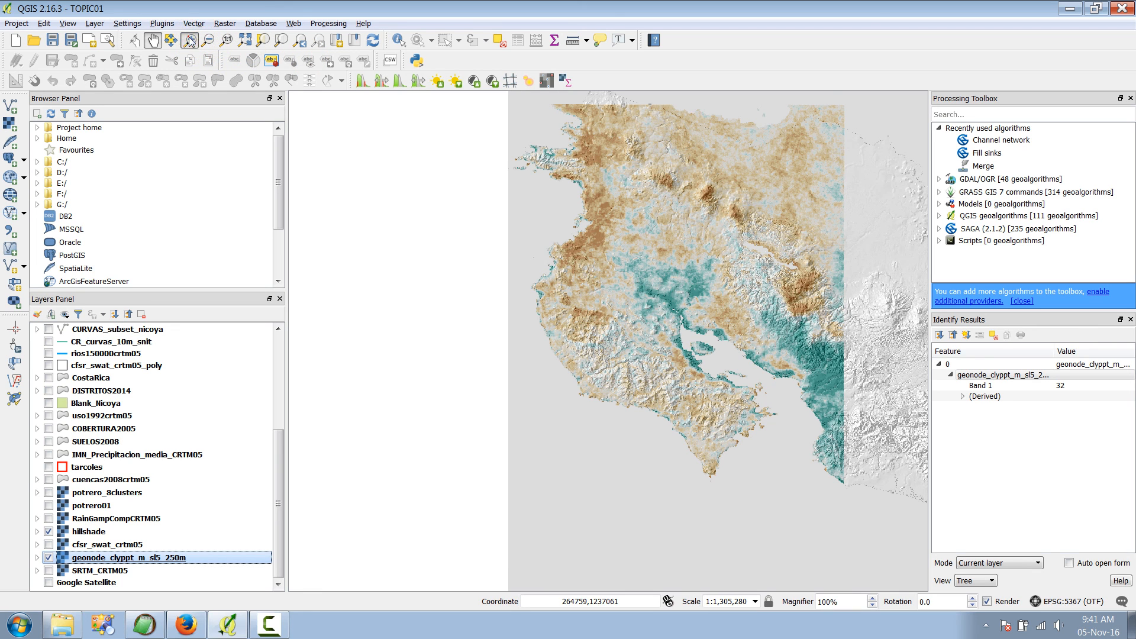
{"action": "left_click_drag", "start_coordinate": [545, 248], "coordinate": [697, 348]}
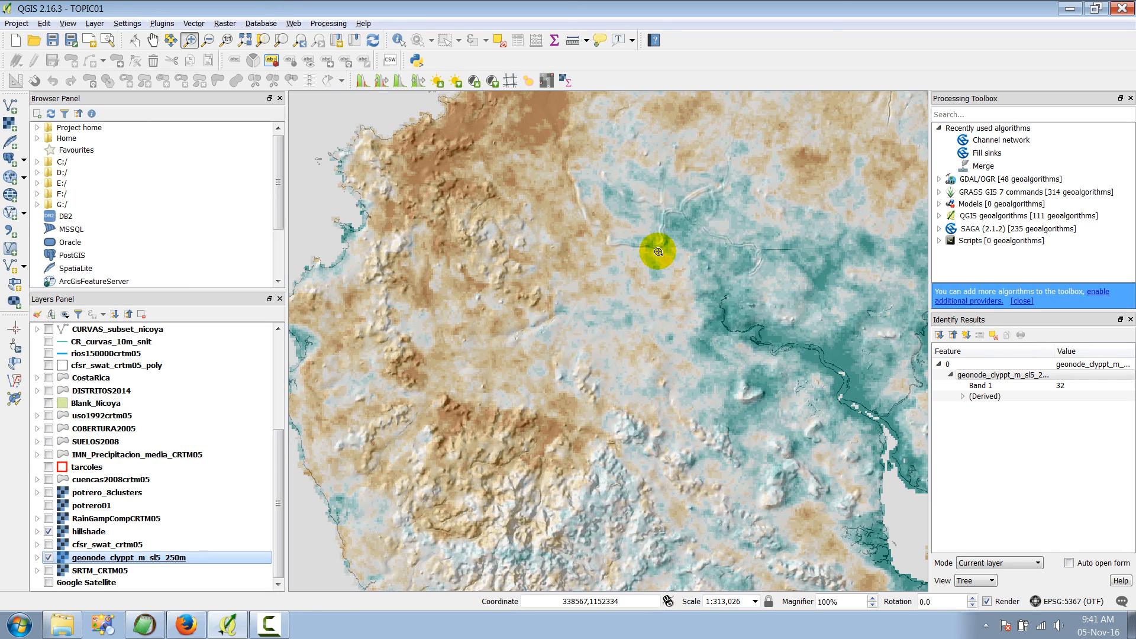
{"action": "left_click", "coordinate": [190, 560]}
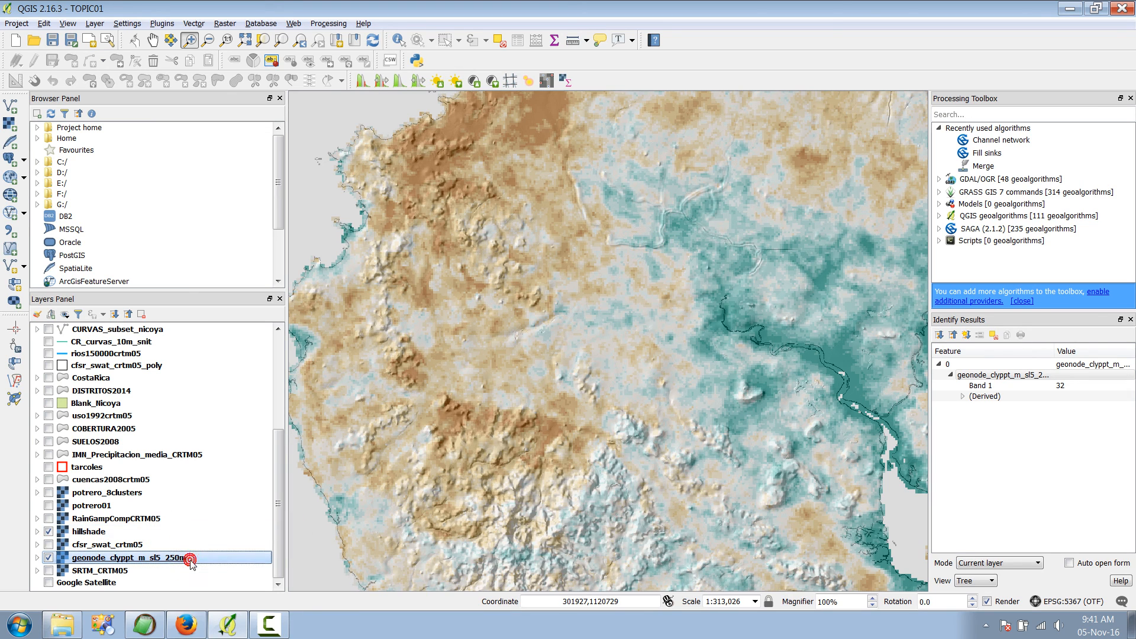